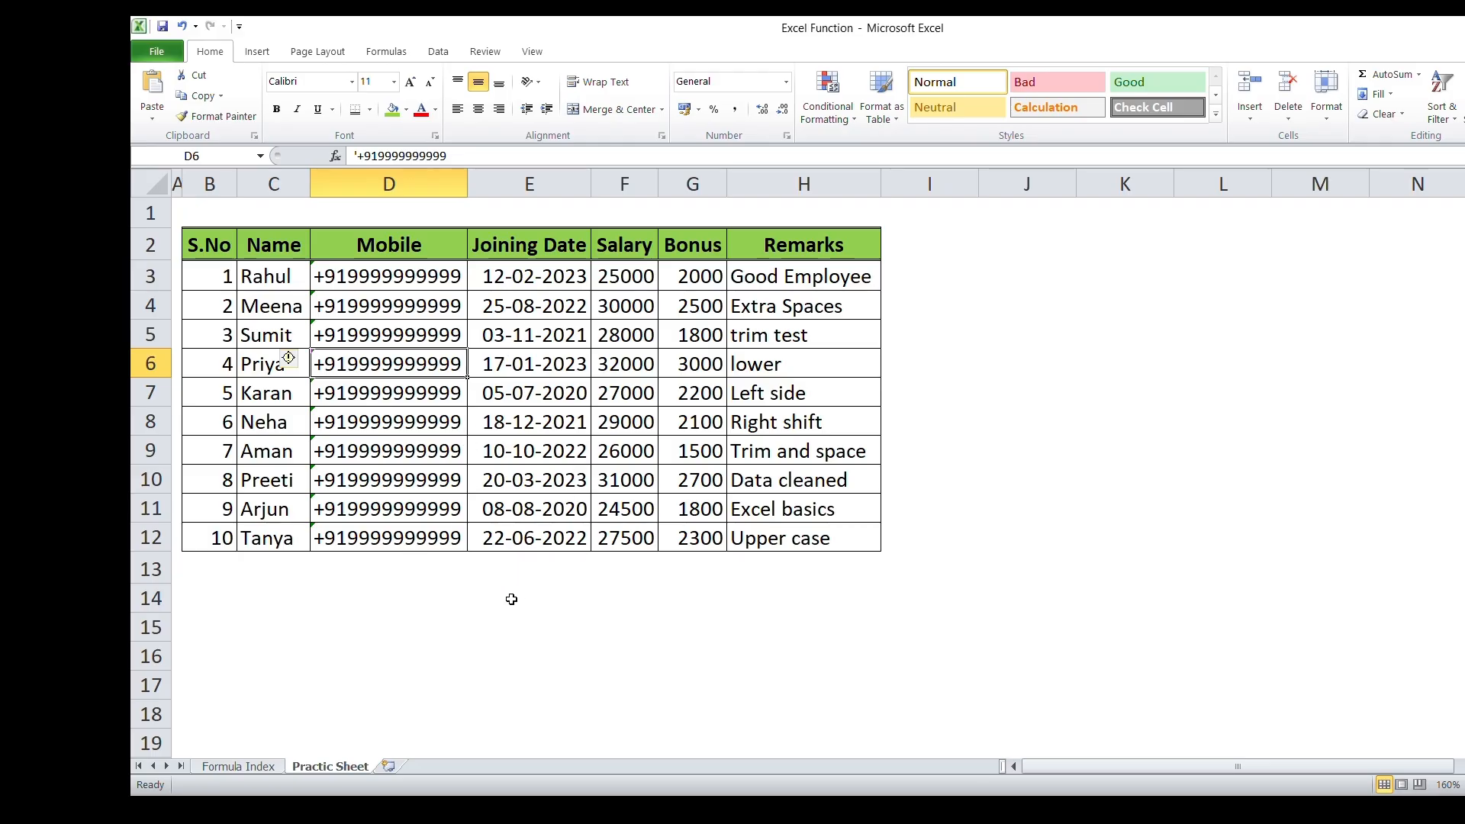
# - Enter the label Total in cell E14 below the employee table and make it bold
pyautogui.click(532, 578)
pyautogui.press('Down')
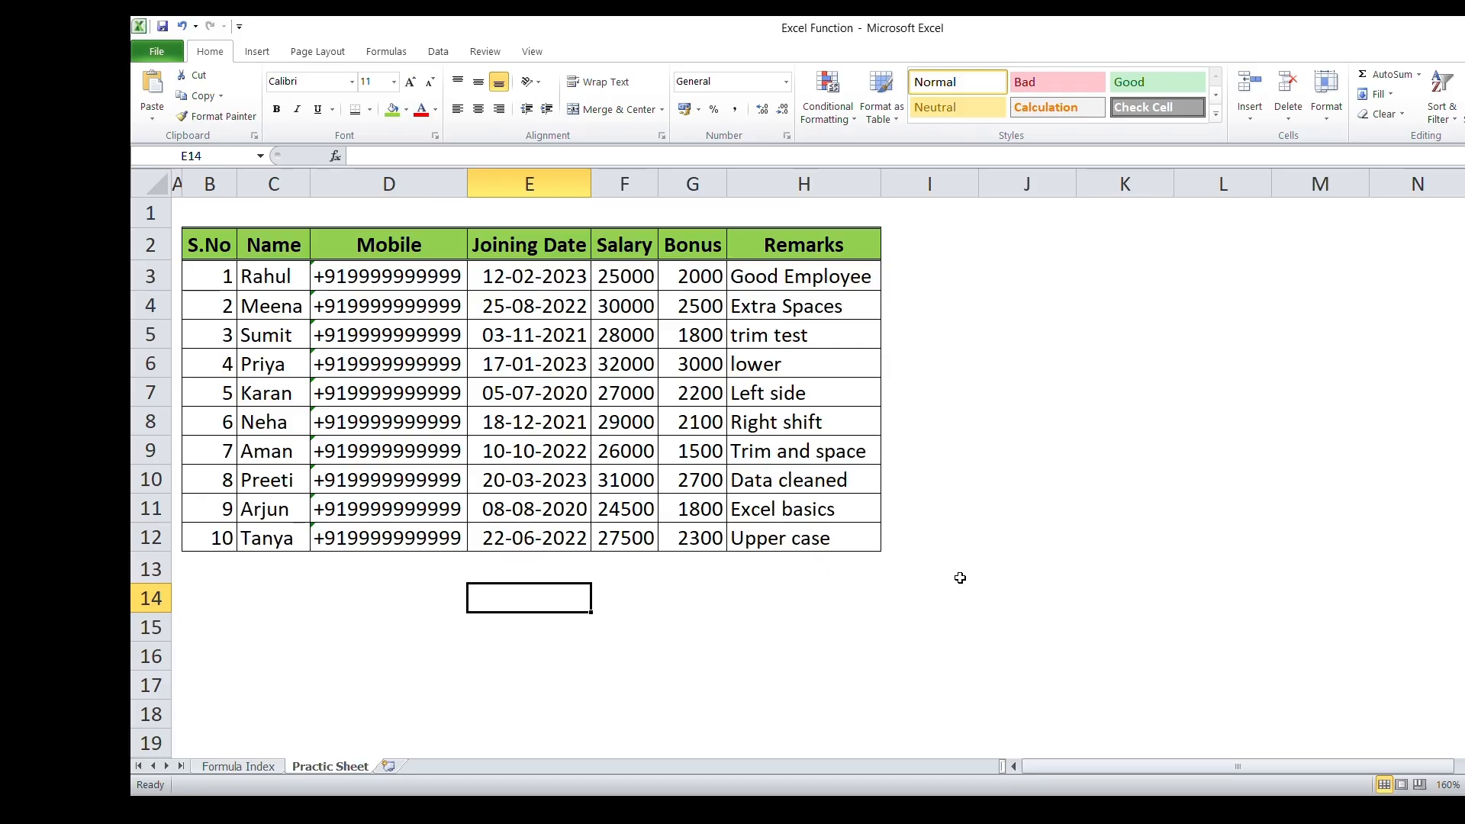
pyautogui.write('Total')
pyautogui.press('Return')
pyautogui.press('Up')
pyautogui.hotkey('ctrl', 'b')
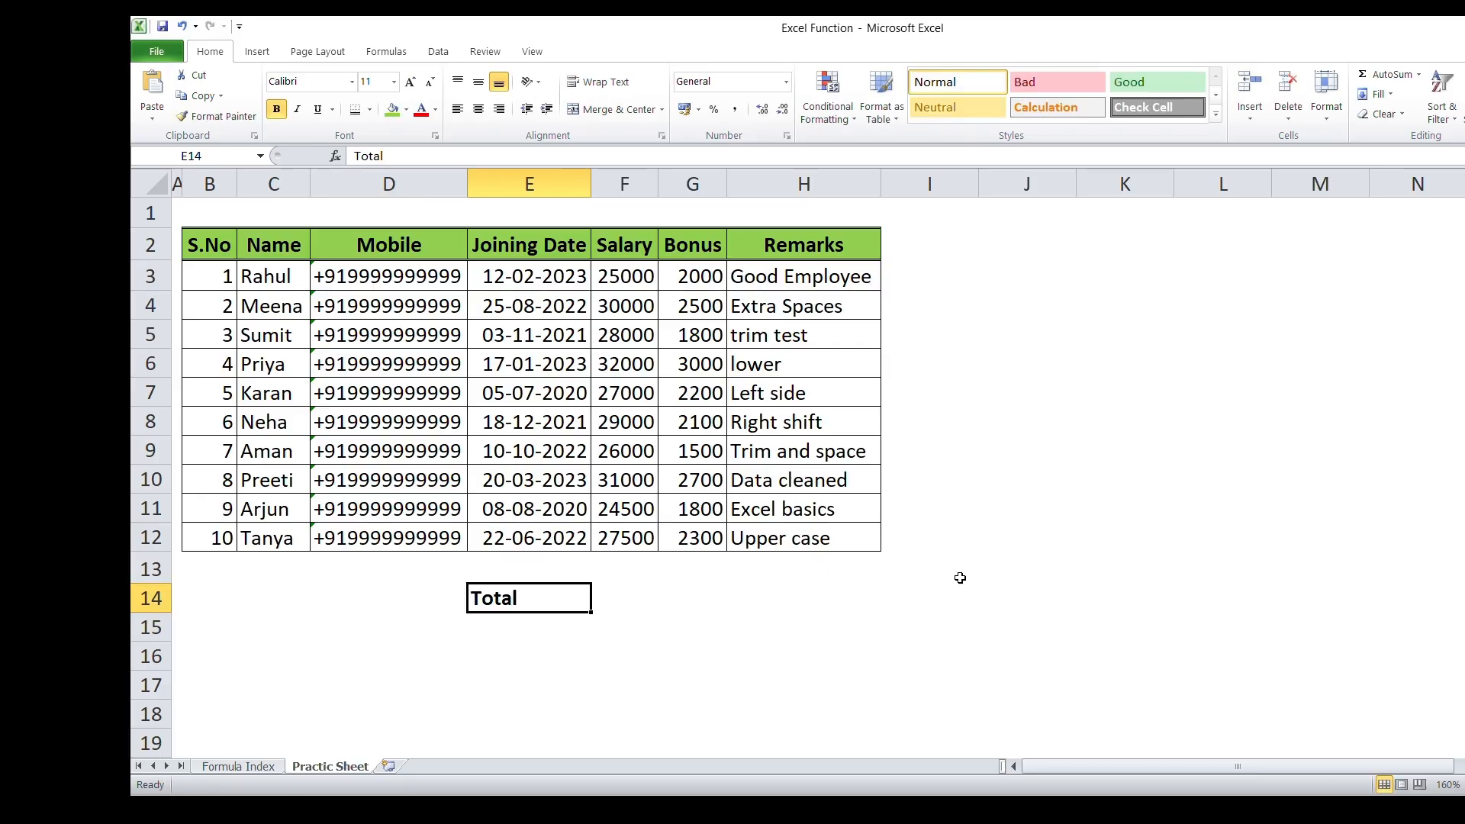
# - Sum the Salary column in cell F14 with the formula =SUM(F3:F12)
pyautogui.click(610, 595)
pyautogui.click(527, 600)
pyautogui.moveTo(646, 281); pyautogui.dragTo(640, 537)
pyautogui.click(637, 571)
pyautogui.click(643, 276)
pyautogui.click(608, 603)
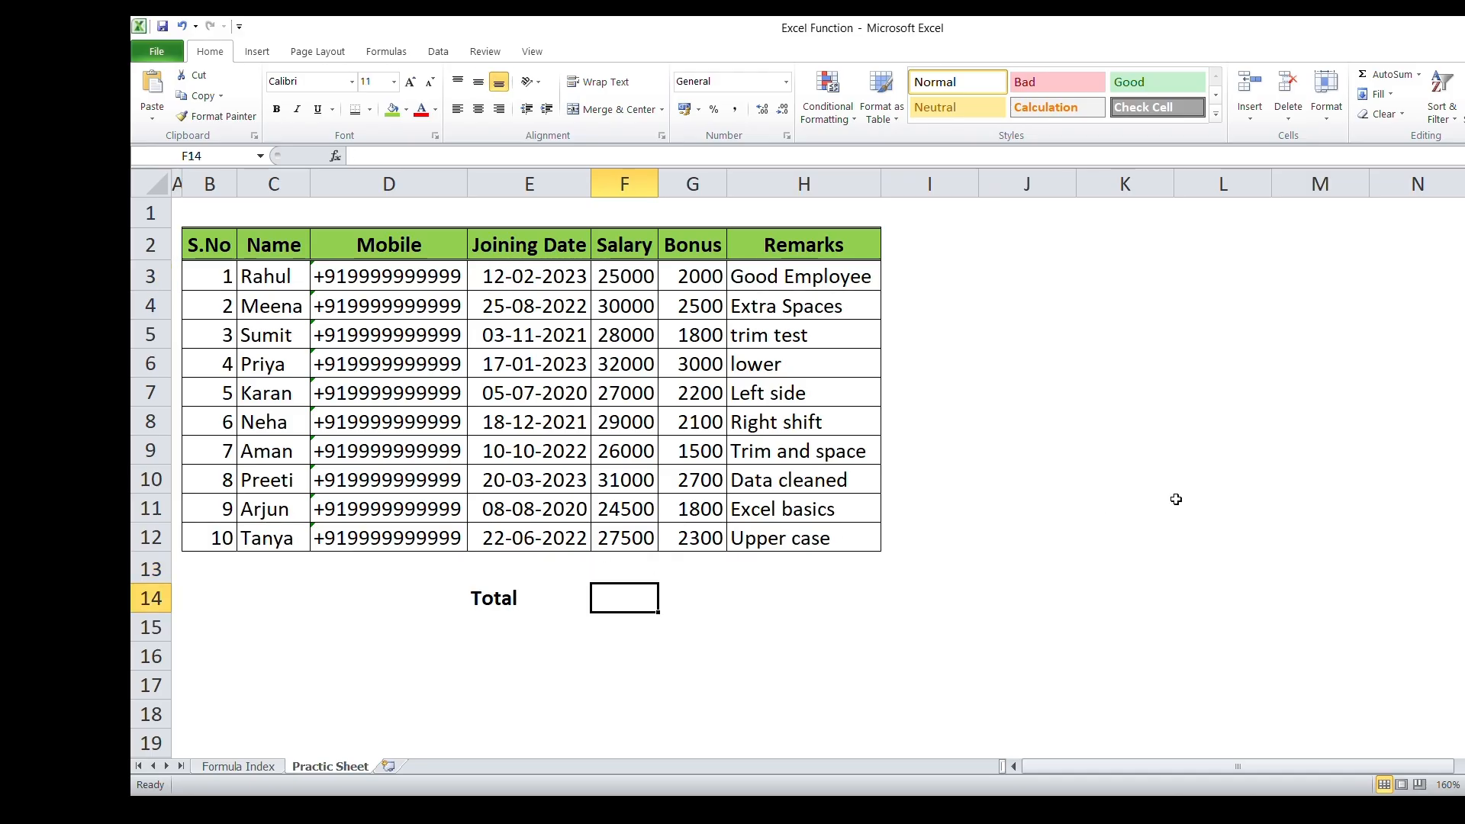
pyautogui.write('=sum')
pyautogui.press('Tab')
pyautogui.write('F13')
pyautogui.press('Up')
pyautogui.hotkey('shift', 'Up')
pyautogui.hotkey('shift', 'Up')
pyautogui.hotkey('shift', 'Up')
pyautogui.hotkey('shift', 'Up')
pyautogui.hotkey('shift', 'Up')
pyautogui.hotkey('shift', 'Up')
pyautogui.hotkey('shift', 'Up')
pyautogui.hotkey('shift', 'Up')
pyautogui.hotkey('shift', 'Up')
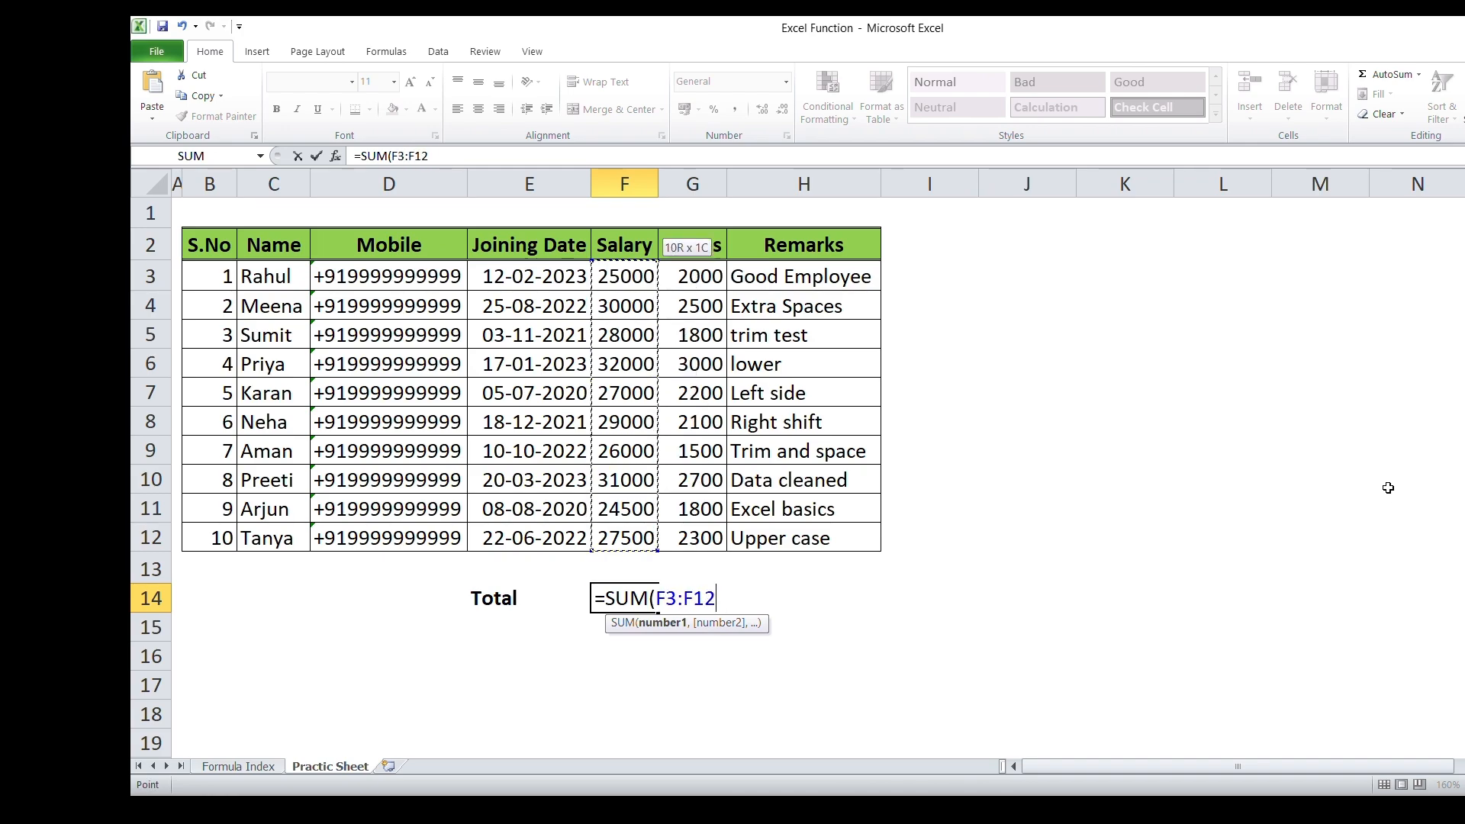
pyautogui.press('Return')
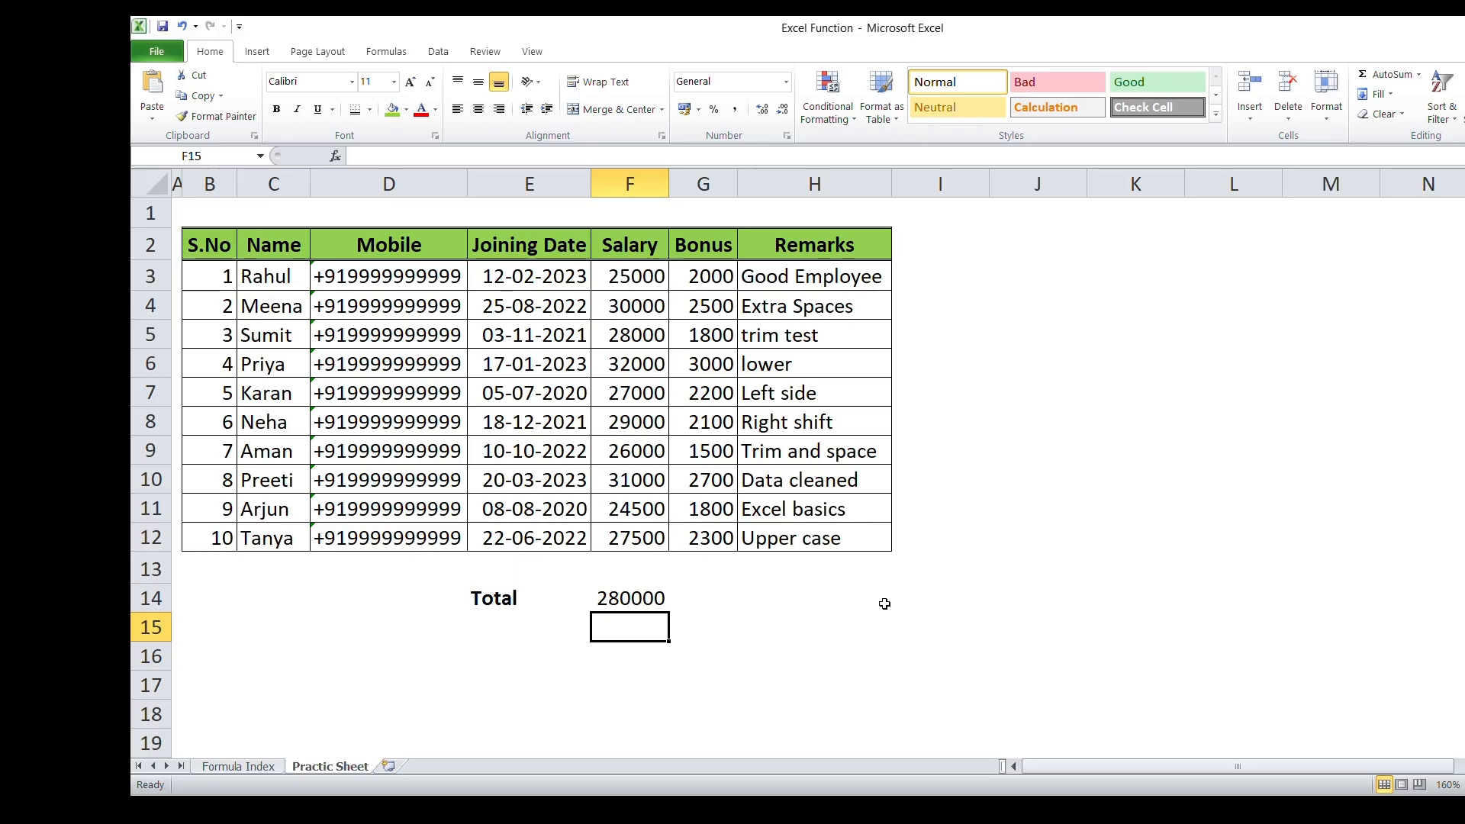
# - Make the salary total in cell F14 bold to match its label
pyautogui.click(656, 600)
pyautogui.click(276, 109)
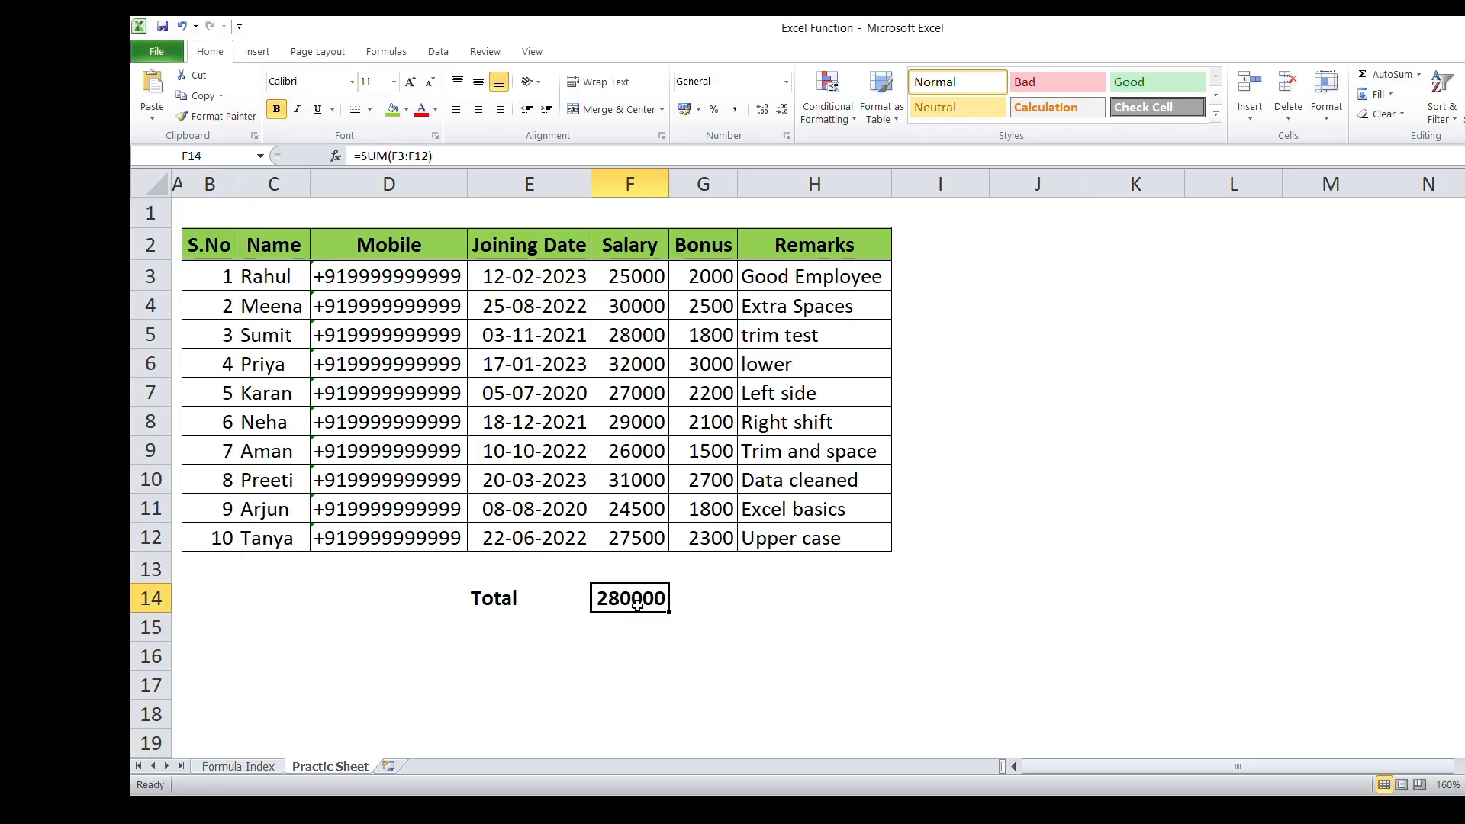
pyautogui.click(568, 606)
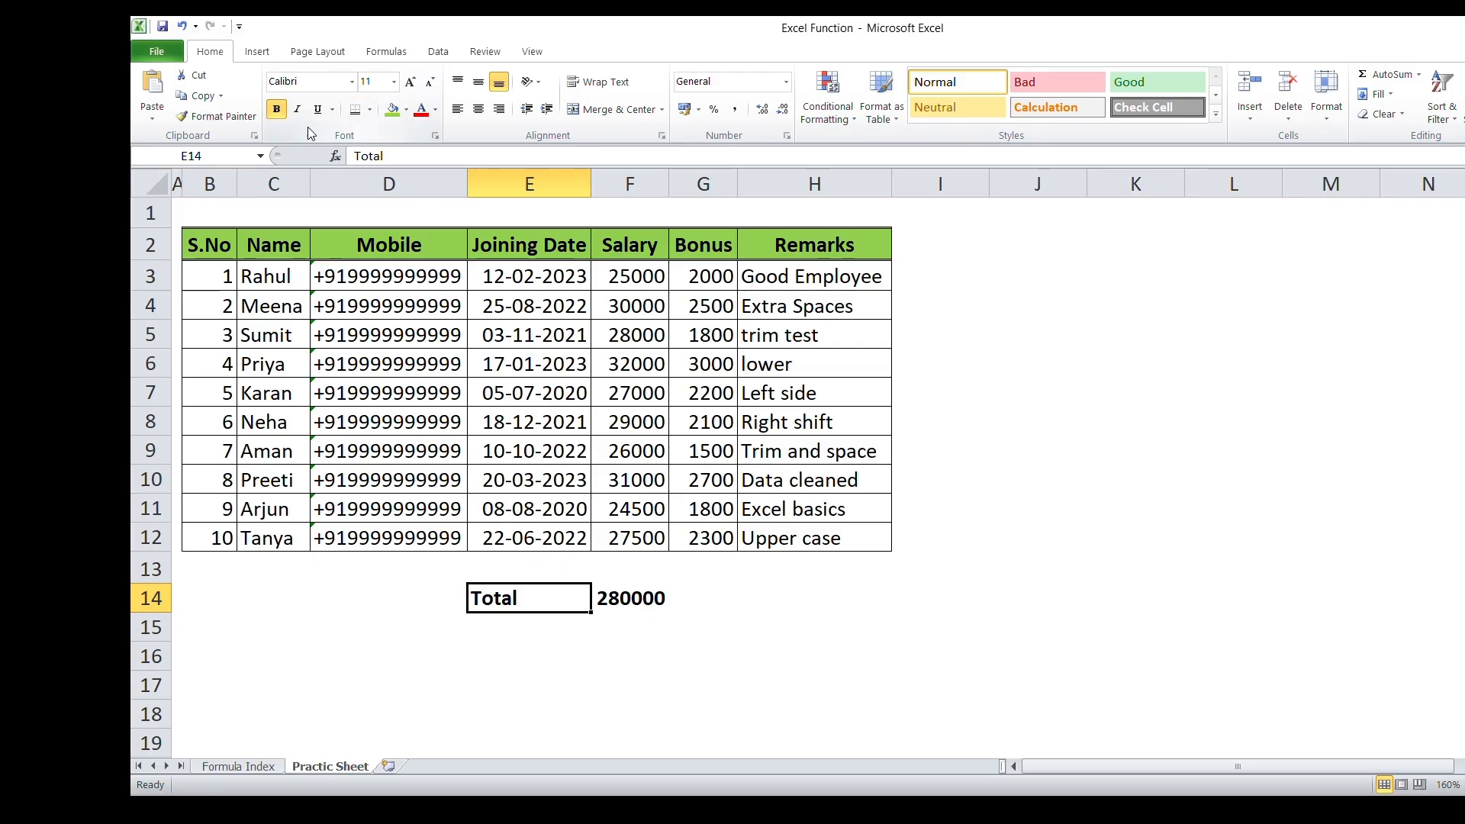
pyautogui.click(628, 604)
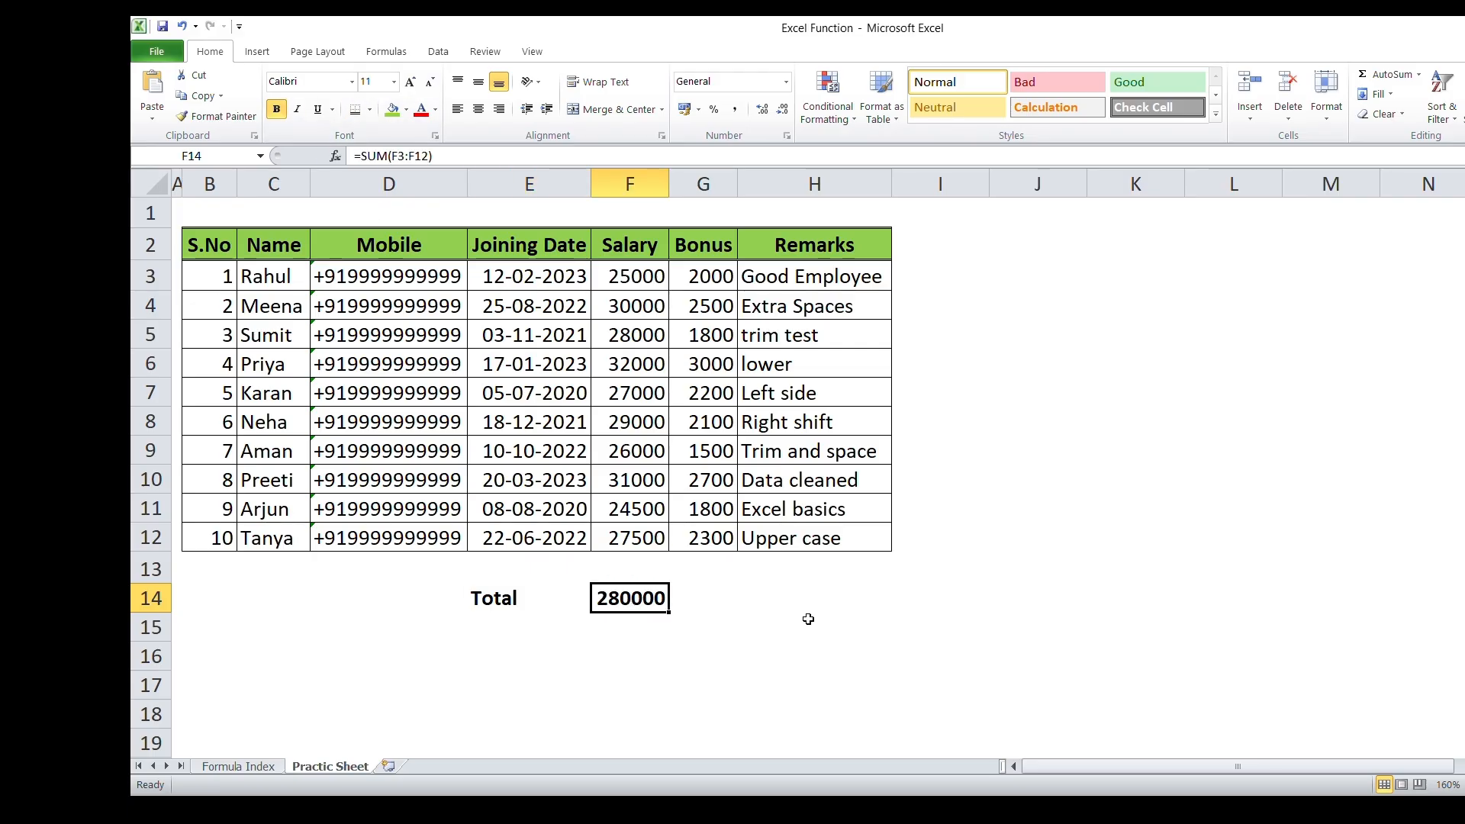
# - Compare the sum shown for the selected salaries F3:F12 with the formula result in F14
pyautogui.moveTo(623, 274); pyautogui.dragTo(635, 536)
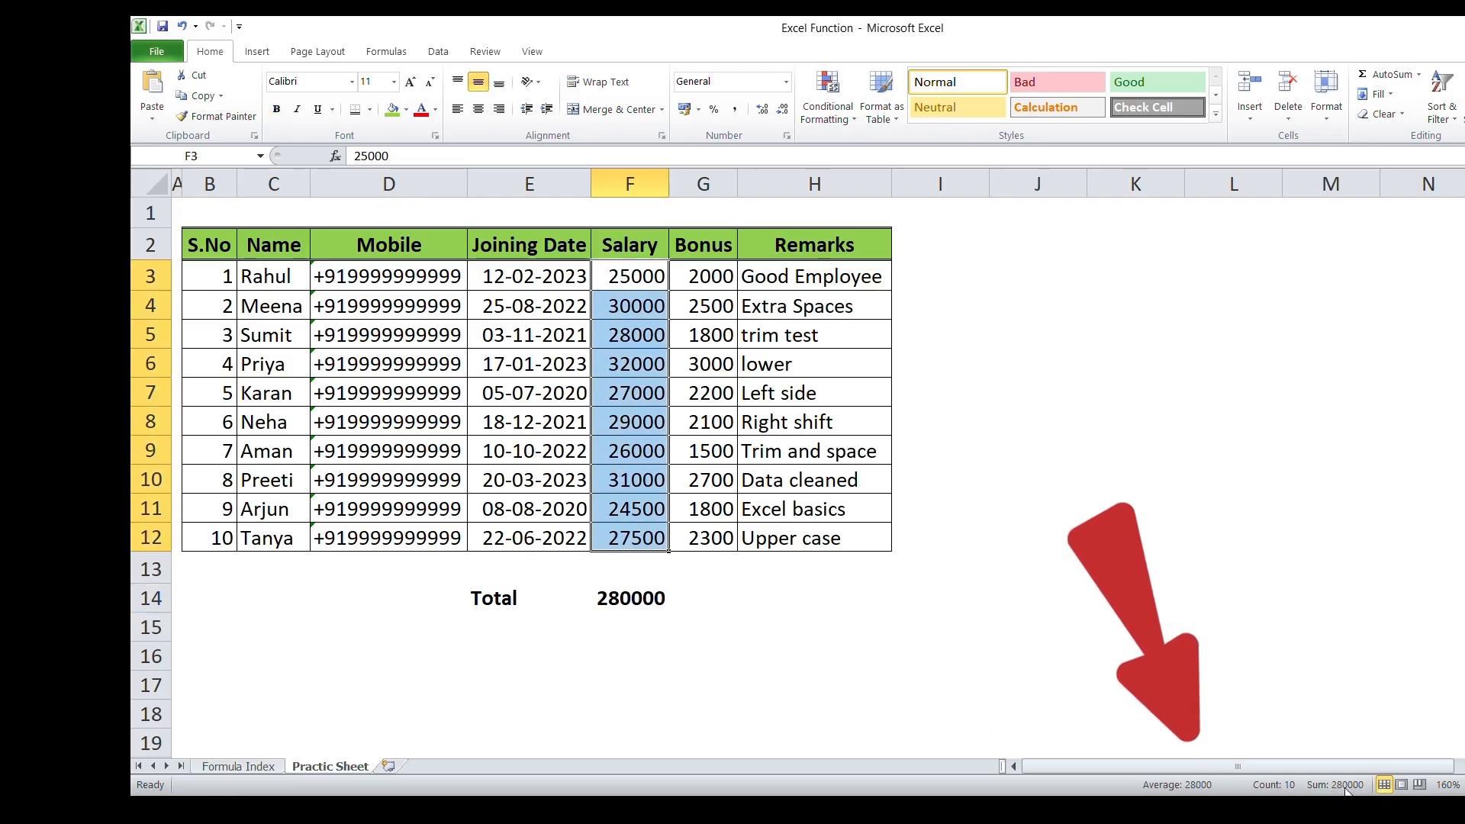
pyautogui.click(741, 622)
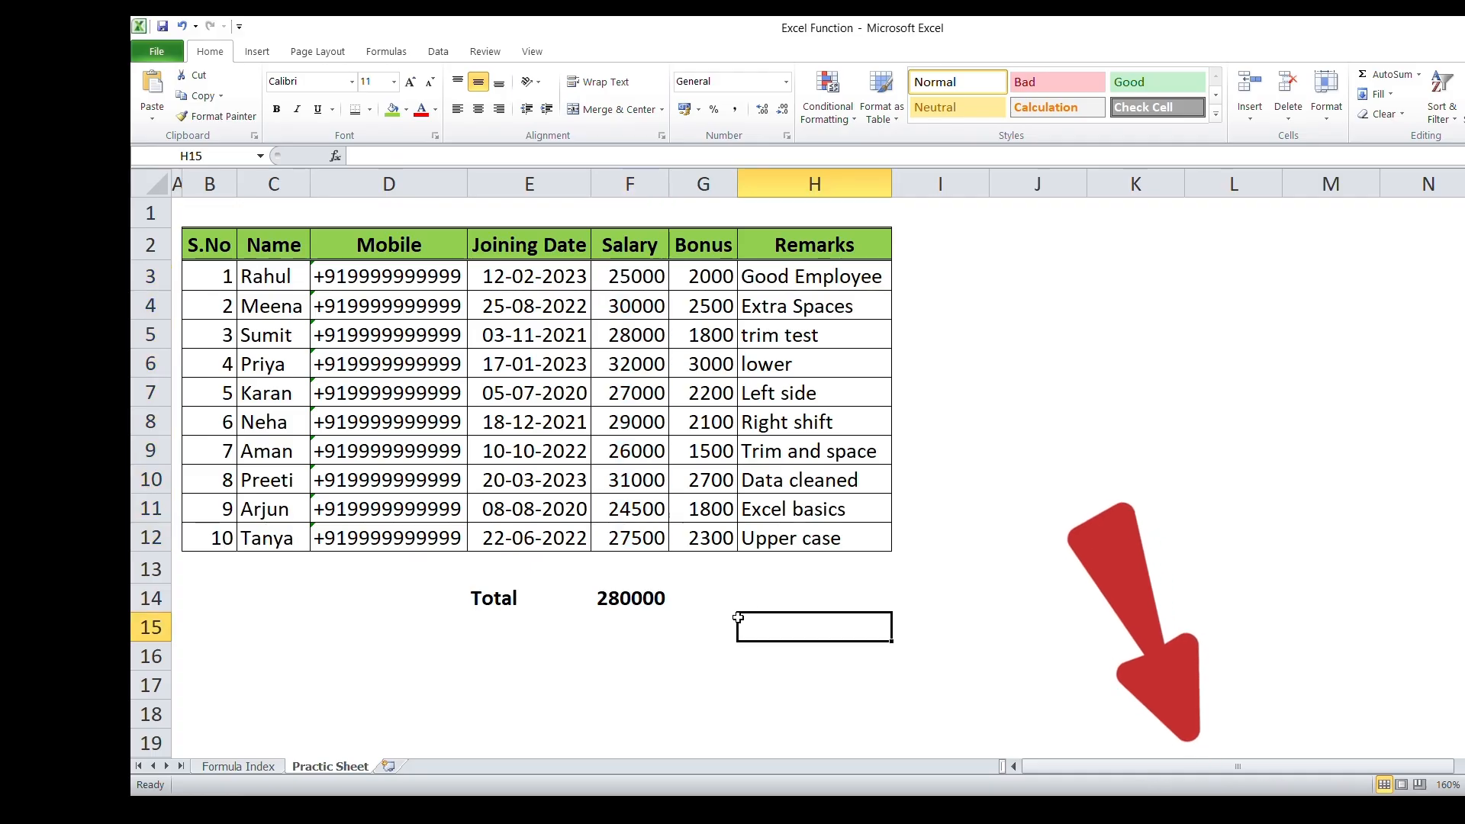
pyautogui.click(630, 288)
pyautogui.moveTo(630, 288); pyautogui.dragTo(647, 536)
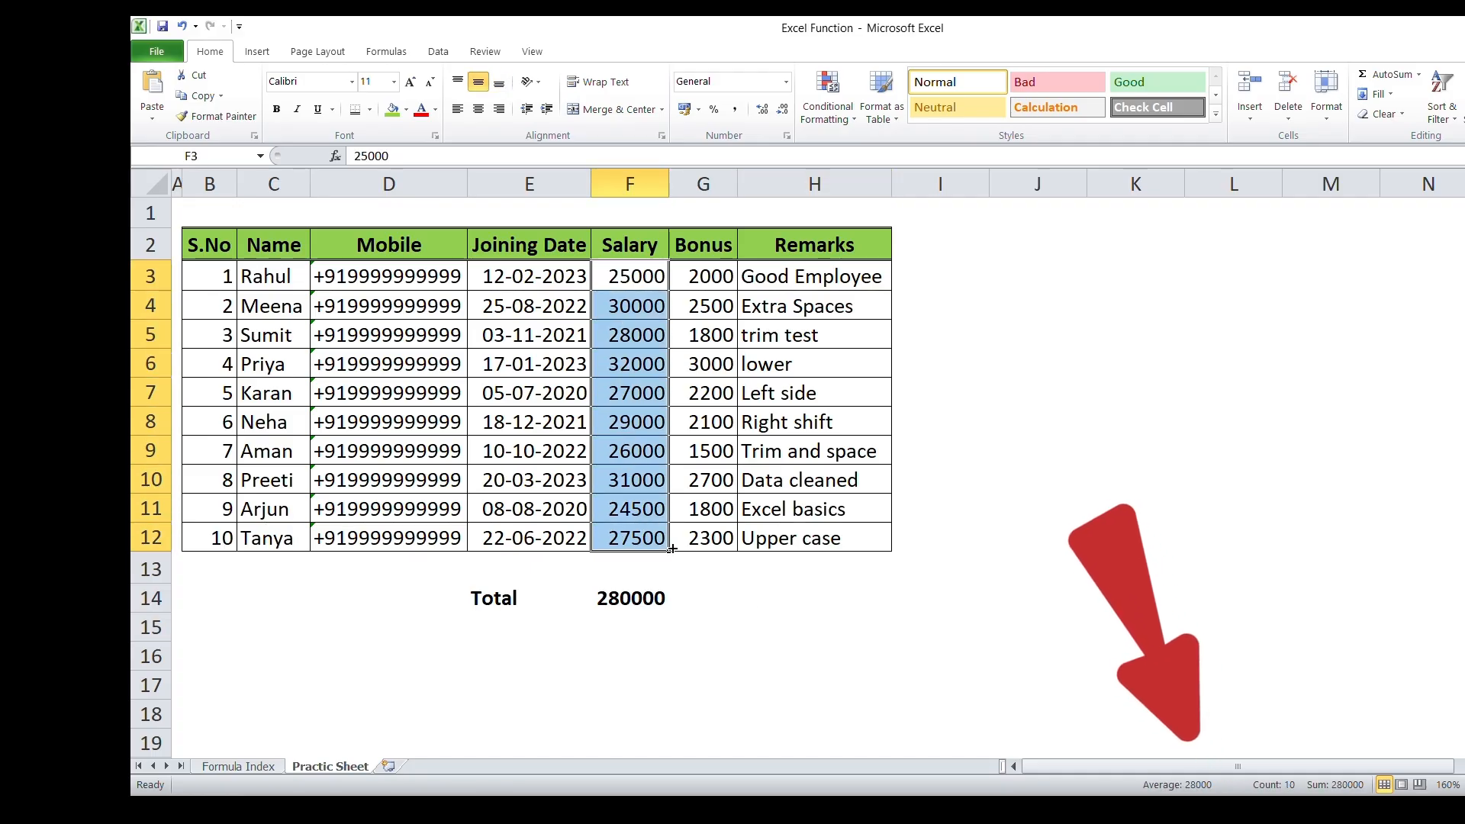
pyautogui.click(515, 597)
pyautogui.click(623, 589)
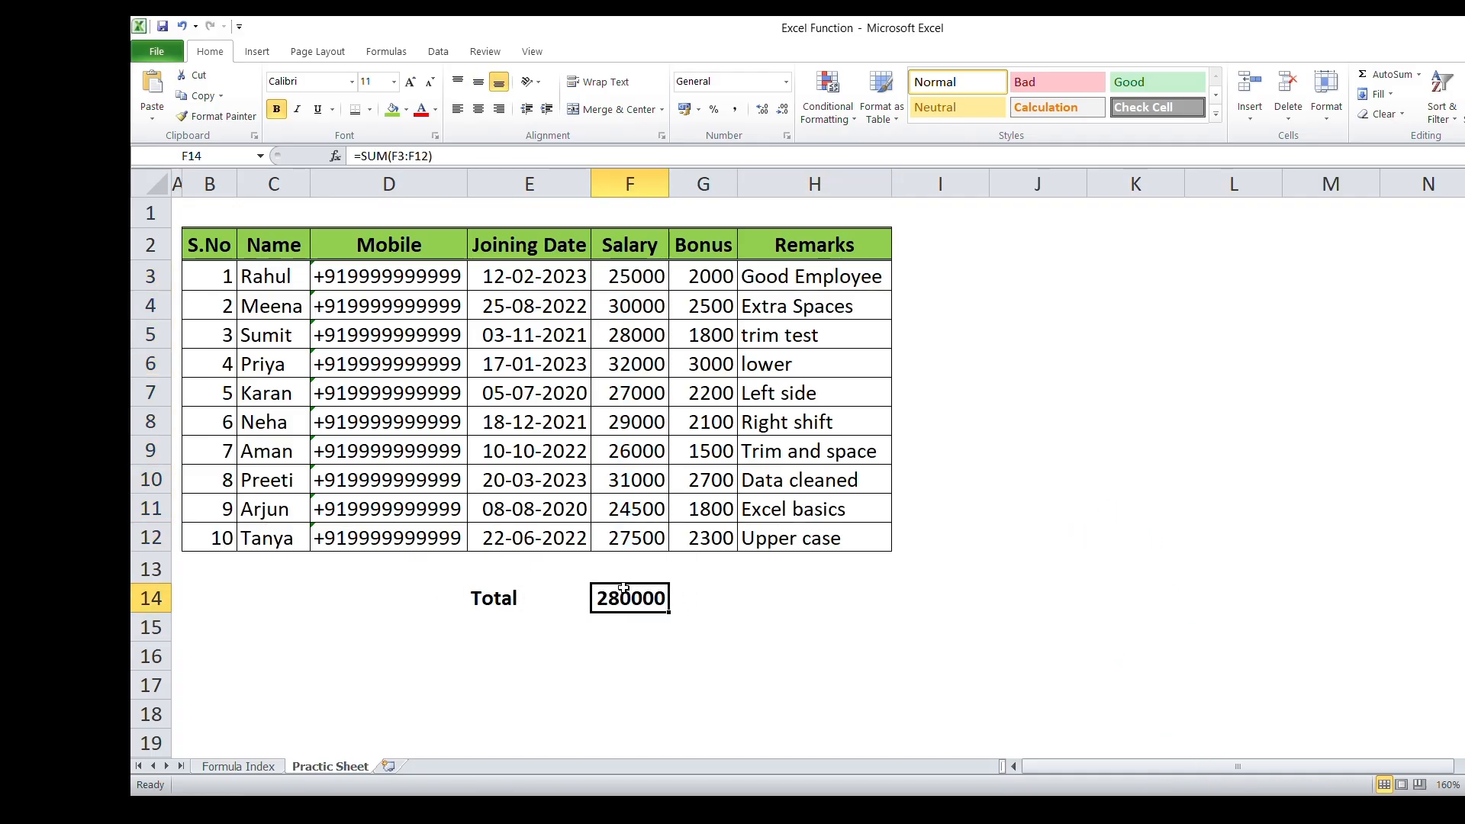
pyautogui.moveTo(616, 284); pyautogui.dragTo(631, 538)
pyautogui.click(748, 574)
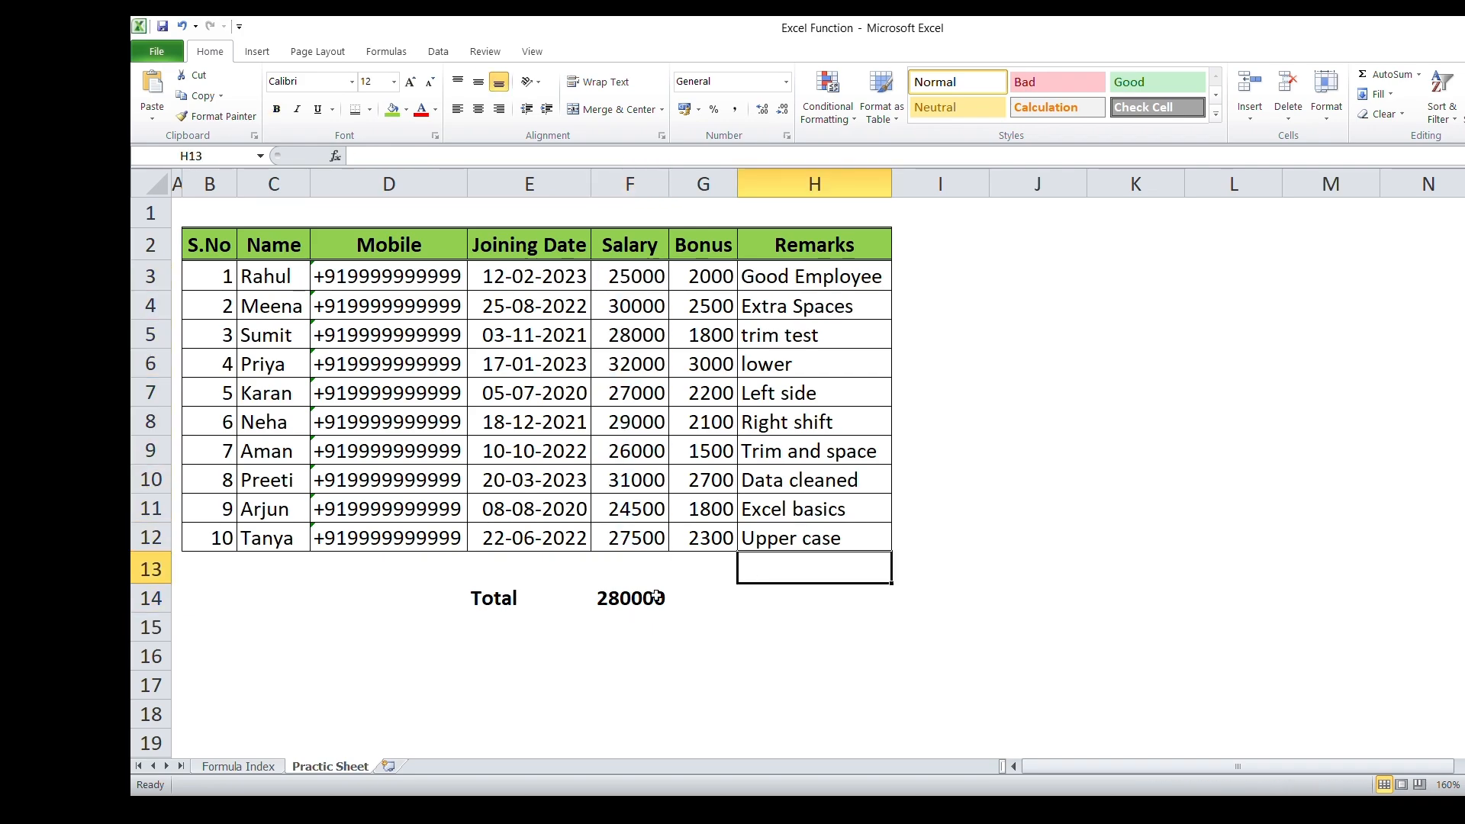
pyautogui.click(638, 598)
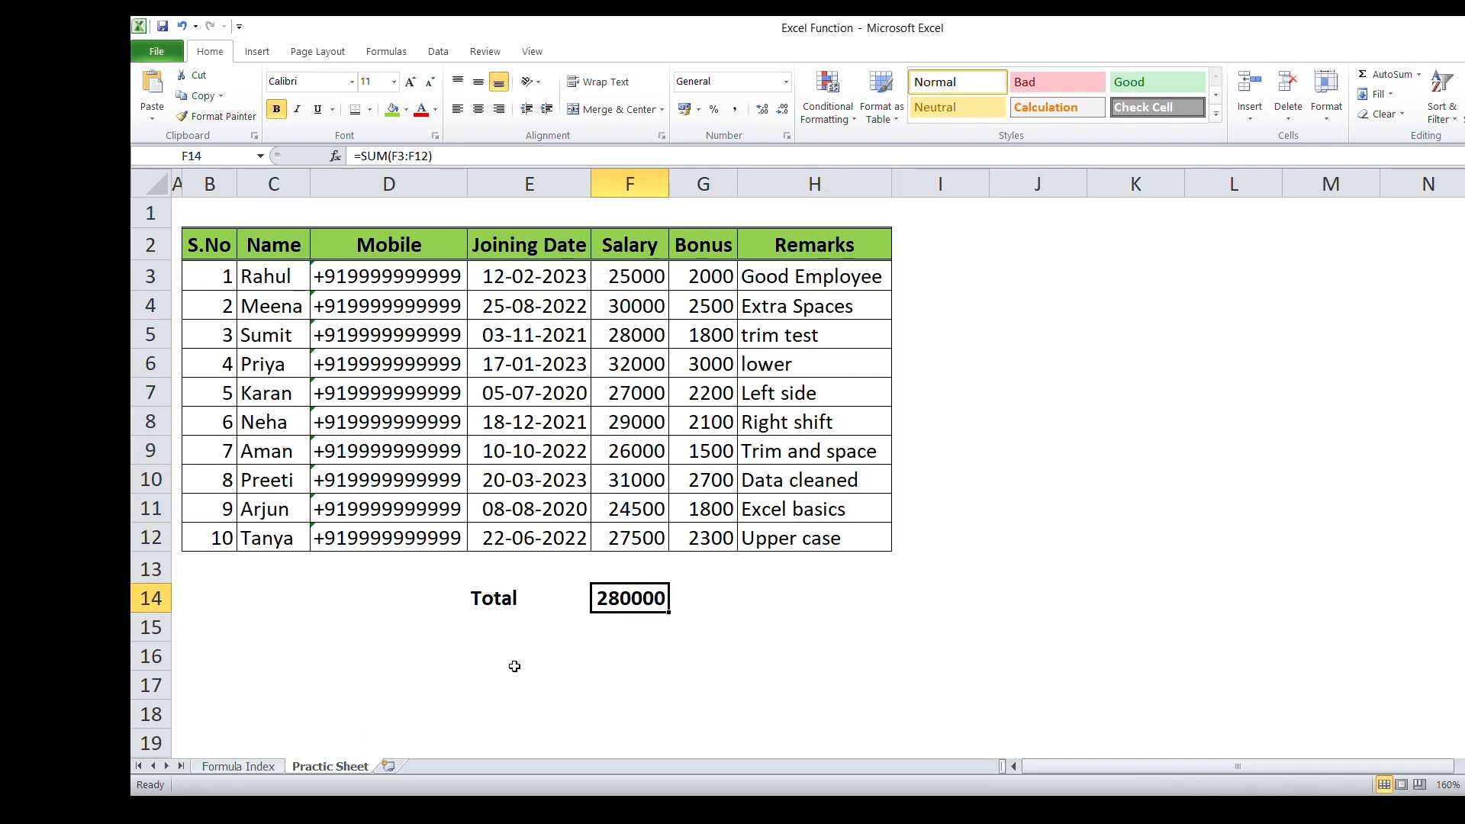
# - Check the list of Basic Math functions on the Formula Index sheet and return to the Practic Sheet
pyautogui.click(249, 767)
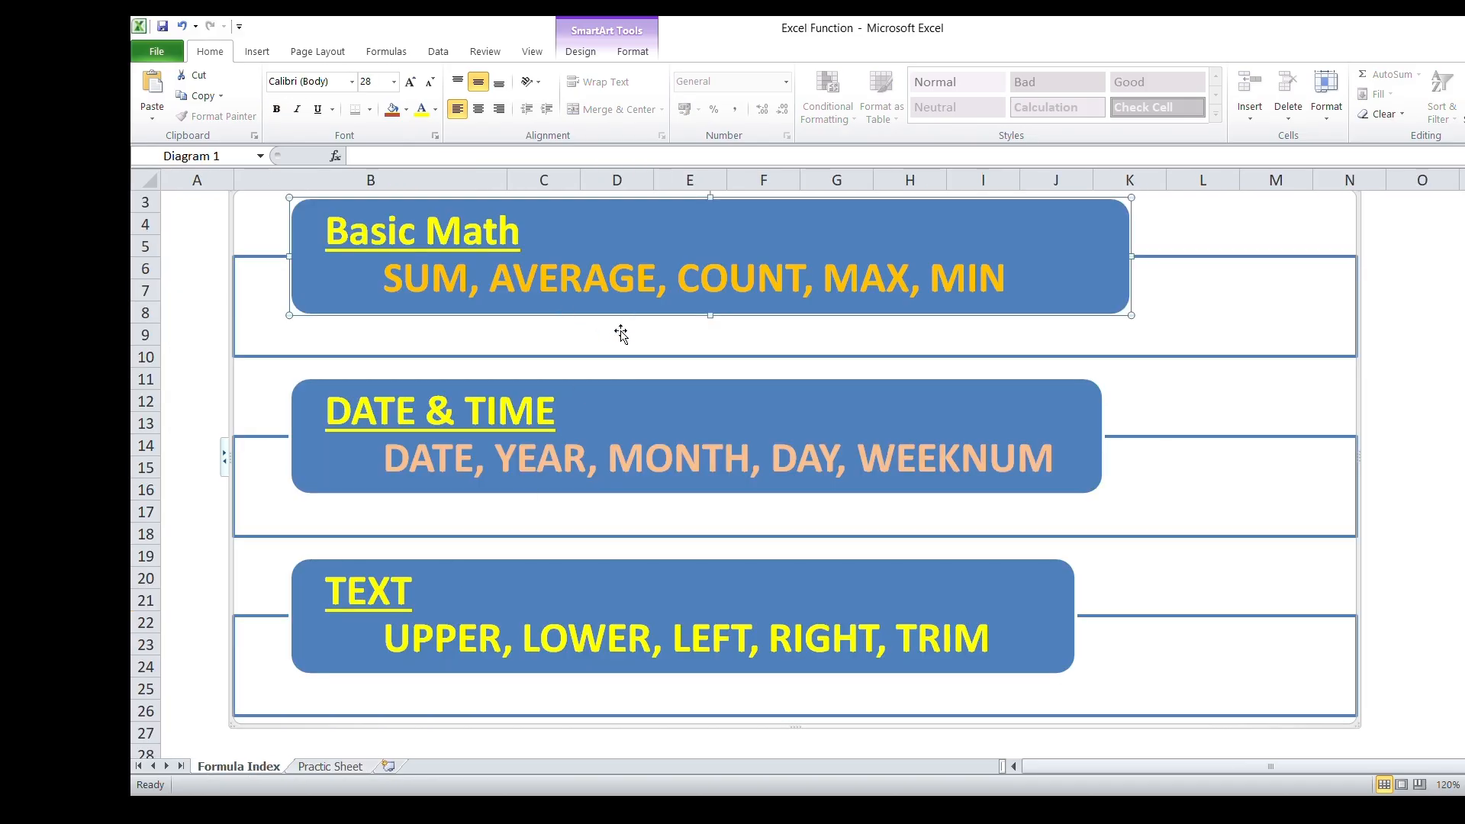
pyautogui.click(326, 766)
pyautogui.click(748, 635)
# - Clear the sum formula from cell F14 and replace the label in E14 with Average
pyautogui.click(645, 600)
pyautogui.press('Delete')
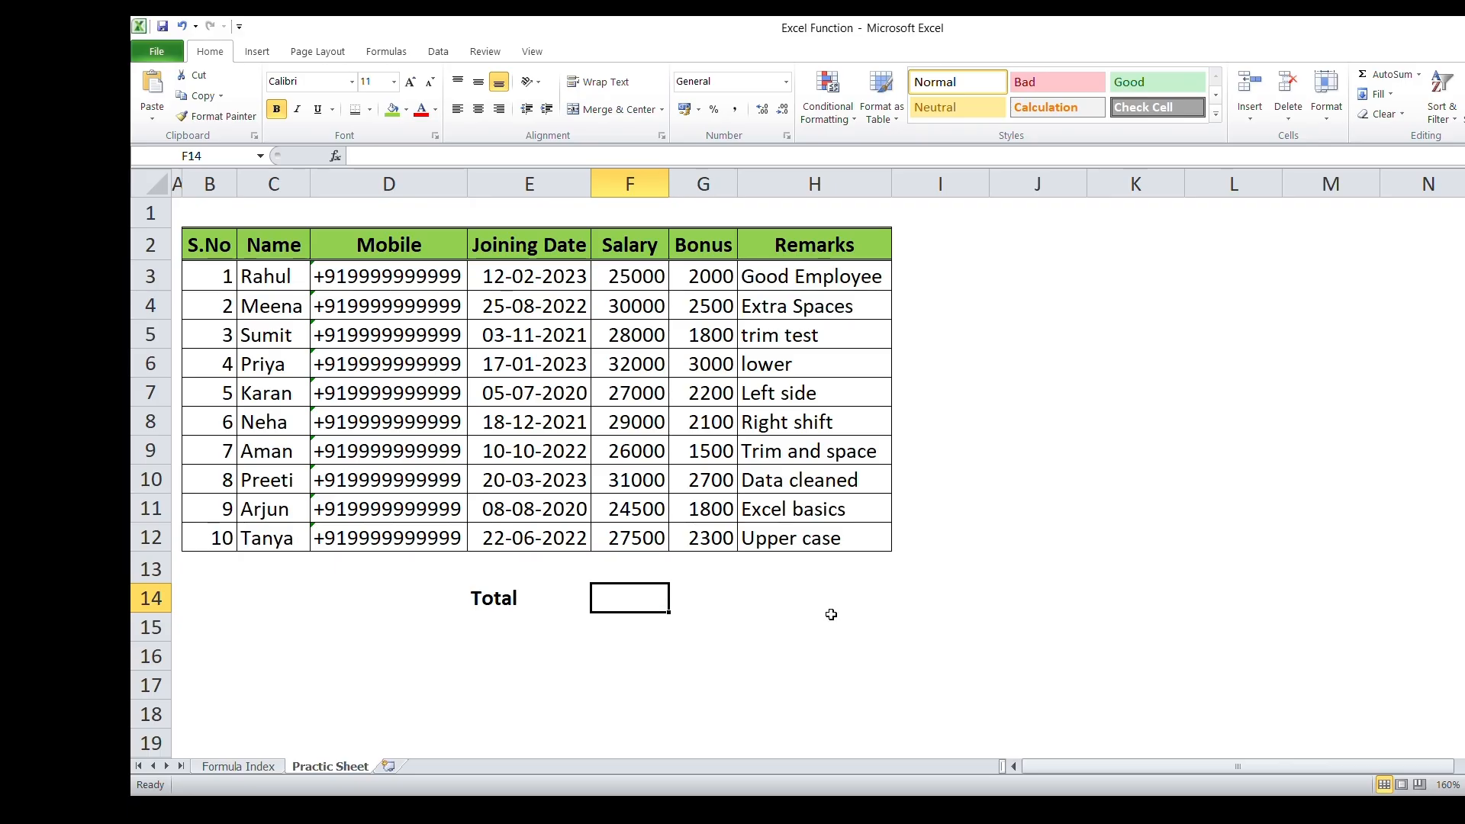
pyautogui.press('Left')
pyautogui.write('Average')
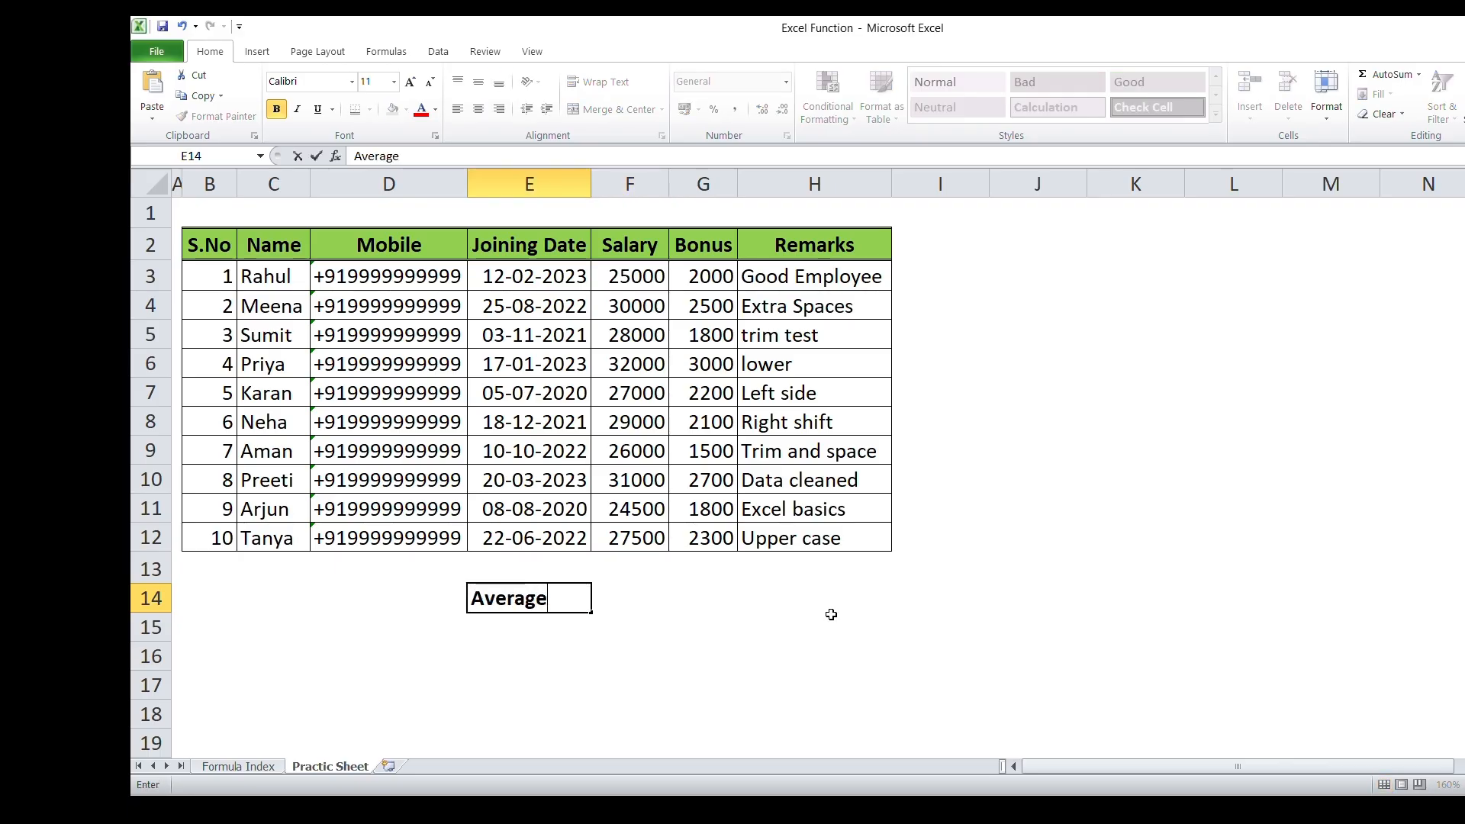
pyautogui.press('Return')
# - Calculate the average salary in cell F14 with the formula =AVERAGE(F3:F12)
pyautogui.press('Up')
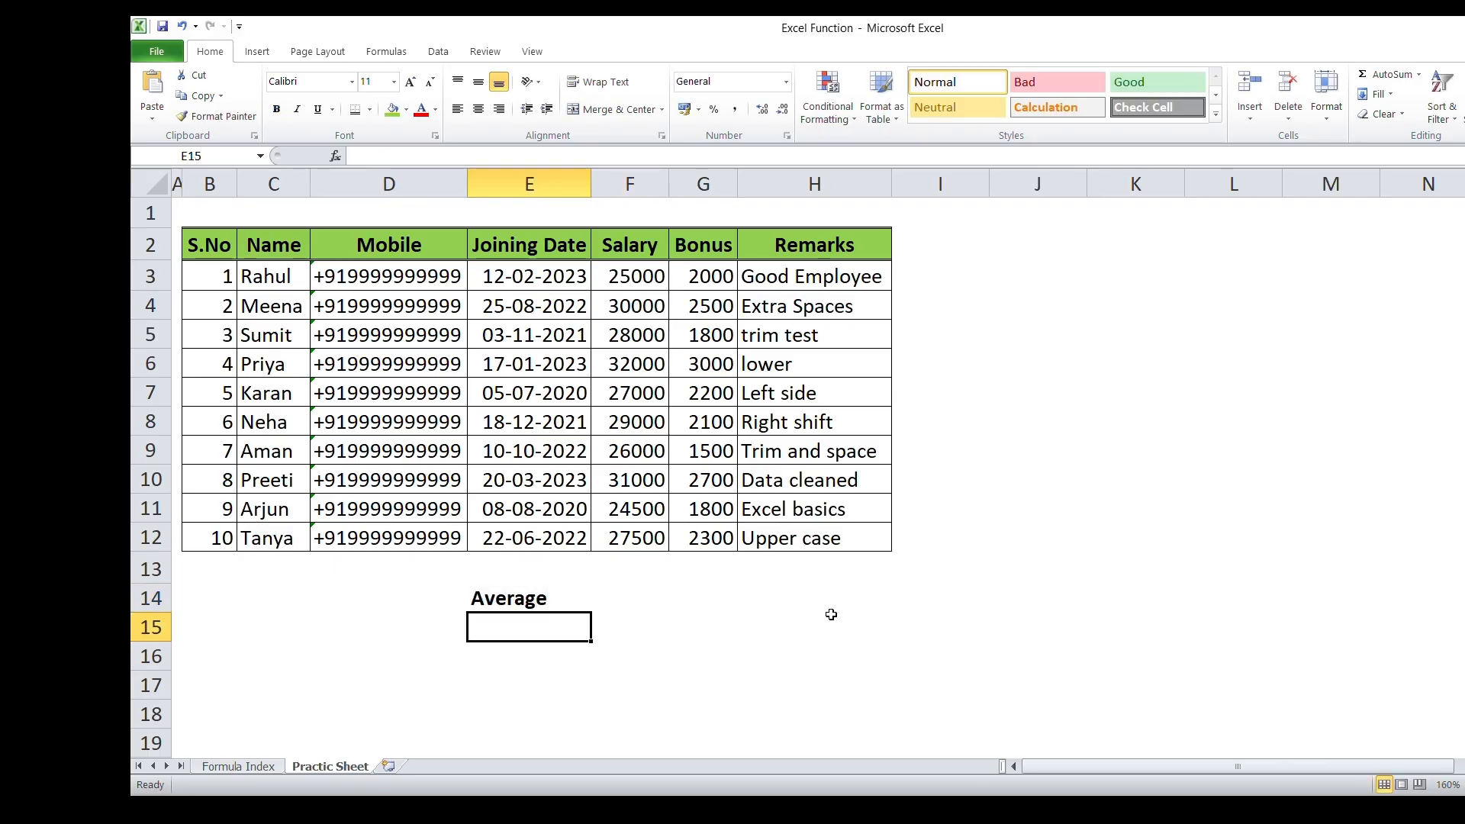
pyautogui.press('Right')
pyautogui.write('=')
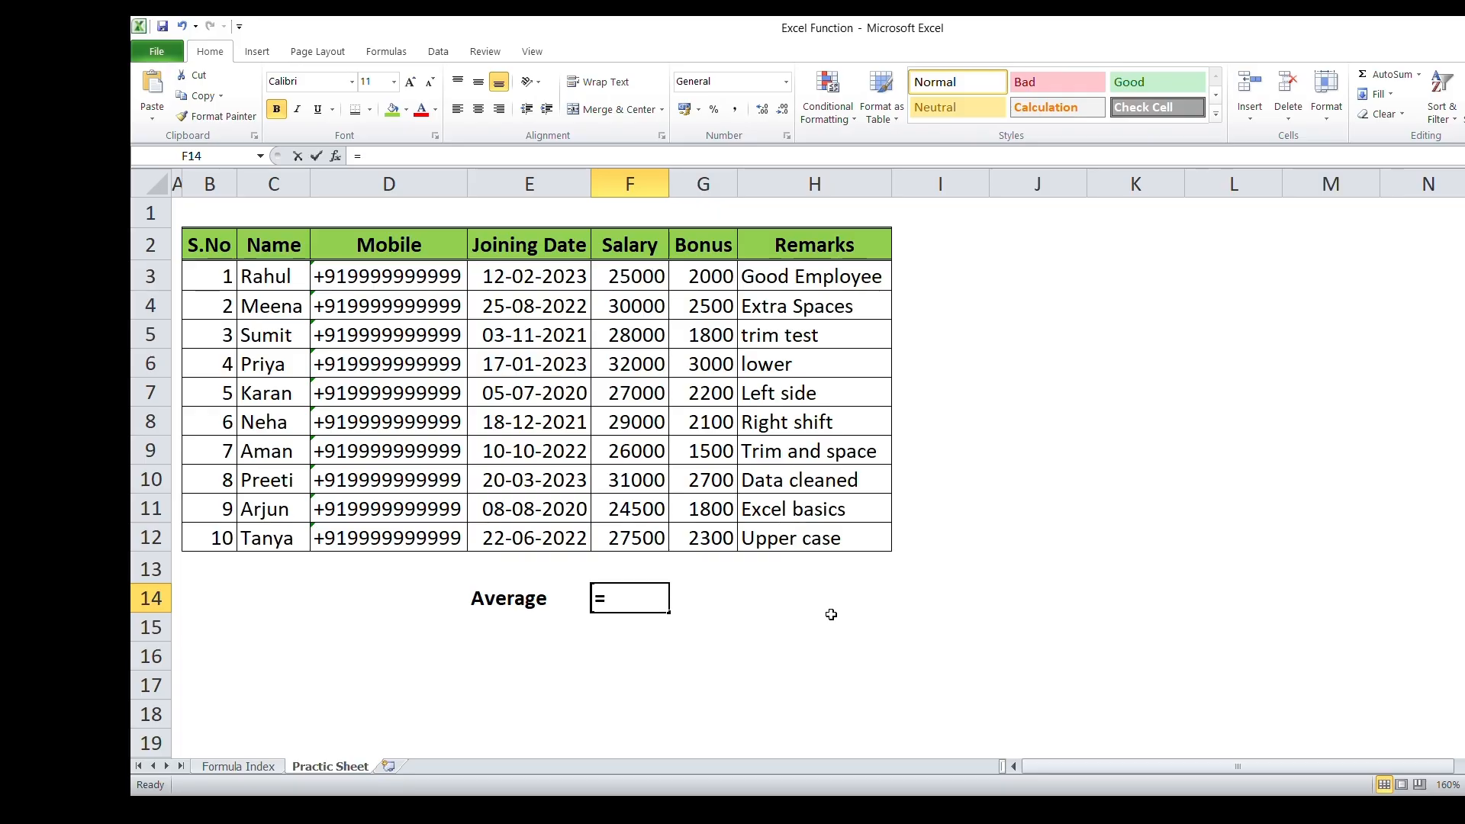
pyautogui.write('av')
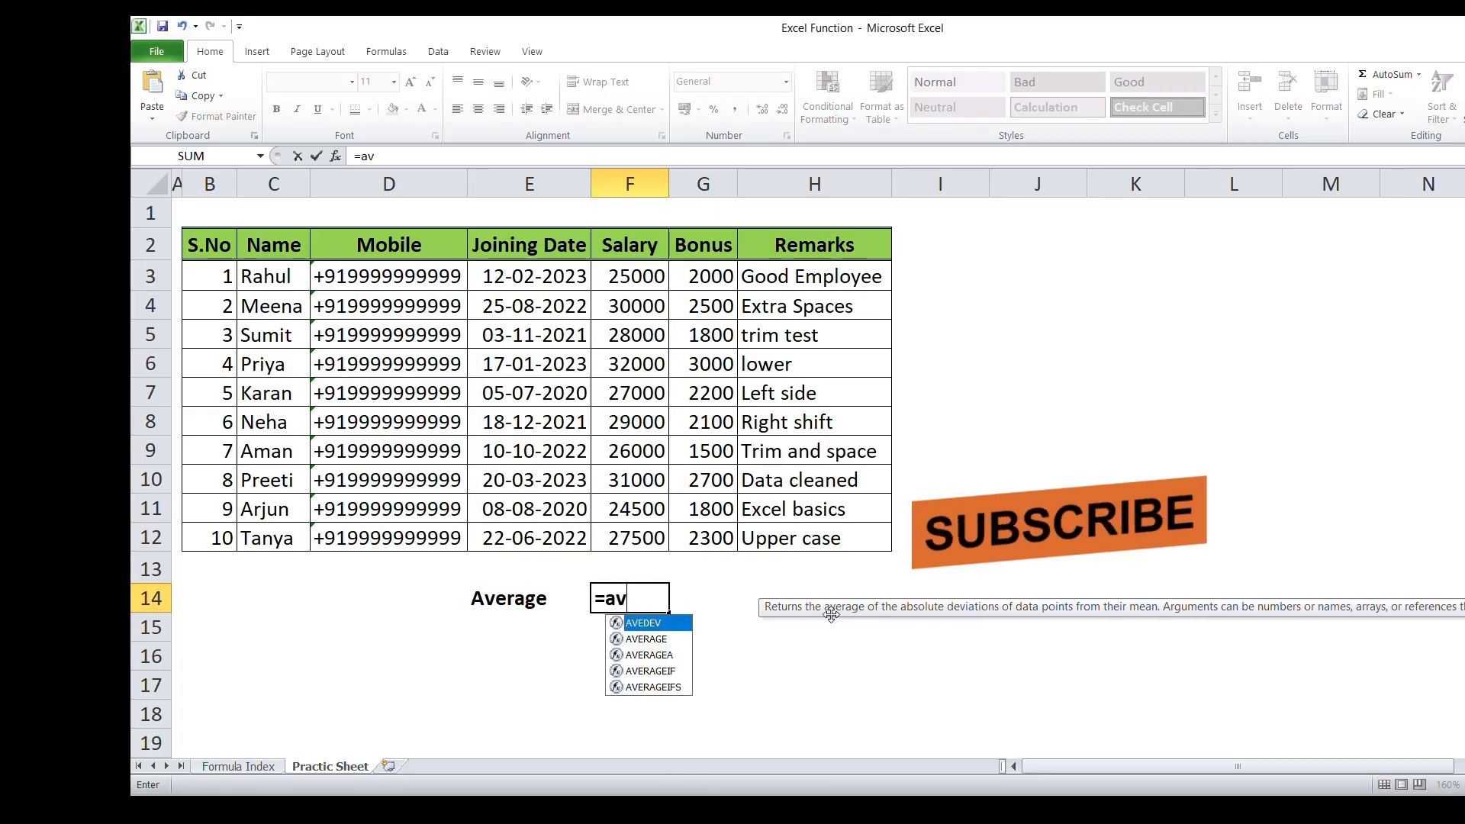
pyautogui.write('erag')
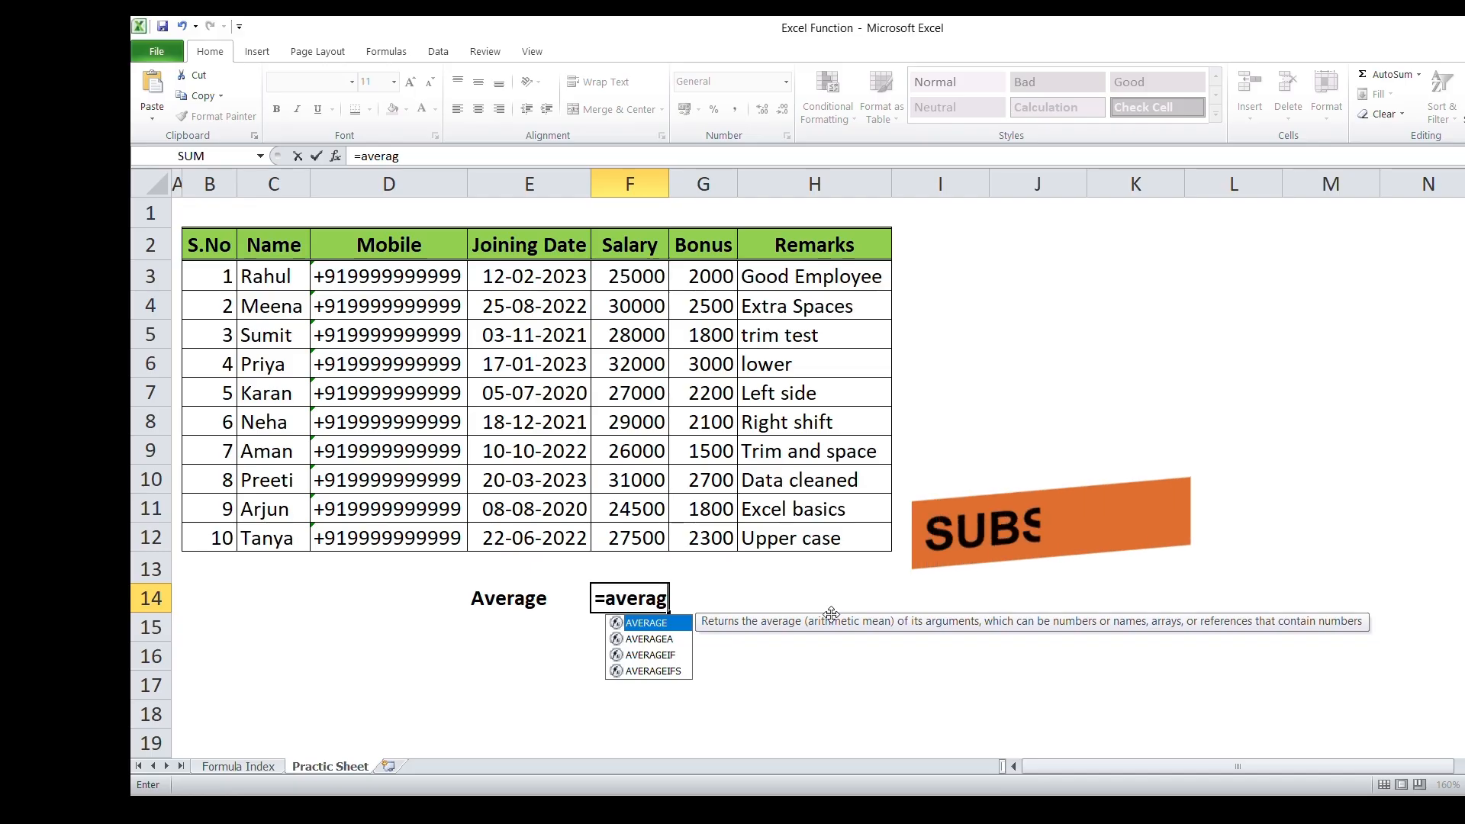
pyautogui.press('Tab')
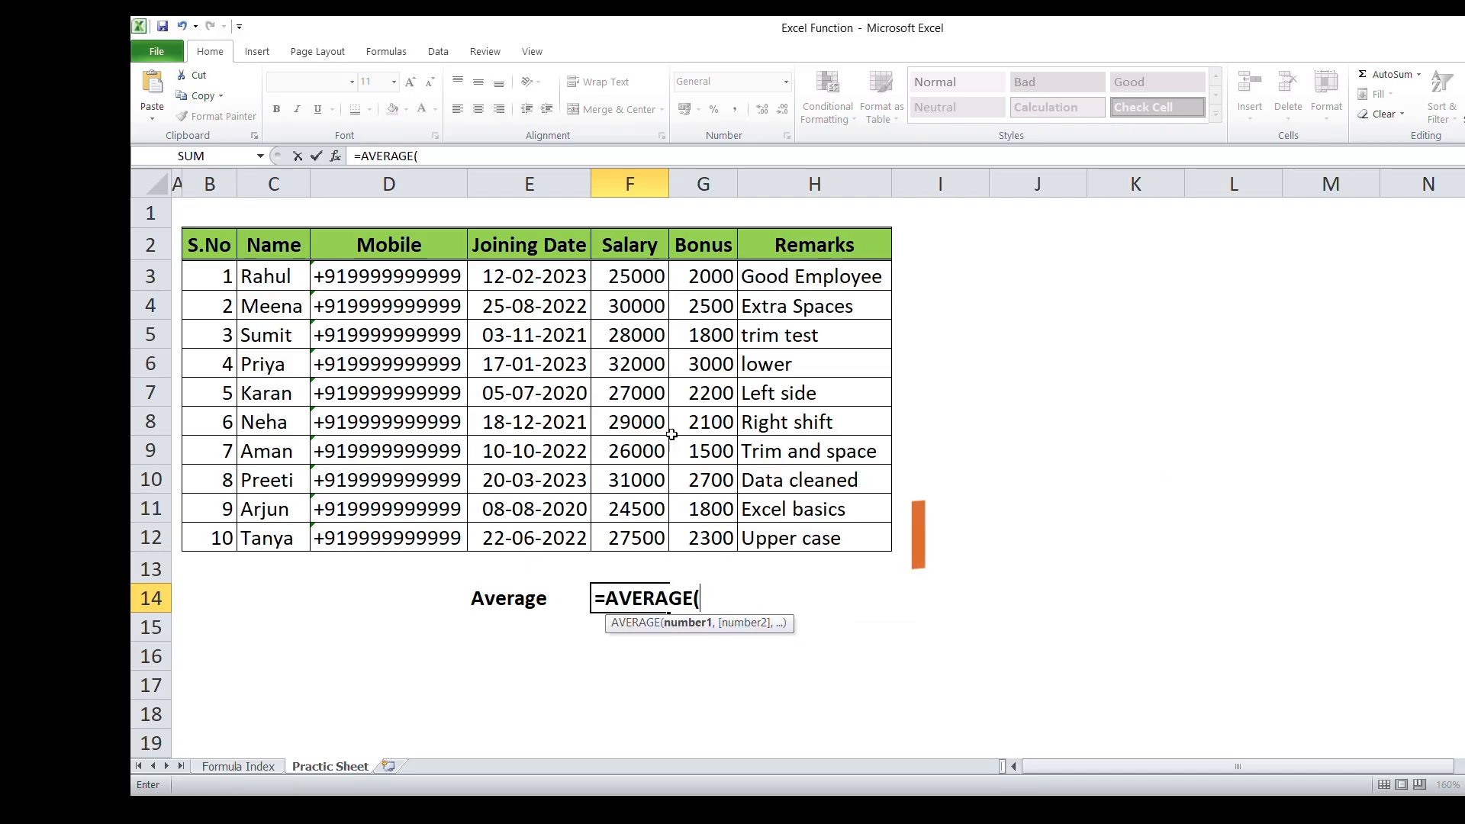
pyautogui.moveTo(644, 276); pyautogui.dragTo(655, 533)
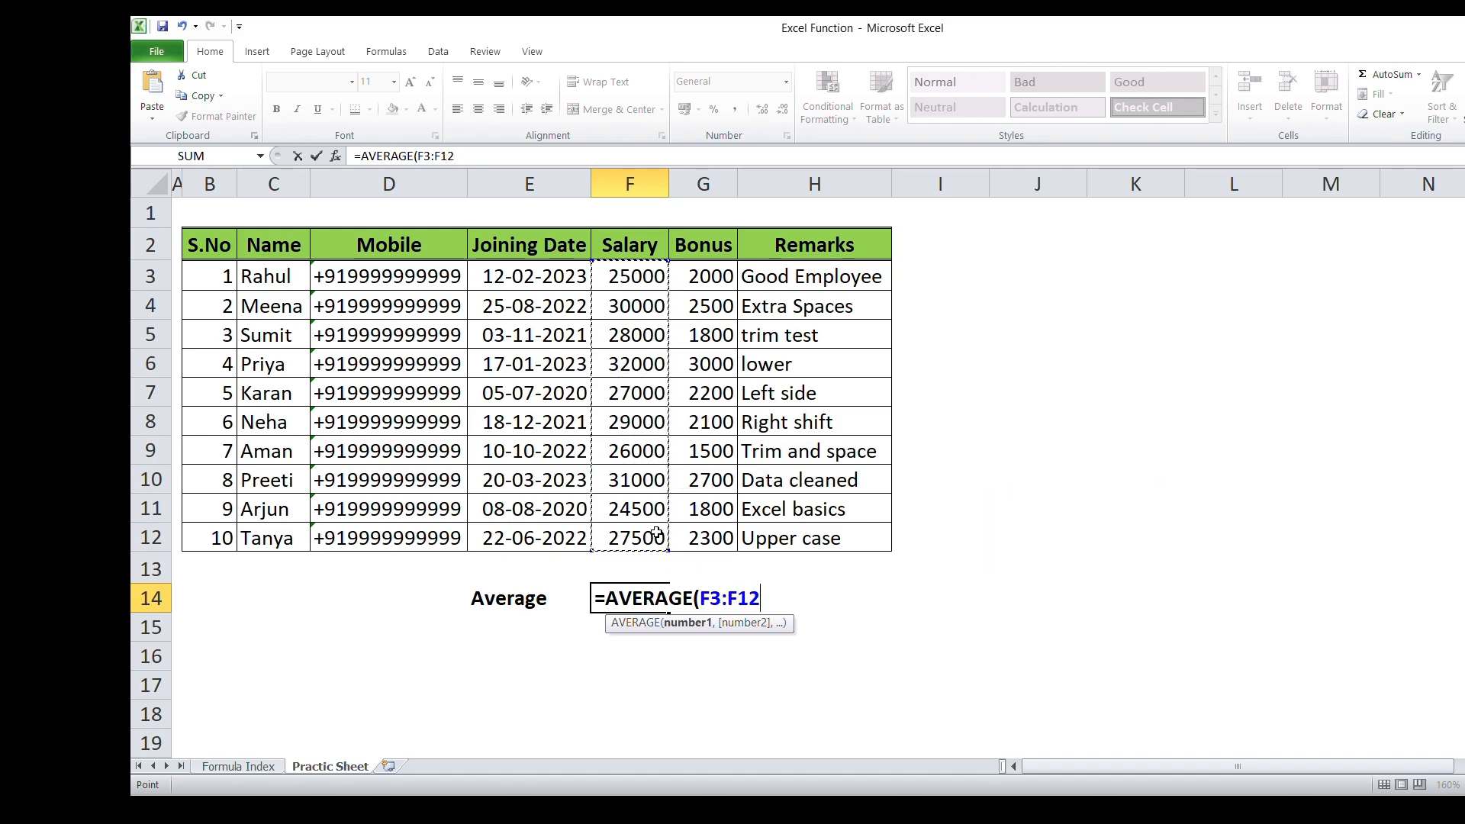
pyautogui.press('Return')
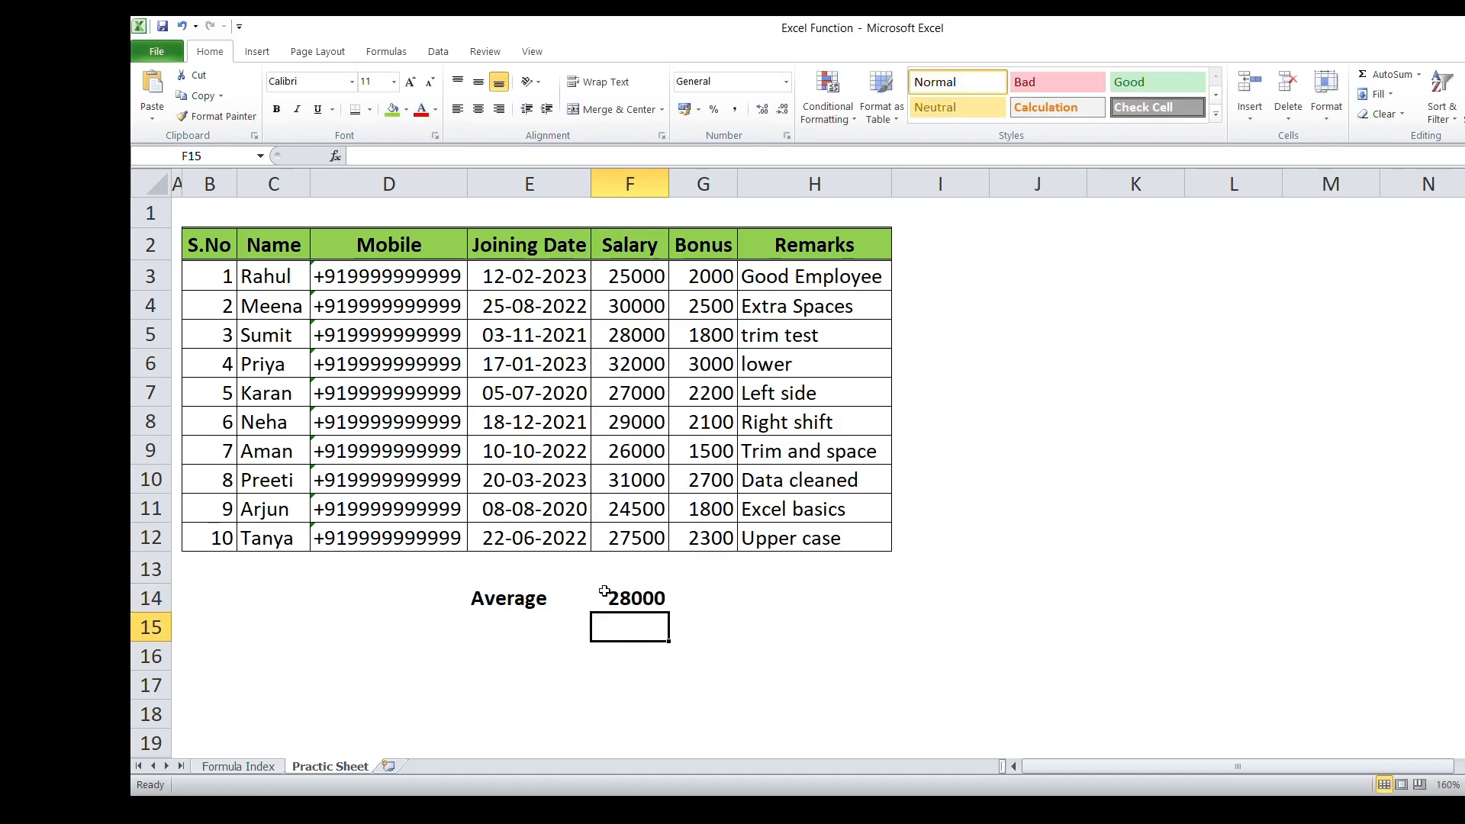
# - Examine the individual salaries and compare the average of the selected range F3:F12 with the result in F14
pyautogui.click(624, 282)
pyautogui.click(632, 313)
pyautogui.click(634, 336)
pyautogui.click(633, 368)
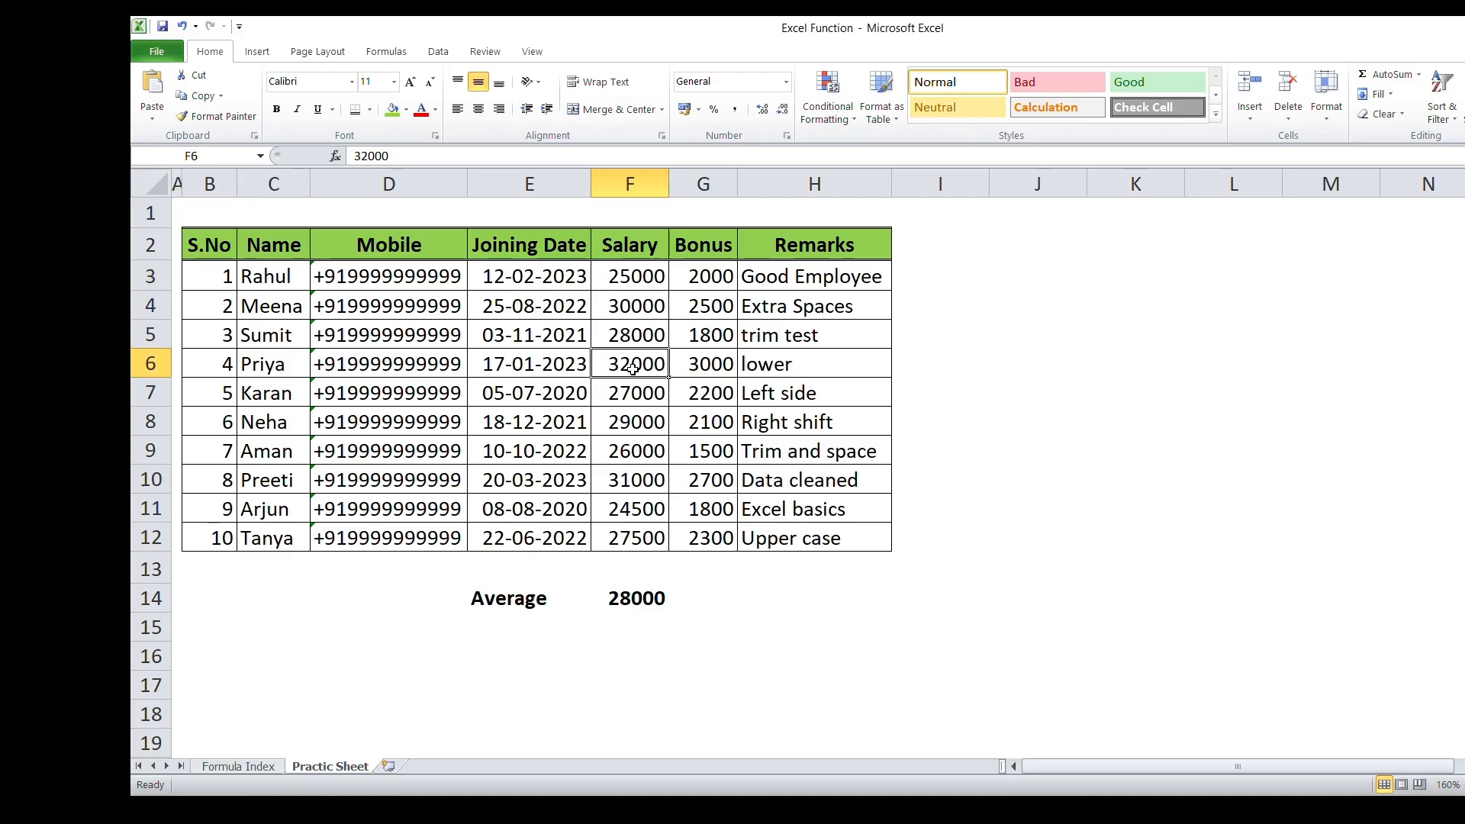
pyautogui.click(631, 396)
pyautogui.moveTo(626, 279); pyautogui.dragTo(638, 544)
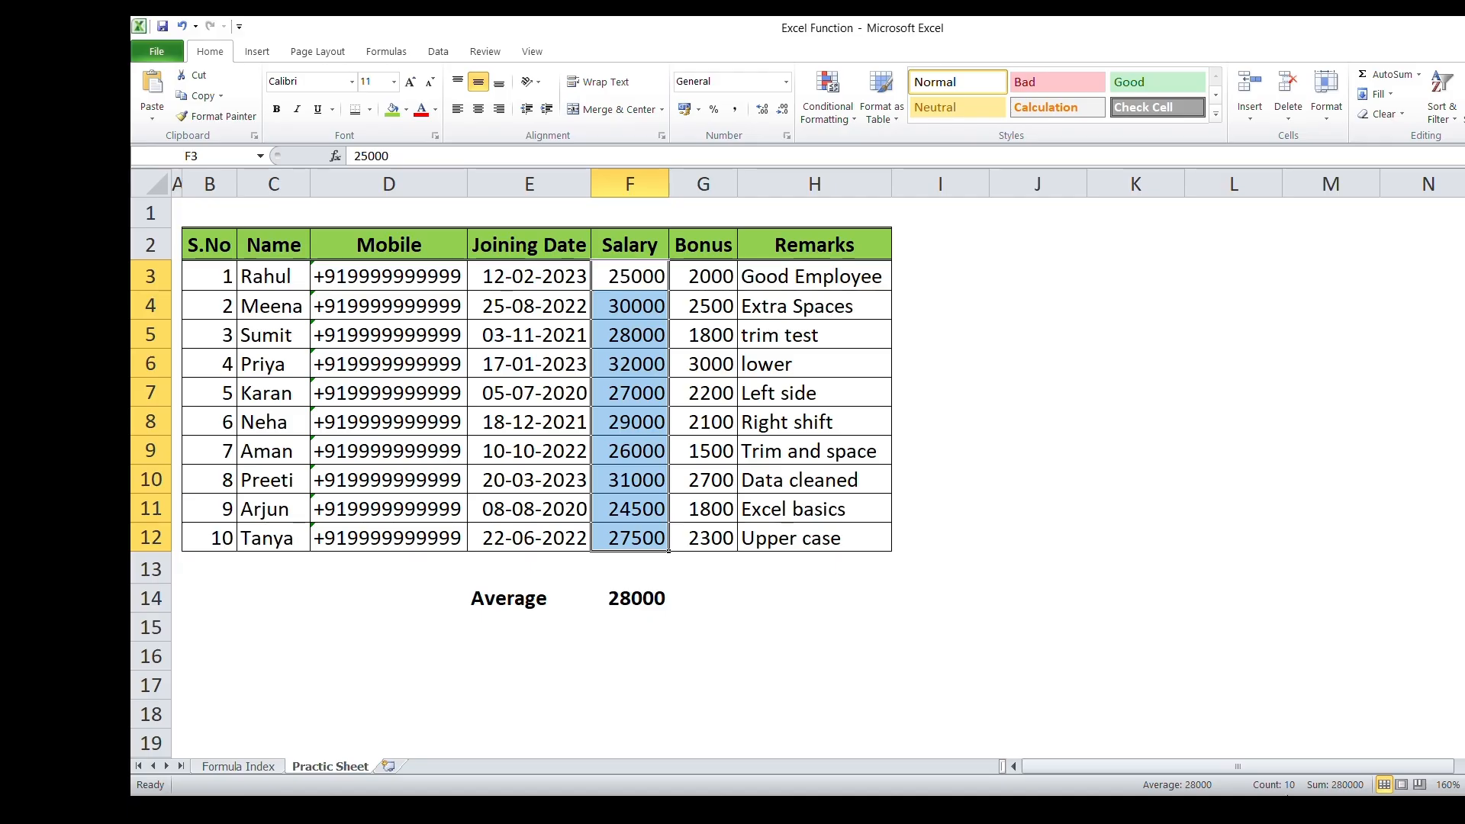
pyautogui.click(783, 591)
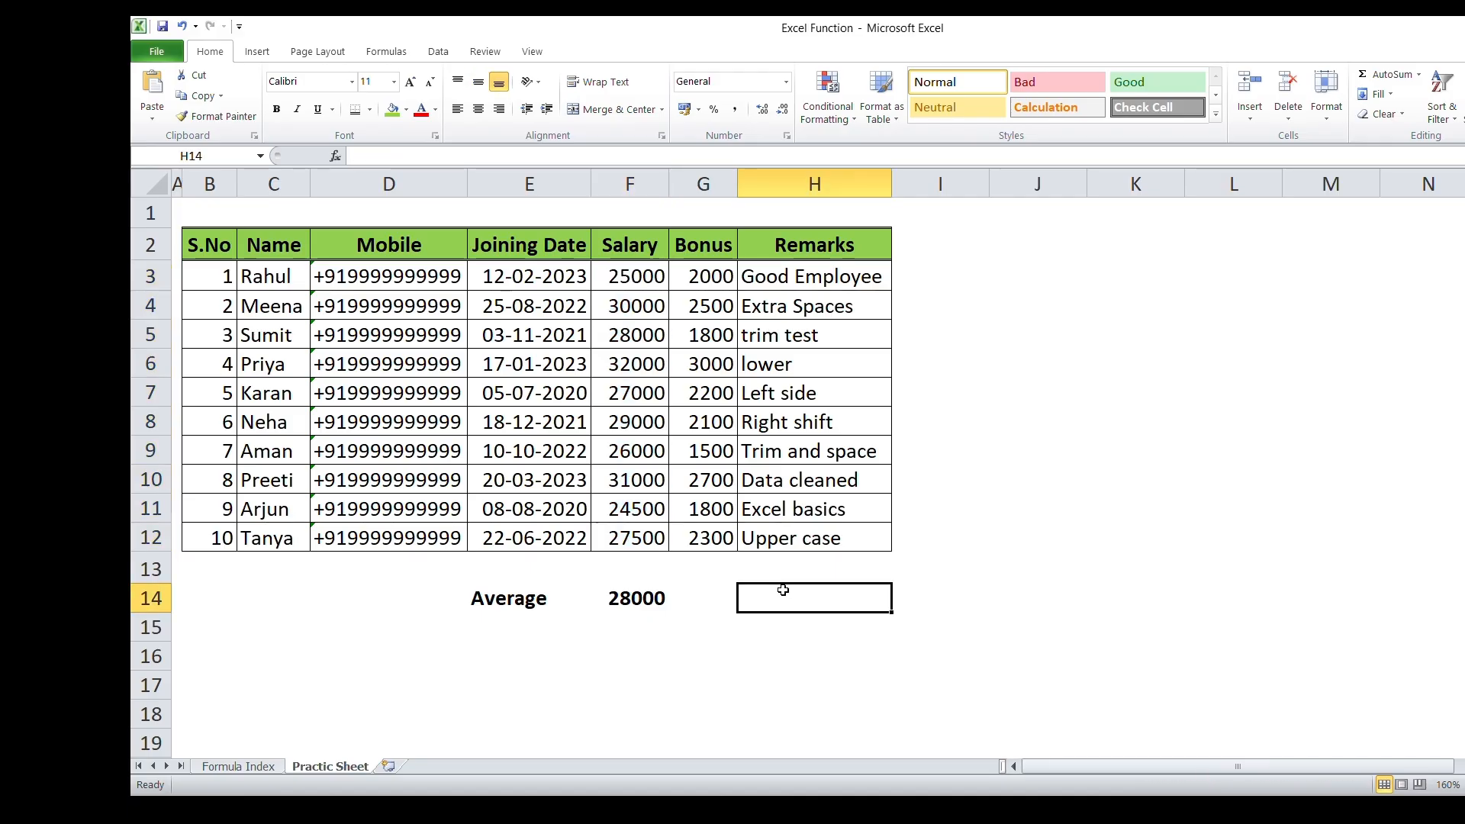
pyautogui.click(648, 598)
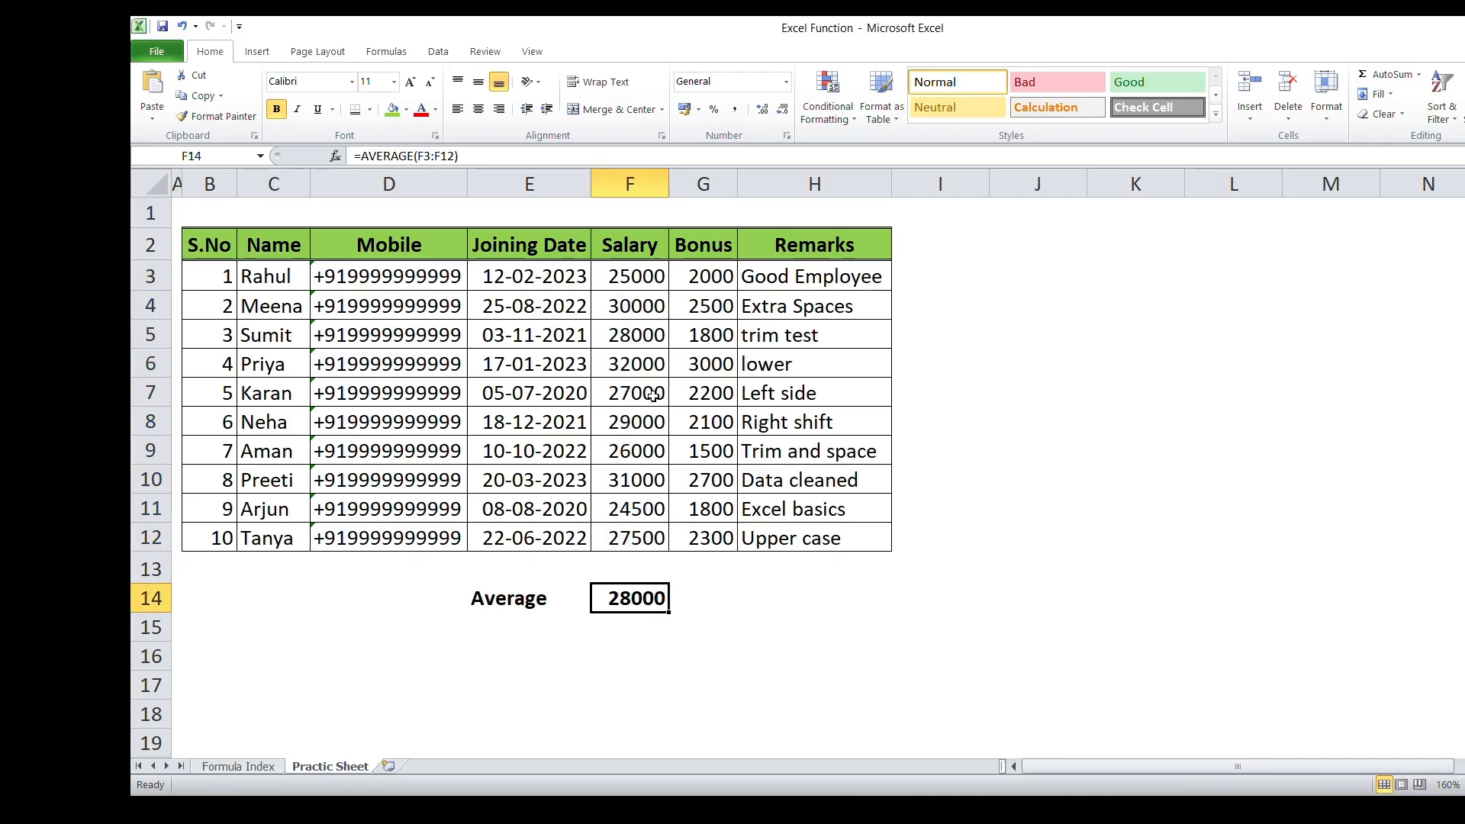
pyautogui.moveTo(630, 273); pyautogui.dragTo(643, 539)
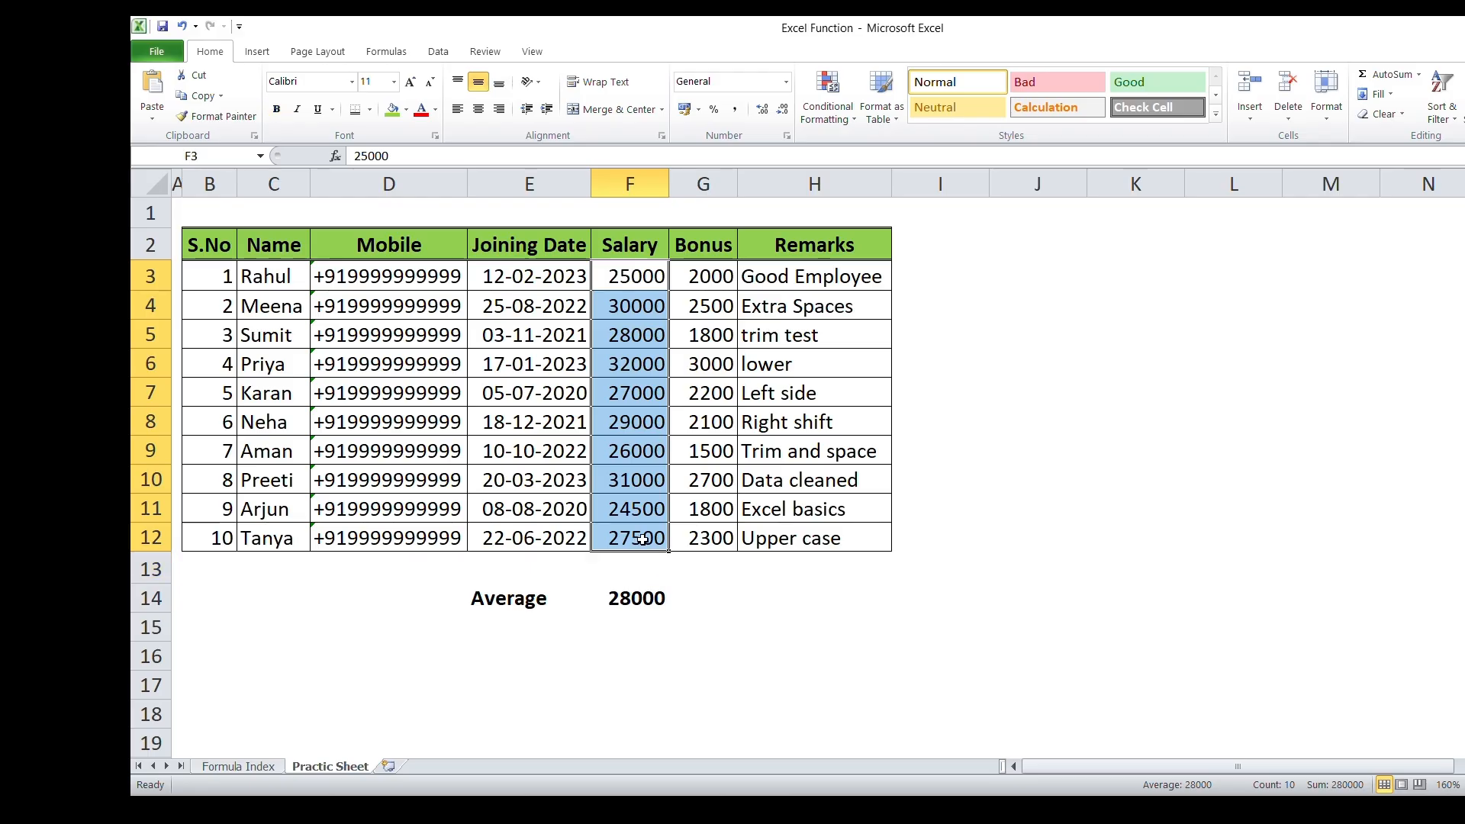
pyautogui.click(526, 601)
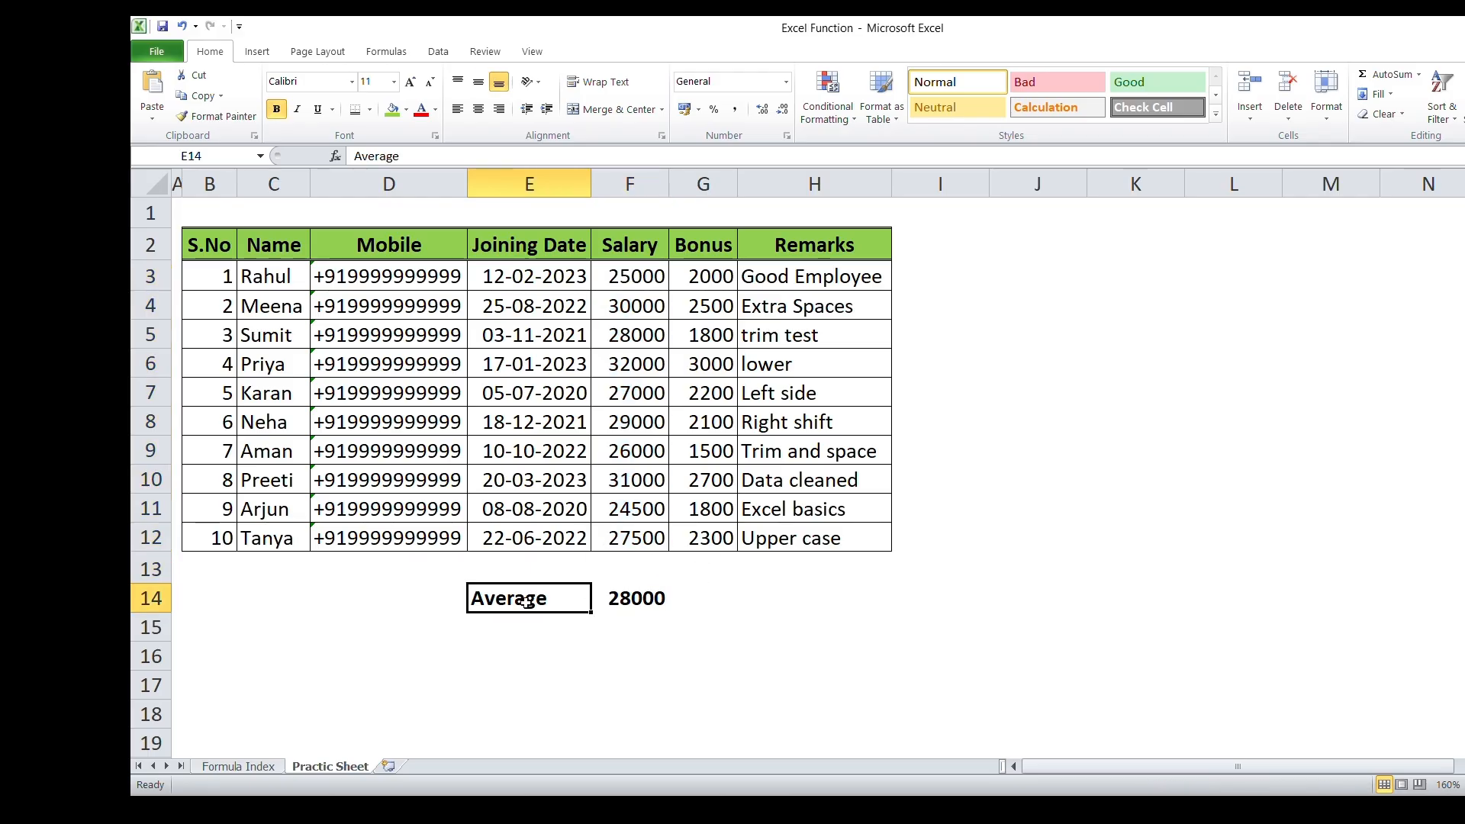
# - Look up the function that follows AVERAGE on the Formula Index sheet and go back to the Practic Sheet
pyautogui.click(258, 766)
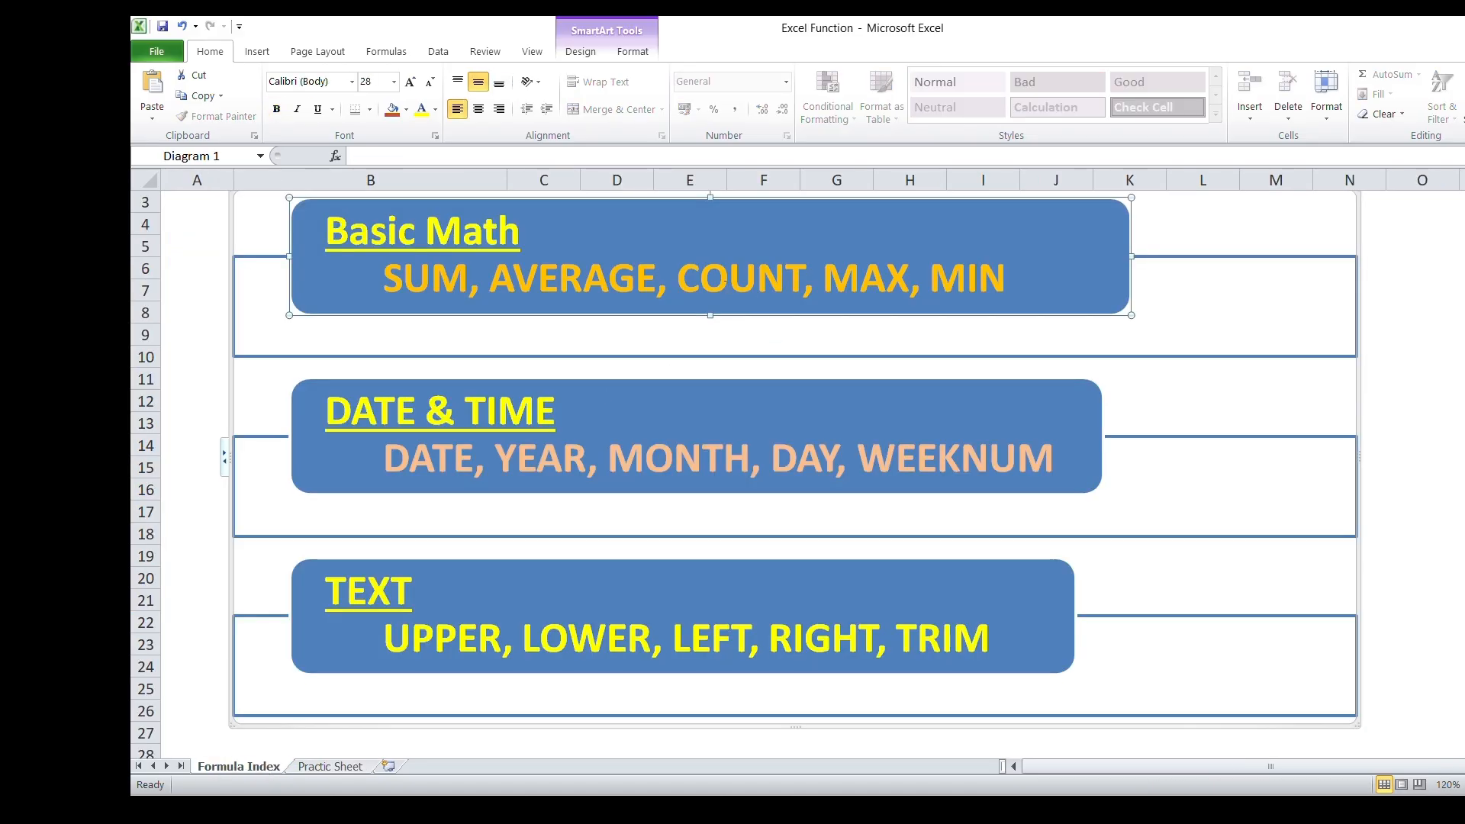
pyautogui.click(336, 765)
pyautogui.click(744, 630)
# - Clear the average formula from cell F14 and replace the label in E14 with Count
pyautogui.click(554, 596)
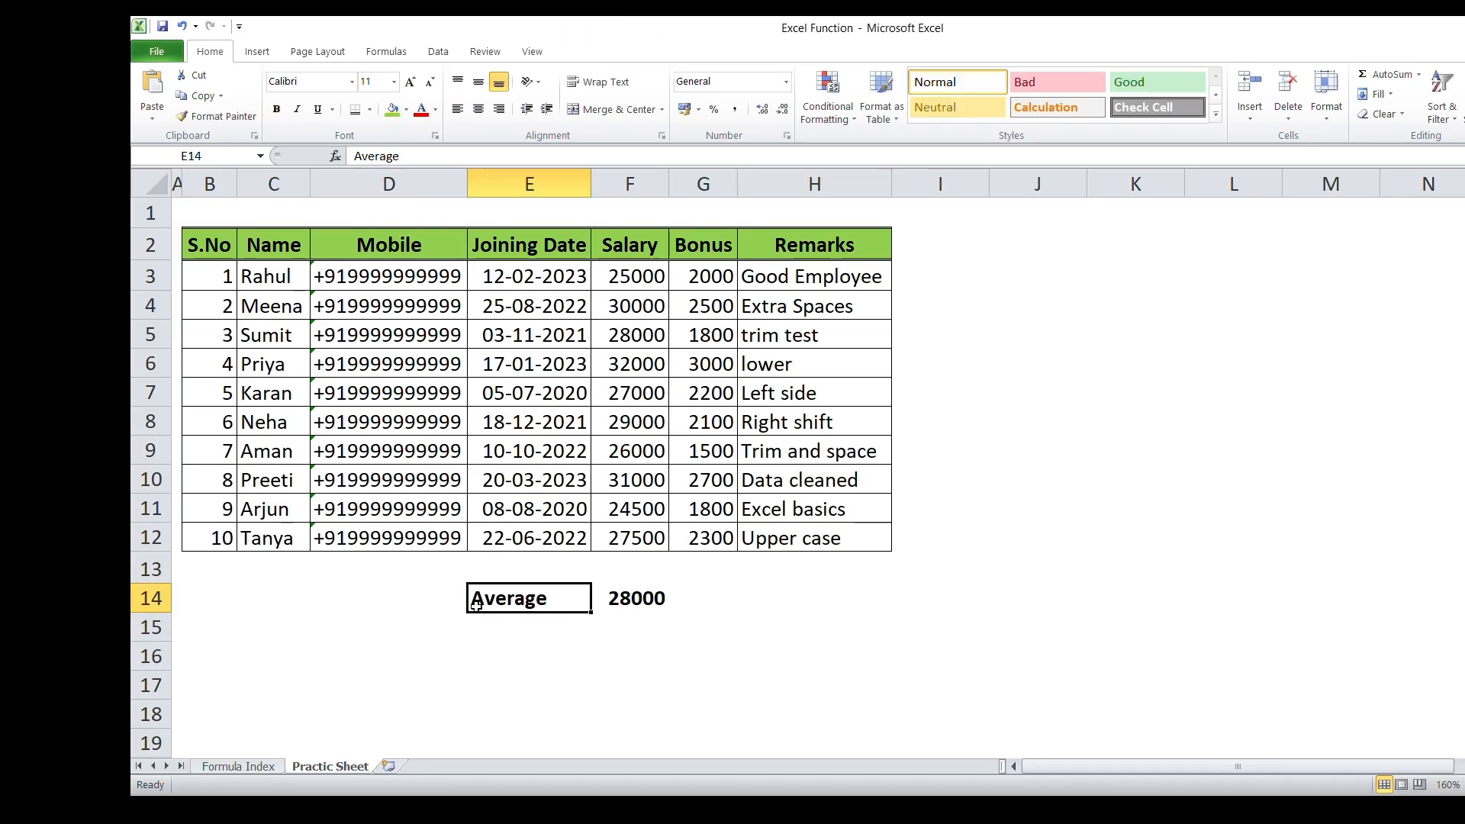
pyautogui.press('Right')
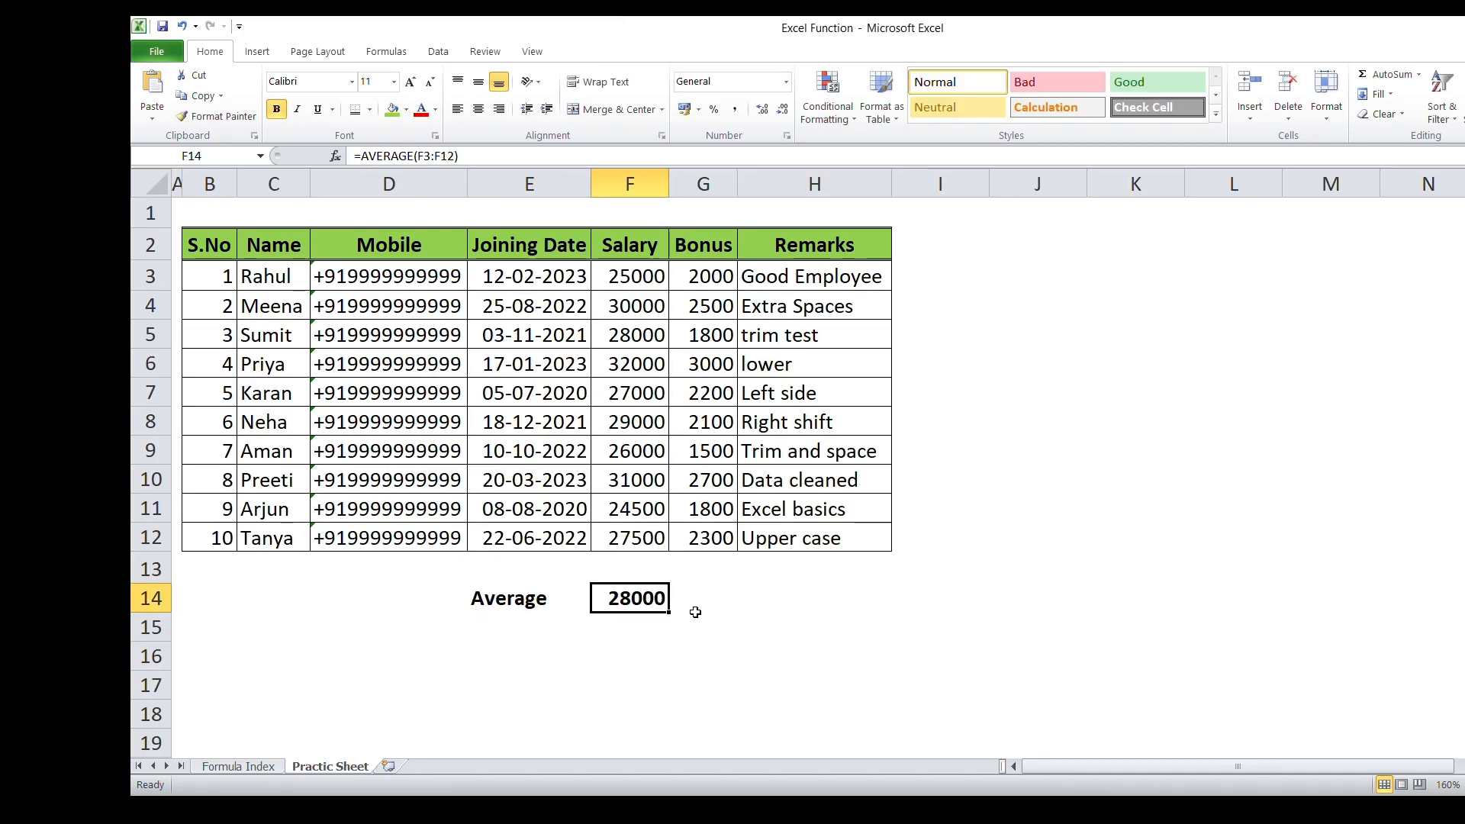
pyautogui.press('Delete')
pyautogui.press('Left')
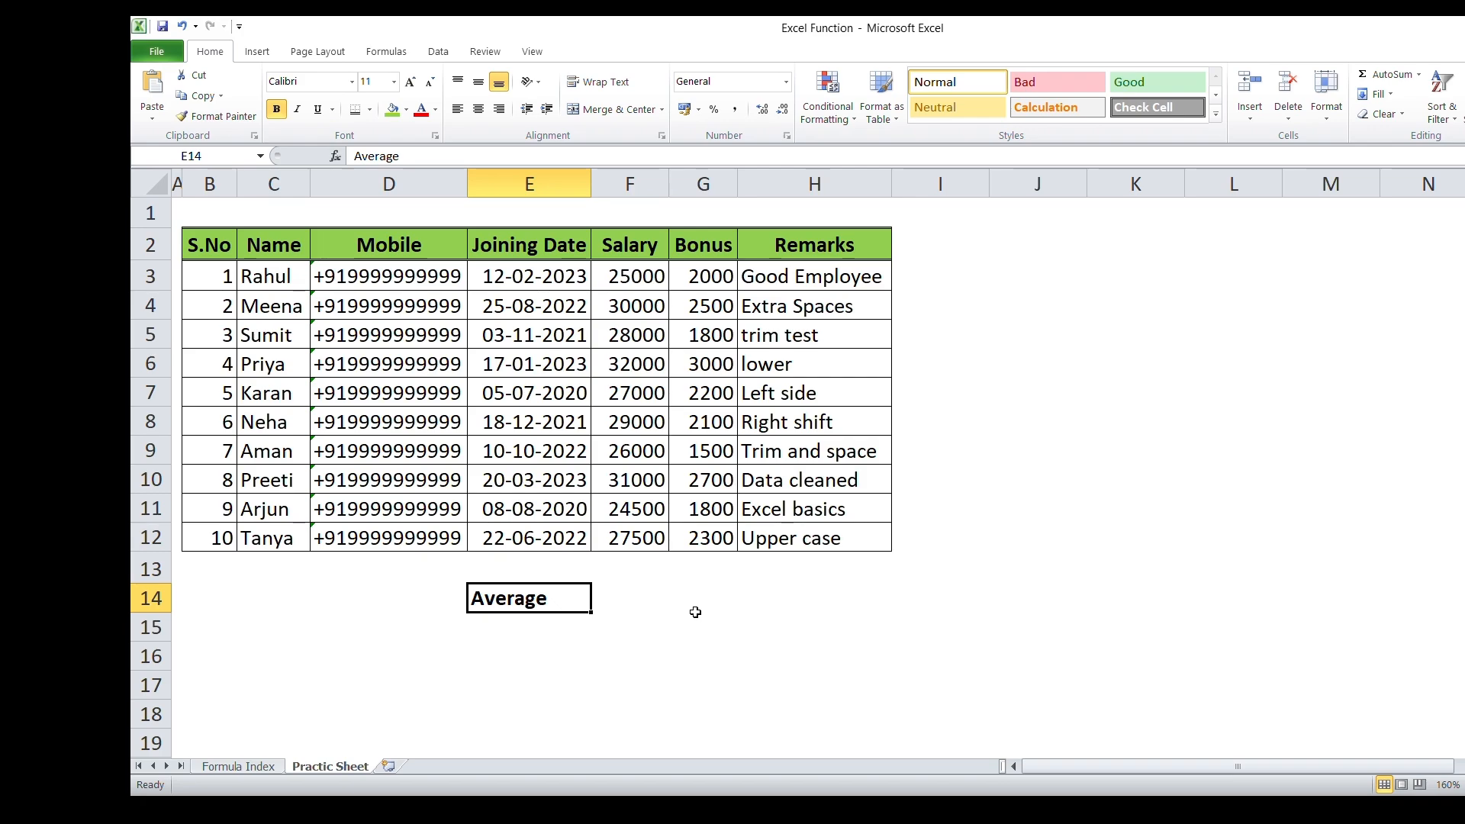
pyautogui.write('Coun')
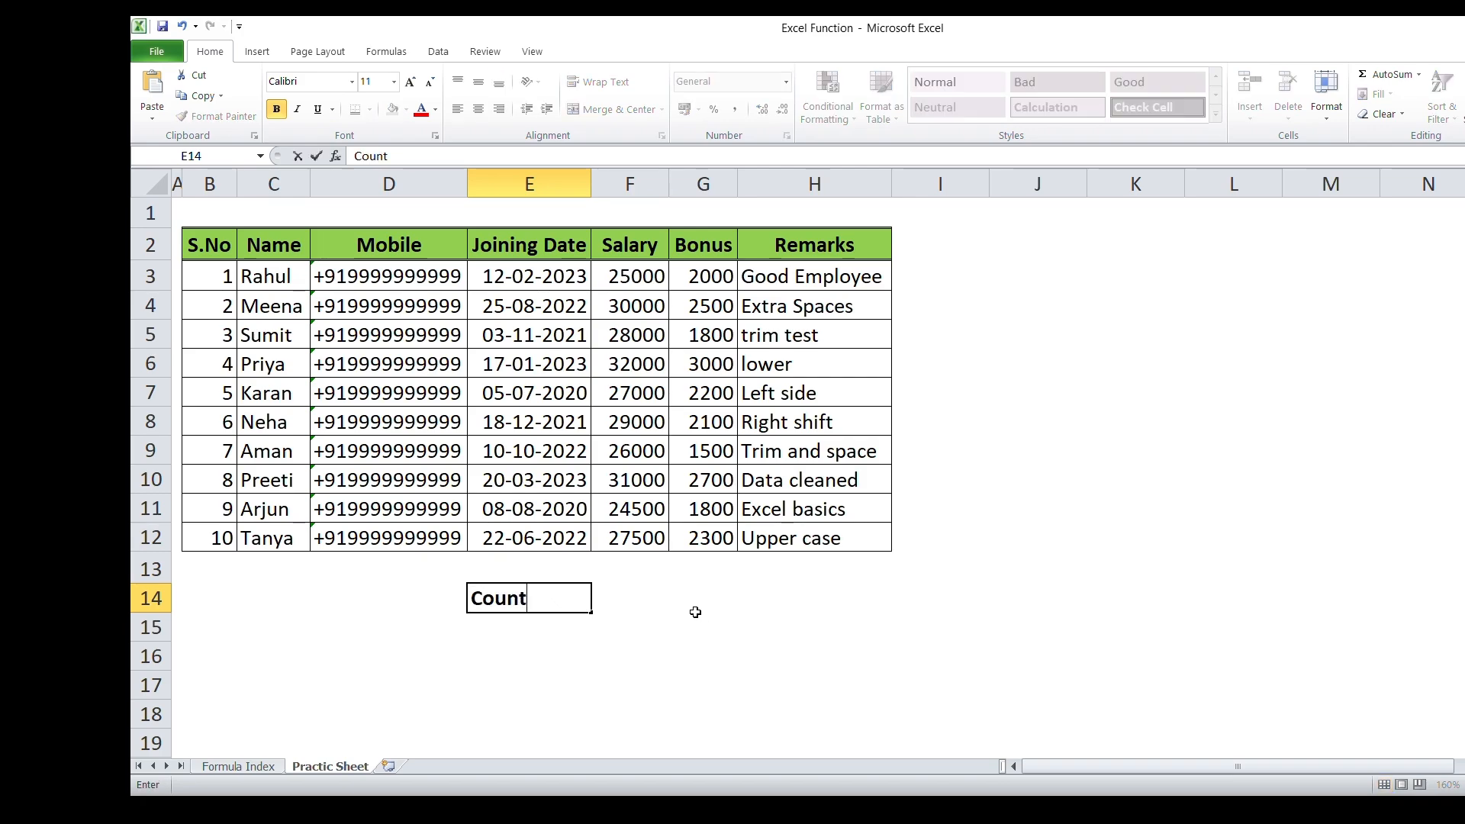
pyautogui.write('t')
pyautogui.press('Return')
pyautogui.press('Up')
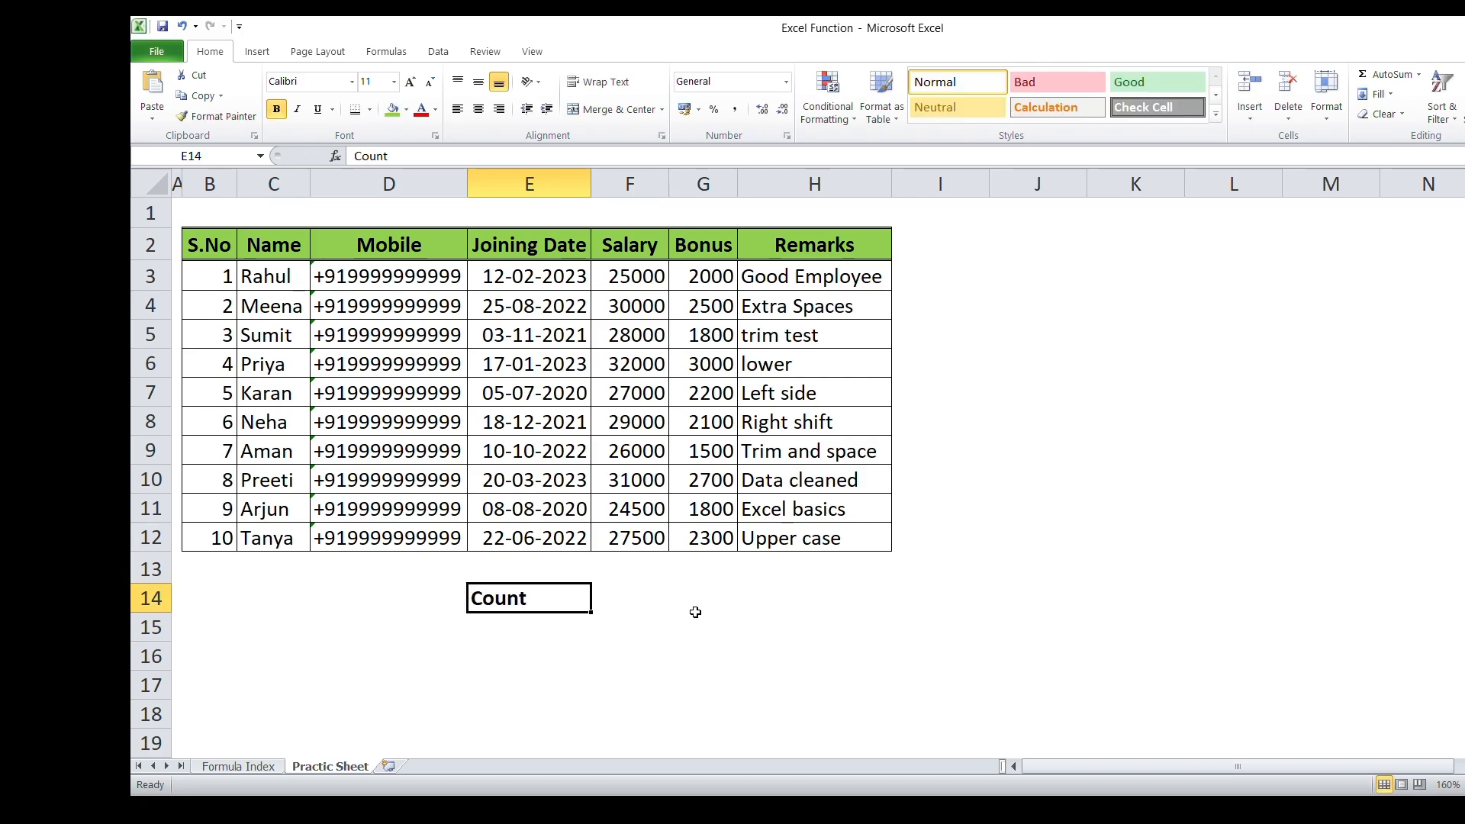
# - Examine the filled entries in the table's columns, including the joining dates in E3:E12, to see what can be counted
pyautogui.press('Up')
pyautogui.press('Up')
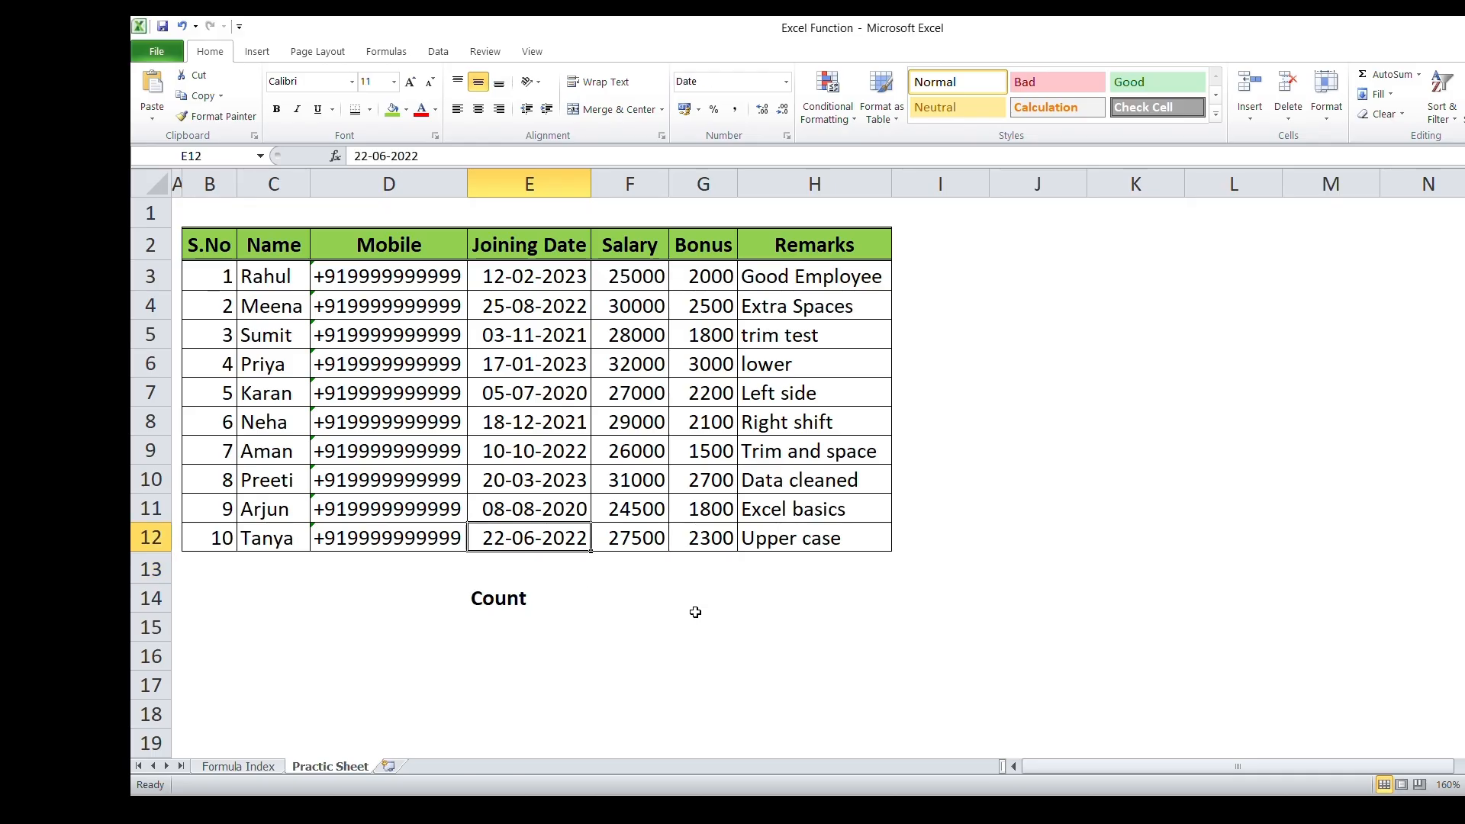
pyautogui.hotkey('ctrl', 'shift', 'Up')
pyautogui.hotkey('shift', 'Down')
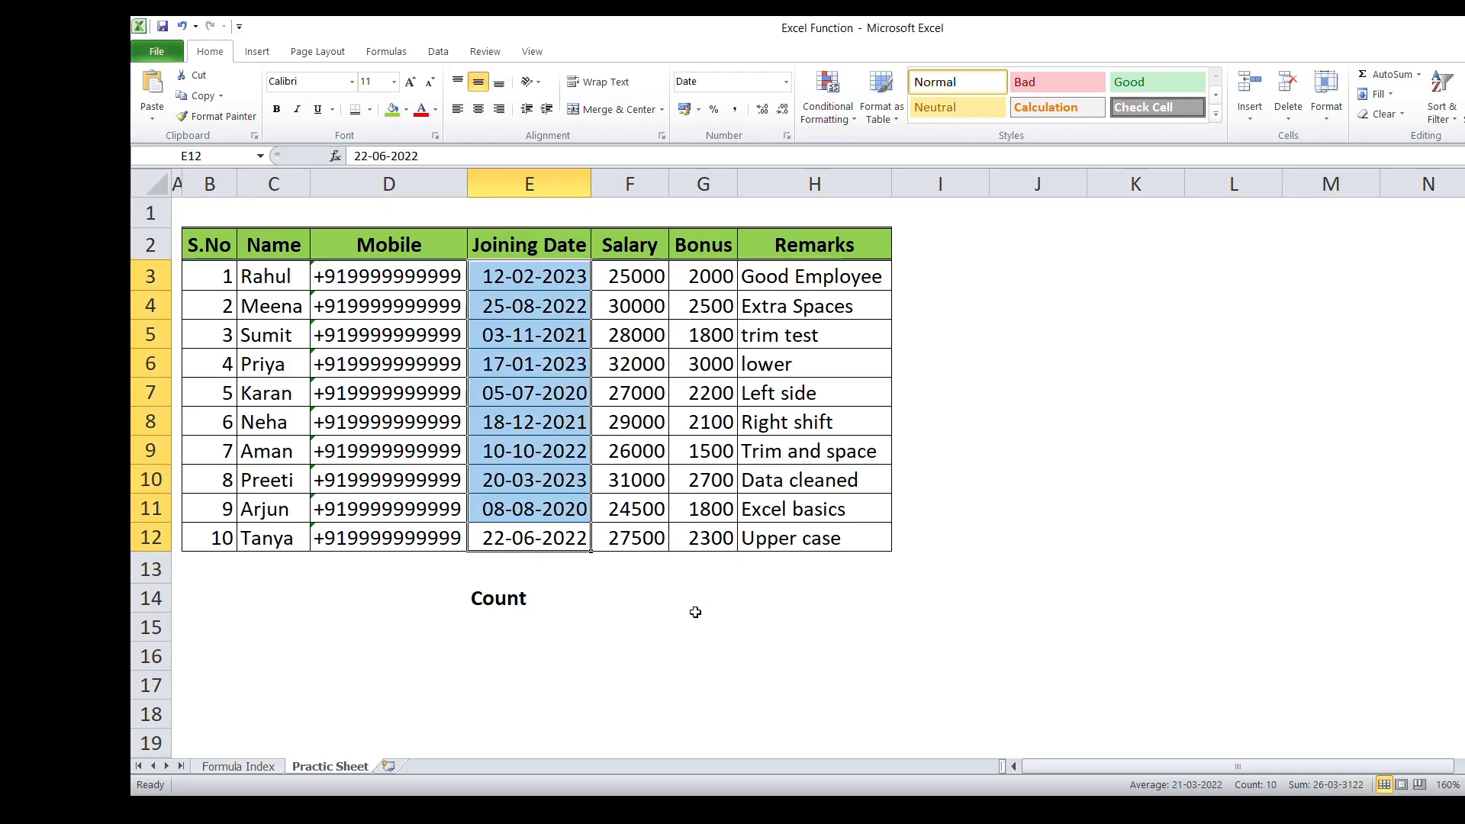
pyautogui.press('Down')
pyautogui.press('Up')
pyautogui.press('Up')
pyautogui.press('Up')
pyautogui.press('Up')
pyautogui.press('Up')
pyautogui.press('Up')
pyautogui.press('Up')
pyautogui.press('Up')
pyautogui.press('Up')
pyautogui.press('Up')
pyautogui.hotkey('ctrl', 'shift', 'Down')
pyautogui.press('Left')
pyautogui.press('Left')
pyautogui.press('Left')
pyautogui.hotkey('ctrl', 'shift', 'Down')
pyautogui.press('Up')
pyautogui.press('Down')
pyautogui.press('Right')
pyautogui.press('Right')
pyautogui.press('Right')
pyautogui.press('Right')
# - Count the salary entries in cell F14 with the formula =COUNT(F3:F12)
pyautogui.press('Down')
pyautogui.press('Down')
pyautogui.hotkey('ctrl', 'Down')
pyautogui.press('Down')
pyautogui.press('Down')
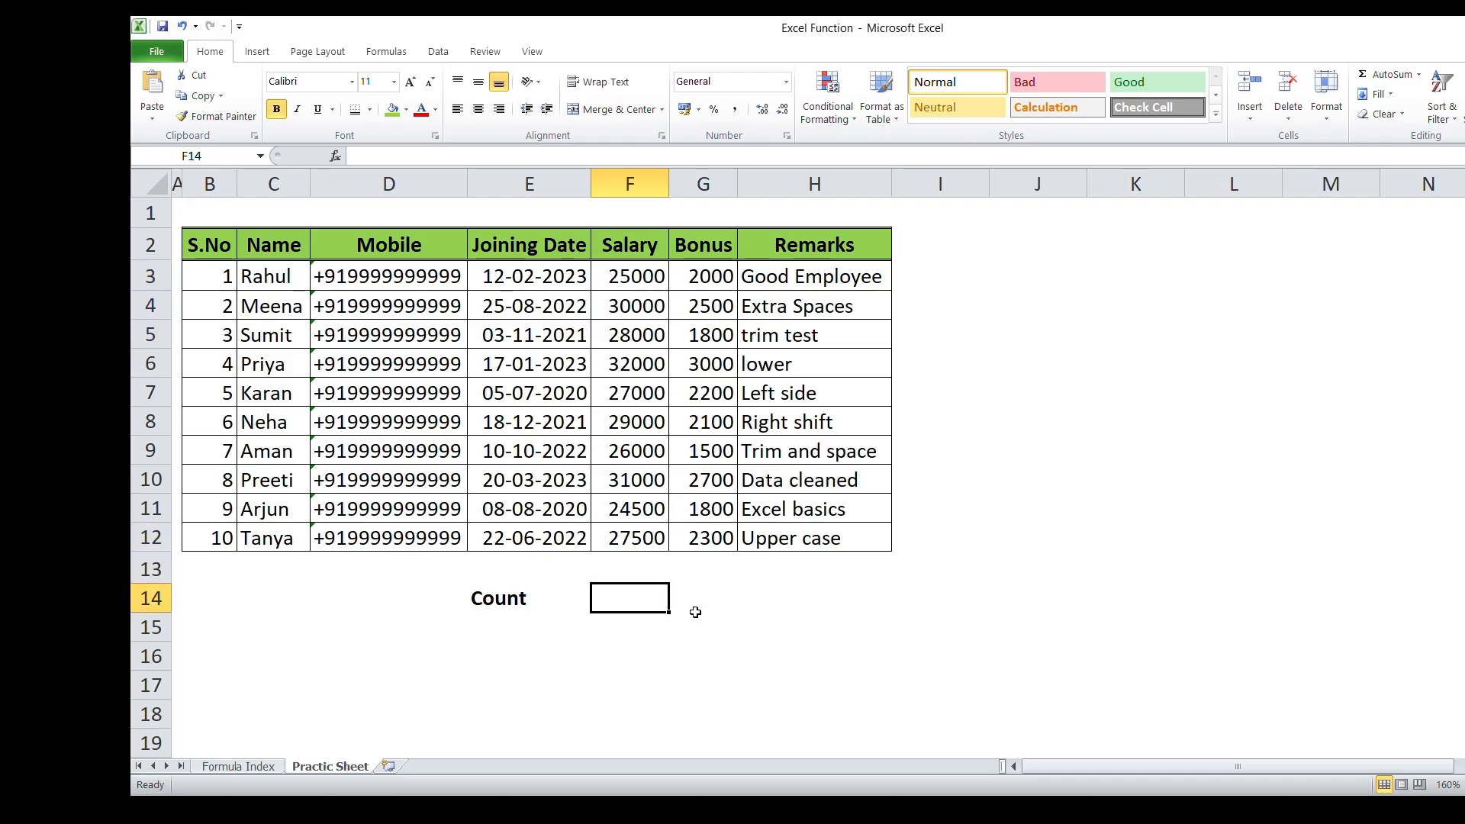
pyautogui.write('=count')
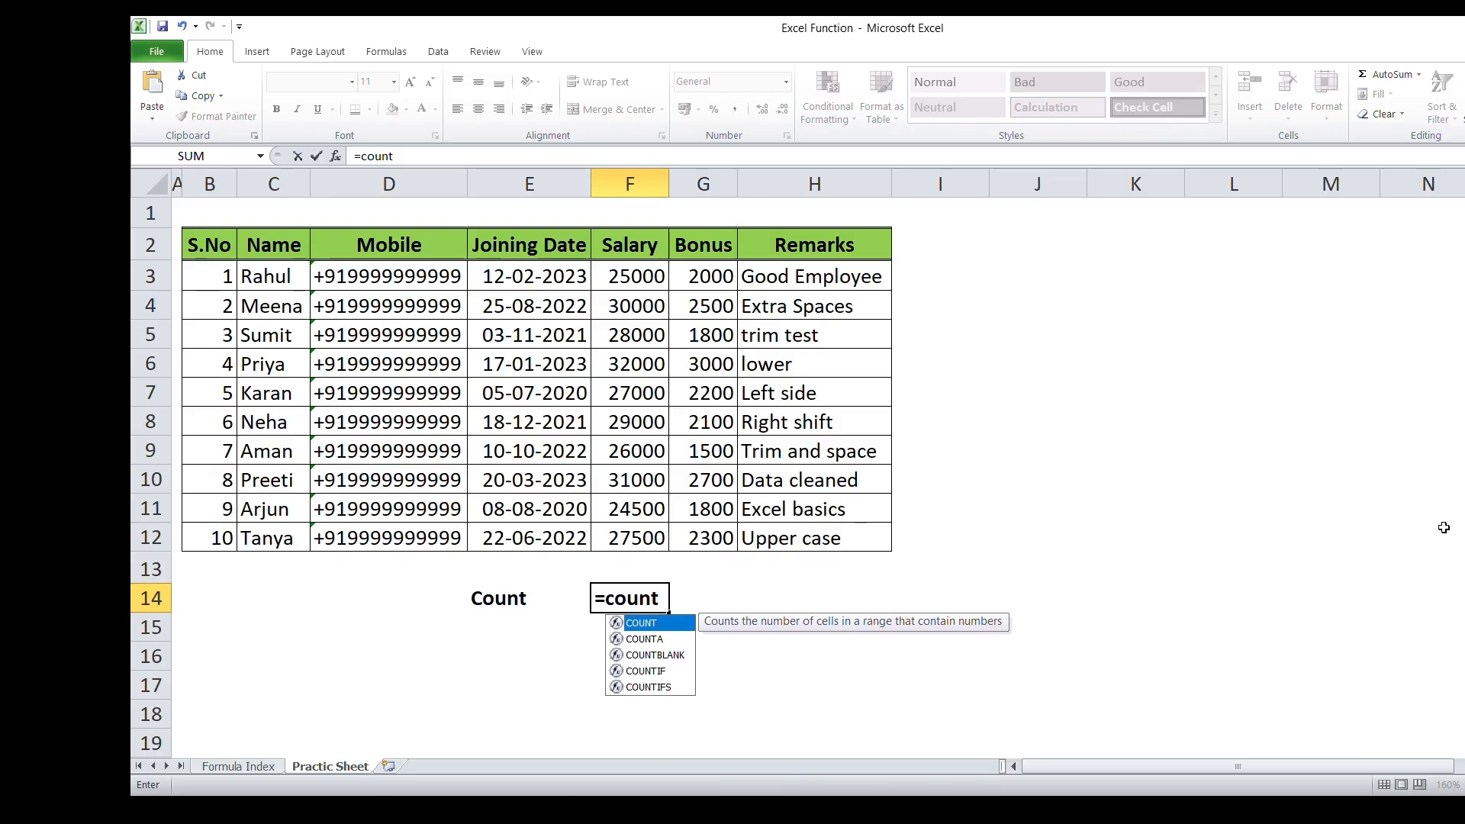
pyautogui.press('Tab')
pyautogui.moveTo(619, 279); pyautogui.dragTo(633, 536)
pyautogui.press('Return')
# - Compare the count in F14 with the table and the salary entries in F3:F12
pyautogui.click(645, 598)
pyautogui.click(484, 600)
pyautogui.moveTo(202, 241); pyautogui.dragTo(836, 518)
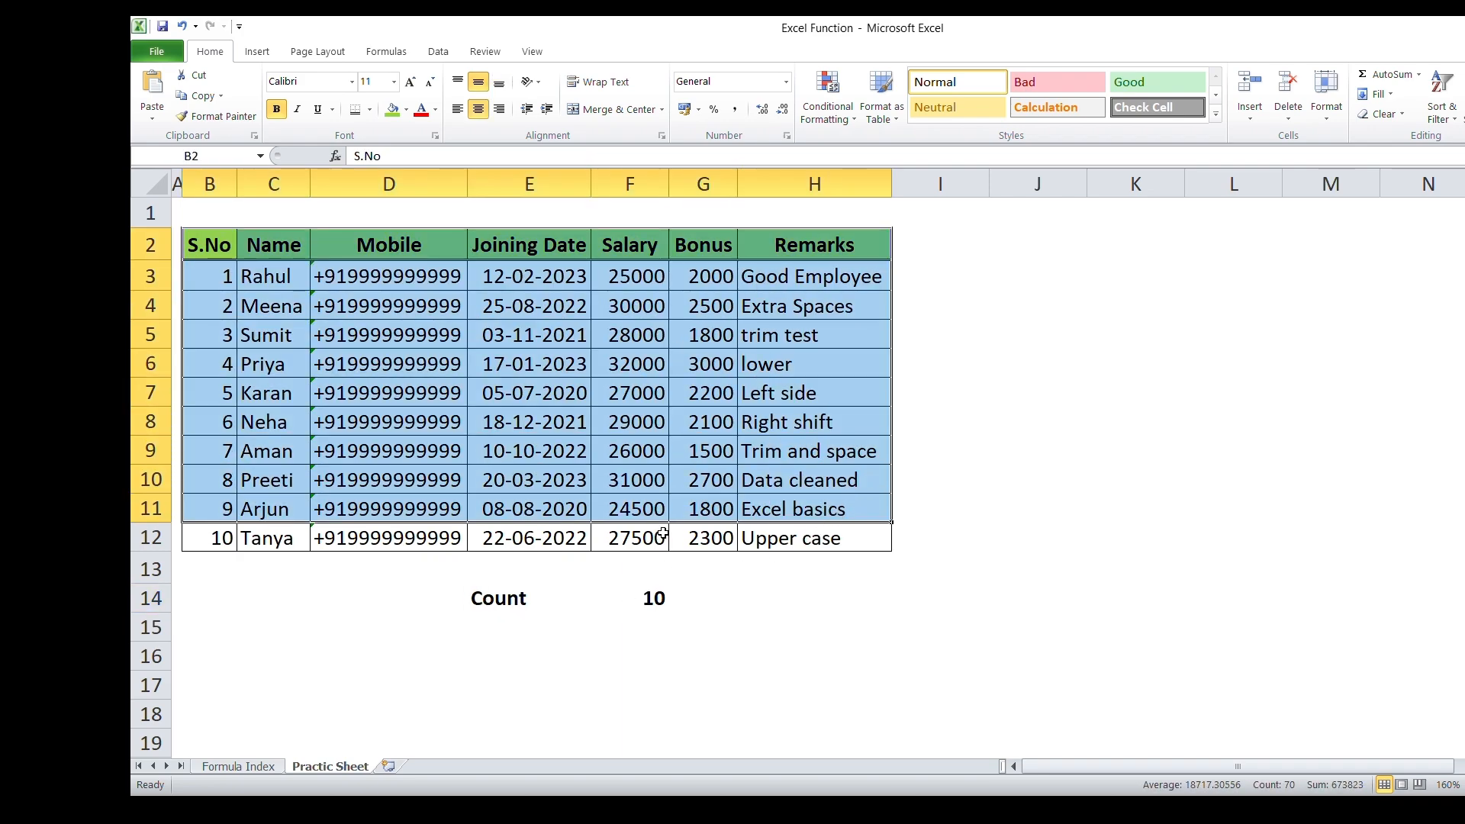
pyautogui.moveTo(629, 278); pyautogui.dragTo(633, 536)
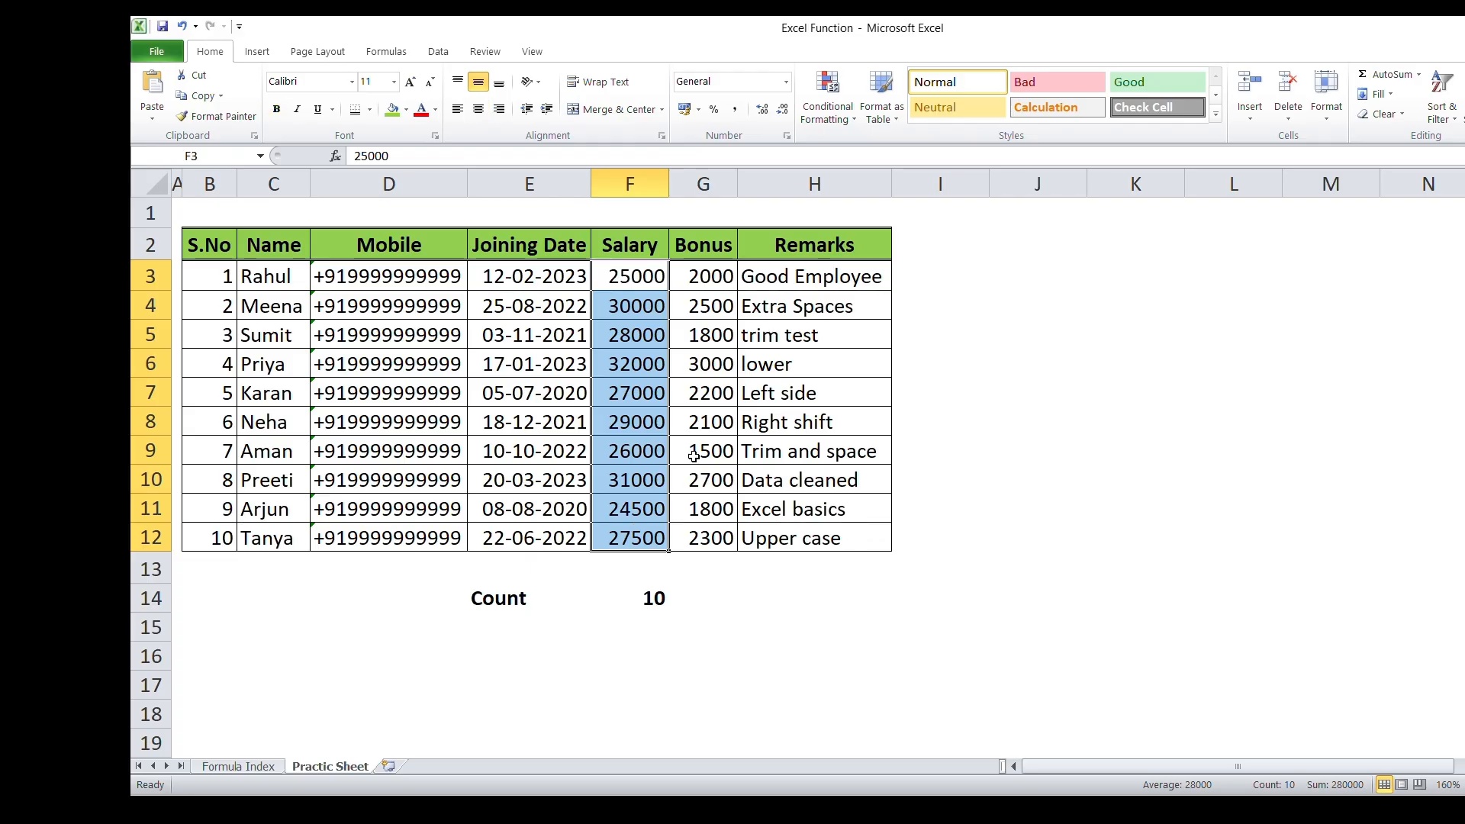
pyautogui.click(538, 278)
pyautogui.moveTo(623, 281); pyautogui.dragTo(628, 524)
pyautogui.click(554, 379)
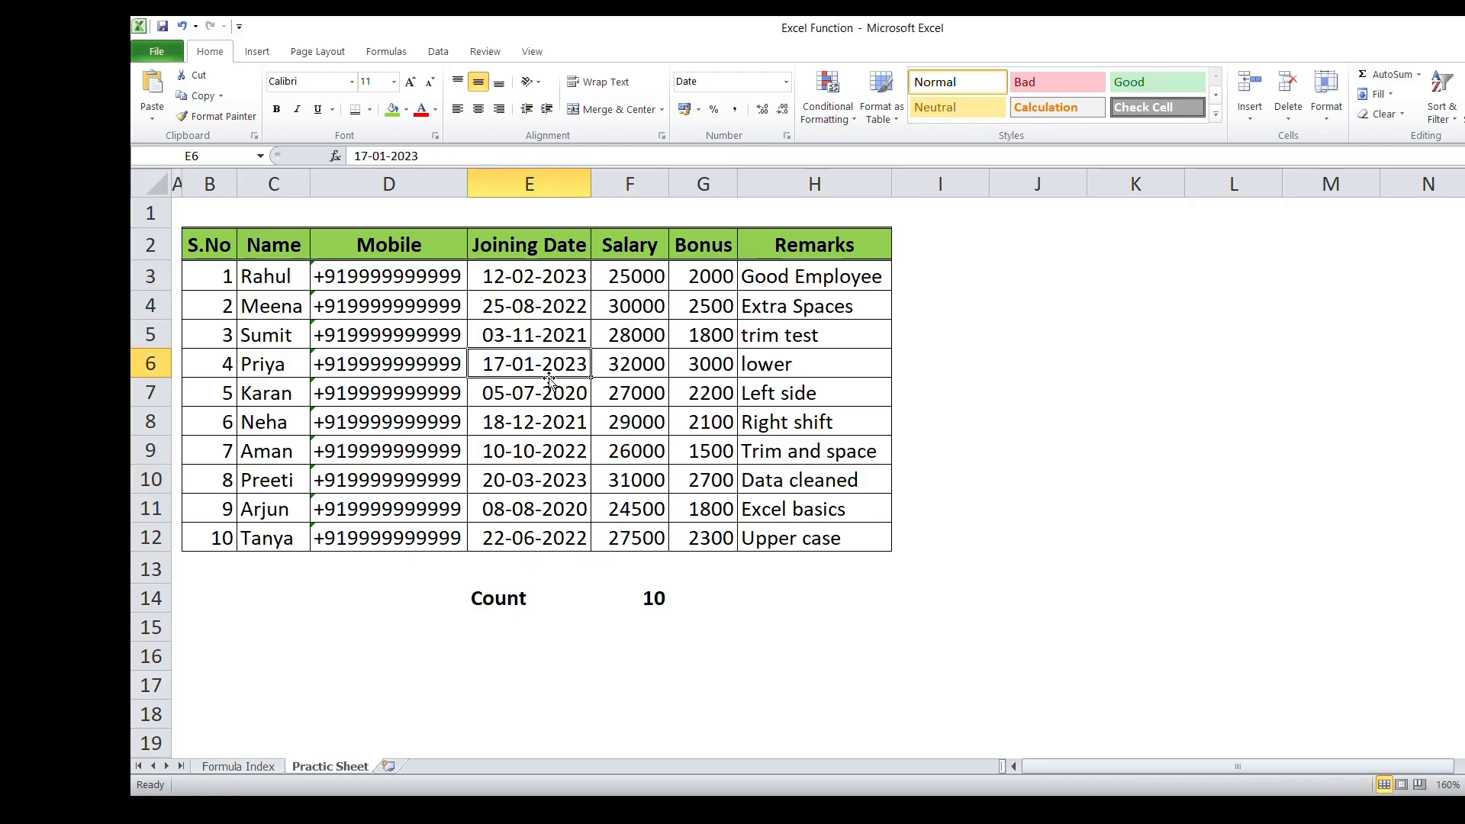
pyautogui.click(498, 600)
pyautogui.moveTo(497, 599); pyautogui.dragTo(673, 600)
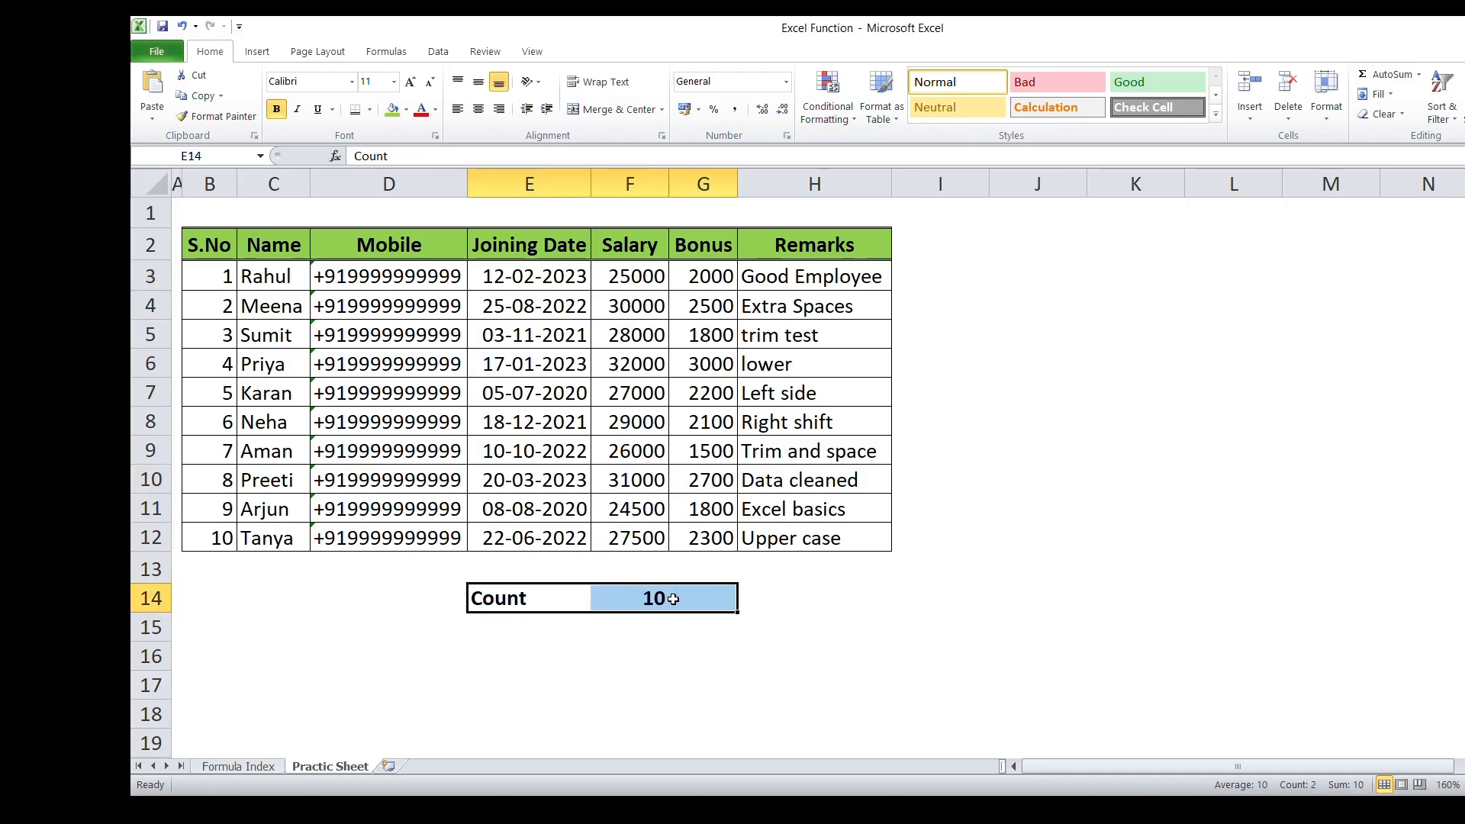
pyautogui.click(543, 615)
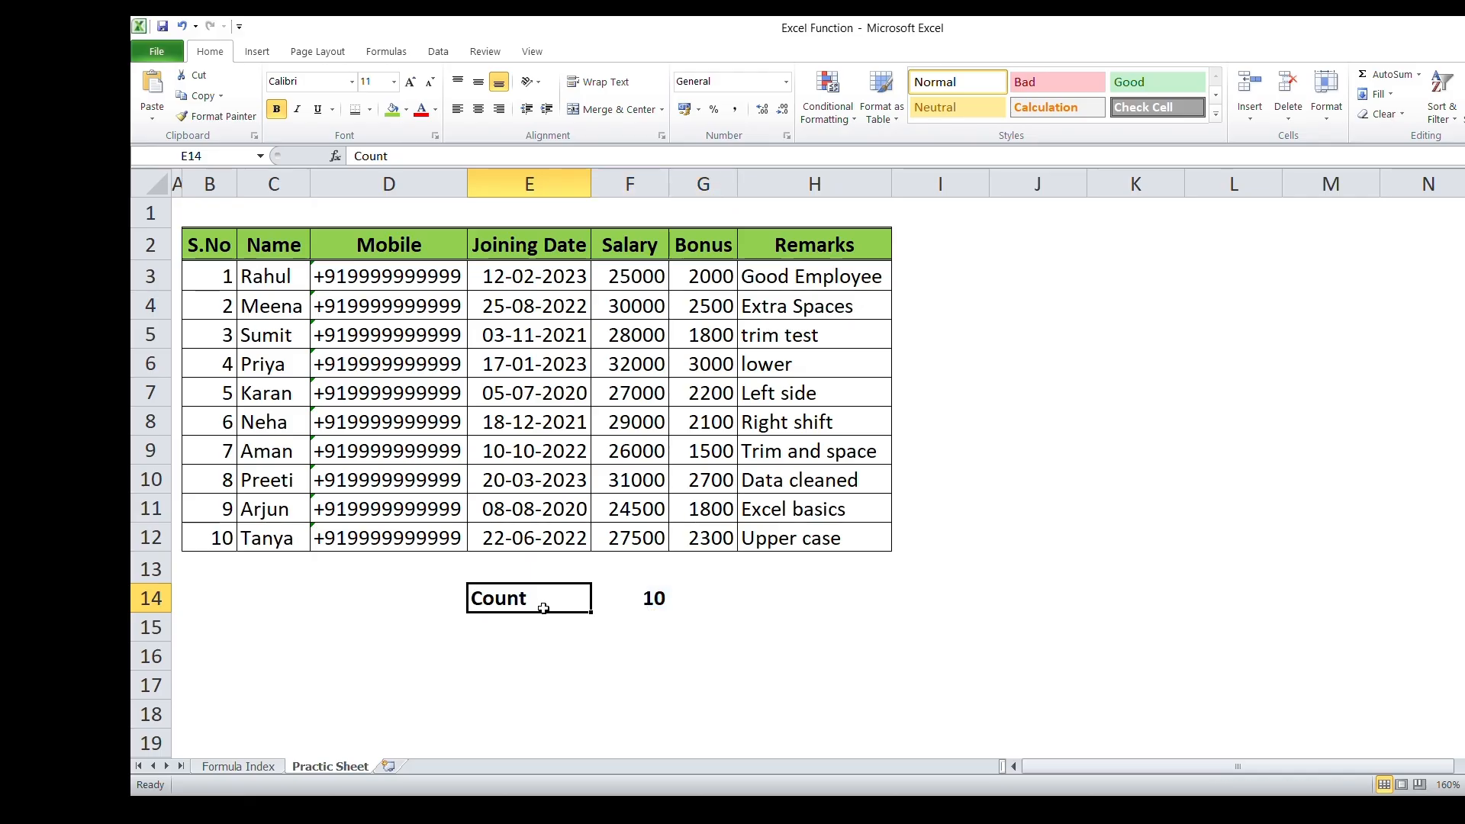
# - Check the Formula Index for the next function, return to the Practic Sheet, relabel E14 as Max and clear F14
pyautogui.click(244, 766)
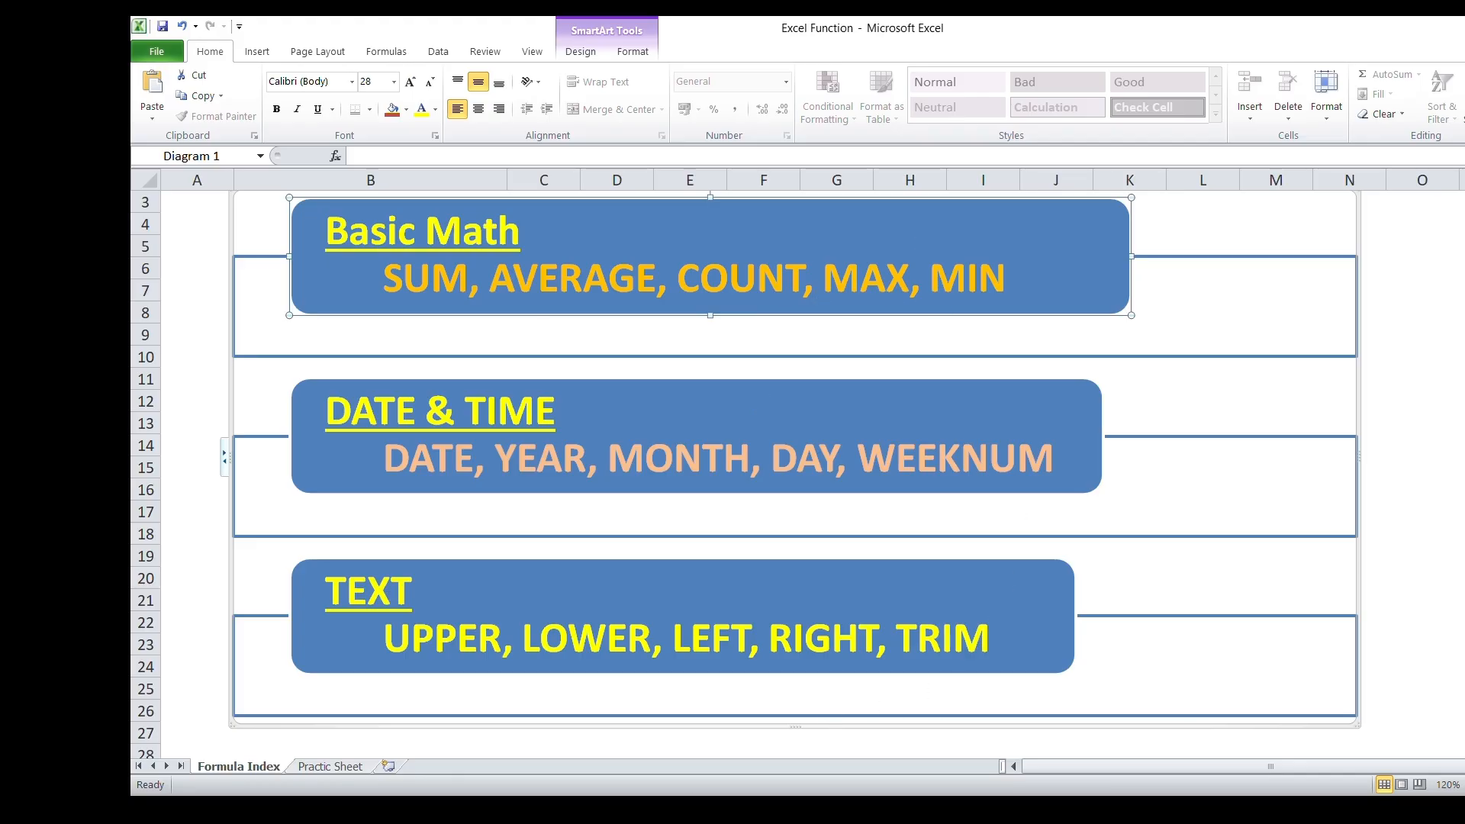
pyautogui.click(333, 766)
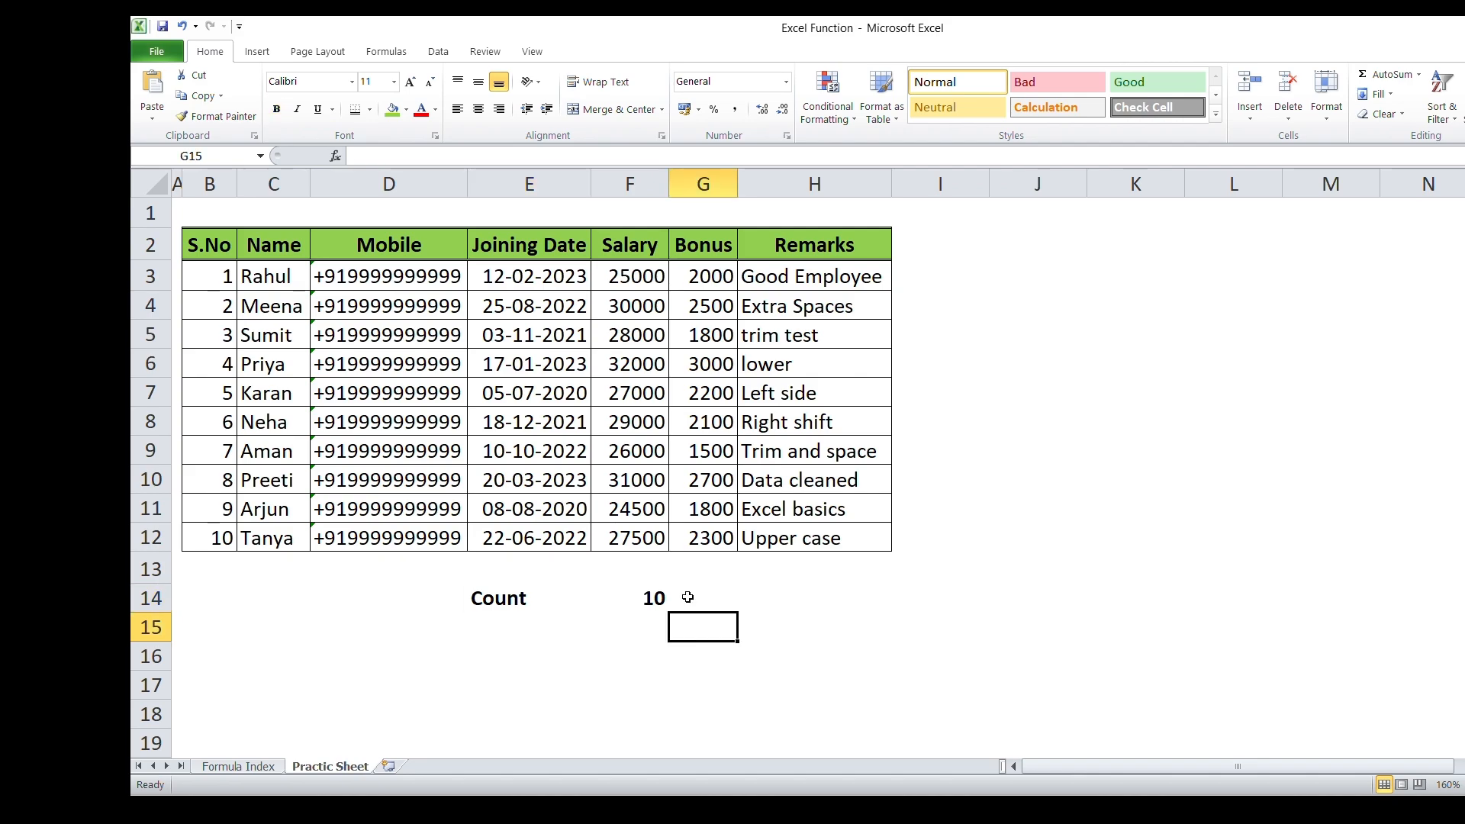
pyautogui.click(497, 596)
pyautogui.write('Max')
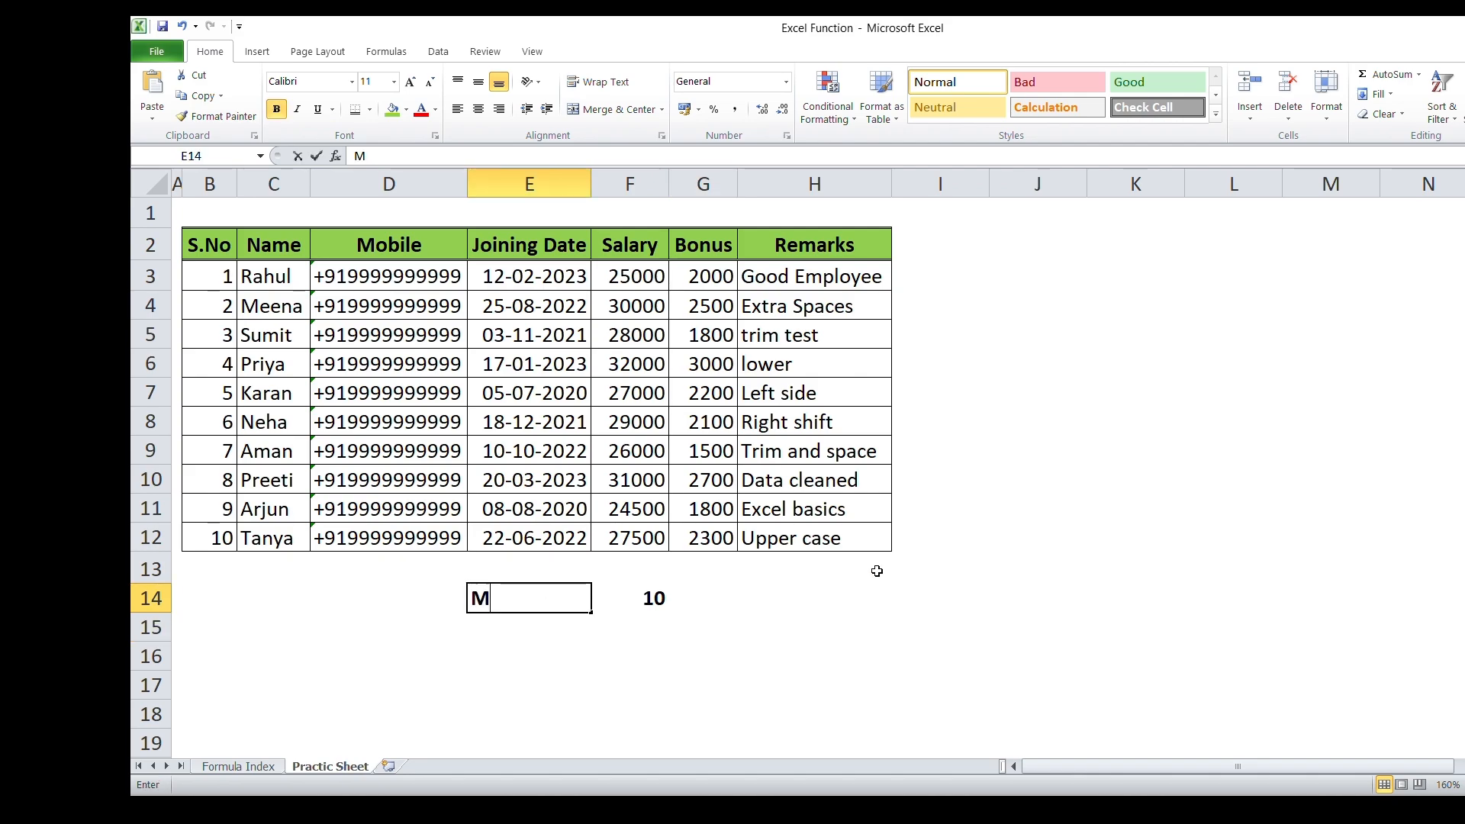
pyautogui.hotkey('ctrl', 'Return')
pyautogui.press('Right')
pyautogui.press('Delete')
# - Examine the salaries in F3:F12 to look for the highest one, ending at the empty cell F14
pyautogui.press('Up')
pyautogui.press('Up')
pyautogui.press('Up')
pyautogui.press('Up')
pyautogui.press('Up')
pyautogui.press('Up')
pyautogui.press('Up')
pyautogui.press('Up')
pyautogui.press('Up')
pyautogui.press('Up')
pyautogui.press('Up')
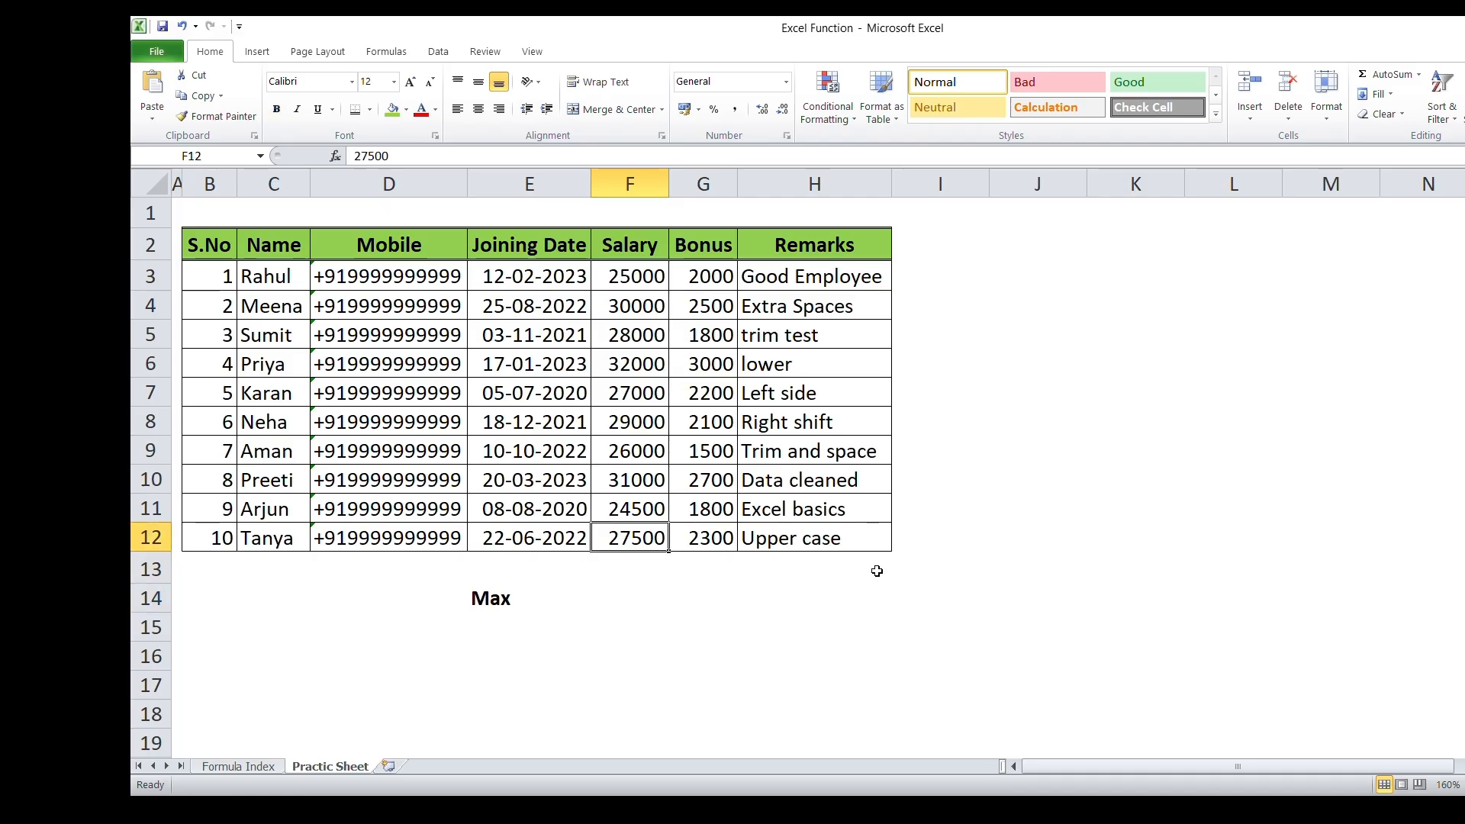
pyautogui.hotkey('ctrl', 'shift', 'Down')
pyautogui.press('Up')
pyautogui.press('Down')
pyautogui.press('Left')
pyautogui.press('Left')
pyautogui.press('Left')
pyautogui.press('Right')
pyautogui.press('Right')
pyautogui.press('Right')
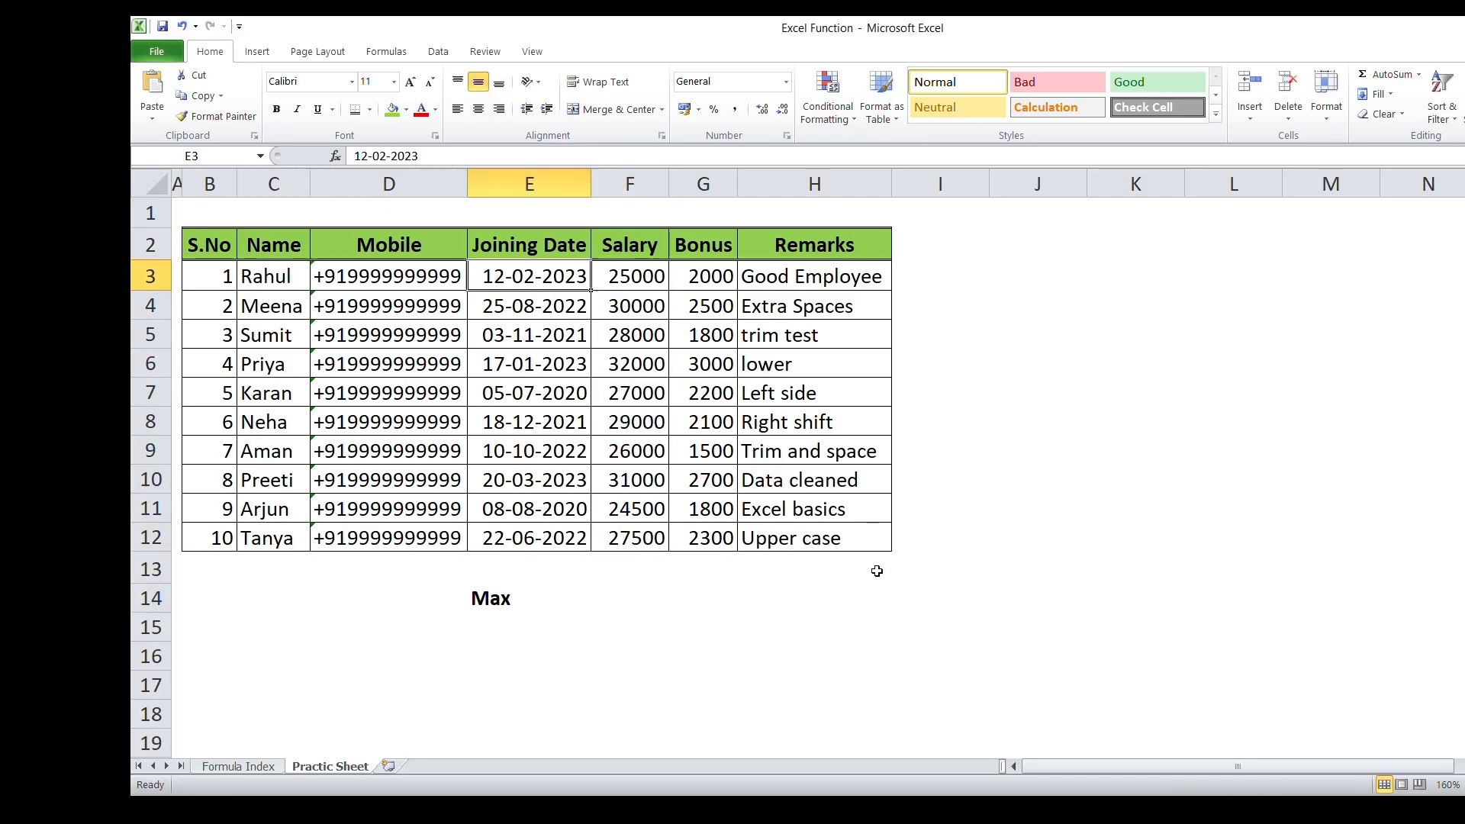
pyautogui.hotkey('ctrl', 'shift', 'Down')
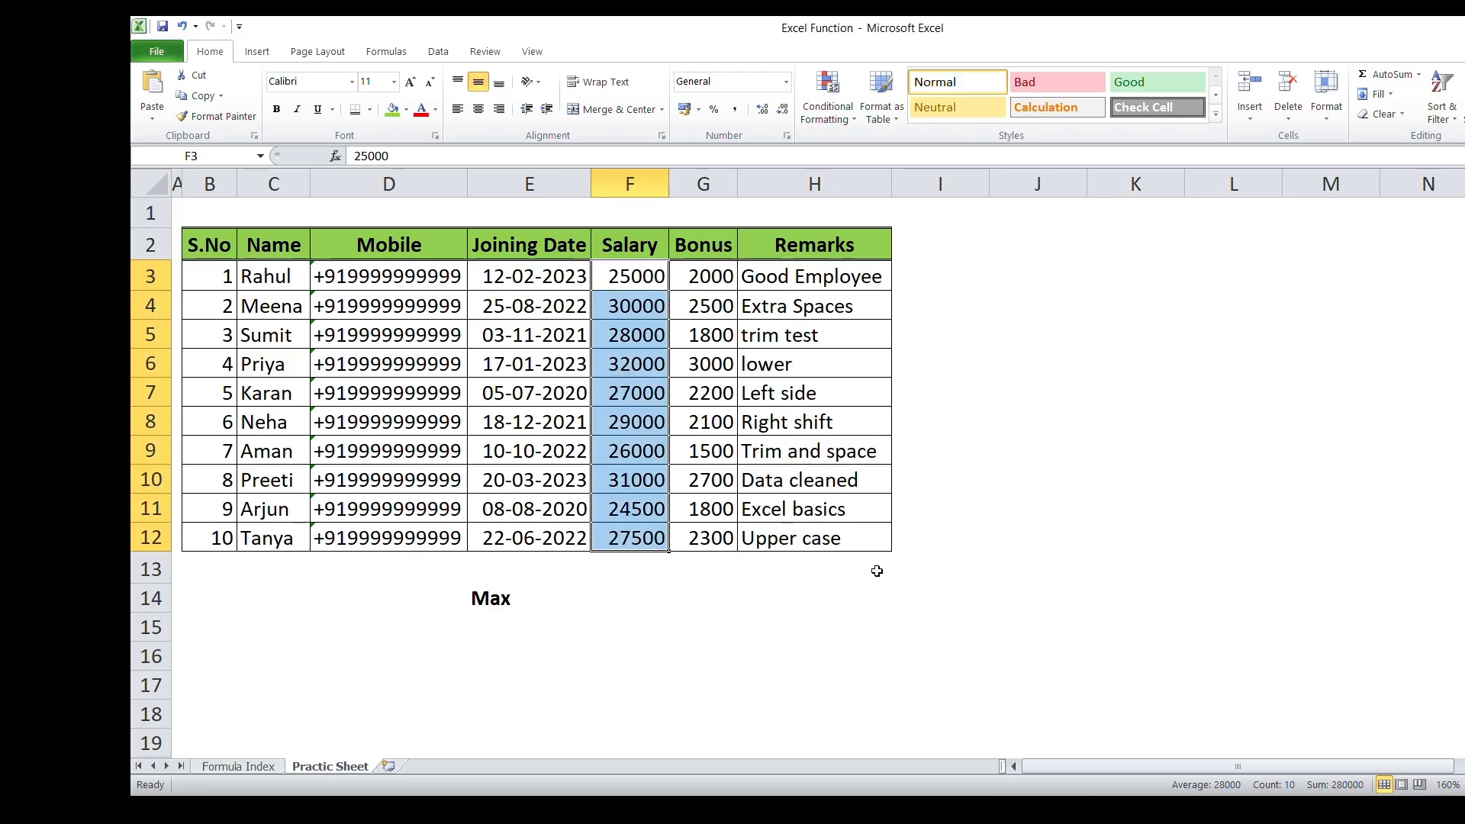
pyautogui.hotkey('ctrl', 'shift', 'Up')
pyautogui.press('Down')
pyautogui.press('Down')
pyautogui.press('Down')
pyautogui.press('Down')
pyautogui.press('Down')
pyautogui.press('Down')
pyautogui.press('Down')
pyautogui.press('Down')
pyautogui.press('Down')
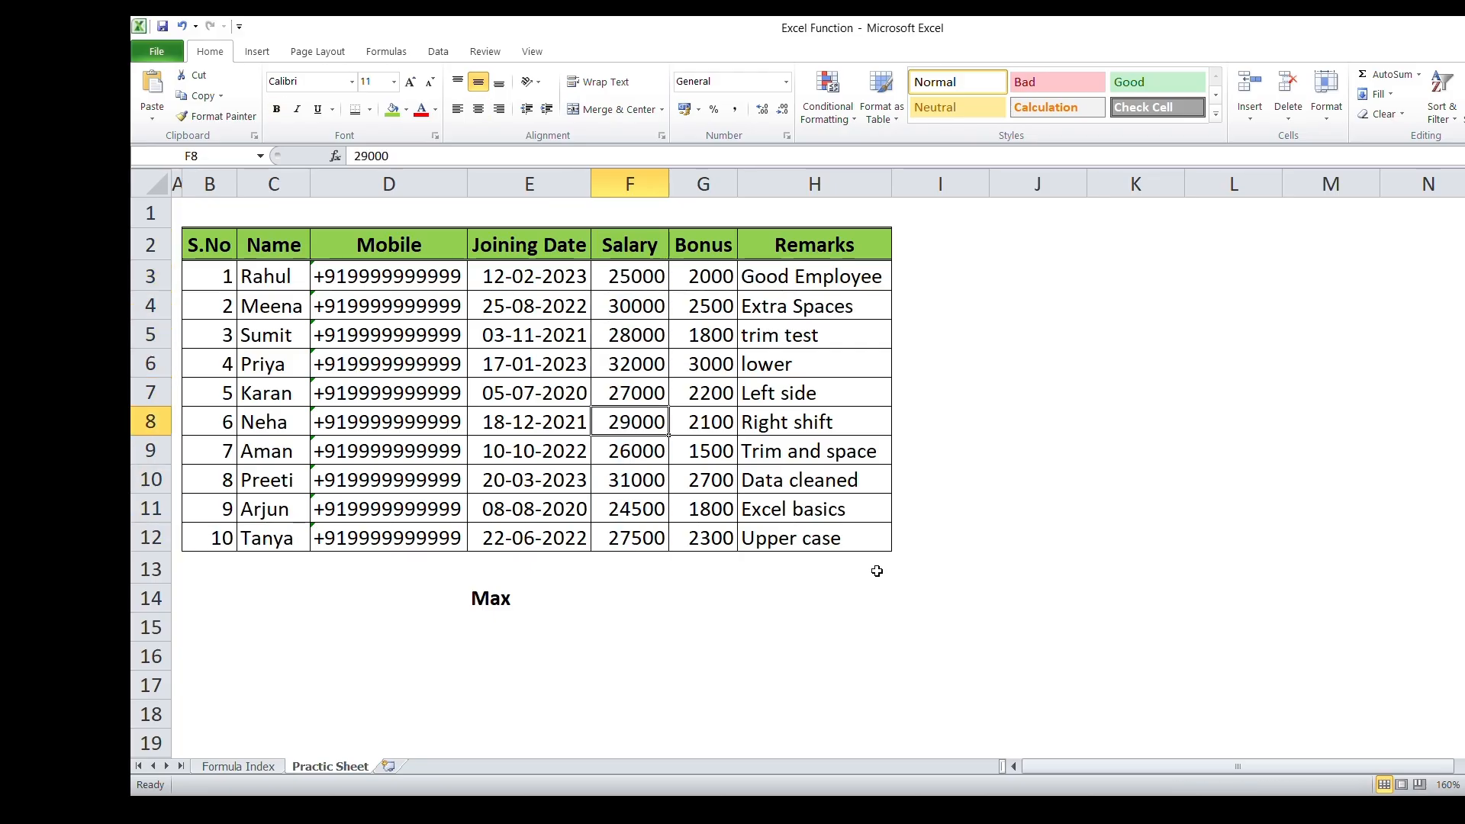
pyautogui.press('Down')
pyautogui.press('Down')
pyautogui.write('=')
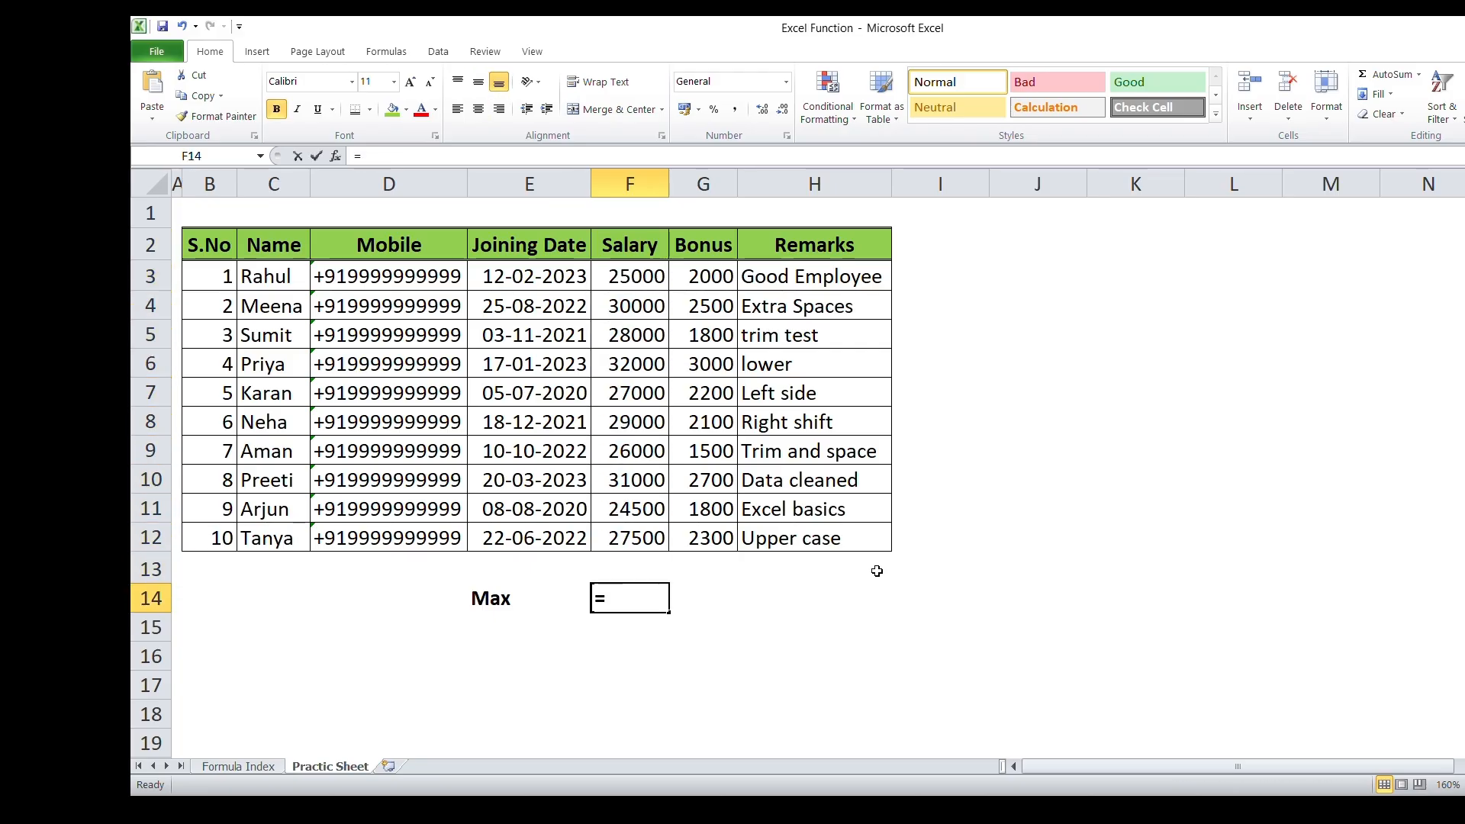
pyautogui.write('mas')
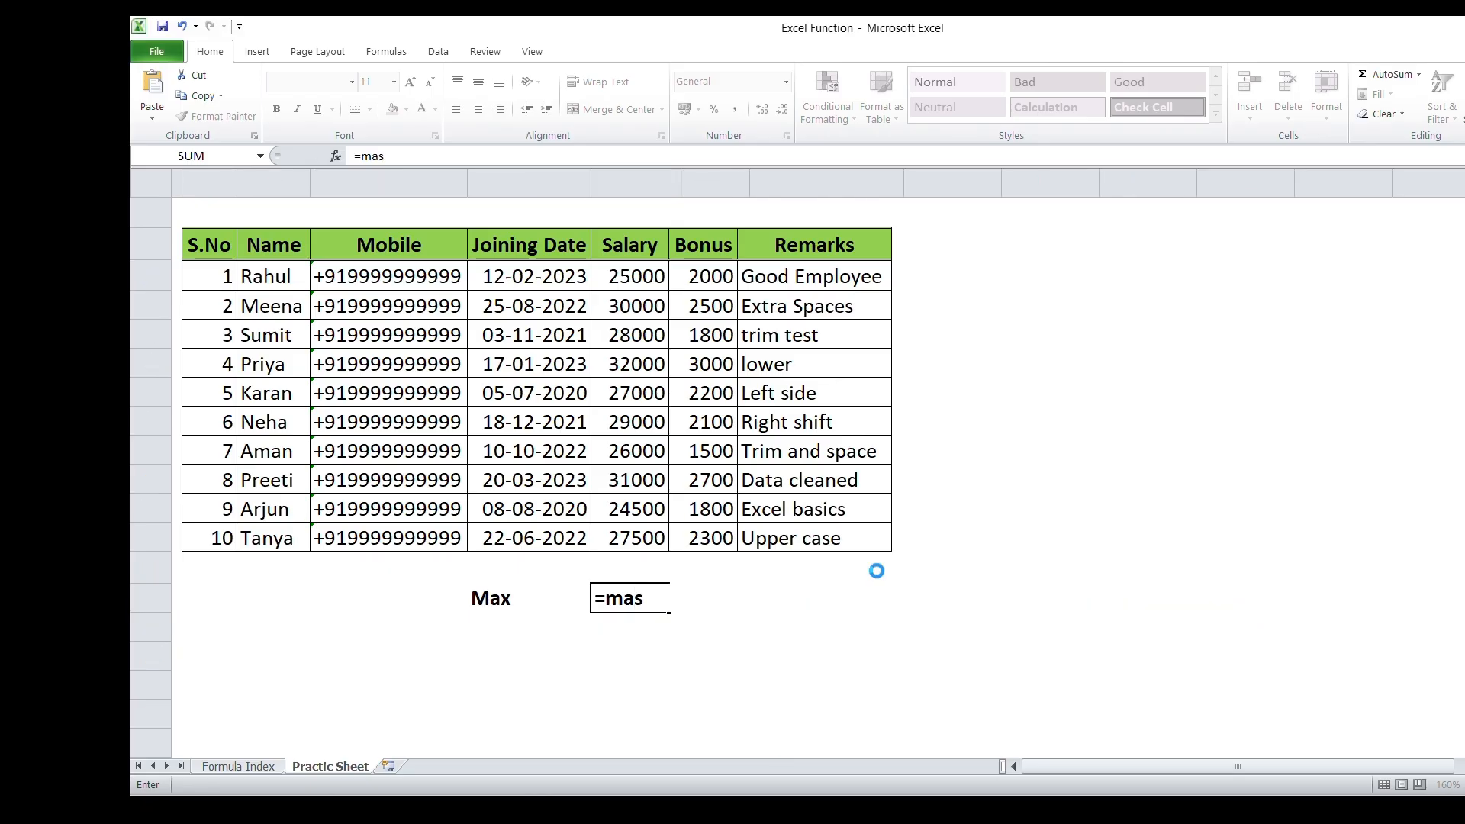
pyautogui.press('Tab')
pyautogui.press('Left')
pyautogui.press('BackSpace')
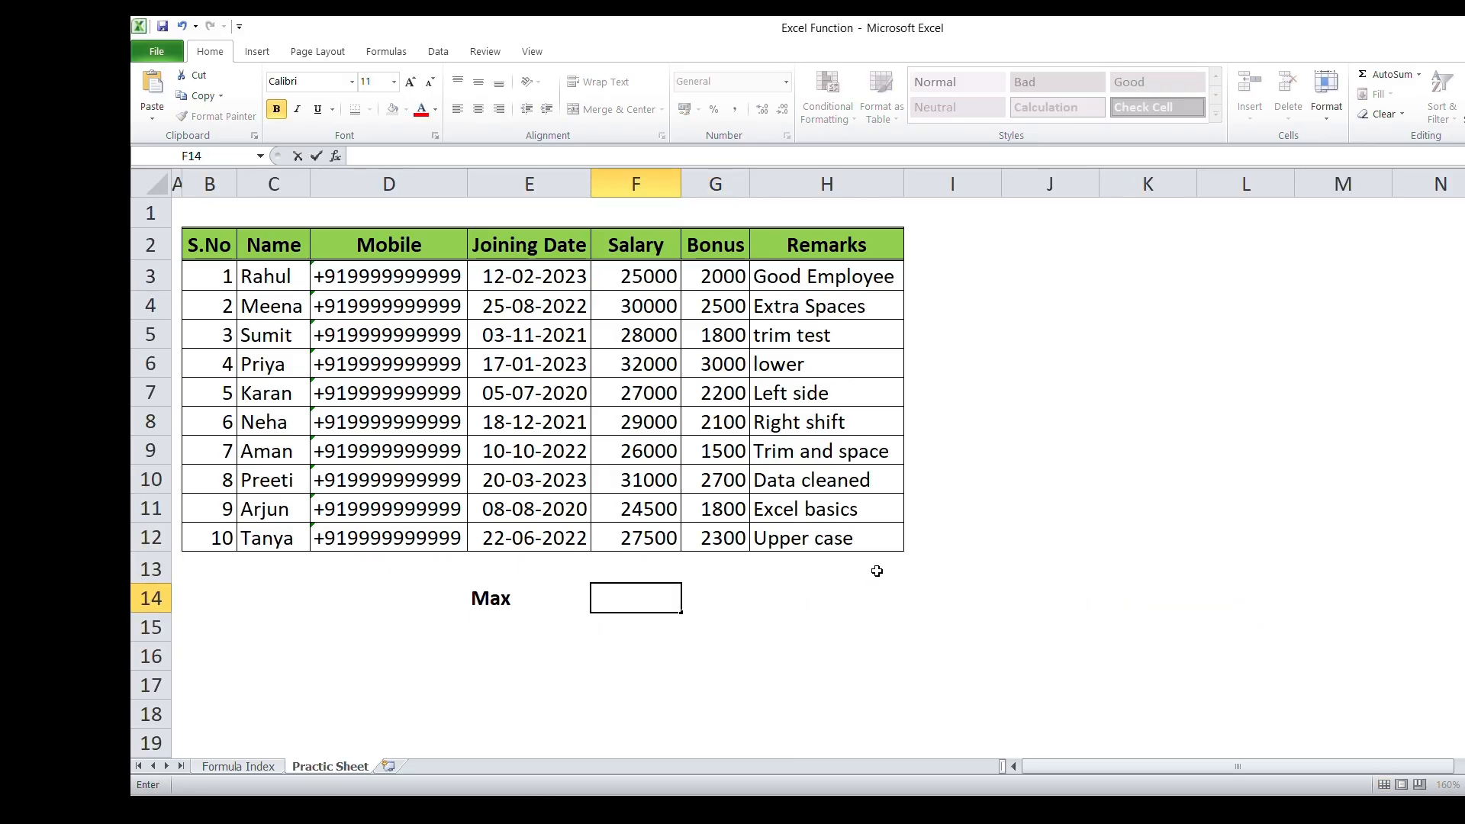
# - Find the highest salary in cell F14 with the formula =MAX(F3:F12)
pyautogui.write('=ma')
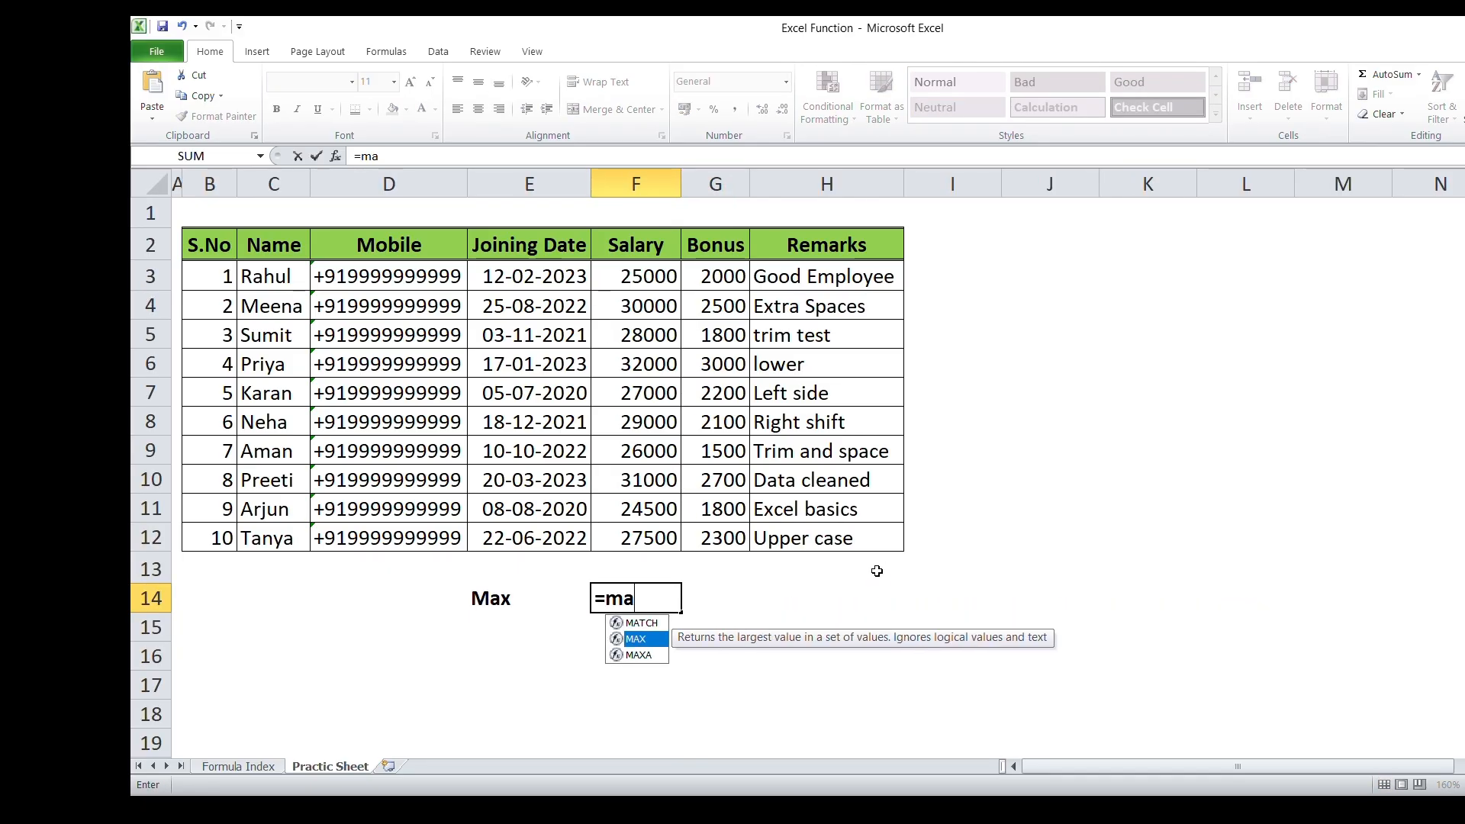
pyautogui.press('Tab')
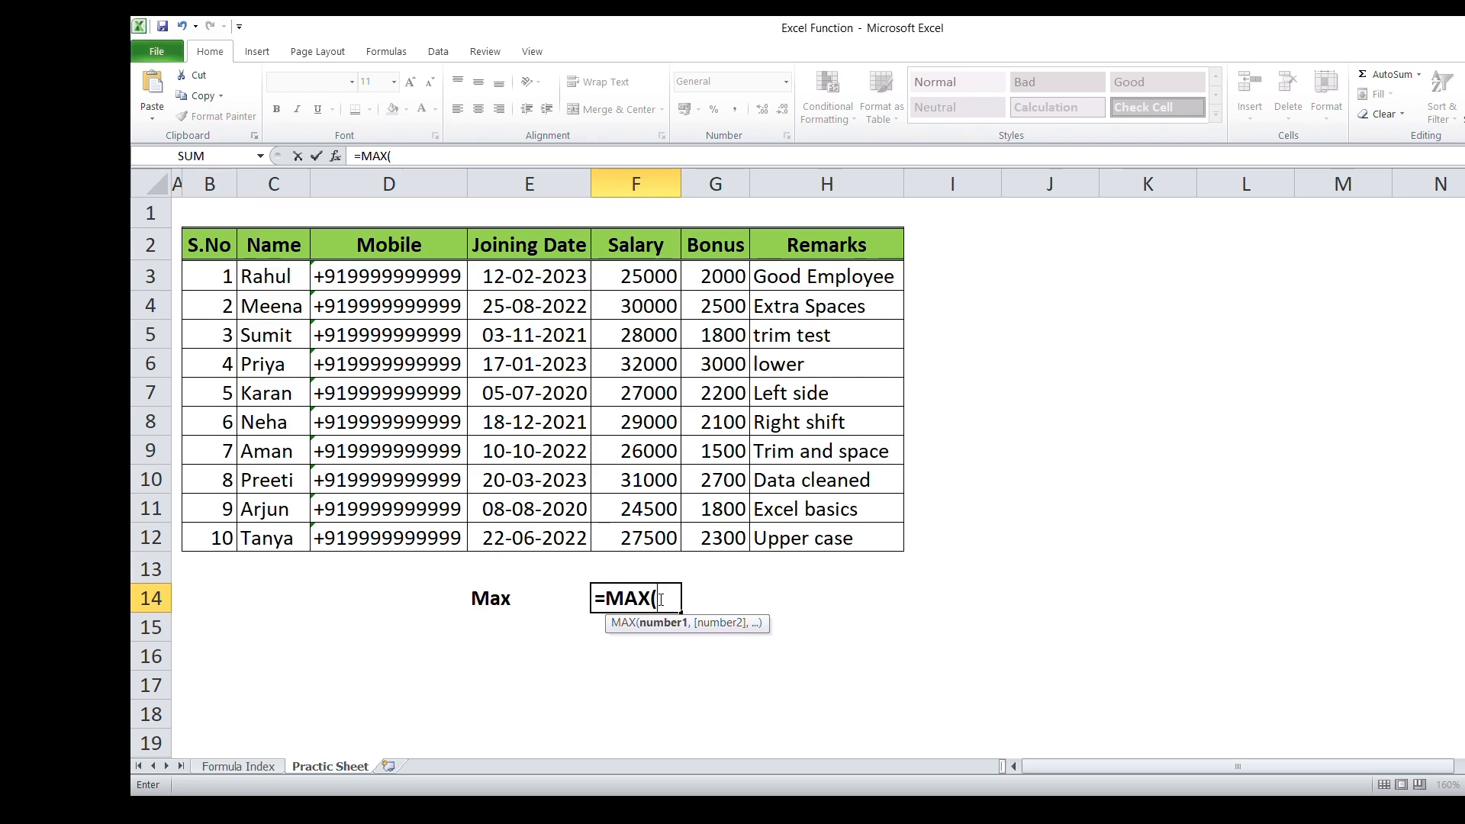
pyautogui.click(641, 275)
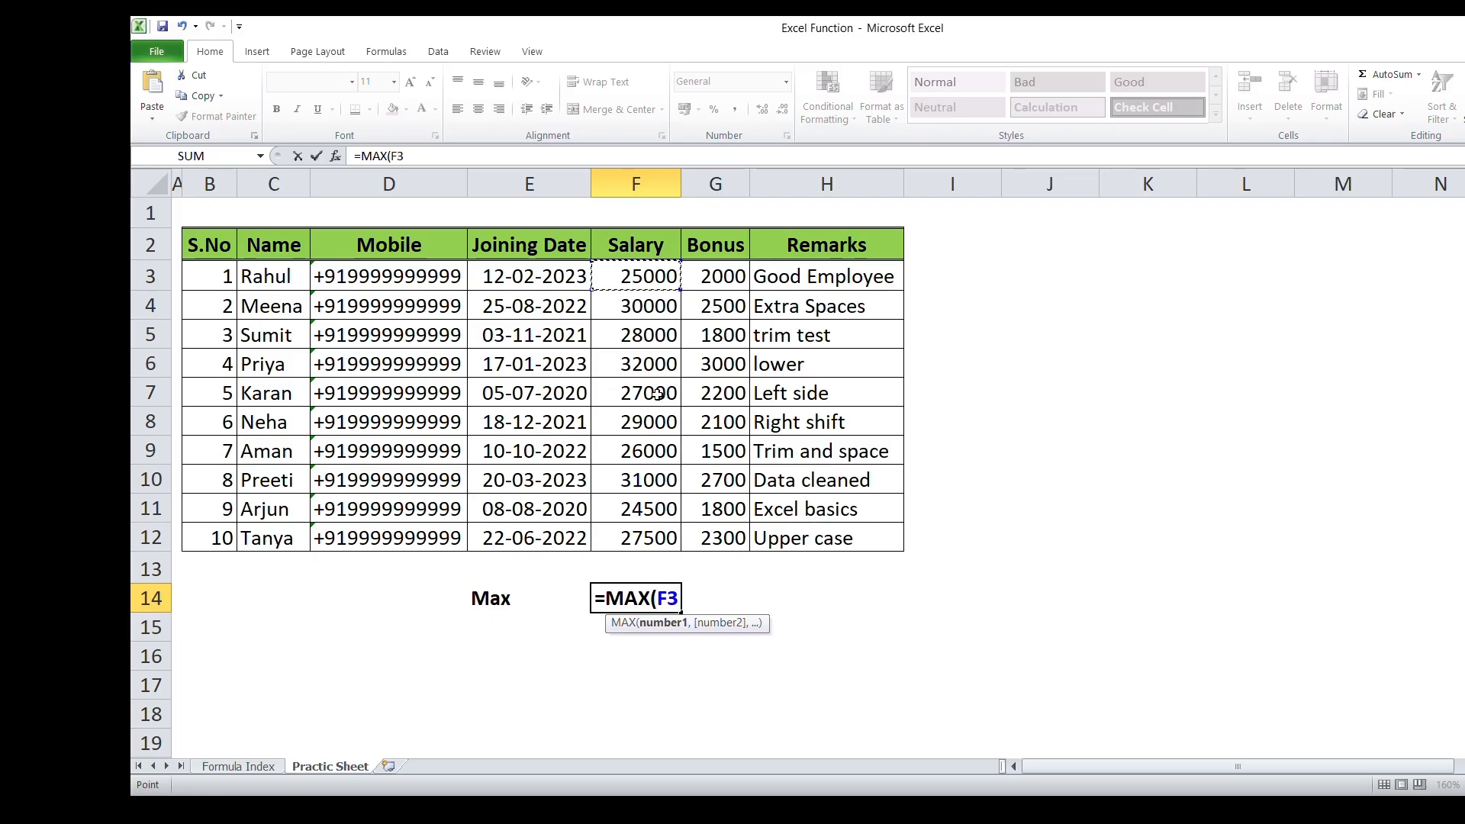
pyautogui.moveTo(640, 275); pyautogui.dragTo(666, 534)
pyautogui.press('Return')
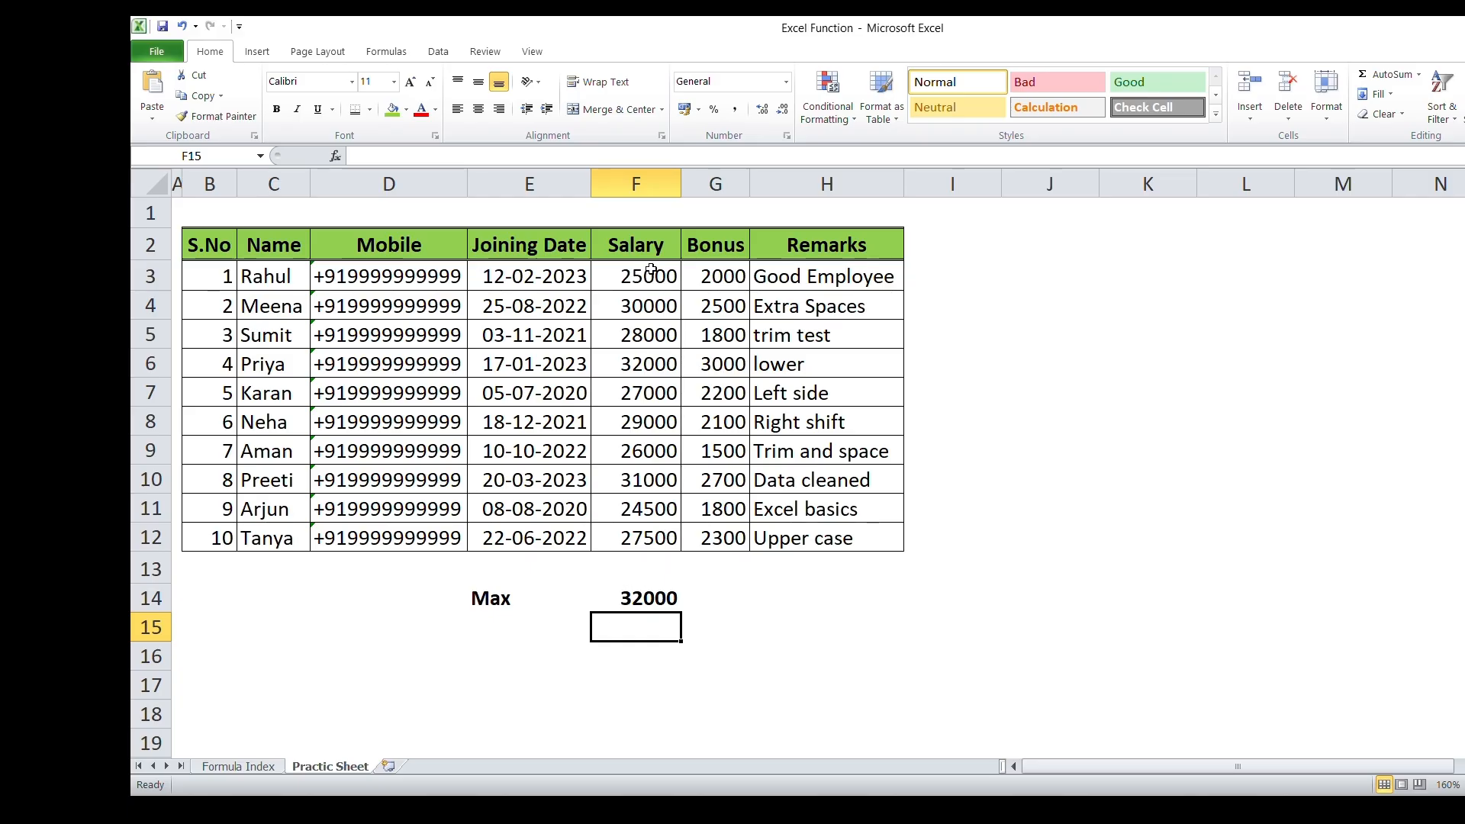
# - Locate the highest salary and its employee in the table and compare it with the MAX result in F14
pyautogui.click(643, 356)
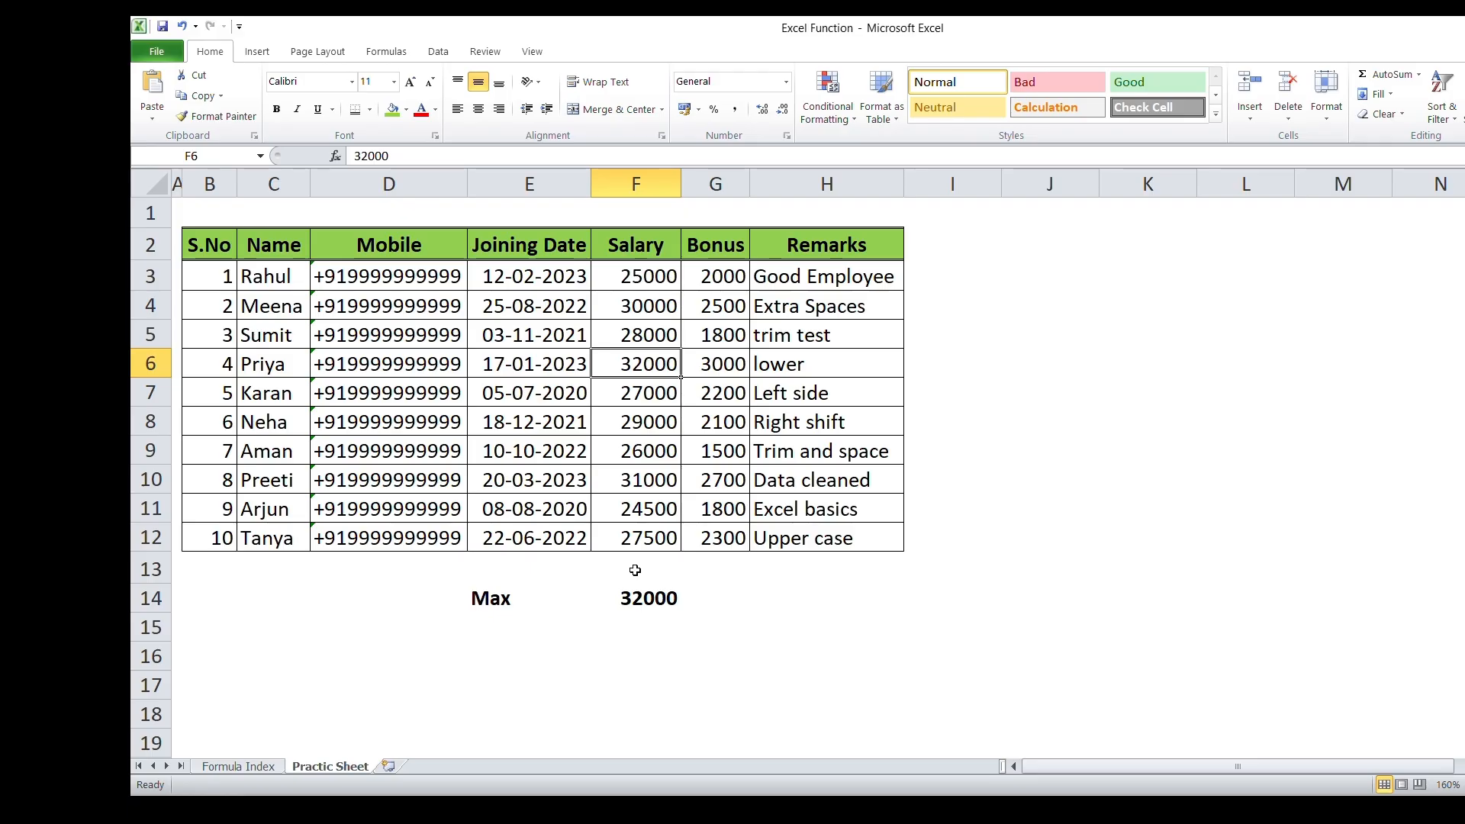
pyautogui.click(274, 363)
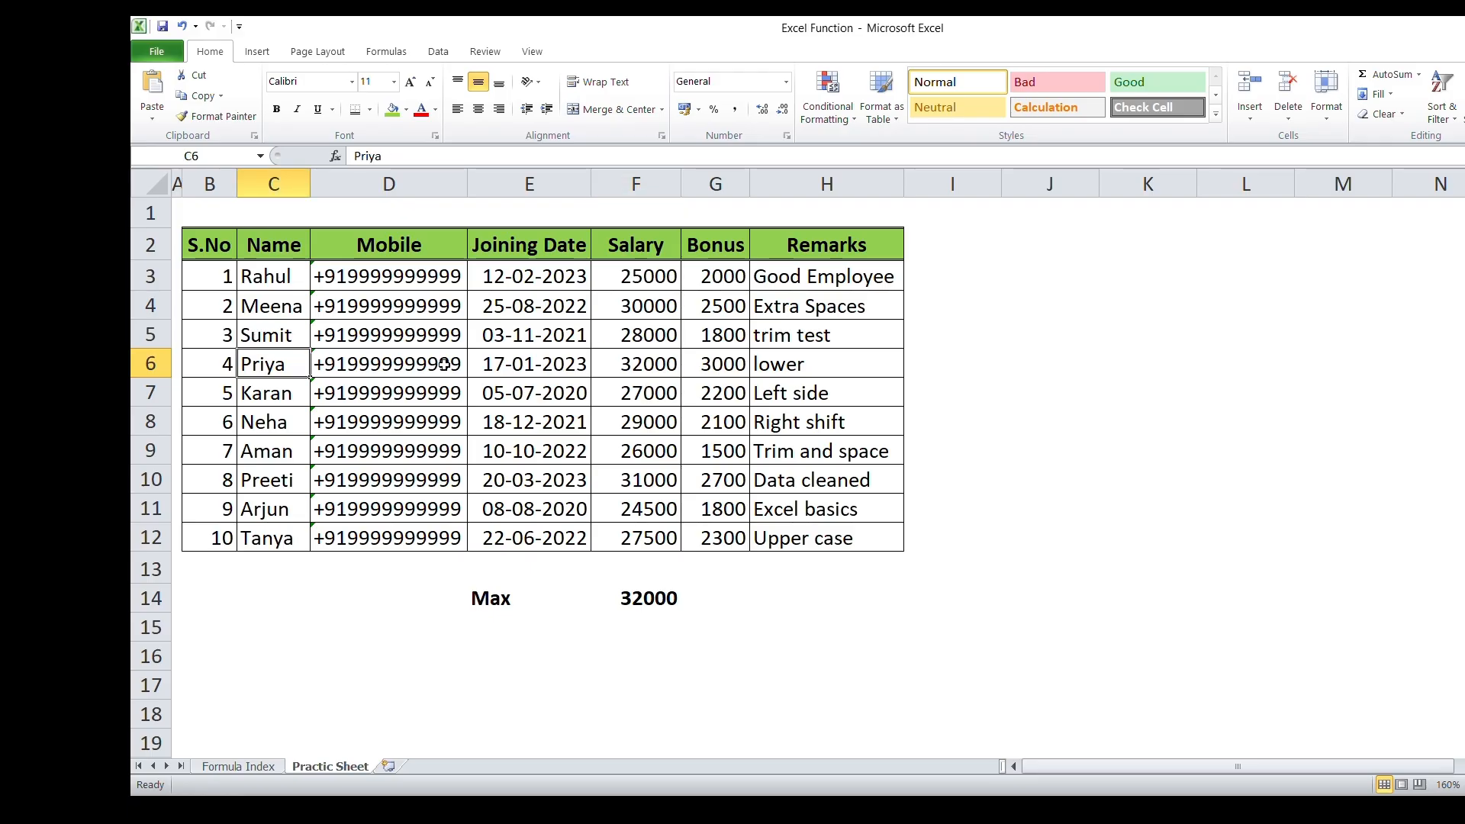
pyautogui.click(610, 364)
pyautogui.click(645, 596)
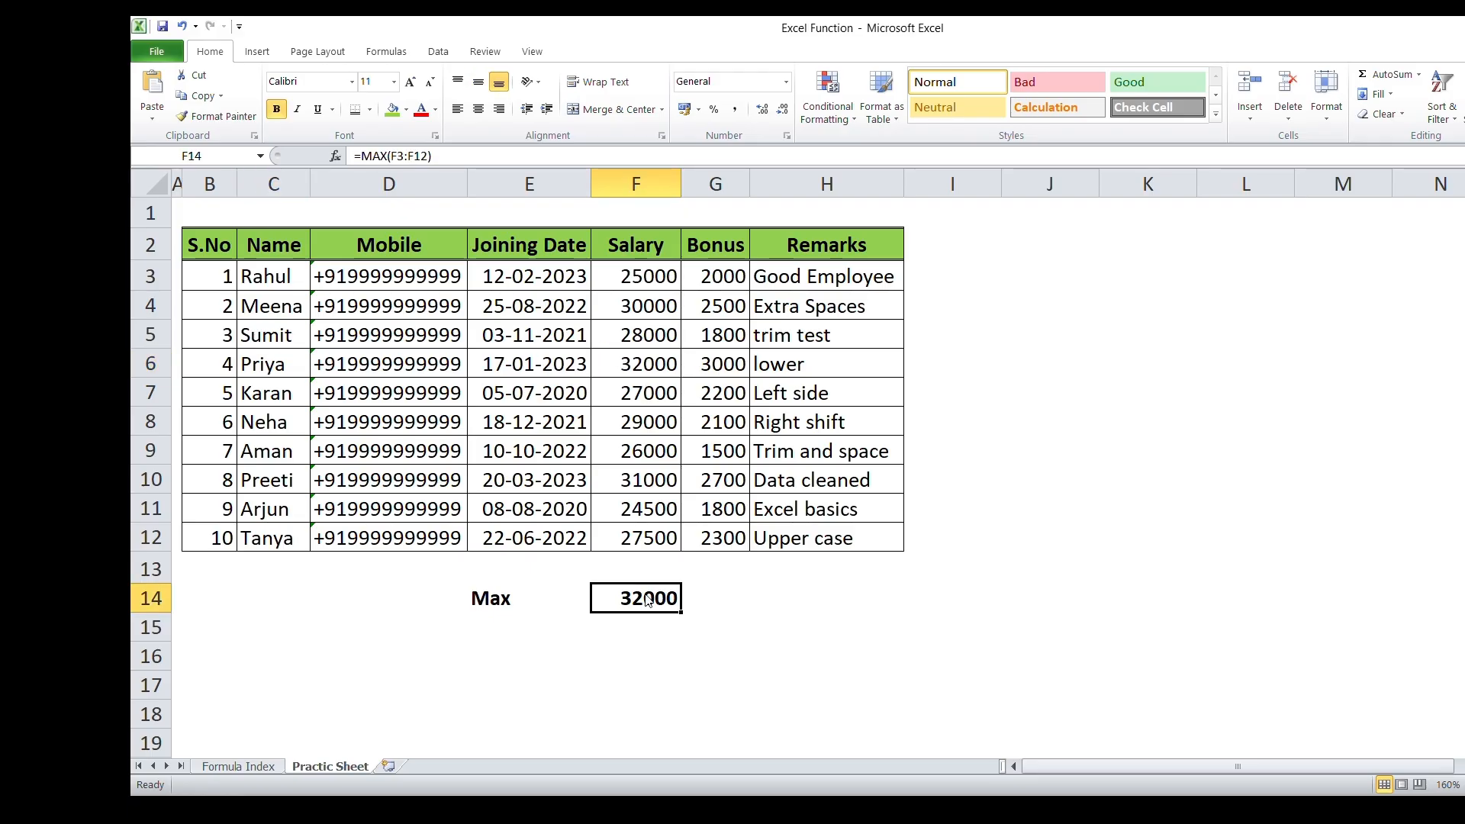
pyautogui.moveTo(458, 597); pyautogui.dragTo(662, 591)
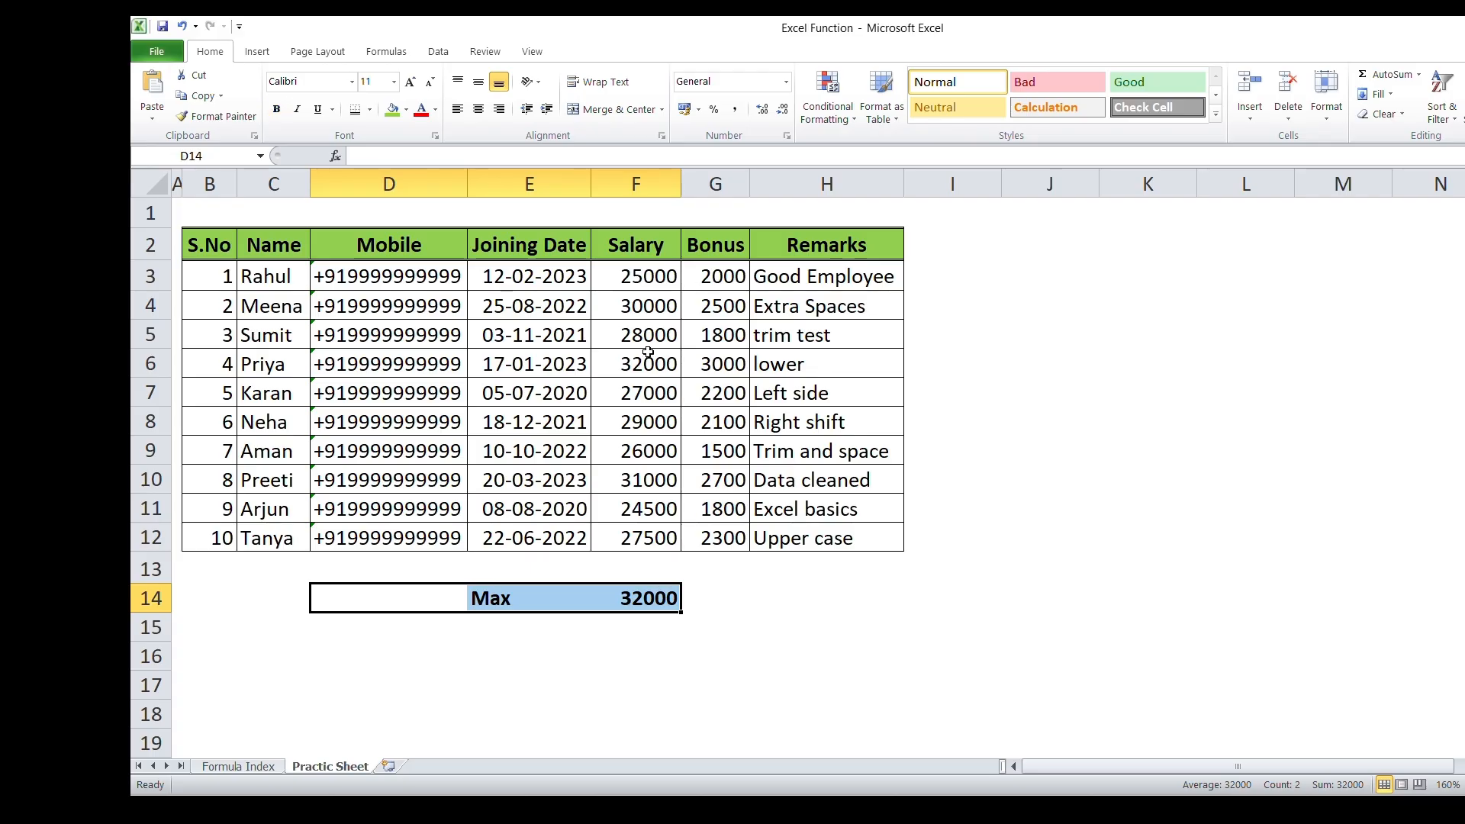
pyautogui.click(639, 324)
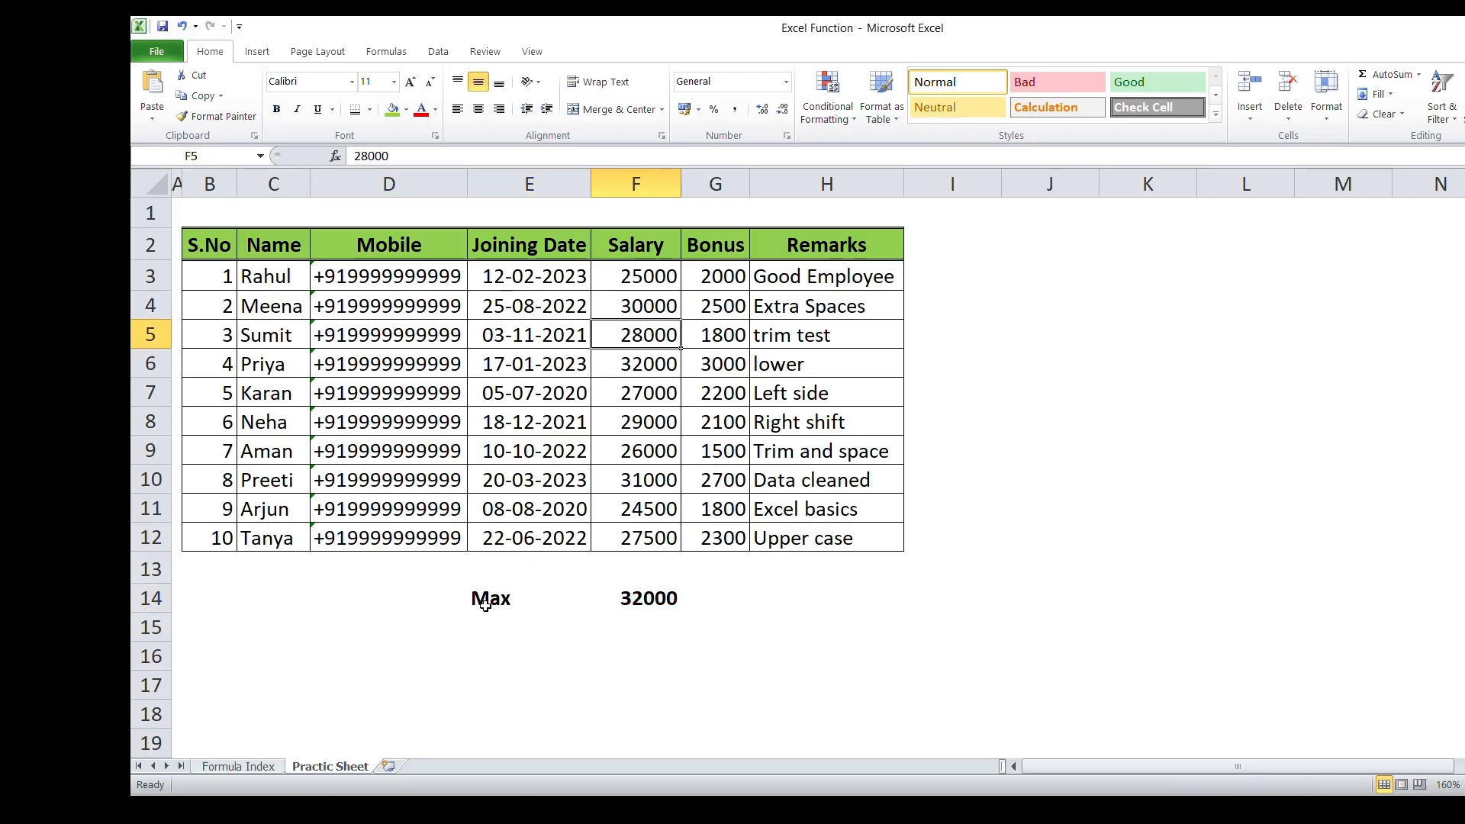
# - Relabel cell E14 as Min
pyautogui.click(517, 603)
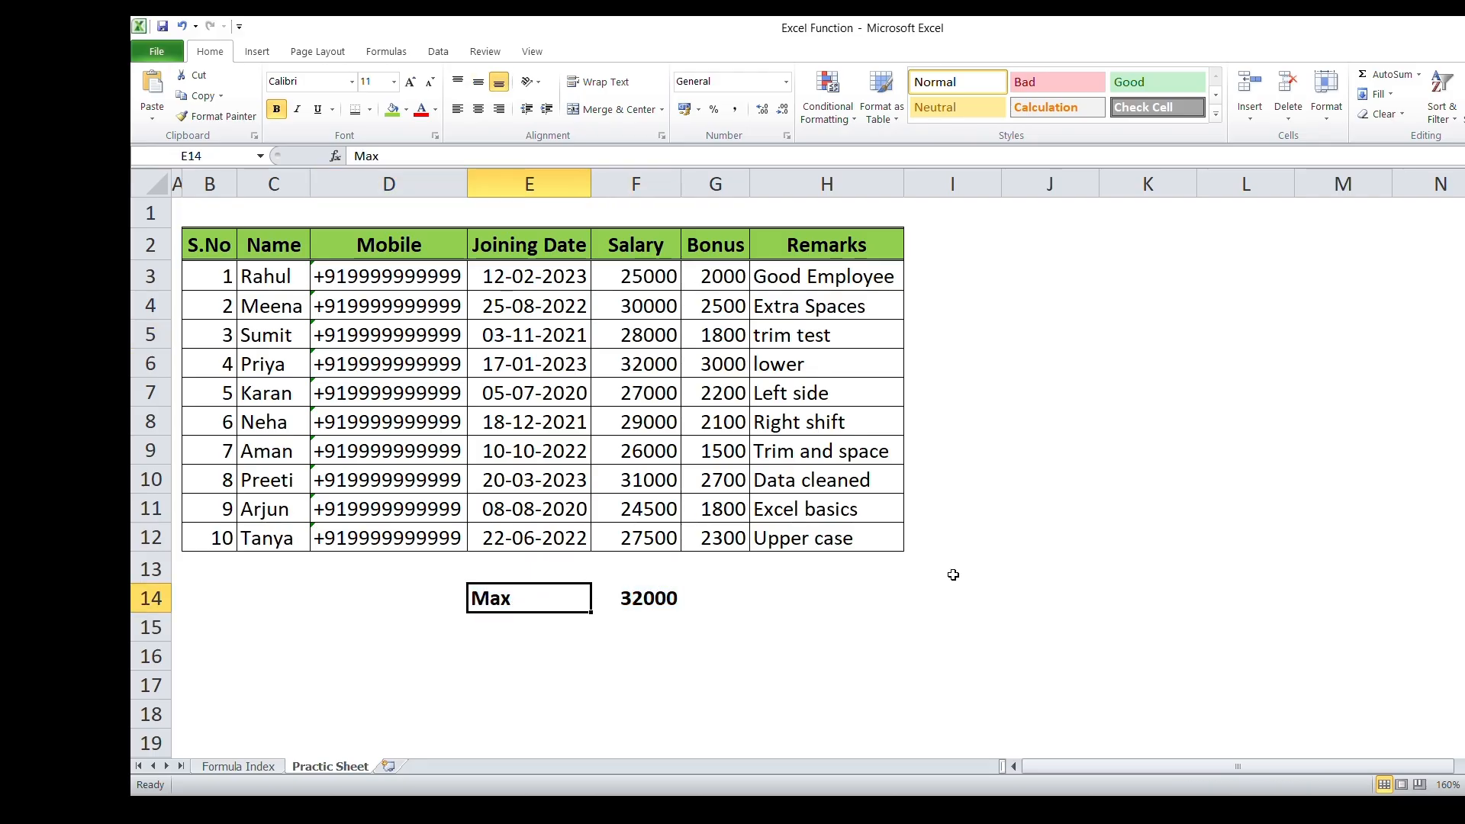
pyautogui.write('Mim')
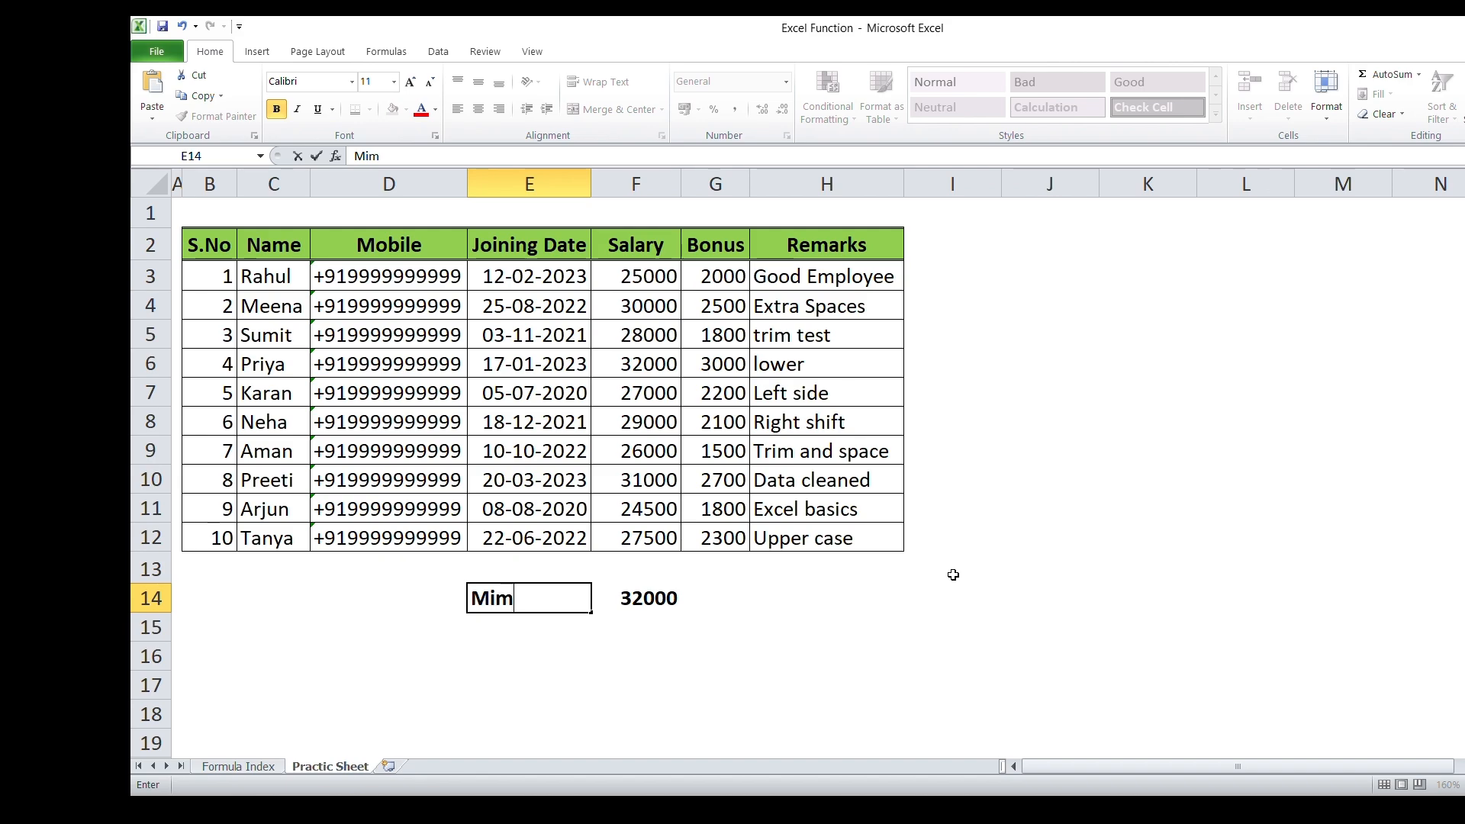
pyautogui.press('BackSpace')
pyautogui.press('BackSpace')
pyautogui.press('BackSpace')
pyautogui.write('Min')
pyautogui.press('Tab')
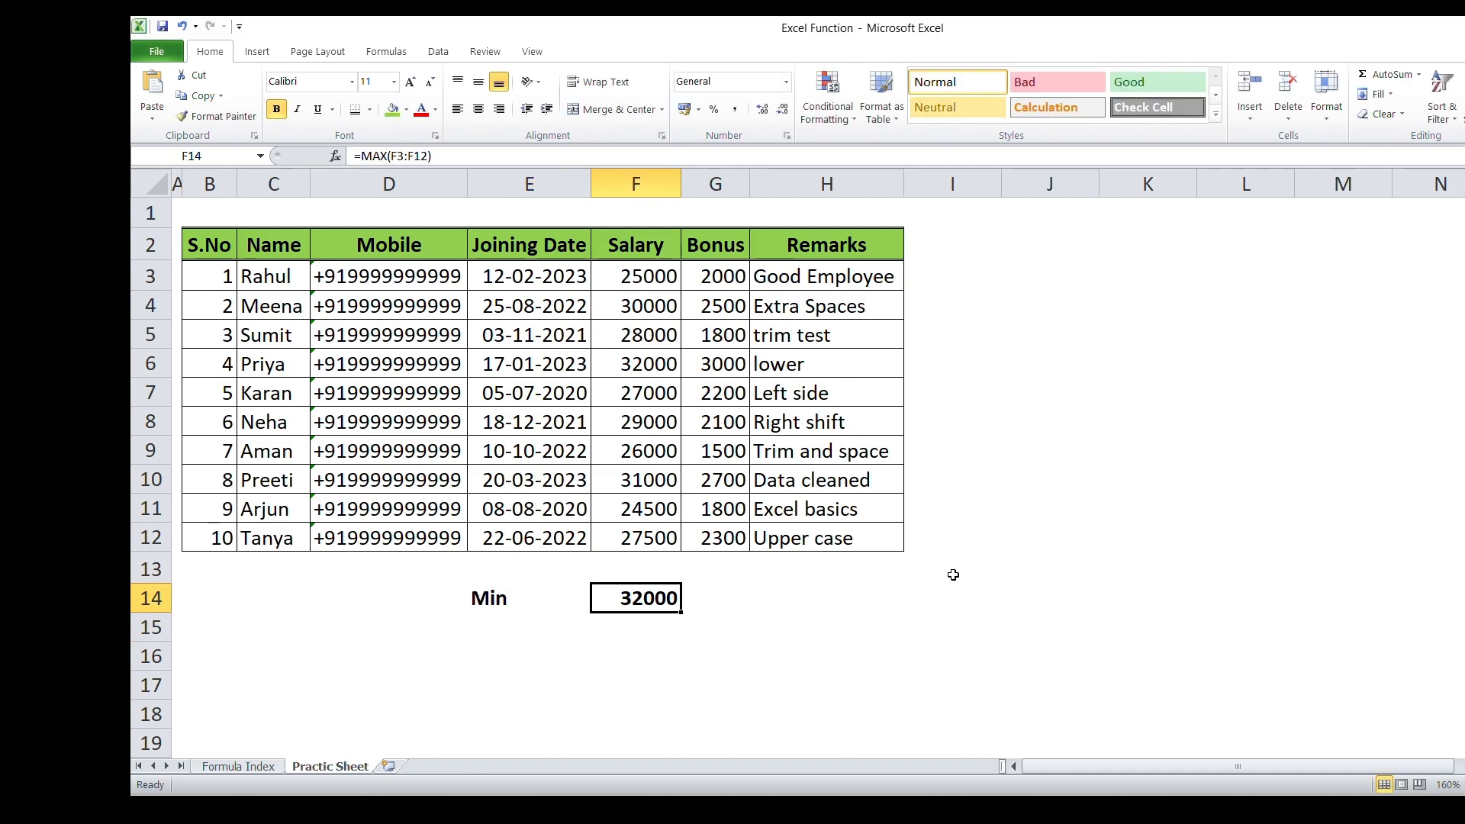
# - Find the lowest salary in cell F14 with the formula =MIN(F3:F12)
pyautogui.write('=')
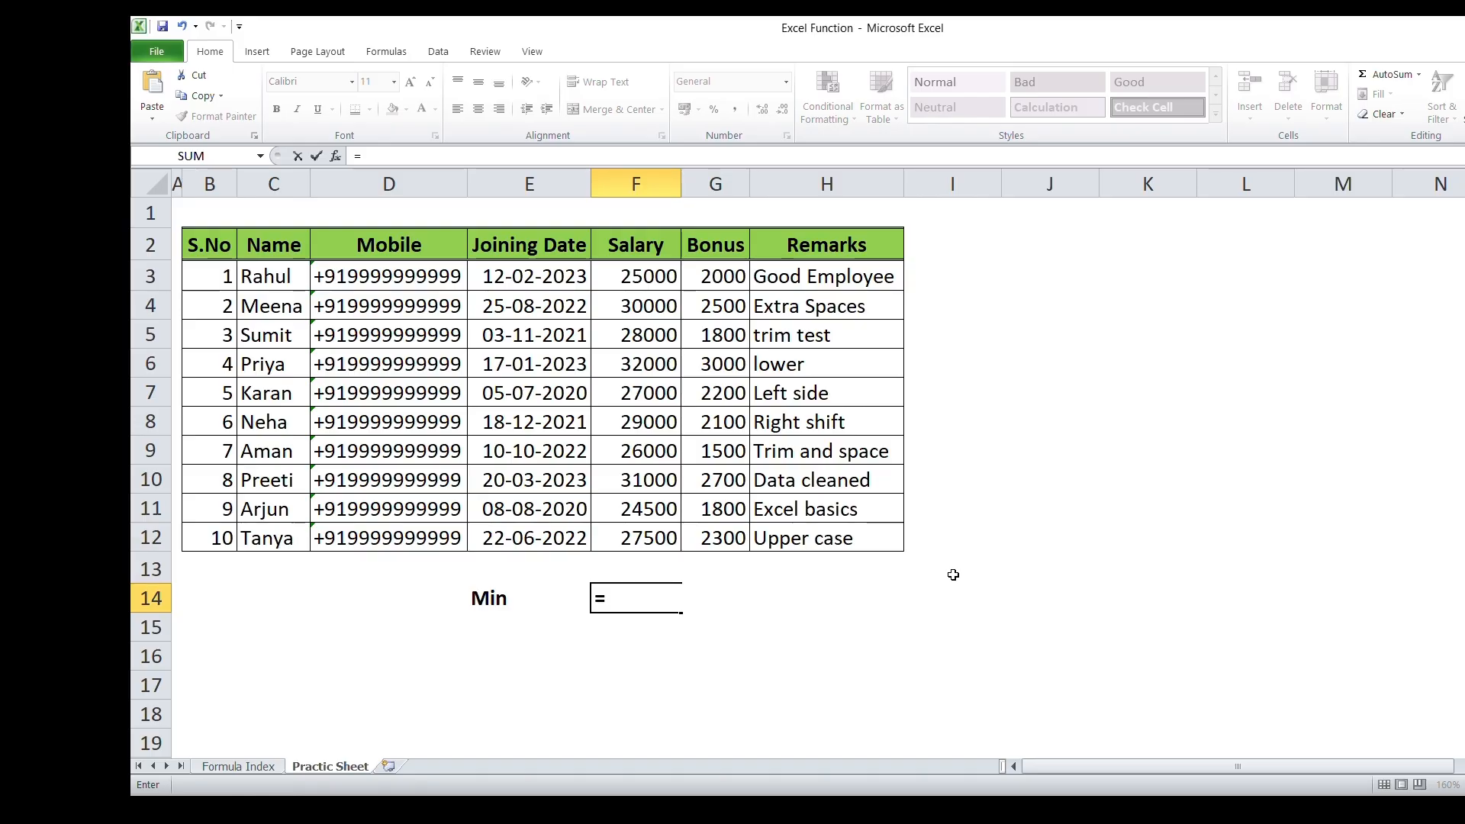
pyautogui.write('min')
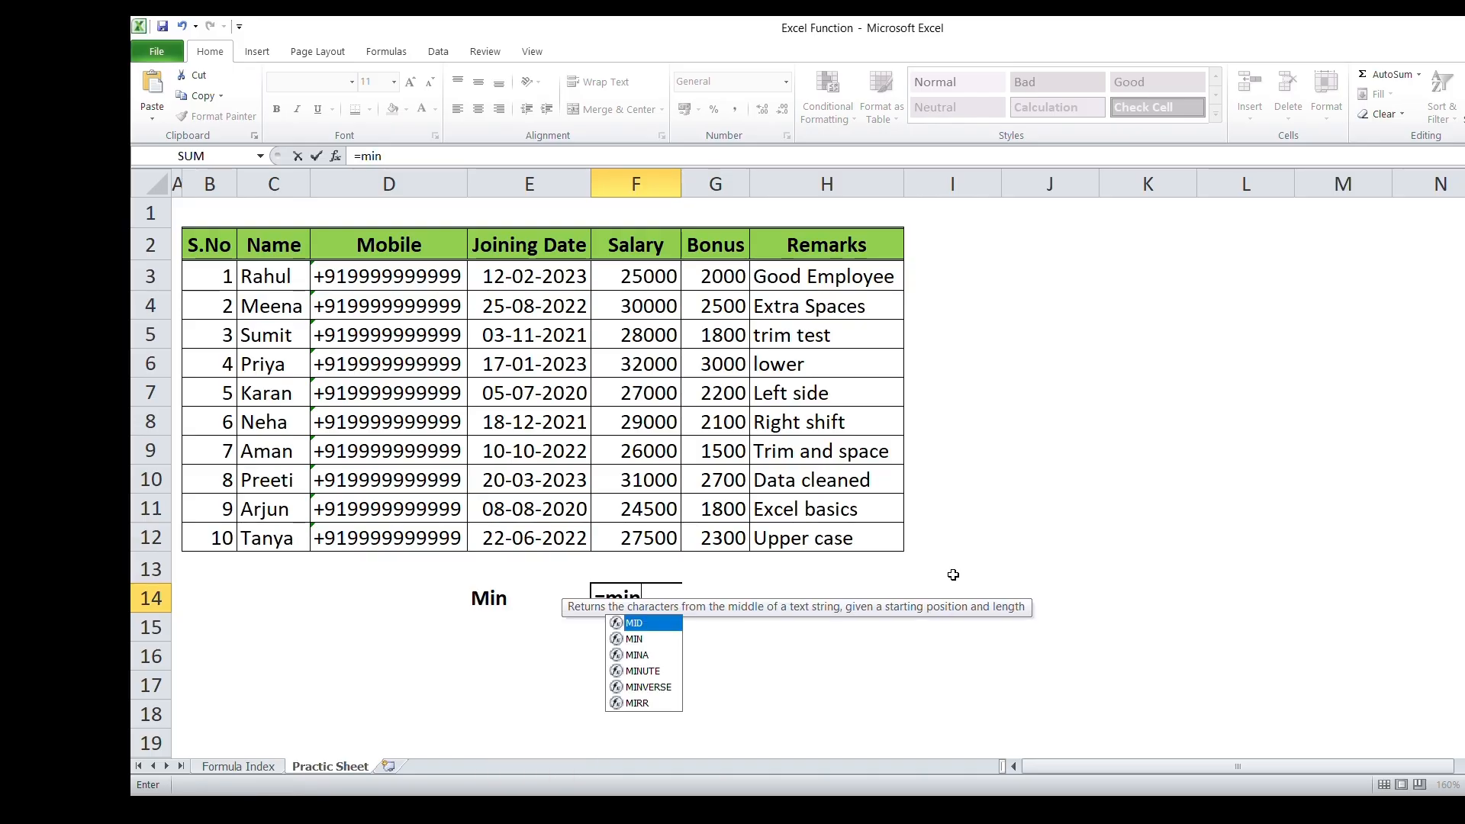
pyautogui.press('Tab')
pyautogui.moveTo(636, 538); pyautogui.dragTo(648, 276)
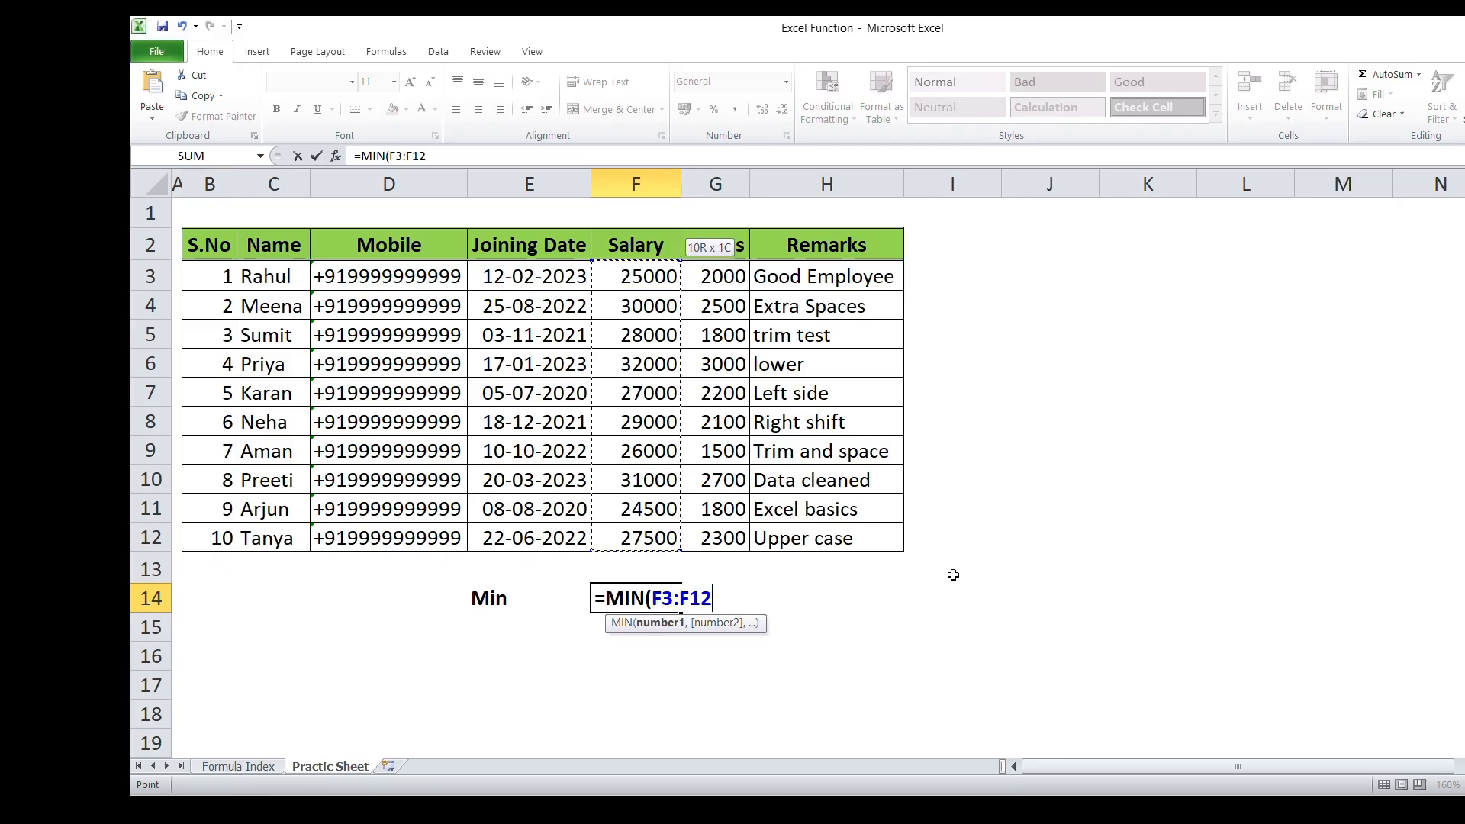
pyautogui.press('Return')
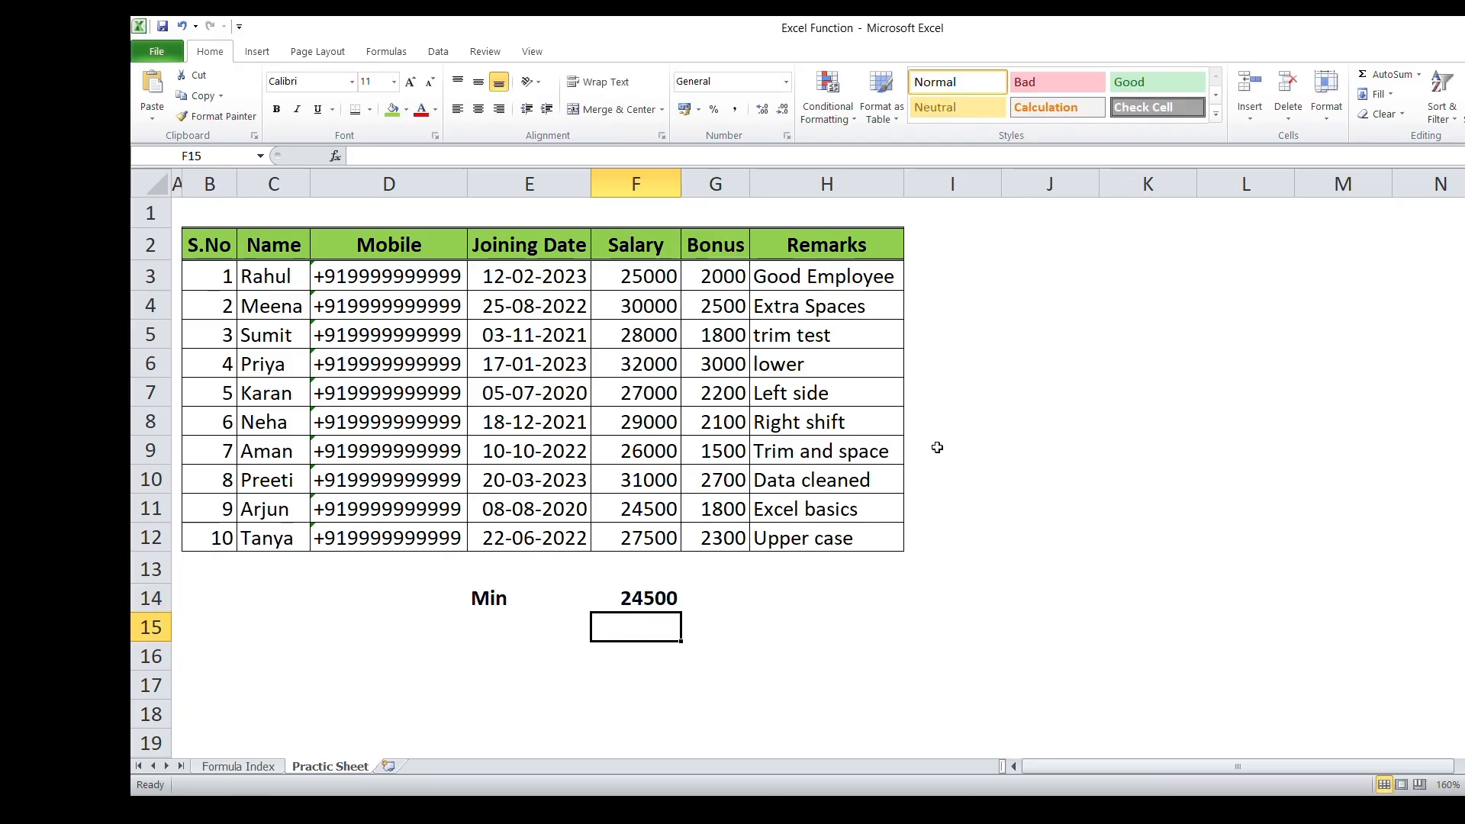
# - Highlight the lowest salary in F11 with a green fill and undo the fill
pyautogui.click(644, 500)
pyautogui.click(392, 109)
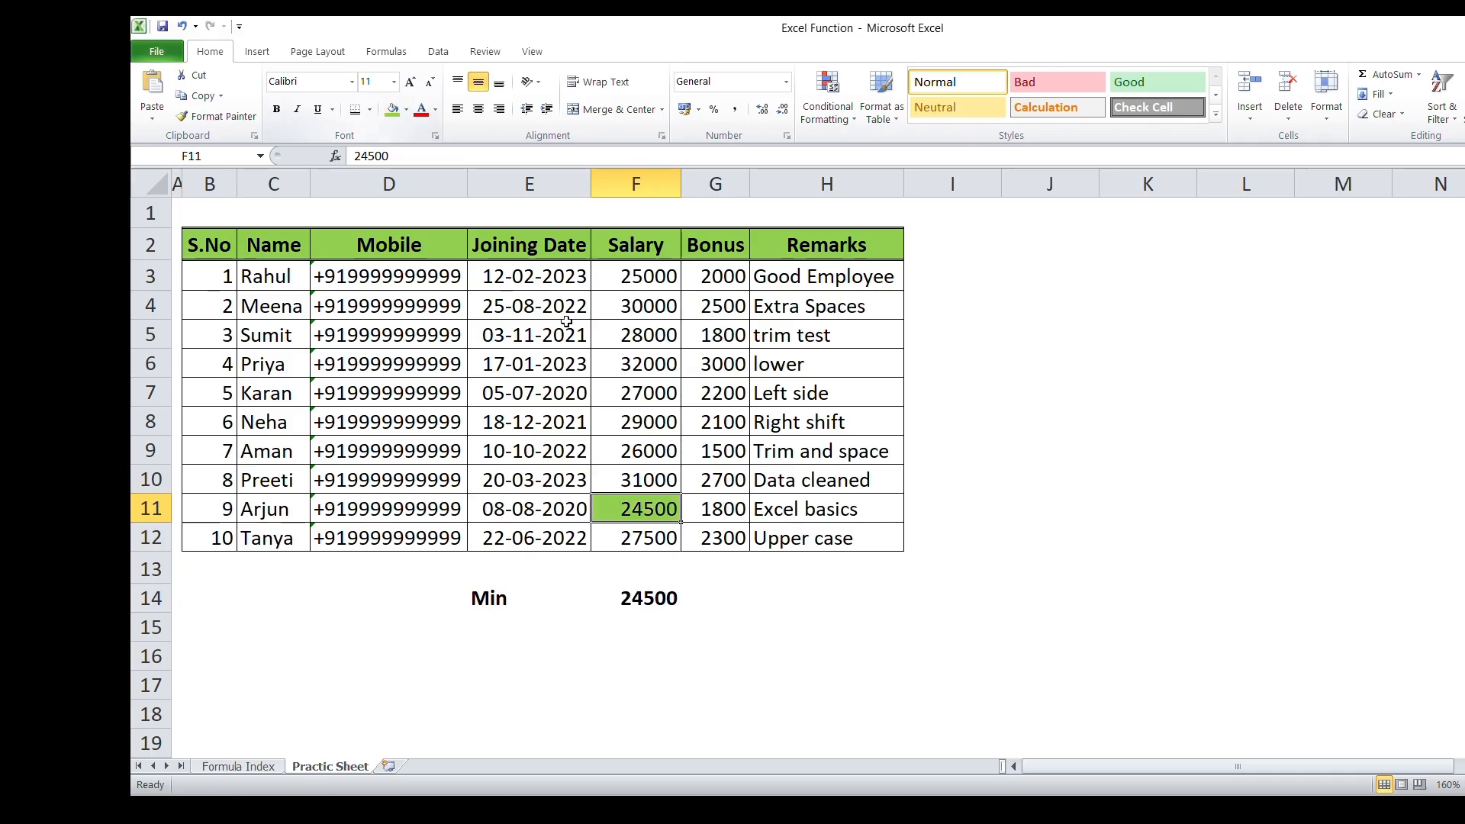
pyautogui.moveTo(650, 275); pyautogui.dragTo(638, 538)
pyautogui.hotkey('ctrl', 'z')
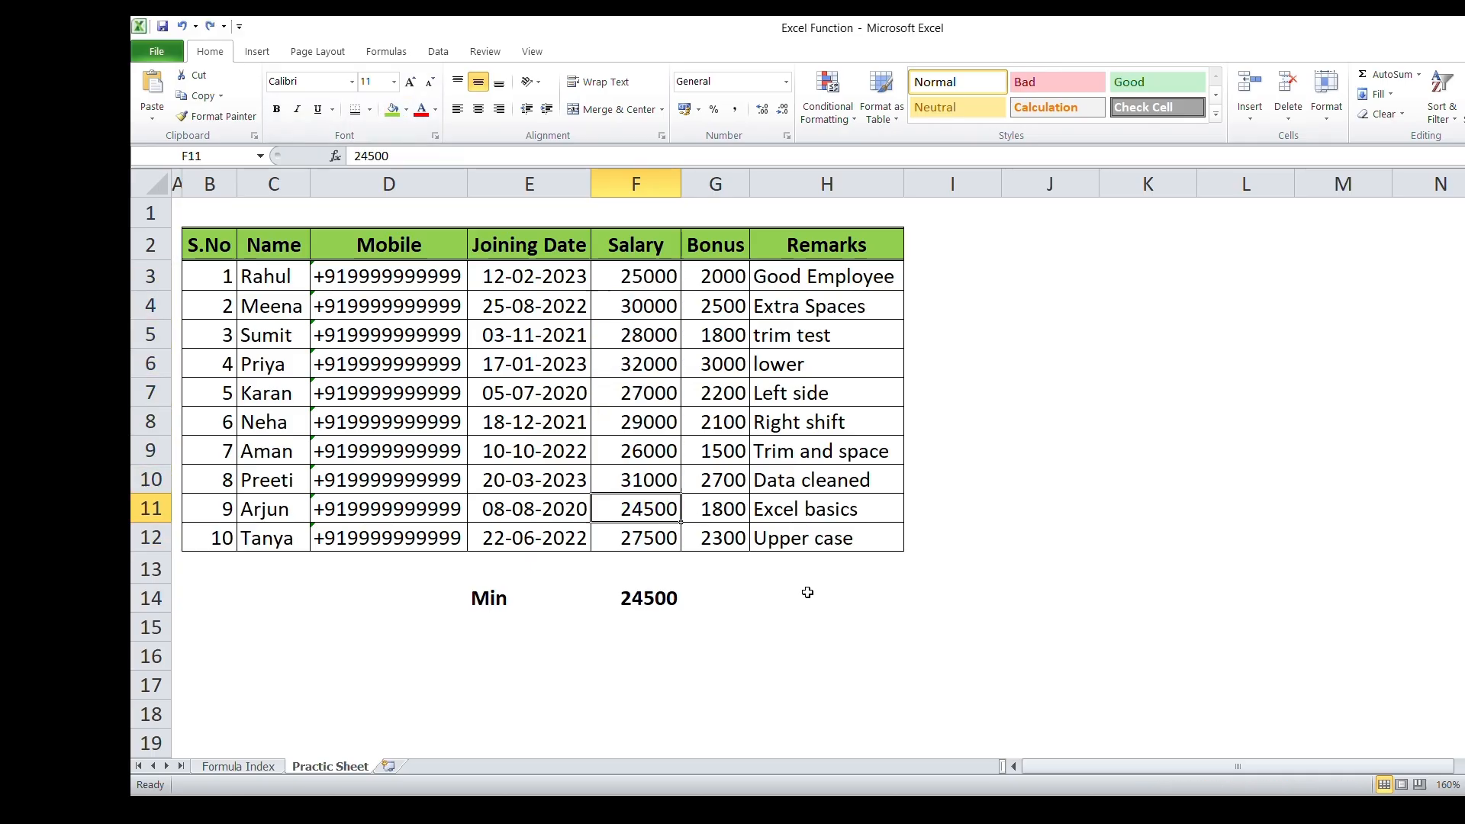
# - Review the Min label in E14, the start of the Salary column and the MIN formula in F14
pyautogui.click(549, 610)
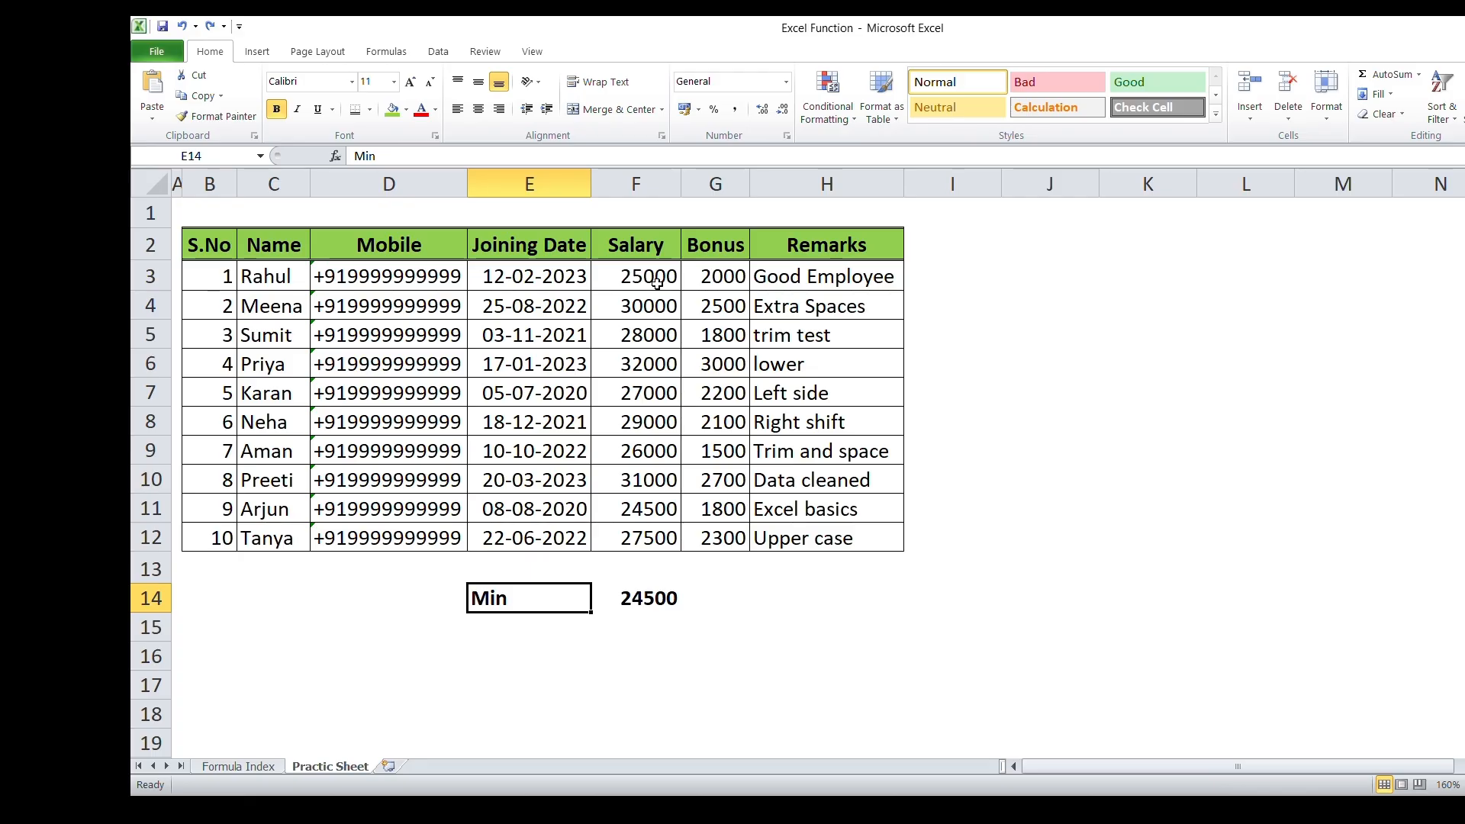
pyautogui.click(659, 286)
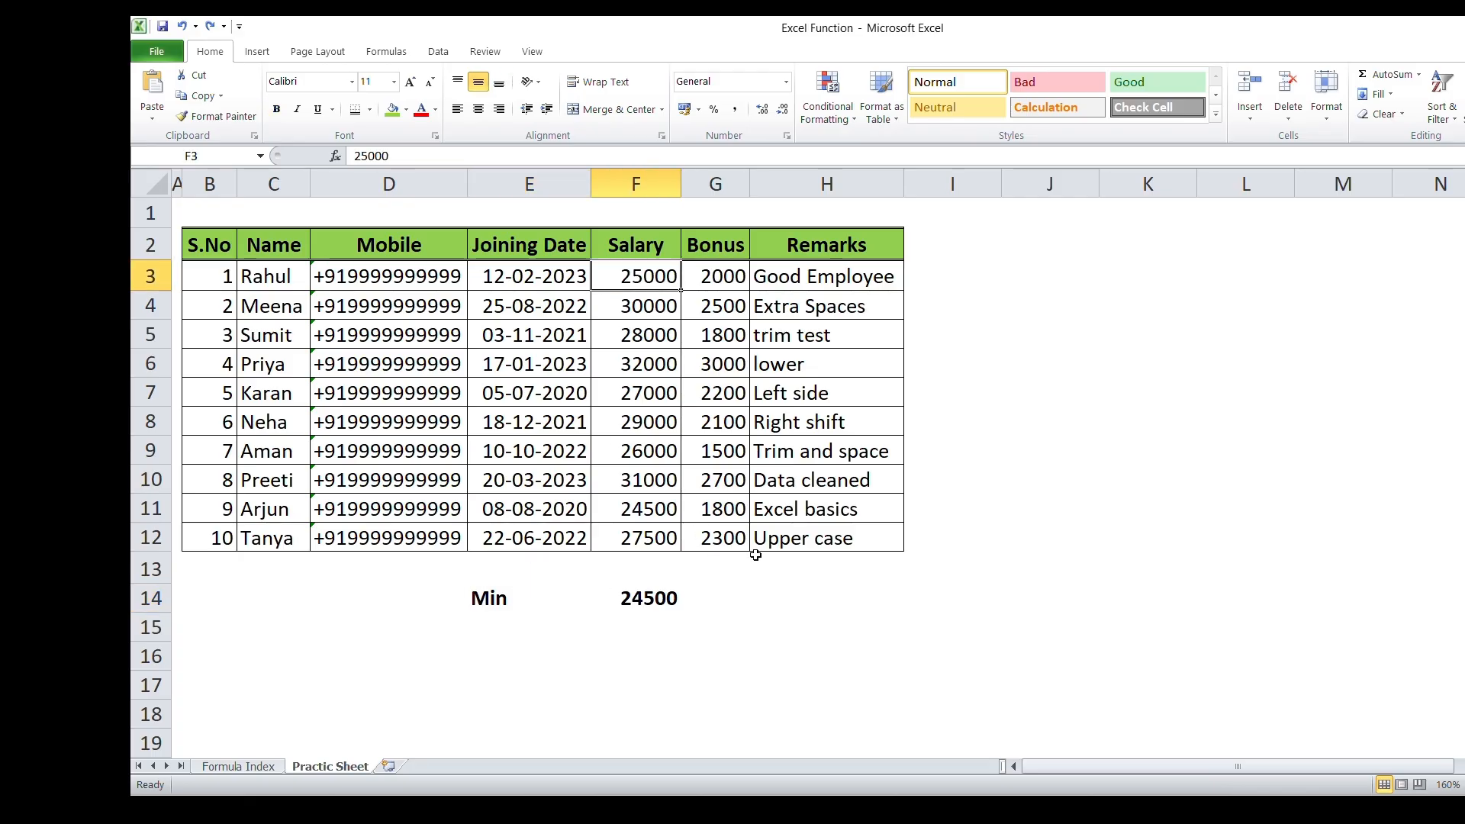
pyautogui.click(645, 605)
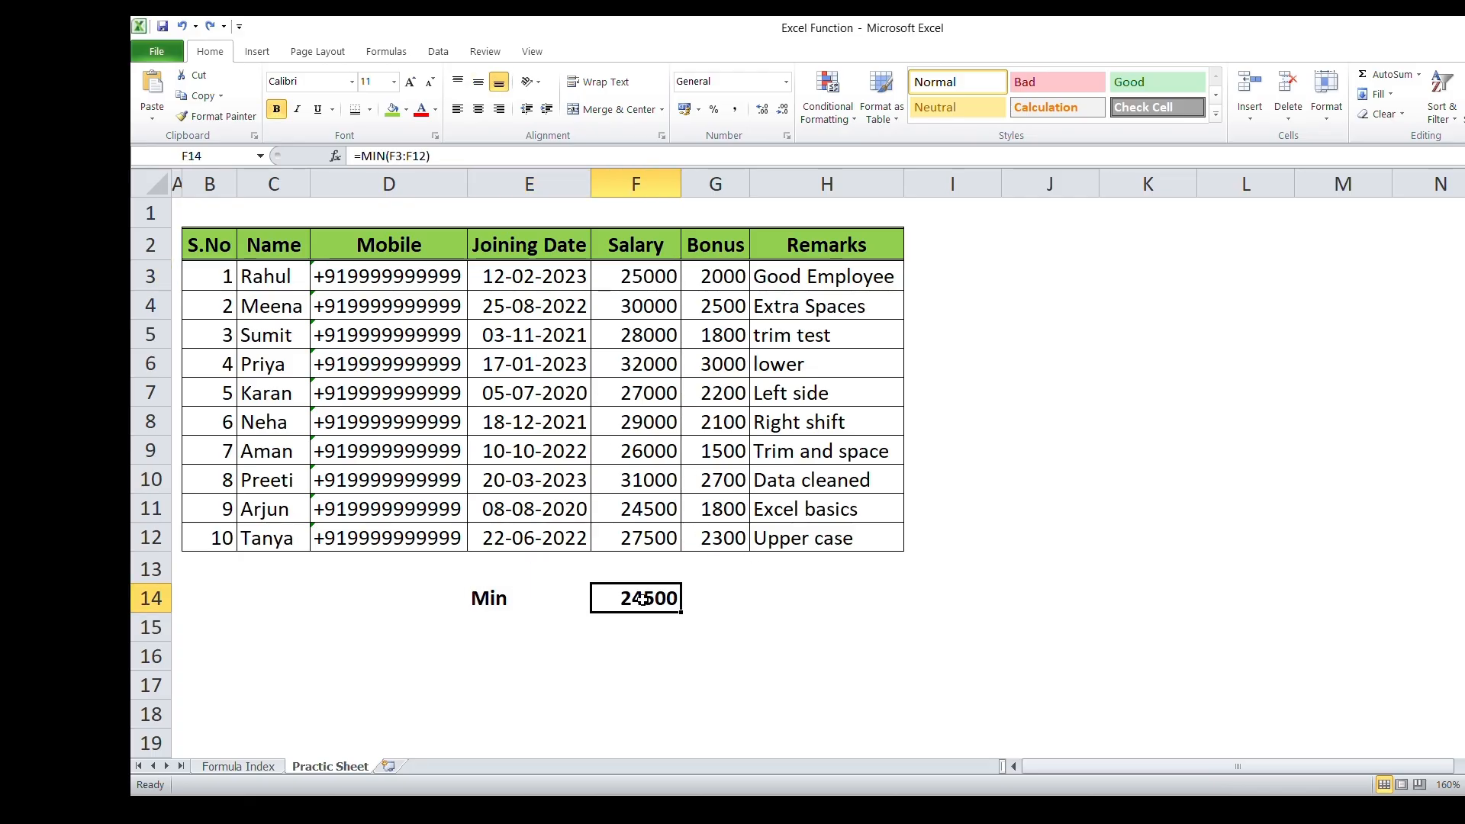
# - Clear the Min label and its formula from E14:F14, ending at the empty cell C14
pyautogui.click(491, 598)
pyautogui.press('Right')
pyautogui.press('Left')
pyautogui.hotkey('shift', 'Right')
pyautogui.press('Delete')
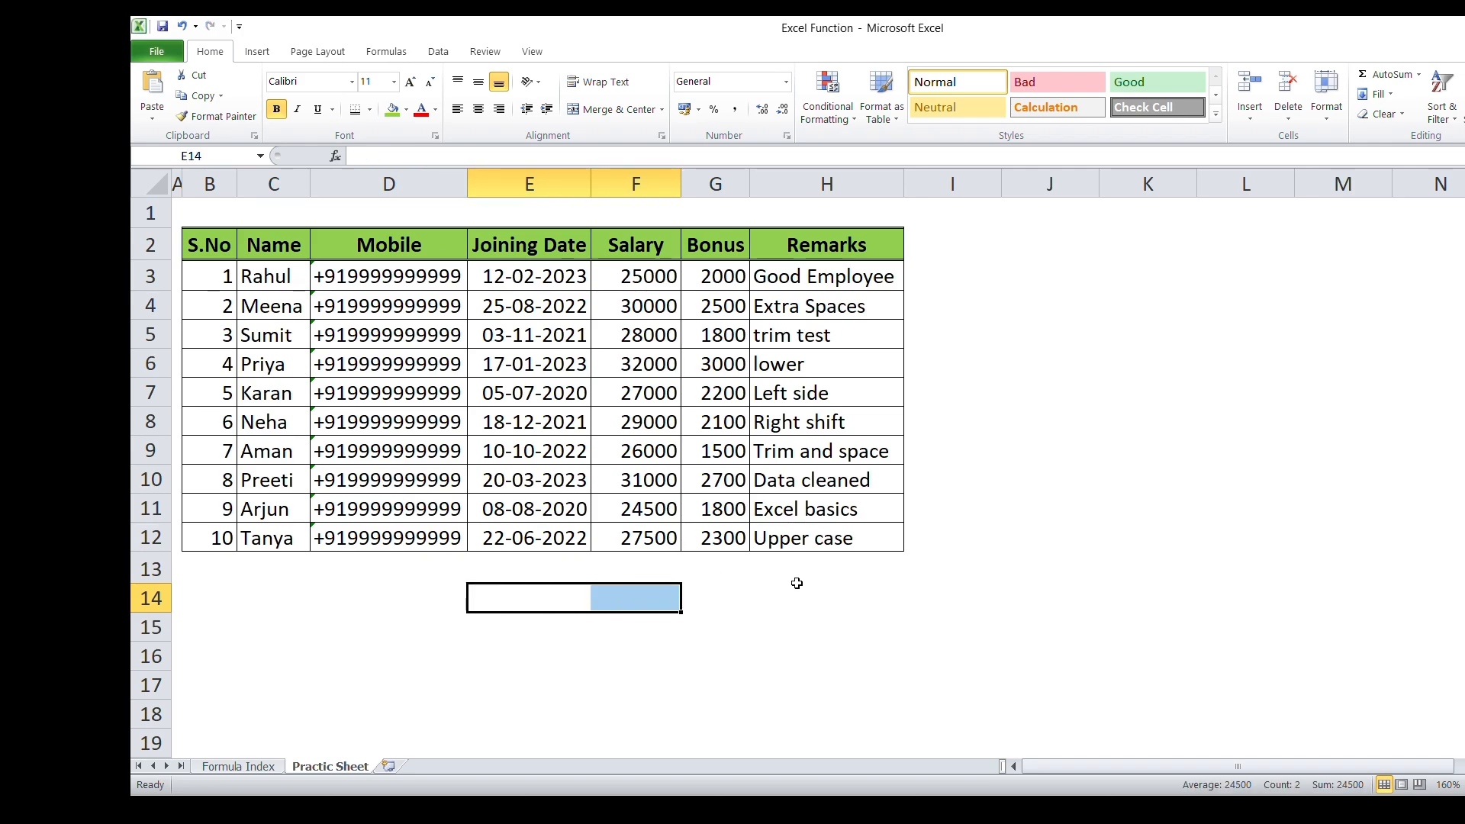
pyautogui.press('Left')
pyautogui.press('Left')
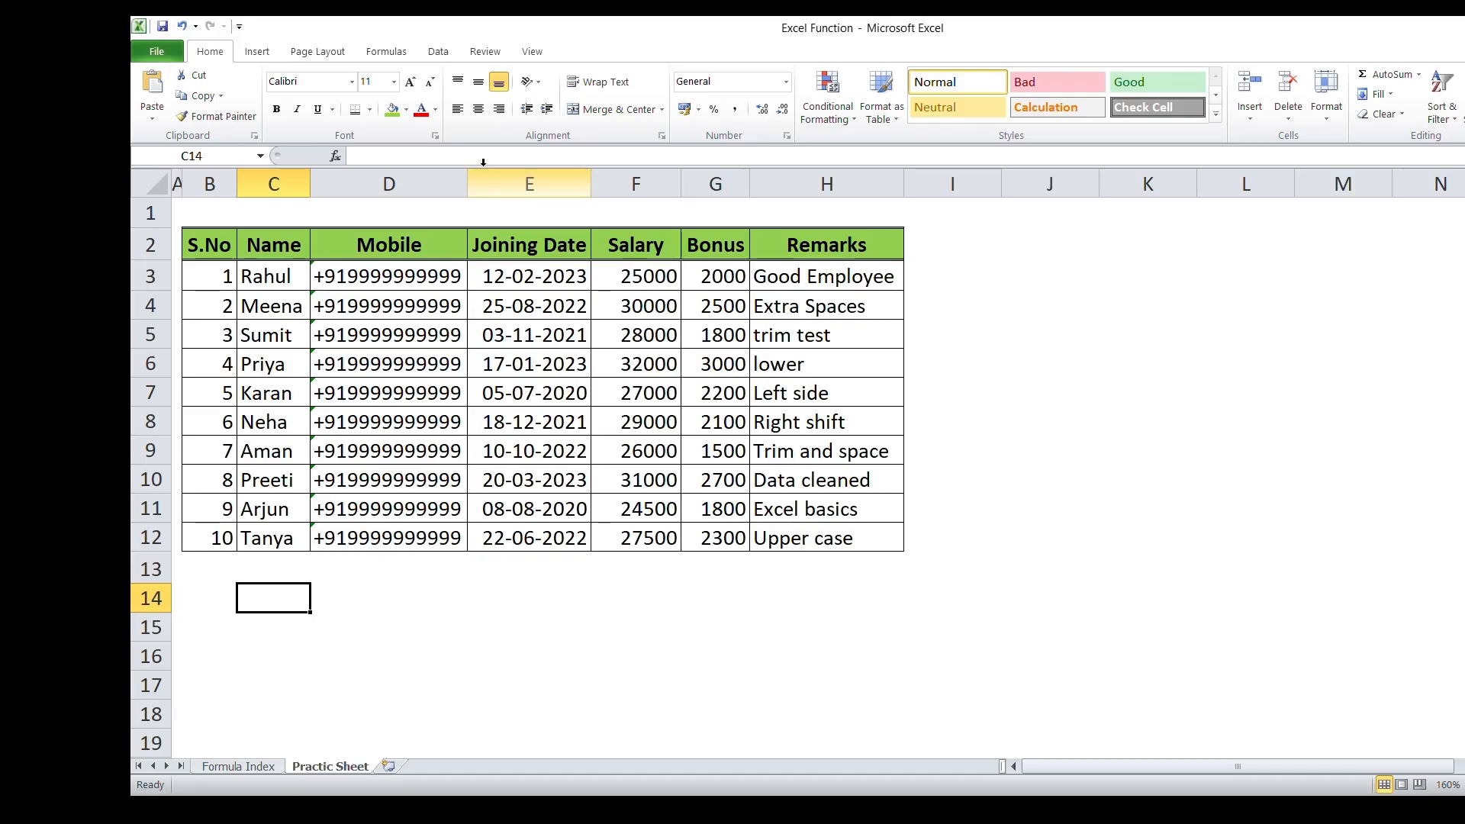
# - Examine the employee table B2:H12 and its Salary, Bonus, Remarks and Joining Date columns, ending with the salaries in F3:F12
pyautogui.click(217, 240)
pyautogui.moveTo(218, 240); pyautogui.dragTo(820, 534)
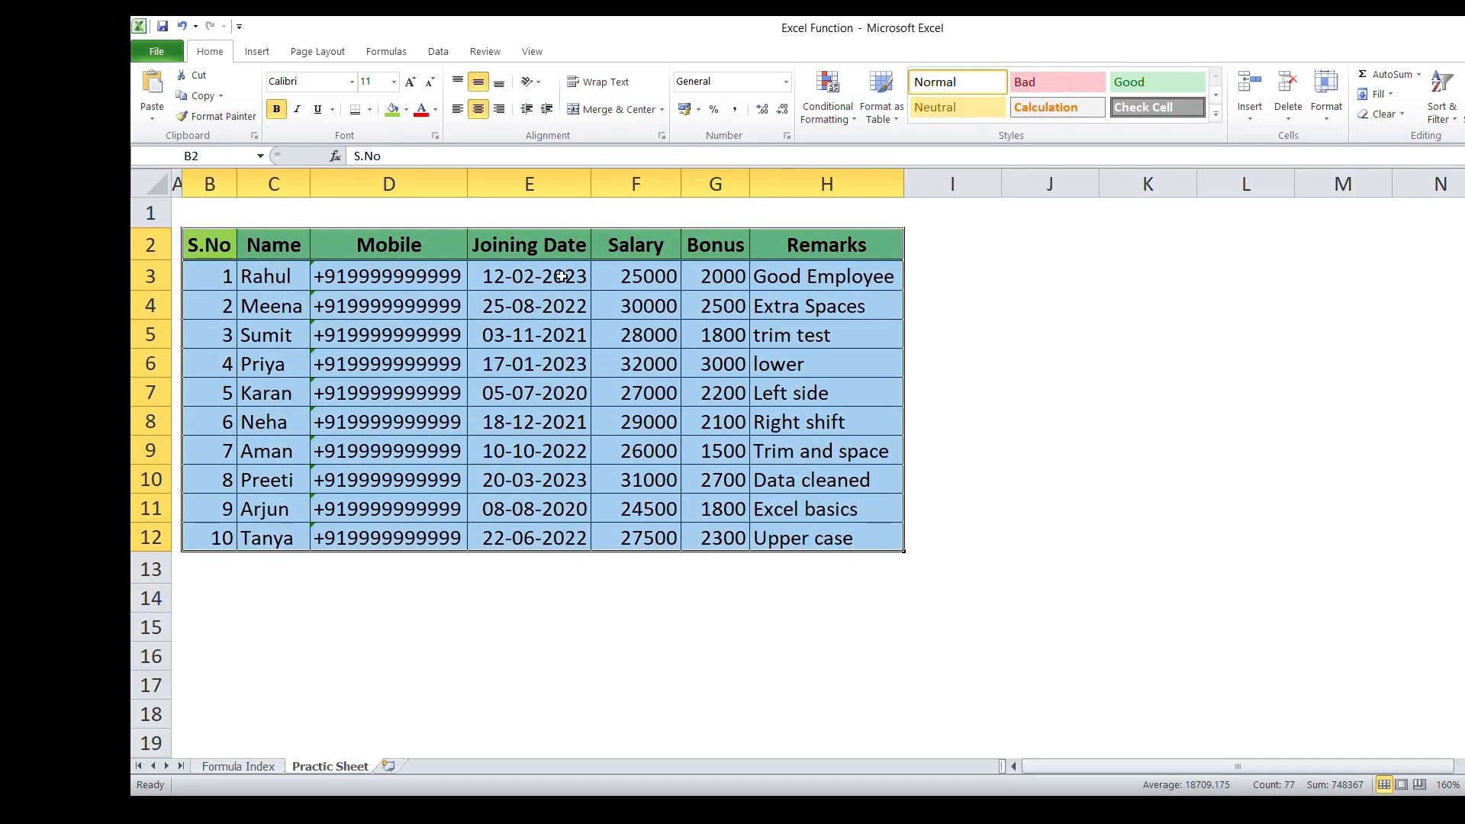
pyautogui.click(637, 286)
pyautogui.moveTo(637, 290); pyautogui.dragTo(637, 538)
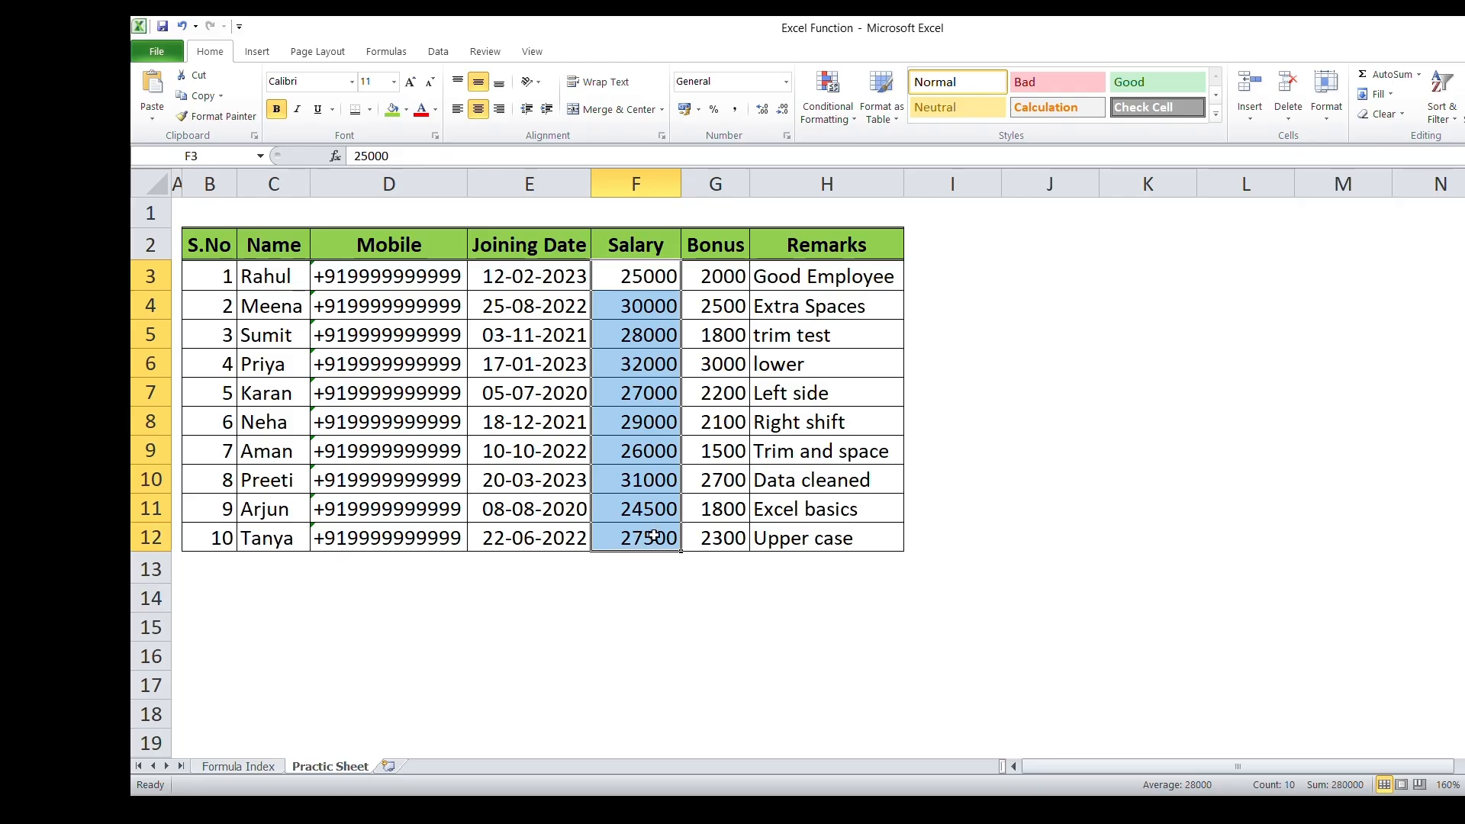
pyautogui.moveTo(737, 267); pyautogui.dragTo(725, 538)
pyautogui.moveTo(805, 279); pyautogui.dragTo(807, 528)
pyautogui.moveTo(524, 277); pyautogui.dragTo(569, 506)
pyautogui.moveTo(650, 278); pyautogui.dragTo(639, 542)
pyautogui.click(615, 334)
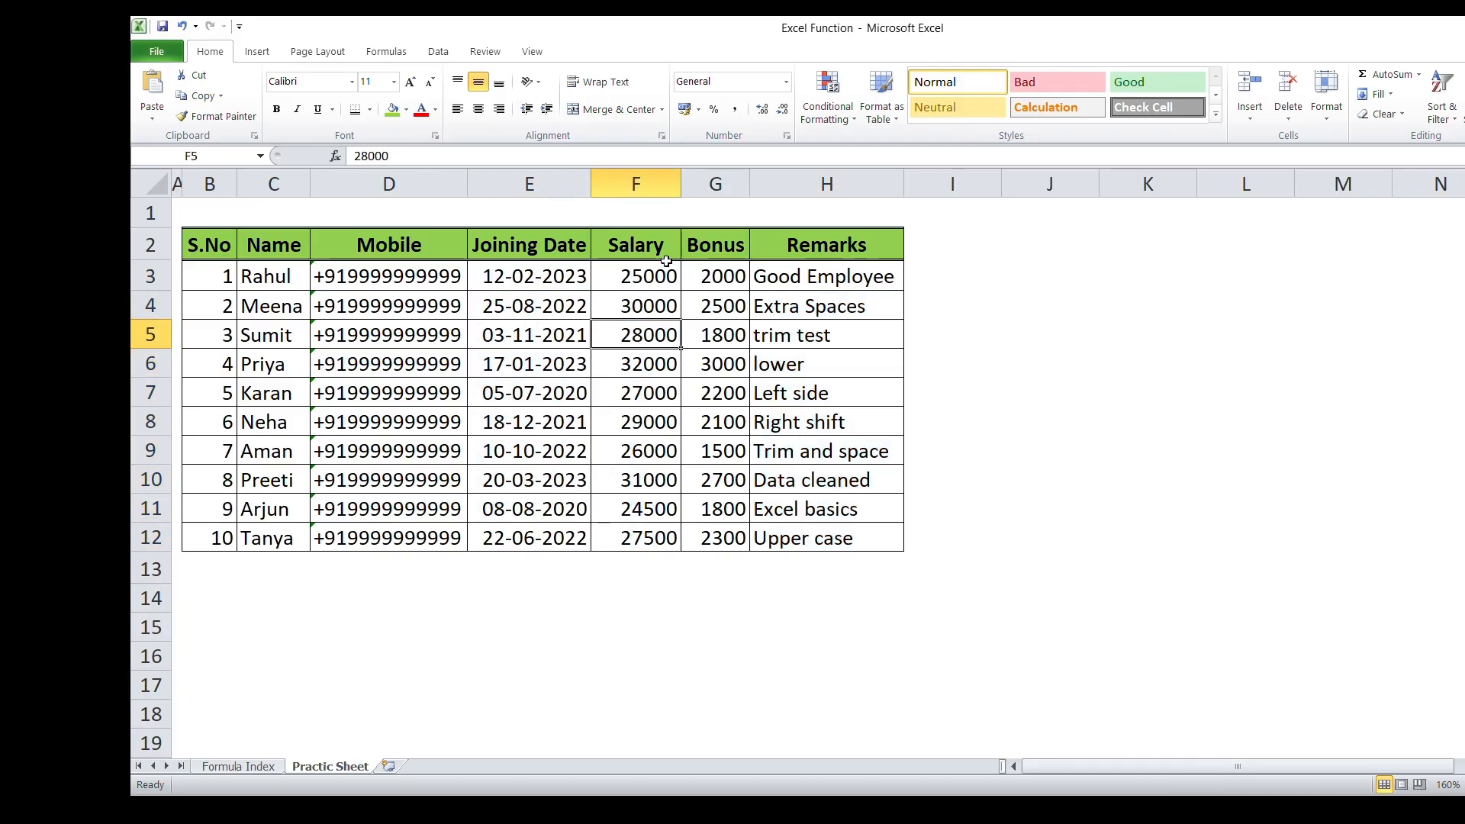
pyautogui.moveTo(666, 275); pyautogui.dragTo(651, 540)
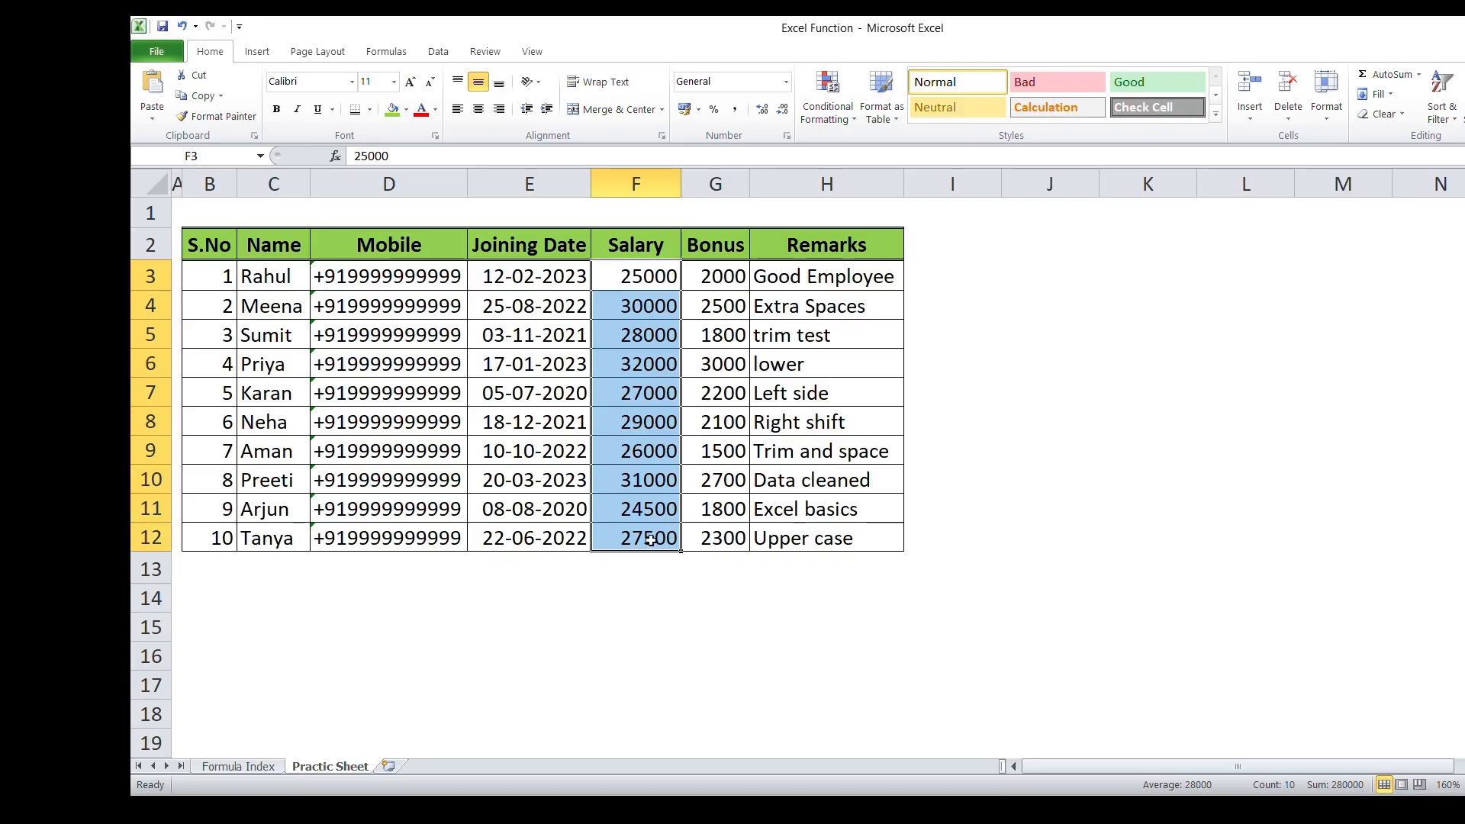
# - Label cell C14 below the table as Count
pyautogui.click(271, 580)
pyautogui.click(294, 593)
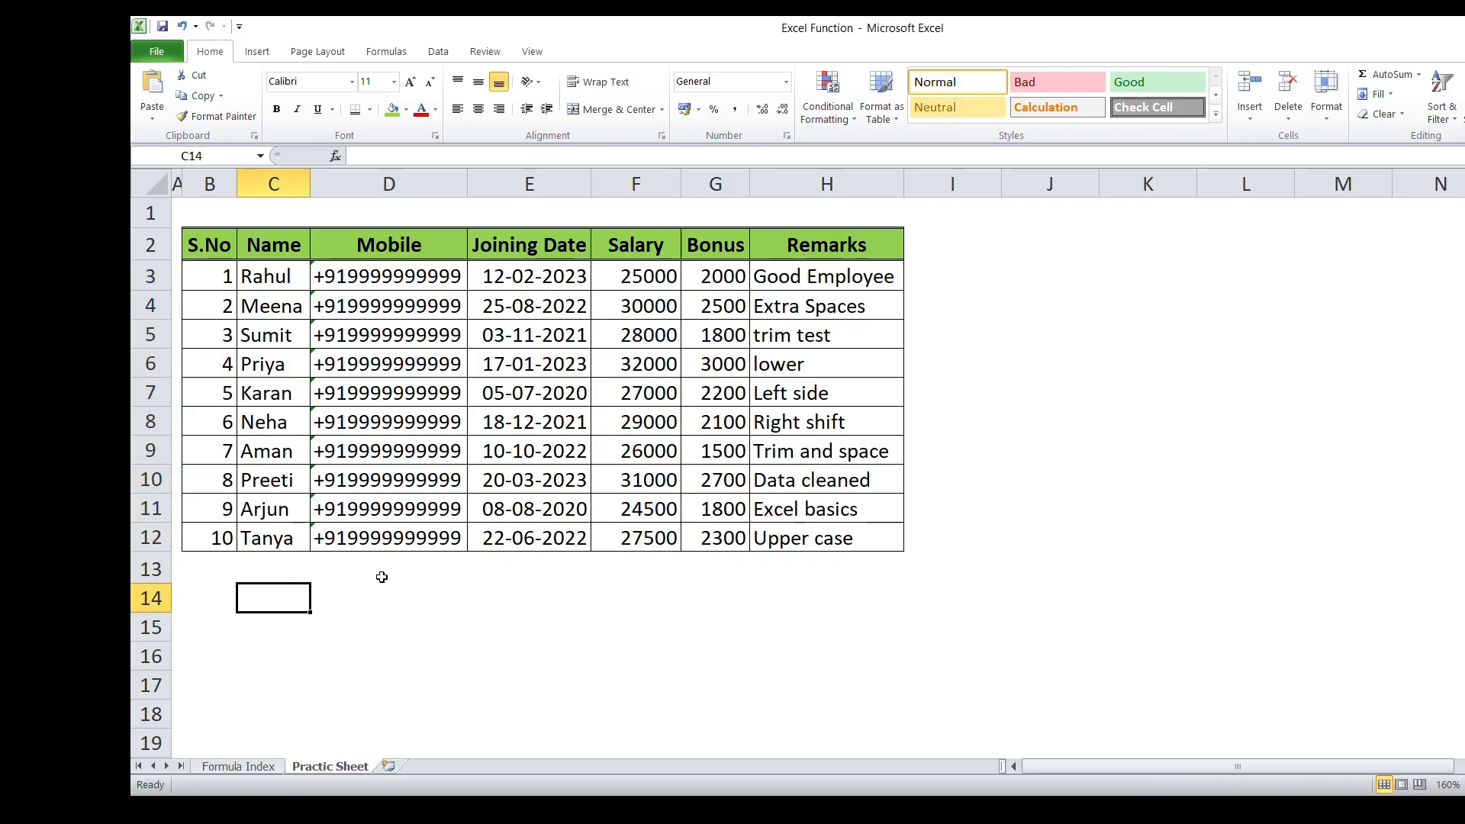
pyautogui.write('Cou')
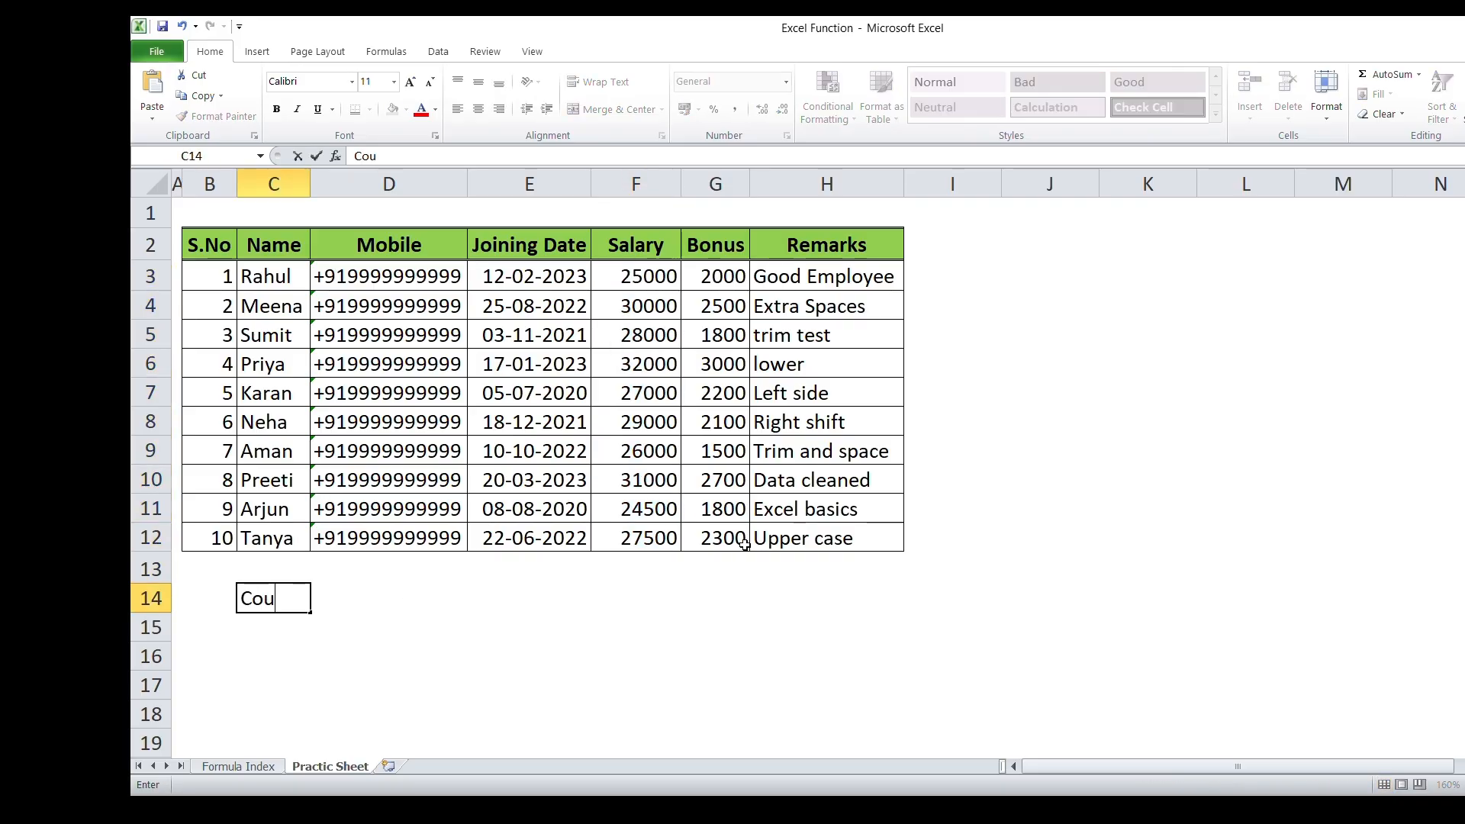
pyautogui.write('nt')
pyautogui.press('Return')
# - Count the salary entries in cell C15 with the COUNT function over F3:F12
pyautogui.write('=coun')
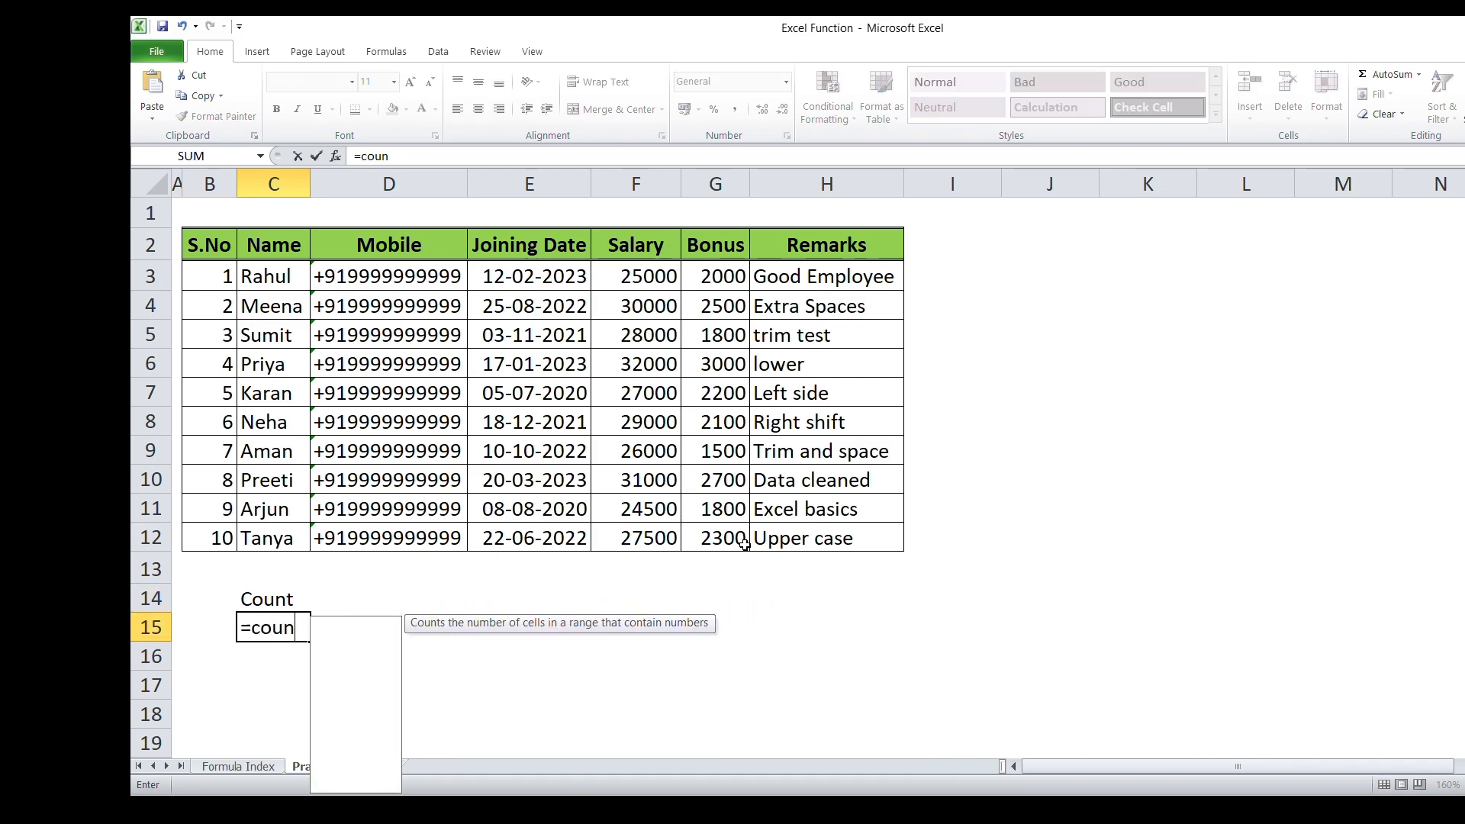
pyautogui.press('Tab')
pyautogui.moveTo(624, 278); pyautogui.dragTo(641, 537)
pyautogui.press('Return')
# - Label cell D14, beside the Count heading, as Total Salary
pyautogui.press('Up')
pyautogui.press('Up')
pyautogui.press('Right')
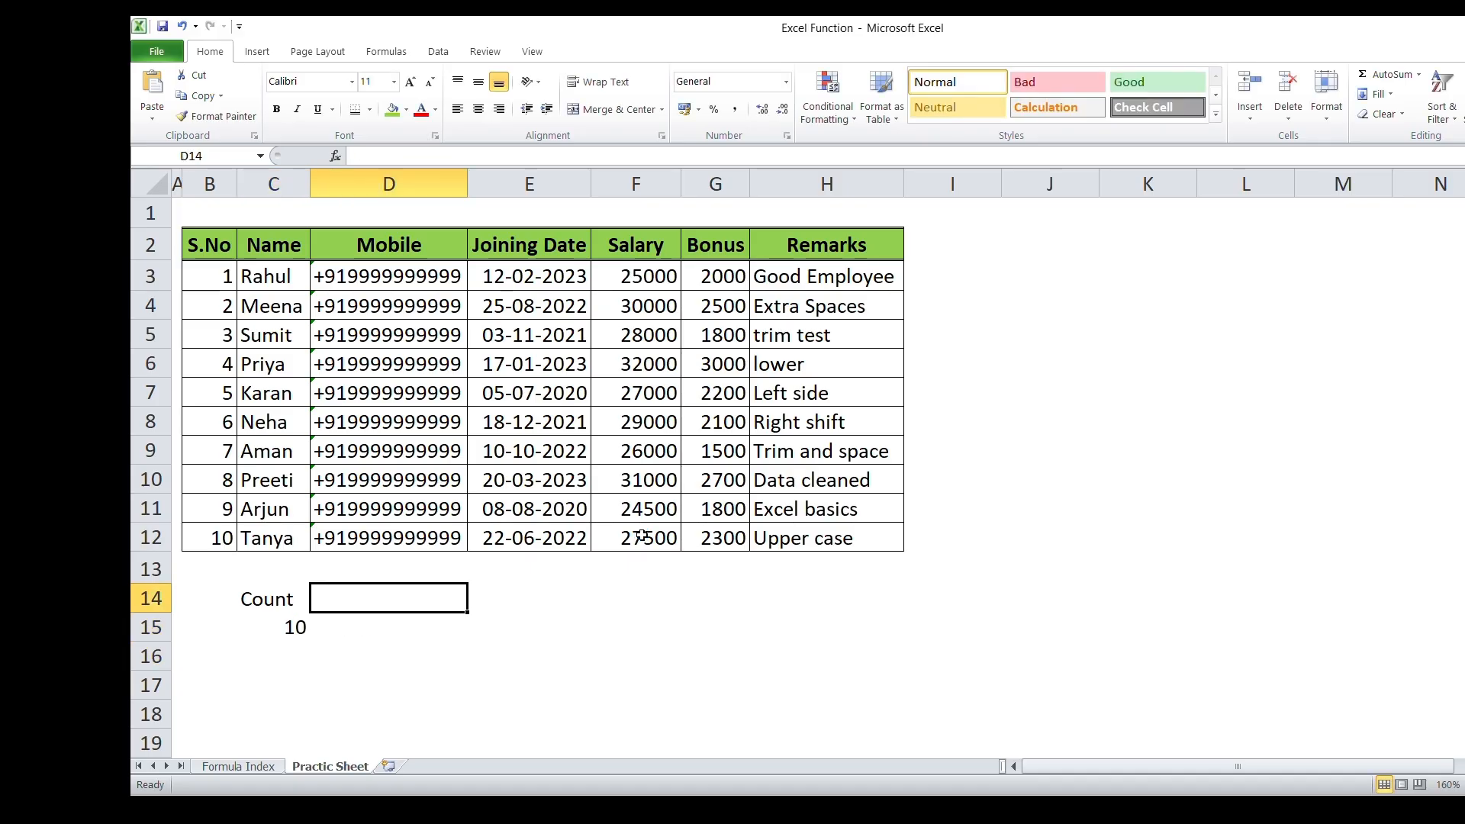
pyautogui.write('To')
pyautogui.press('BackSpace')
pyautogui.press('BackSpace')
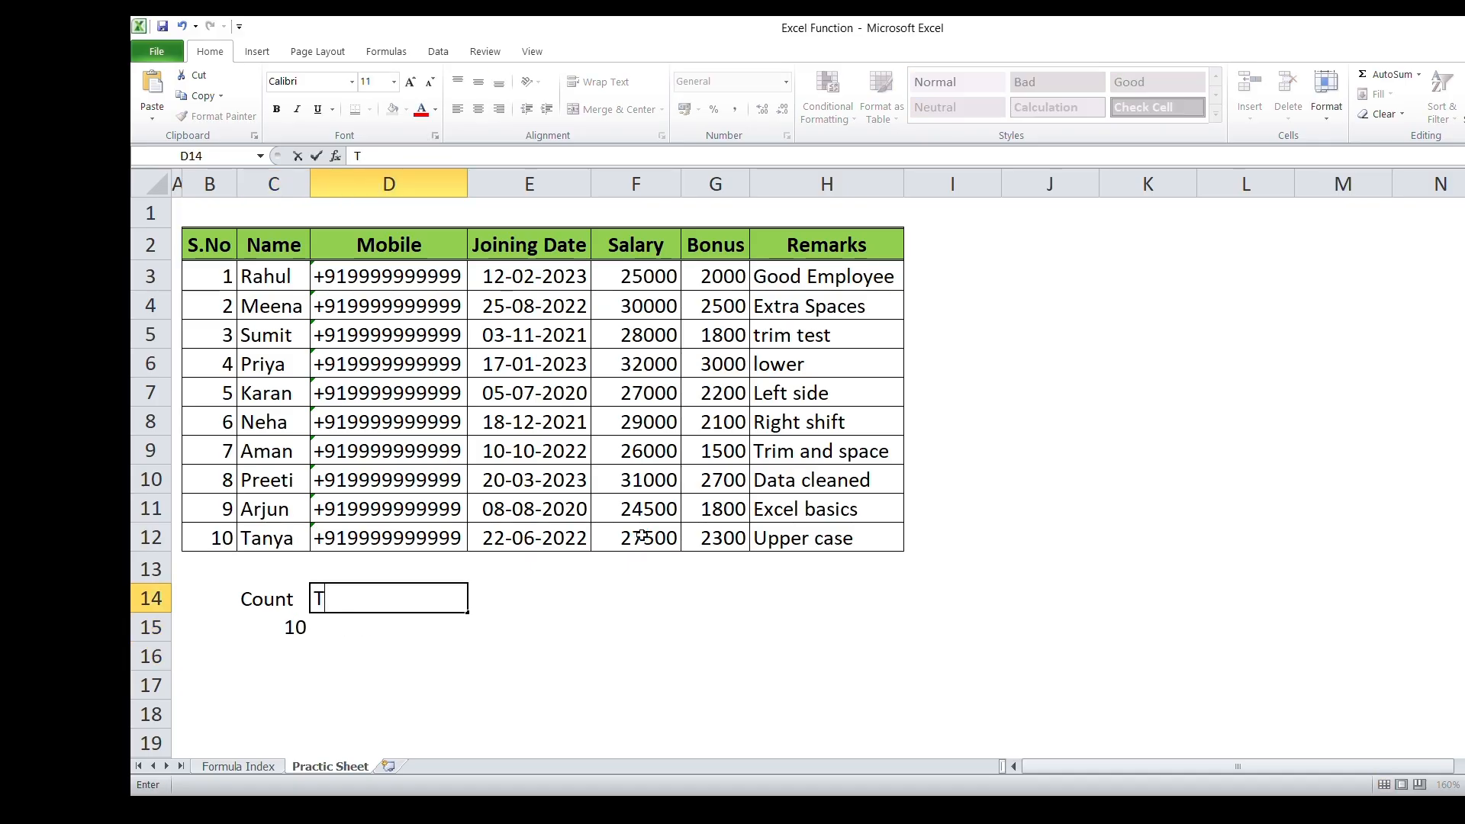
pyautogui.write('otal Sa')
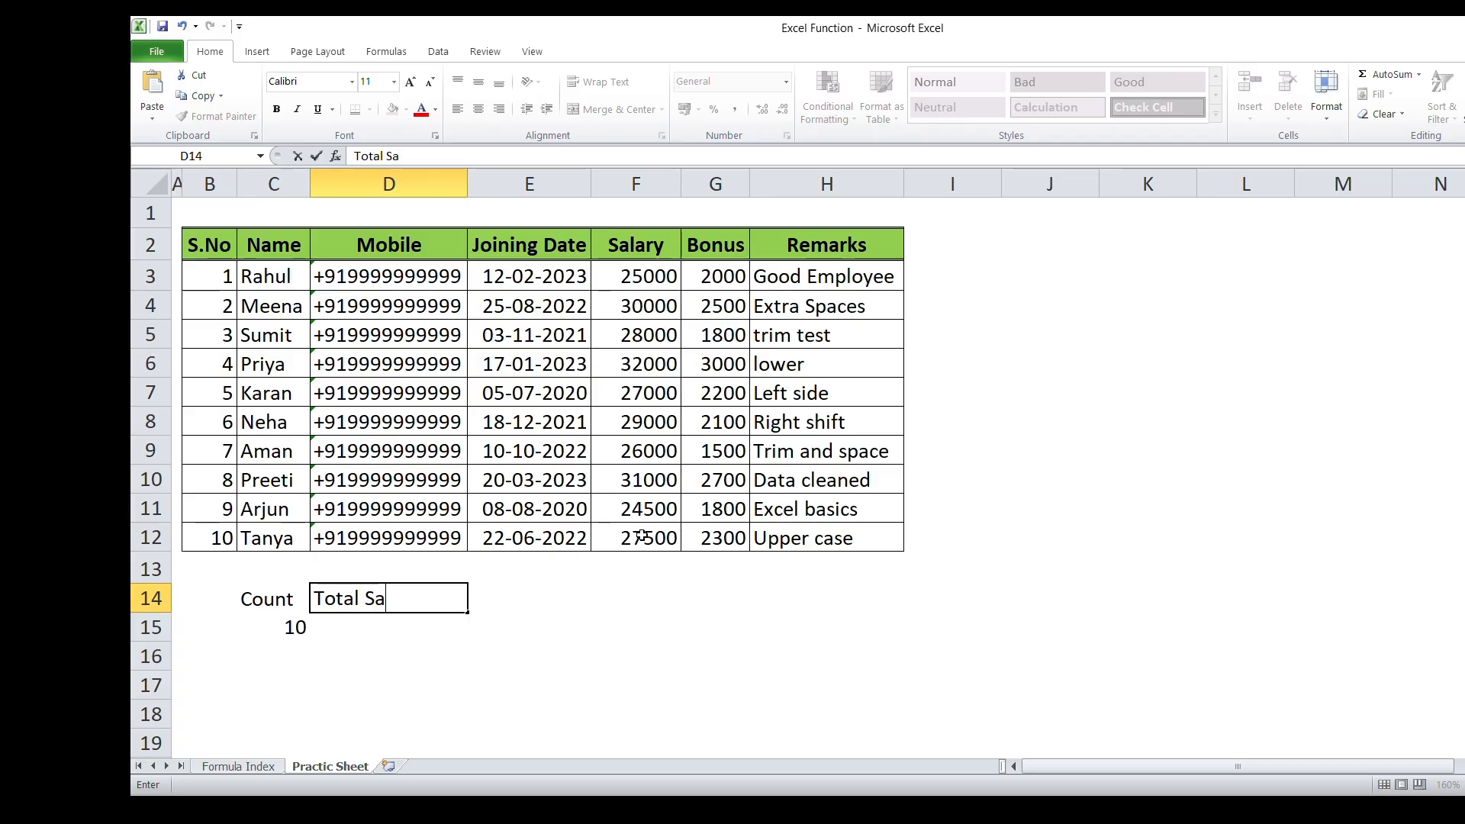
pyautogui.write('lary')
pyautogui.press('Return')
# - Total the salaries in cell D15 with the formula =SUM(F3:F12)
pyautogui.write('=')
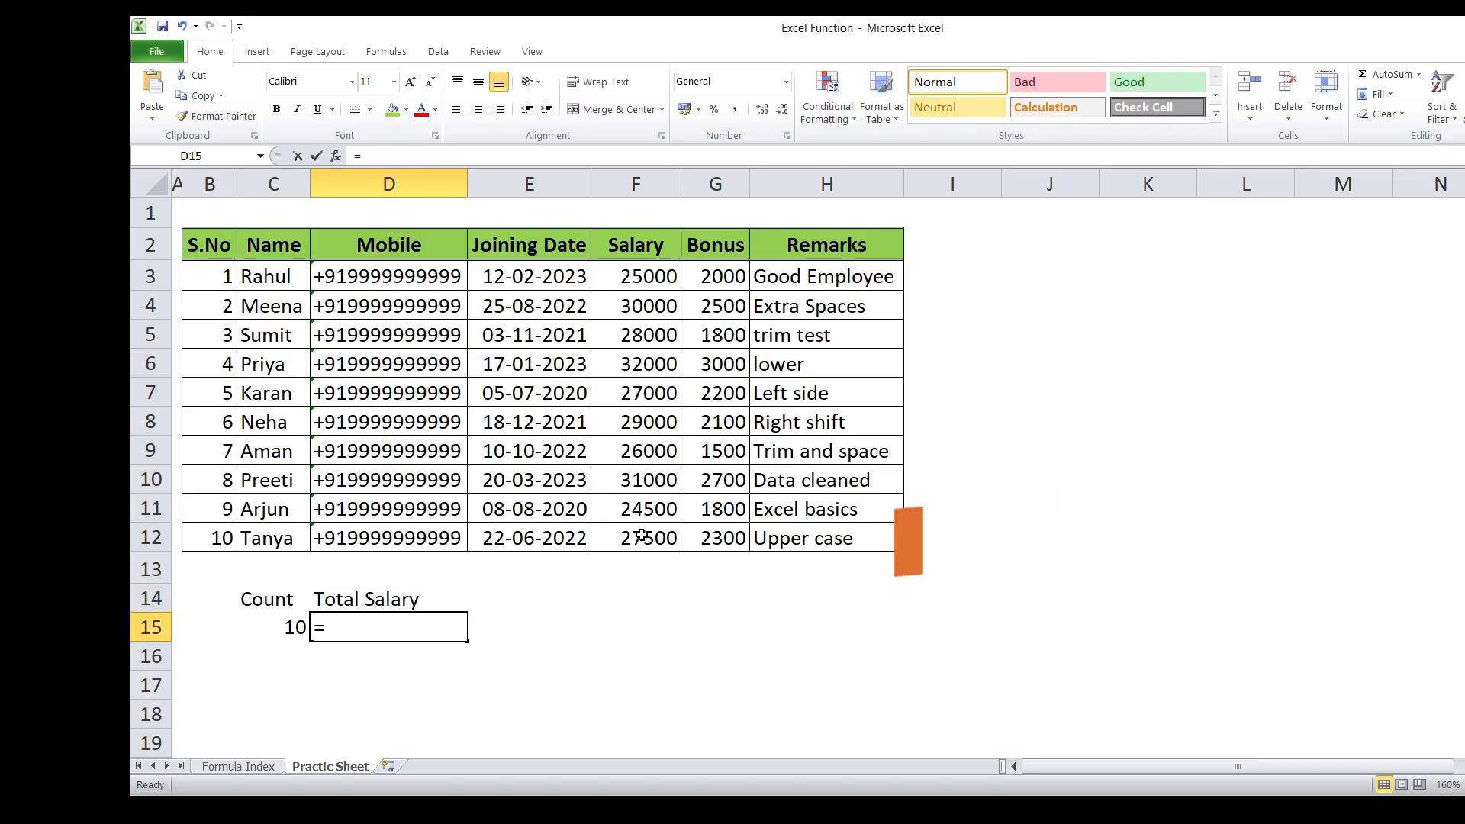
pyautogui.write('sum')
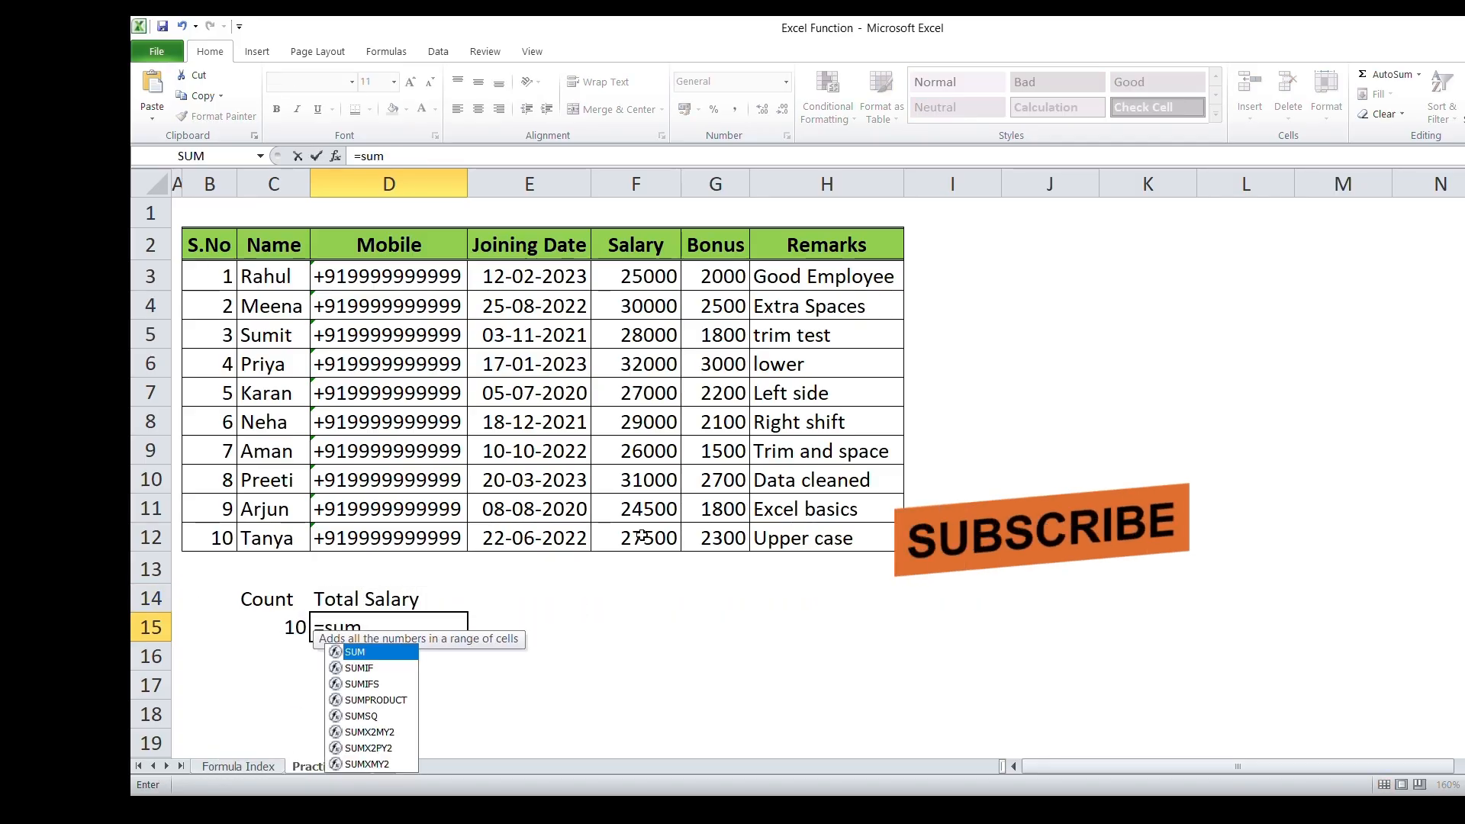
pyautogui.press('Tab')
pyautogui.click(634, 278)
pyautogui.moveTo(634, 277); pyautogui.dragTo(649, 538)
pyautogui.press('Return')
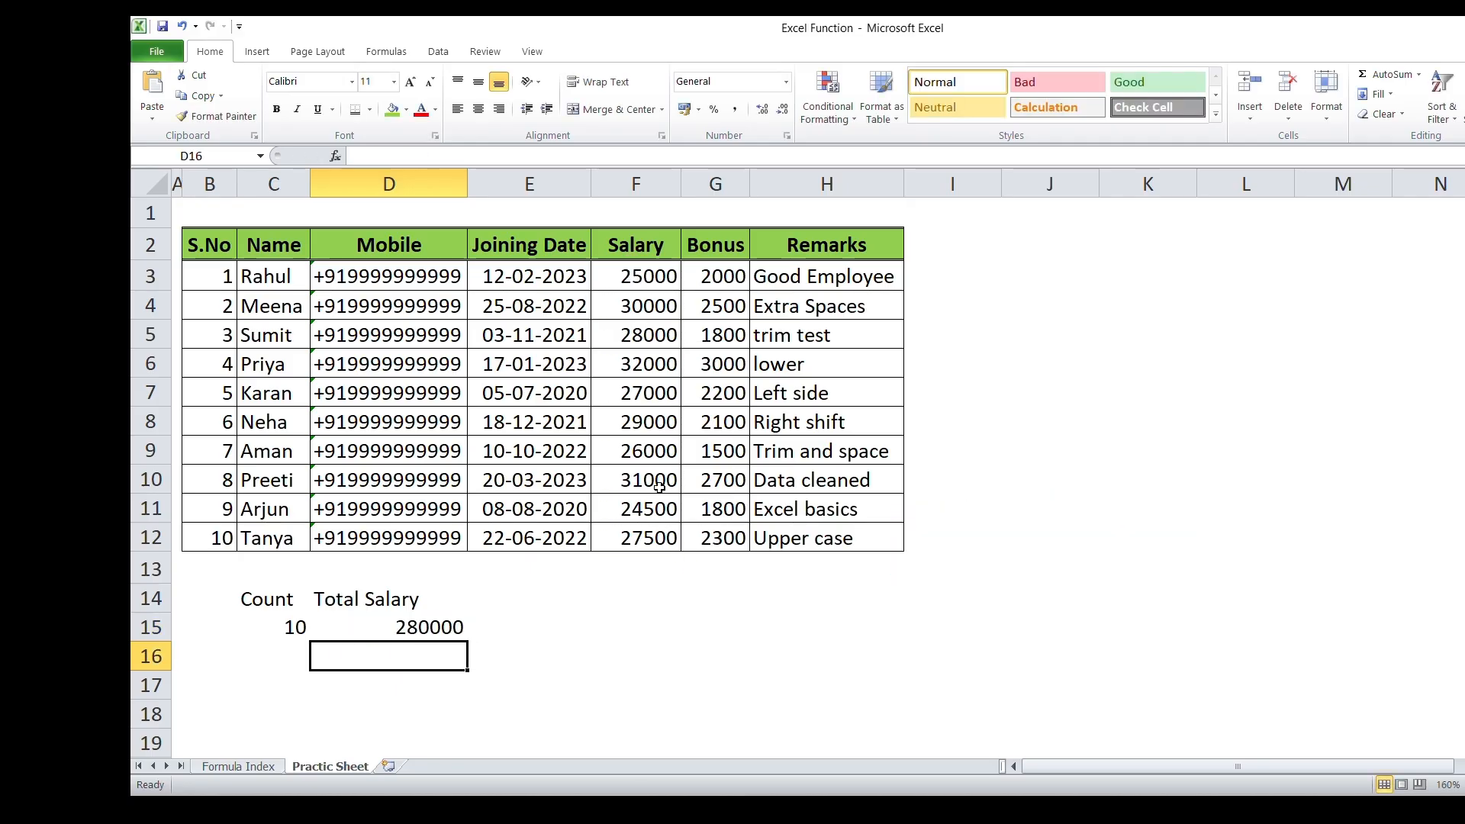
pyautogui.click(435, 621)
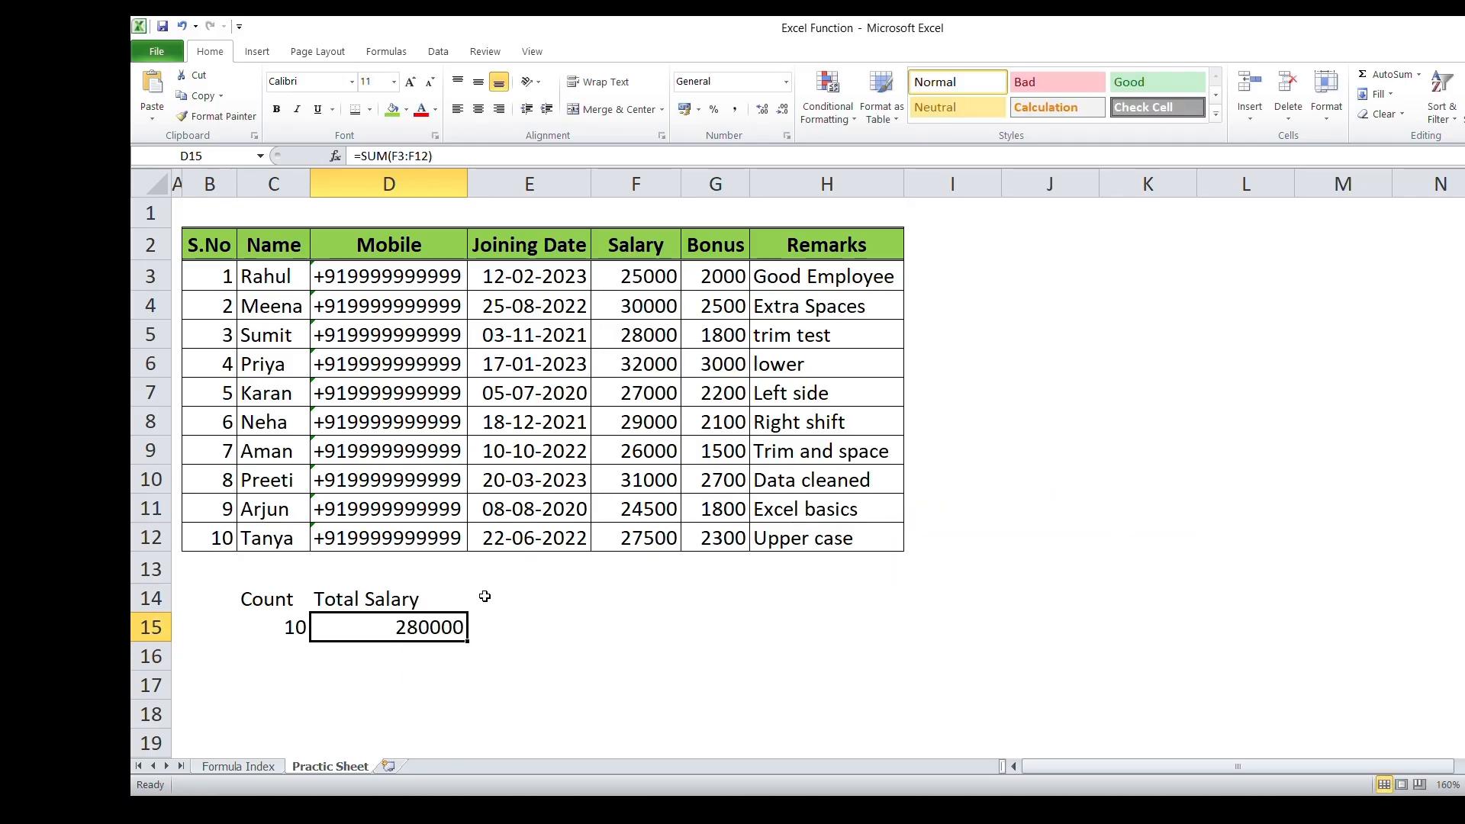
# - Label cell E14, beside the Total Salary heading, as Max Salary
pyautogui.click(534, 601)
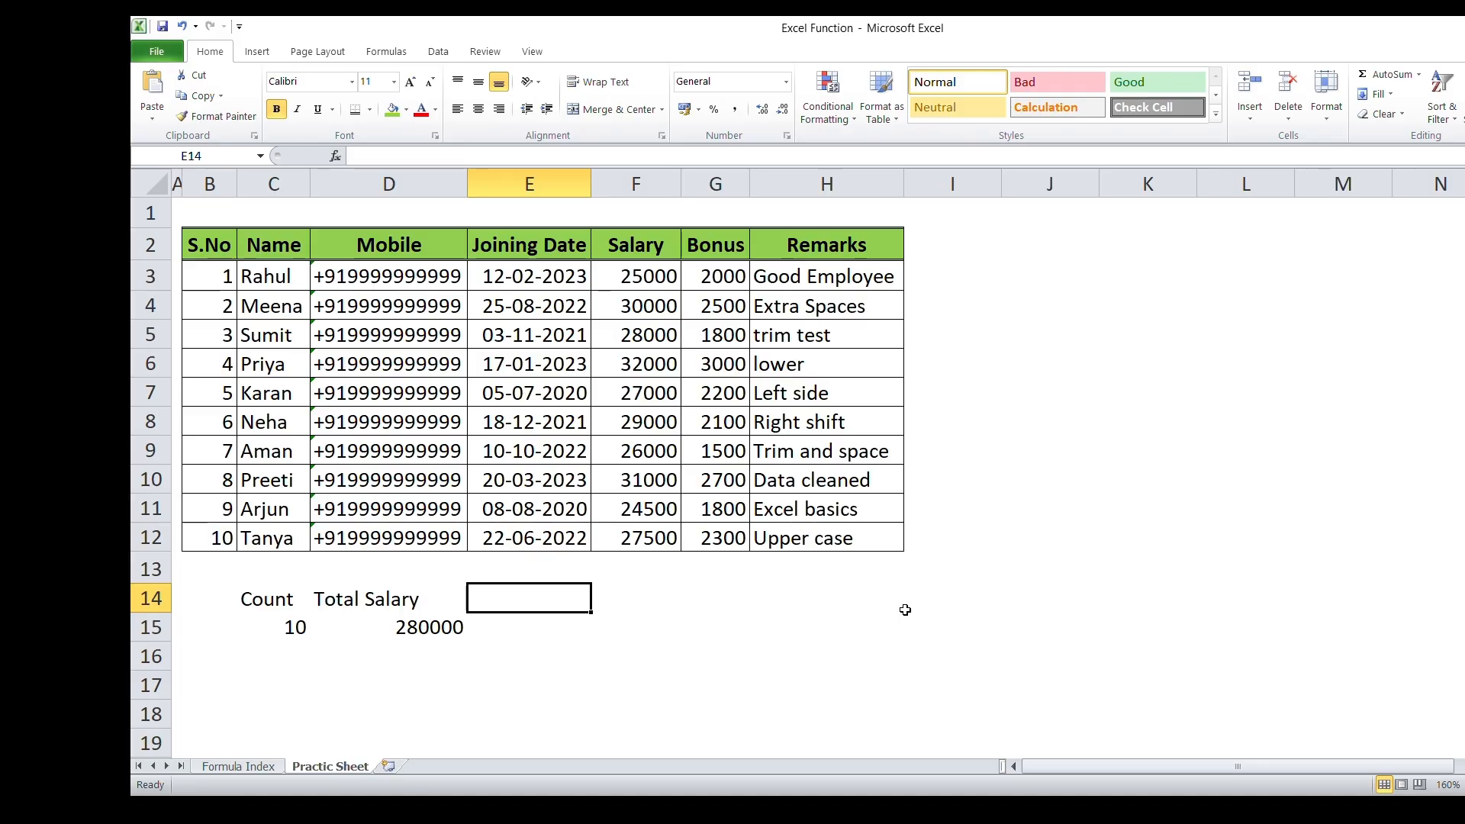
pyautogui.write('Ma')
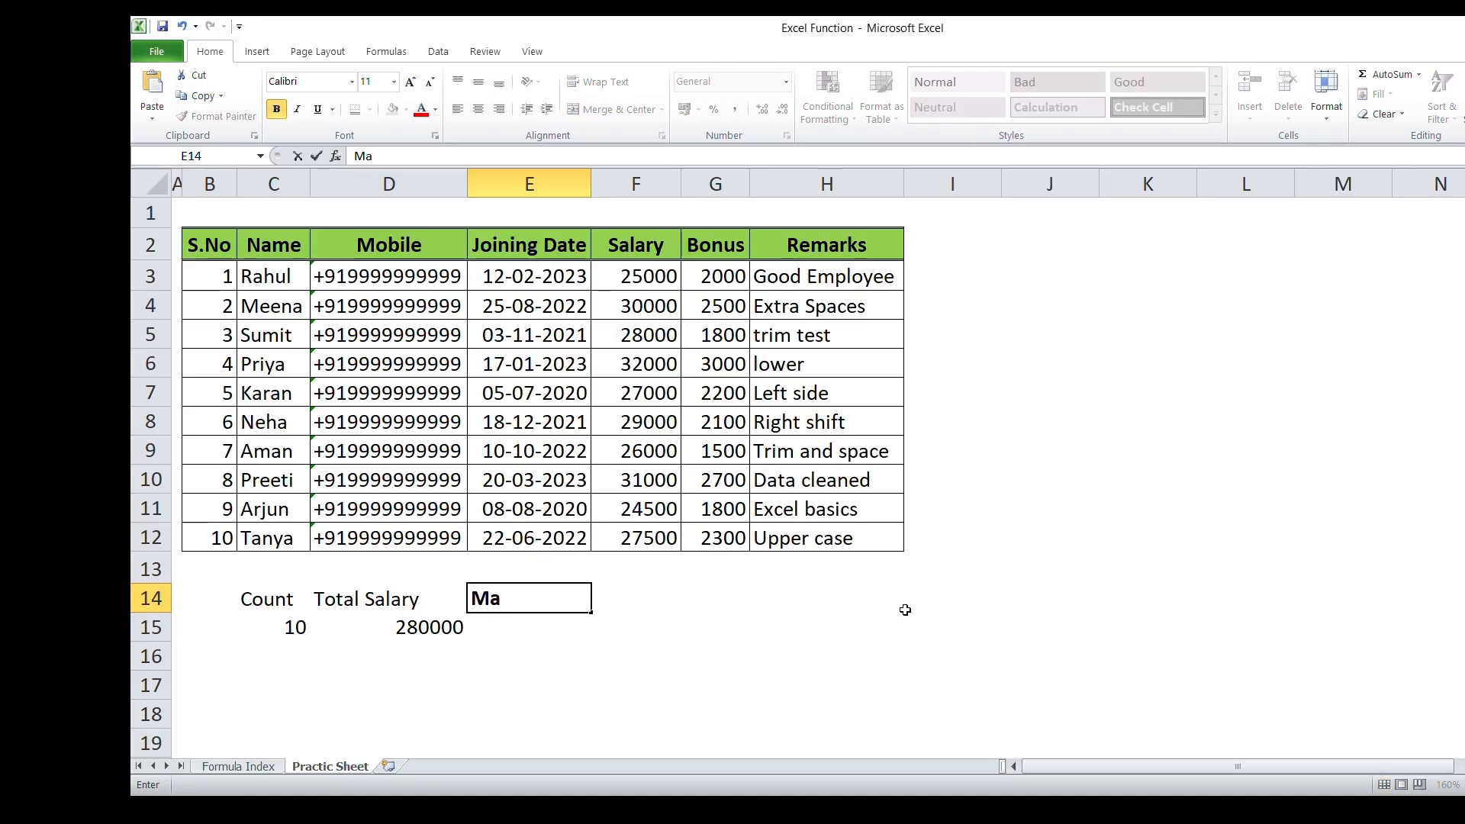
pyautogui.write('x Salary')
pyautogui.press('Return')
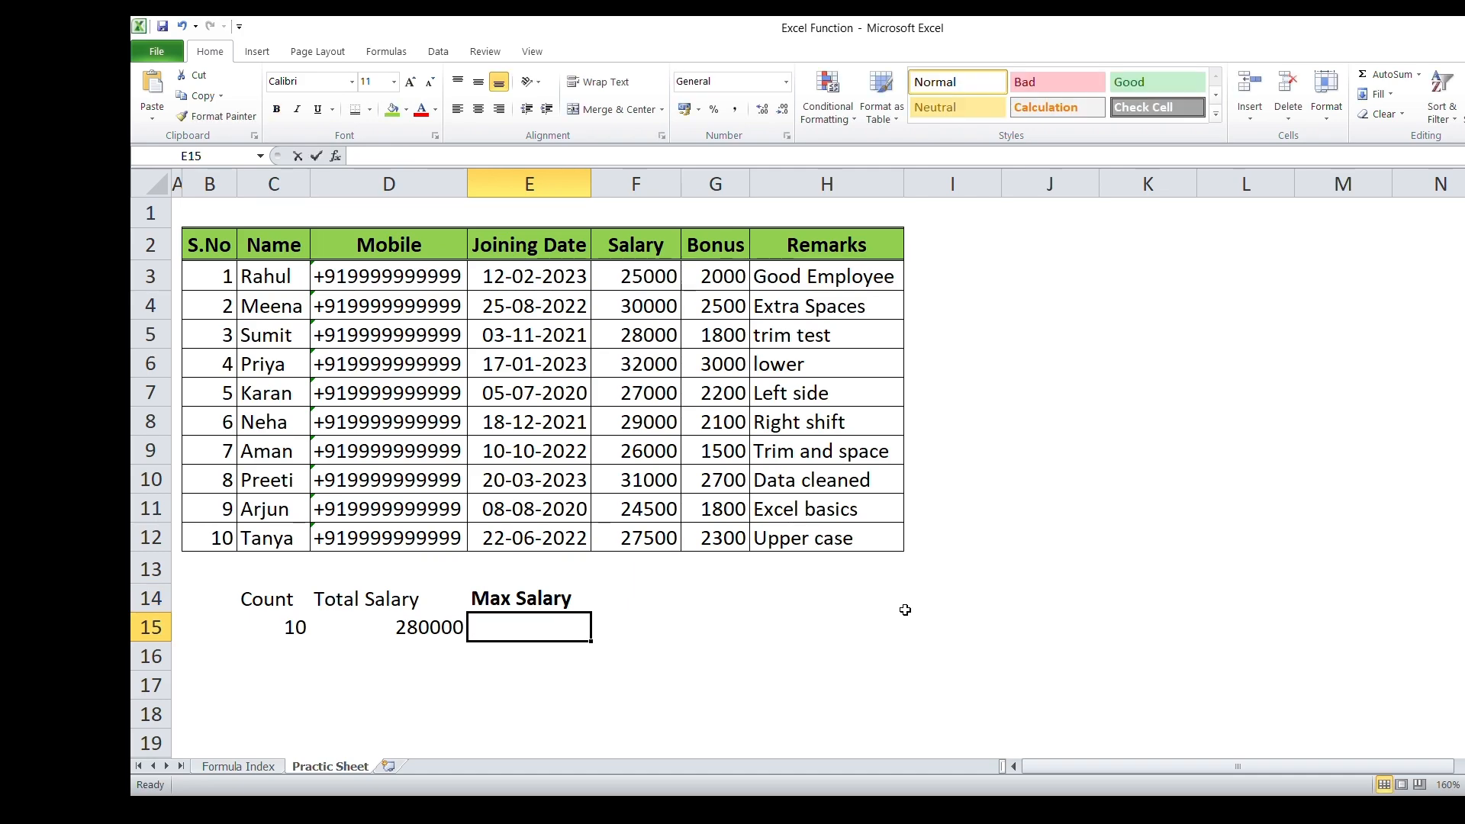
# - Find the highest salary in cell E15 with the formula =MAX(F3:F12)
pyautogui.write('=max')
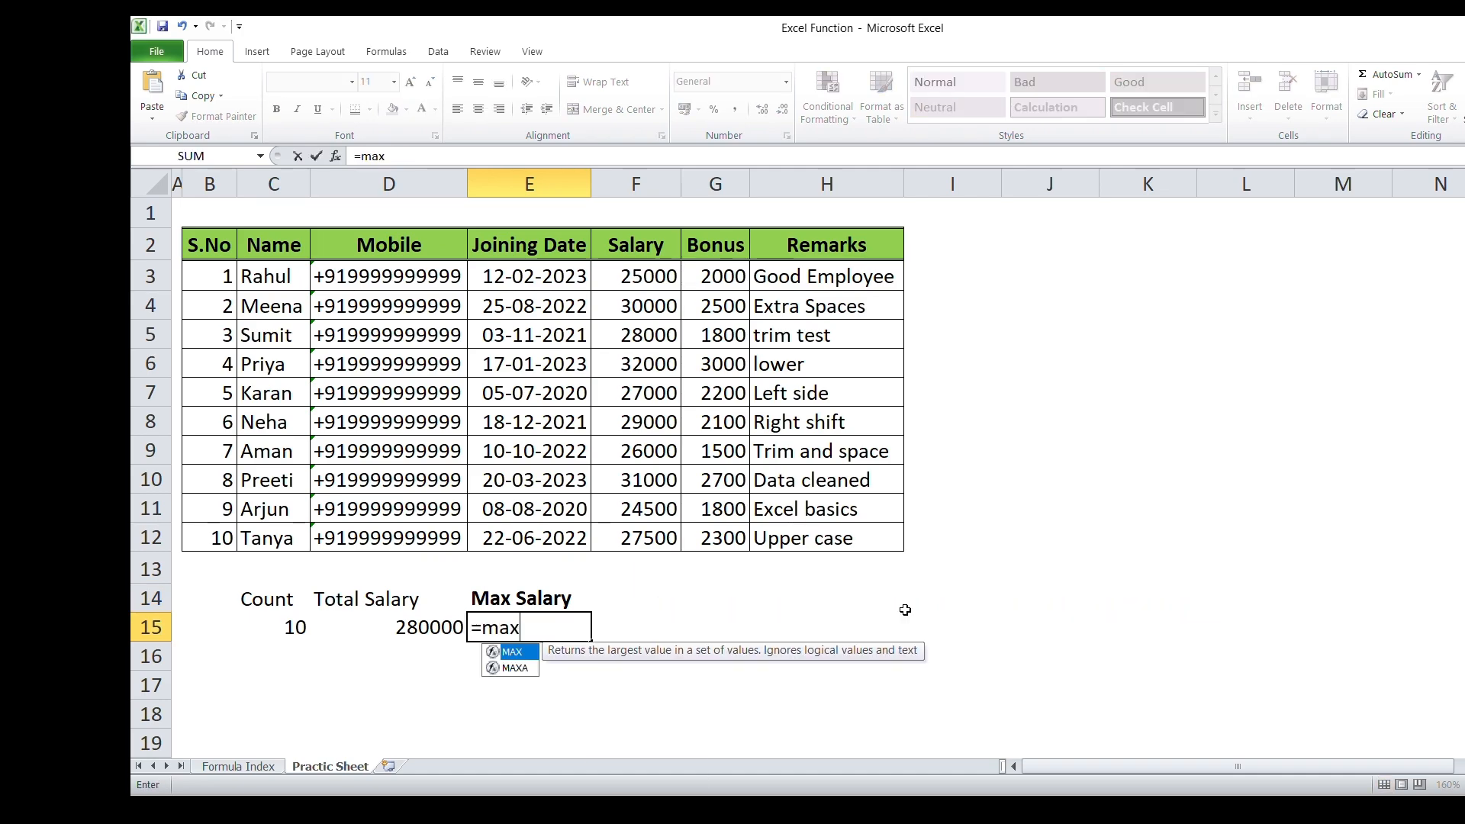
pyautogui.press('Tab')
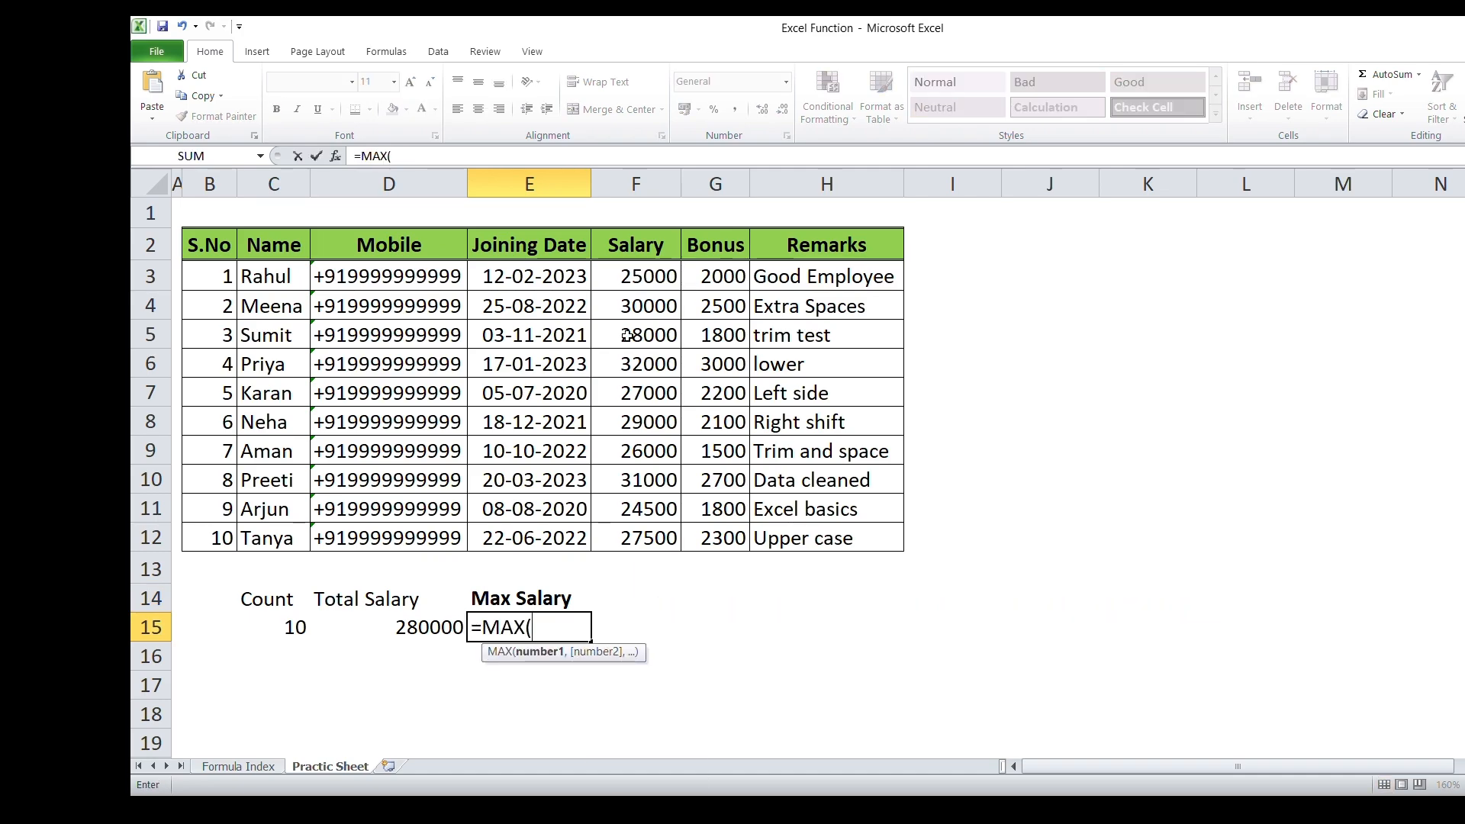
pyautogui.moveTo(652, 276); pyautogui.dragTo(656, 538)
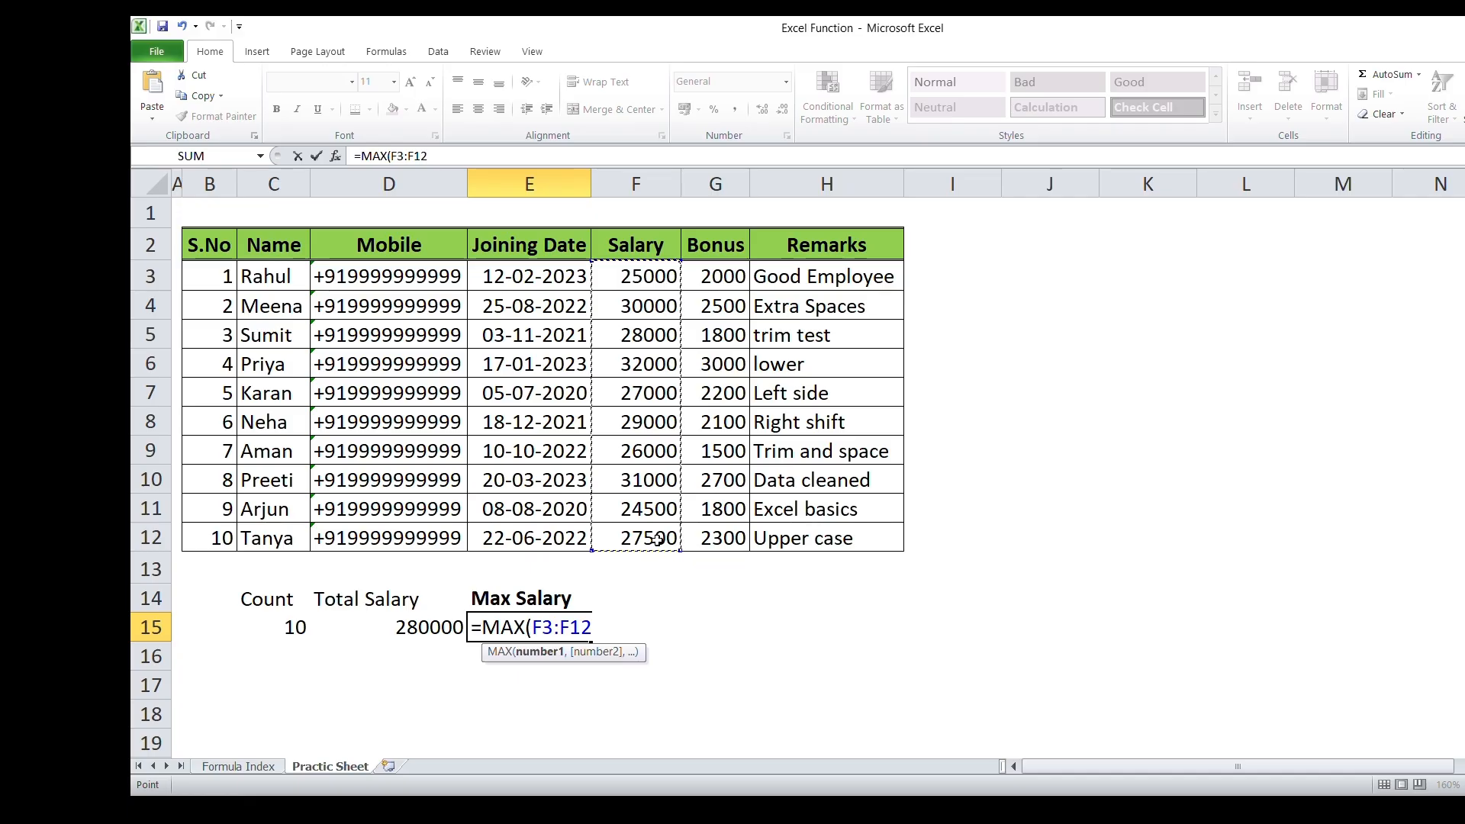
pyautogui.press('Return')
pyautogui.press('Up')
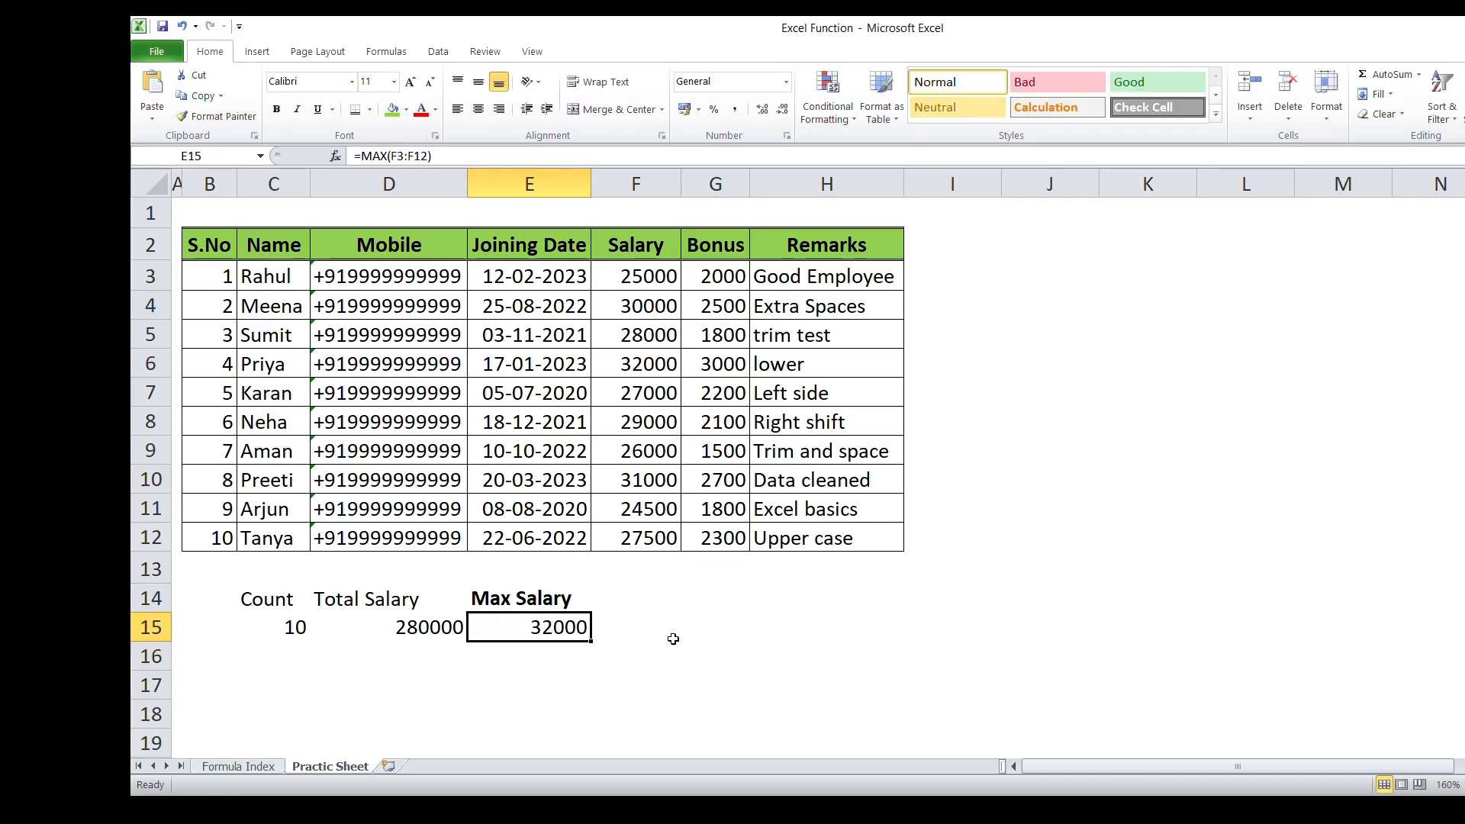
# - Label cell F14, beside the Max Salary heading, as Min Salary
pyautogui.click(633, 595)
pyautogui.write('Min')
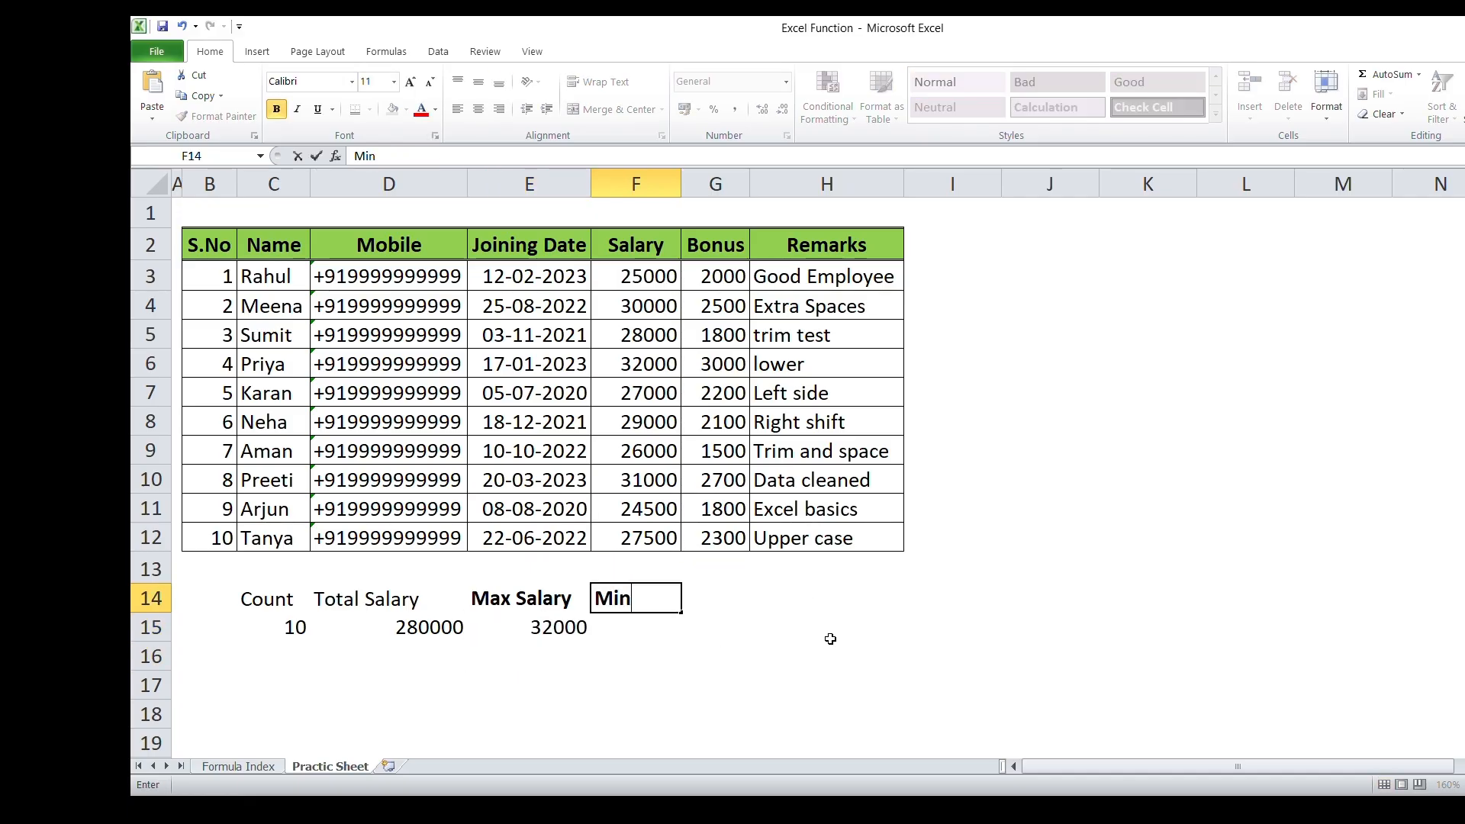
pyautogui.write(' Salary')
pyautogui.press('Return')
# - Find the lowest salary in cell F15 with the formula =MIN(F3:F12)
pyautogui.write('=min')
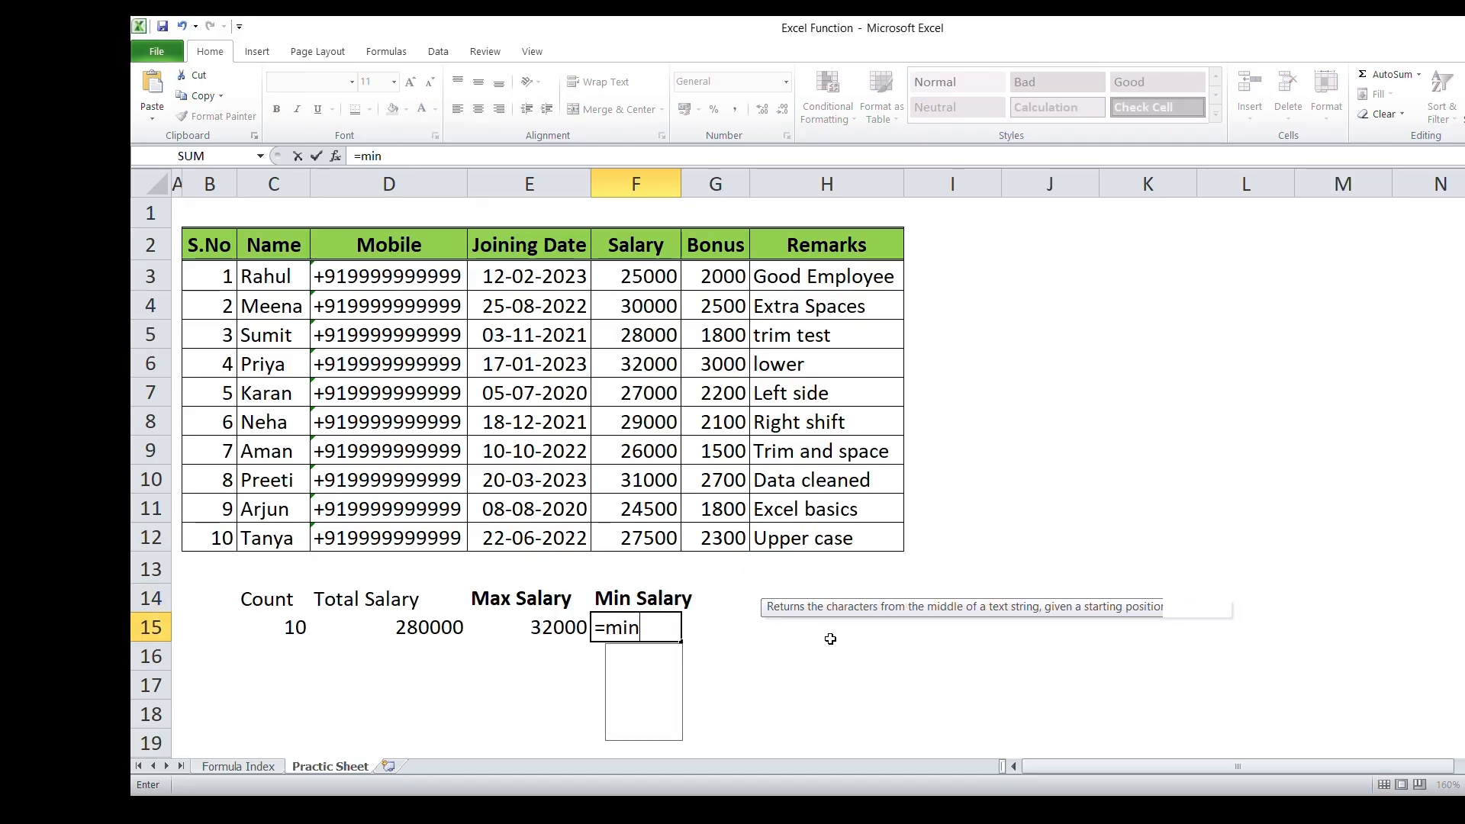
pyautogui.press('Tab')
pyautogui.moveTo(647, 276); pyautogui.dragTo(646, 537)
pyautogui.press('Return')
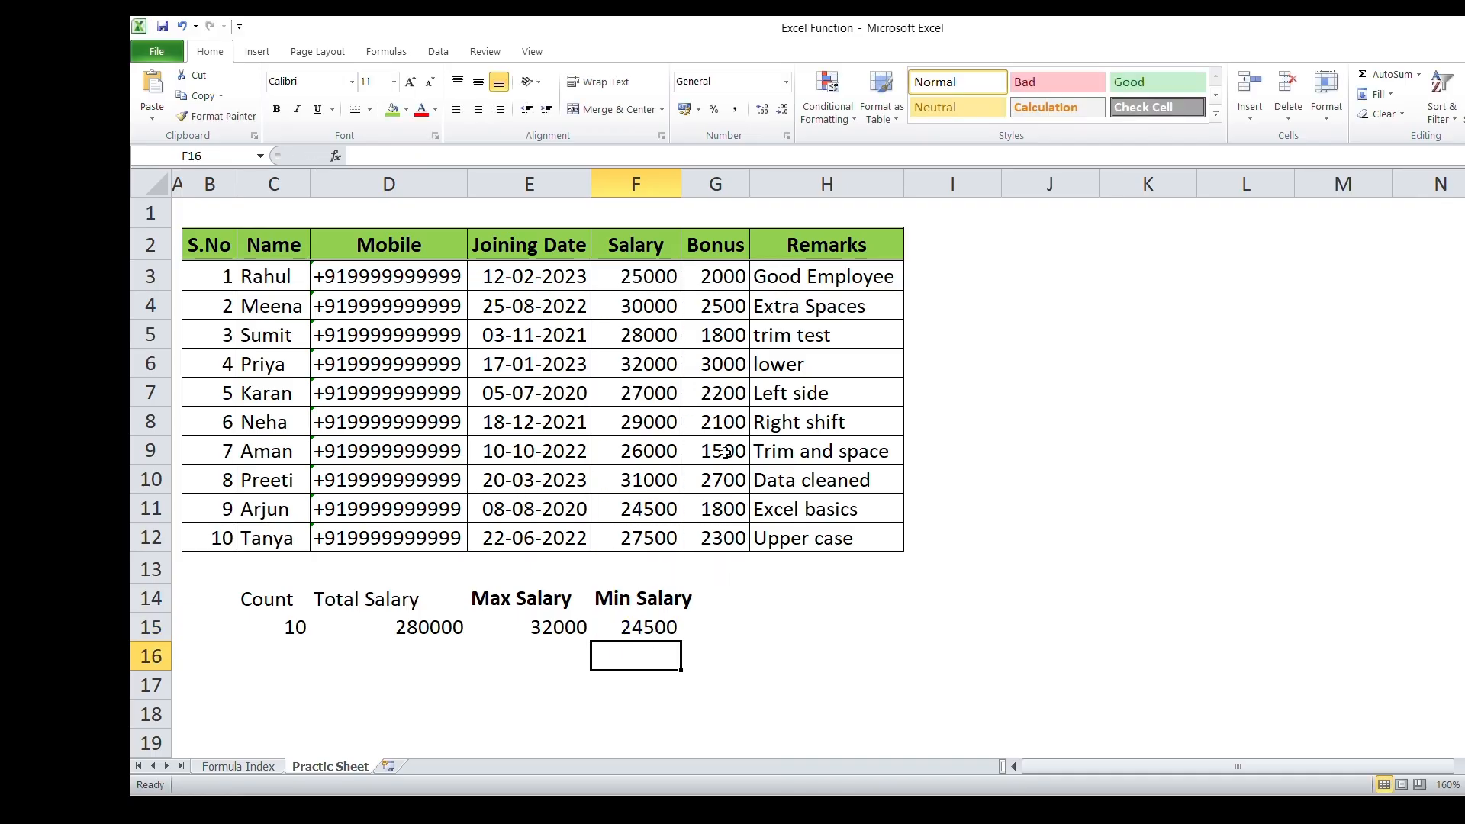
# - Label cell G14, beside the Min Salary heading, as Avarage Salary
pyautogui.click(721, 610)
pyautogui.write('A')
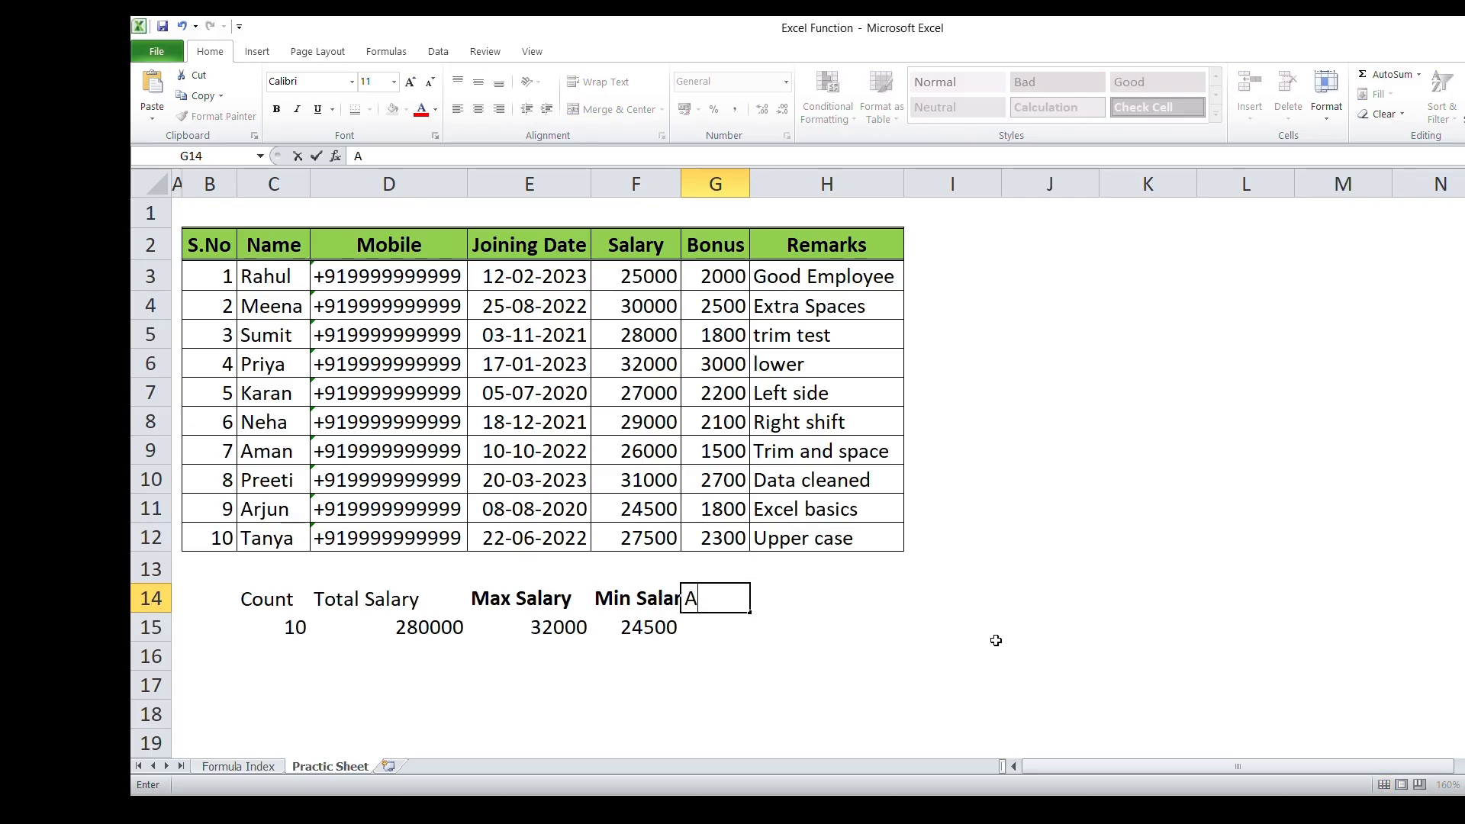
pyautogui.write('varage Salary')
pyautogui.press('Return')
pyautogui.write('=ave')
pyautogui.press('BackSpace')
pyautogui.write('rag')
pyautogui.hotkey('ctrl', 'Return')
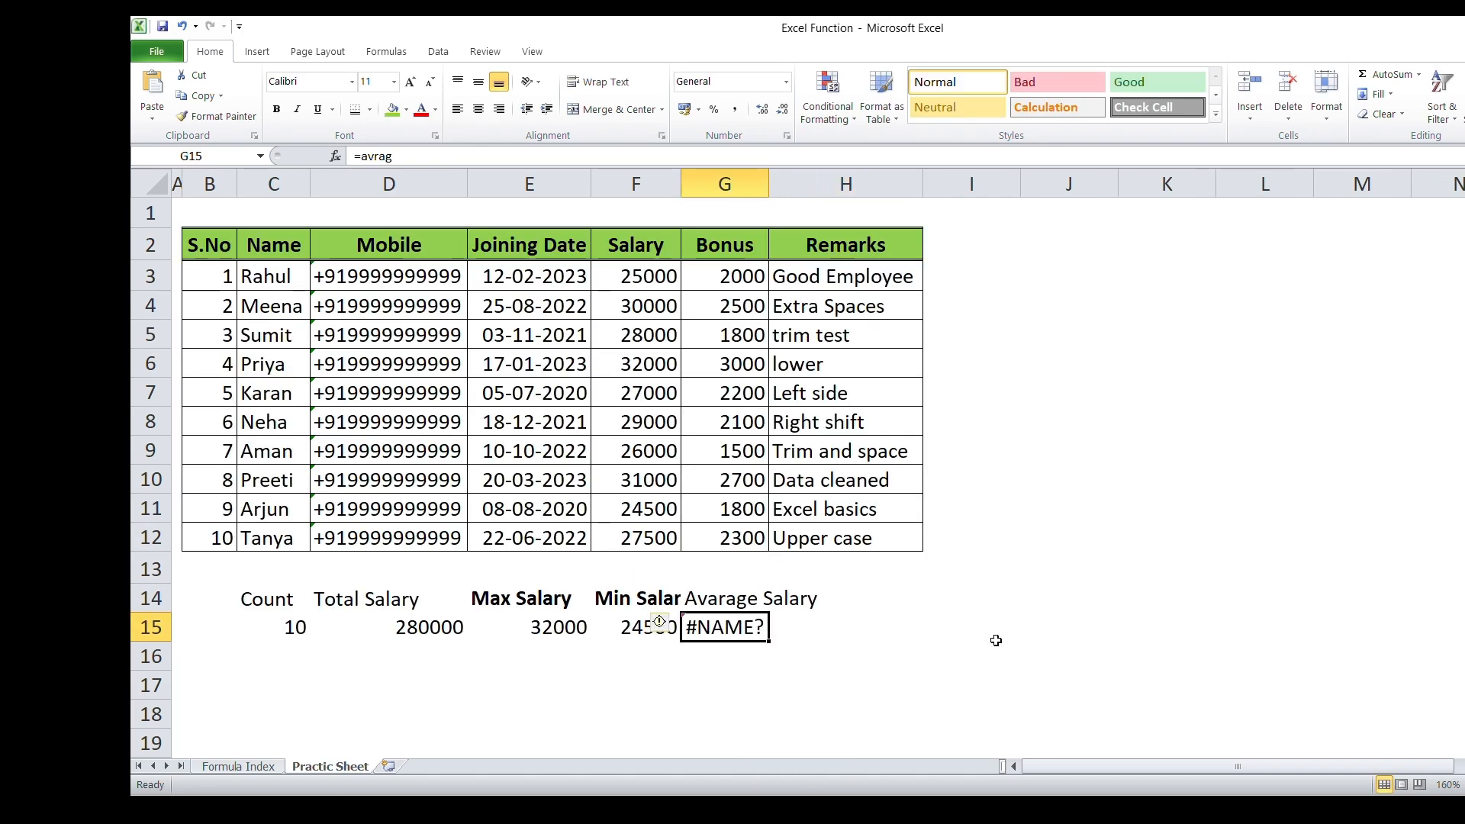
# - Calculate the average of the Bonus column in cell G15 with the formula =AVERAGE(G3:G12)
pyautogui.write('=averag')
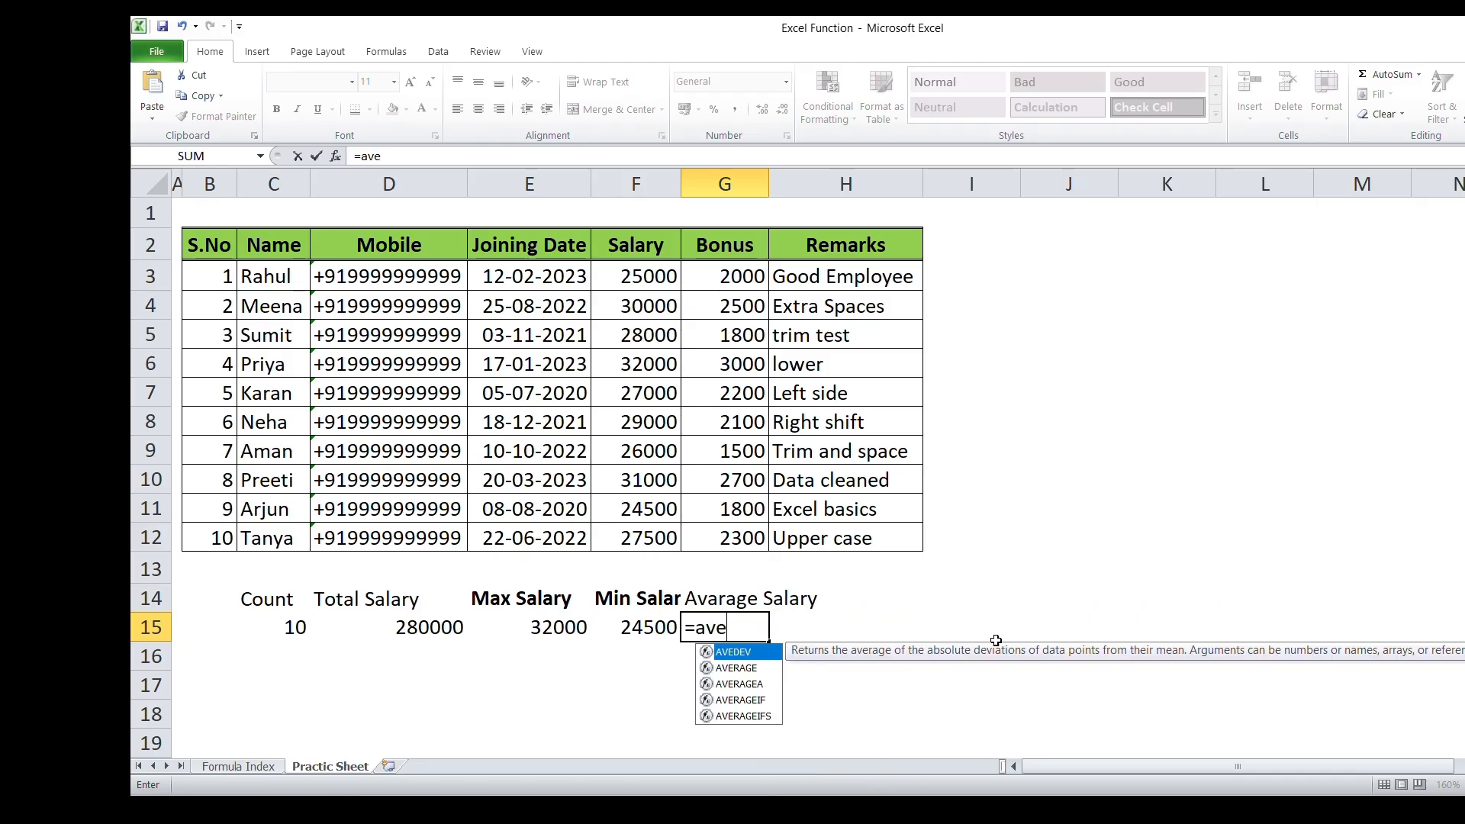
pyautogui.press('Tab')
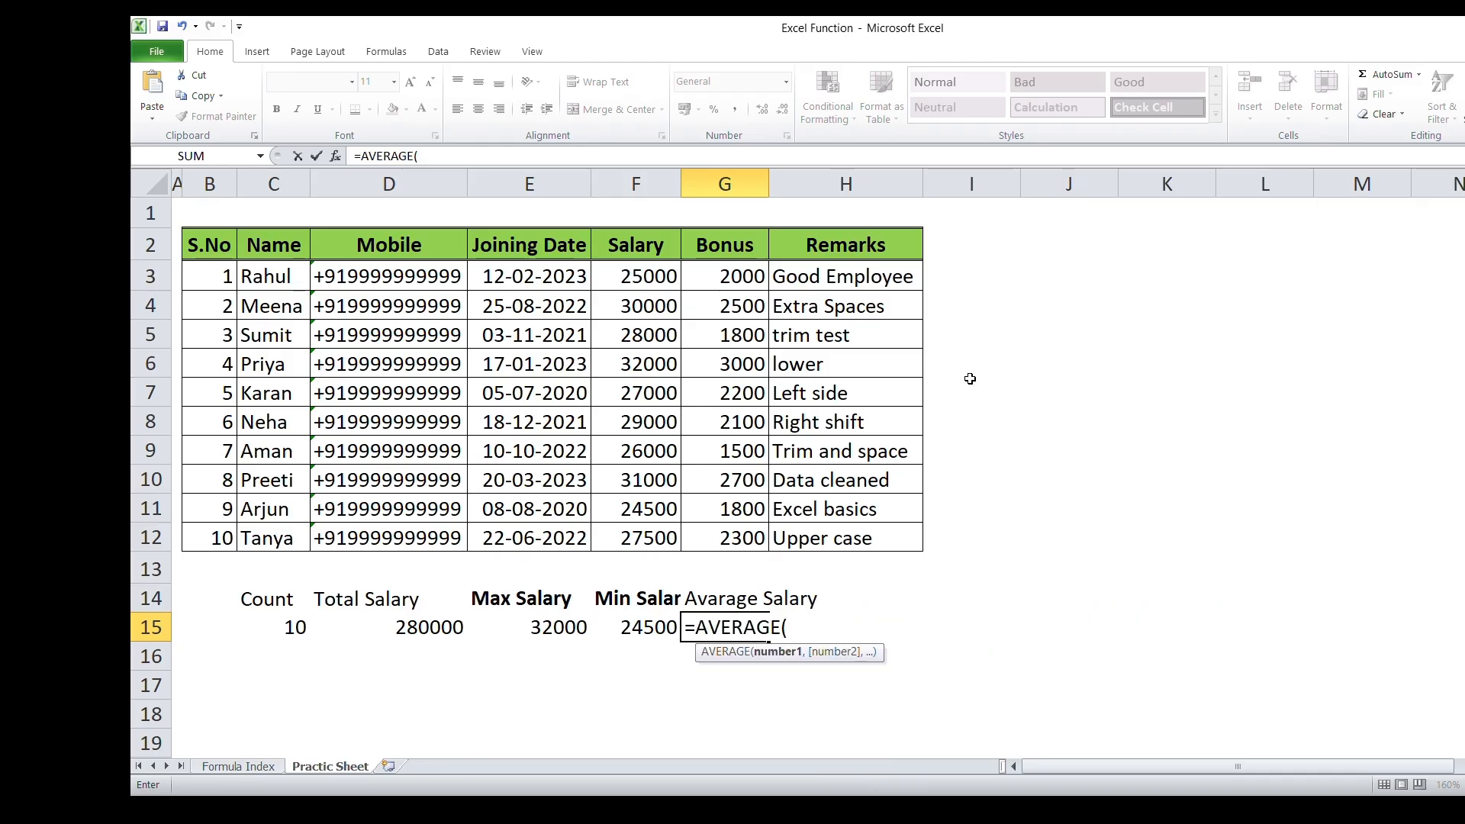
pyautogui.moveTo(729, 277); pyautogui.dragTo(742, 540)
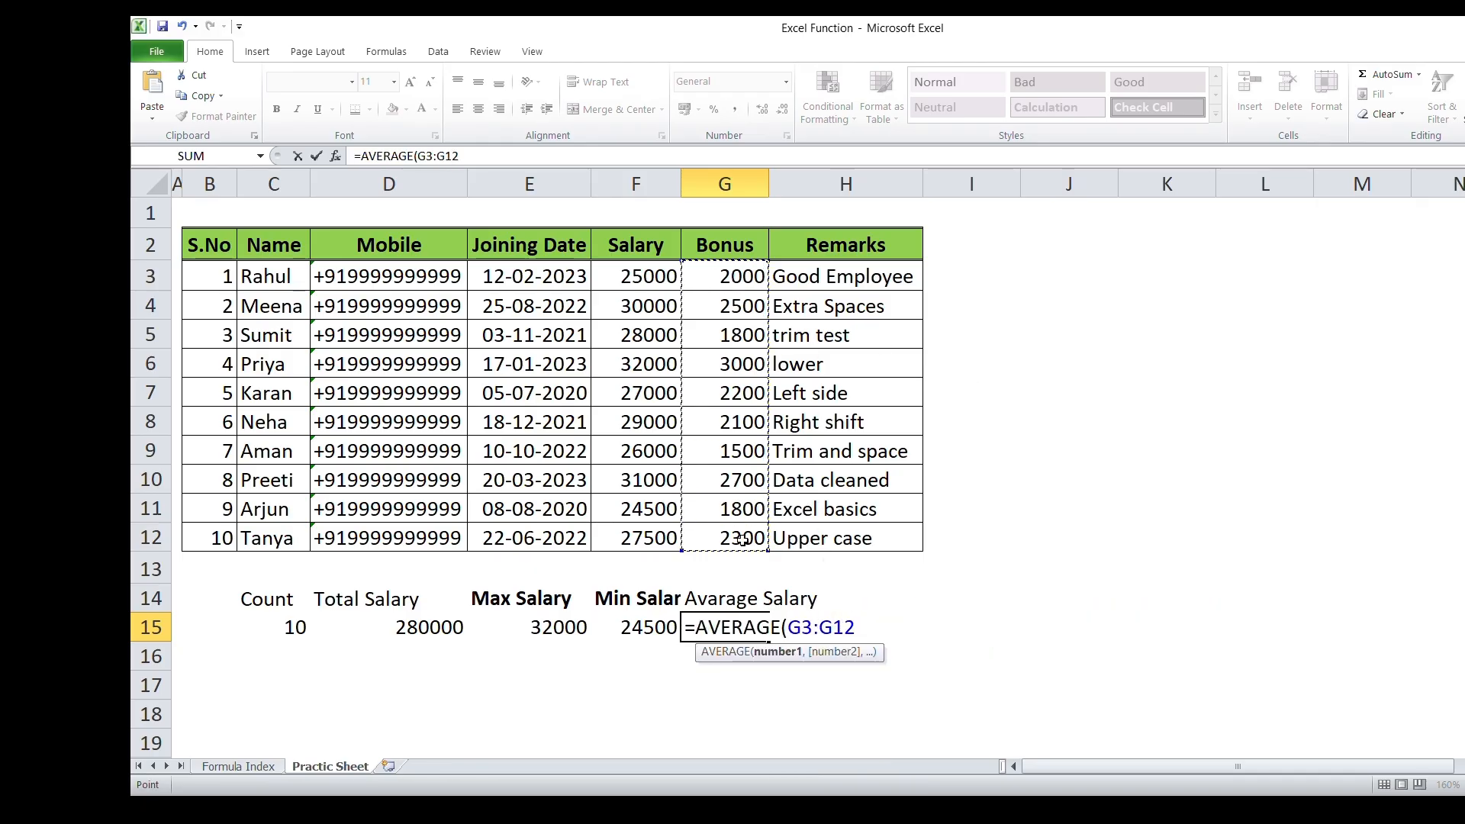
pyautogui.press('Return')
# - Make the summary headings in C14:G14 bold
pyautogui.moveTo(275, 607); pyautogui.dragTo(712, 587)
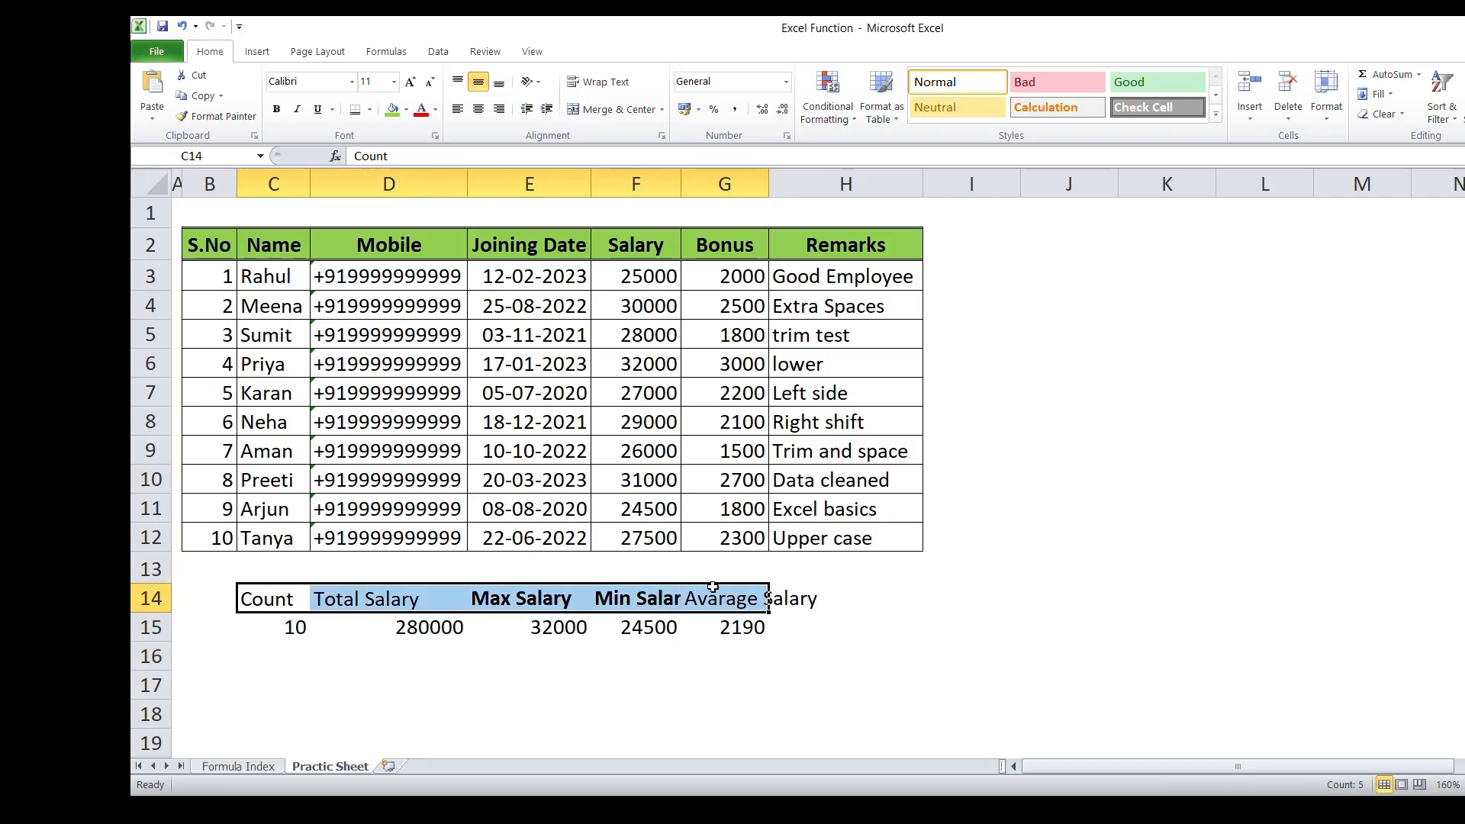
pyautogui.click(277, 108)
pyautogui.click(336, 658)
# - Apply all borders to the summary range C14:H15
pyautogui.moveTo(276, 634); pyautogui.dragTo(877, 598)
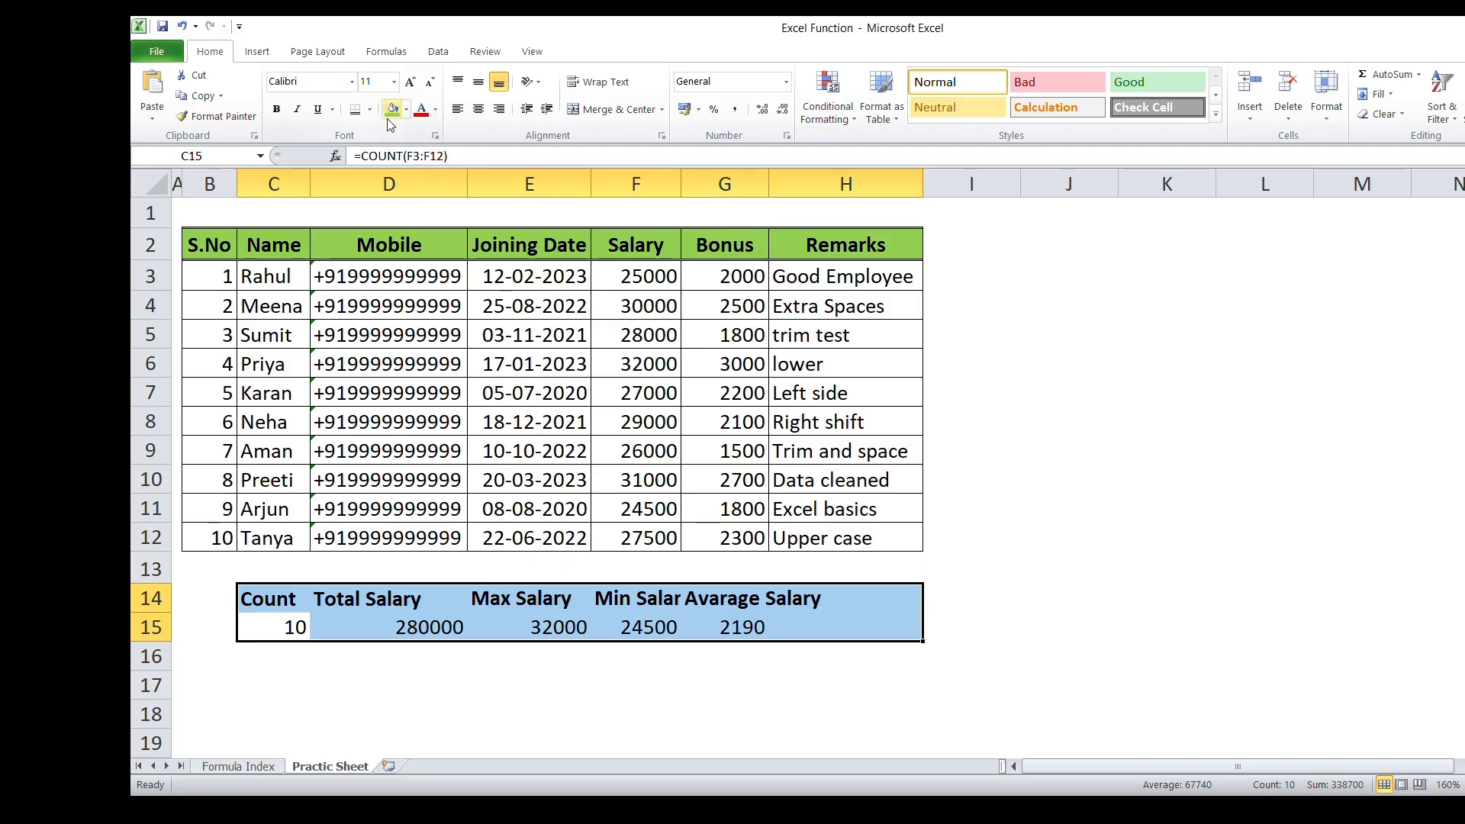
pyautogui.click(369, 109)
pyautogui.click(398, 258)
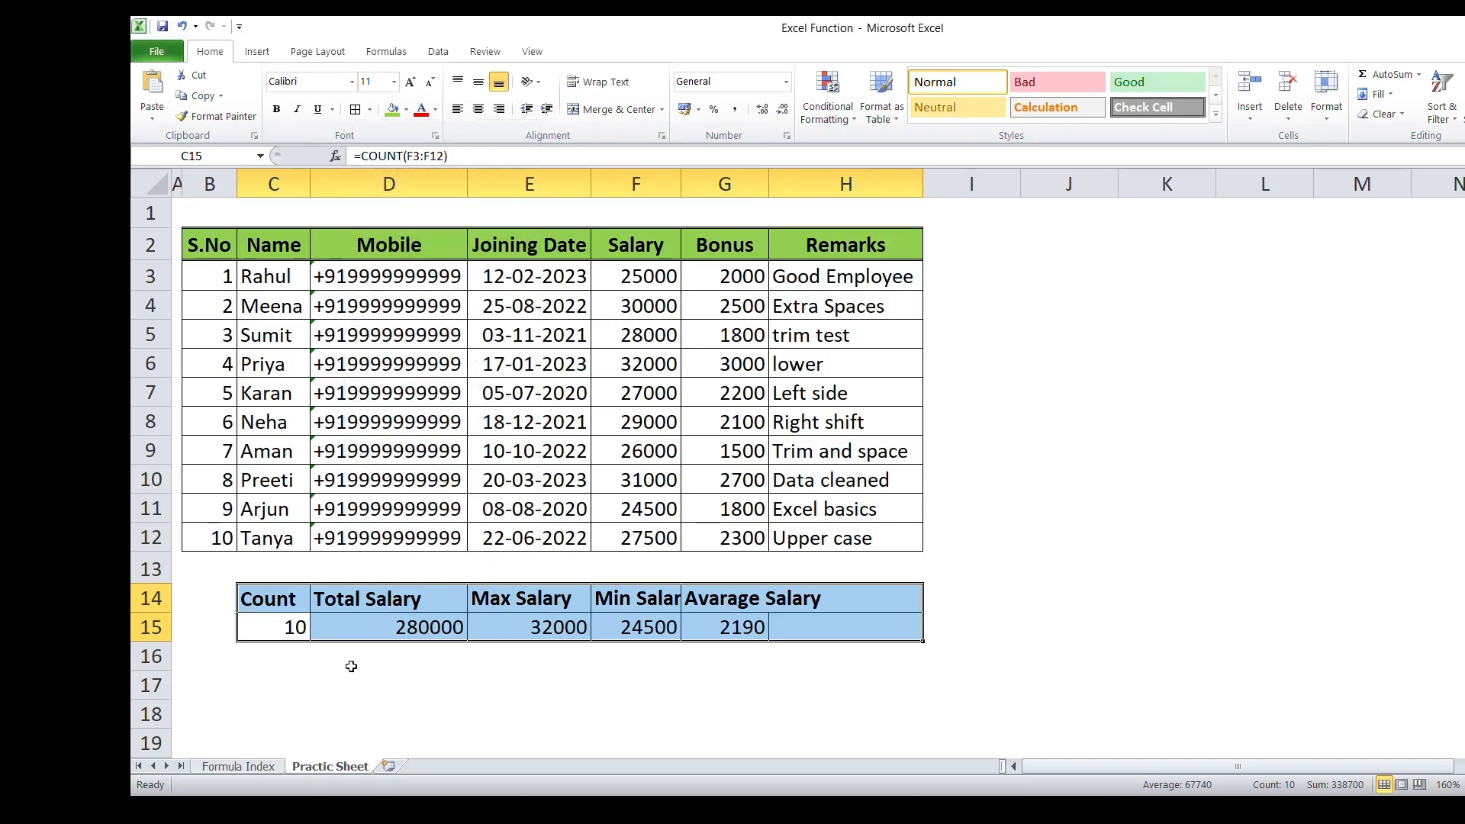
pyautogui.click(382, 684)
# - Review the summary formulas in cells C15 through G15 one by one
pyautogui.click(262, 635)
pyautogui.click(378, 634)
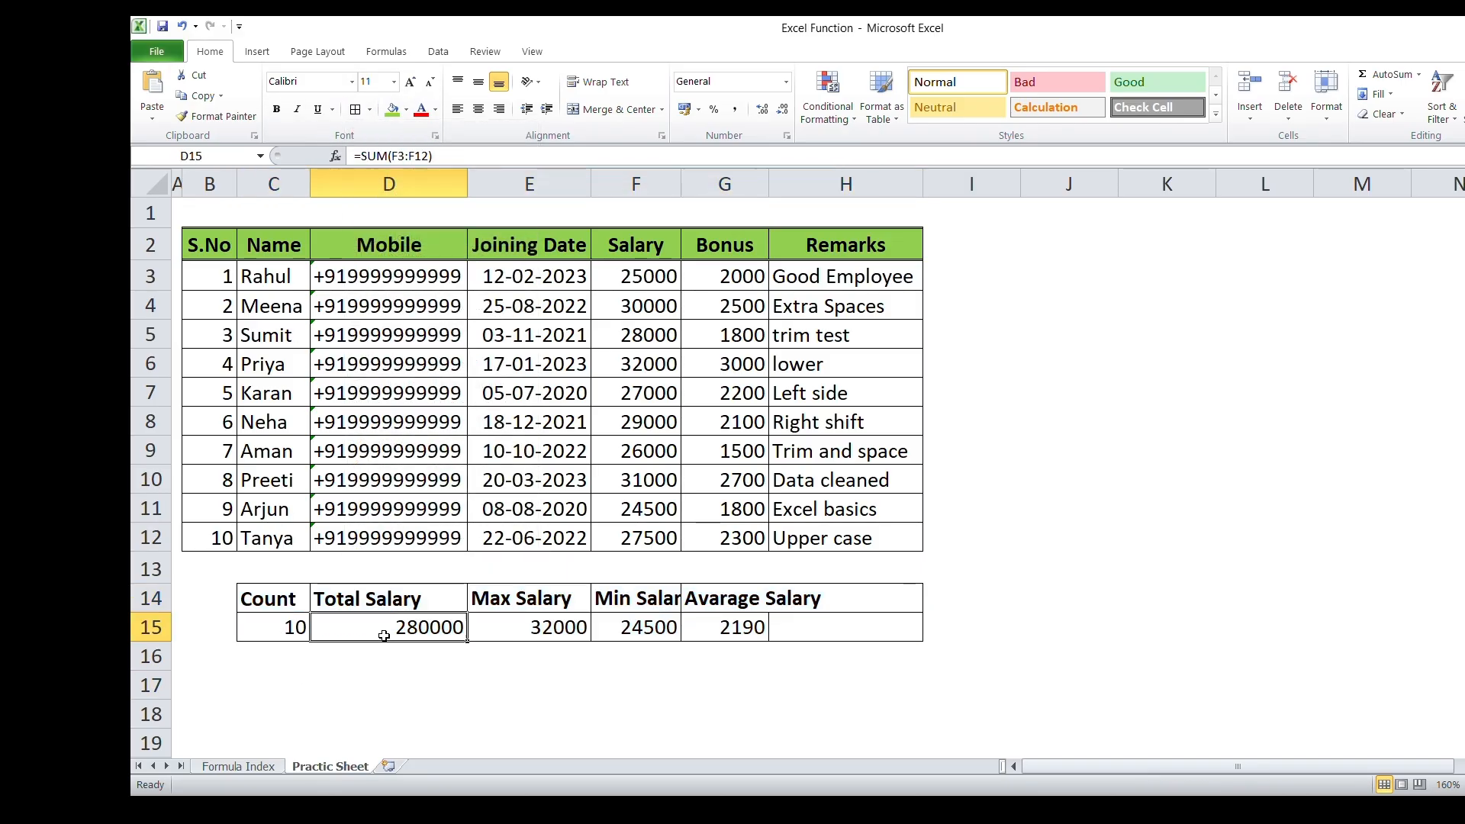
pyautogui.click(511, 628)
pyautogui.click(611, 631)
pyautogui.click(729, 633)
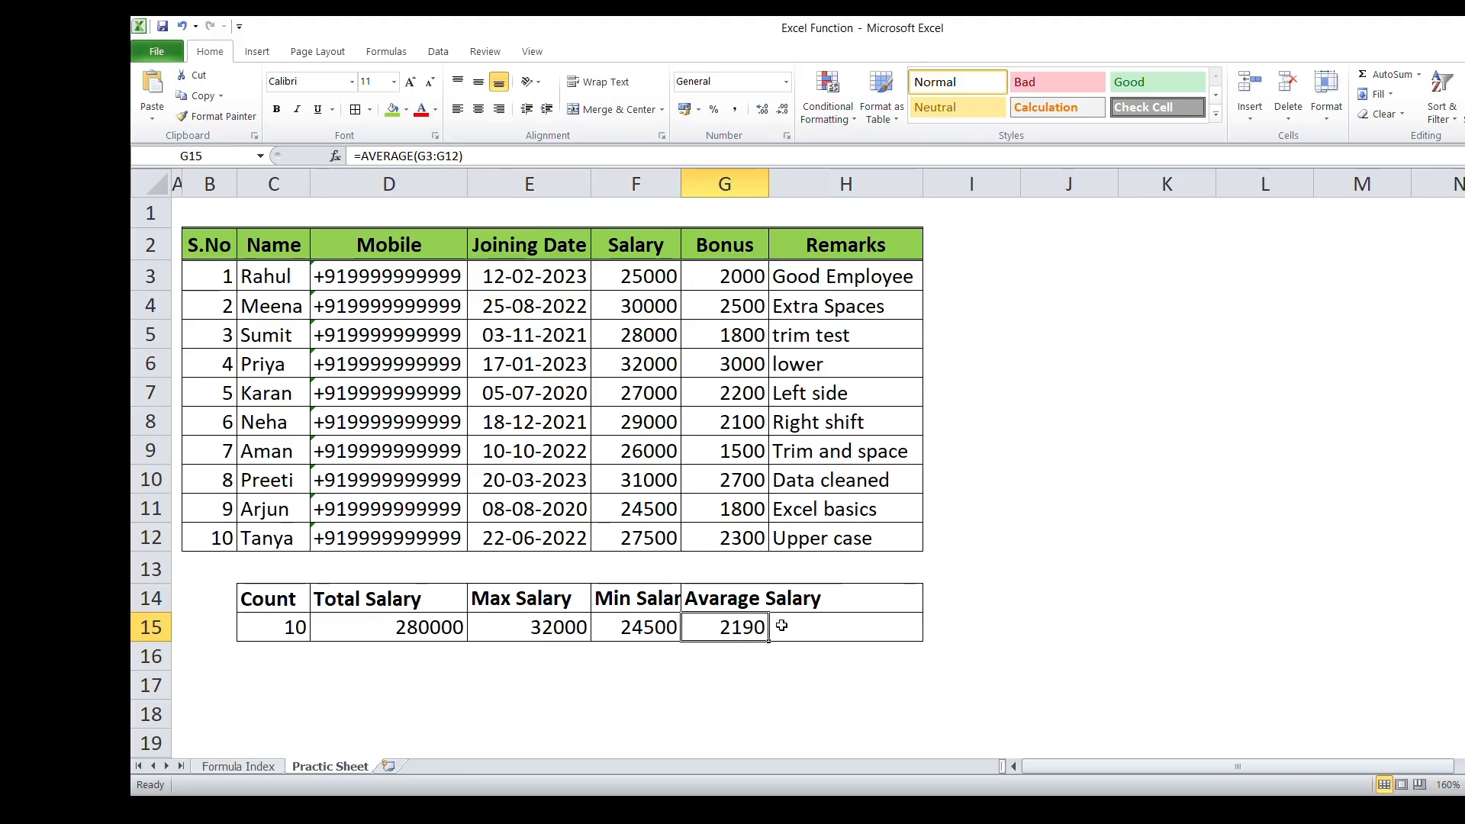
# - Delete rows 14 and 15 to remove the summary below the employee table
pyautogui.moveTo(153, 599); pyautogui.dragTo(197, 638)
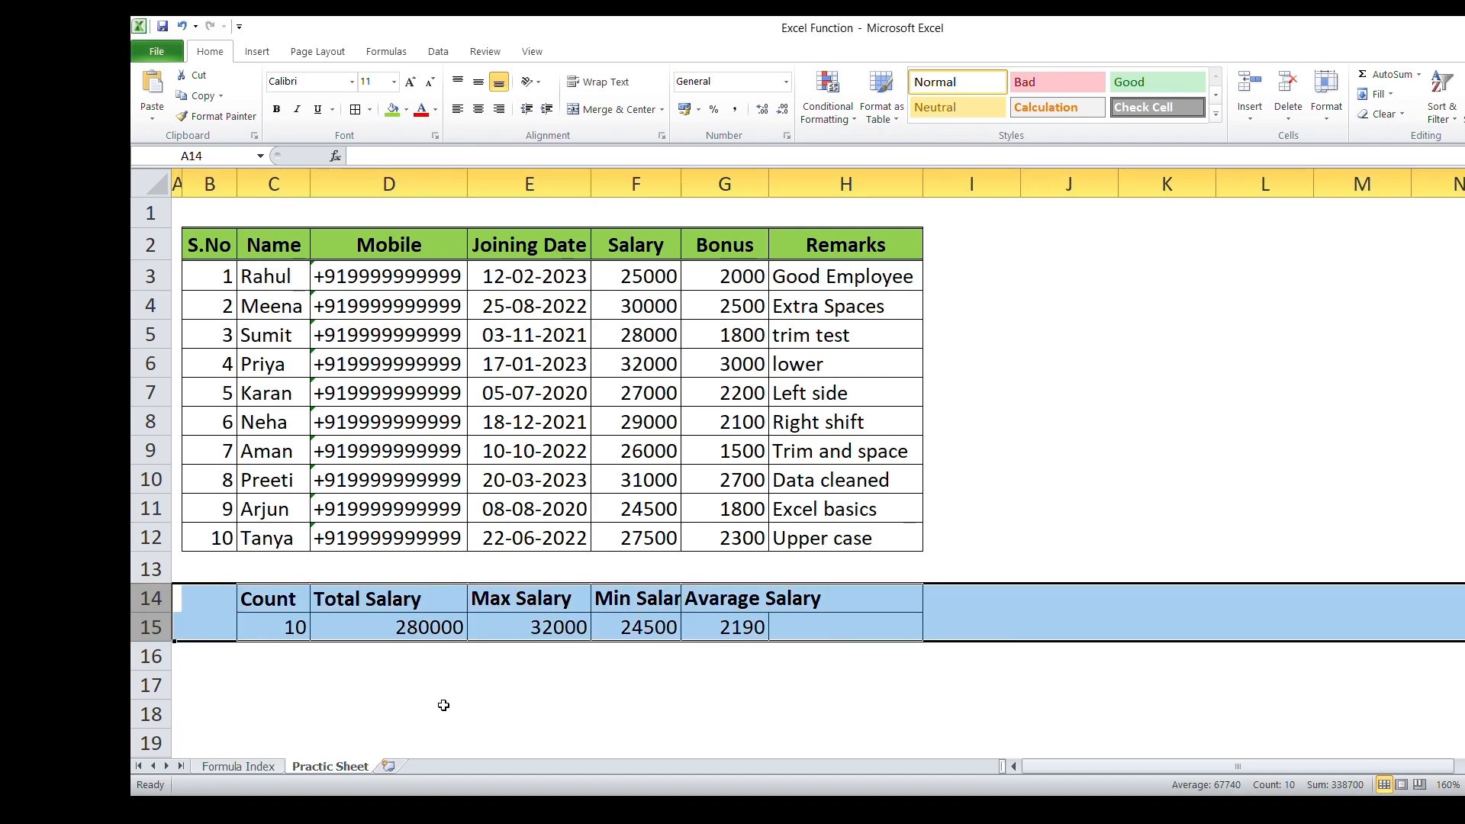
pyautogui.hotkey('ctrl', '-')
pyautogui.click(556, 290)
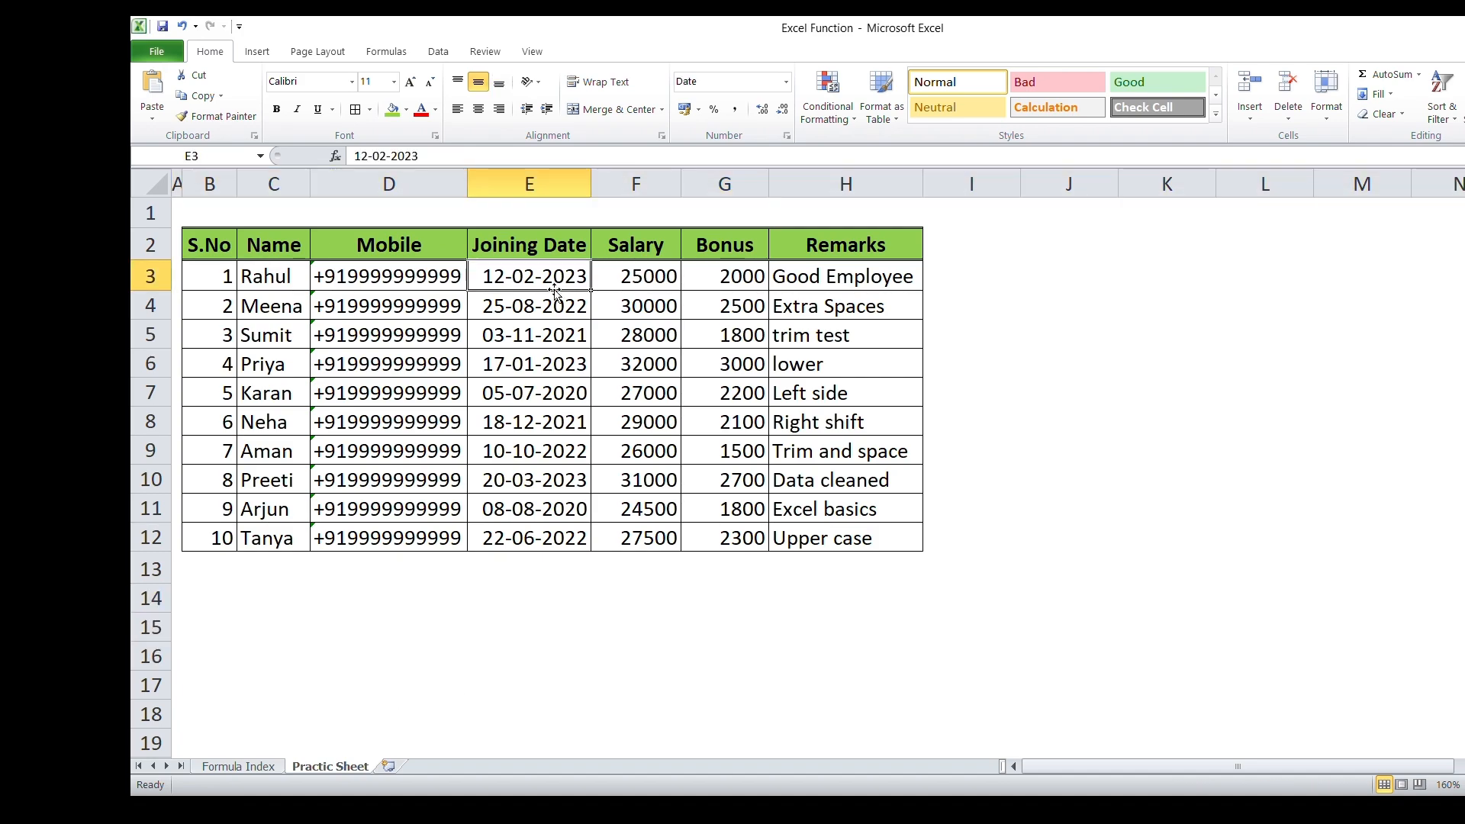
# - Check the DATE & TIME function list on the Formula Index sheet and return to the Practic Sheet
pyautogui.click(241, 766)
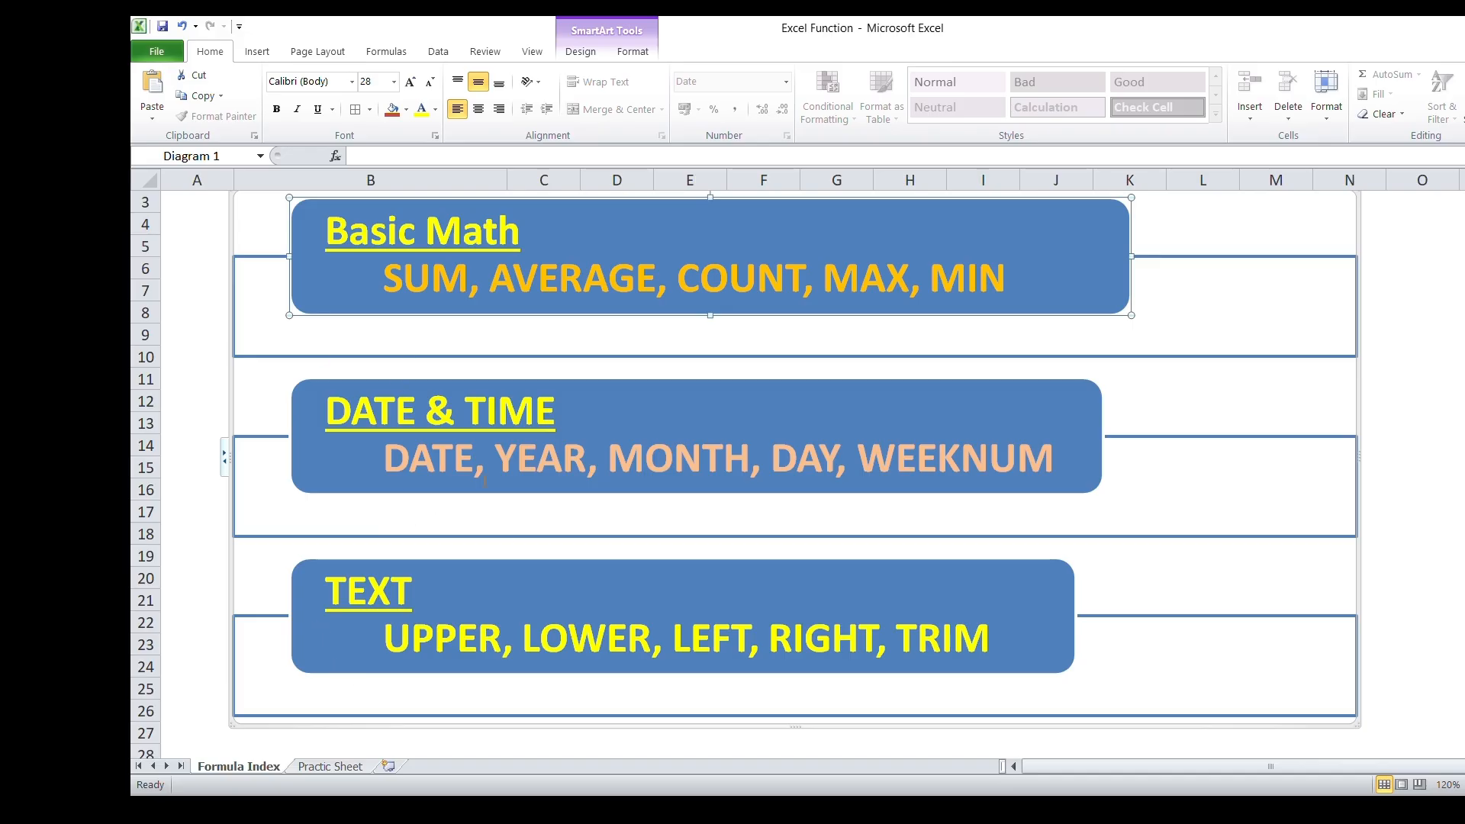
pyautogui.click(328, 766)
pyautogui.click(497, 592)
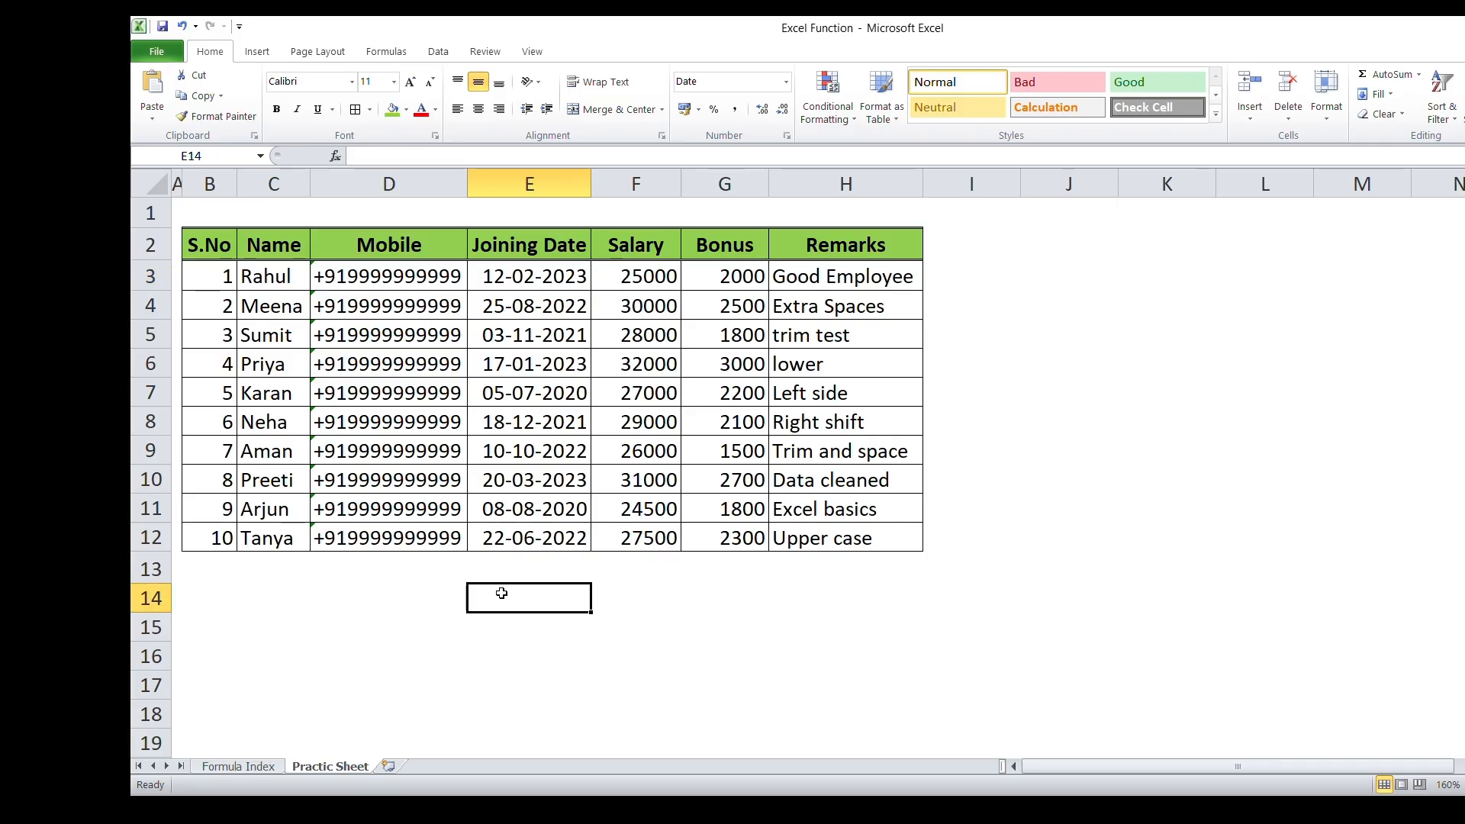
pyautogui.click(382, 569)
# - Copy the Joining Date column E2:E12 to I2 beside Remarks and fit column I to its contents
pyautogui.moveTo(503, 252); pyautogui.dragTo(523, 536)
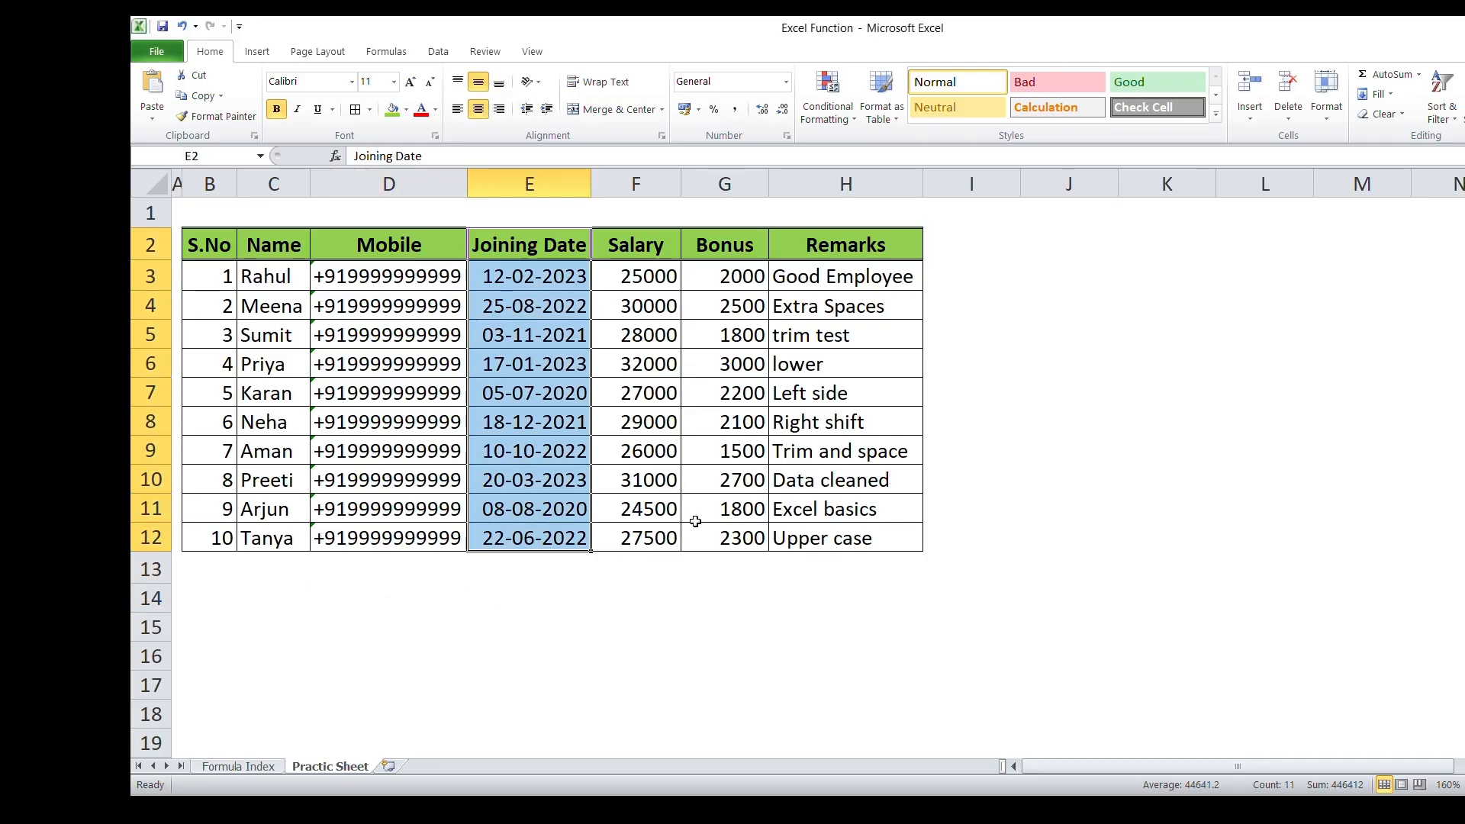
pyautogui.hotkey('ctrl', 'c')
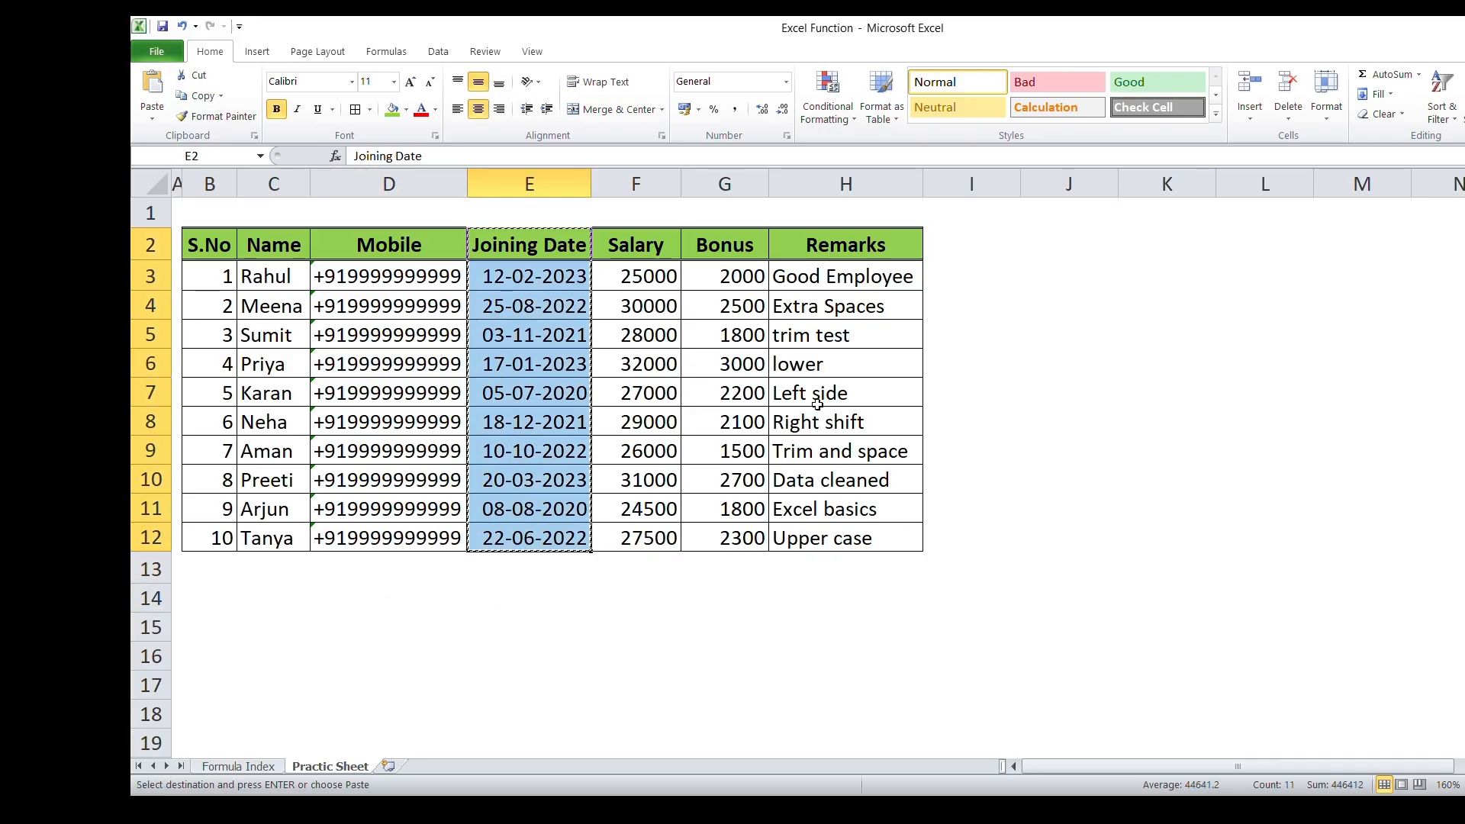
pyautogui.click(974, 243)
pyautogui.hotkey('ctrl', 'v')
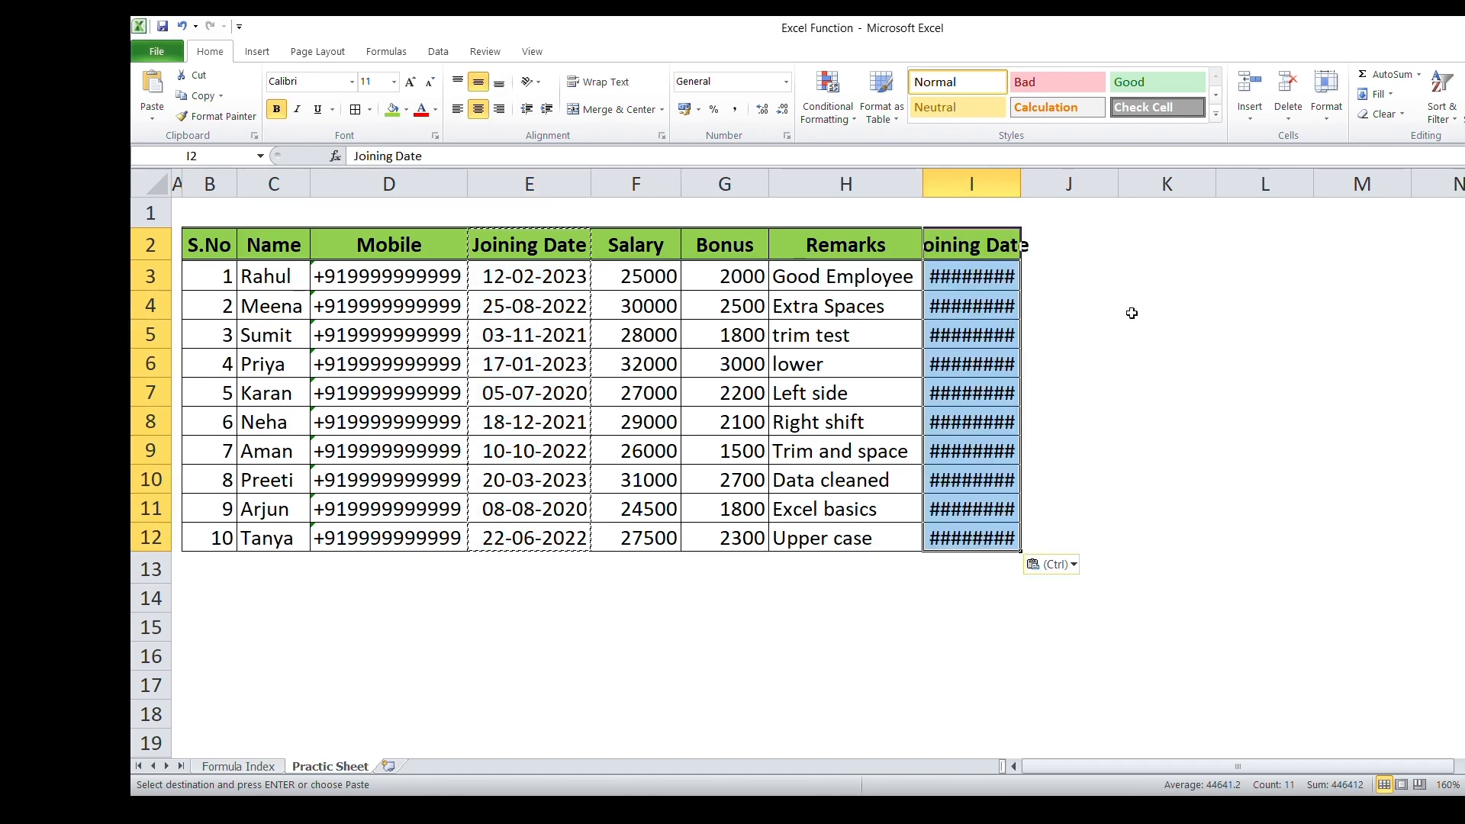
pyautogui.doubleClick(1021, 184)
pyautogui.click(1192, 420)
# - Split the copied dates in column I into separate columns with Text to Columns, delimited by a hyphen
pyautogui.moveTo(983, 242); pyautogui.dragTo(1001, 538)
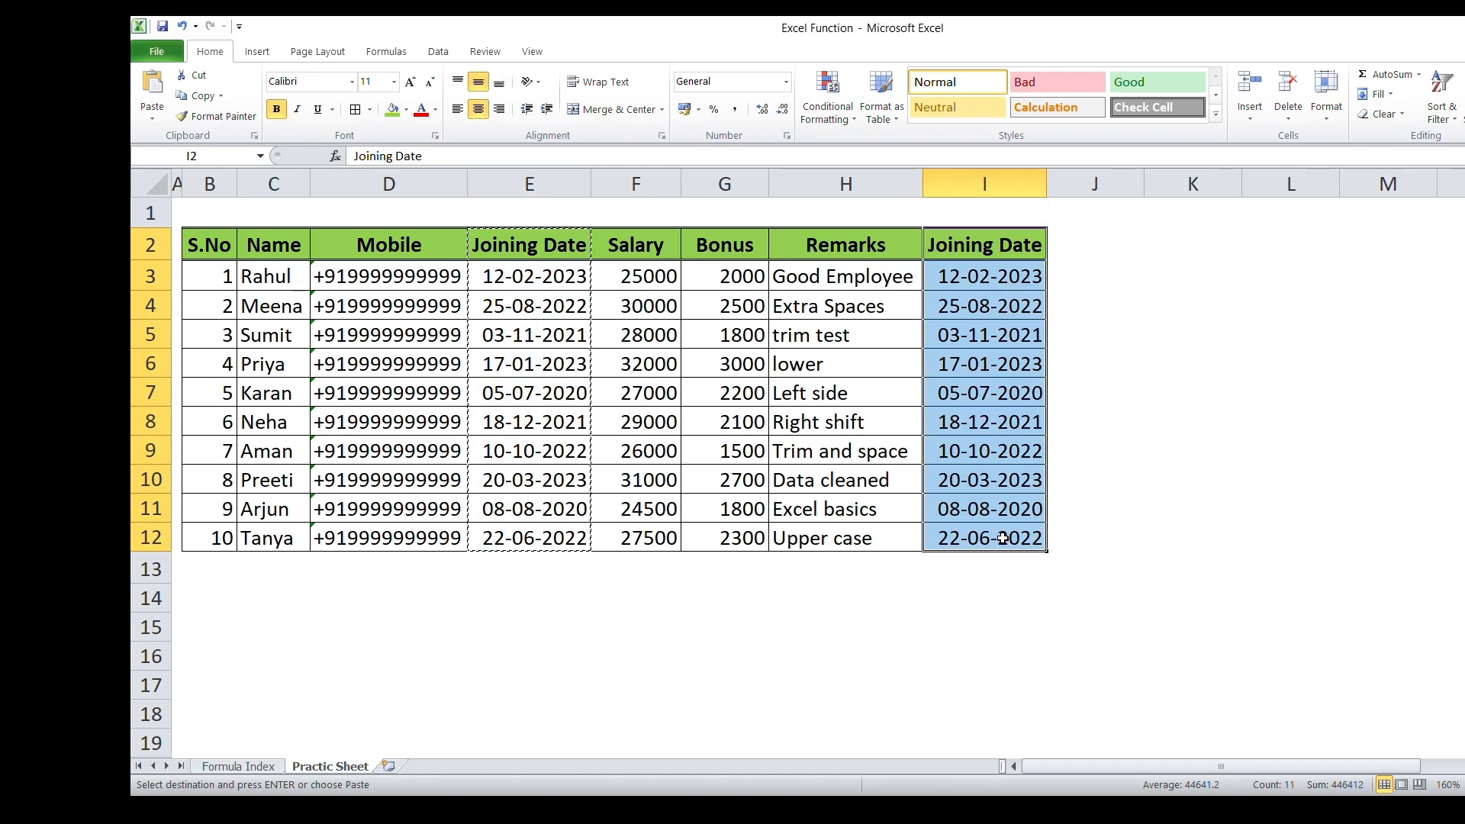
pyautogui.click(973, 184)
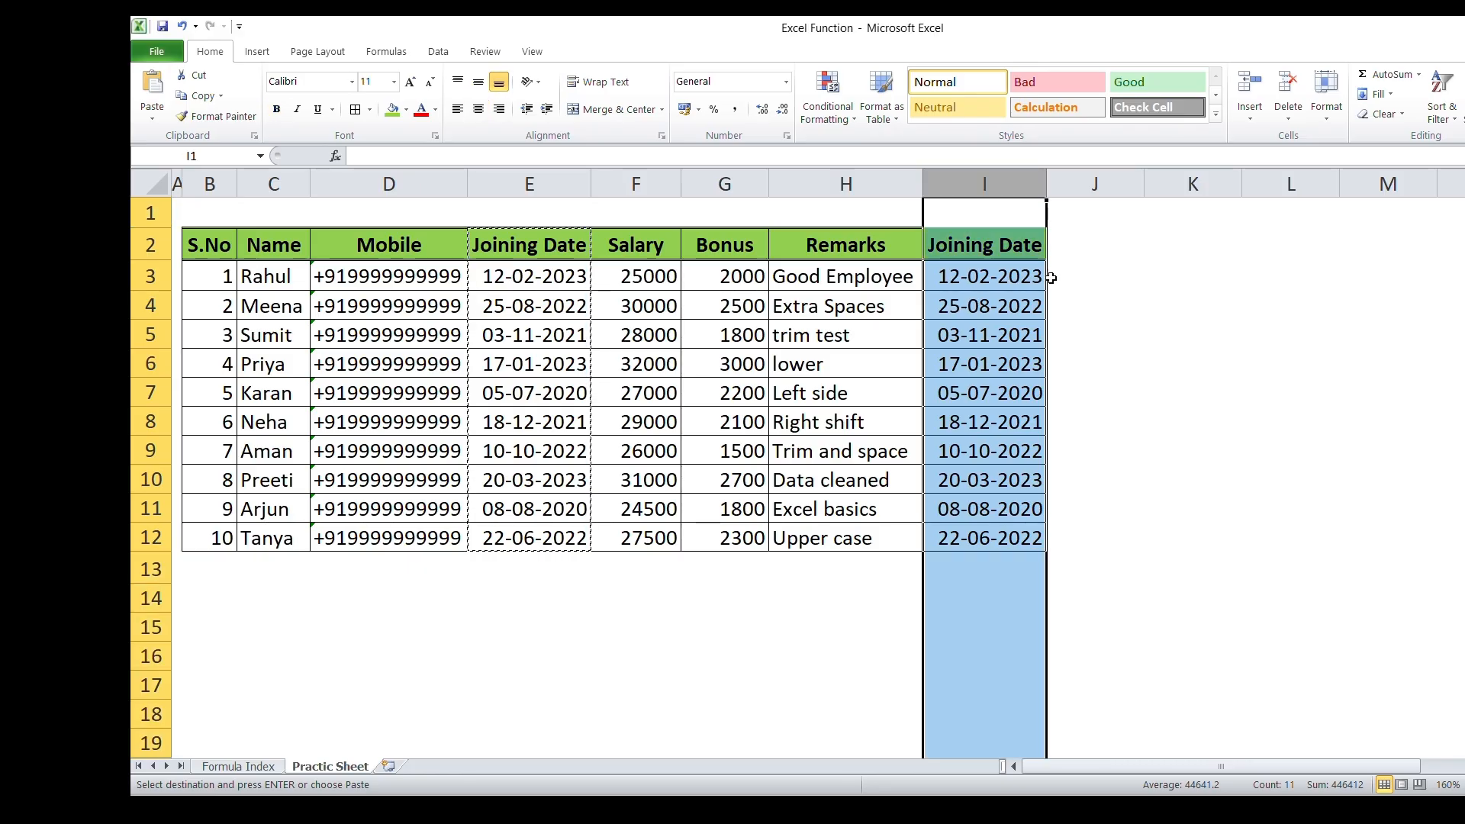
pyautogui.click(438, 51)
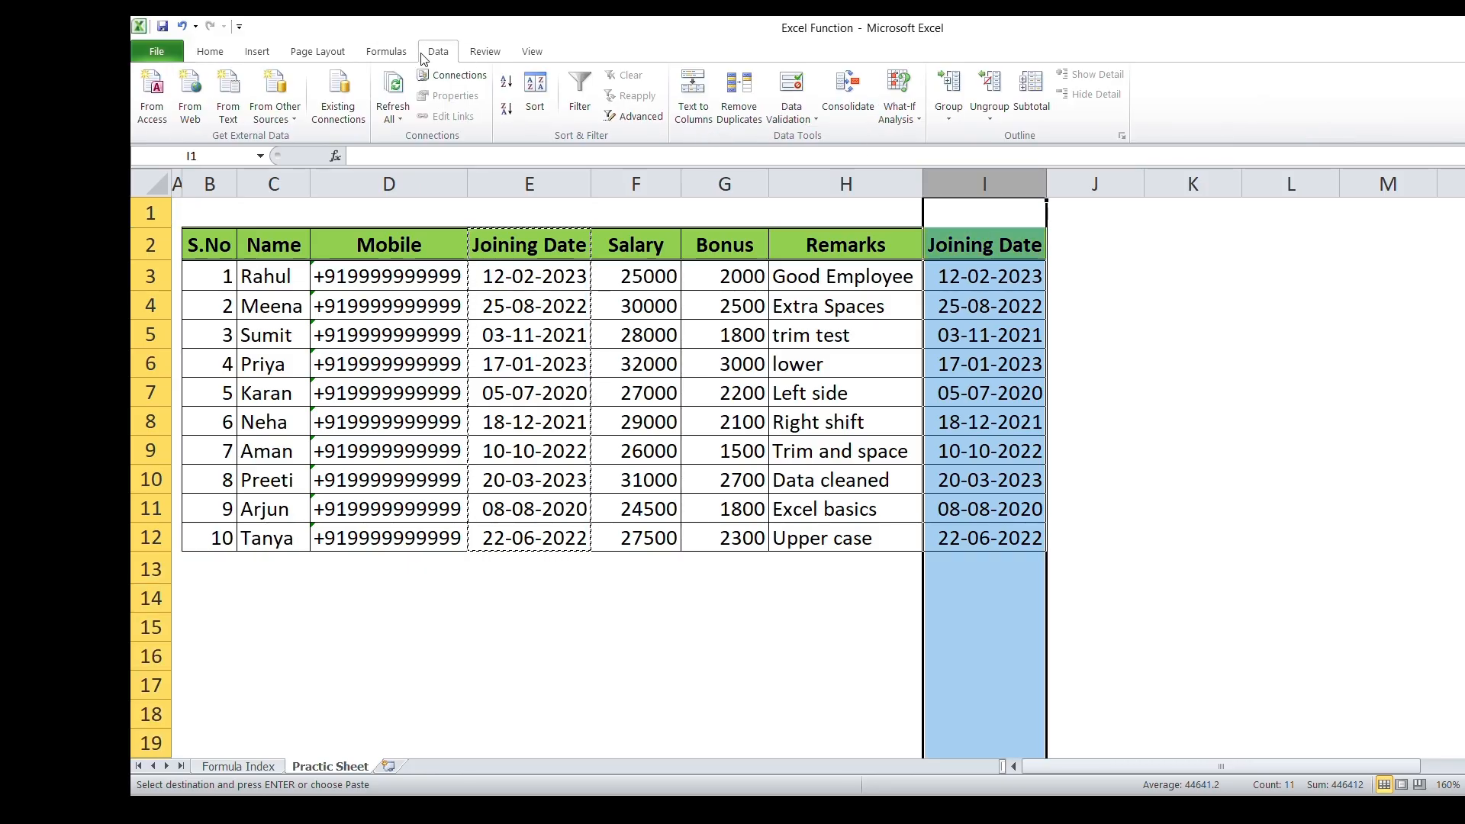
pyautogui.click(687, 91)
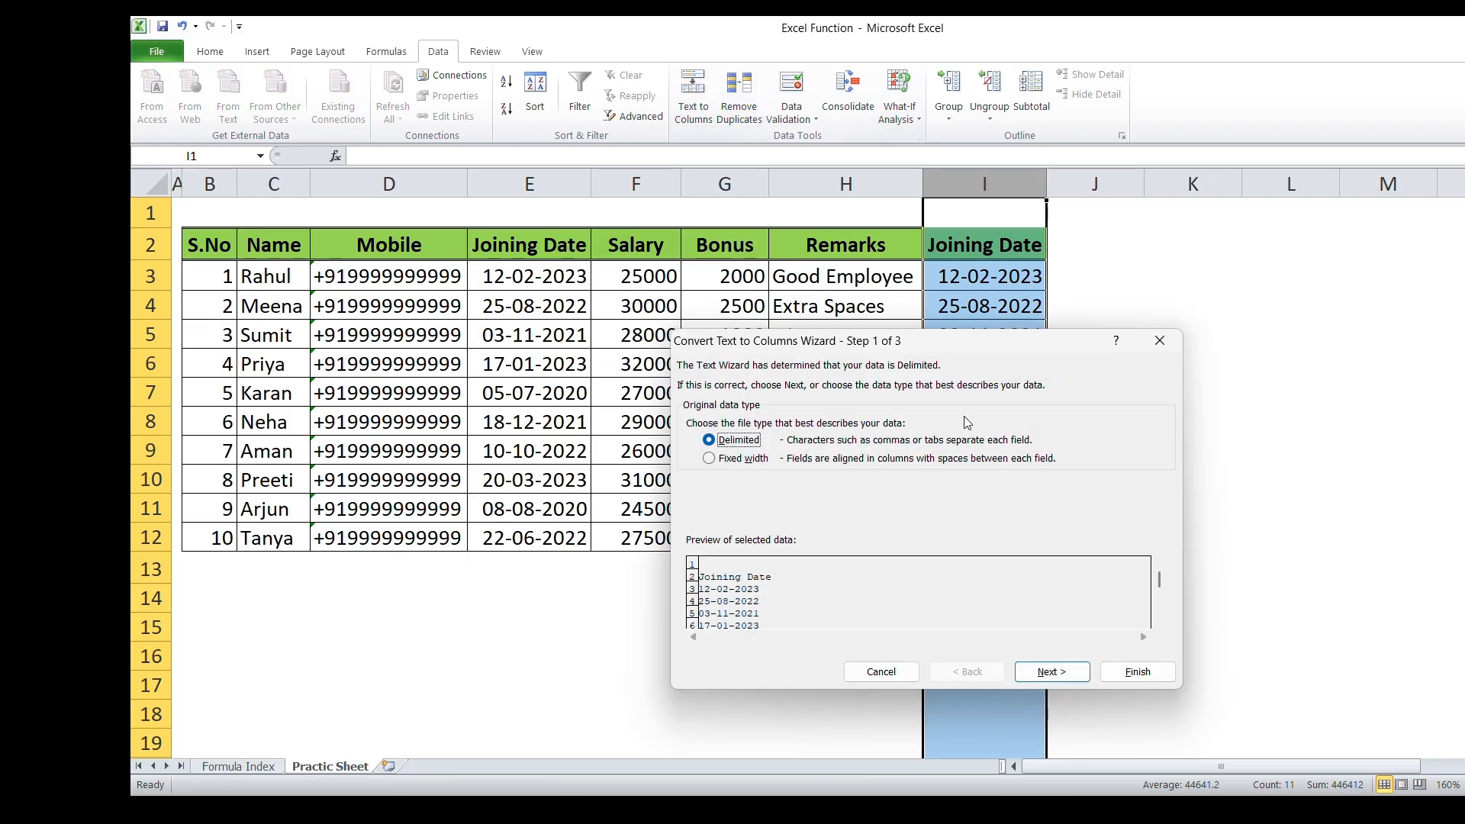
pyautogui.click(1039, 671)
pyautogui.click(760, 493)
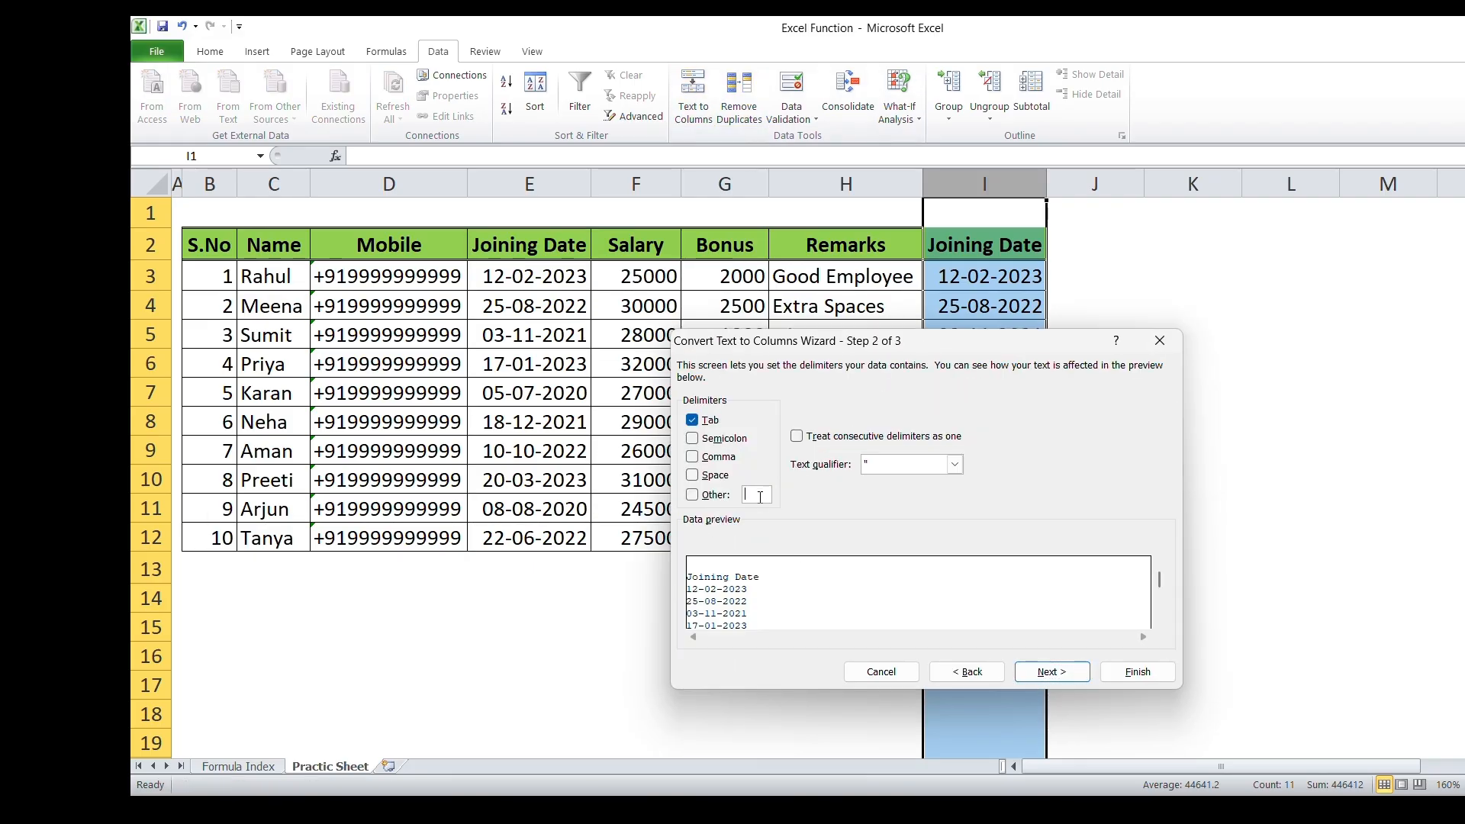
pyautogui.write('-')
pyautogui.click(1051, 671)
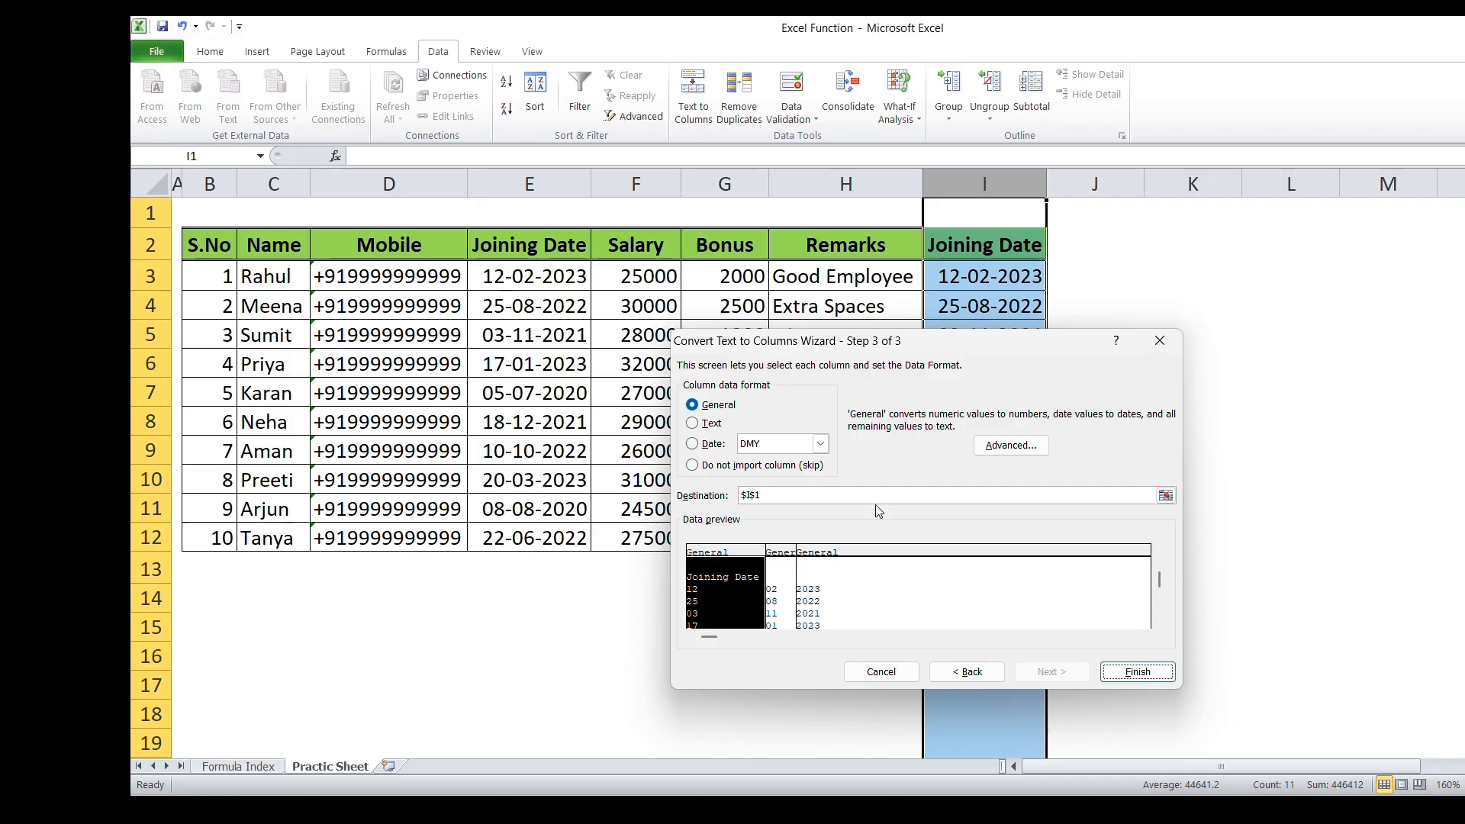
pyautogui.click(1120, 669)
pyautogui.click(1178, 302)
# - Copy the general number format of cell J3 onto the day values in I3:I12
pyautogui.moveTo(1021, 281); pyautogui.dragTo(1002, 534)
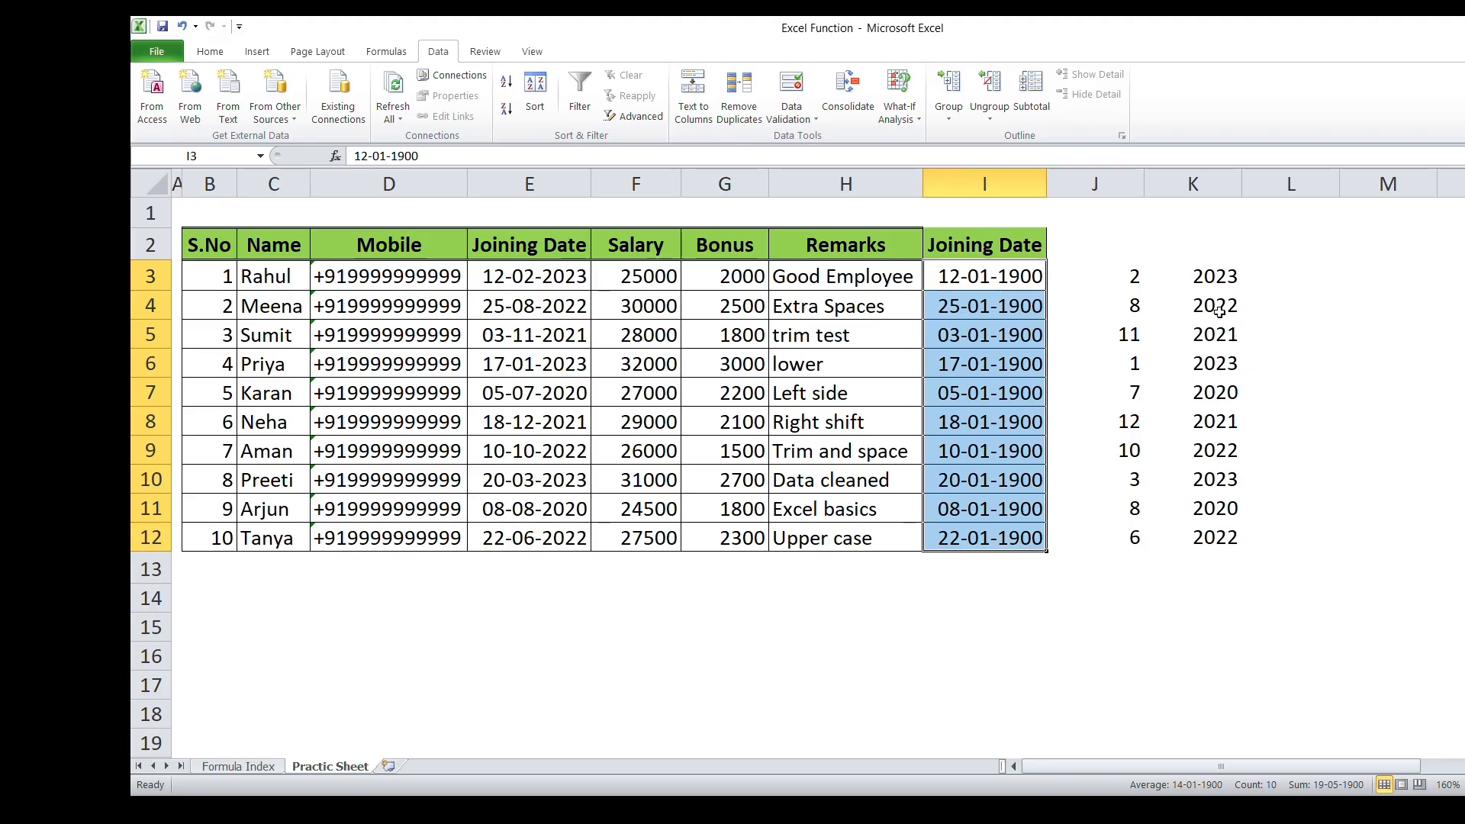
pyautogui.click(1137, 271)
pyautogui.click(210, 51)
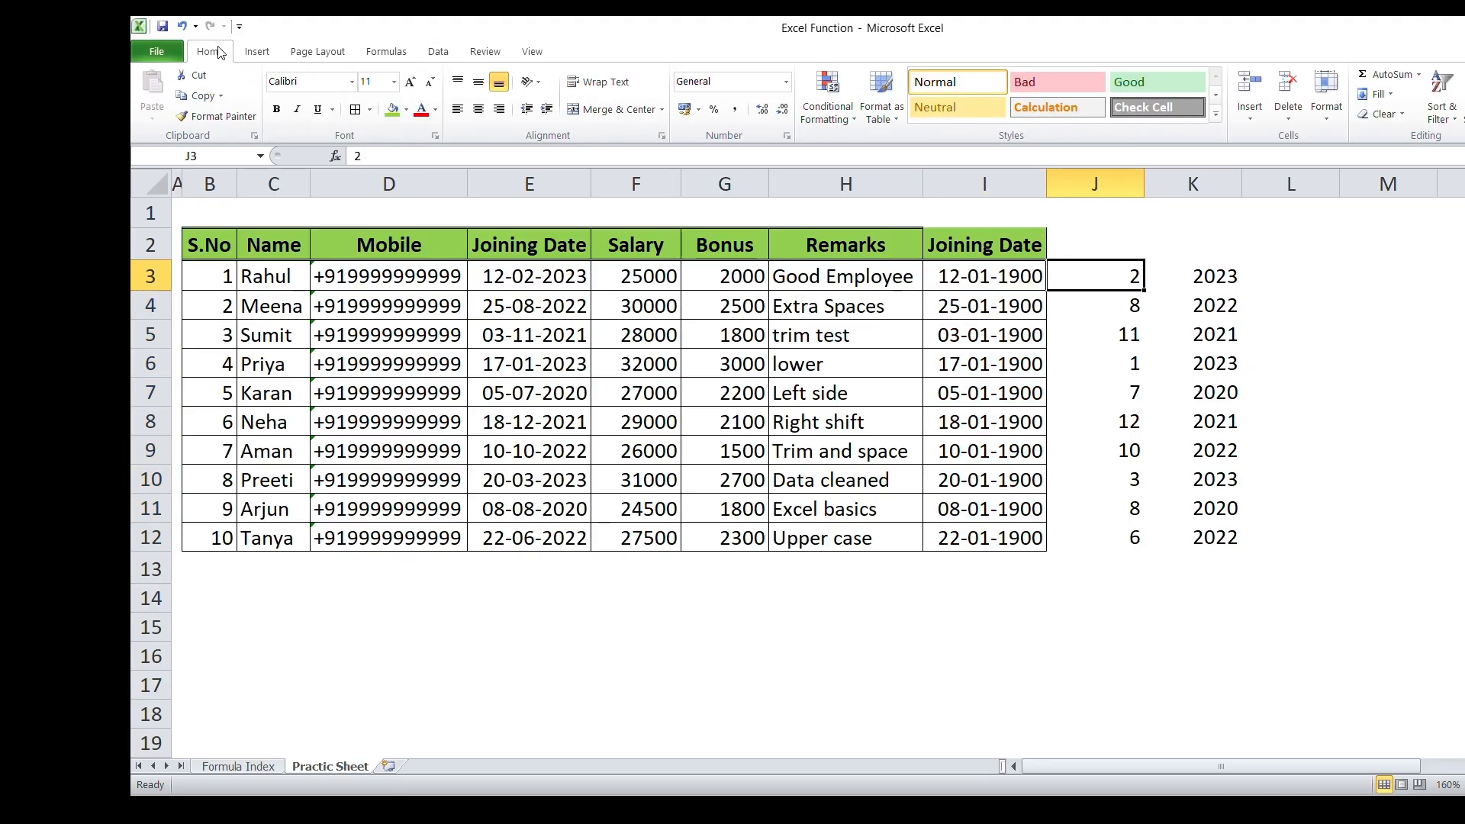
pyautogui.click(216, 116)
pyautogui.moveTo(977, 279)
pyautogui.mouseDown()
pyautogui.moveTo(984, 565)
pyautogui.moveTo(992, 538)
pyautogui.mouseUp()
pyautogui.click(1053, 587)
# - Compare the split day, month and year in I3, J3 and K3 with the original joining dates in E3:E12
pyautogui.click(987, 275)
pyautogui.click(1127, 273)
pyautogui.click(1209, 277)
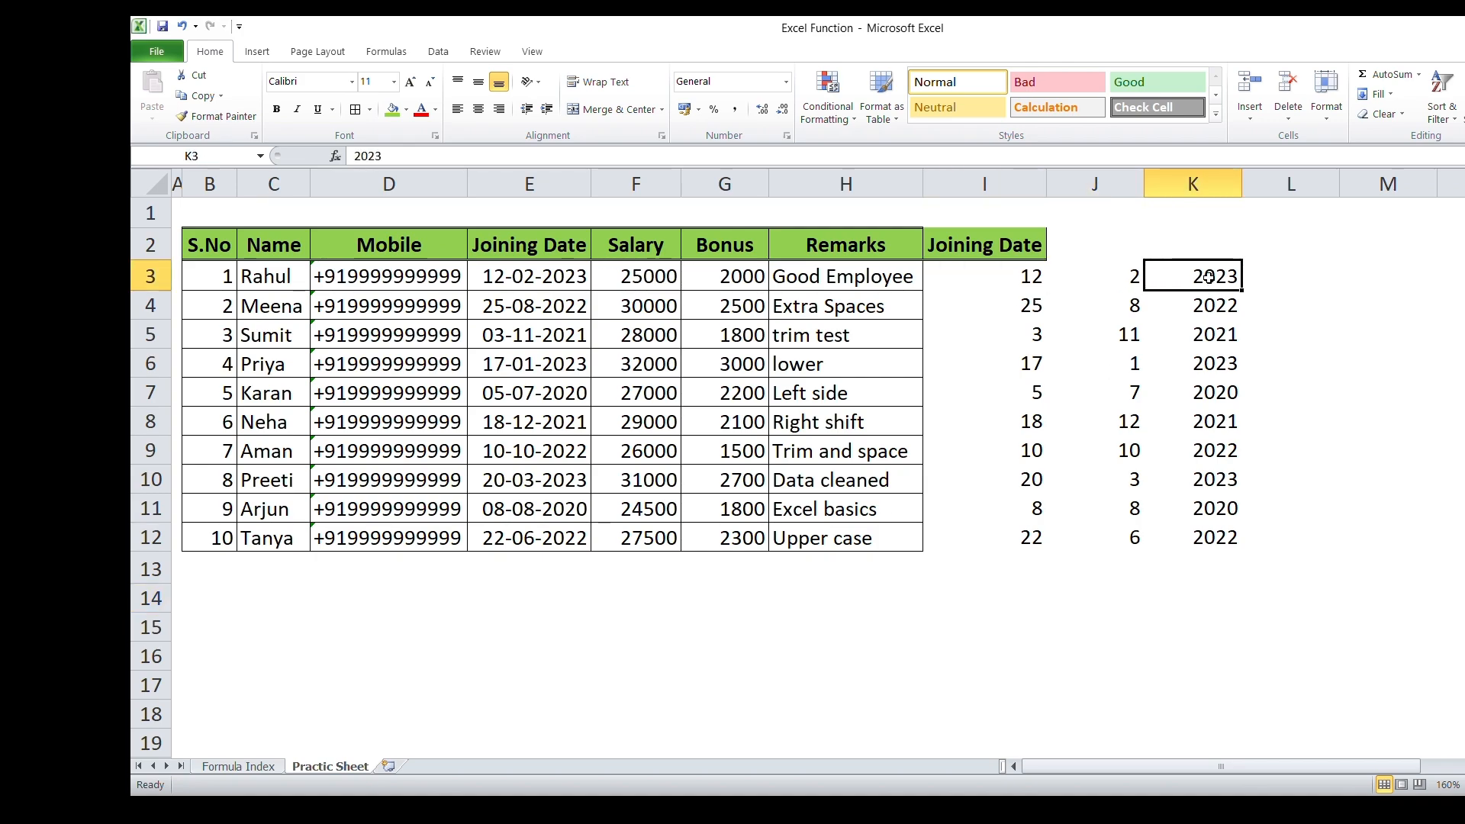
pyautogui.moveTo(526, 283); pyautogui.dragTo(534, 538)
# - Combine the year, month and day into a date in cell L3 with the formula =DATE(K3,J3,I3)
pyautogui.click(1301, 281)
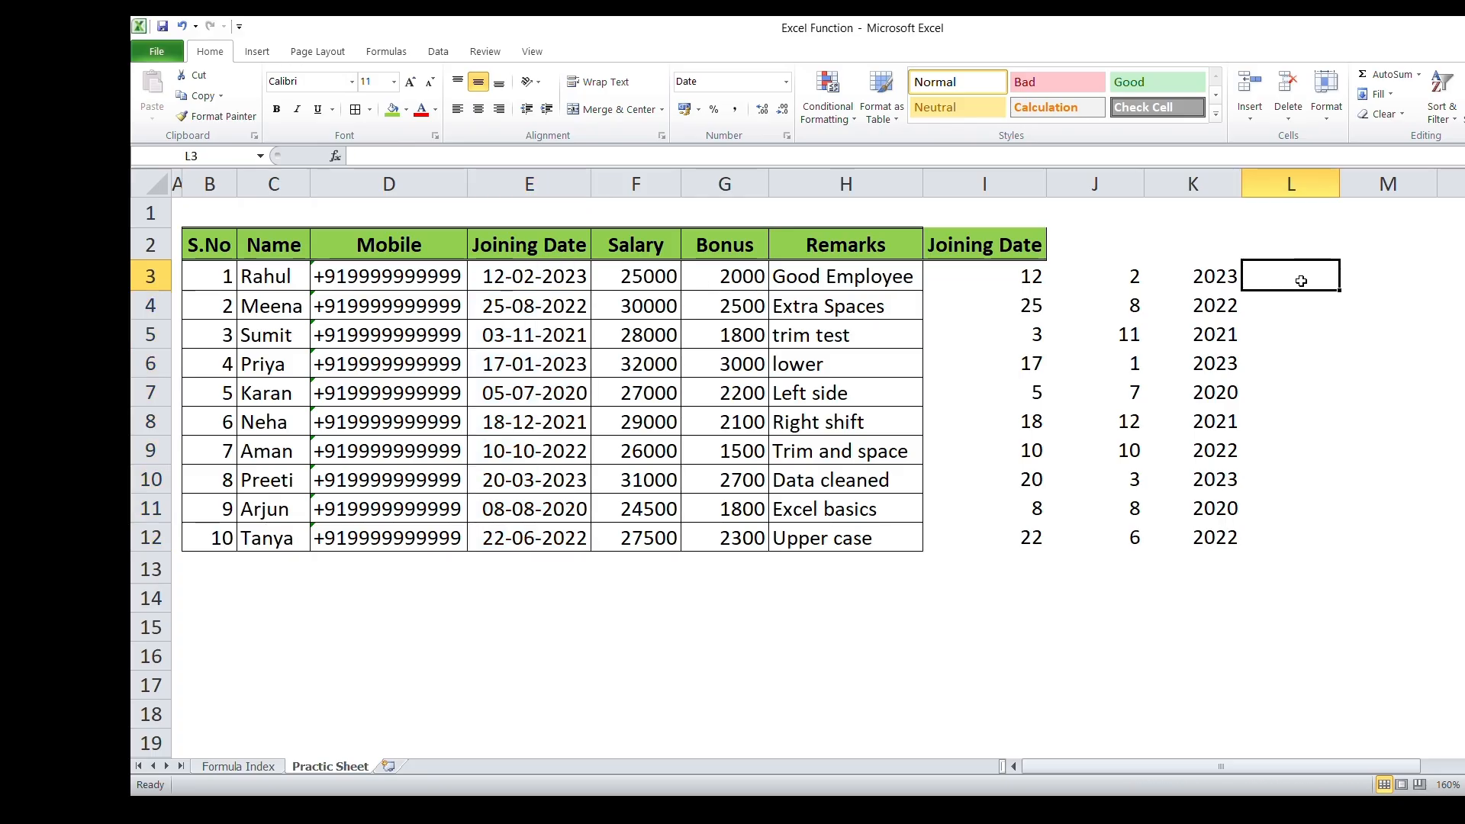
pyautogui.write('=date')
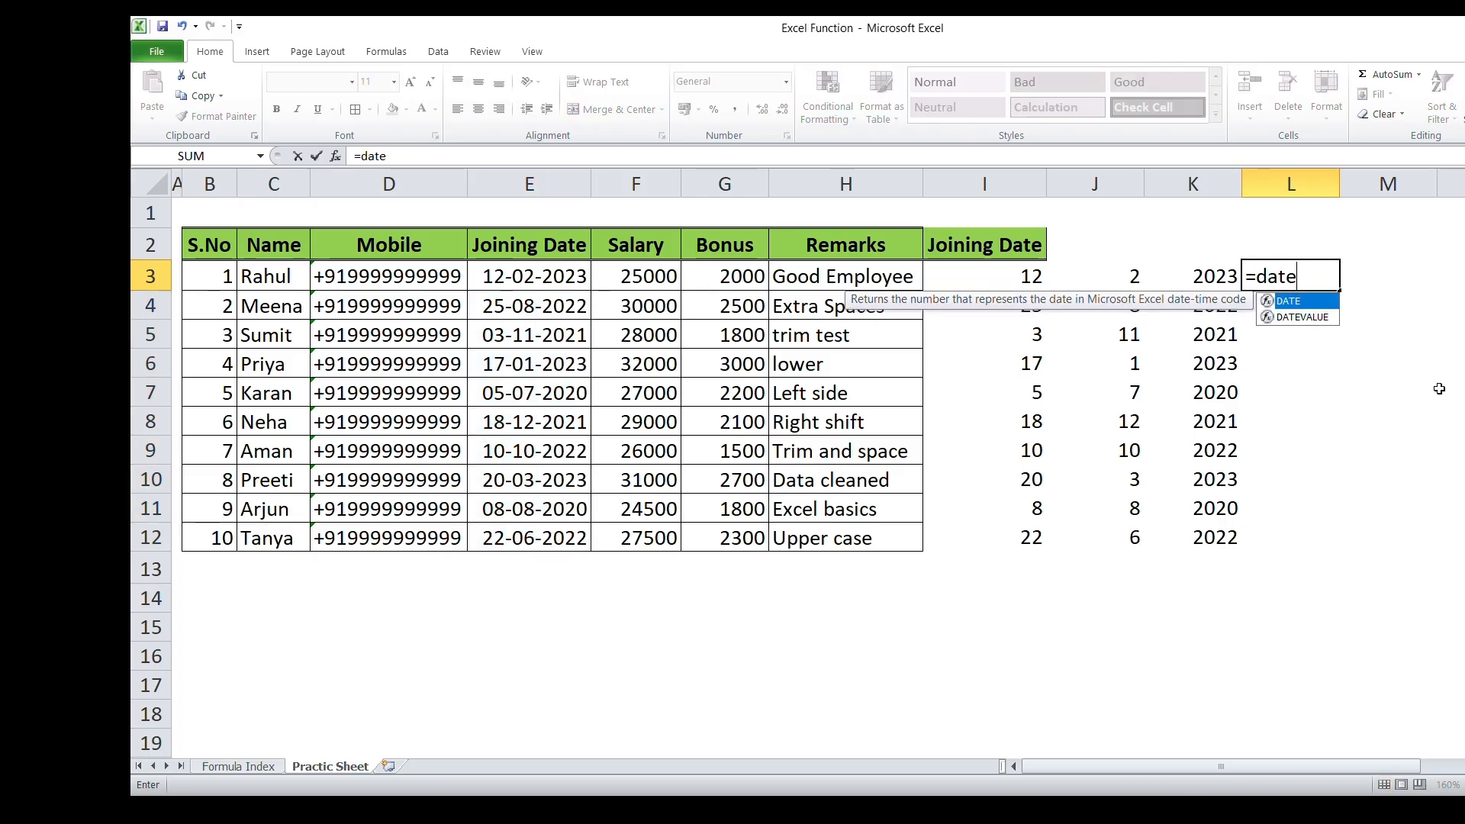
pyautogui.press('Tab')
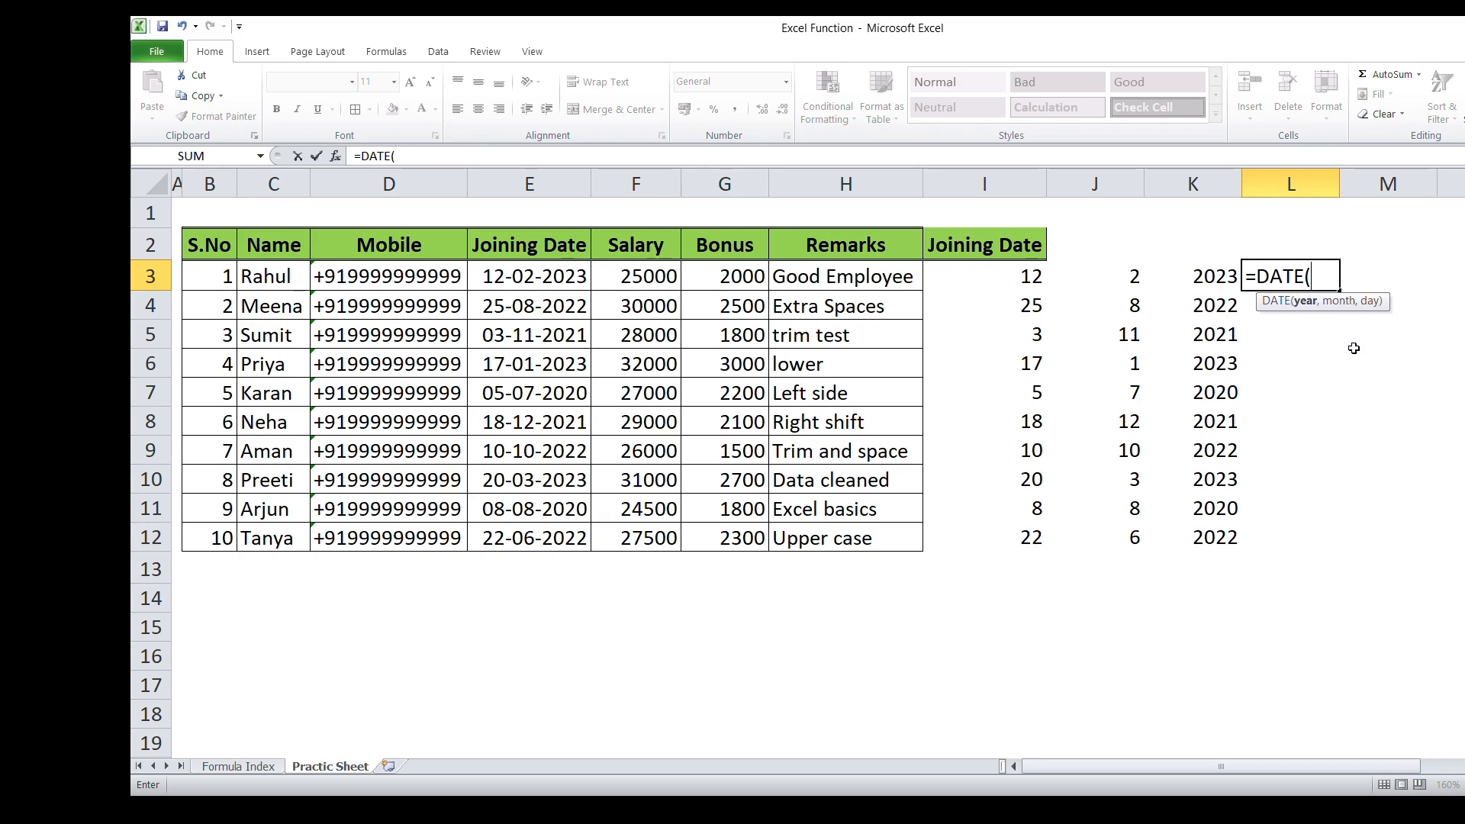
pyautogui.press('Left')
pyautogui.write(',')
pyautogui.click(1119, 277)
pyautogui.write(',')
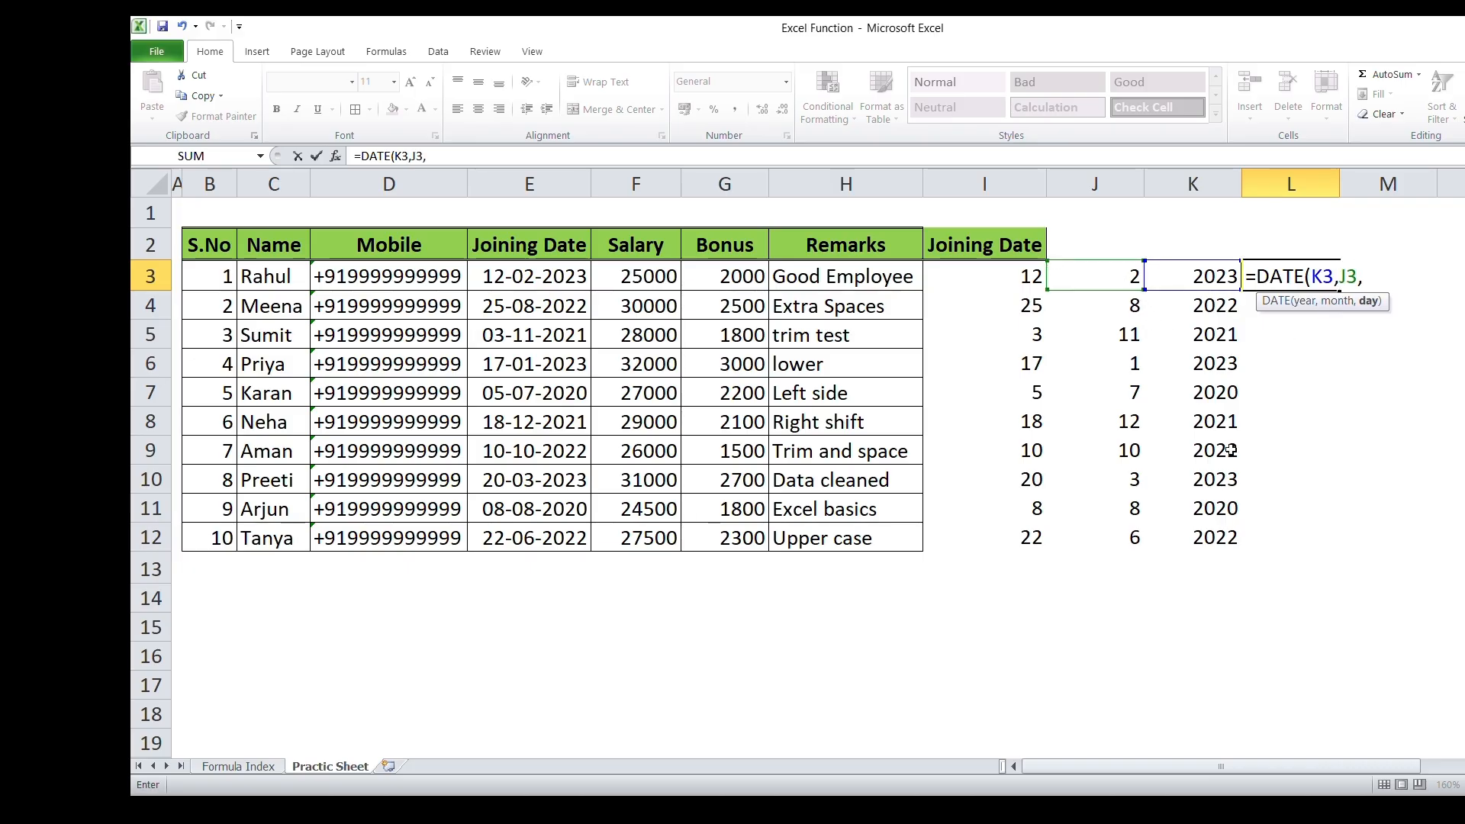
pyautogui.click(1023, 275)
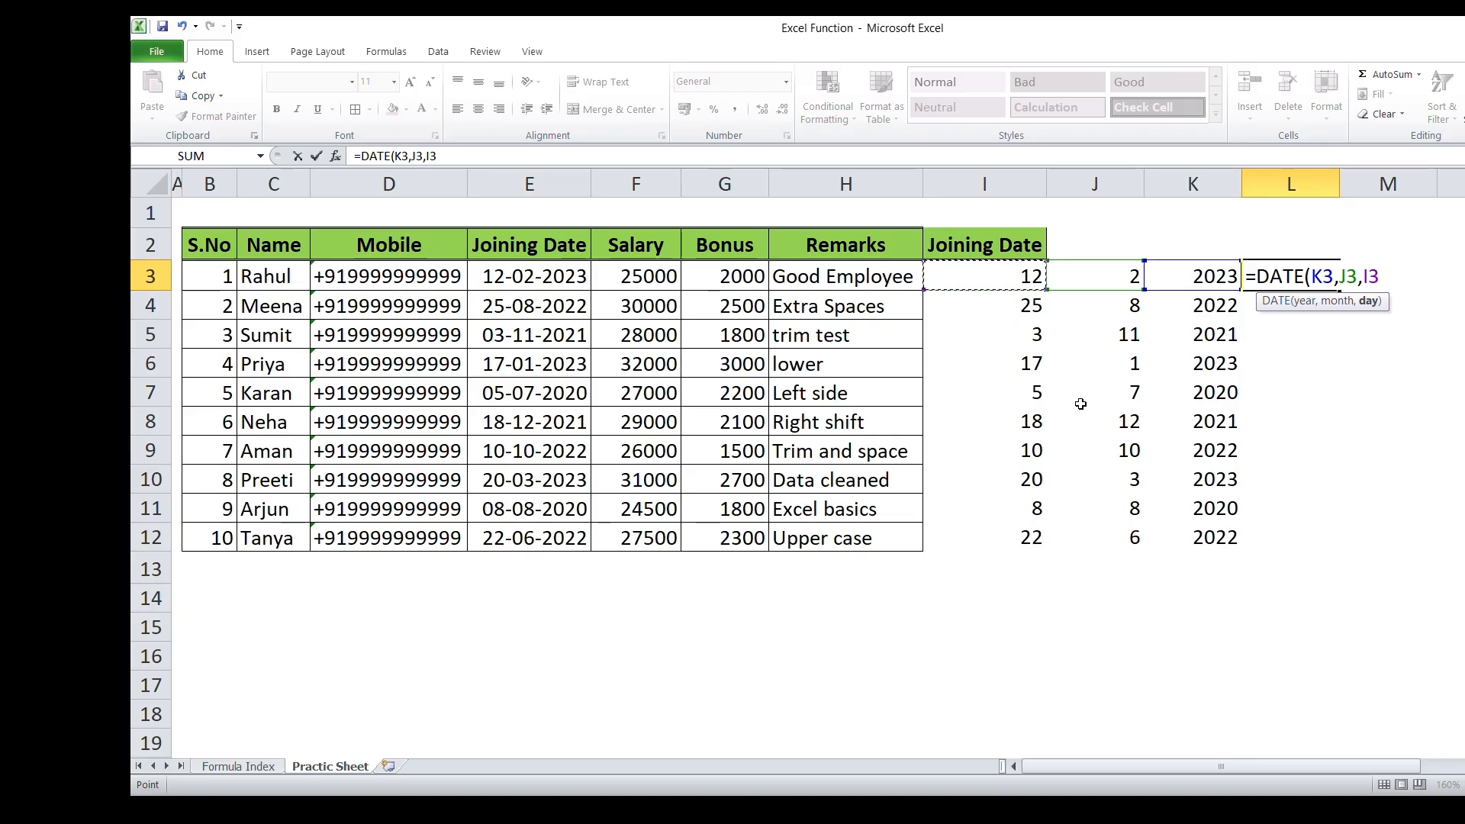
pyautogui.press('Return')
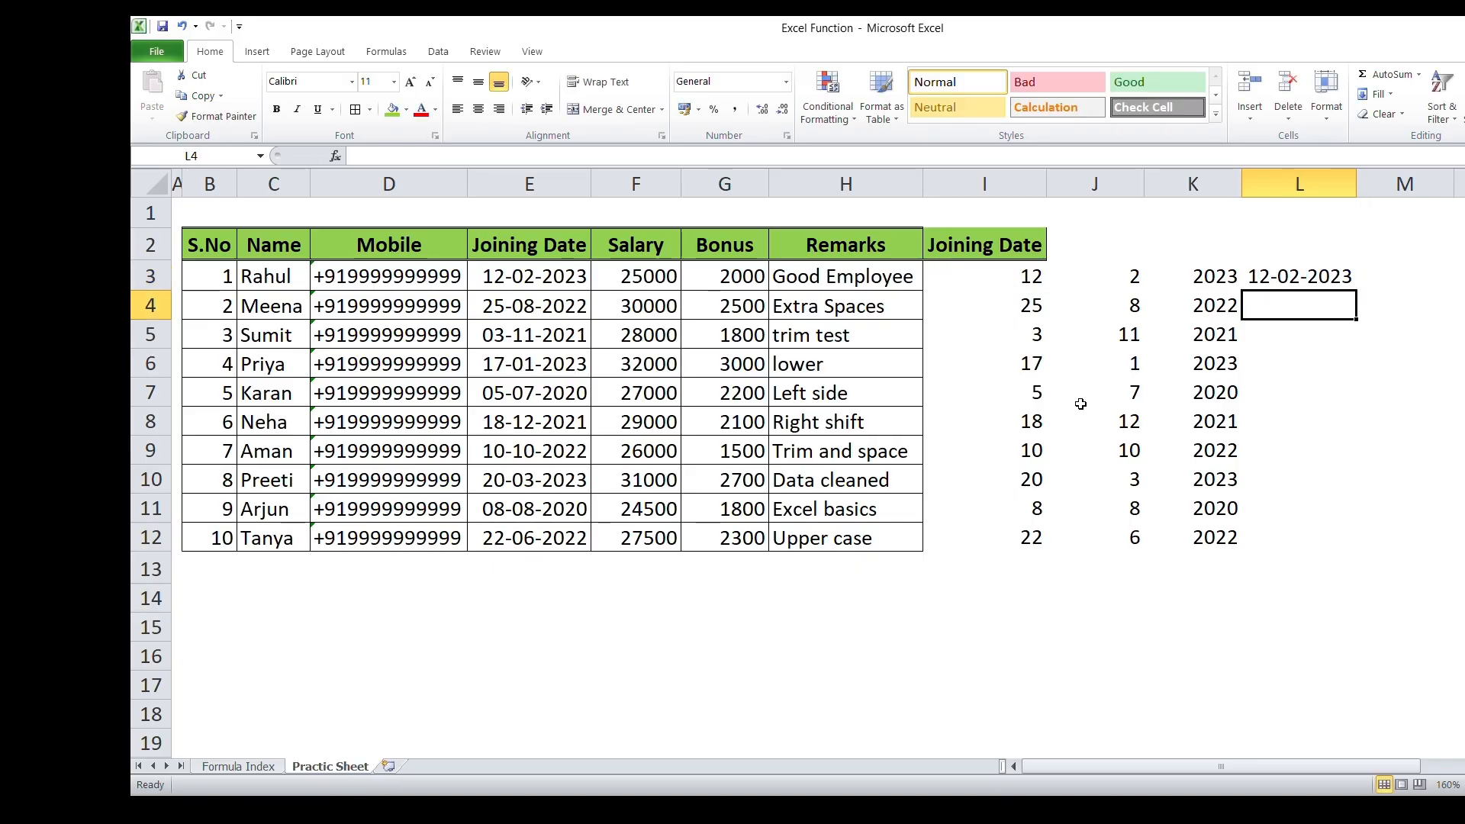
# - Fill the DATE formula in L3 down through L12
pyautogui.press('Up')
pyautogui.hotkey('shift', 'Down')
pyautogui.hotkey('shift', 'Down')
pyautogui.hotkey('shift', 'Down')
pyautogui.hotkey('shift', 'Down')
pyautogui.hotkey('shift', 'Down')
pyautogui.hotkey('shift', 'Down')
pyautogui.hotkey('shift', 'Down')
pyautogui.hotkey('shift', 'Down')
pyautogui.hotkey('shift', 'Down')
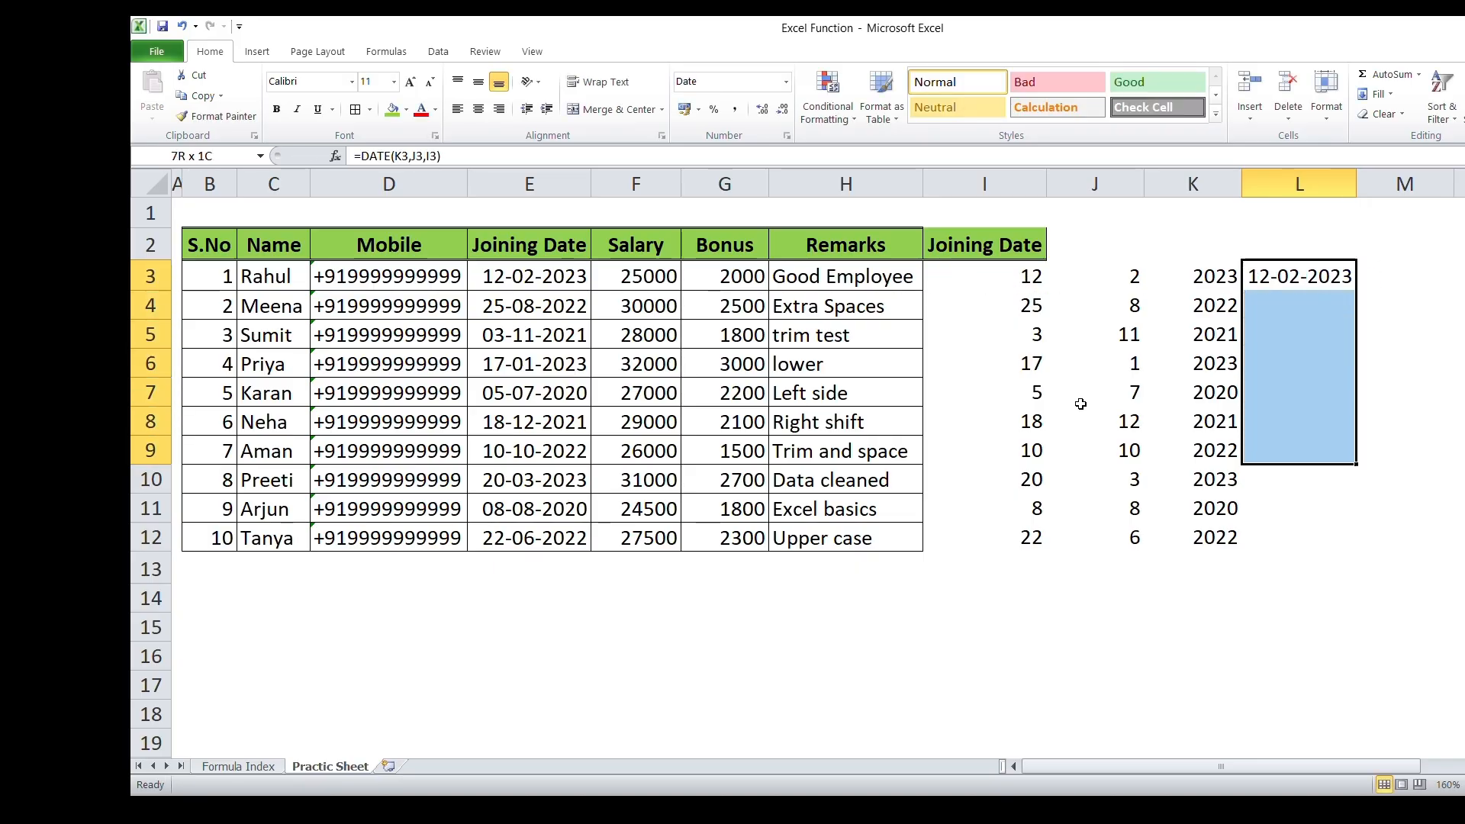
pyautogui.hotkey('ctrl', 'd')
# - Compare the rebuilt dates in column L with the original joining dates in E3:E12
pyautogui.press('Left')
pyautogui.press('Left')
pyautogui.press('Left')
pyautogui.press('Left')
pyautogui.press('Left')
pyautogui.press('Left')
pyautogui.press('Left')
pyautogui.hotkey('ctrl', 'shift', 'Down')
pyautogui.press('Right')
pyautogui.press('Right')
pyautogui.press('Right')
pyautogui.press('Right')
pyautogui.press('Right')
pyautogui.press('Right')
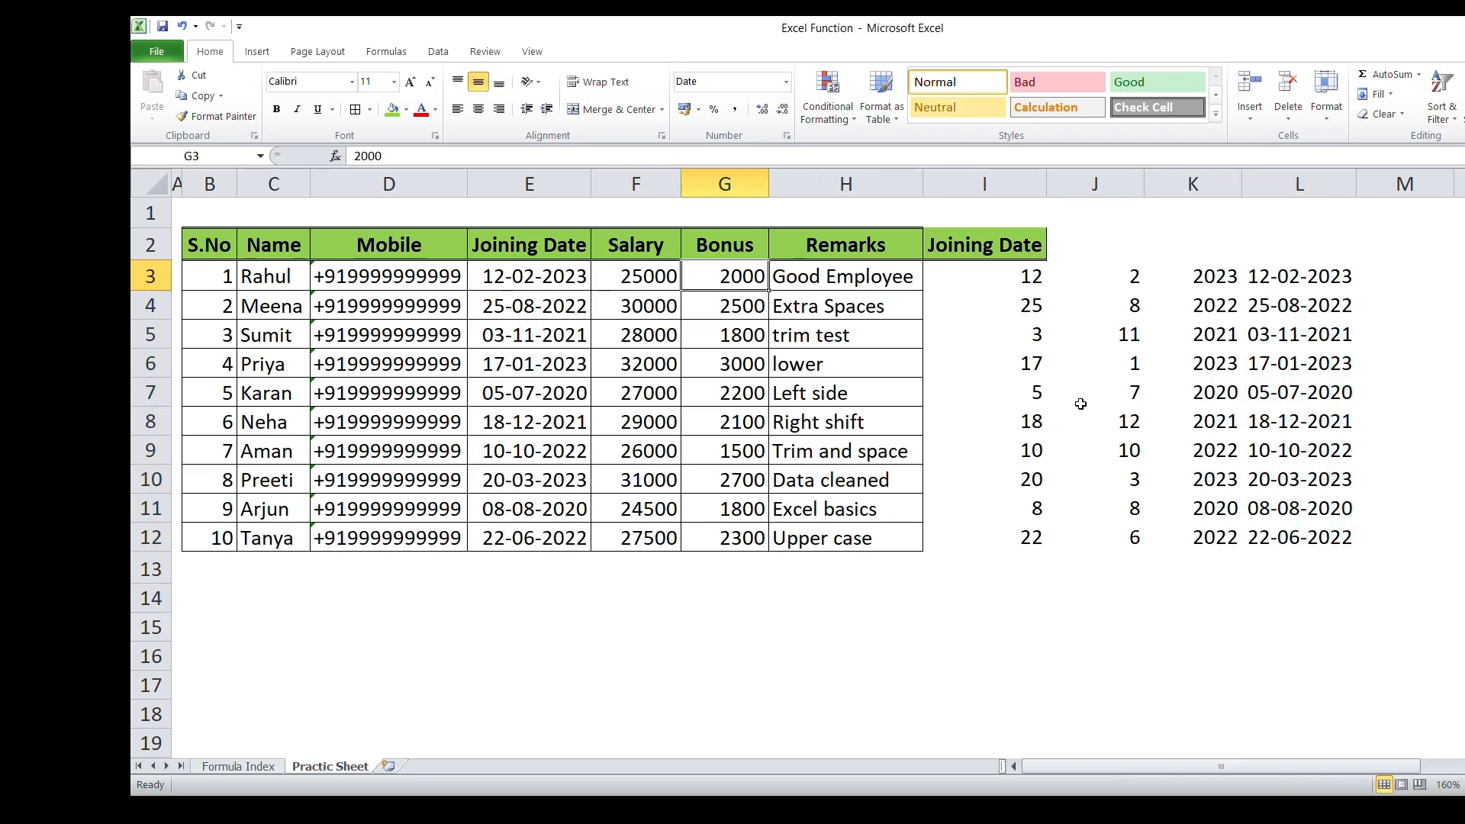
pyautogui.press('Right')
# - Add all borders to the data rows B3:L12 and enter the header Date in L2
pyautogui.hotkey('ctrl', 'shift', 'Down')
pyautogui.hotkey('ctrl', 'shift', 'Left')
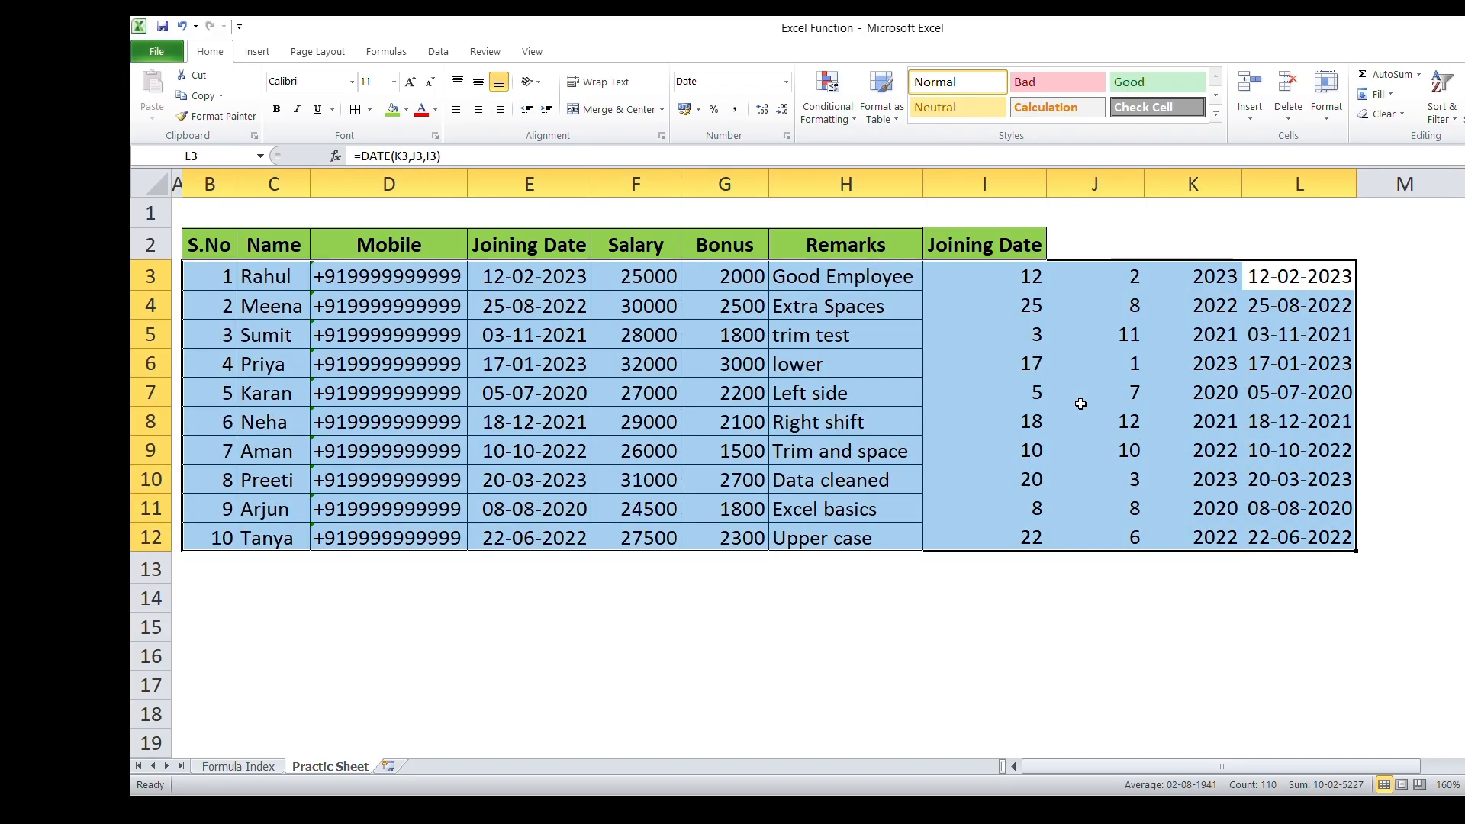
pyautogui.click(354, 111)
pyautogui.press('Up')
pyautogui.write('Da')
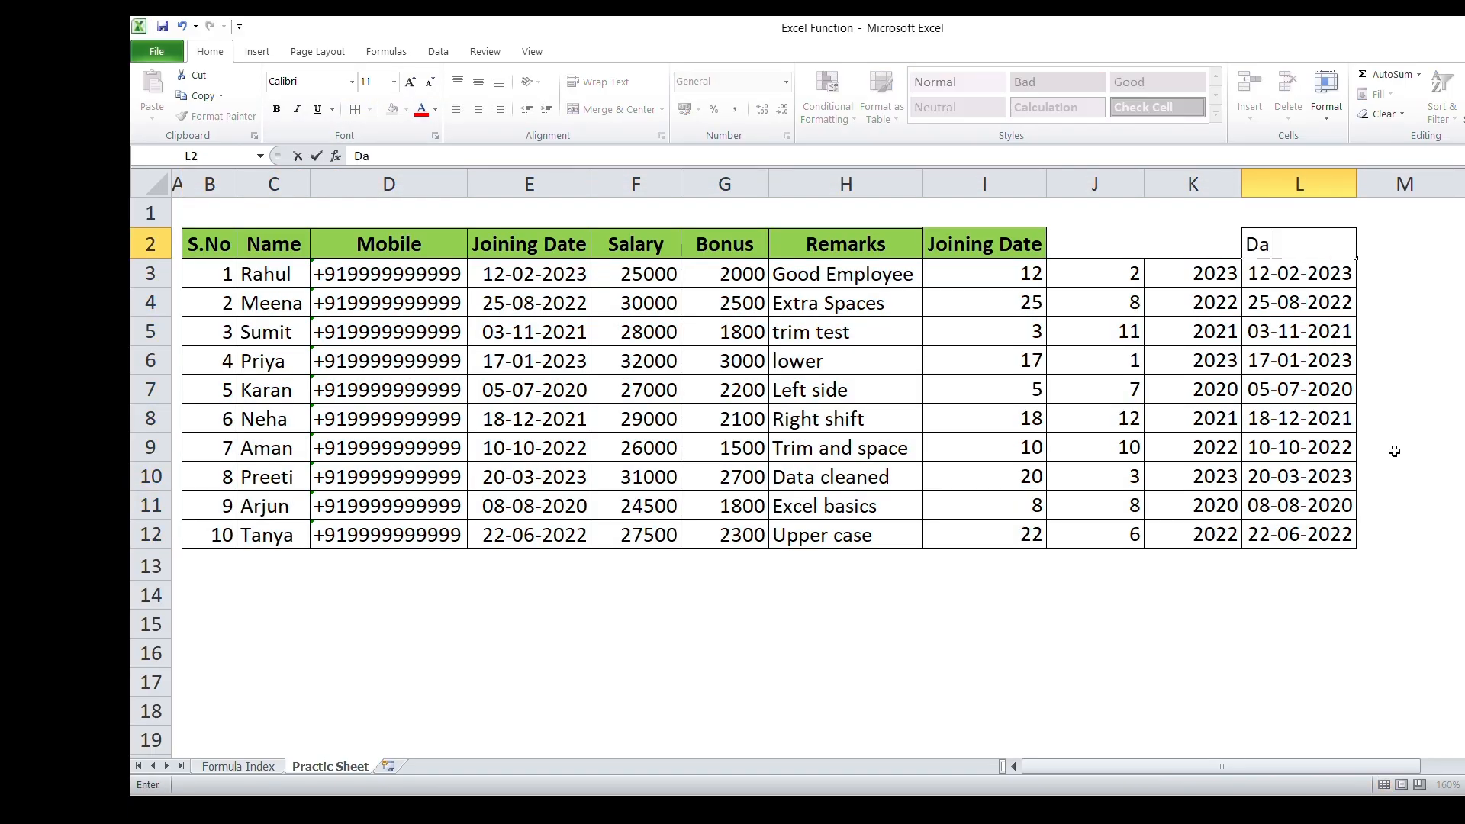
pyautogui.write('te')
pyautogui.press('Return')
# - Delete columns I through L, which hold the split values and the rebuilt dates
pyautogui.hotkey('ctrl', 'shift', 'Down')
pyautogui.press('Left')
pyautogui.press('Left')
pyautogui.press('Left')
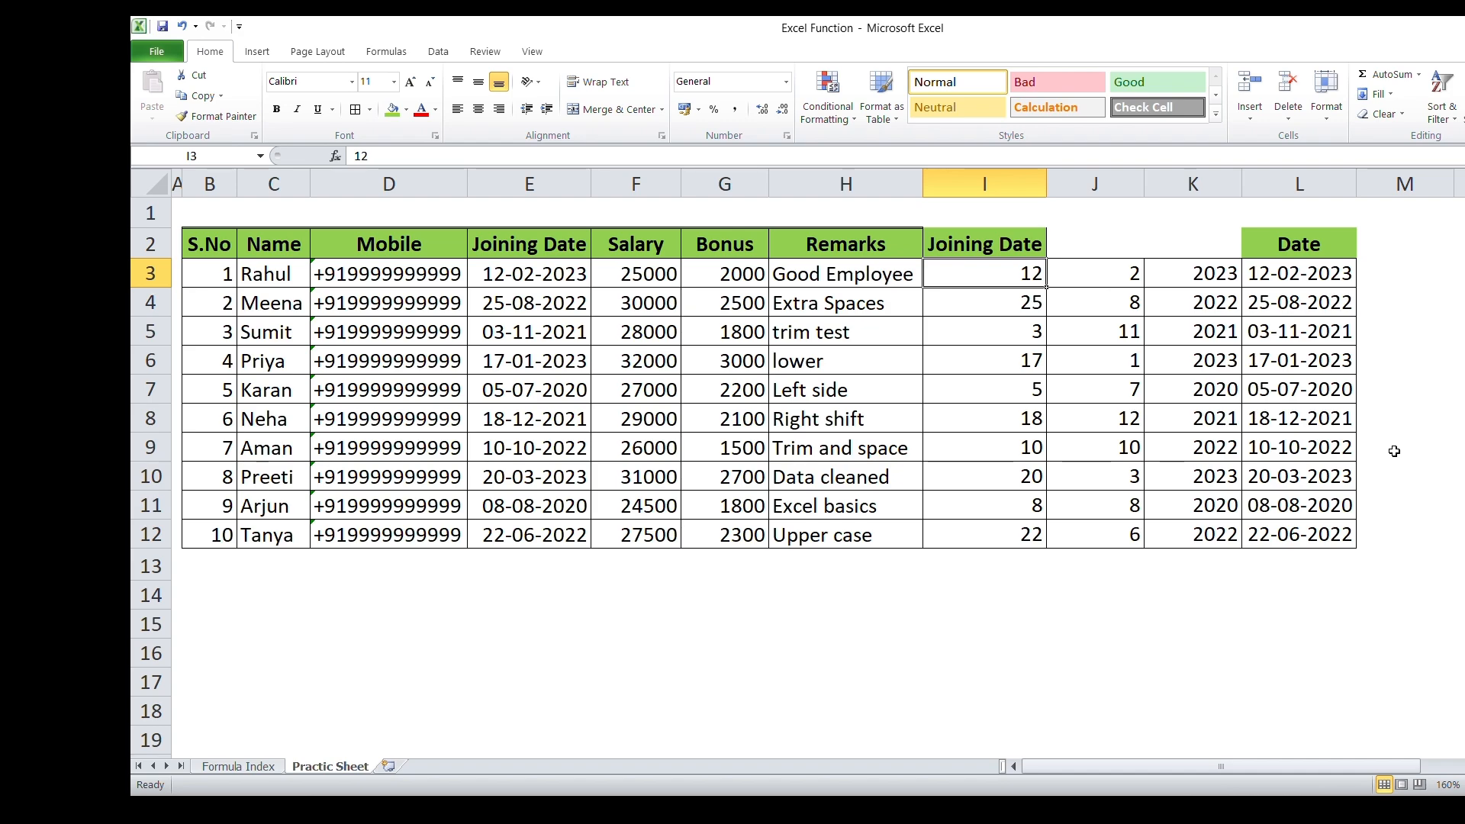
pyautogui.press('Right')
pyautogui.press('Up')
pyautogui.press('Left')
pyautogui.hotkey('ctrl', 'space')
pyautogui.hotkey('shift', 'Right')
pyautogui.hotkey('shift', 'Right')
pyautogui.hotkey('shift', 'Right')
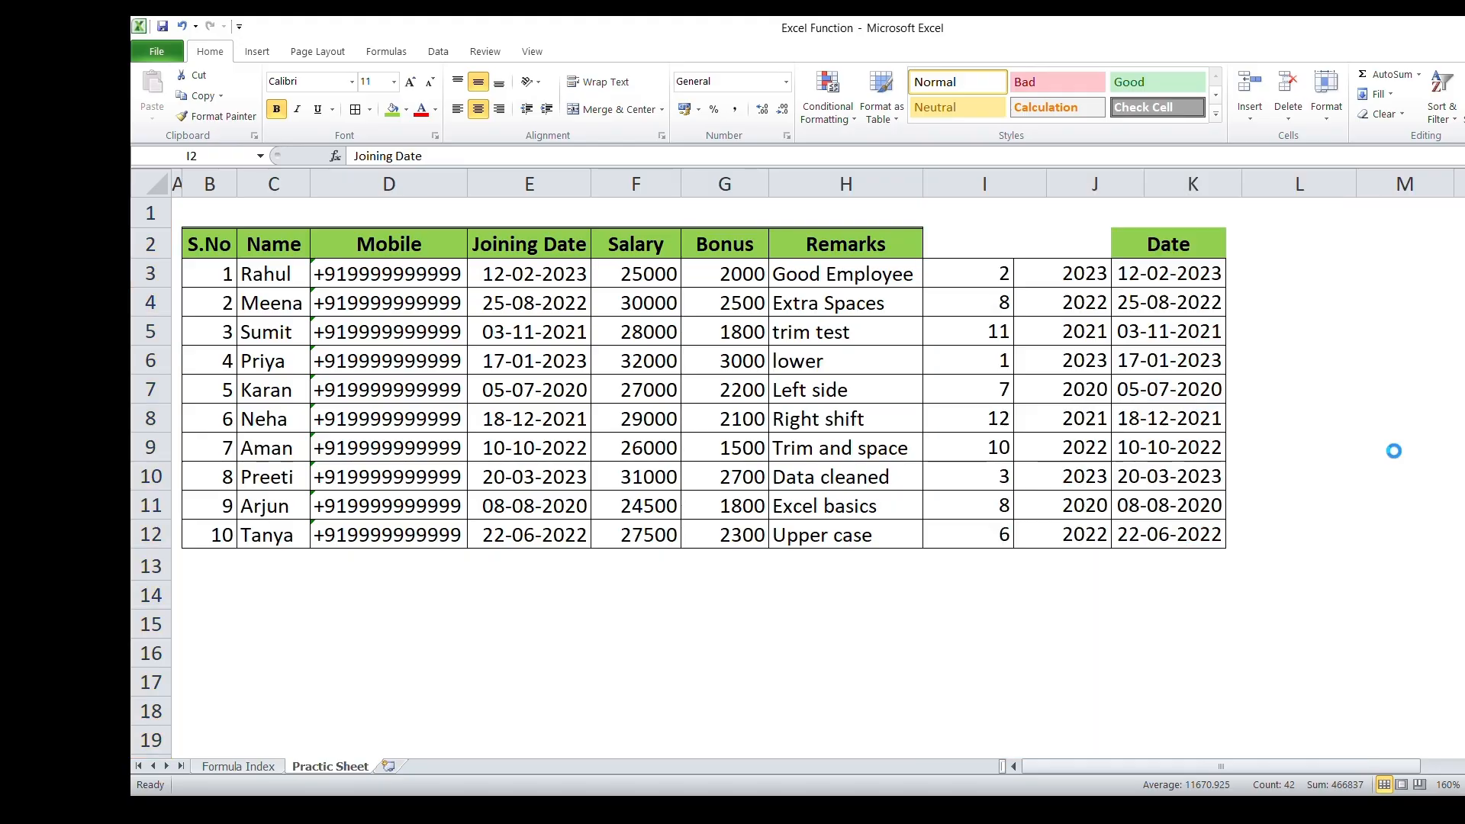
pyautogui.hotkey('ctrl', '-')
pyautogui.click(728, 261)
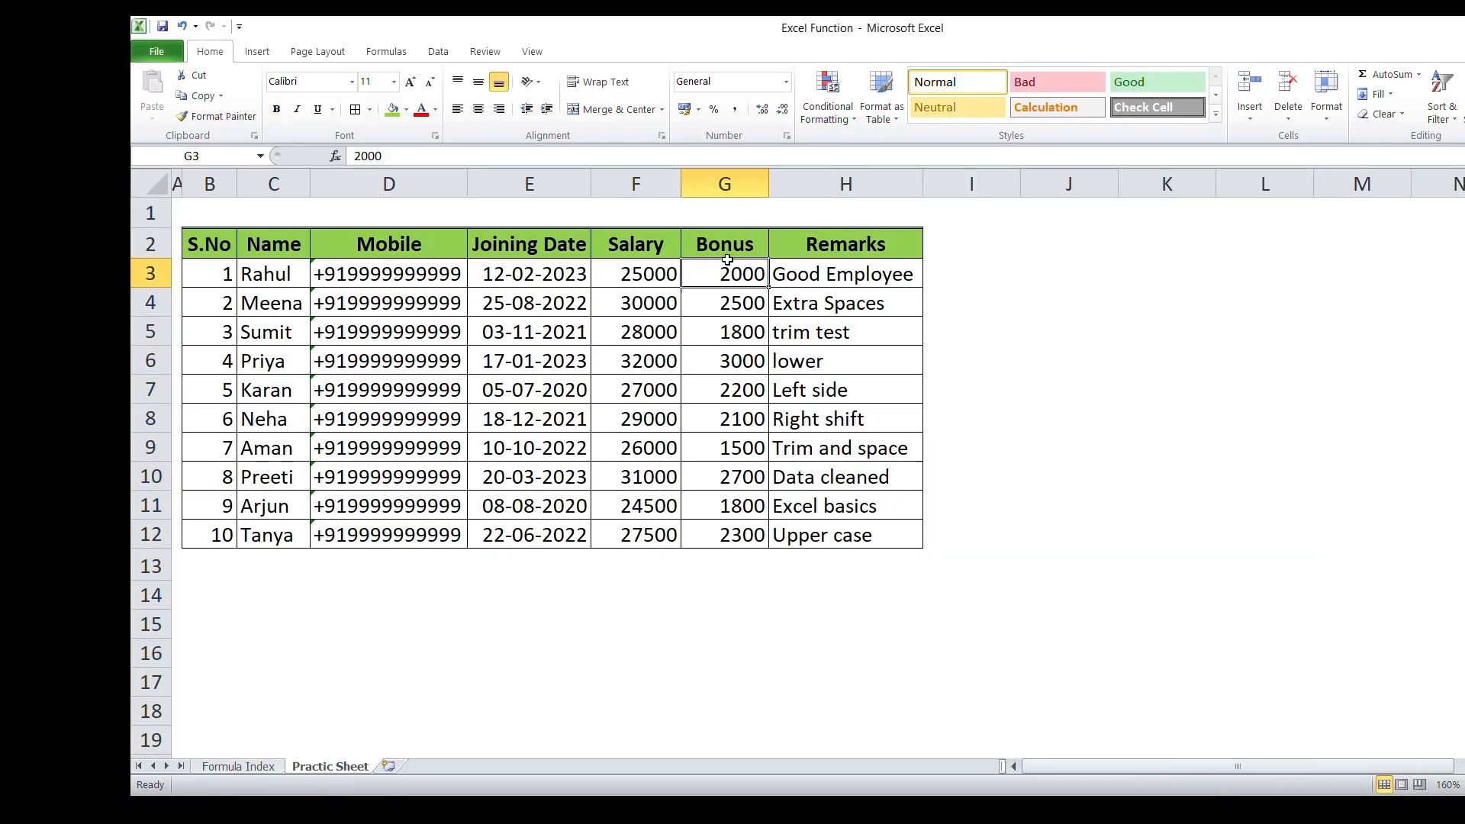
# - Consult the date functions on the Formula Index sheet, then add a Joining Year header in I2 and fit column I to it
pyautogui.click(227, 766)
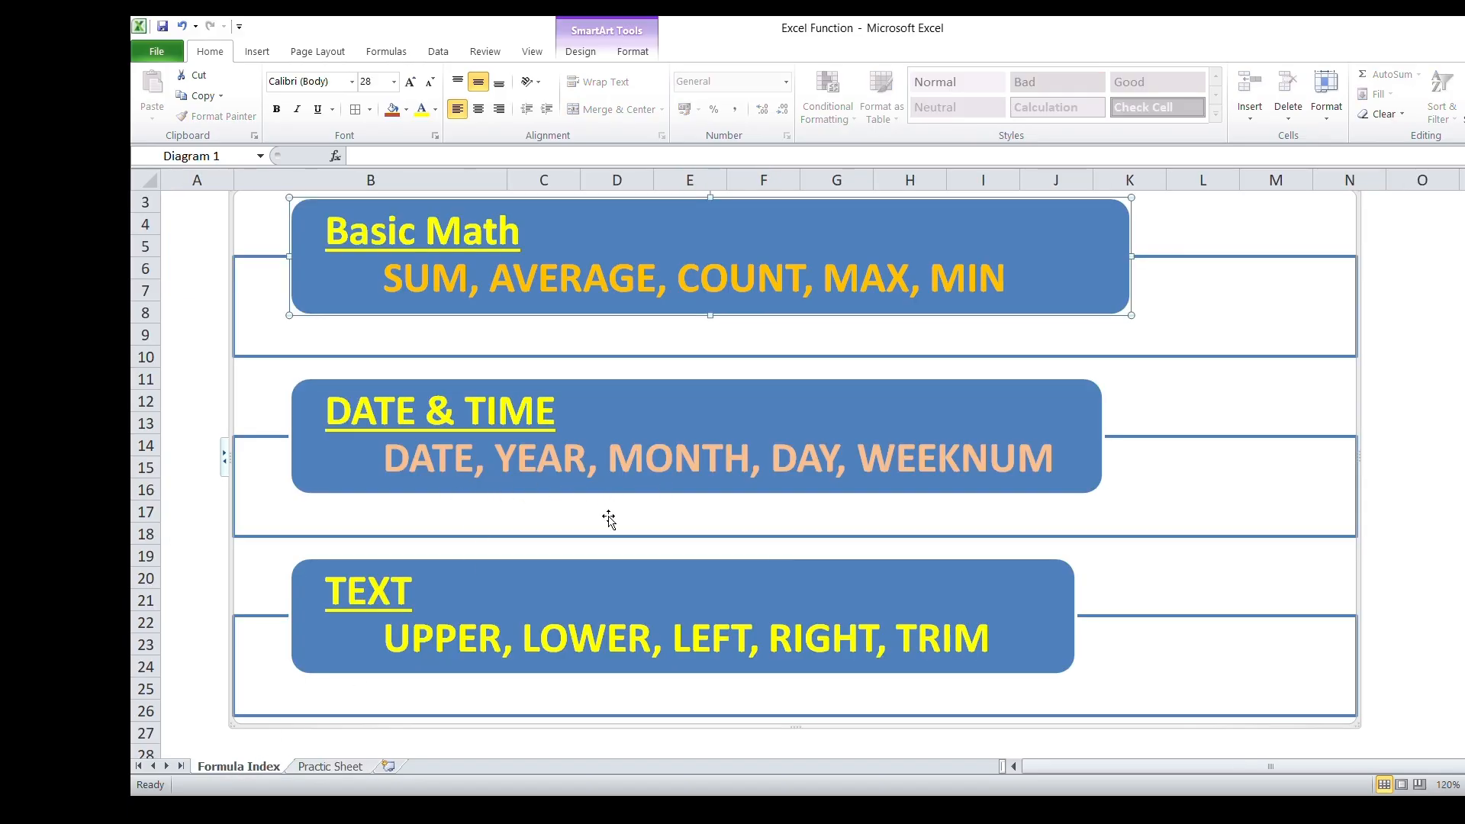
pyautogui.click(331, 766)
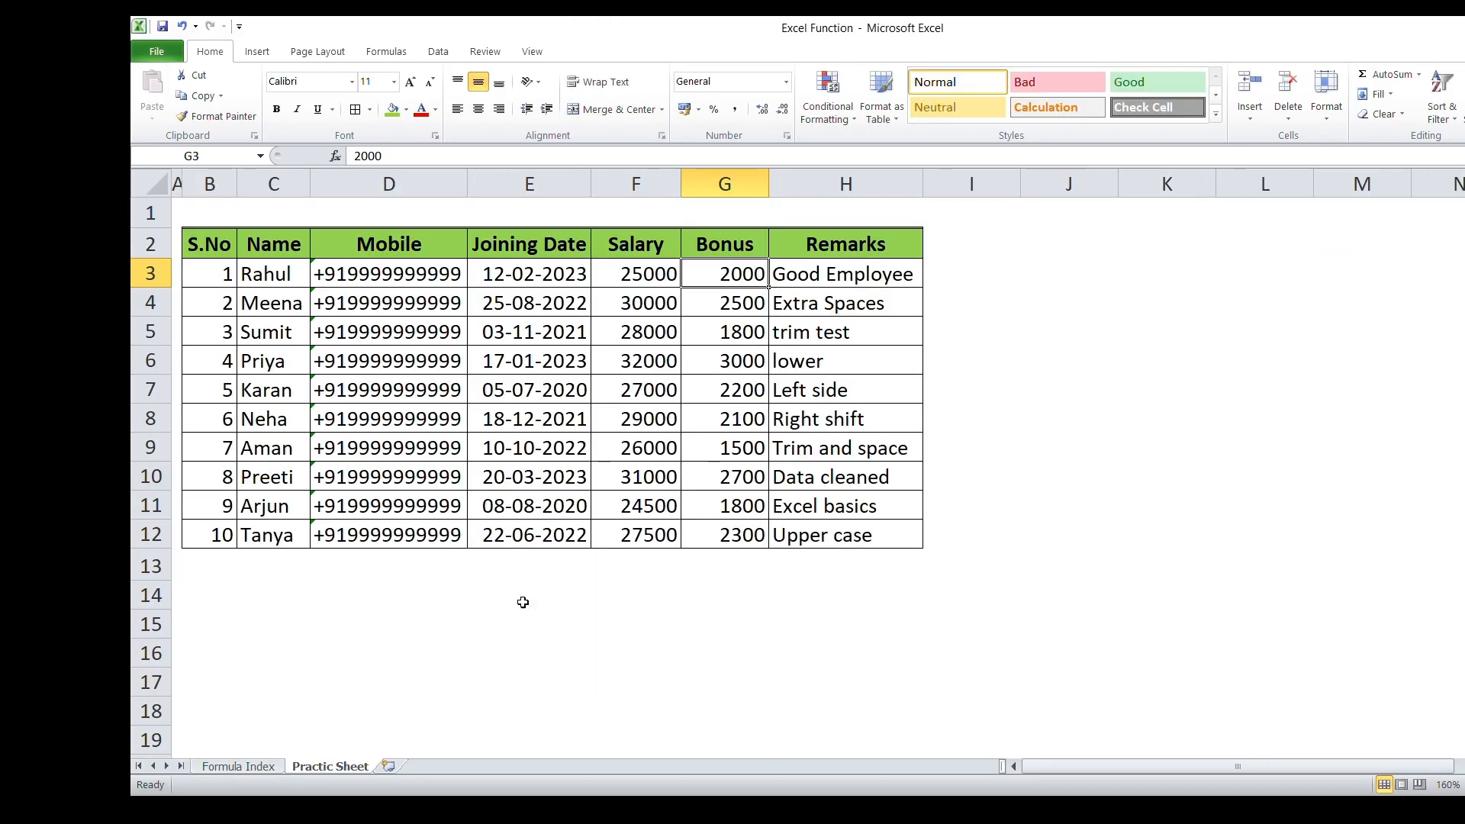
pyautogui.moveTo(508, 281); pyautogui.dragTo(555, 534)
pyautogui.click(547, 364)
pyautogui.moveTo(543, 280); pyautogui.dragTo(541, 534)
pyautogui.click(971, 257)
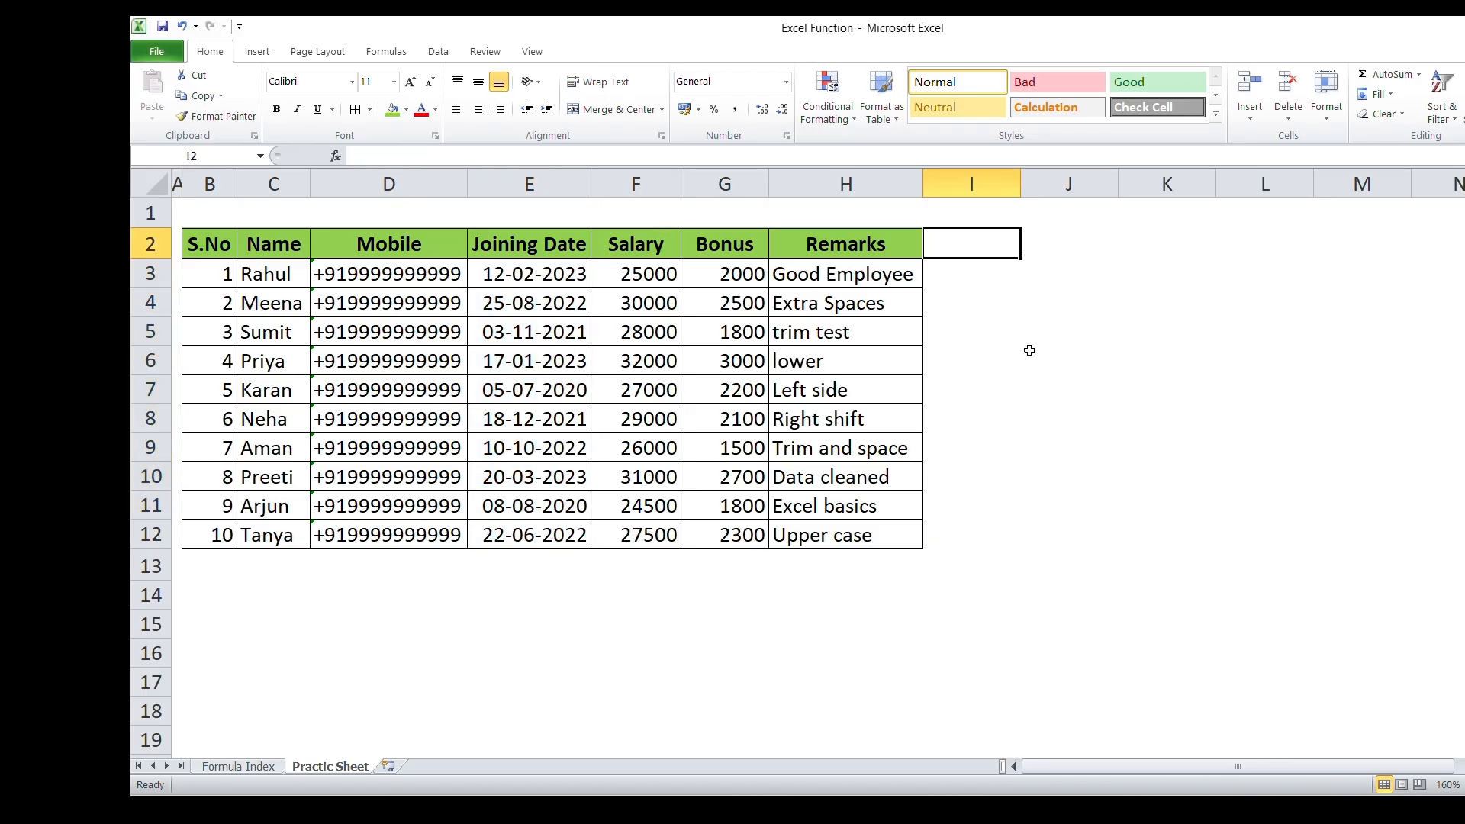
pyautogui.write('Joinin')
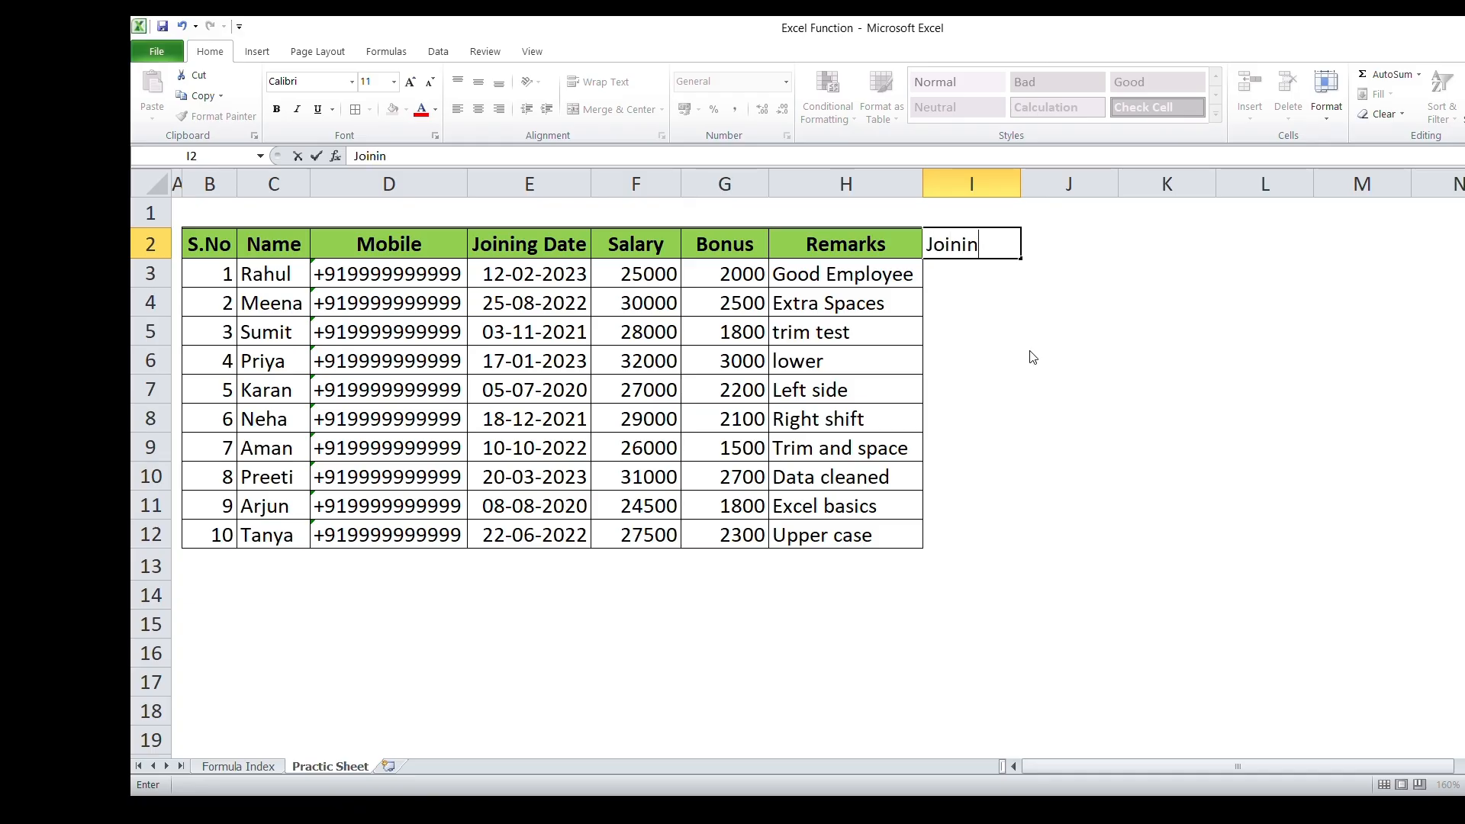
pyautogui.write('g YEar')
pyautogui.press('Return')
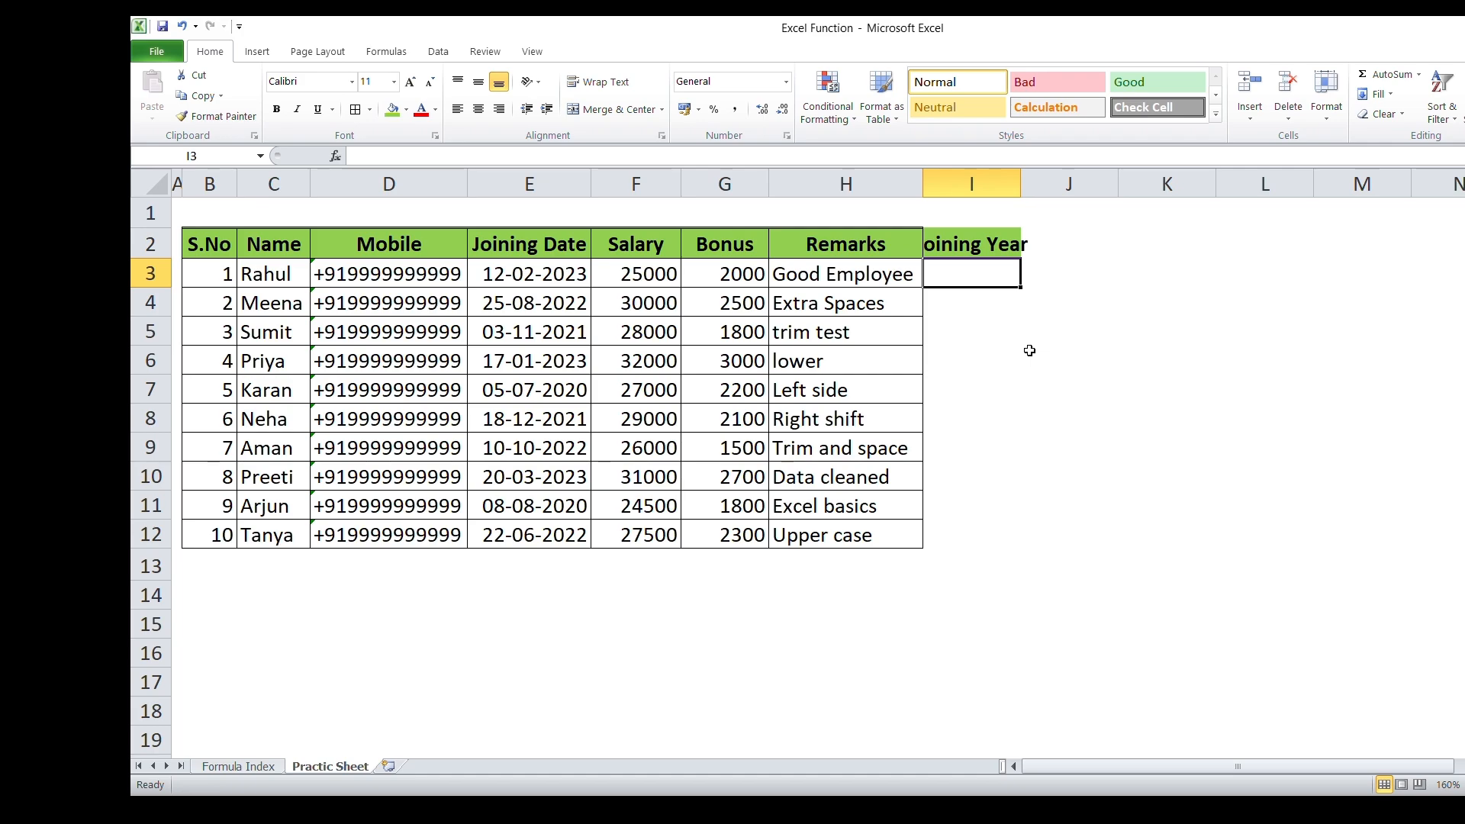
pyautogui.press('Up')
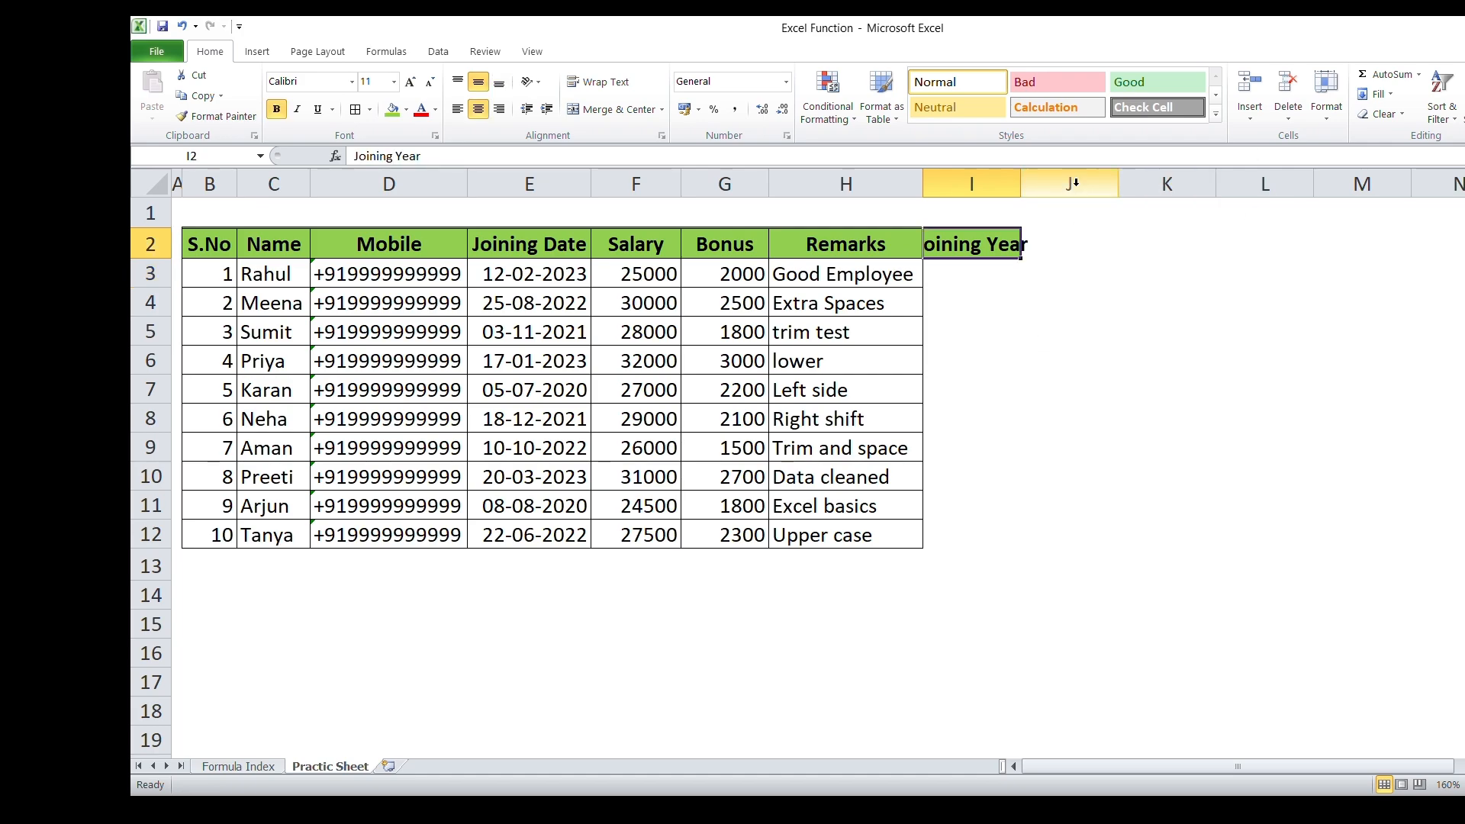
pyautogui.doubleClick(1021, 176)
# - Extract the year of the first joining date in I3 with the formula =YEAR(E3)
pyautogui.click(956, 270)
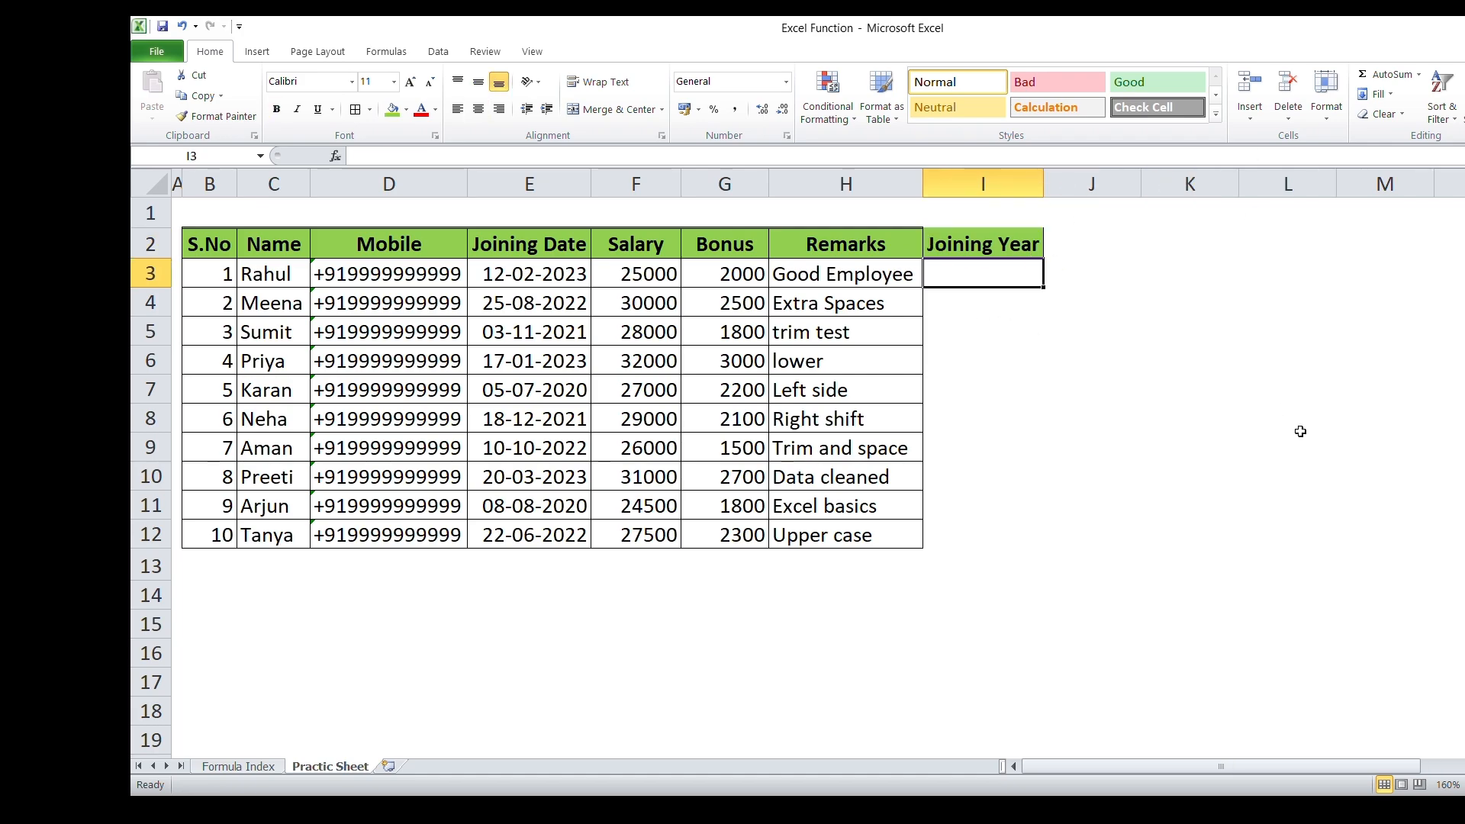
pyautogui.write('=ye')
pyautogui.press('Tab')
pyautogui.press('Left')
pyautogui.press('Left')
pyautogui.press('Left')
pyautogui.press('Left')
pyautogui.press('Return')
# - Fill the YEAR formula down from I3 to I12
pyautogui.press('Left')
pyautogui.hotkey('ctrl', 'Down')
pyautogui.press('Right')
pyautogui.hotkey('ctrl', 'shift', 'Up')
pyautogui.hotkey('ctrl', 'd')
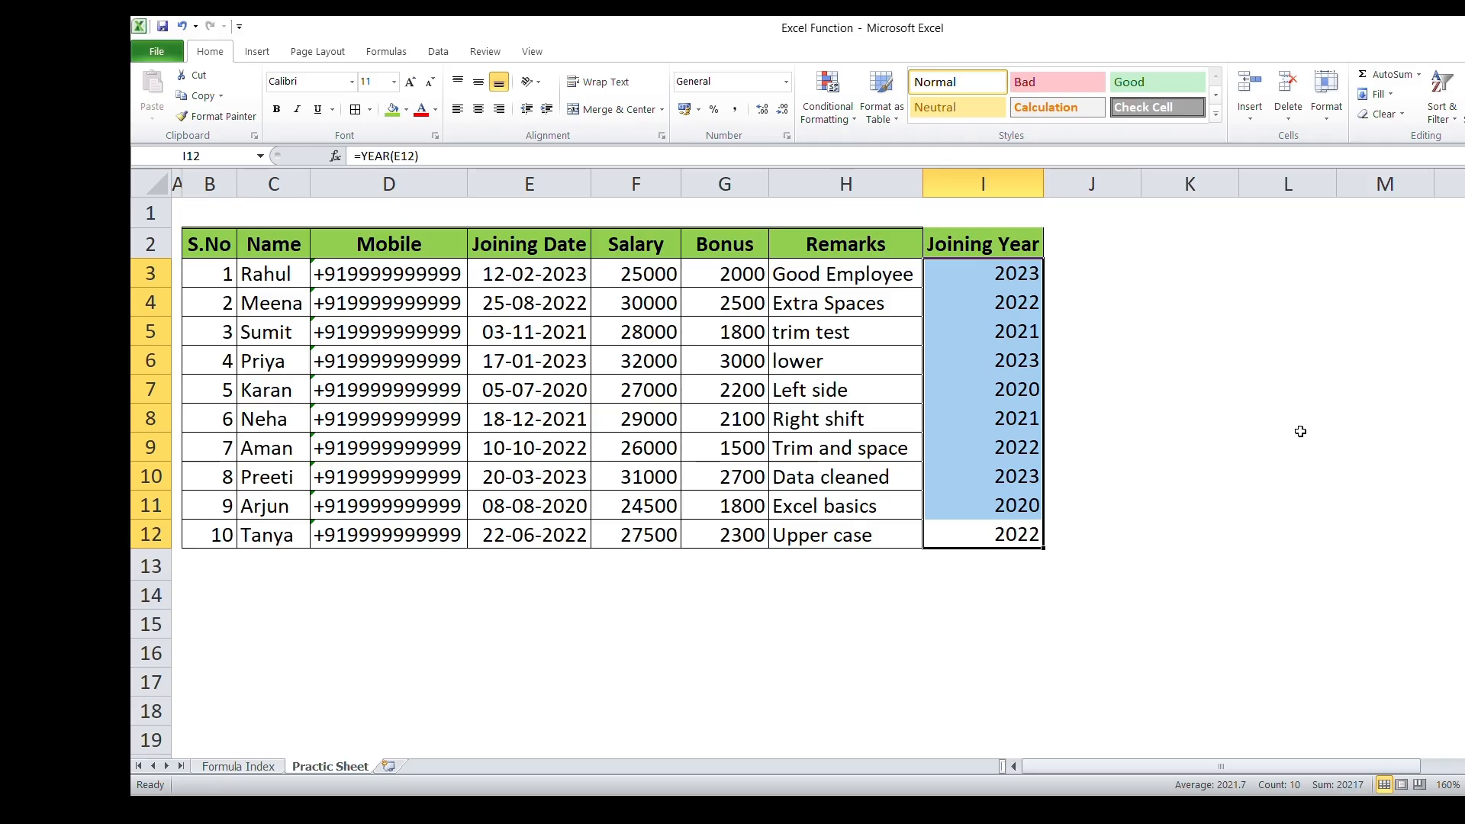
# - Compare the extracted years in column I with the joining dates in column E
pyautogui.click(1025, 339)
pyautogui.click(554, 333)
pyautogui.click(1000, 386)
pyautogui.click(553, 394)
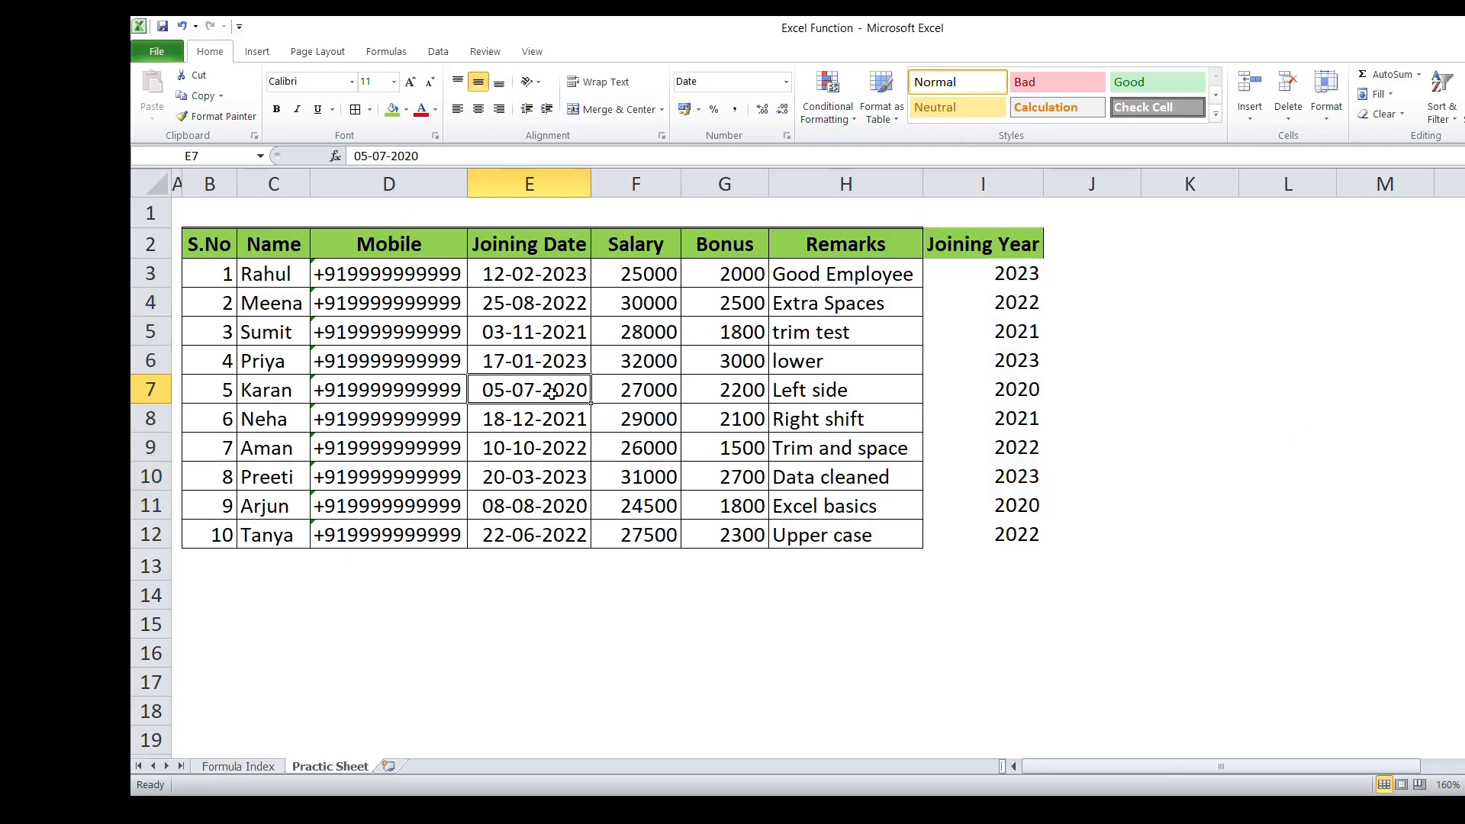
pyautogui.click(1002, 422)
pyautogui.click(583, 450)
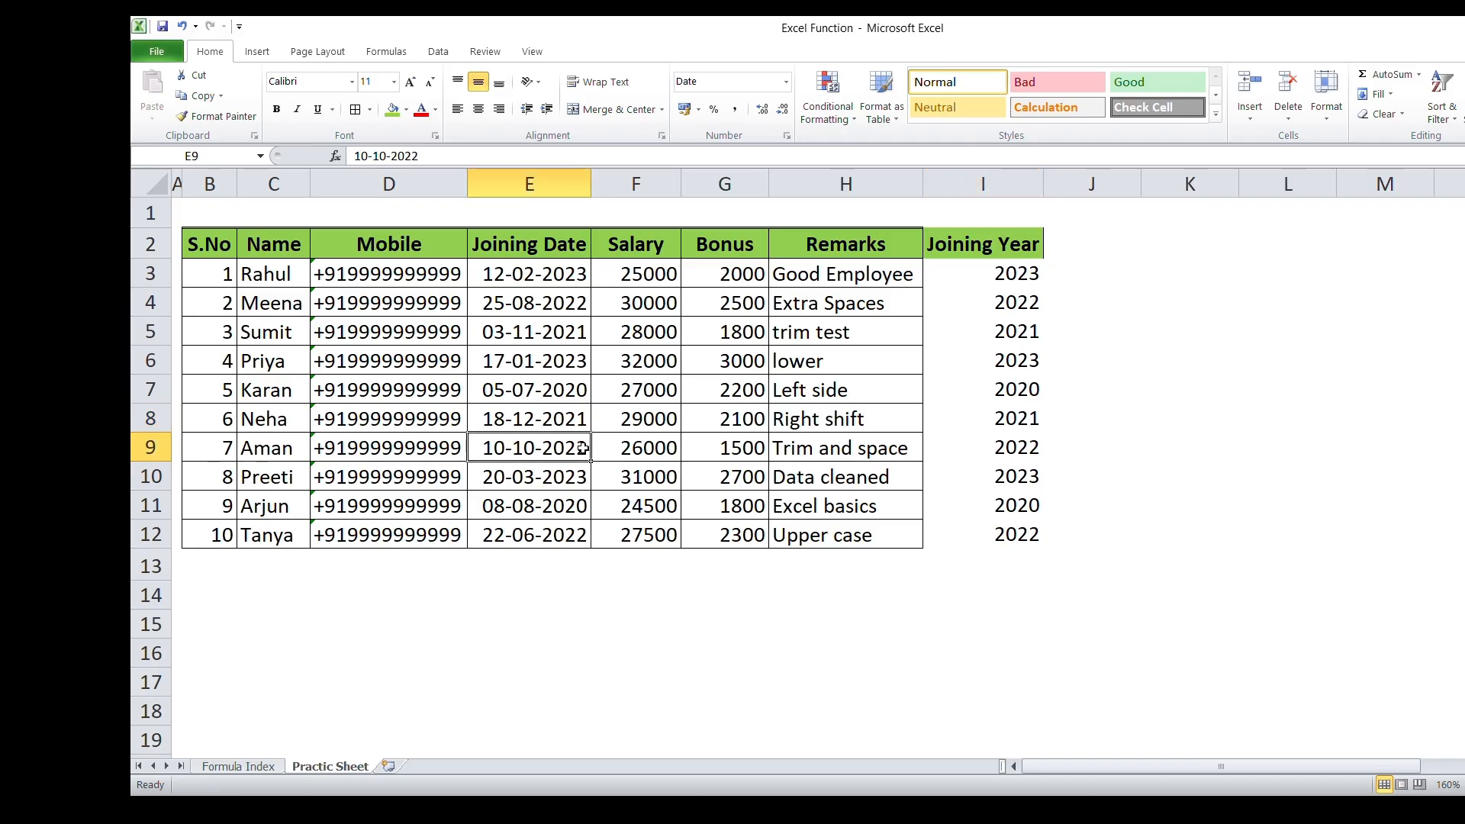
pyautogui.click(982, 530)
pyautogui.click(533, 536)
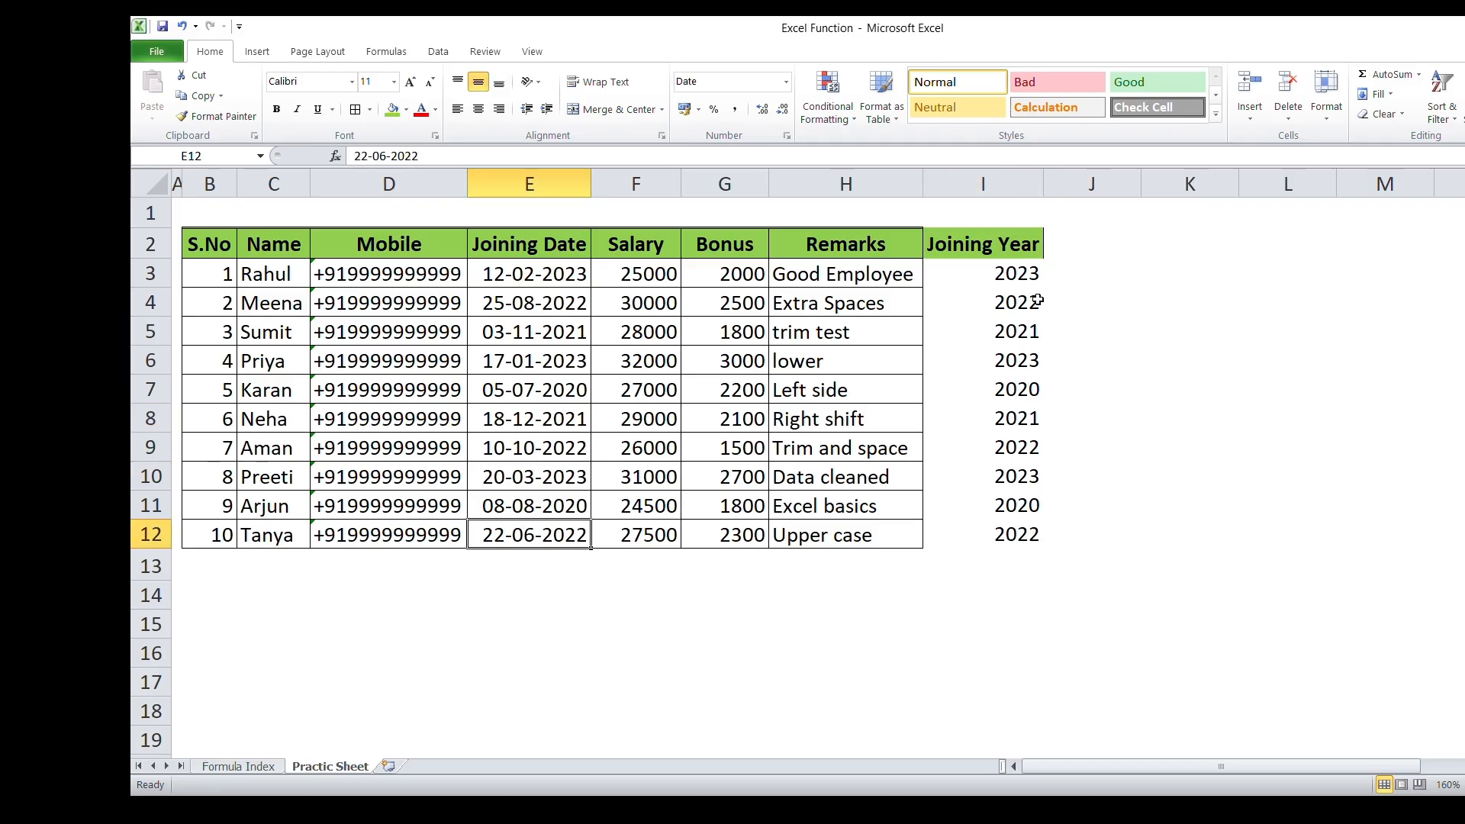
pyautogui.moveTo(985, 246); pyautogui.dragTo(995, 535)
pyautogui.moveTo(529, 244); pyautogui.dragTo(561, 538)
# - Change the header in I2 to Joining Date
pyautogui.click(963, 255)
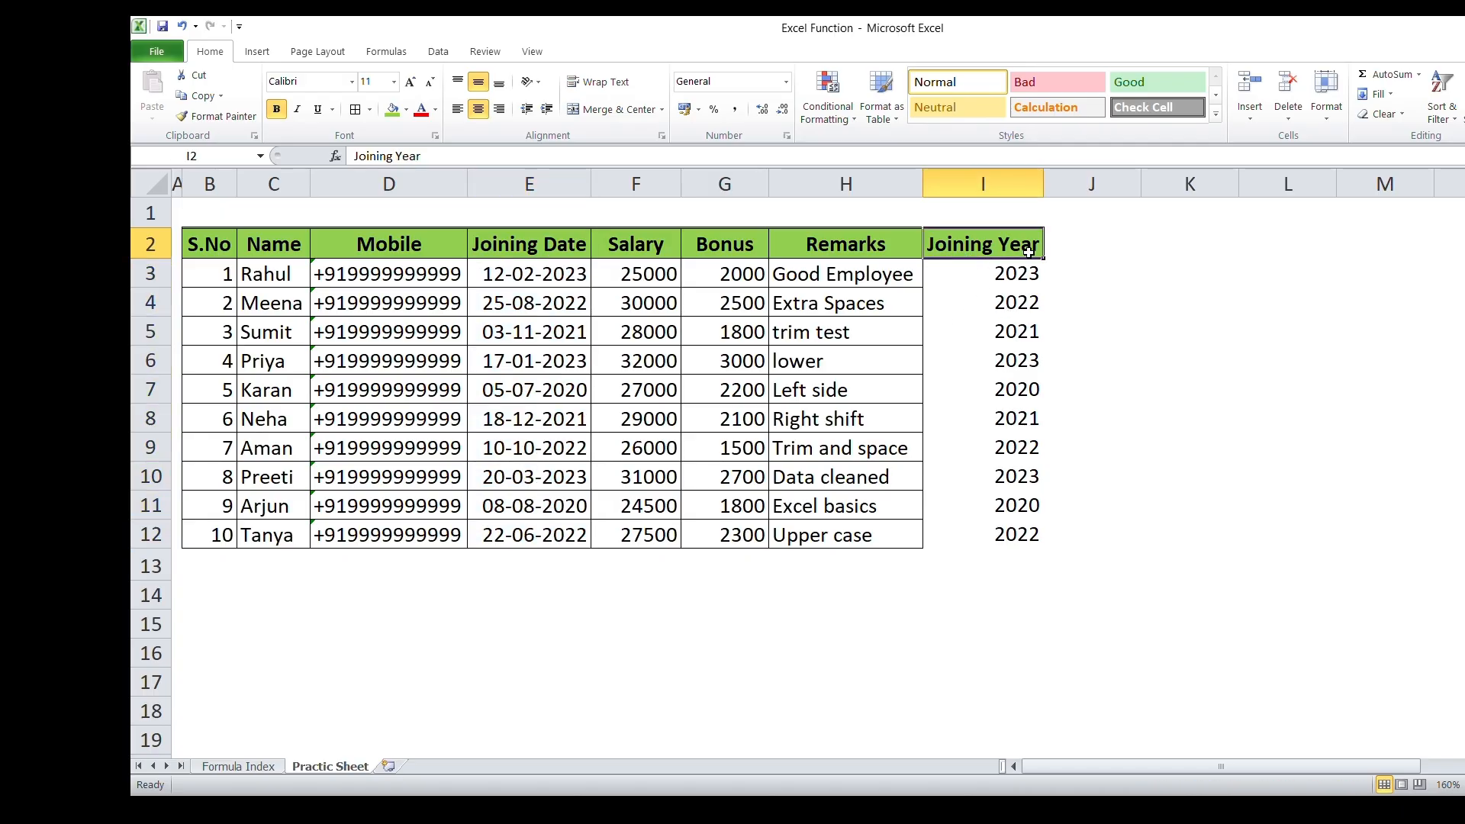
pyautogui.doubleClick(1002, 246)
pyautogui.hotkey('shift', 'Right')
pyautogui.hotkey('shift', 'Right')
pyautogui.hotkey('shift', 'Right')
pyautogui.hotkey('shift', 'Right')
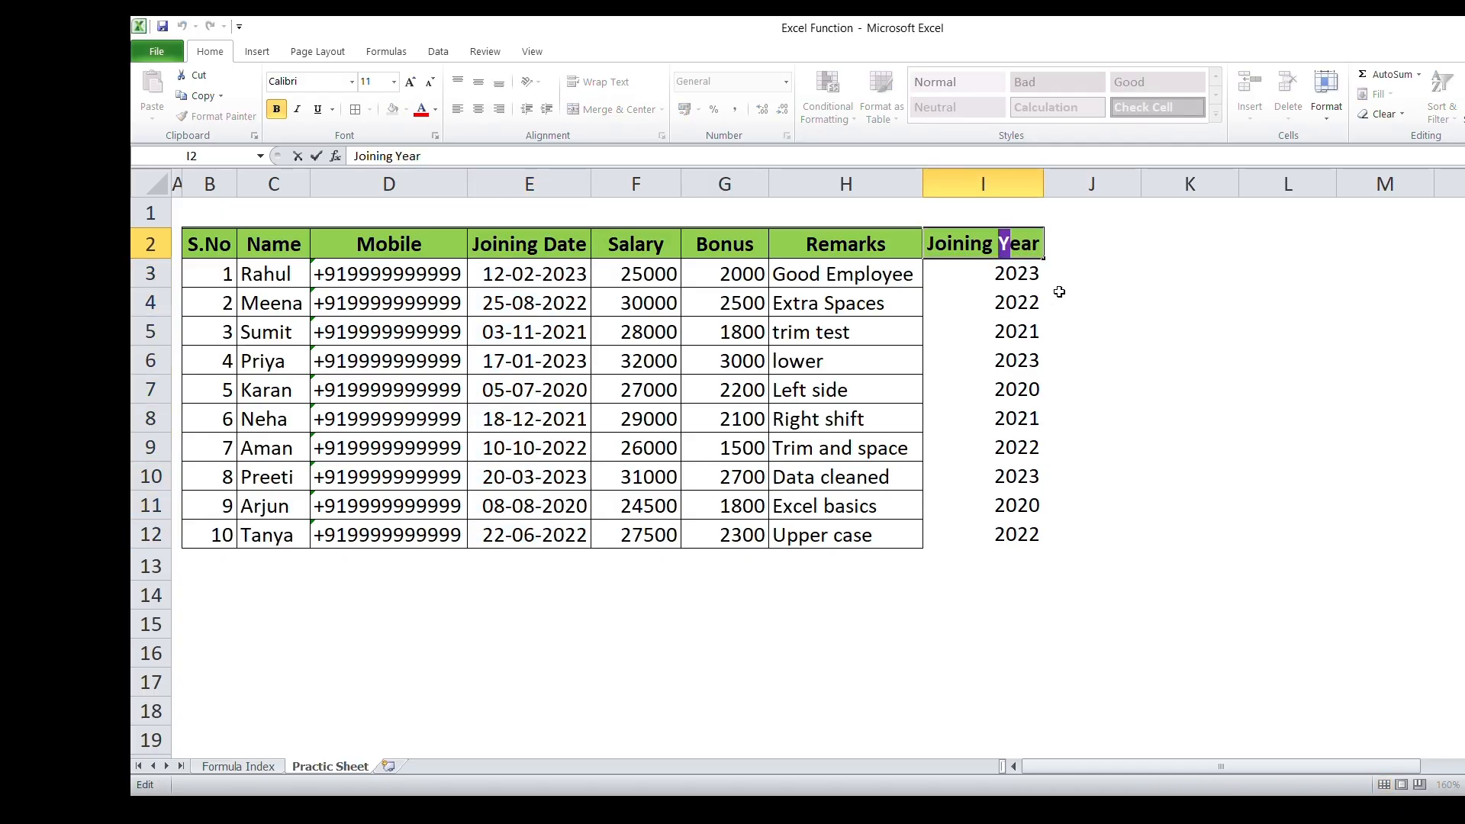
pyautogui.write('Date')
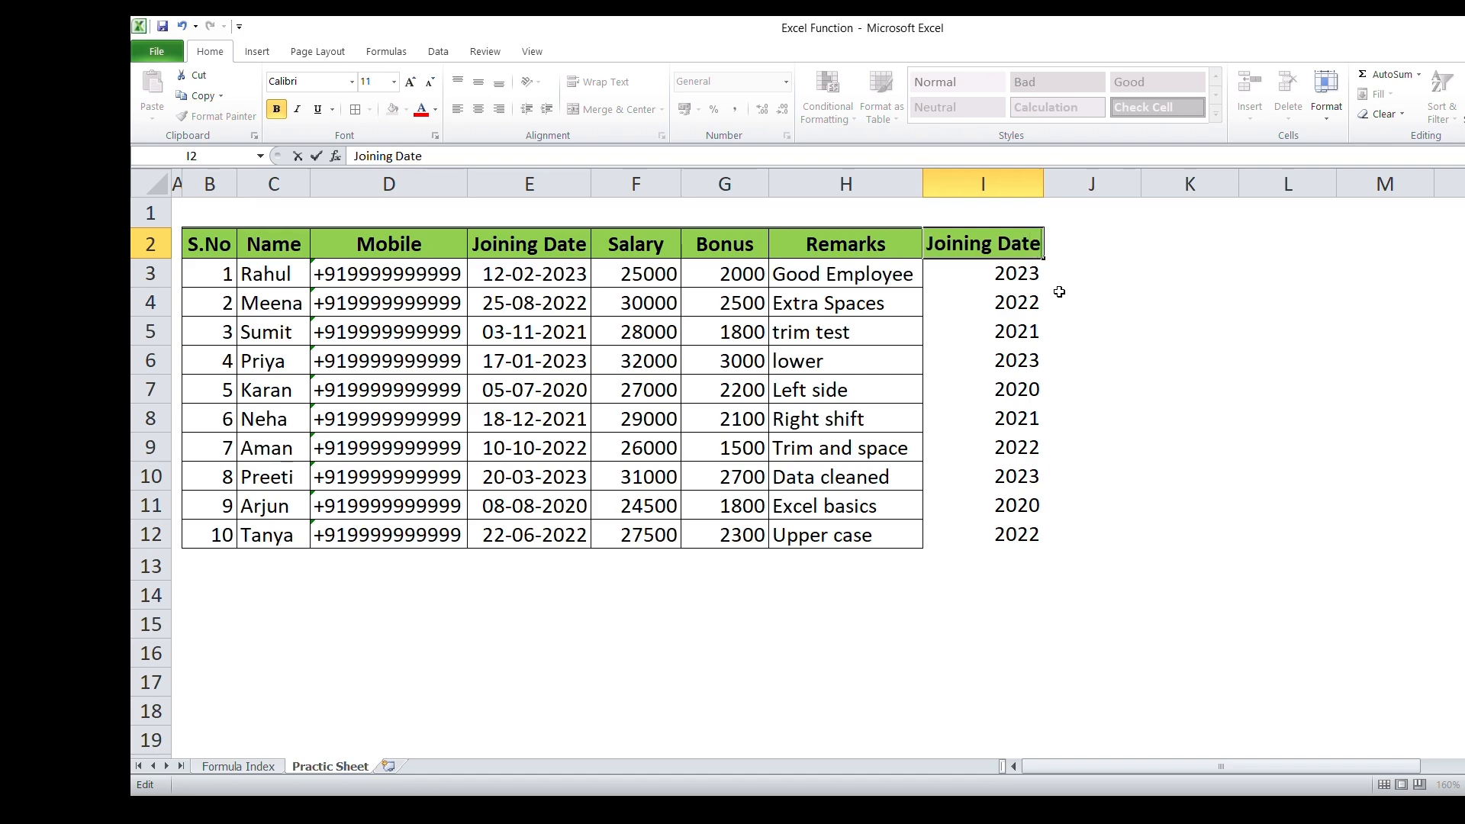
pyautogui.press('Return')
# - Clear the extracted year values from I3:I12
pyautogui.press('Return')
pyautogui.press('Up')
pyautogui.hotkey('ctrl', 'shift', 'Down')
pyautogui.press('Delete')
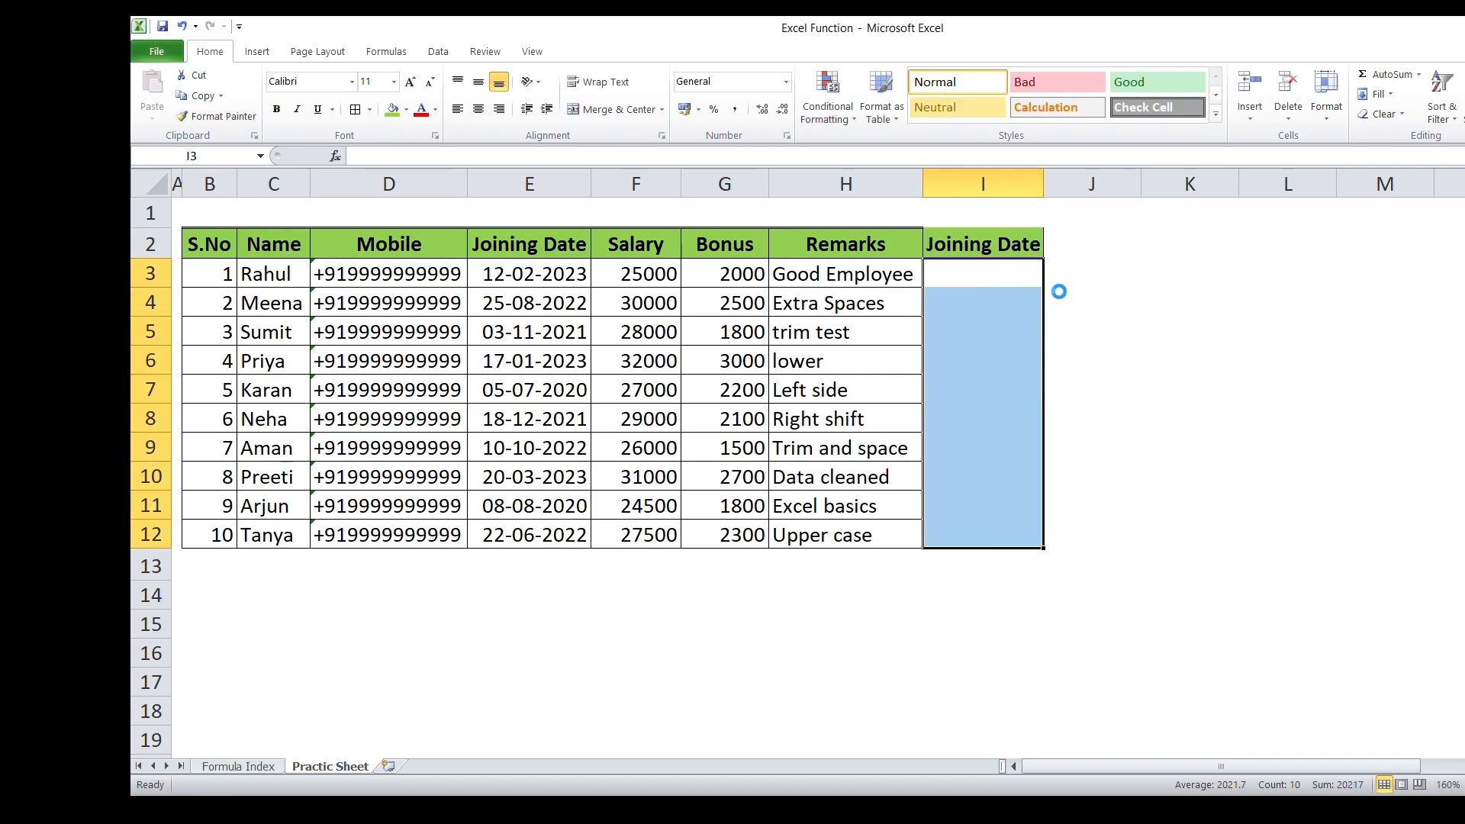
# - Consult the Formula Index sheet for the date functions, then extract the day in I3 with the formula =DAY(E3)
pyautogui.click(236, 767)
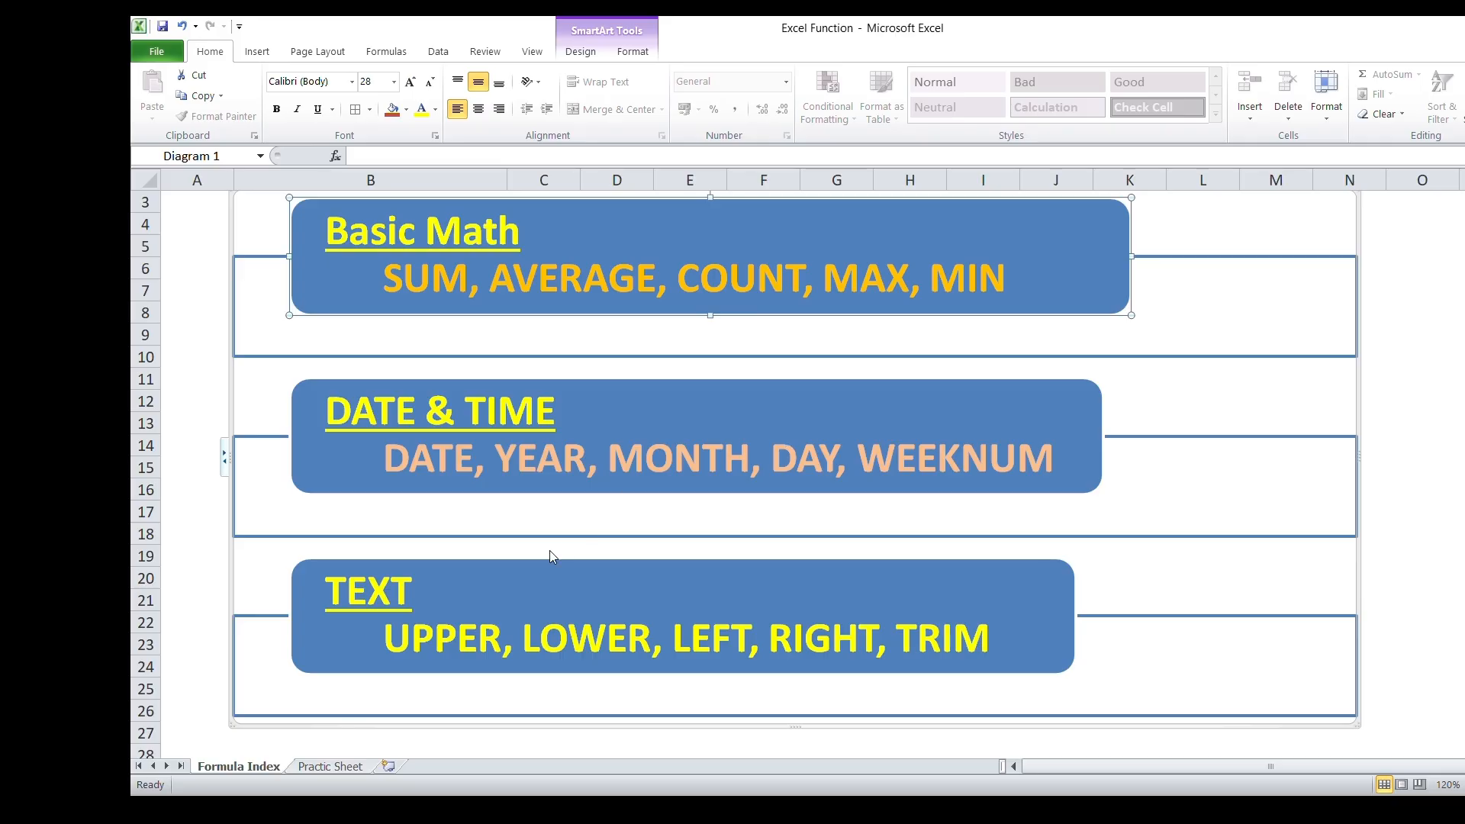
pyautogui.click(331, 765)
pyautogui.click(1255, 331)
pyautogui.click(988, 276)
pyautogui.write('=d')
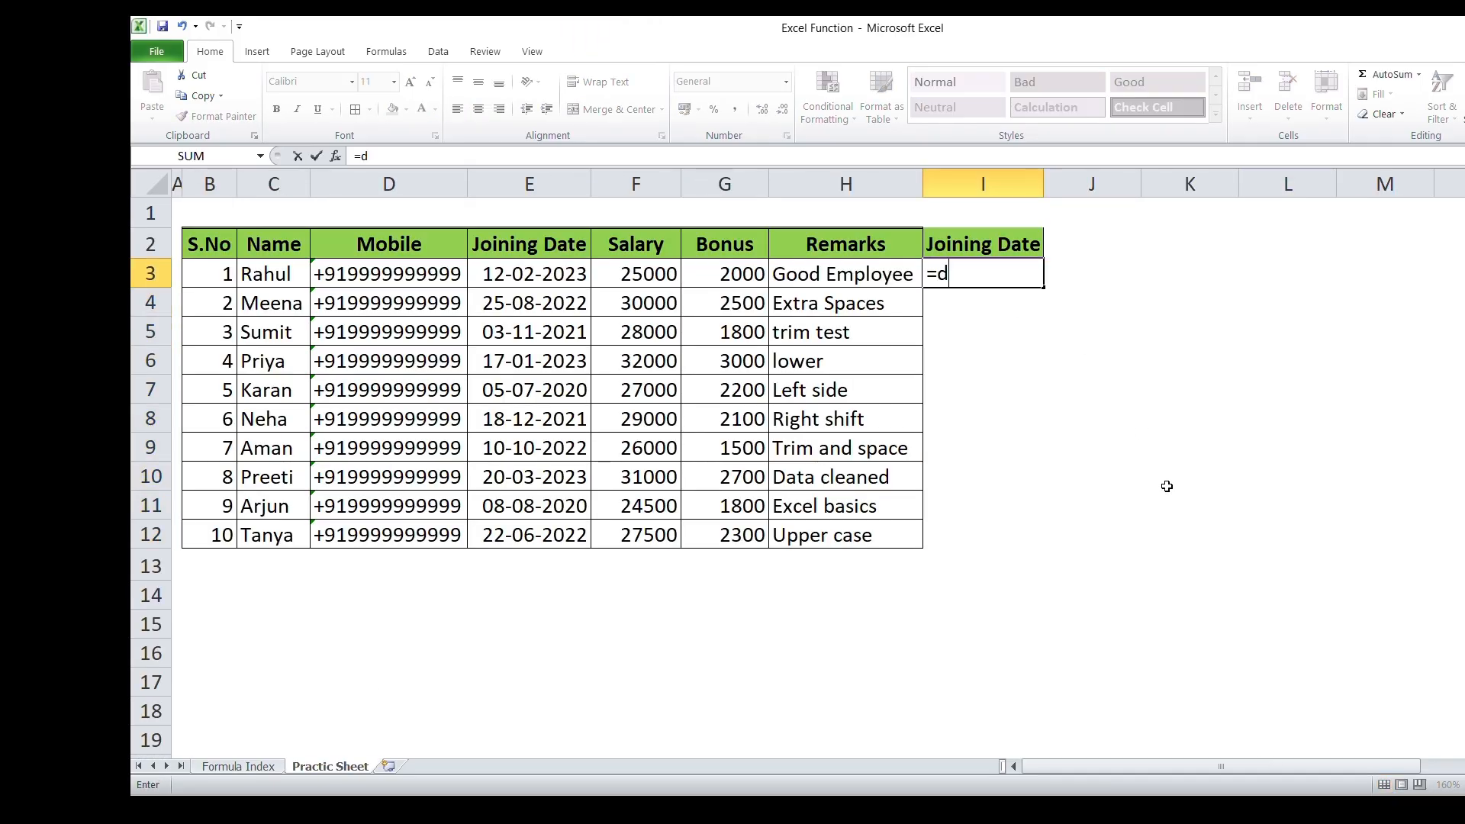
pyautogui.write('ay')
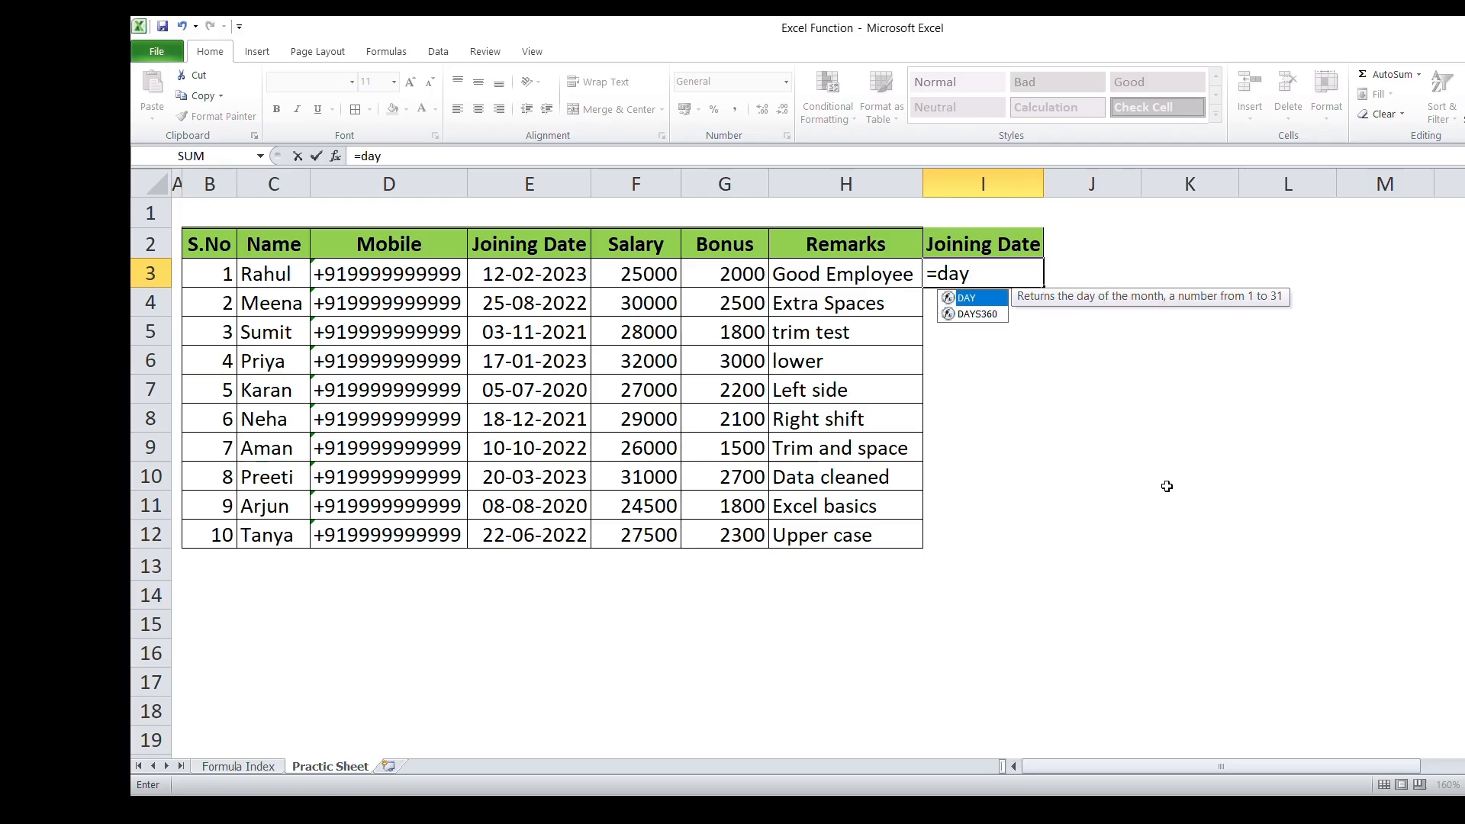
pyautogui.press('Tab')
pyautogui.press('Left')
pyautogui.press('Left')
pyautogui.press('Left')
pyautogui.press('Left')
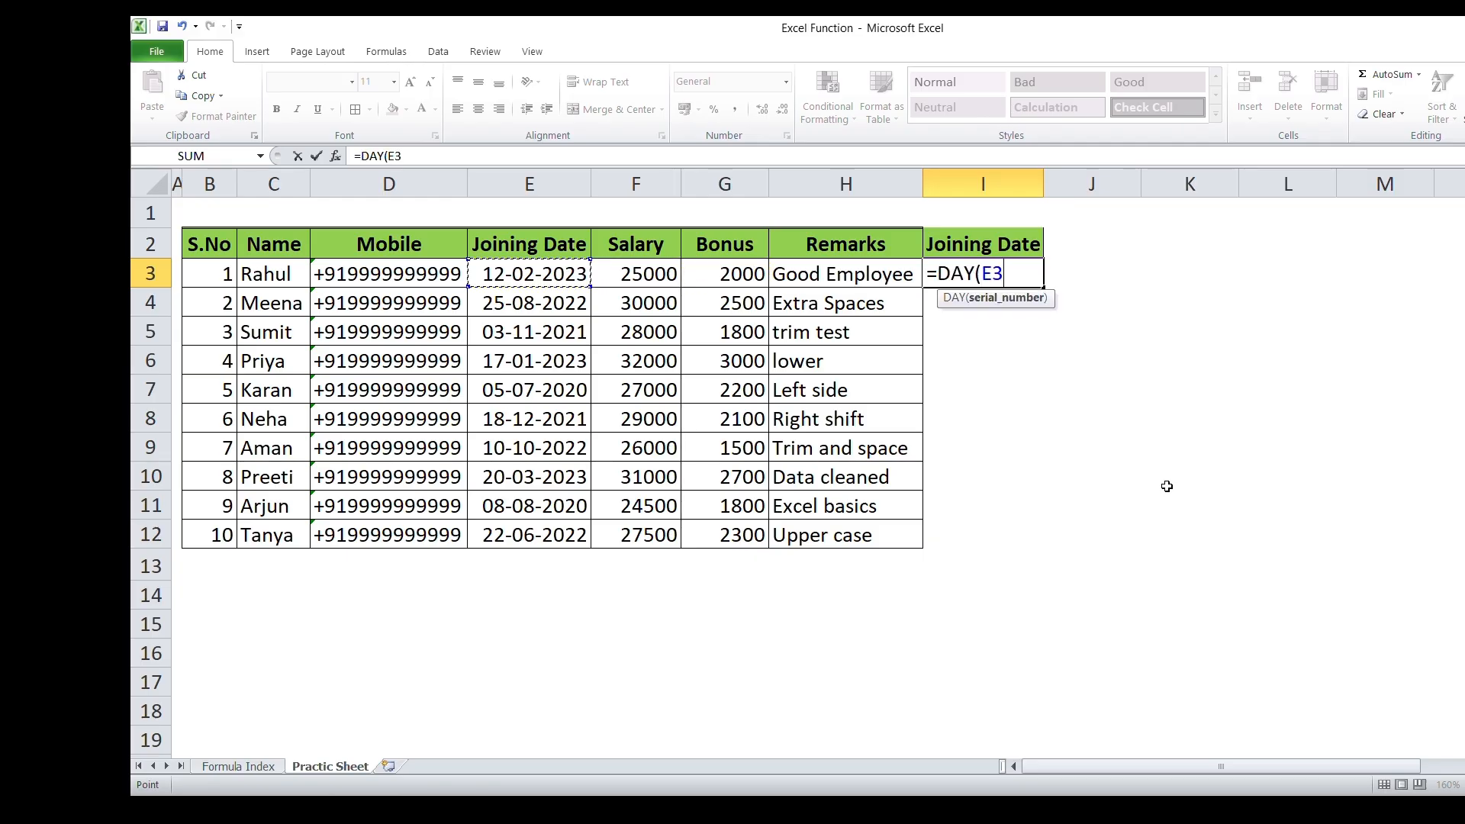
pyautogui.press('Return')
# - Fill the DAY formula down from I3 to I12
pyautogui.press('Left')
pyautogui.hotkey('ctrl', 'Down')
pyautogui.press('Right')
pyautogui.hotkey('ctrl', 'shift', 'Up')
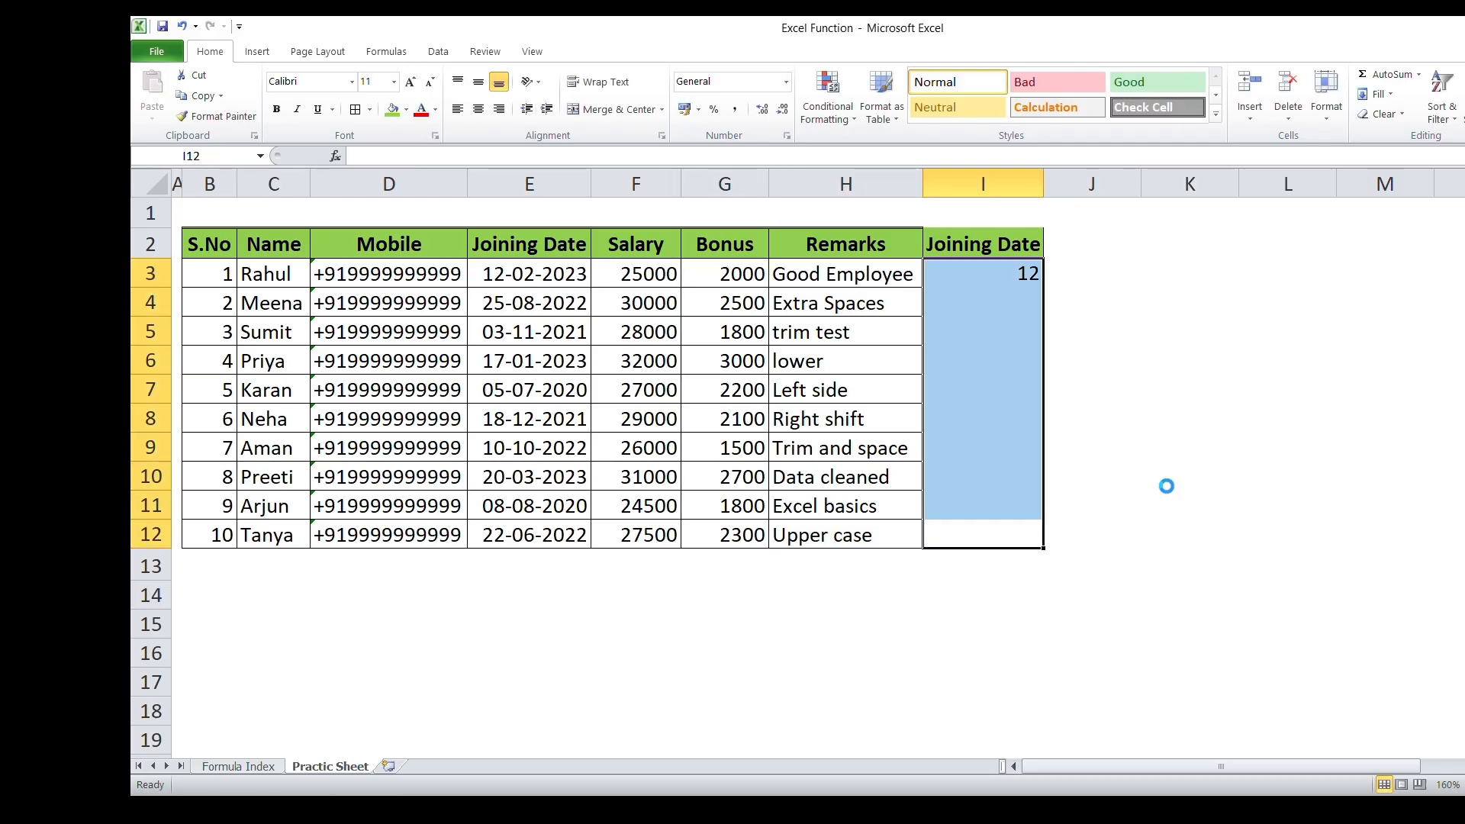
pyautogui.hotkey('ctrl', 'd')
# - Check the extracted days in column I against the joining dates in column E
pyautogui.click(1023, 277)
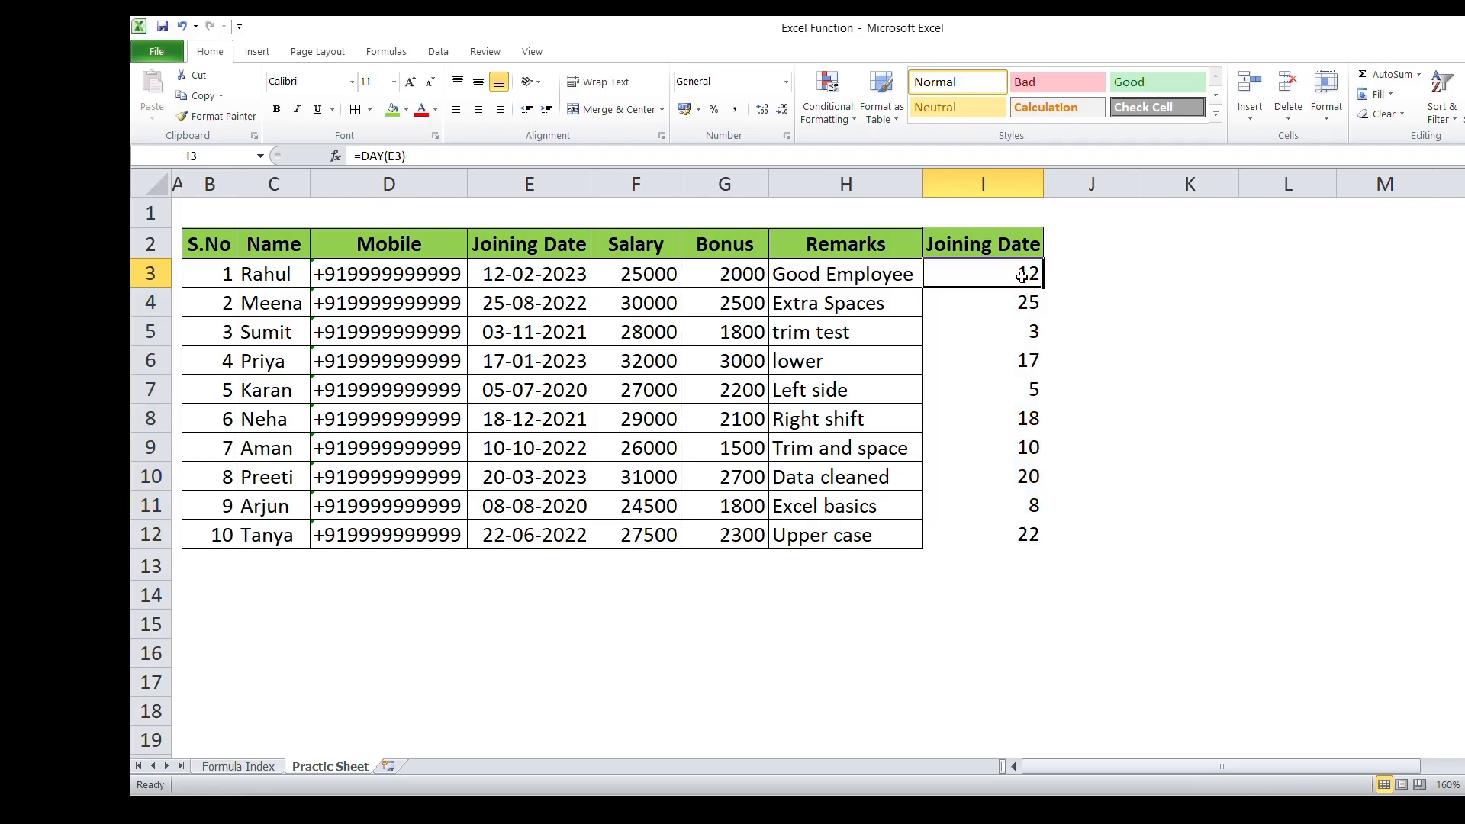
pyautogui.click(1027, 307)
pyautogui.click(1021, 331)
pyautogui.click(1018, 360)
pyautogui.click(515, 360)
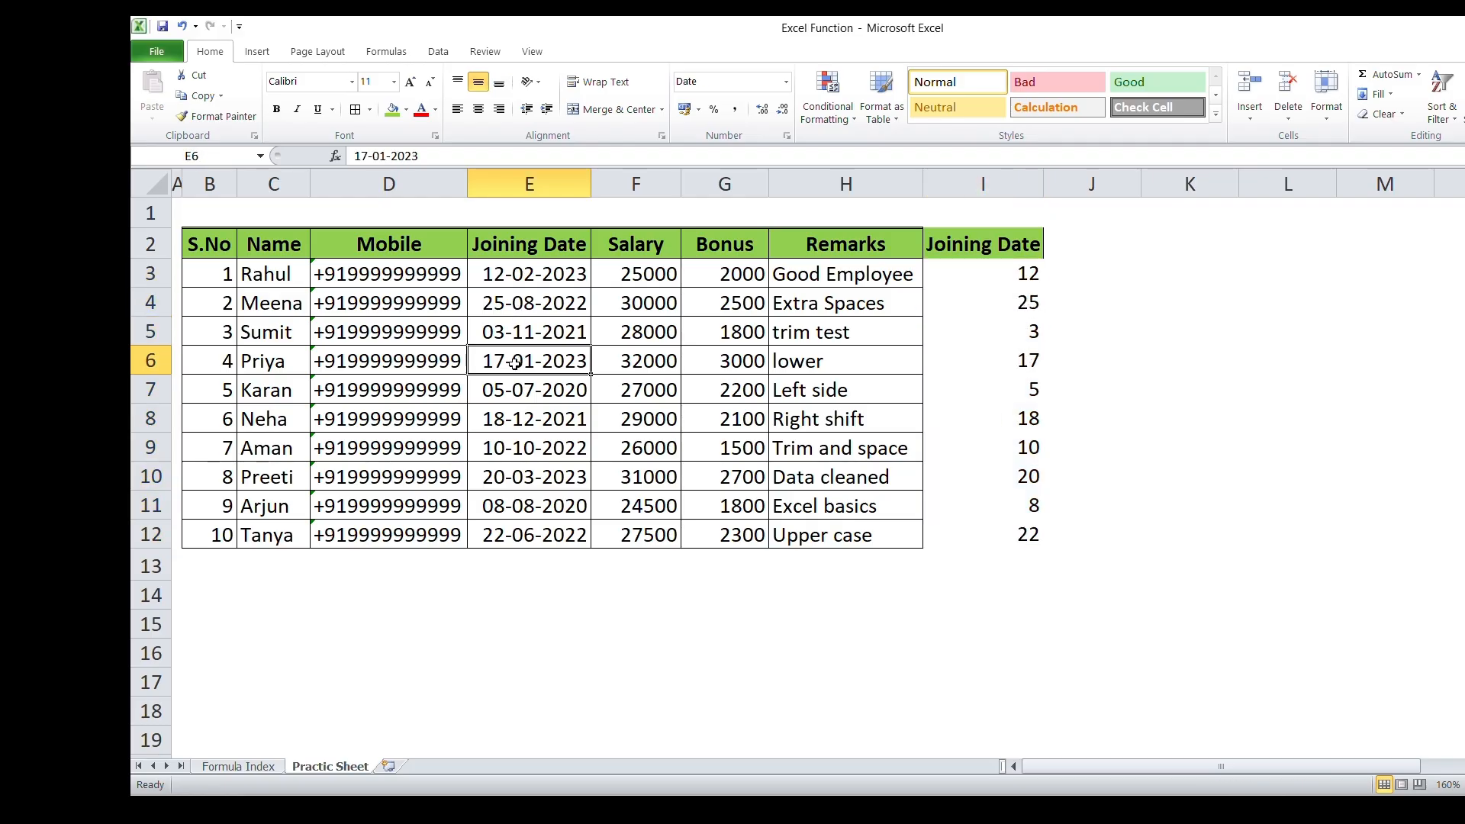
pyautogui.moveTo(987, 275); pyautogui.dragTo(1011, 519)
# - Change the header in I2 to Joining Day
pyautogui.doubleClick(1018, 246)
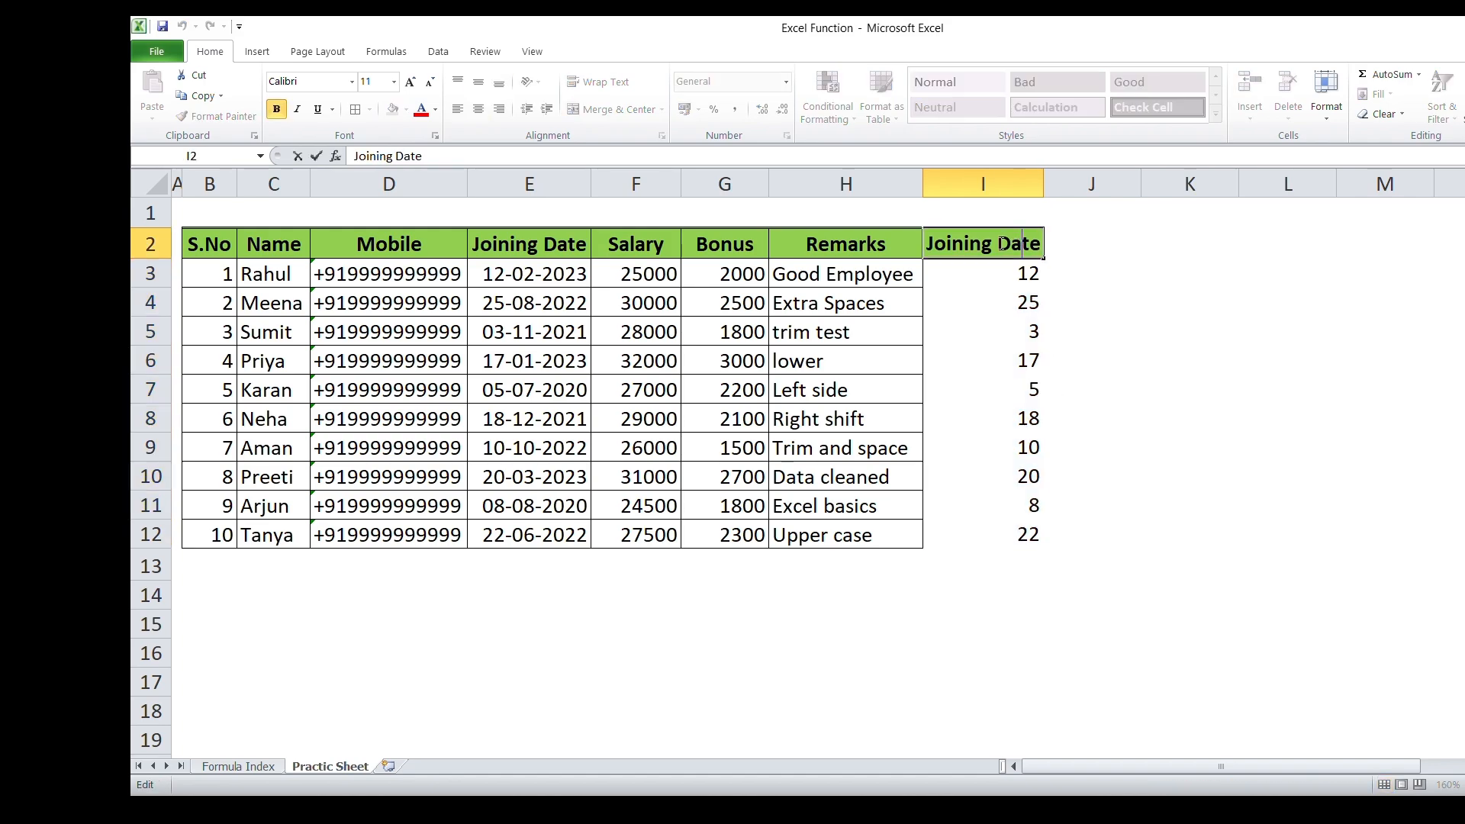
pyautogui.moveTo(997, 245); pyautogui.dragTo(1041, 244)
pyautogui.write('Day')
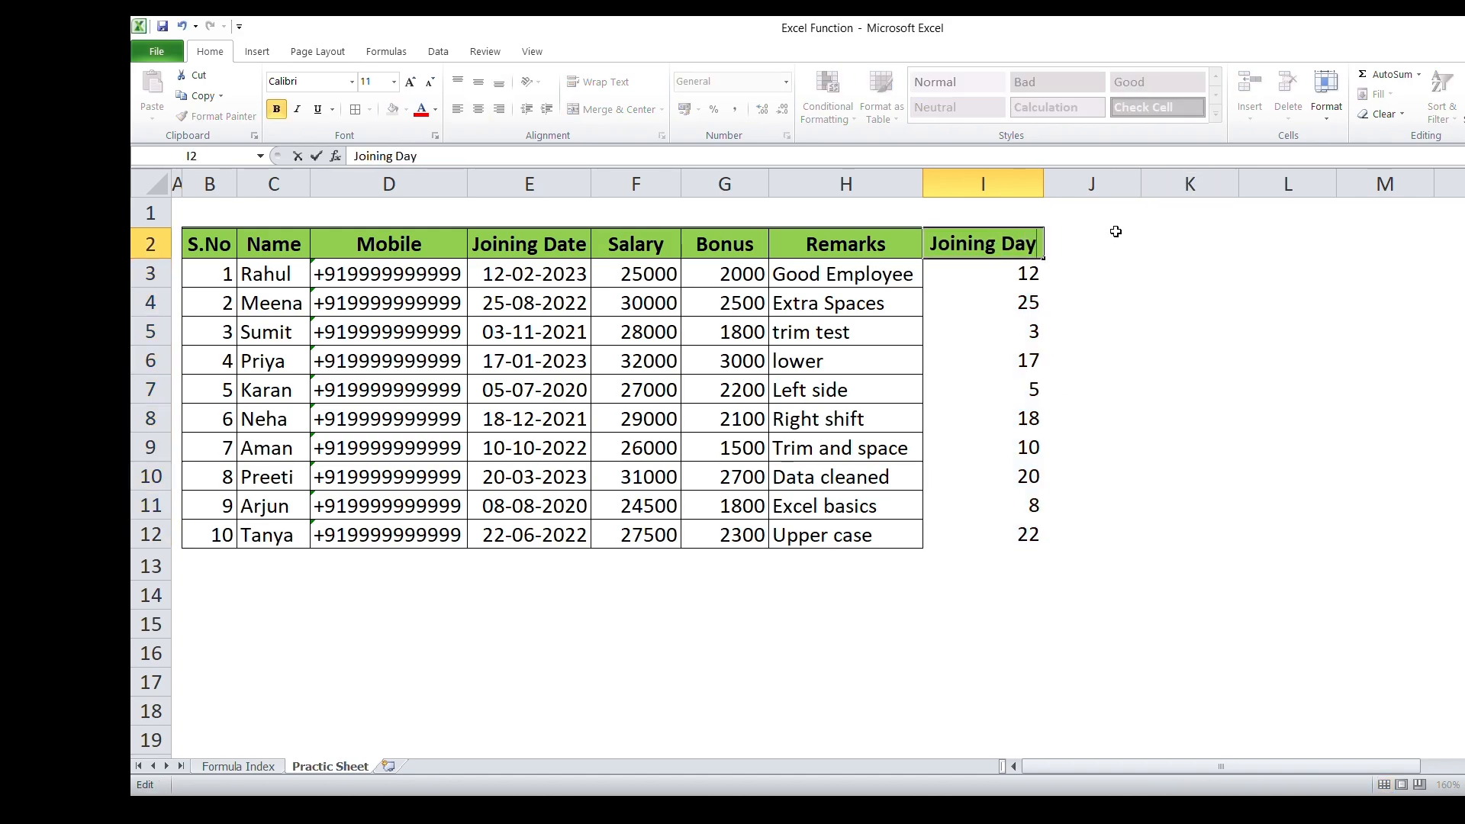
pyautogui.press('Return')
# - Change the header in I2 to Joining Month and clear the day values in I3:I12
pyautogui.press('Up')
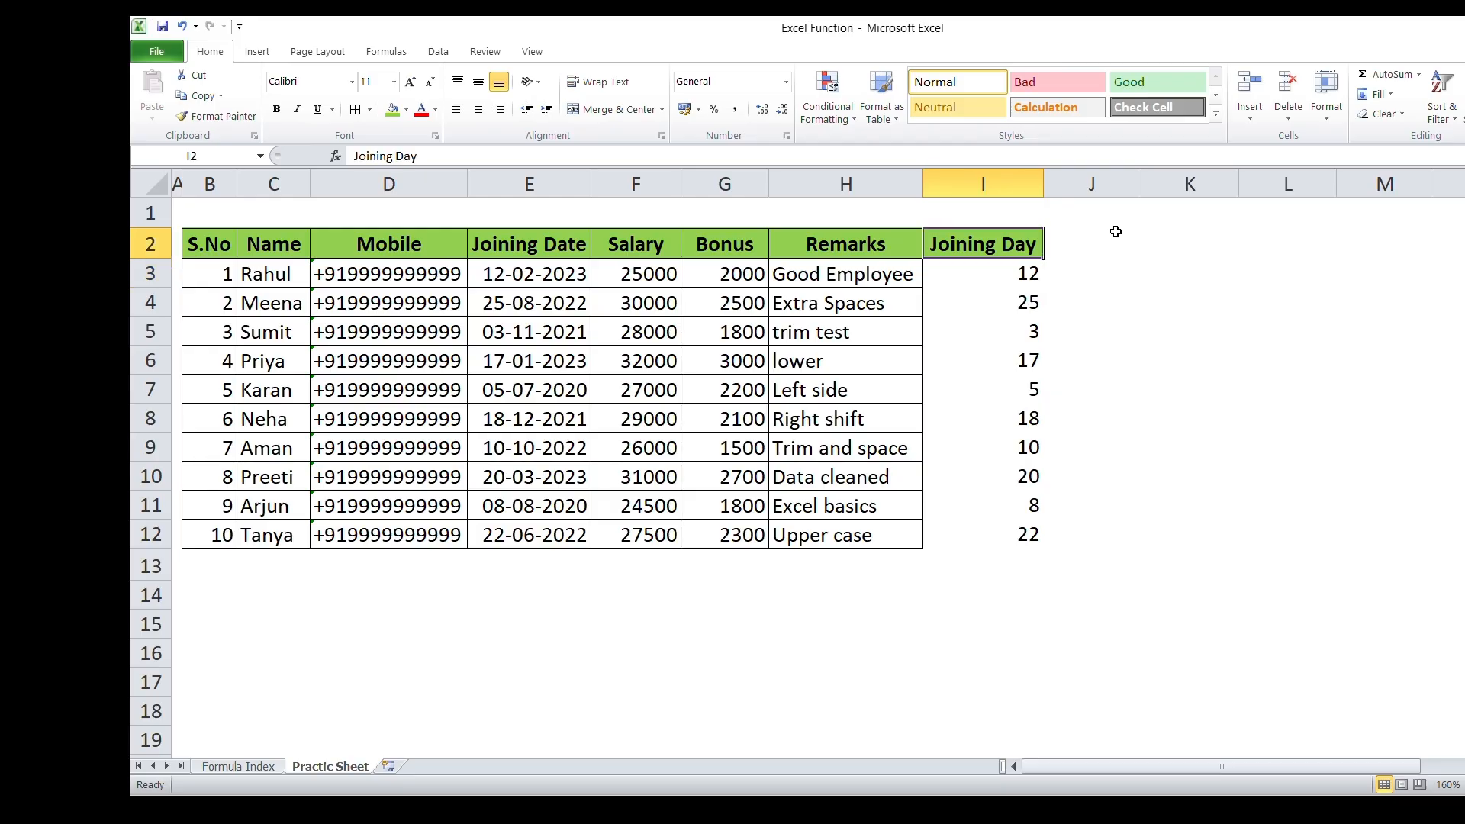
pyautogui.press('F2')
pyautogui.hotkey('shift', 'Left')
pyautogui.hotkey('shift', 'Left')
pyautogui.hotkey('shift', 'Left')
pyautogui.write('Month')
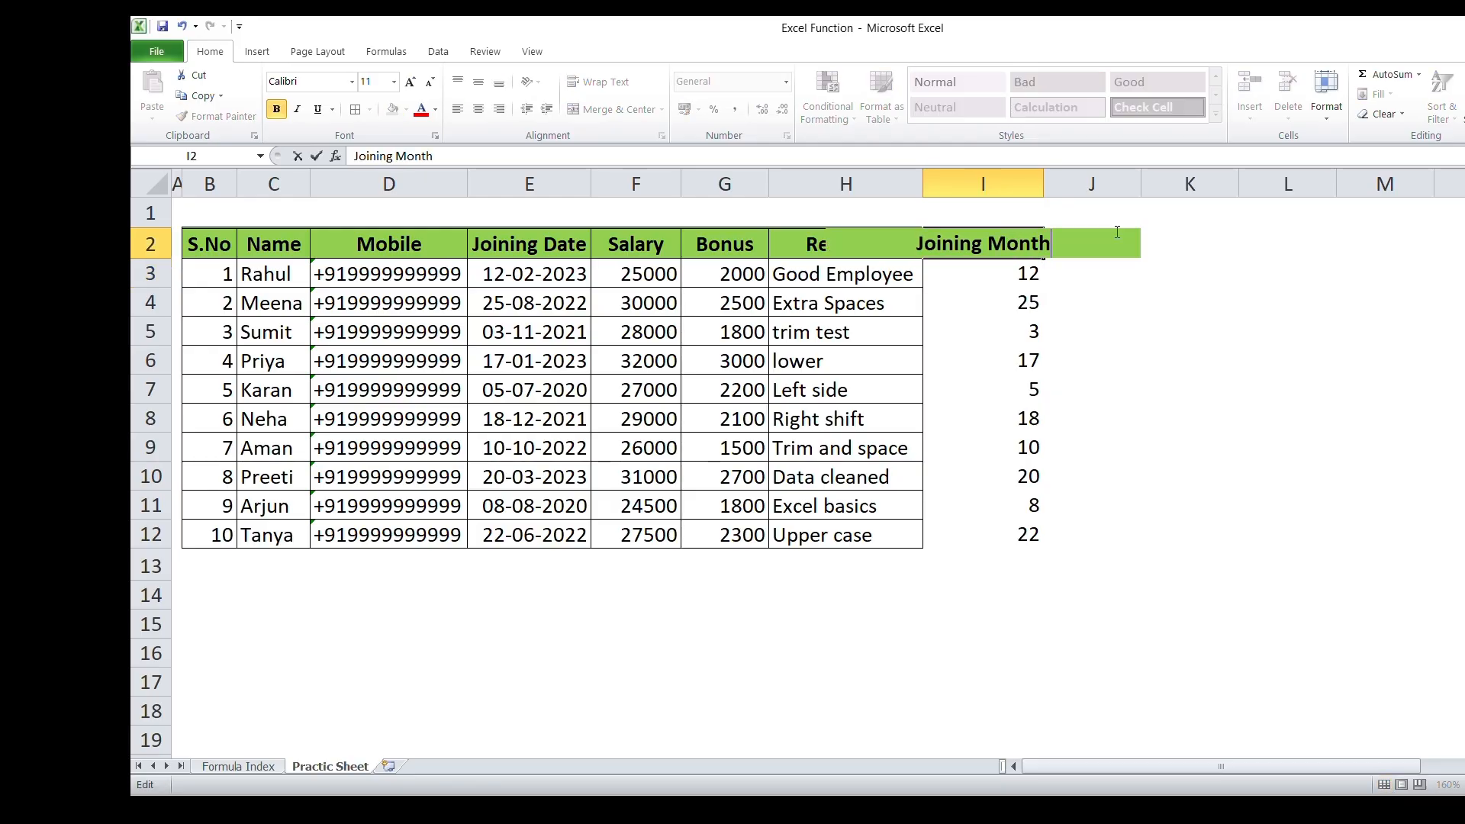
pyautogui.press('Return')
pyautogui.hotkey('ctrl', 'shift', 'Down')
pyautogui.press('Delete')
# - Enter the formula =MONTH(E3) in I3 to extract the month from the first joining date
pyautogui.click(962, 279)
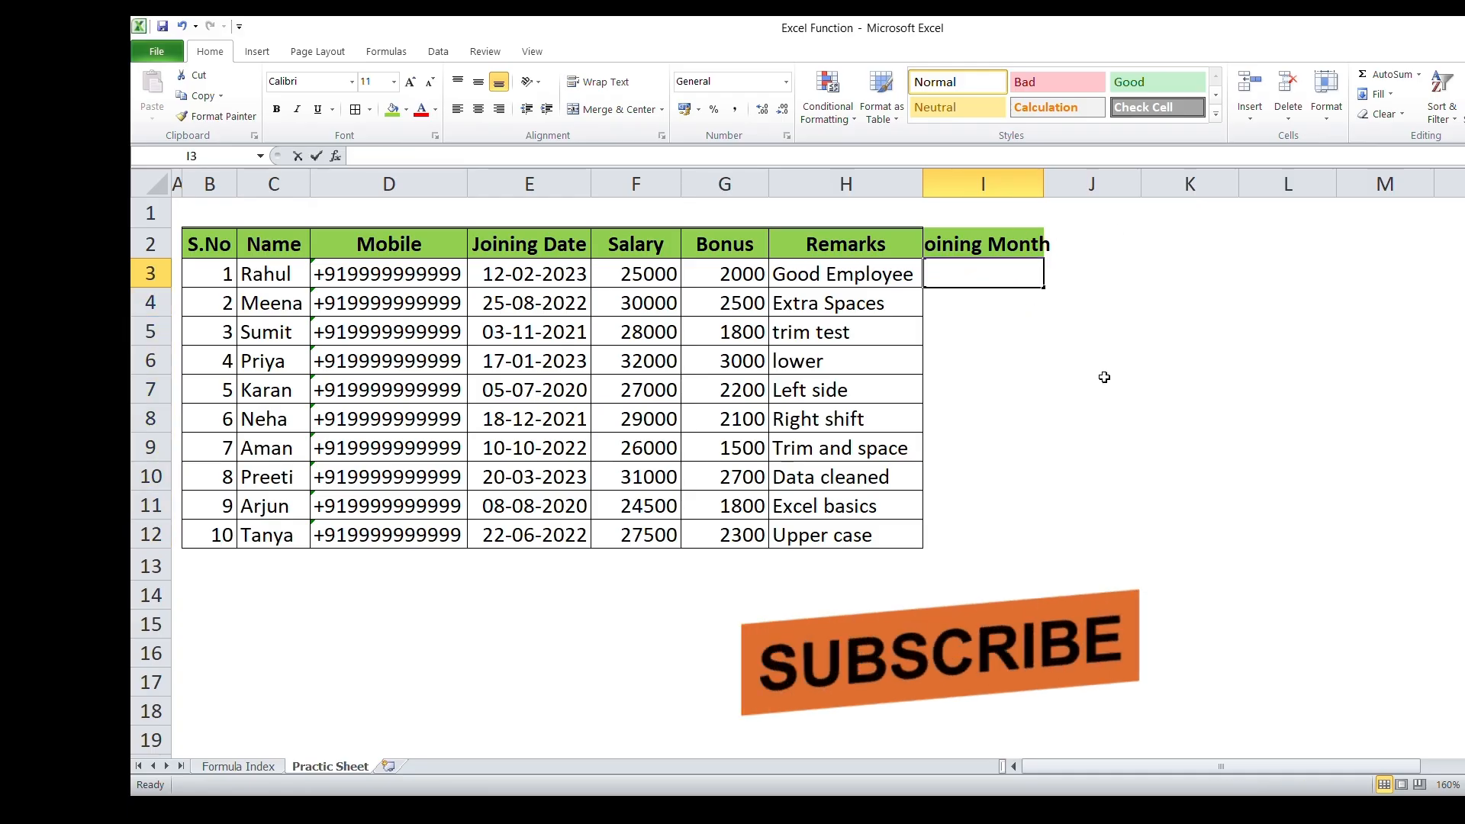
pyautogui.write('=mon')
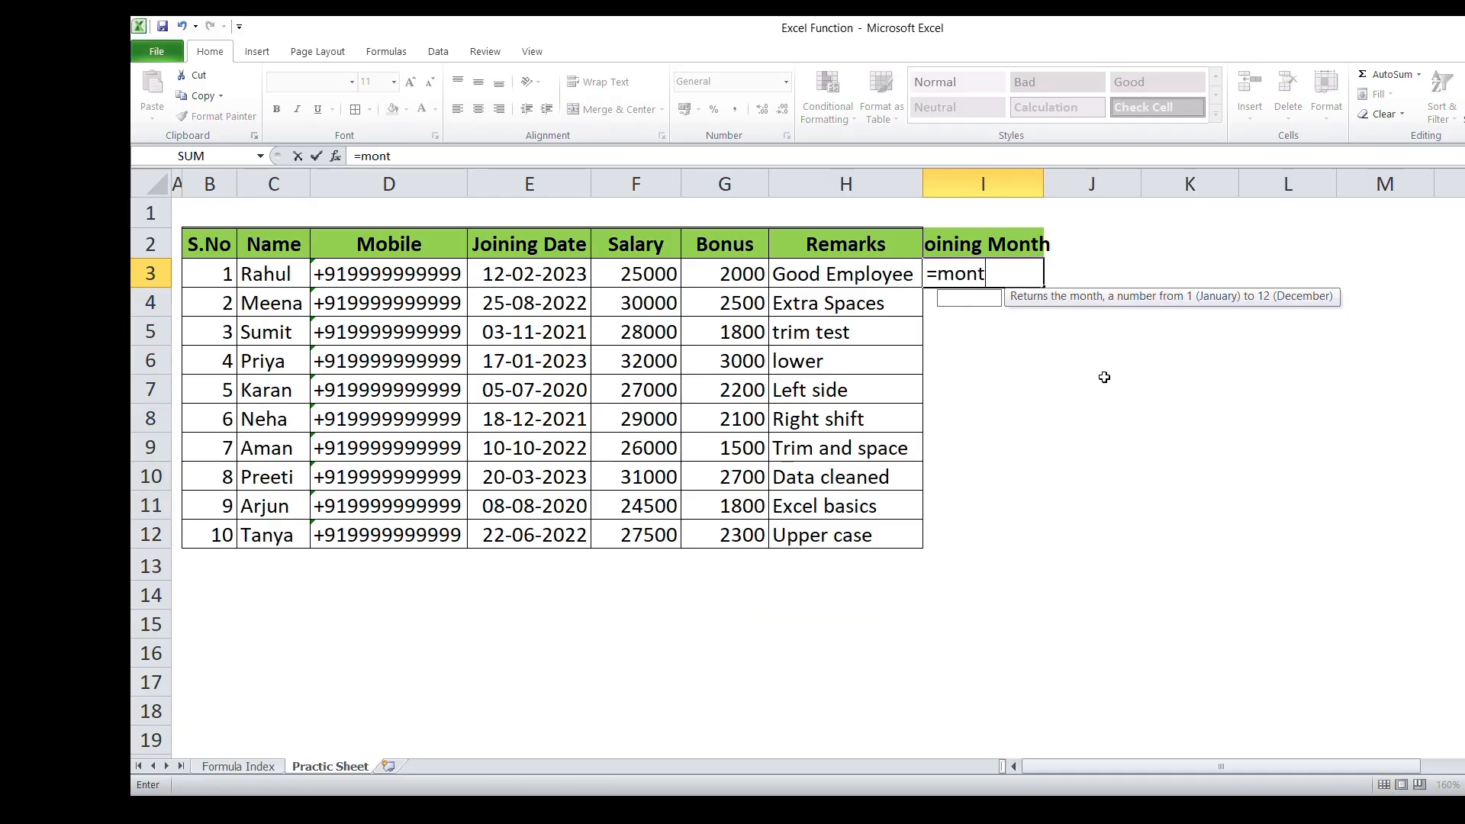
pyautogui.write('t')
pyautogui.press('Tab')
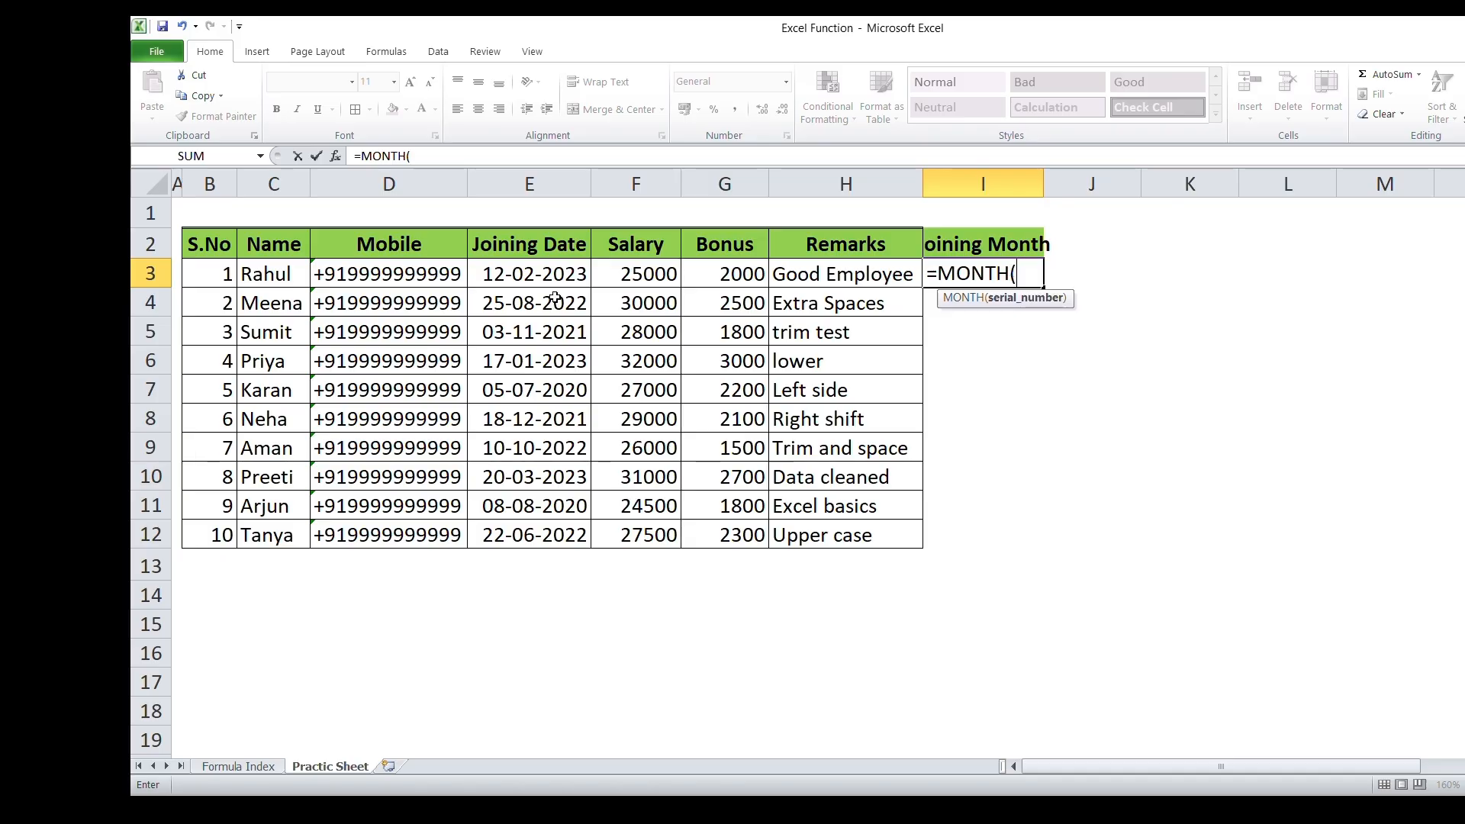
pyautogui.click(518, 280)
pyautogui.press('Return')
pyautogui.press('Up')
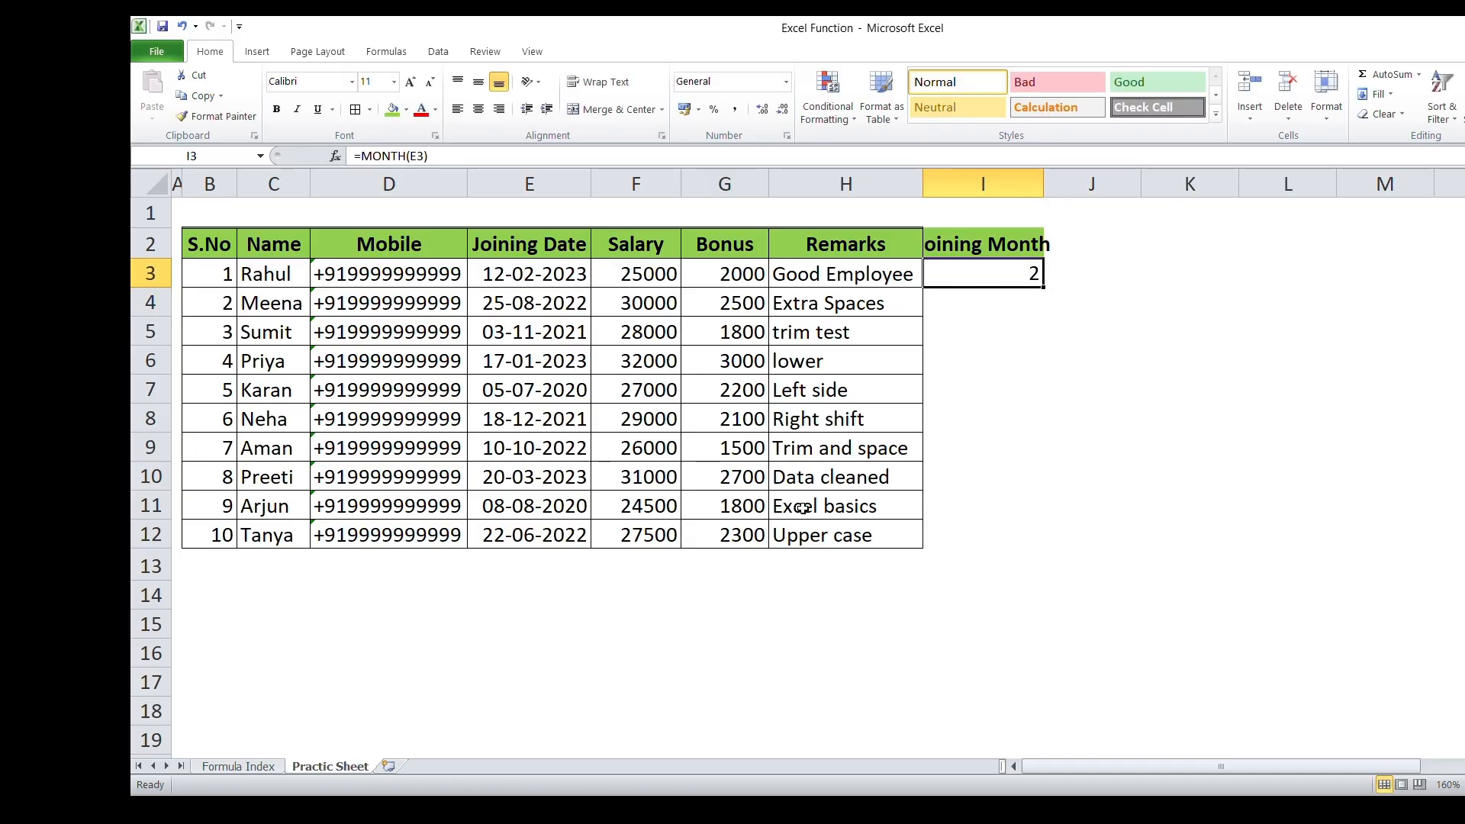
# - Fill the MONTH formula down from I3 to I12
pyautogui.hotkey('shift', 'Down')
pyautogui.hotkey('shift', 'Down')
pyautogui.hotkey('shift', 'Down')
pyautogui.hotkey('shift', 'Down')
pyautogui.hotkey('shift', 'Down')
pyautogui.hotkey('shift', 'Down')
pyautogui.hotkey('shift', 'Down')
pyautogui.hotkey('shift', 'Down')
pyautogui.hotkey('shift', 'Down')
pyautogui.hotkey('ctrl', 'd')
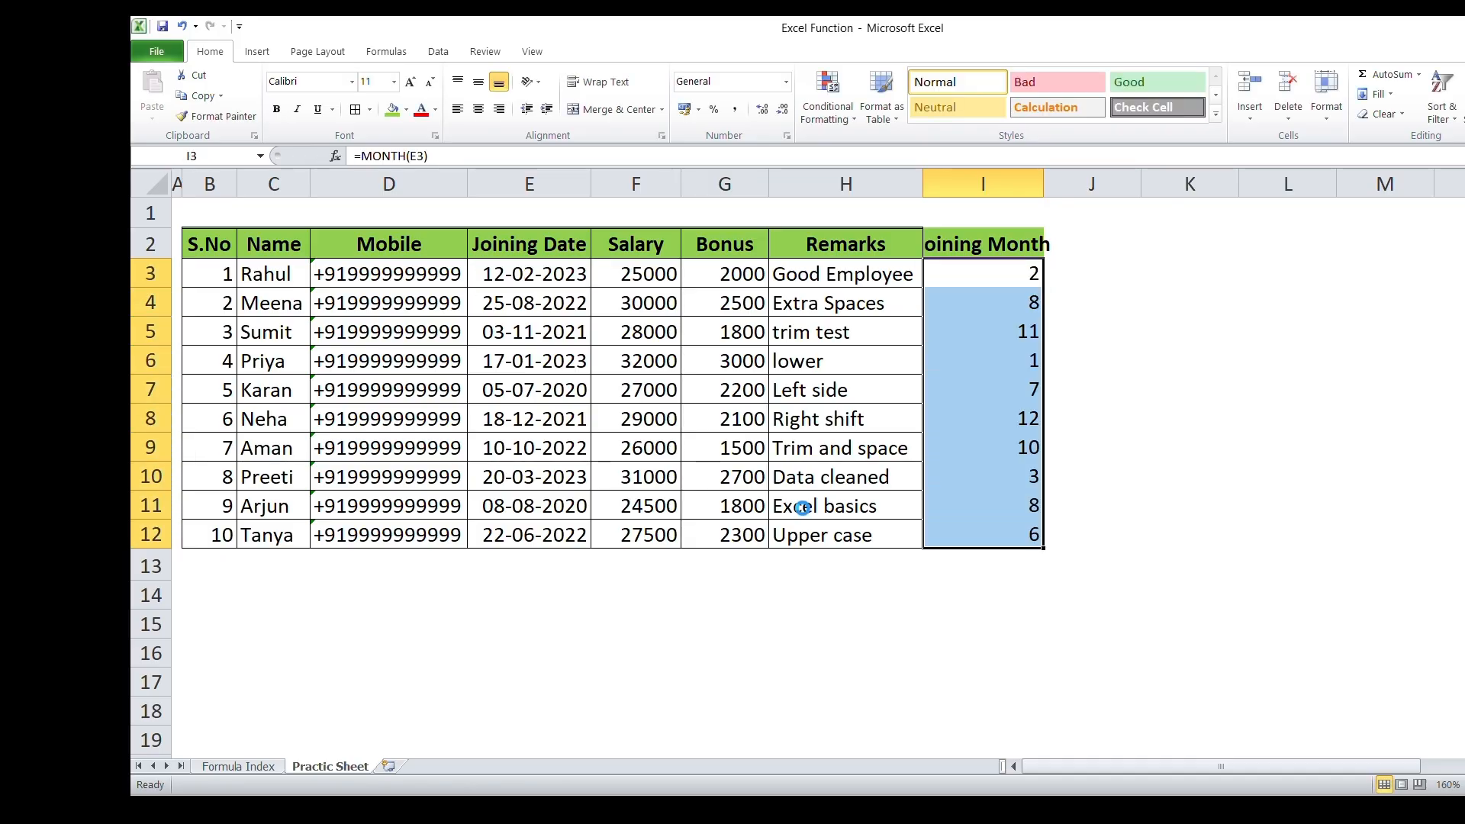
# - Check the extracted months in column I against the joining dates in column E
pyautogui.click(983, 284)
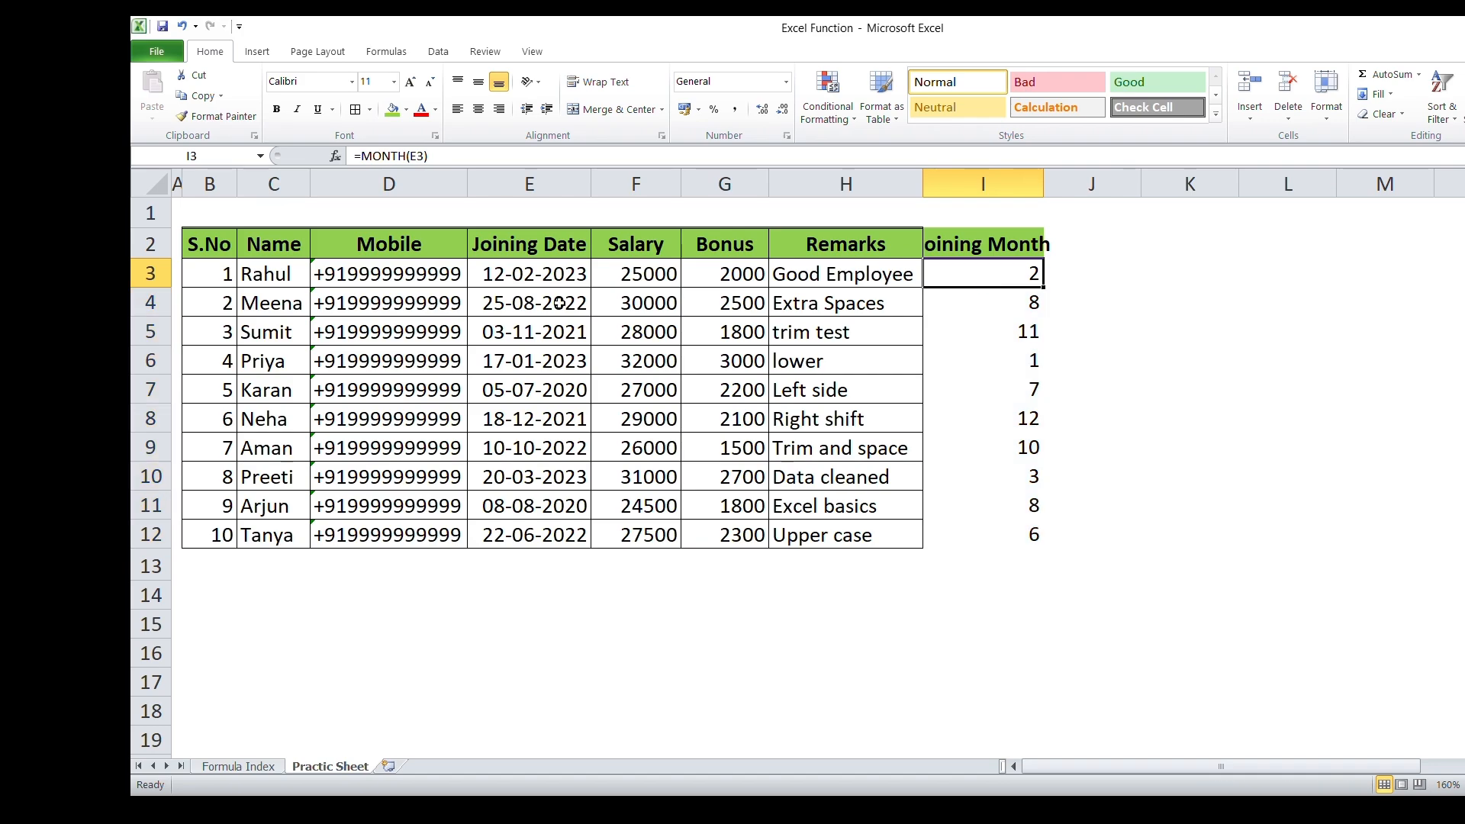
pyautogui.press('Down')
pyautogui.click(1015, 338)
pyautogui.click(545, 340)
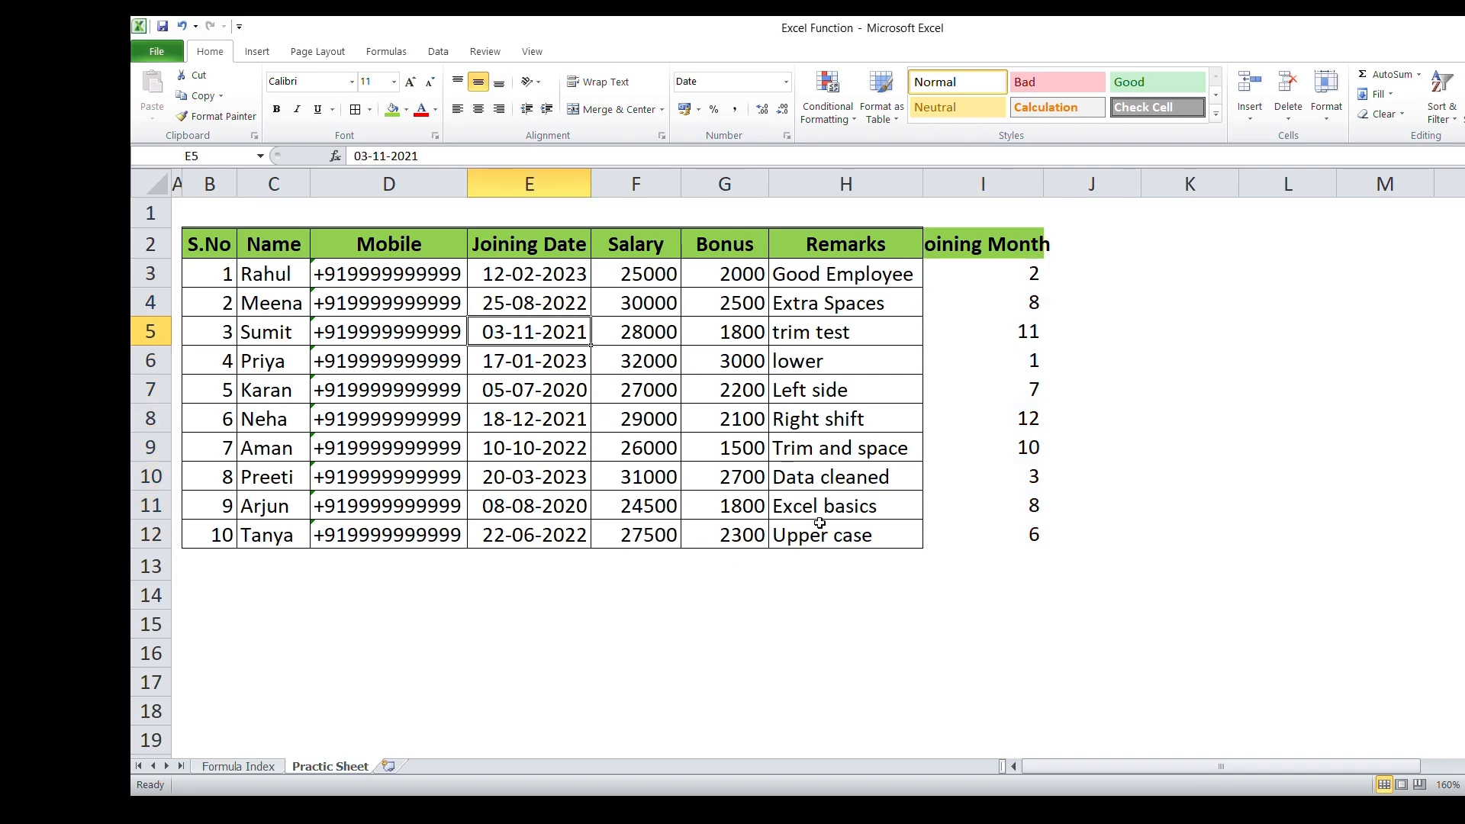
pyautogui.moveTo(1015, 279); pyautogui.dragTo(1022, 506)
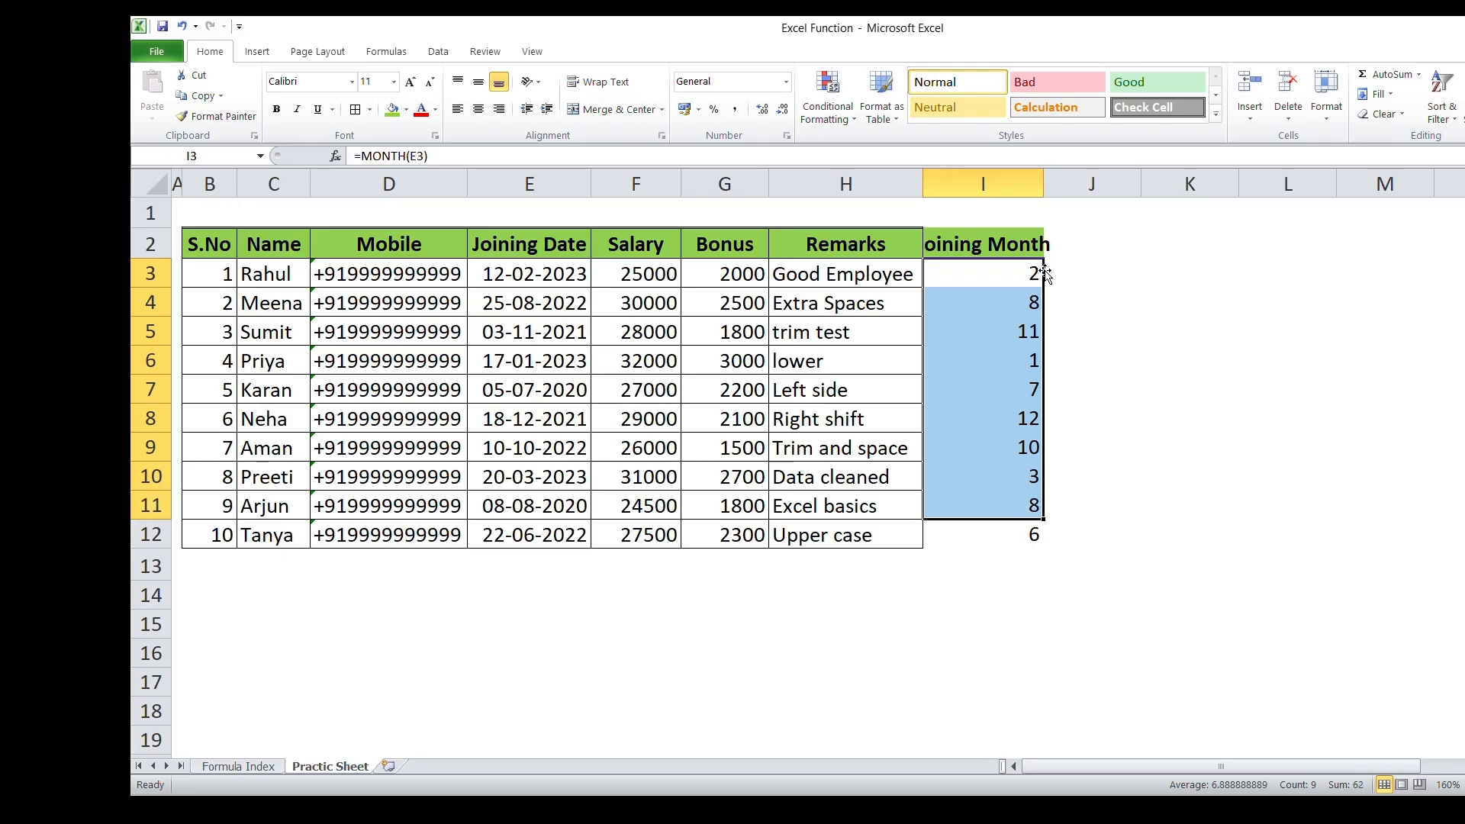
# - Auto-fit the width of column I to its header and clear the month values in I3:I12
pyautogui.doubleClick(1038, 187)
pyautogui.click(1193, 471)
pyautogui.click(1023, 273)
pyautogui.moveTo(1023, 273); pyautogui.dragTo(1031, 535)
pyautogui.press('Delete')
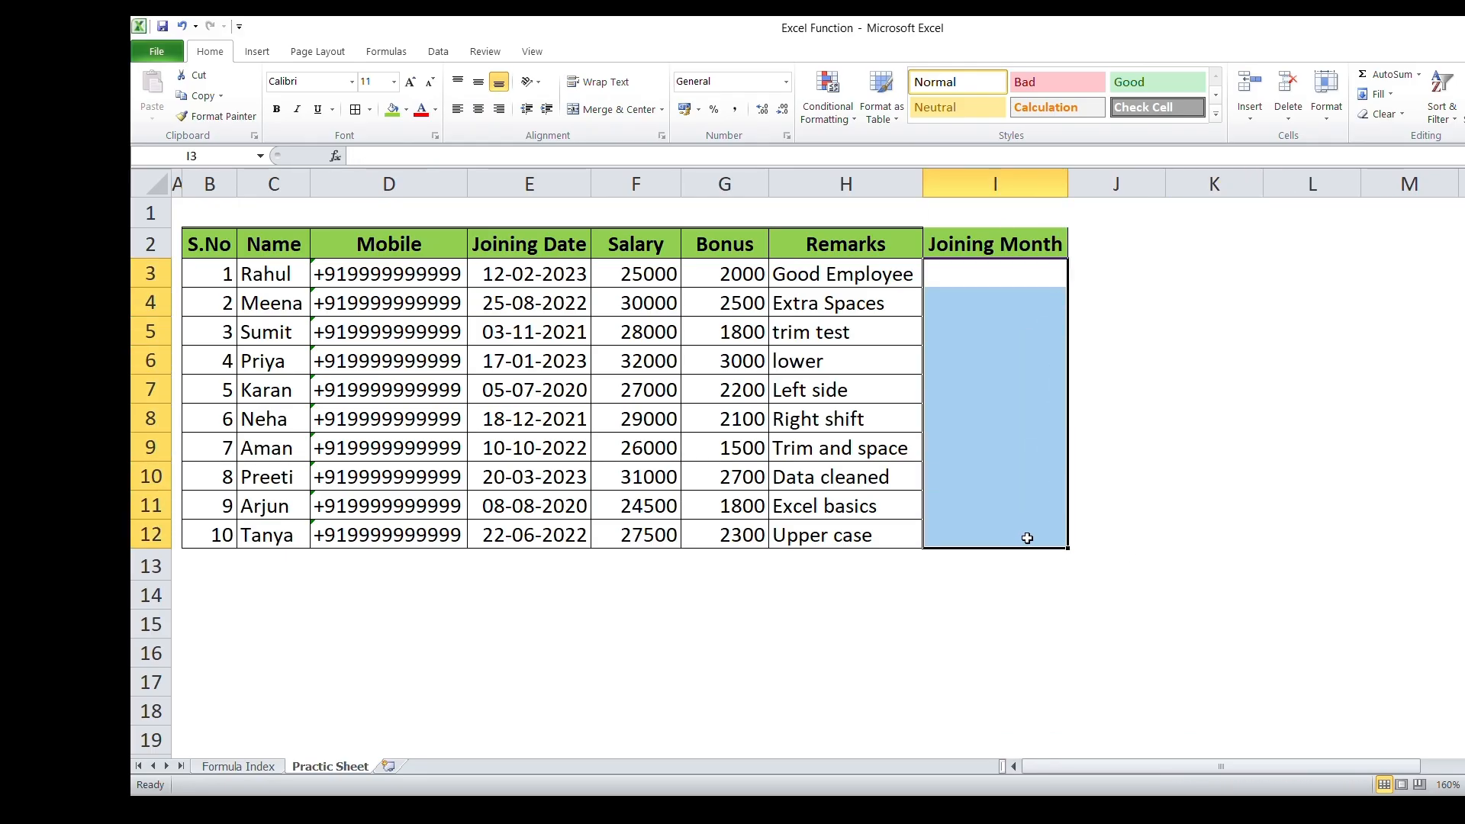
# - Review the date functions listed on the Formula Index sheet and return to the Practic Sheet
pyautogui.click(228, 767)
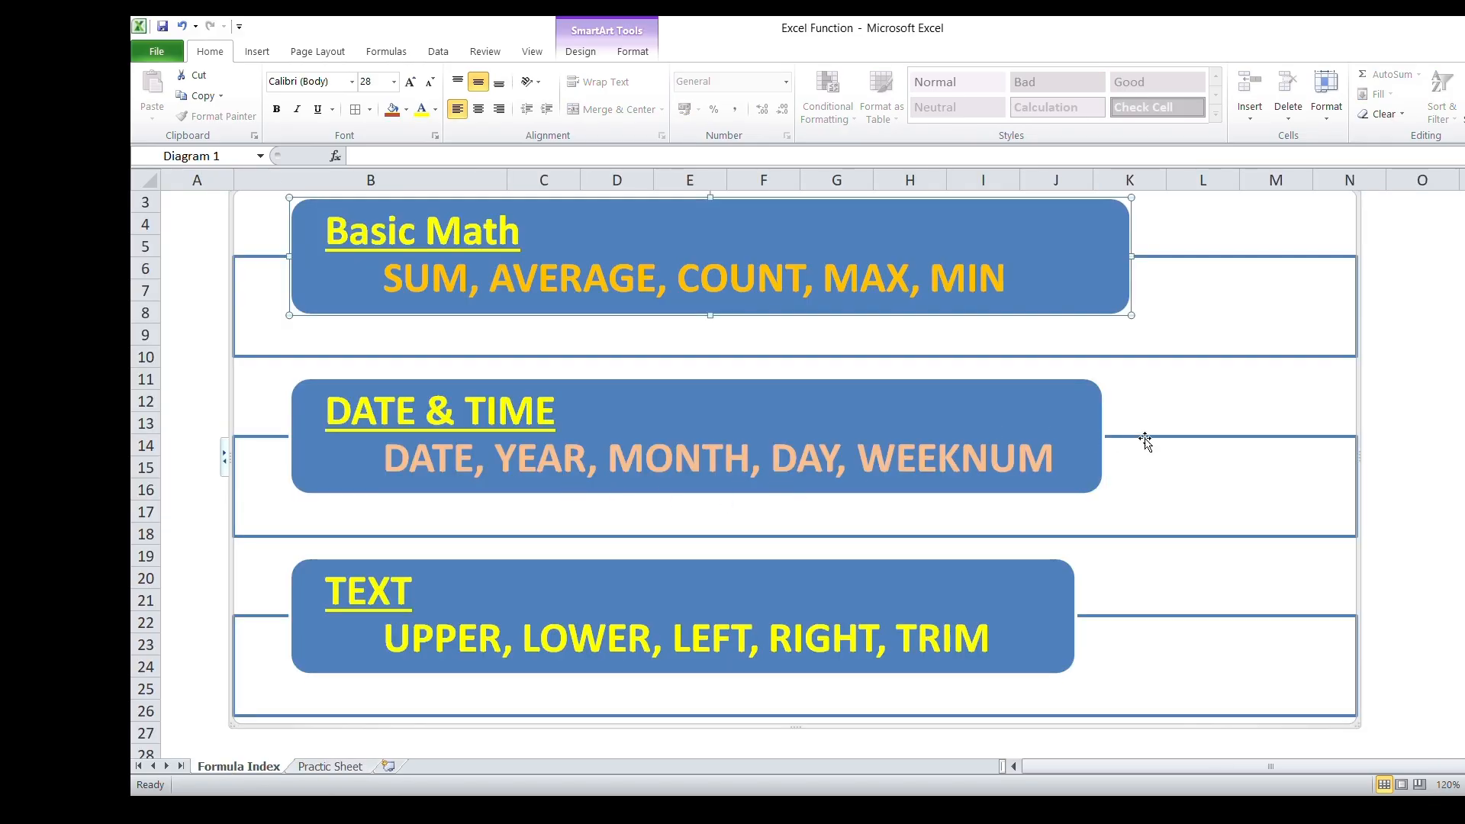
pyautogui.click(334, 766)
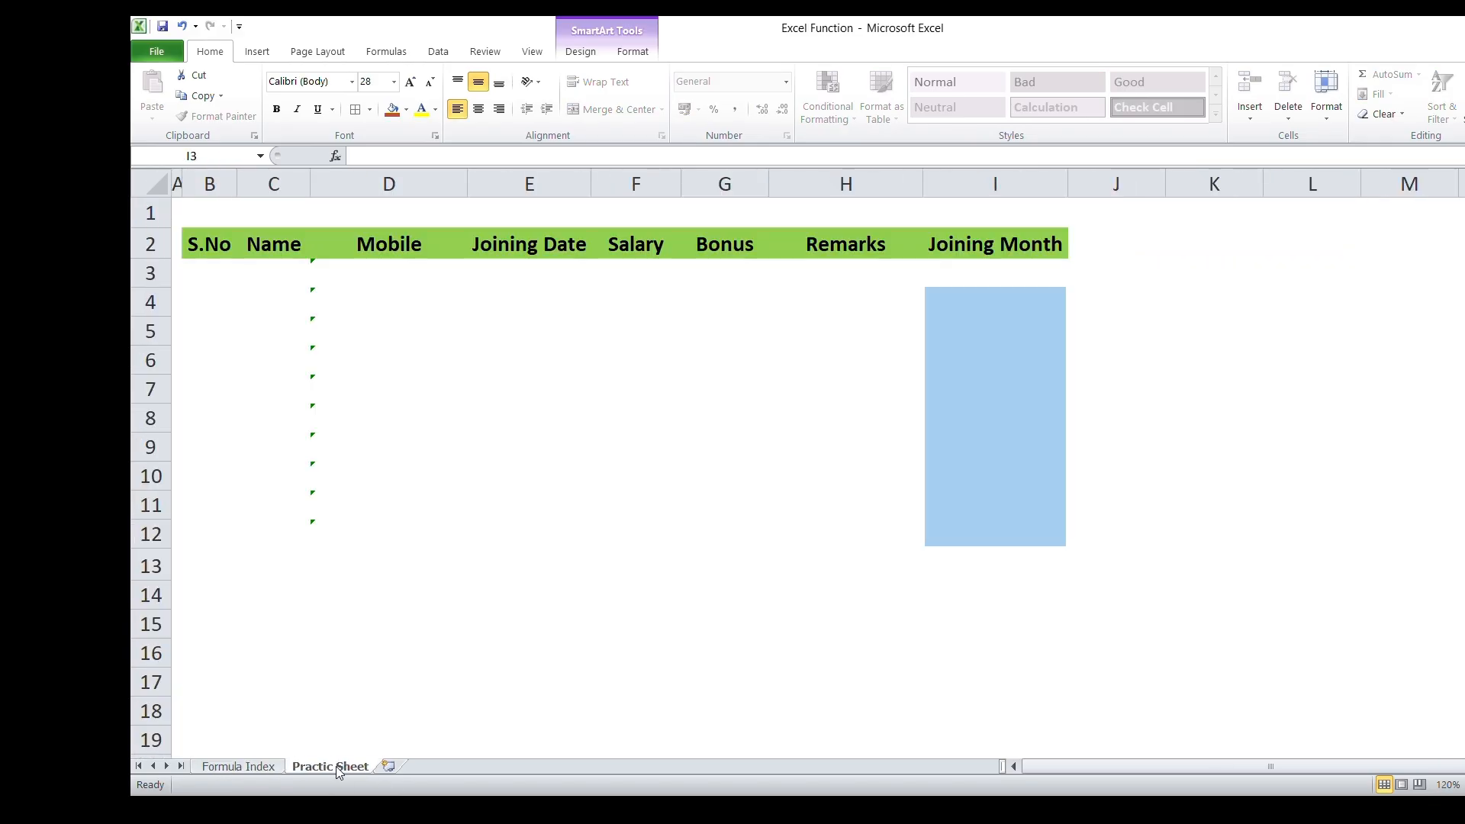
pyautogui.click(1221, 290)
pyautogui.click(1012, 277)
pyautogui.click(893, 245)
pyautogui.click(972, 241)
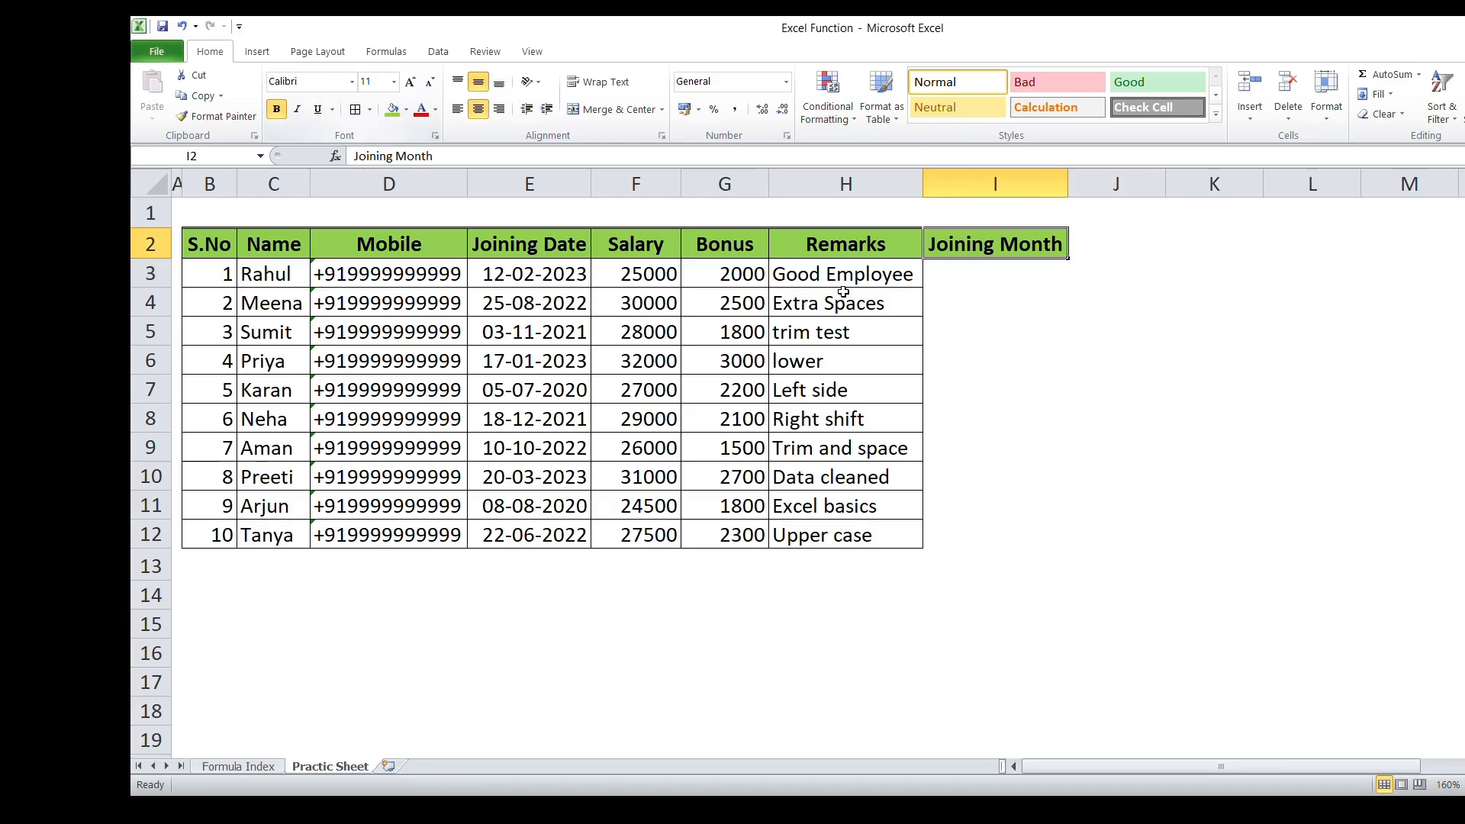
pyautogui.click(874, 297)
pyautogui.click(987, 267)
# - Change the header in I2 to Joining Week
pyautogui.click(980, 238)
pyautogui.click(426, 156)
pyautogui.moveTo(428, 156); pyautogui.dragTo(396, 155)
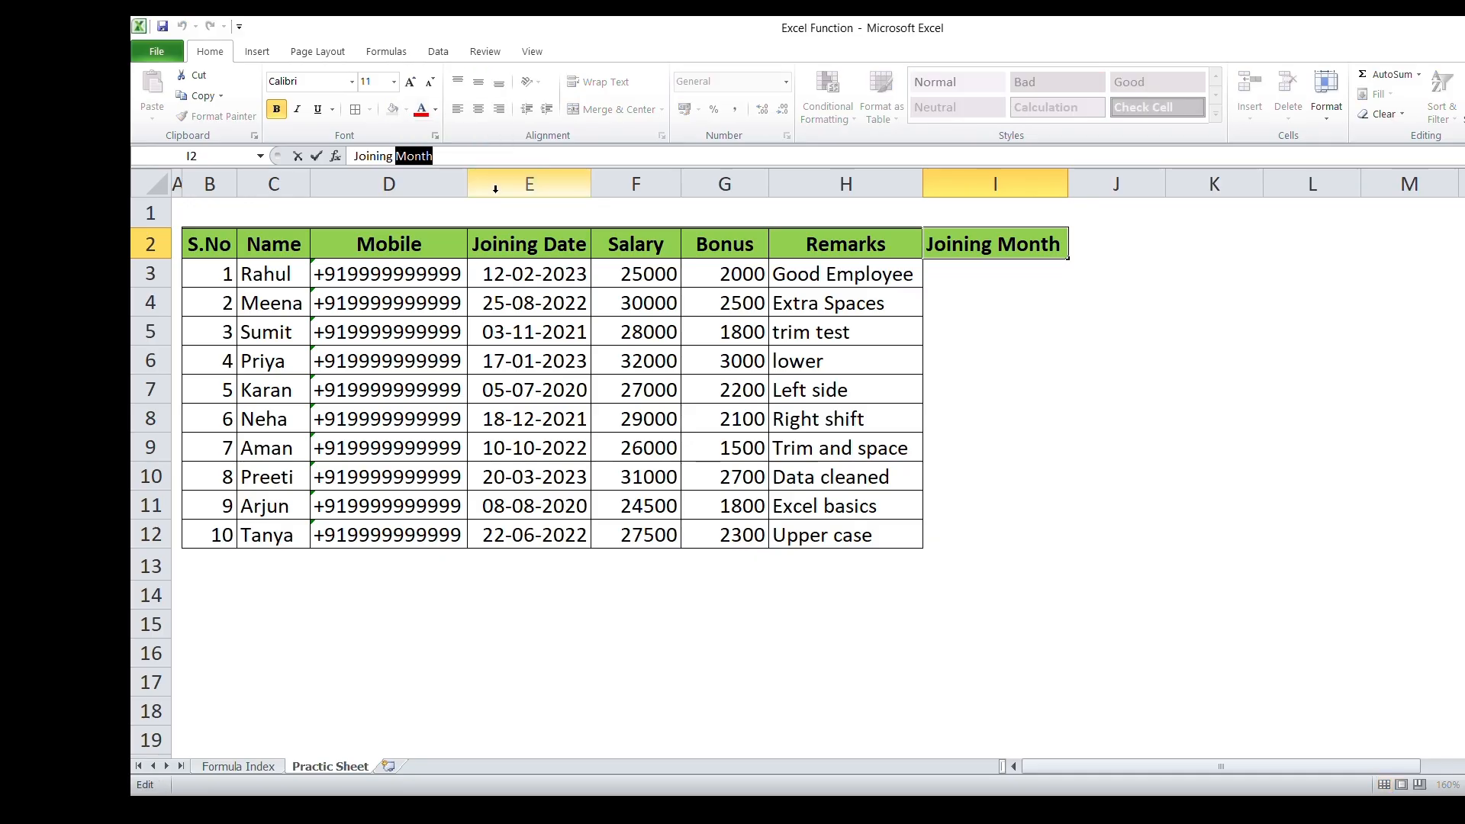
pyautogui.write('Week')
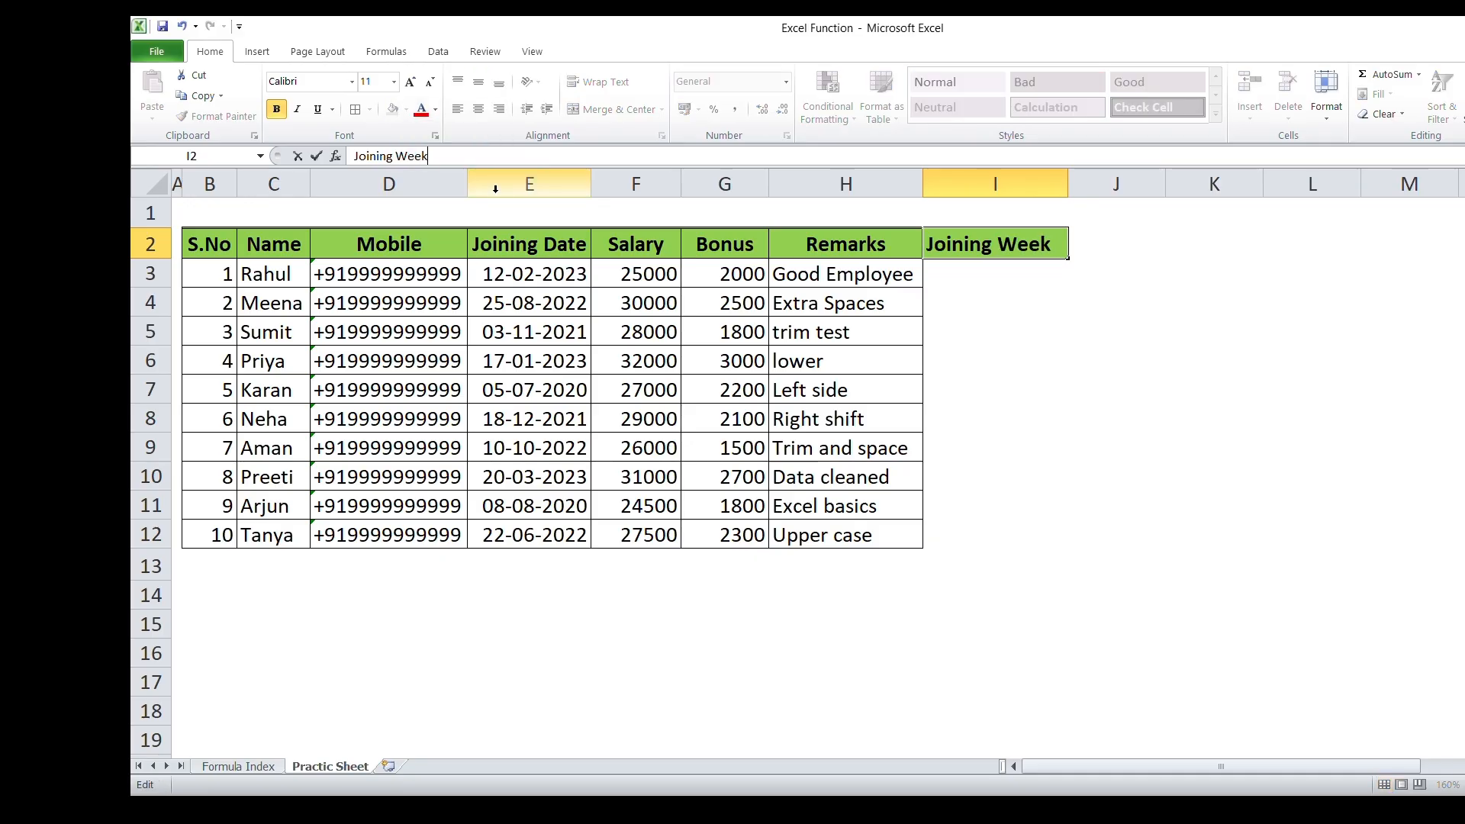
pyautogui.press('Return')
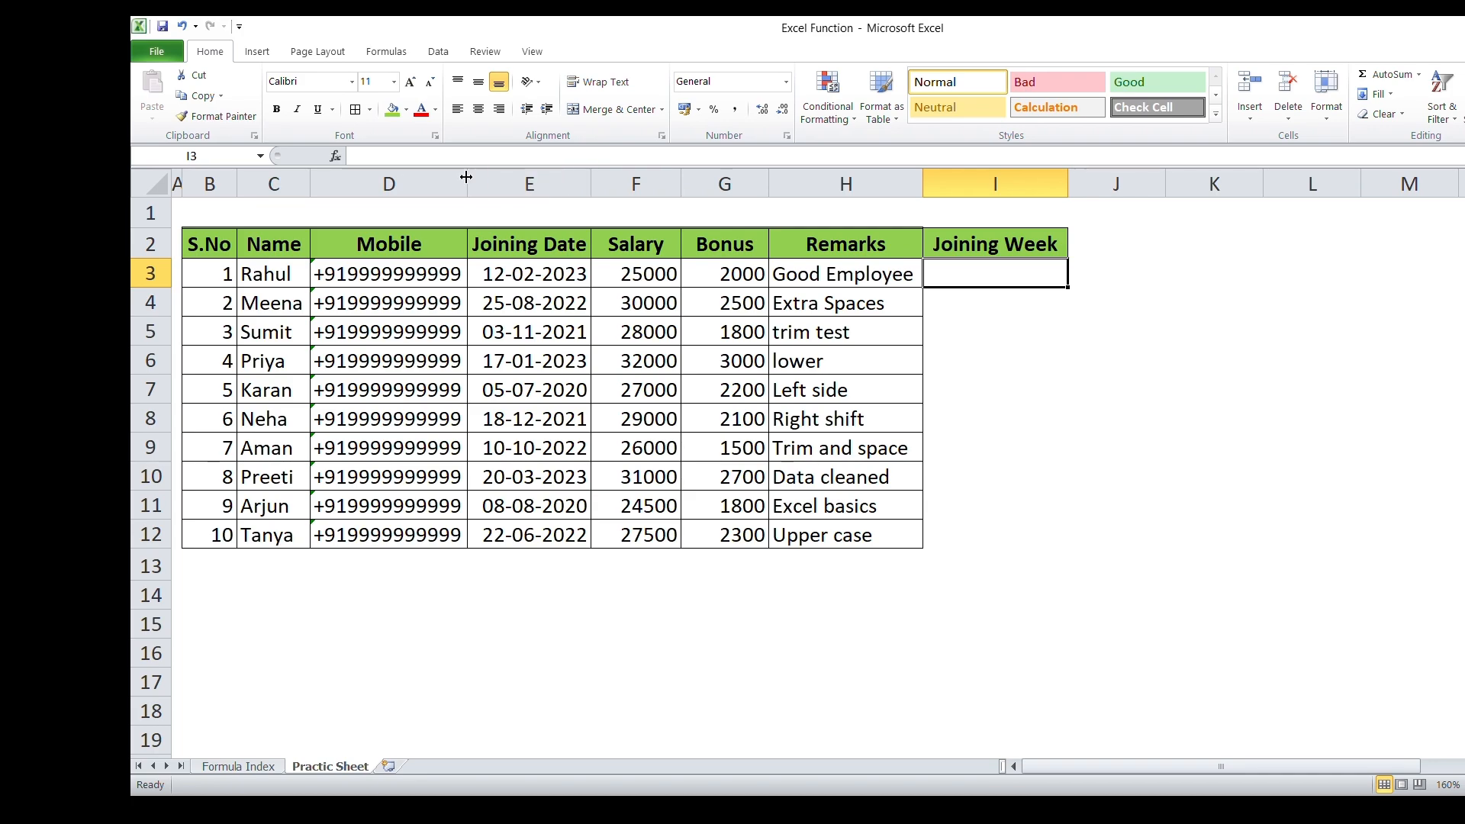
# - Enter the formula =WEEKNUM(E3) in I3 to get the week number of the first joining date
pyautogui.click(259, 245)
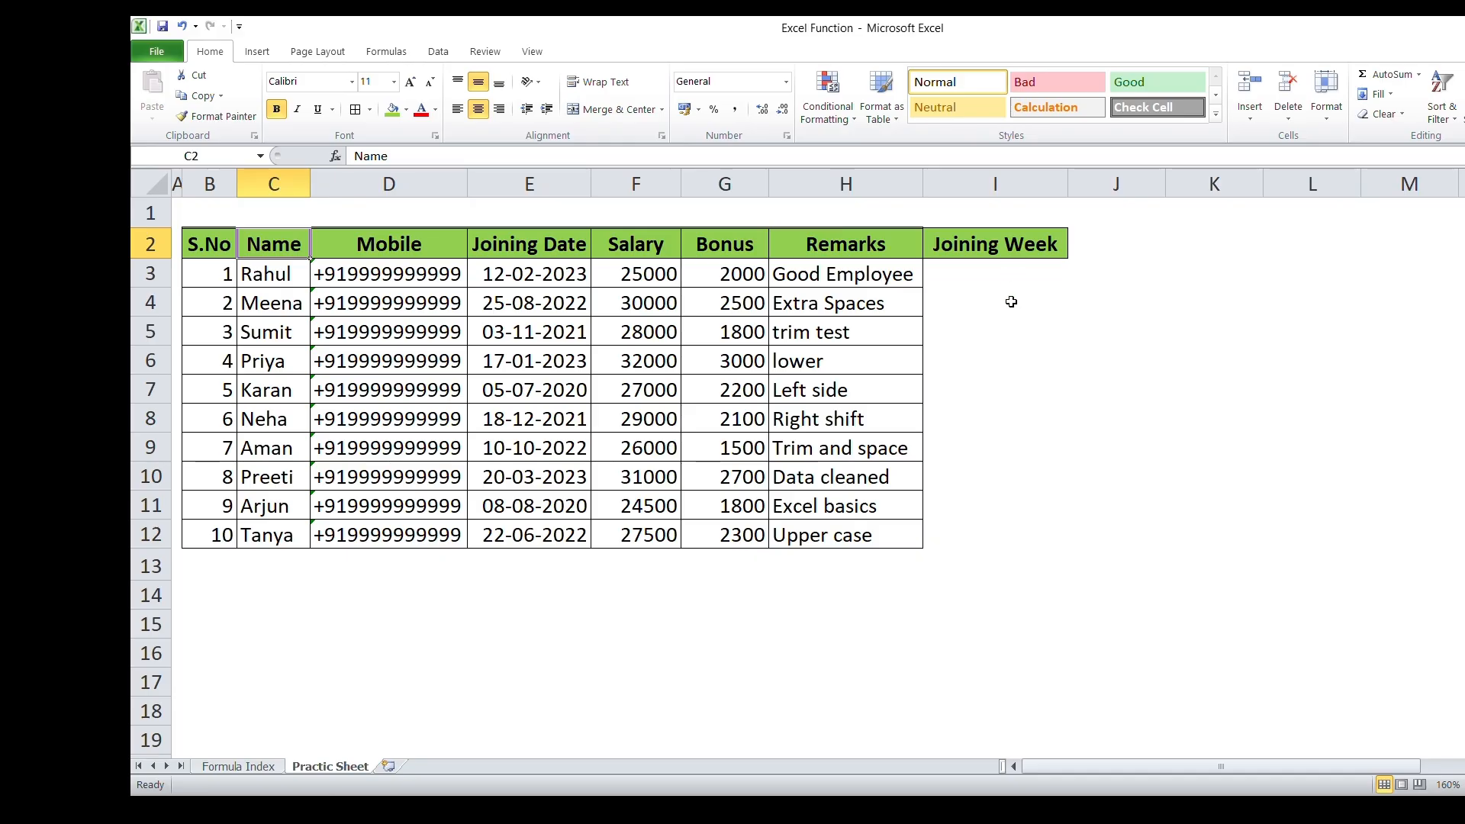
pyautogui.click(531, 276)
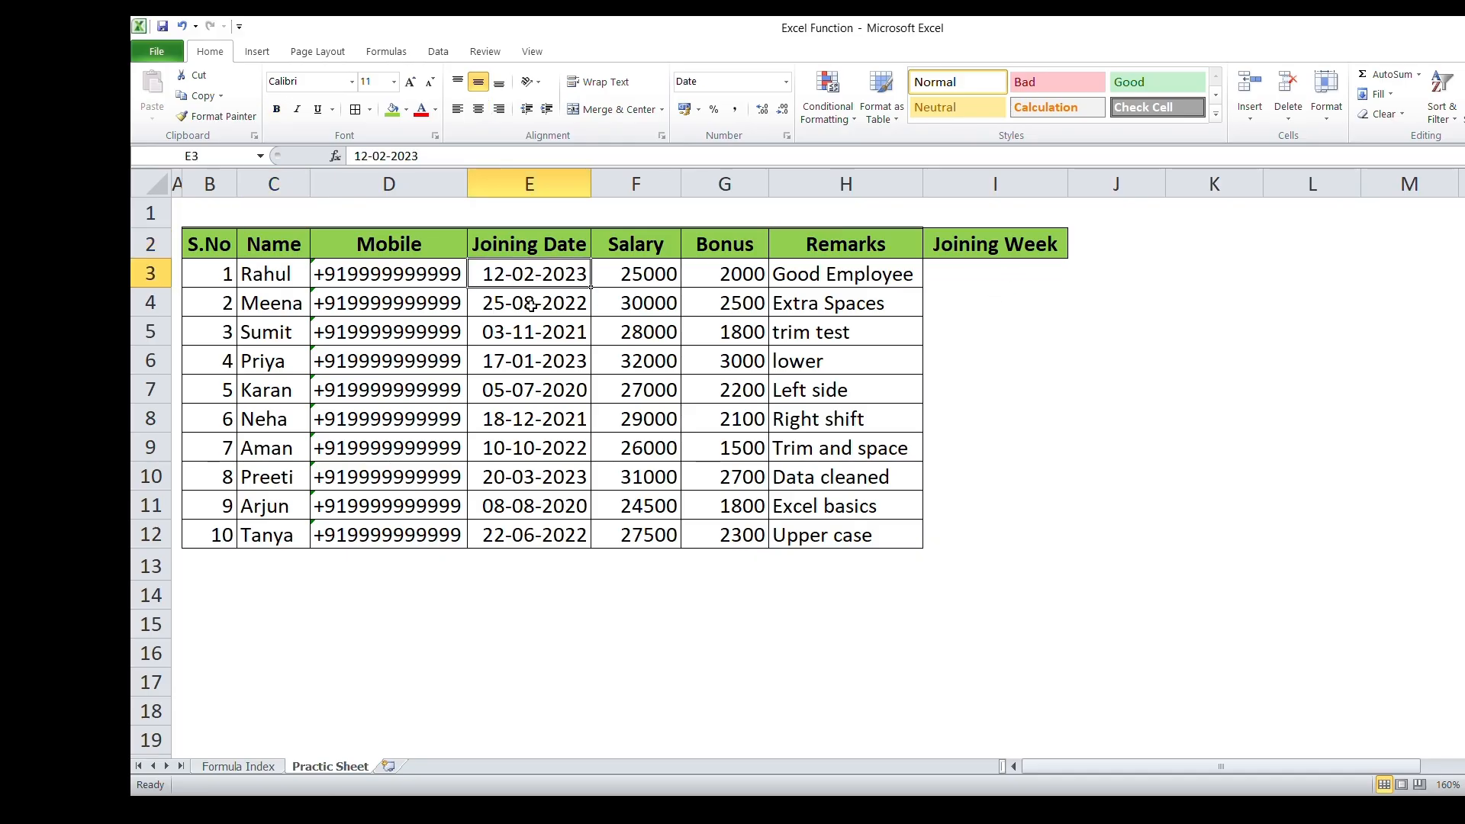
pyautogui.click(947, 281)
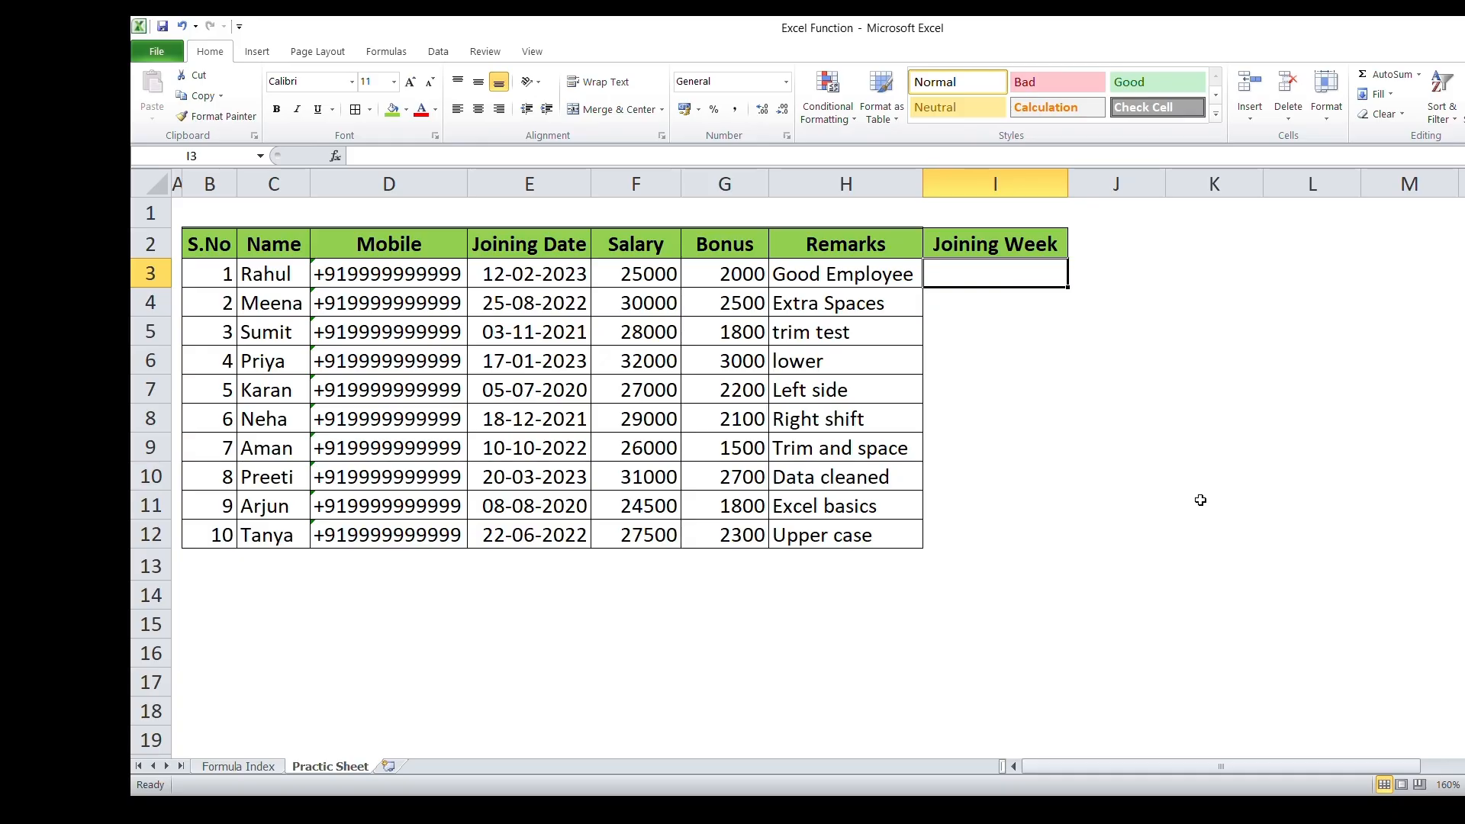
pyautogui.write('=v')
pyautogui.press('BackSpace')
pyautogui.write('wee')
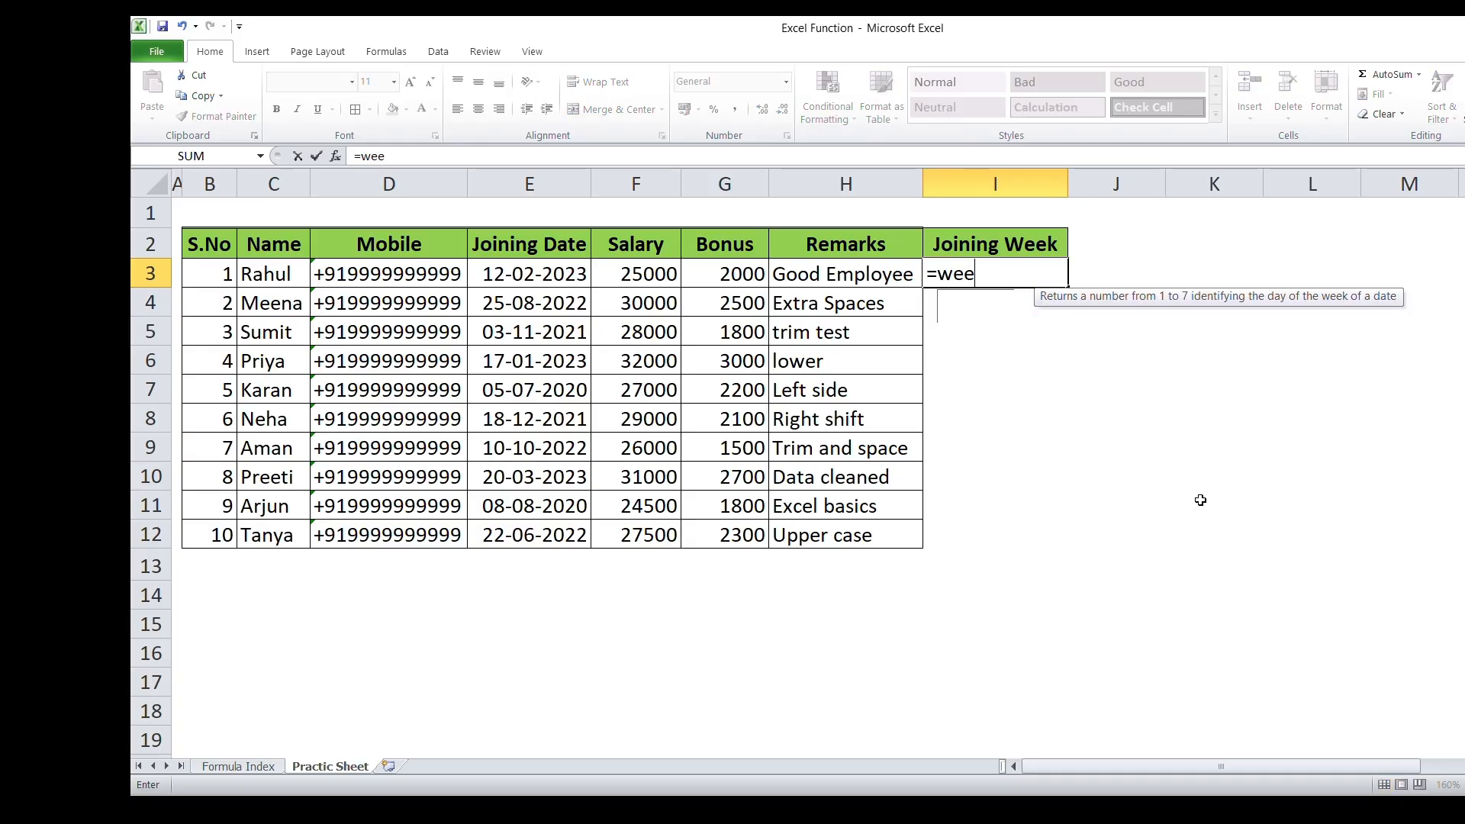
pyautogui.write('kn')
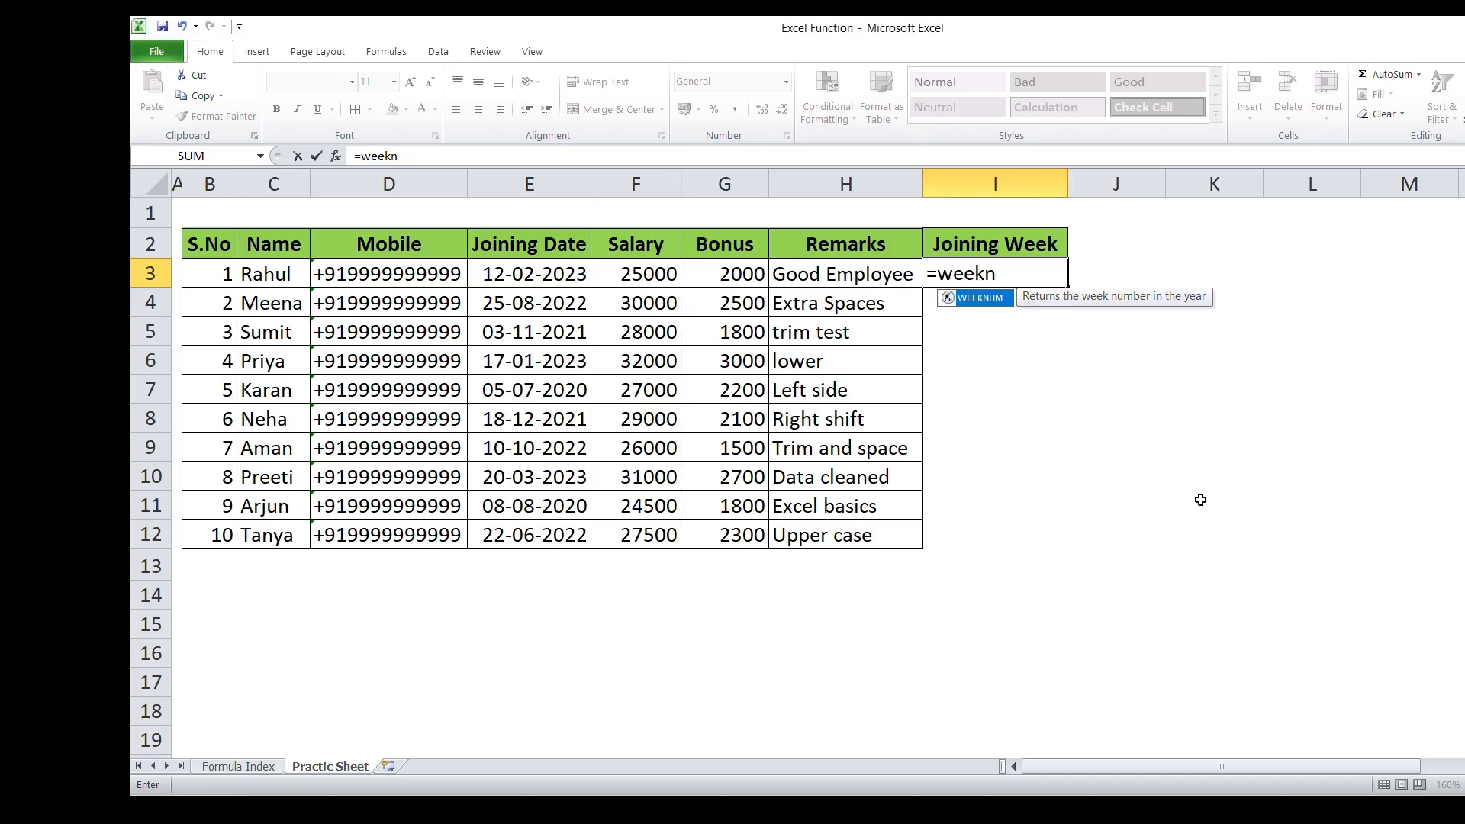
pyautogui.press('Tab')
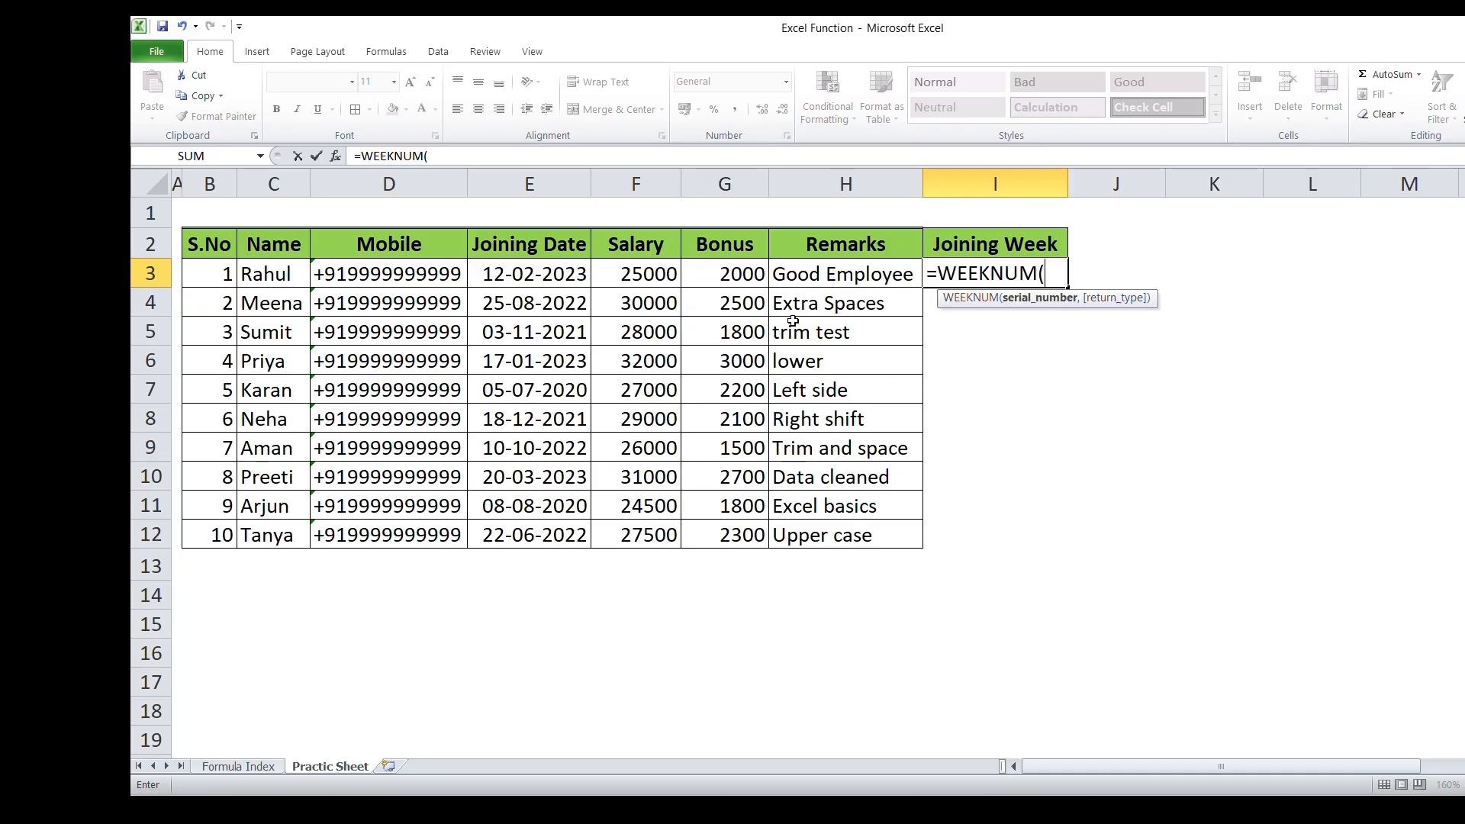
pyautogui.click(498, 276)
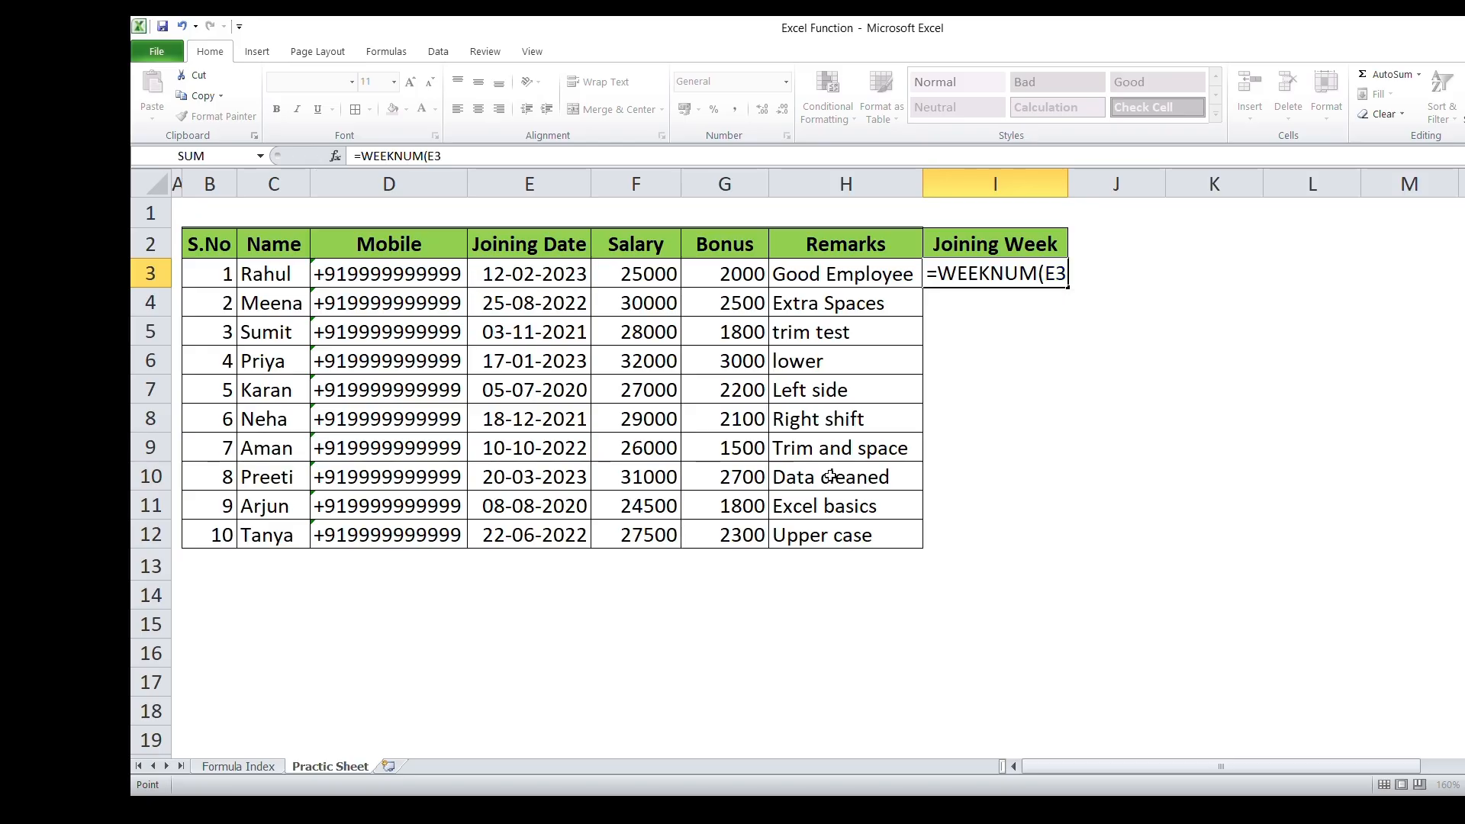
pyautogui.press('Return')
# - Compare the week number in I3 with the joining date in E3
pyautogui.click(985, 273)
pyautogui.click(563, 281)
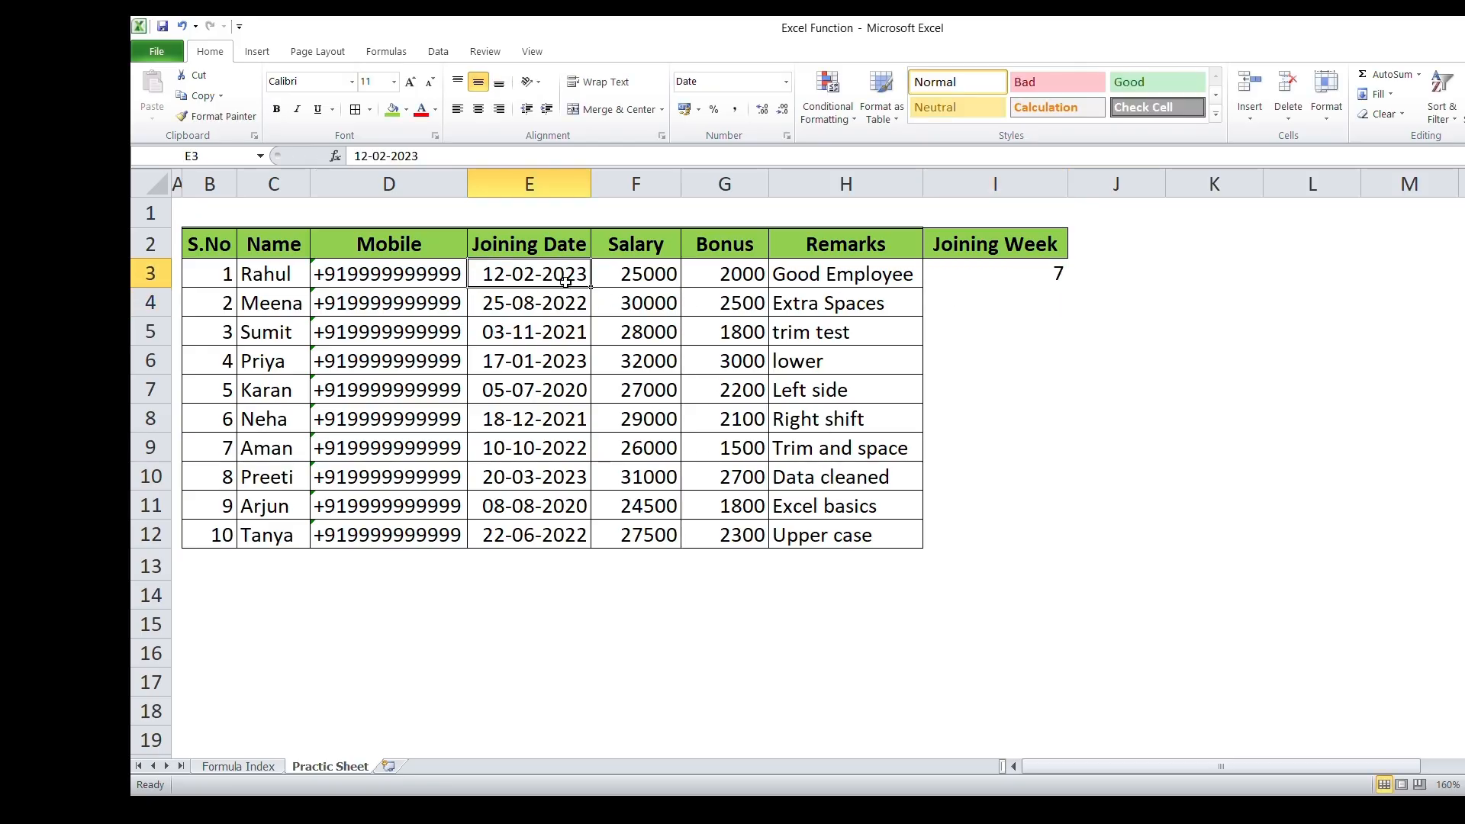
pyautogui.click(996, 345)
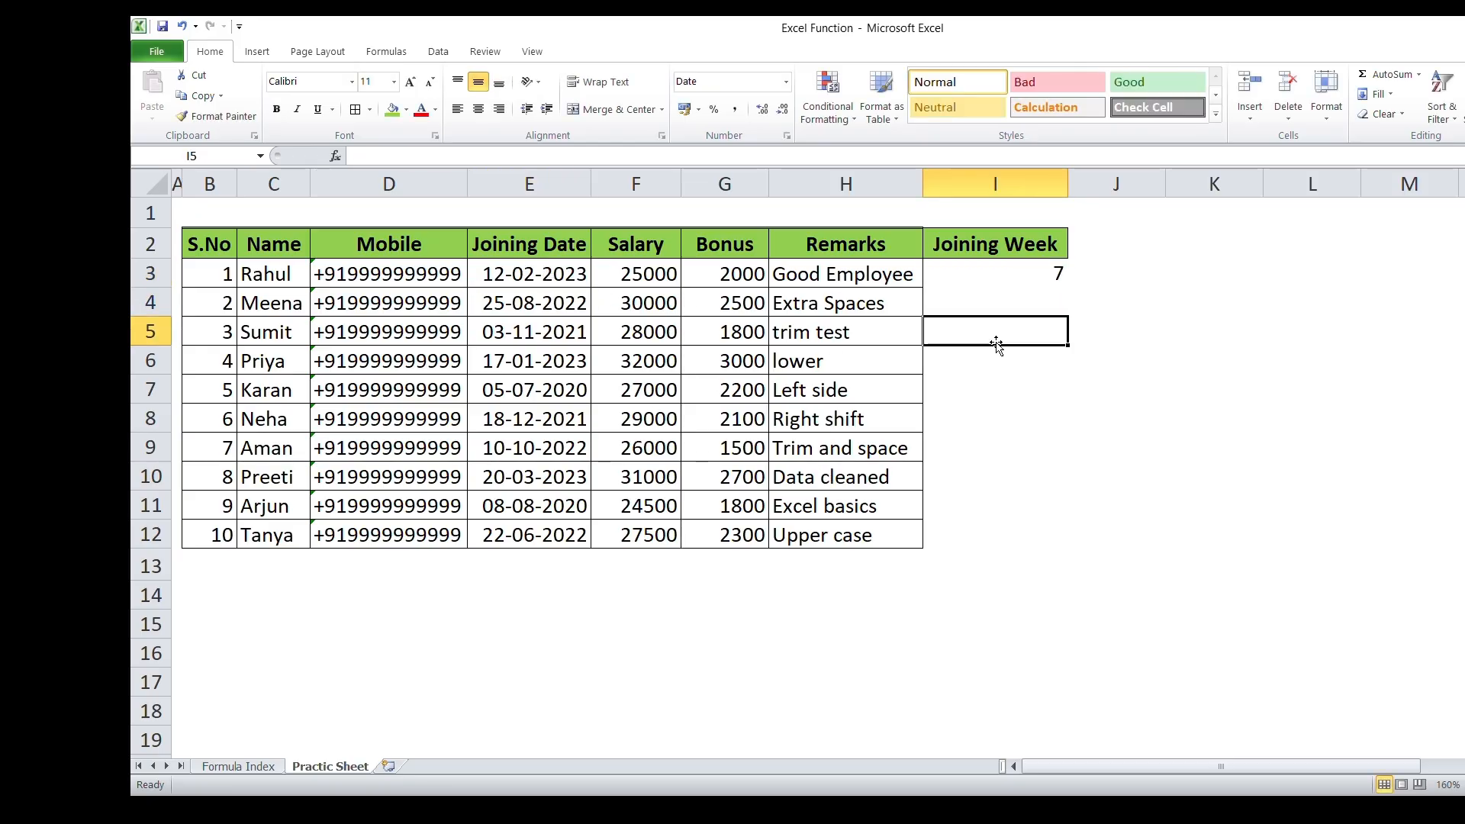
pyautogui.click(987, 379)
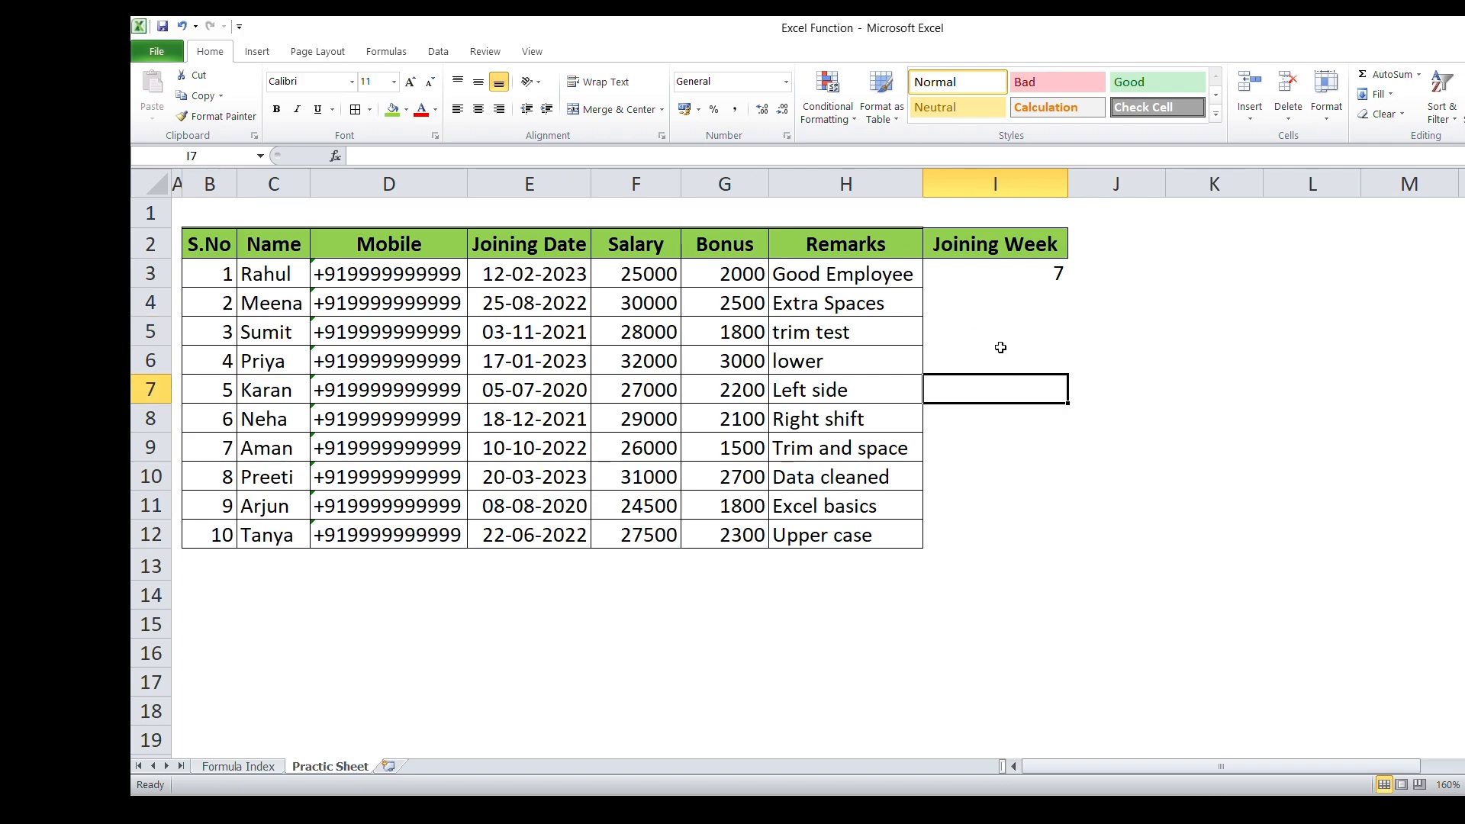
pyautogui.click(981, 328)
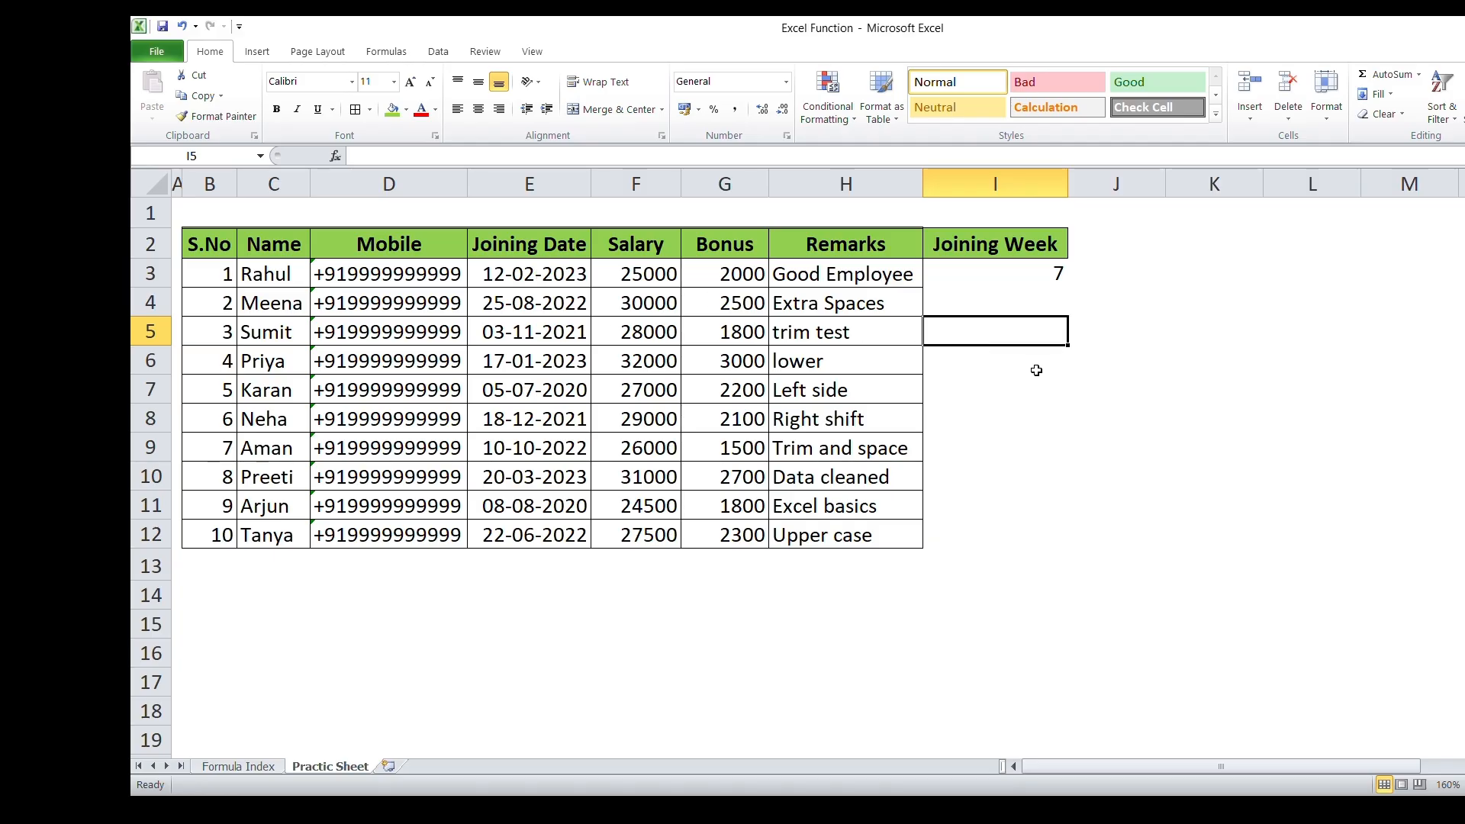
# - Fill the WEEKNUM formula down from I3 to I12
pyautogui.click(1000, 273)
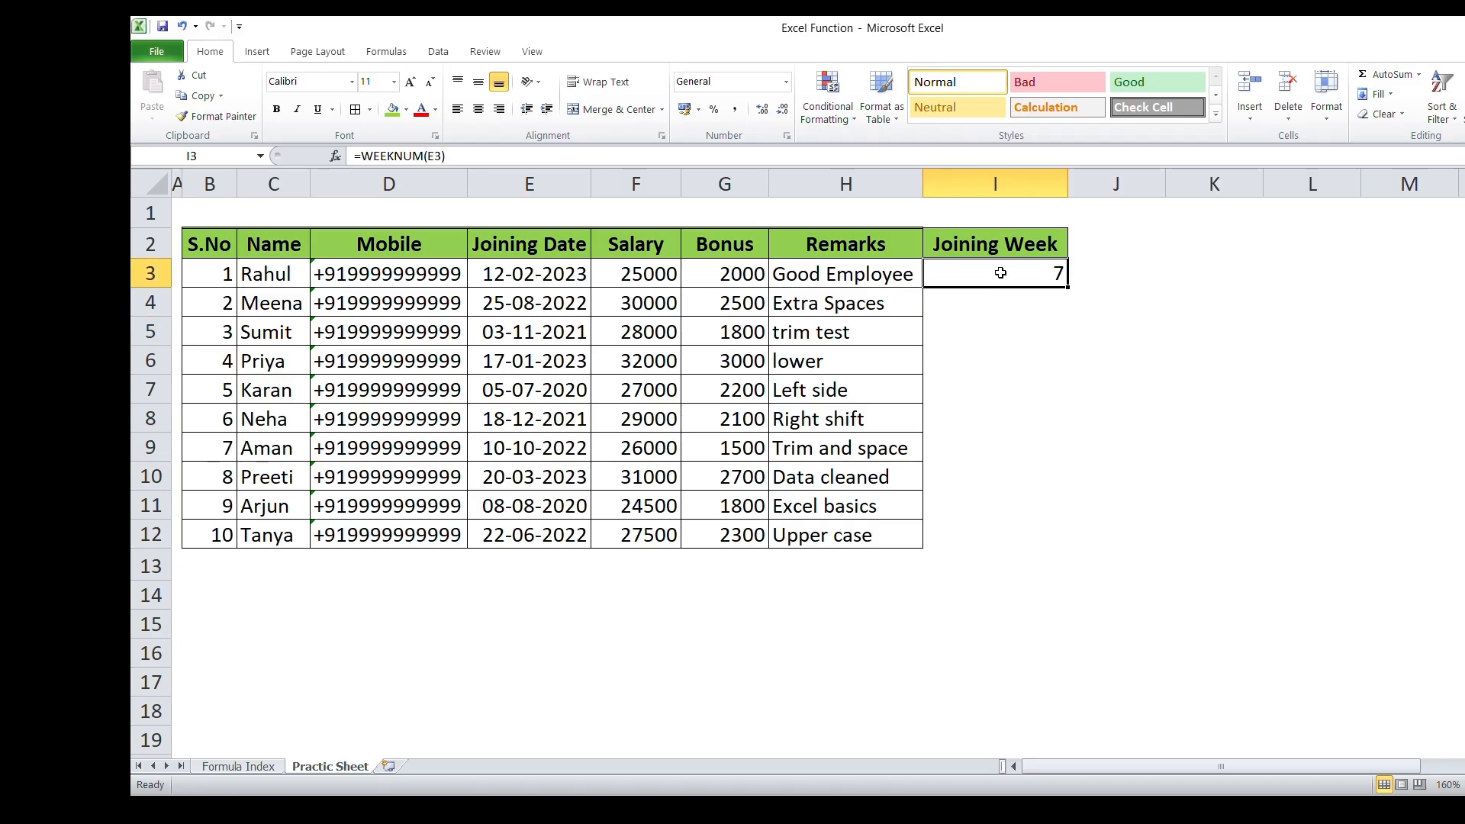
pyautogui.click(523, 271)
pyautogui.click(1057, 274)
pyautogui.moveTo(1067, 288); pyautogui.dragTo(1070, 564)
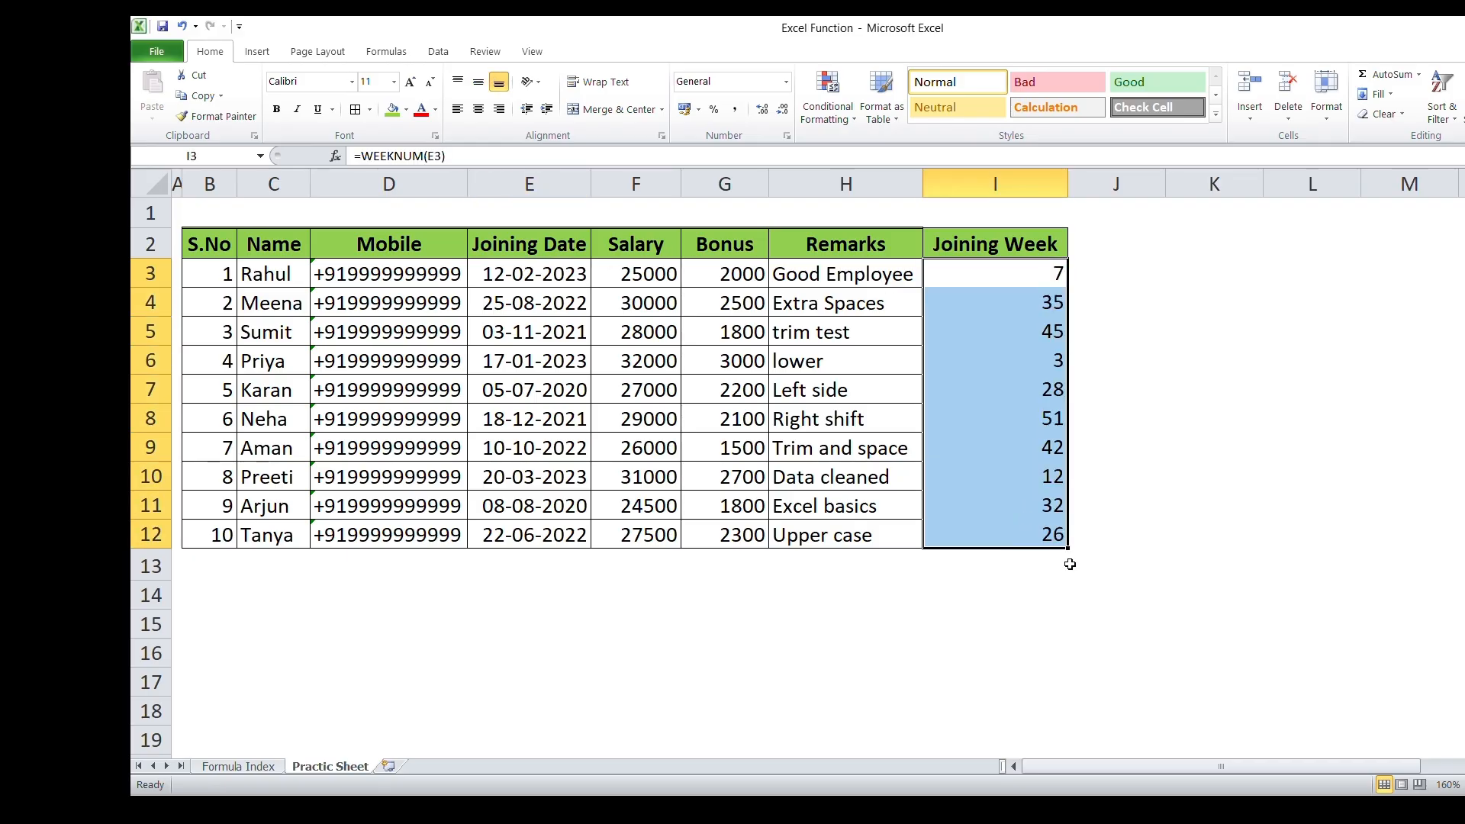
# - Inspect the week numbers and their formulas in cells I4 to I6
pyautogui.click(1119, 389)
pyautogui.click(1043, 305)
pyautogui.click(1043, 336)
pyautogui.click(1044, 359)
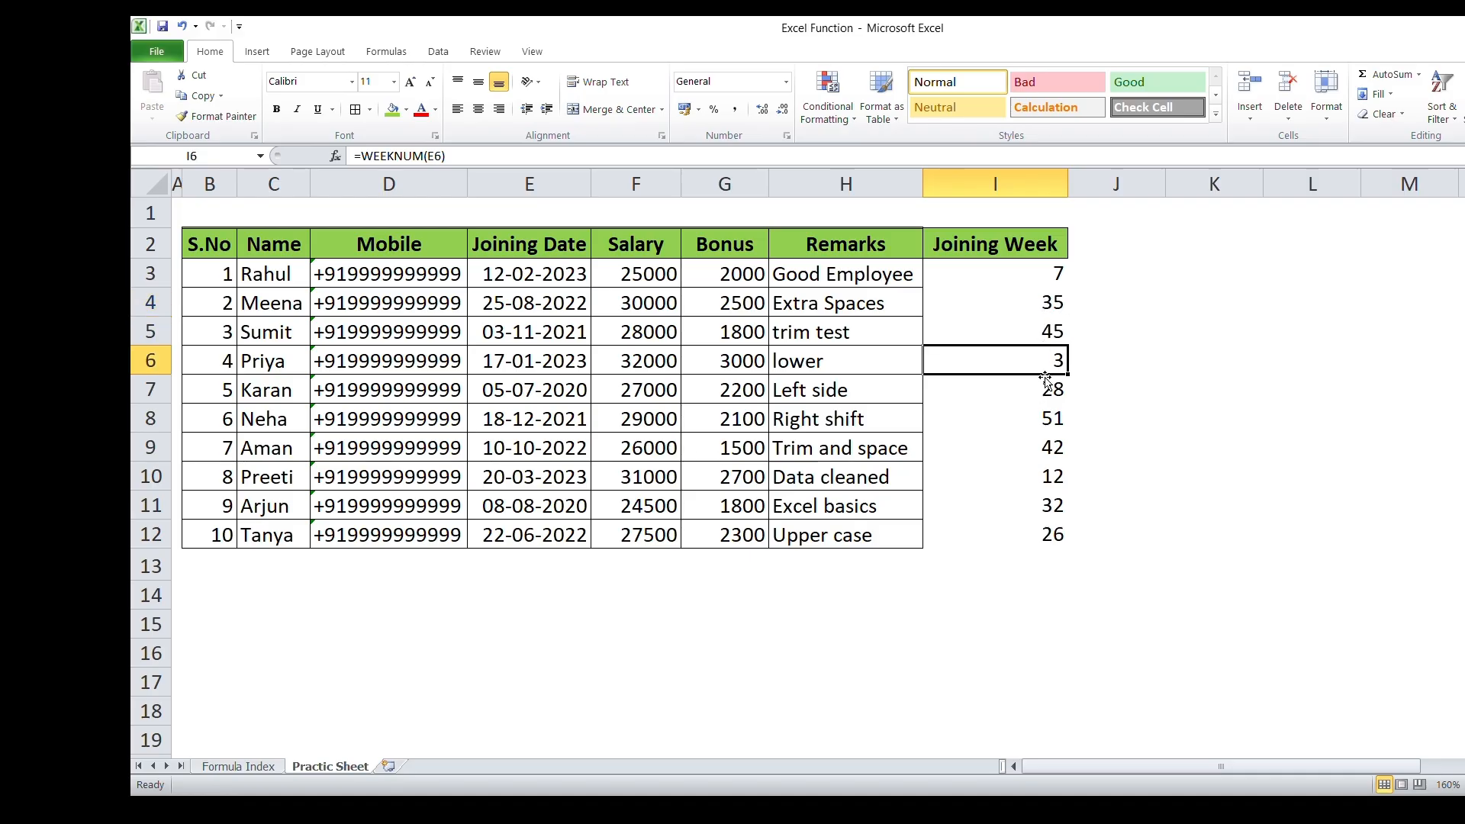
# - Change the joining date in E3 to 01-01-2023 to test the week number formula
pyautogui.click(532, 268)
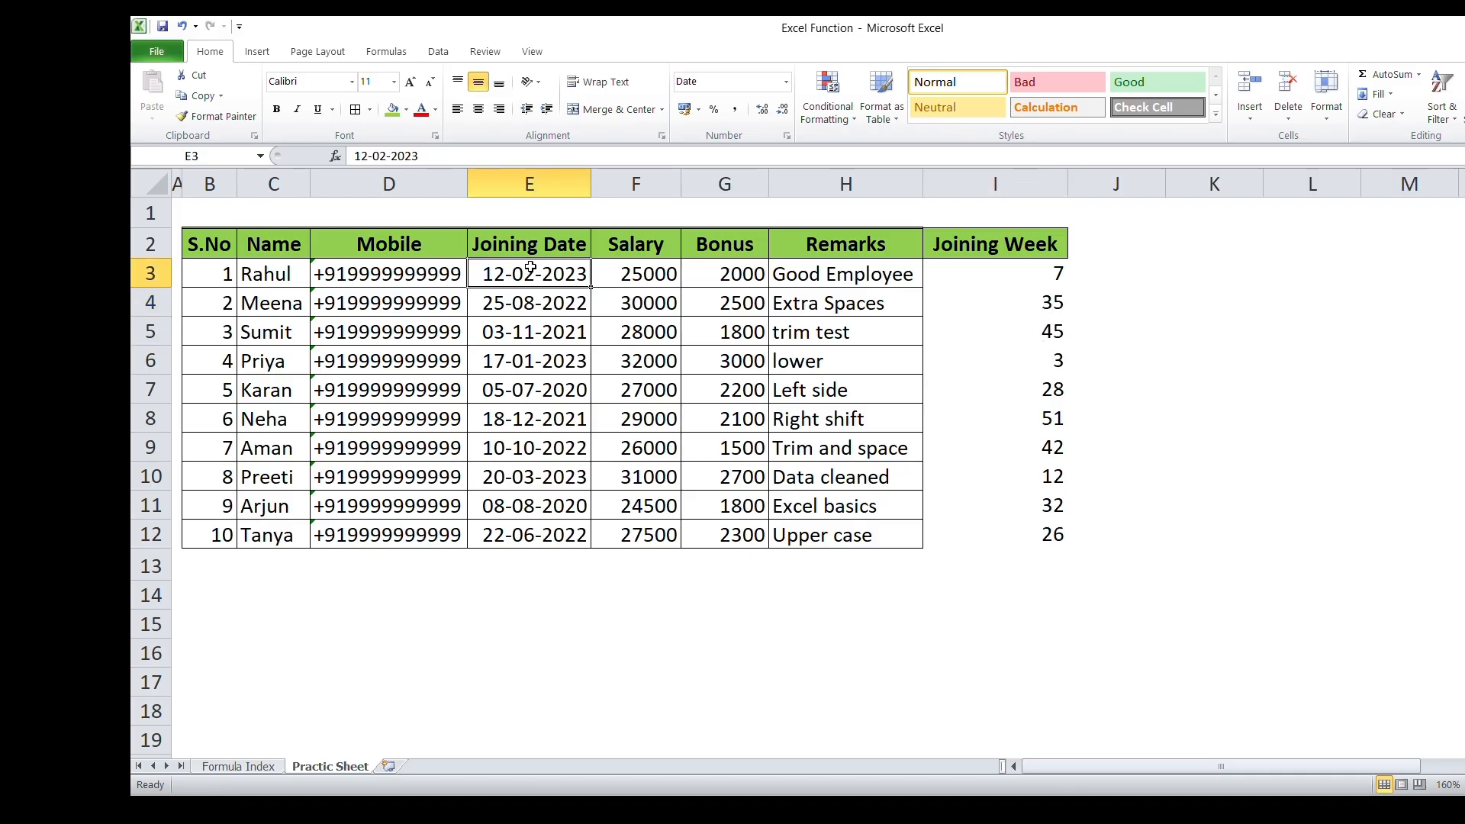
pyautogui.click(371, 153)
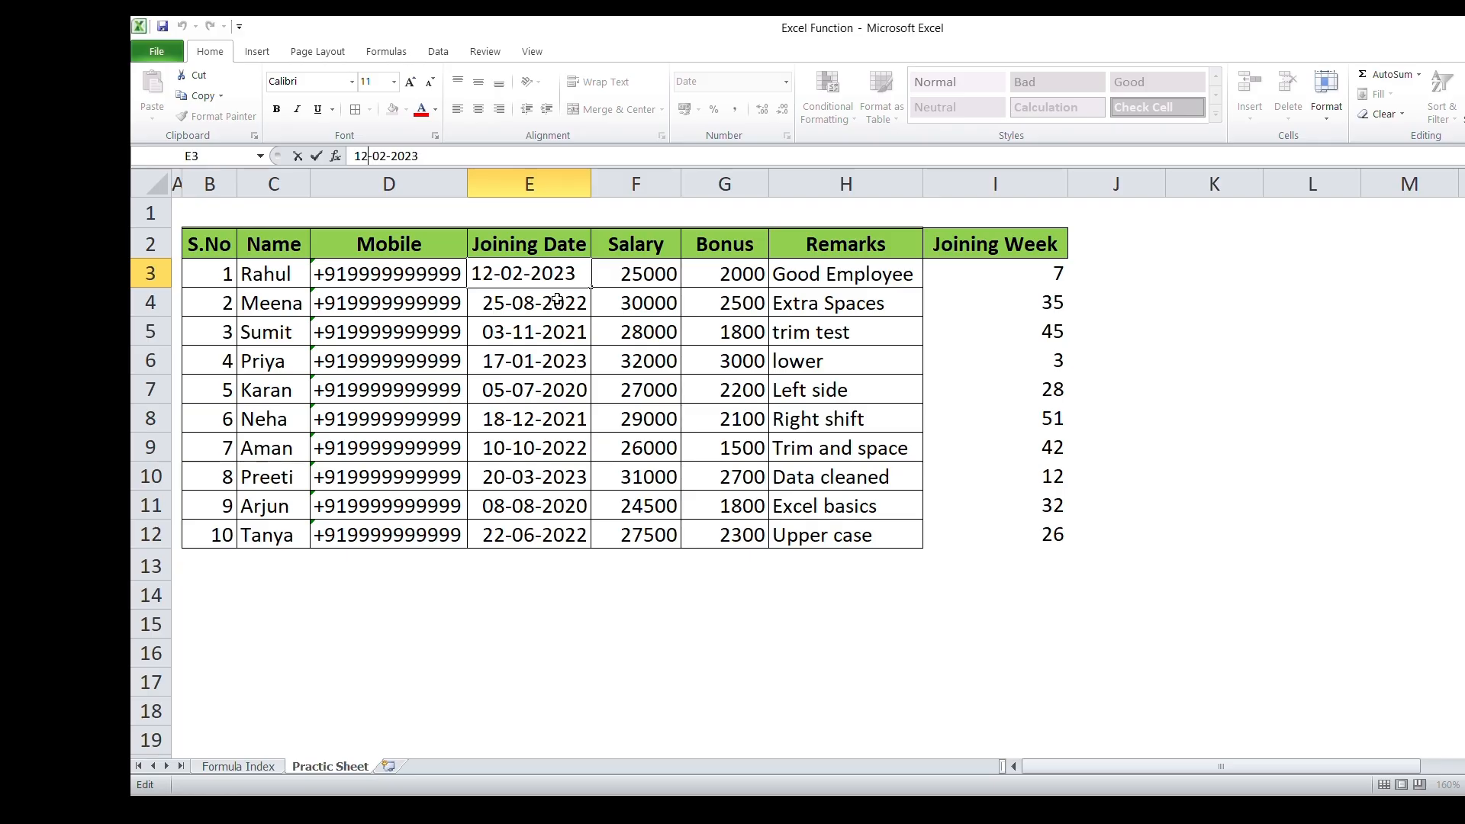
pyautogui.write('1')
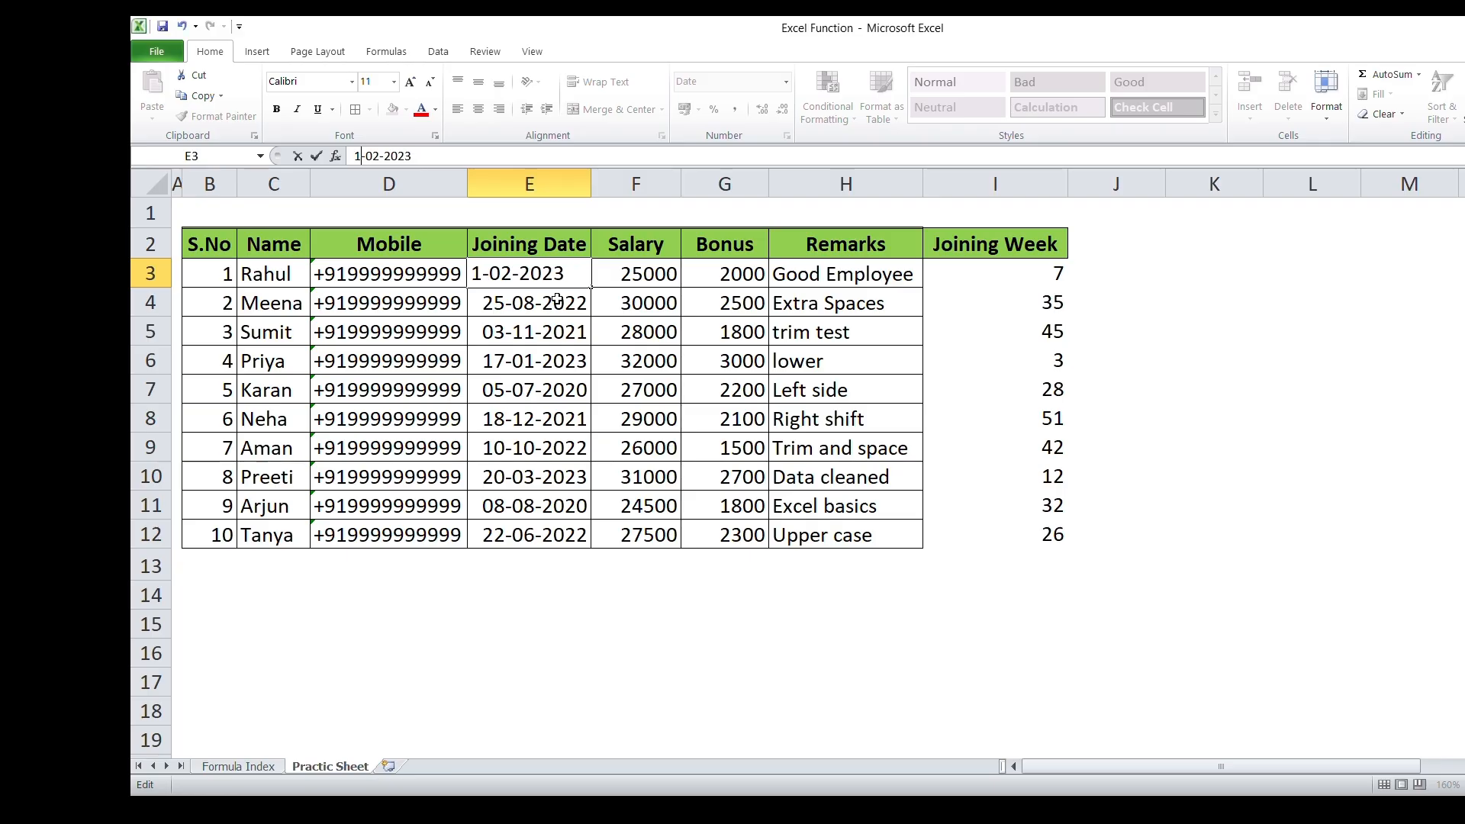
pyautogui.hotkey('shift', 'Left')
pyautogui.write('1')
pyautogui.press('Return')
# - Compare the recalculated week number in I3 with the edited joining date in the same row
pyautogui.press('Down')
pyautogui.press('Right')
pyautogui.press('Right')
pyautogui.press('Right')
pyautogui.press('Right')
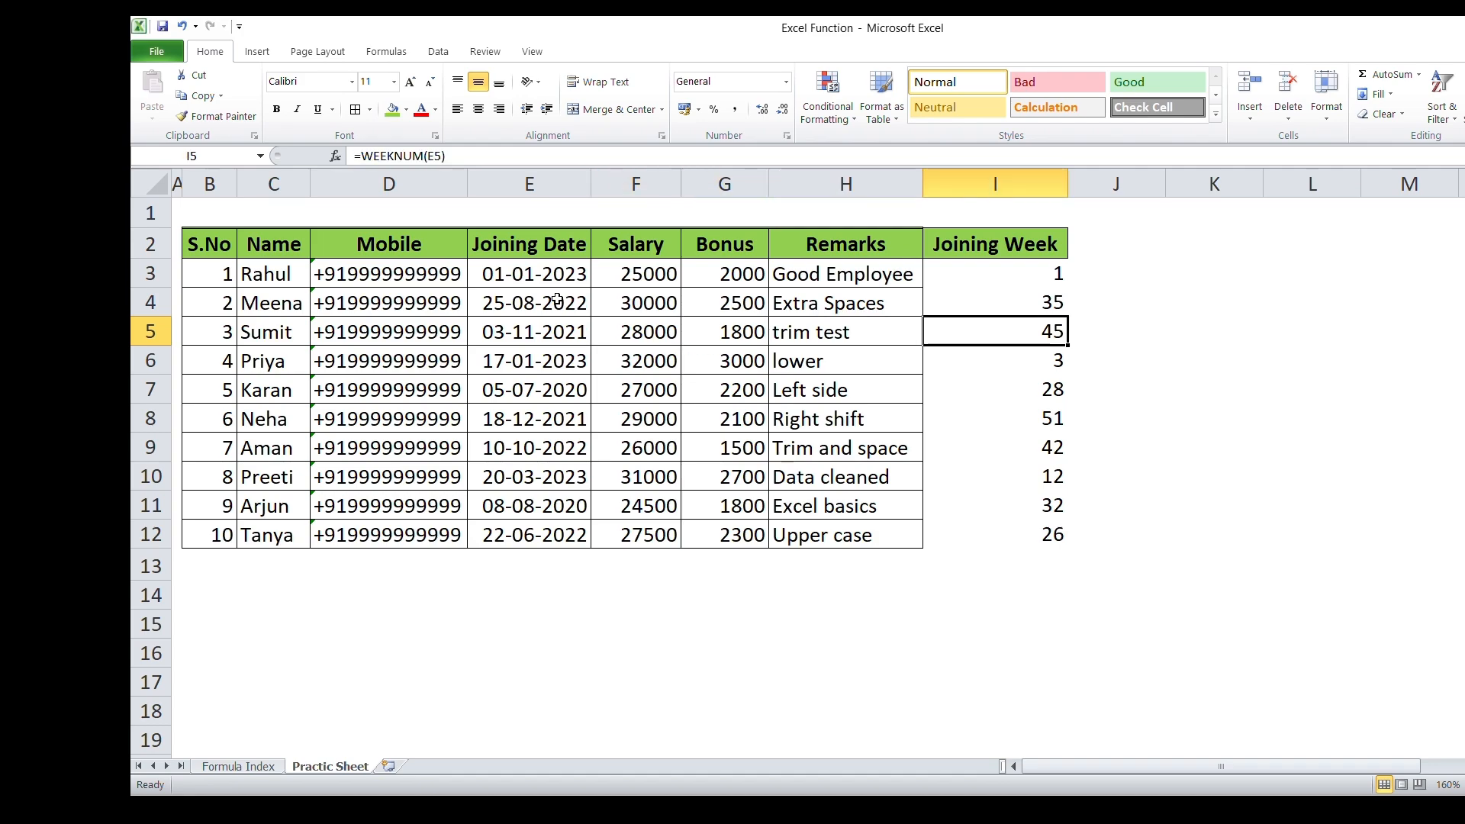
pyautogui.press('Right')
pyautogui.press('Up')
pyautogui.press('Up')
pyautogui.press('Left')
pyautogui.press('Left')
pyautogui.press('Left')
pyautogui.press('Left')
pyautogui.press('Down')
pyautogui.press('Down')
# - Change the joining date in E3 to 10-01-2023 to test the week number formula with another day
pyautogui.press('Left')
pyautogui.press('Up')
pyautogui.press('Up')
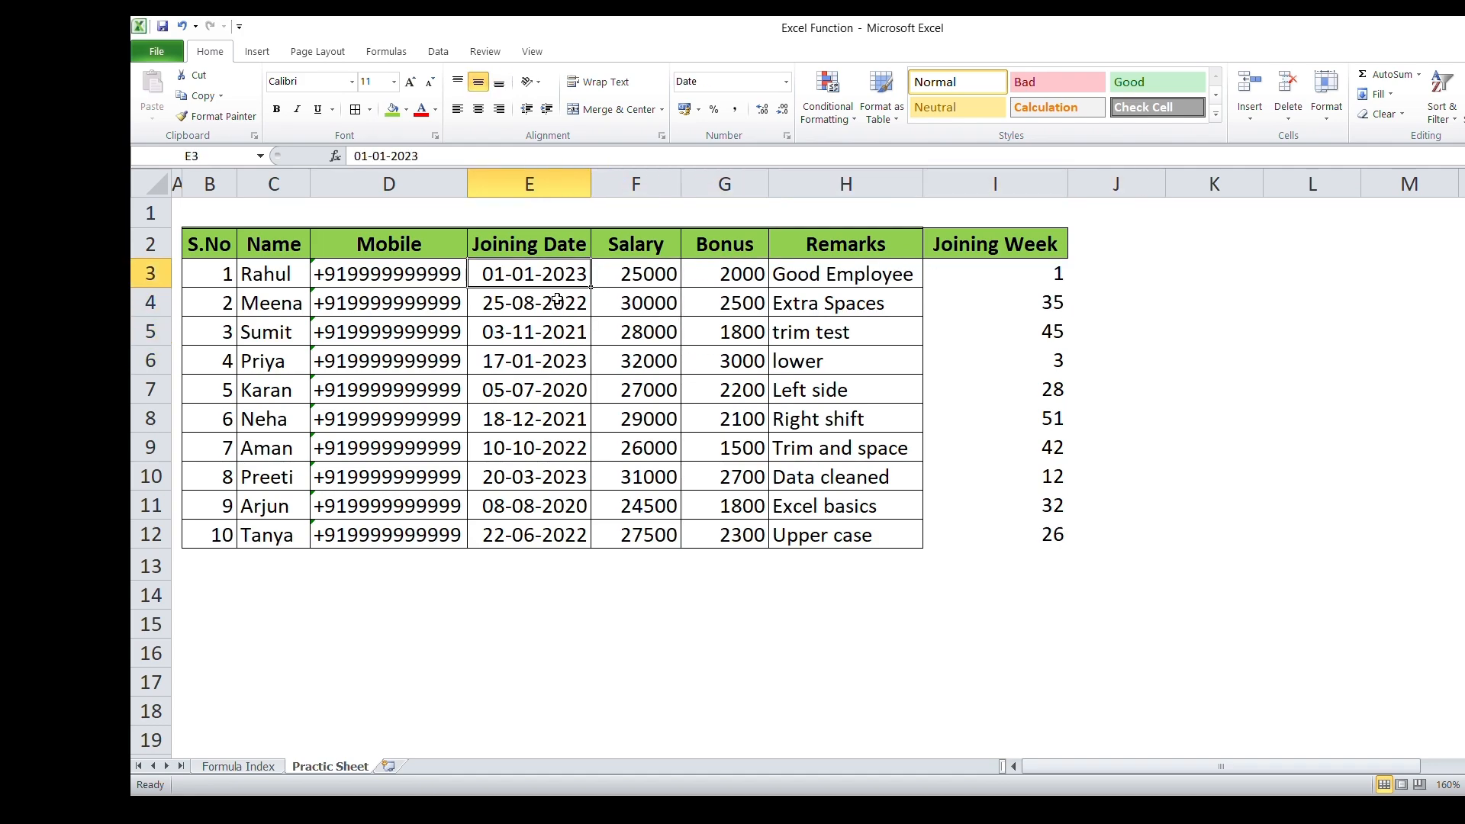
pyautogui.press('F2')
pyautogui.press('Left')
pyautogui.press('Left')
pyautogui.press('Left')
pyautogui.press('Left')
pyautogui.press('Left')
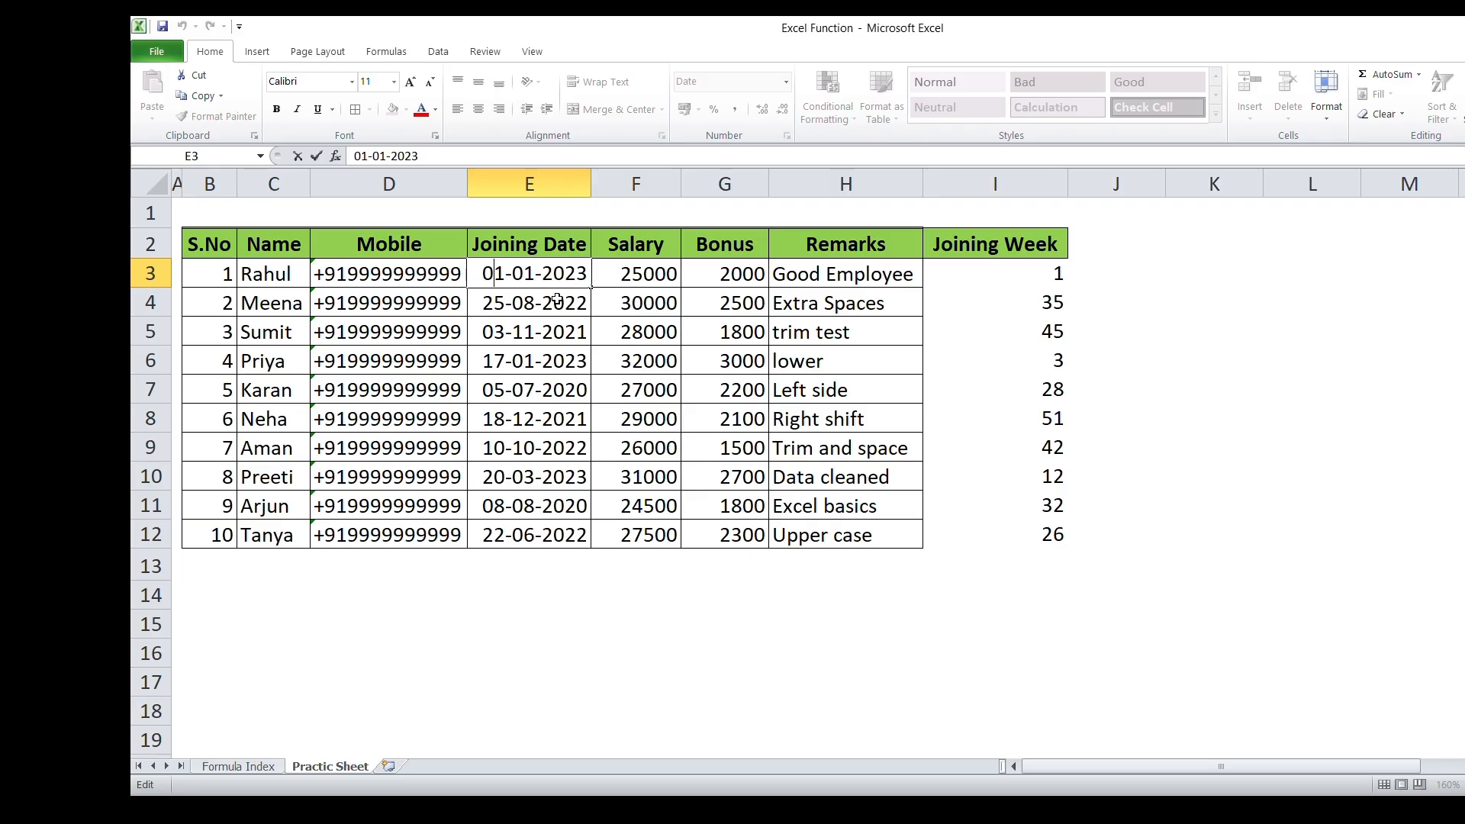
pyautogui.hotkey('shift', 'Home')
pyautogui.write('10')
pyautogui.press('Right')
pyautogui.press('Right')
pyautogui.press('Return')
# - Check the recalculated week number in I3 and the WEEKNUM formulas down to I12
pyautogui.press('Right')
pyautogui.press('Right')
pyautogui.press('Right')
pyautogui.press('Right')
pyautogui.press('Up')
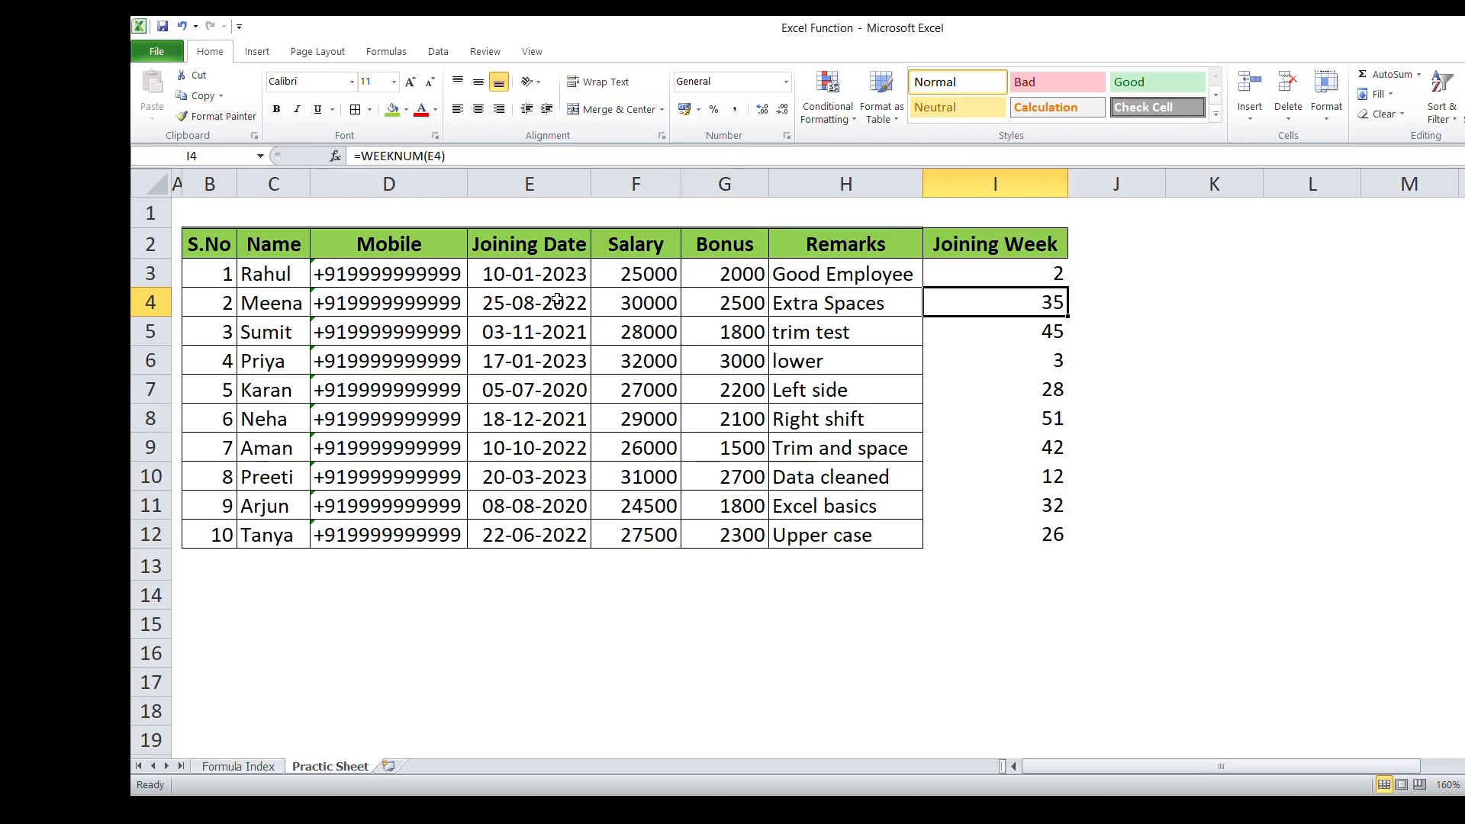
pyautogui.hotkey('ctrl', 'shift', 'Down')
pyautogui.press('Down')
pyautogui.press('Up')
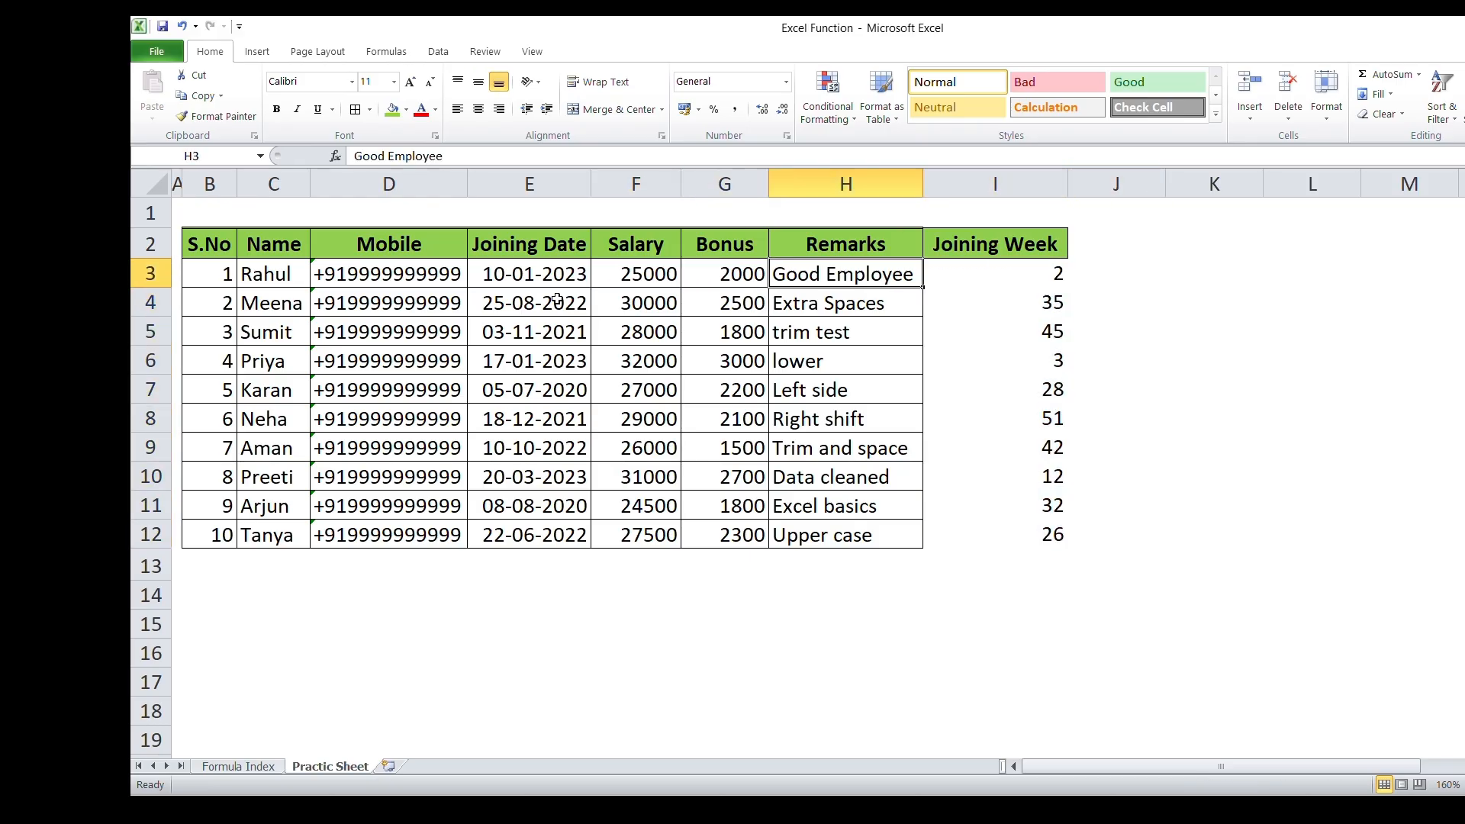
pyautogui.press('Left')
pyautogui.press('Left')
pyautogui.press('Right')
pyautogui.press('Right')
pyautogui.hotkey('ctrl', 'Down')
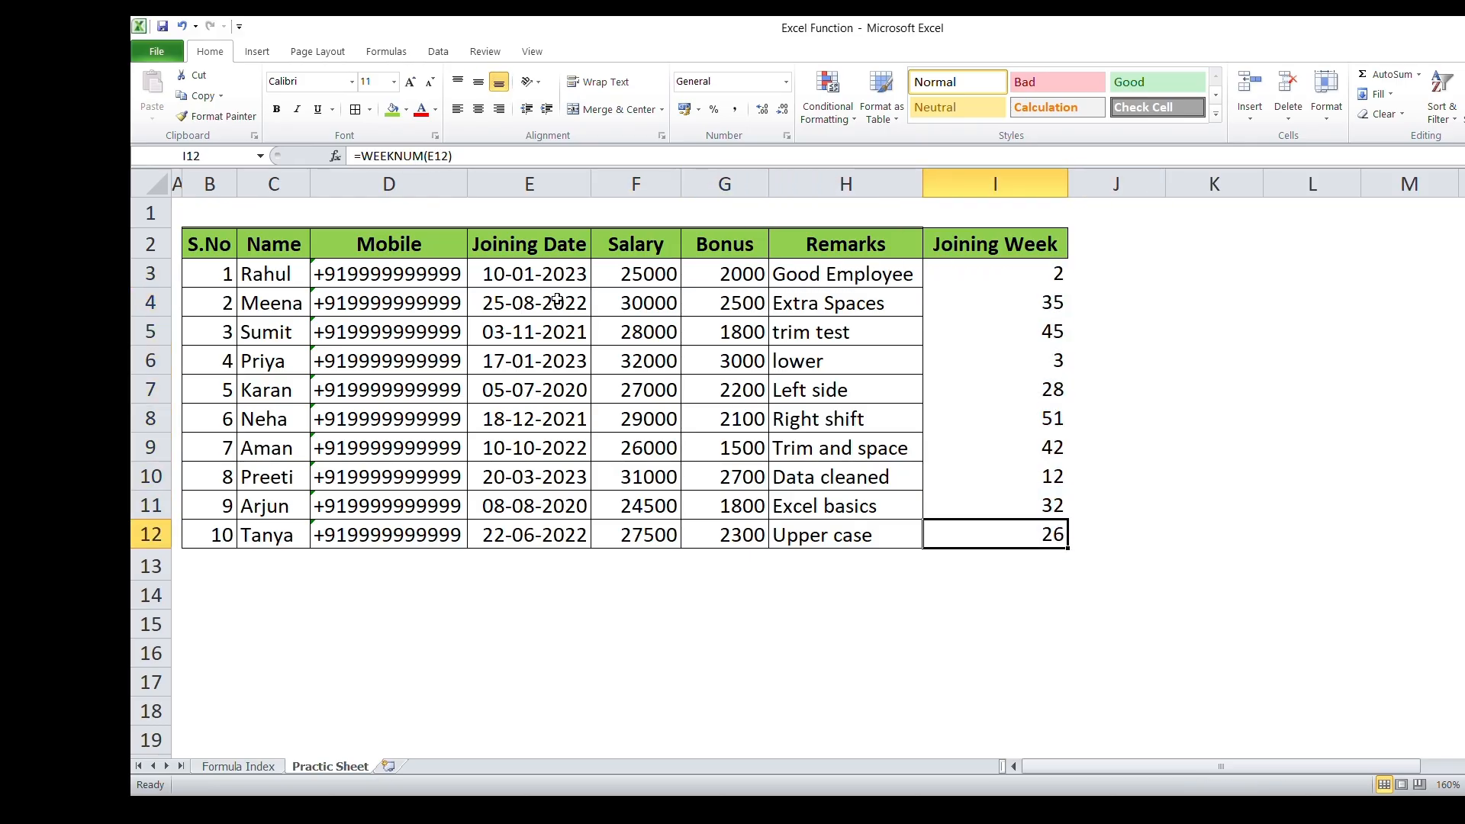
# - Compare the week number in I8 with the joining date in the same row
pyautogui.press('Up')
pyautogui.press('Up')
pyautogui.press('Up')
pyautogui.press('Up')
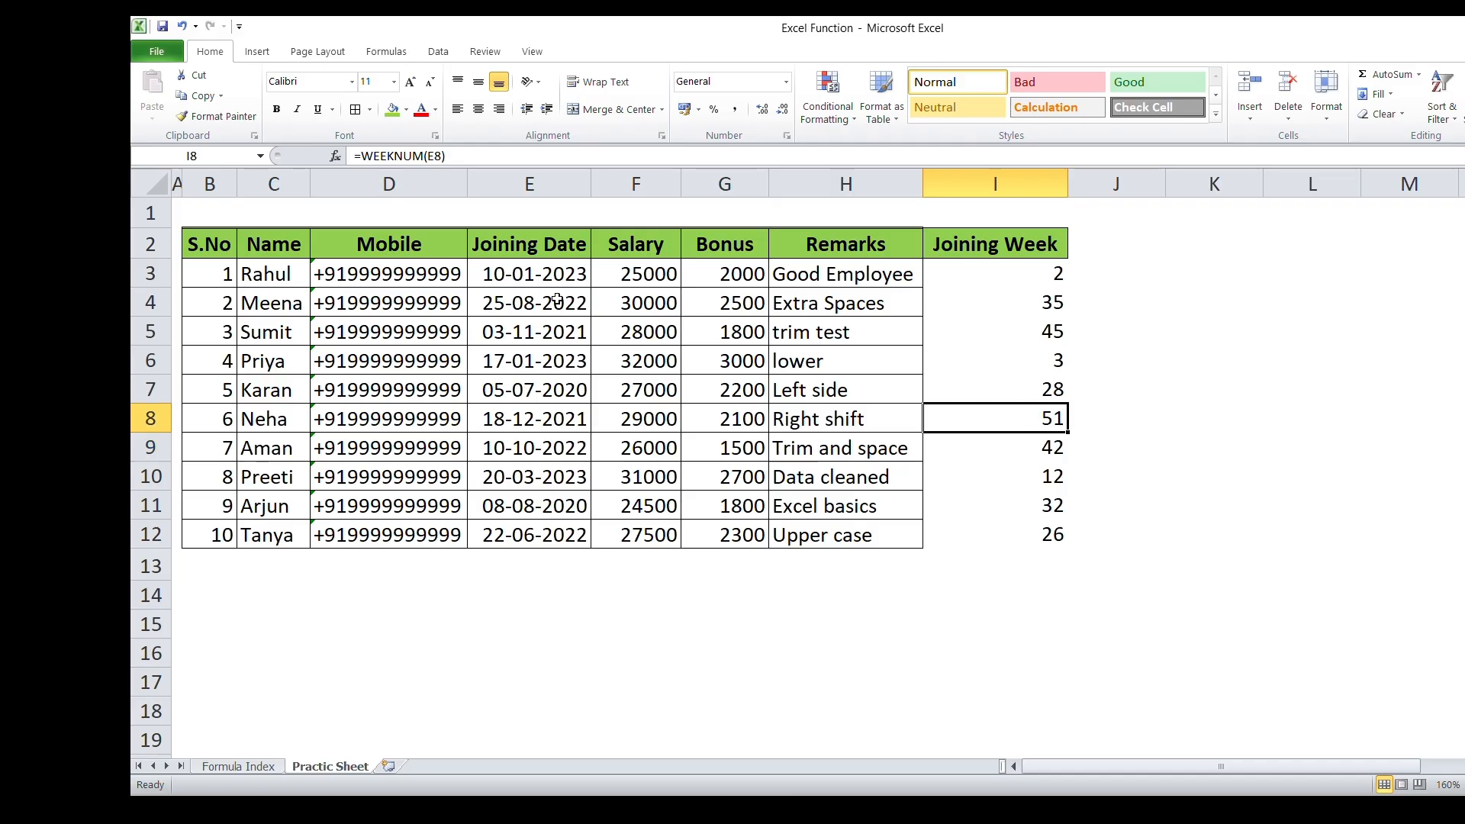
pyautogui.press('Left')
pyautogui.press('Left')
pyautogui.press('Left')
pyautogui.press('Left')
pyautogui.press('Right')
pyautogui.press('Right')
pyautogui.press('Right')
pyautogui.press('Right')
# - Clear the week numbers in I3 to I12 and delete the whole Joining Week column
pyautogui.press('Up')
pyautogui.press('Up')
pyautogui.press('Up')
pyautogui.press('Up')
pyautogui.press('Up')
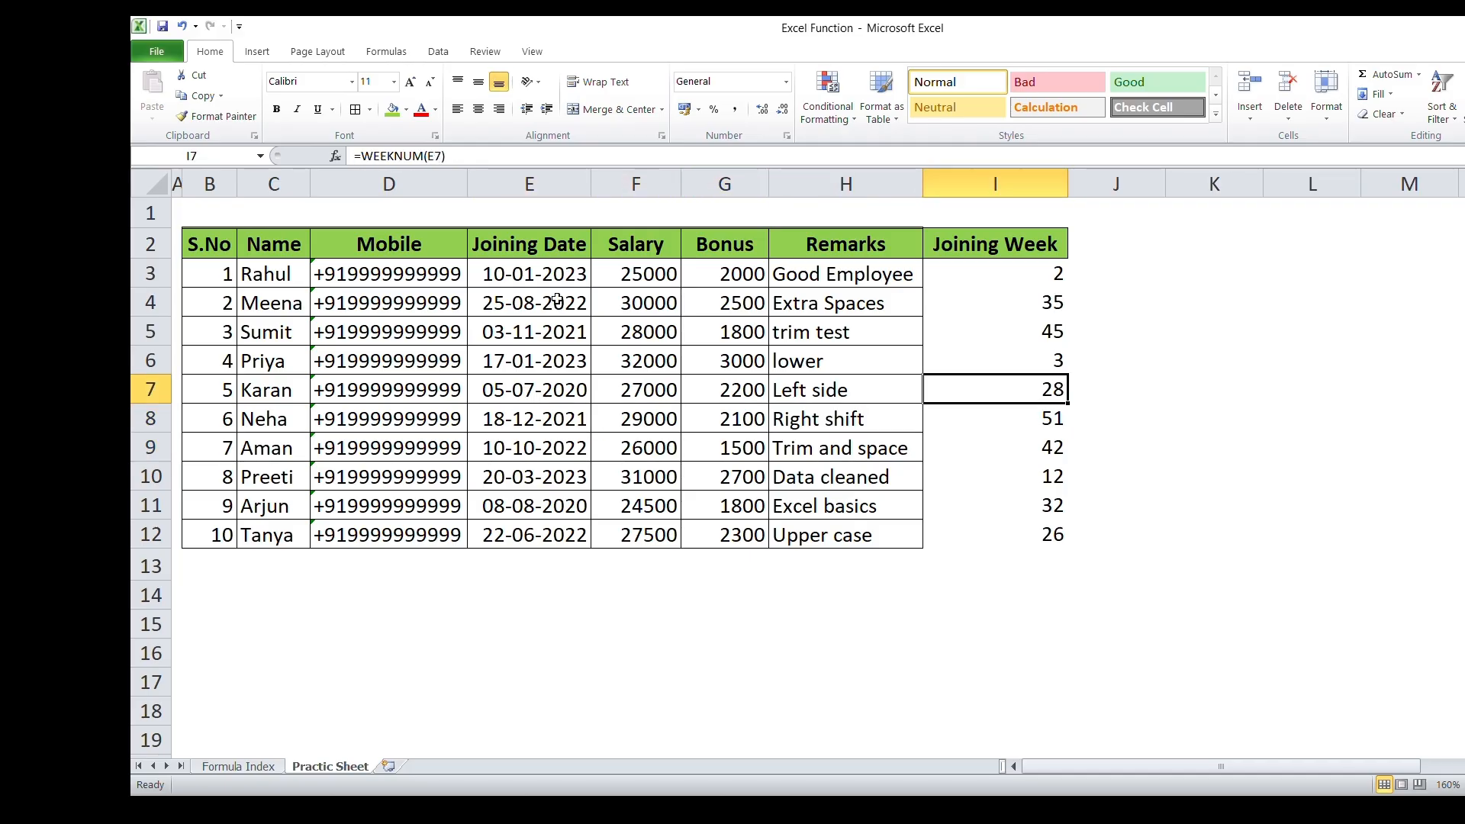
pyautogui.hotkey('ctrl', 'shift', 'Down')
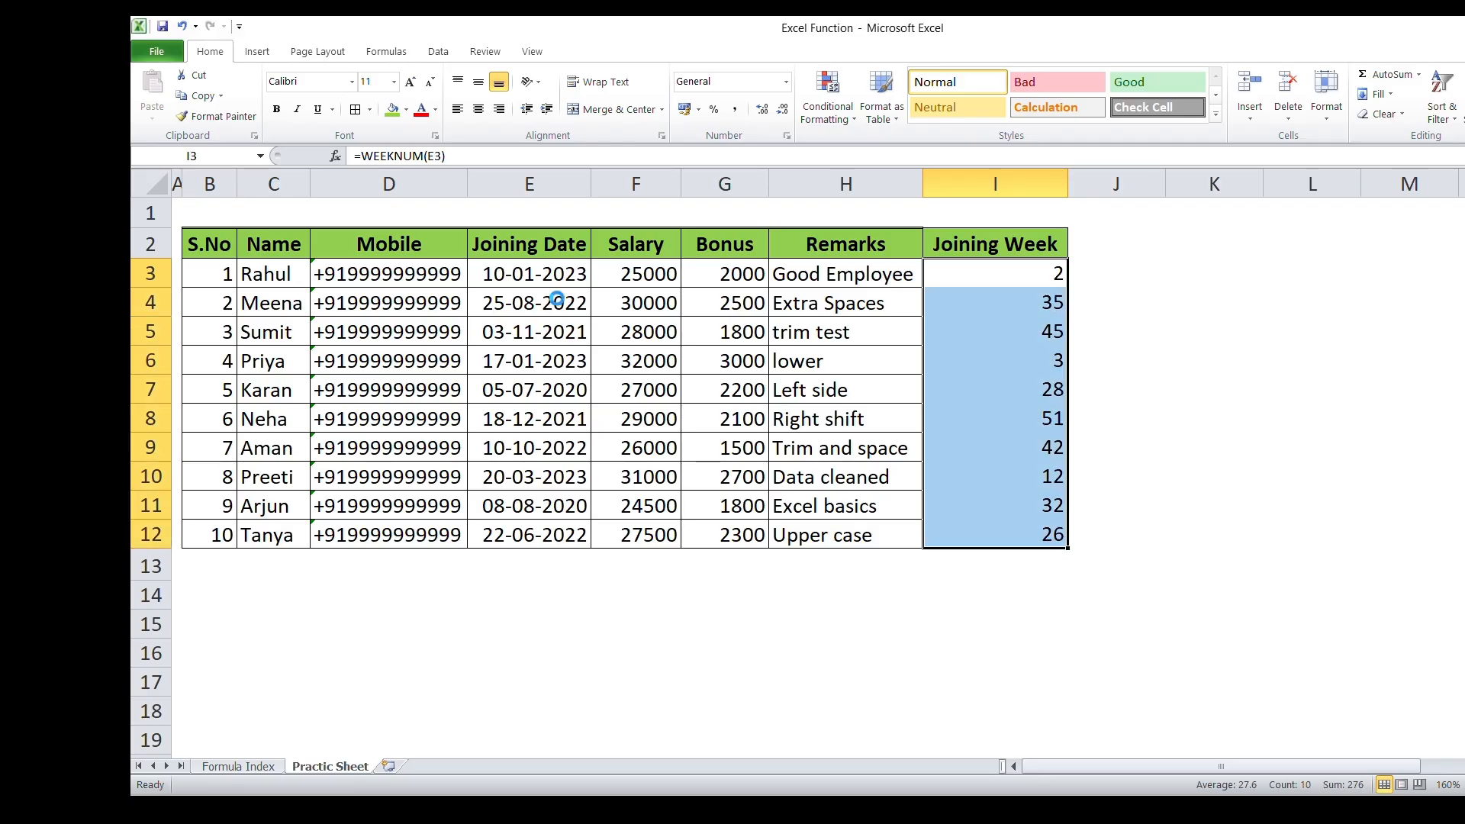
pyautogui.press('Delete')
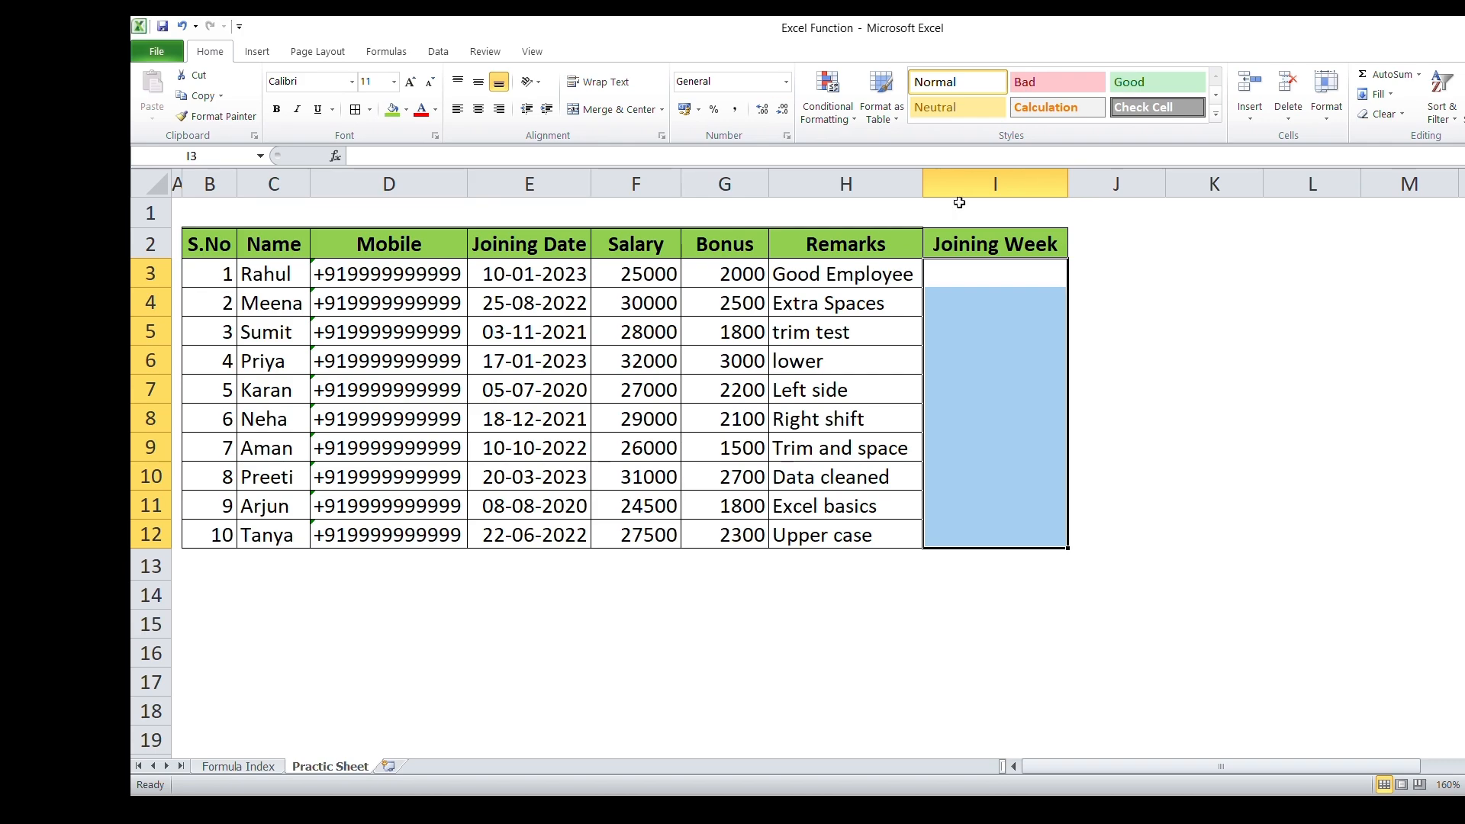
pyautogui.click(969, 180)
pyautogui.hotkey('ctrl', '-')
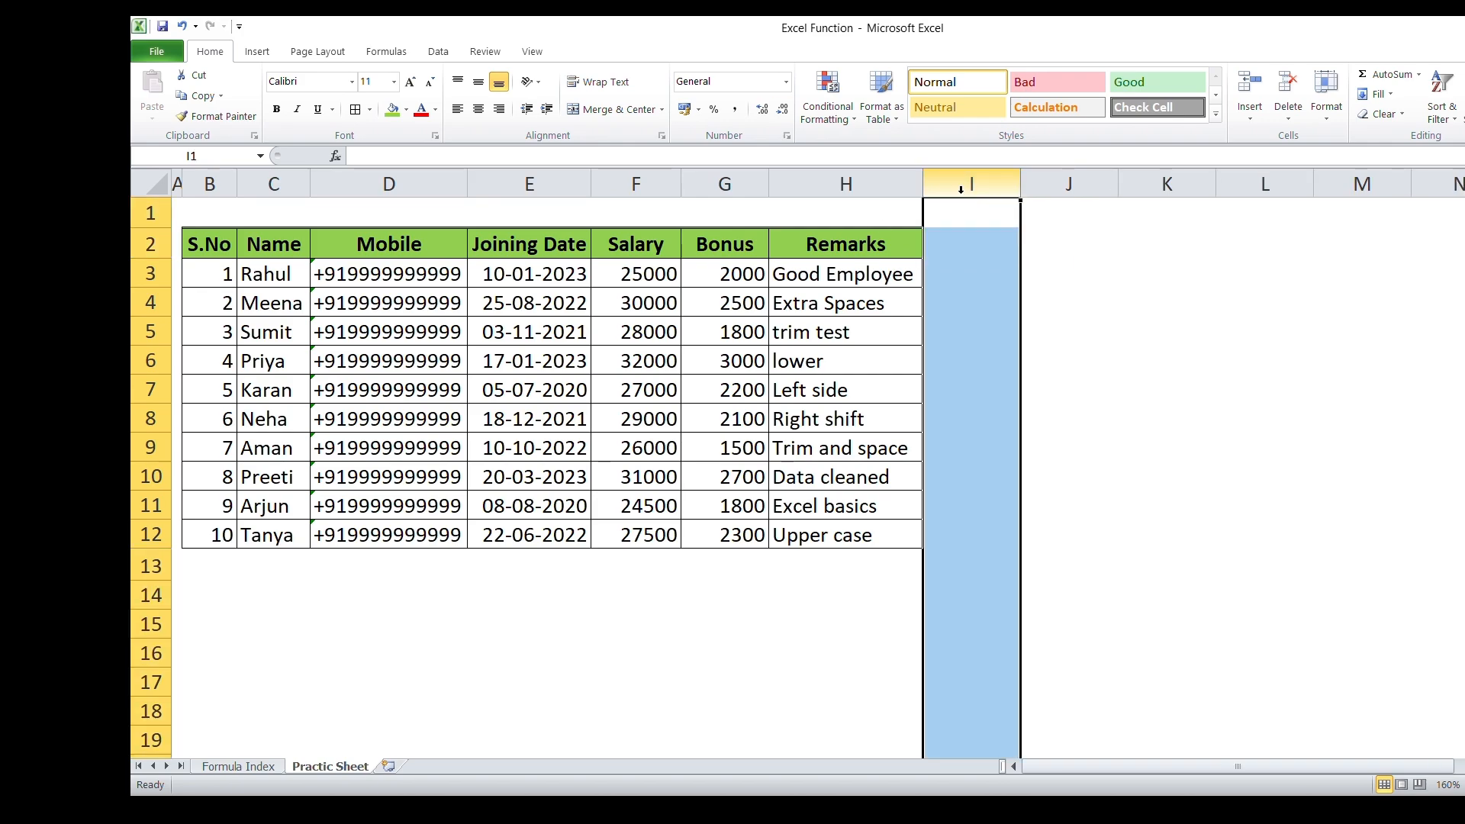
# - Review the TEXT functions listed on the Formula Index sheet
pyautogui.click(714, 250)
pyautogui.click(238, 767)
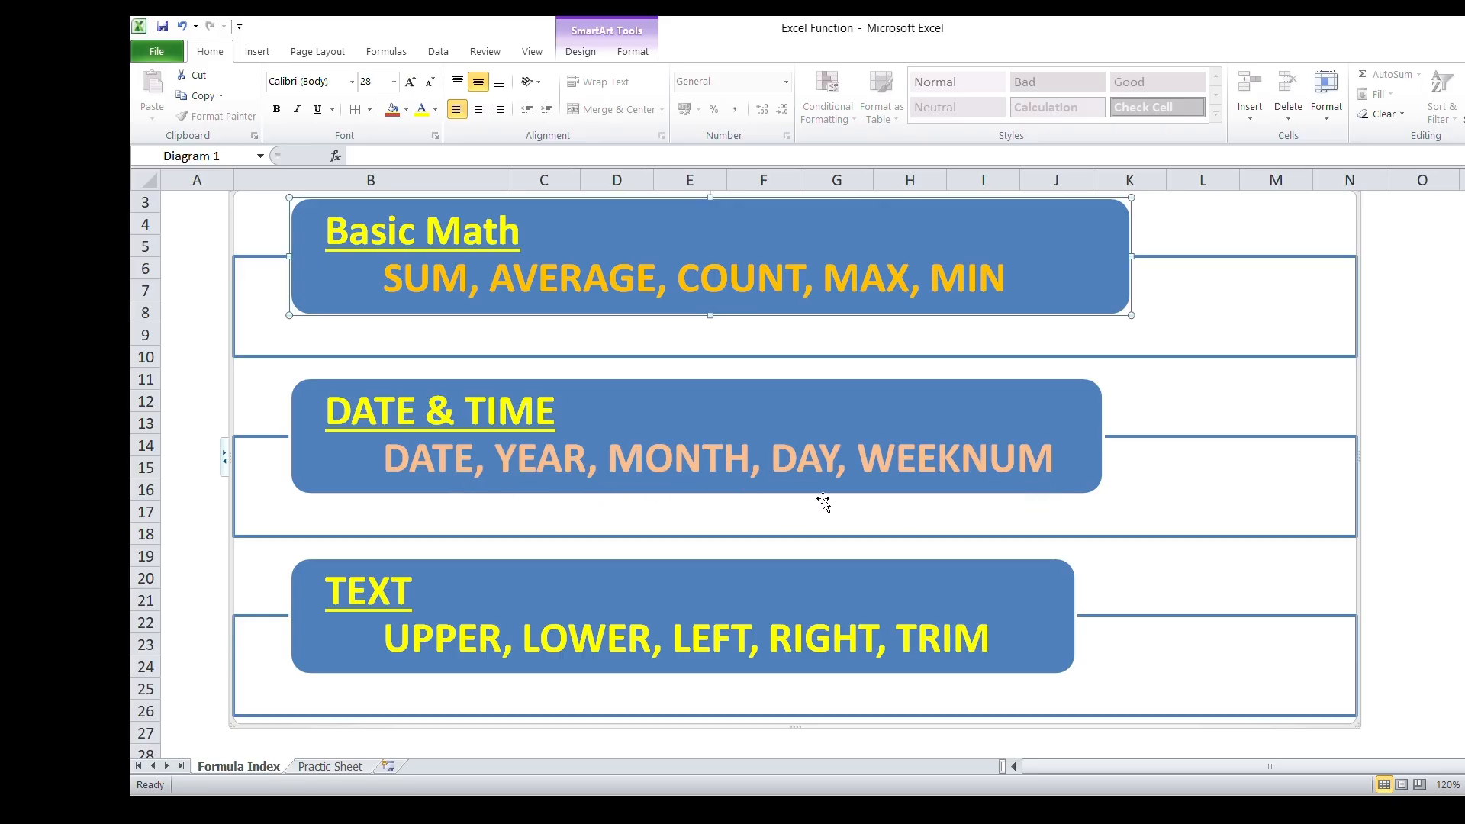
pyautogui.click(1262, 582)
pyautogui.click(1419, 598)
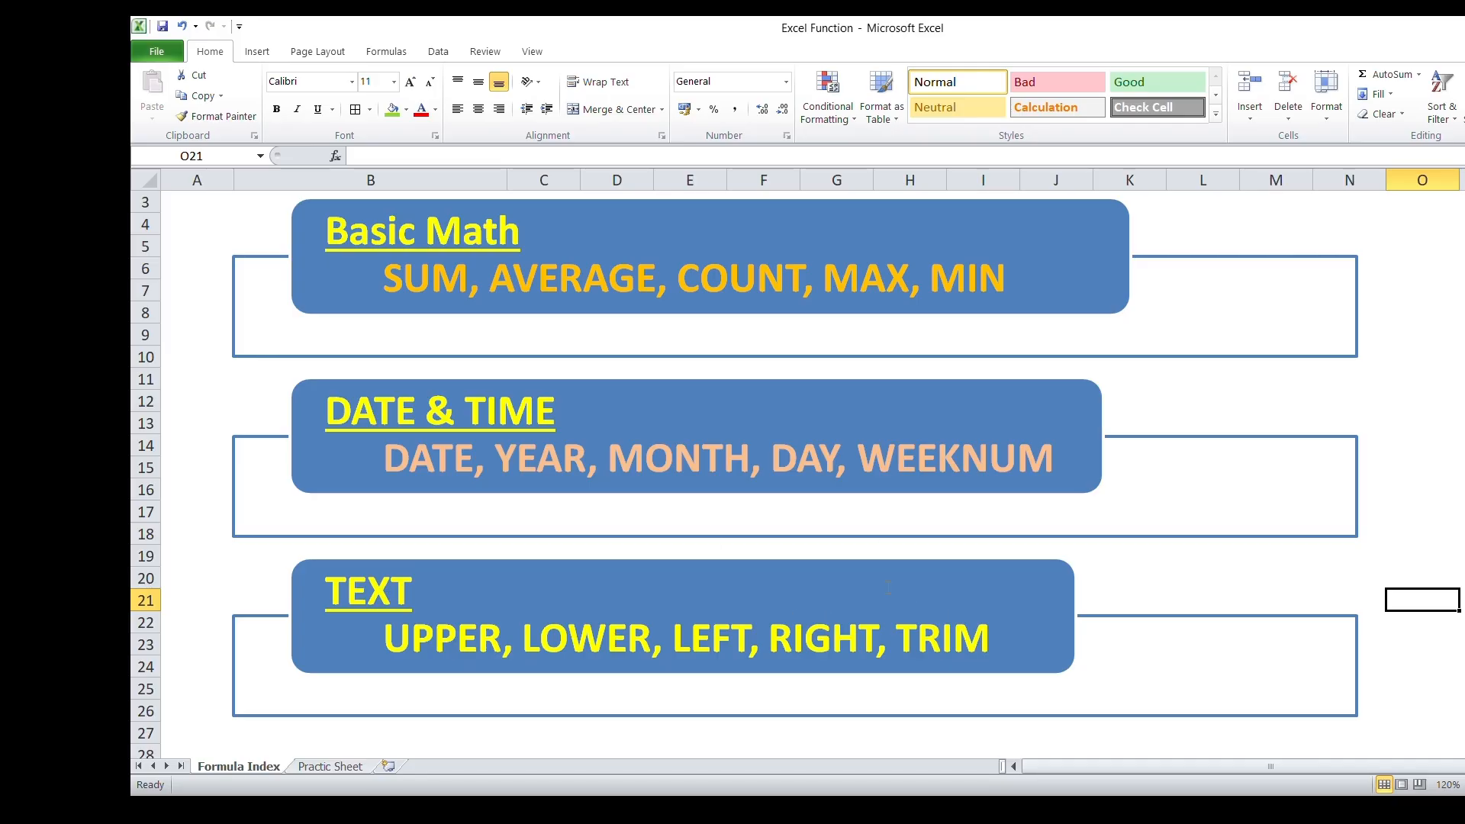
# - Return to Practic Sheet and examine the names in C3 to C12
pyautogui.click(332, 766)
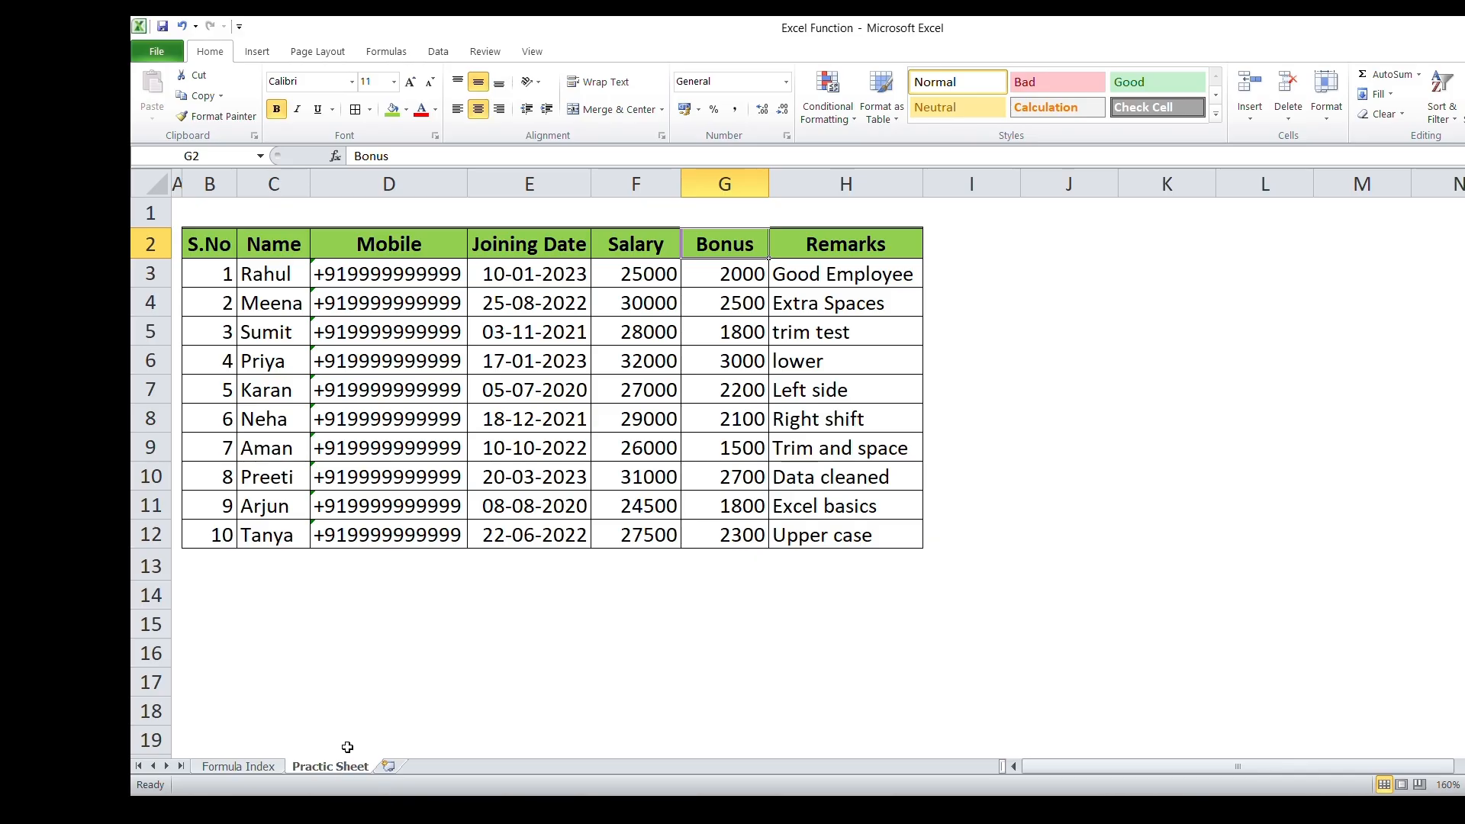
pyautogui.click(963, 304)
pyautogui.click(954, 270)
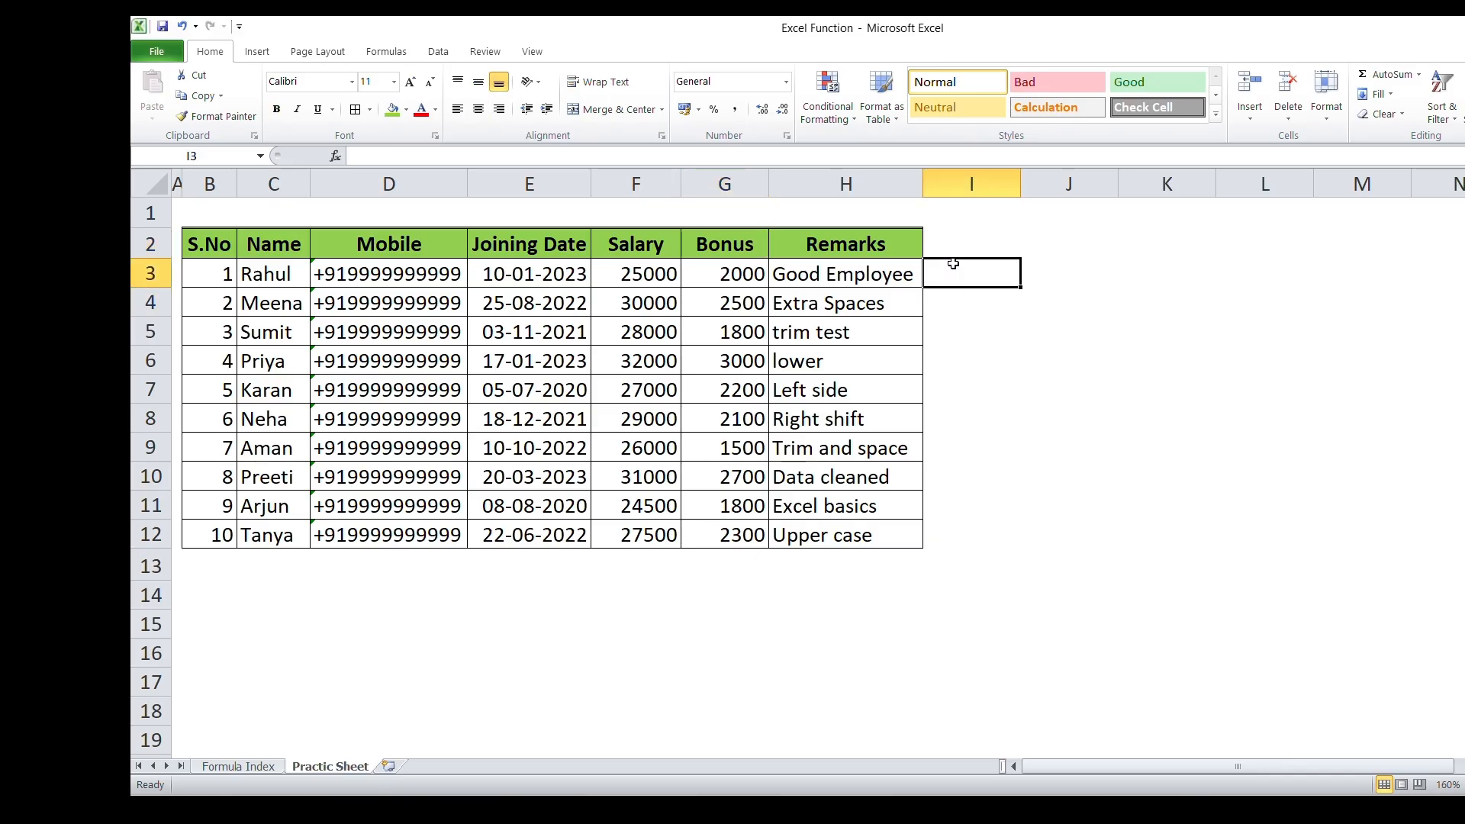
pyautogui.moveTo(275, 280); pyautogui.dragTo(267, 536)
pyautogui.click(272, 339)
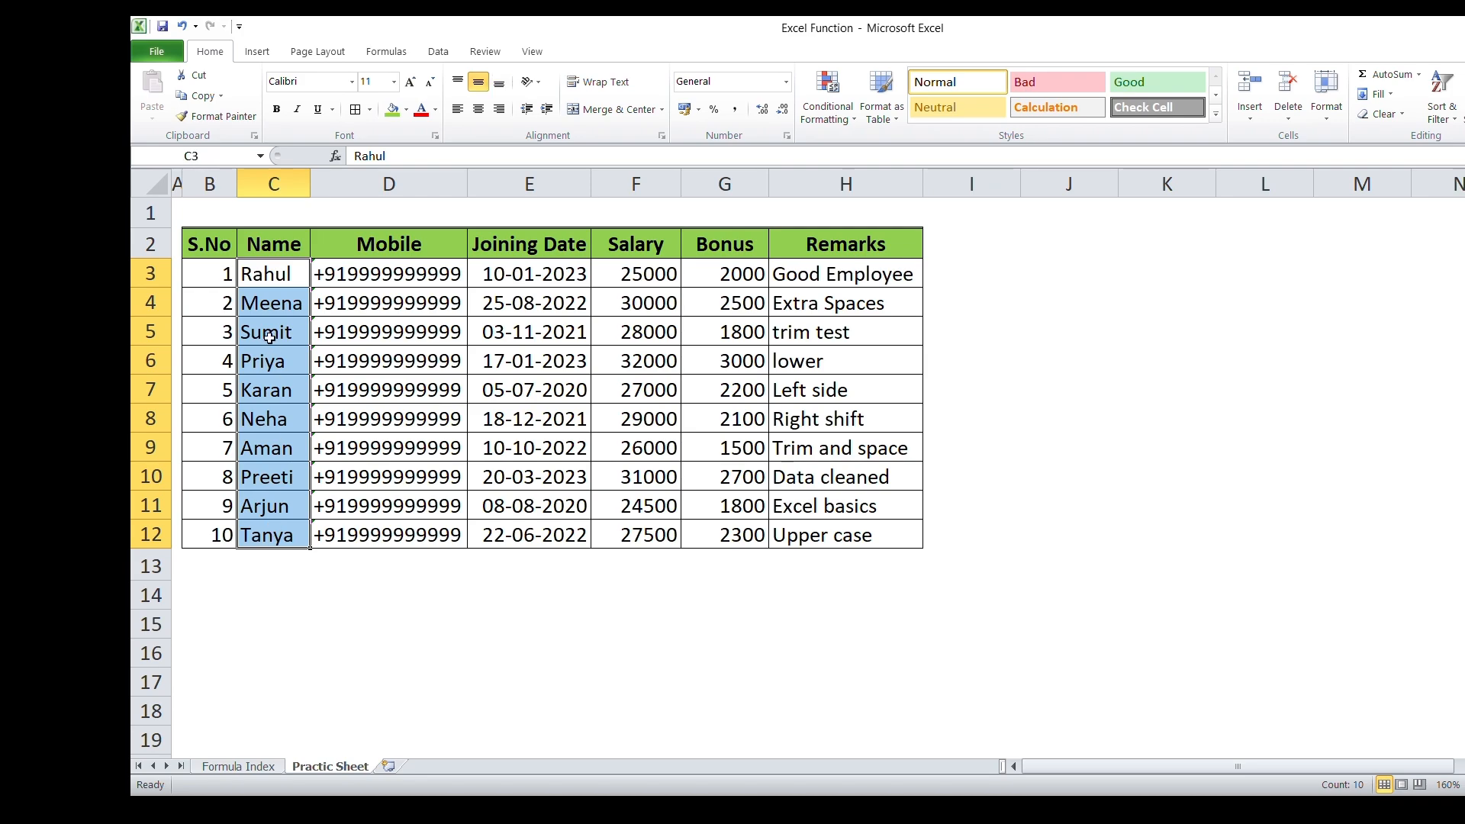
# - Add the heading "Upper(caps)" in I2 and widen column I to fit it
pyautogui.click(968, 271)
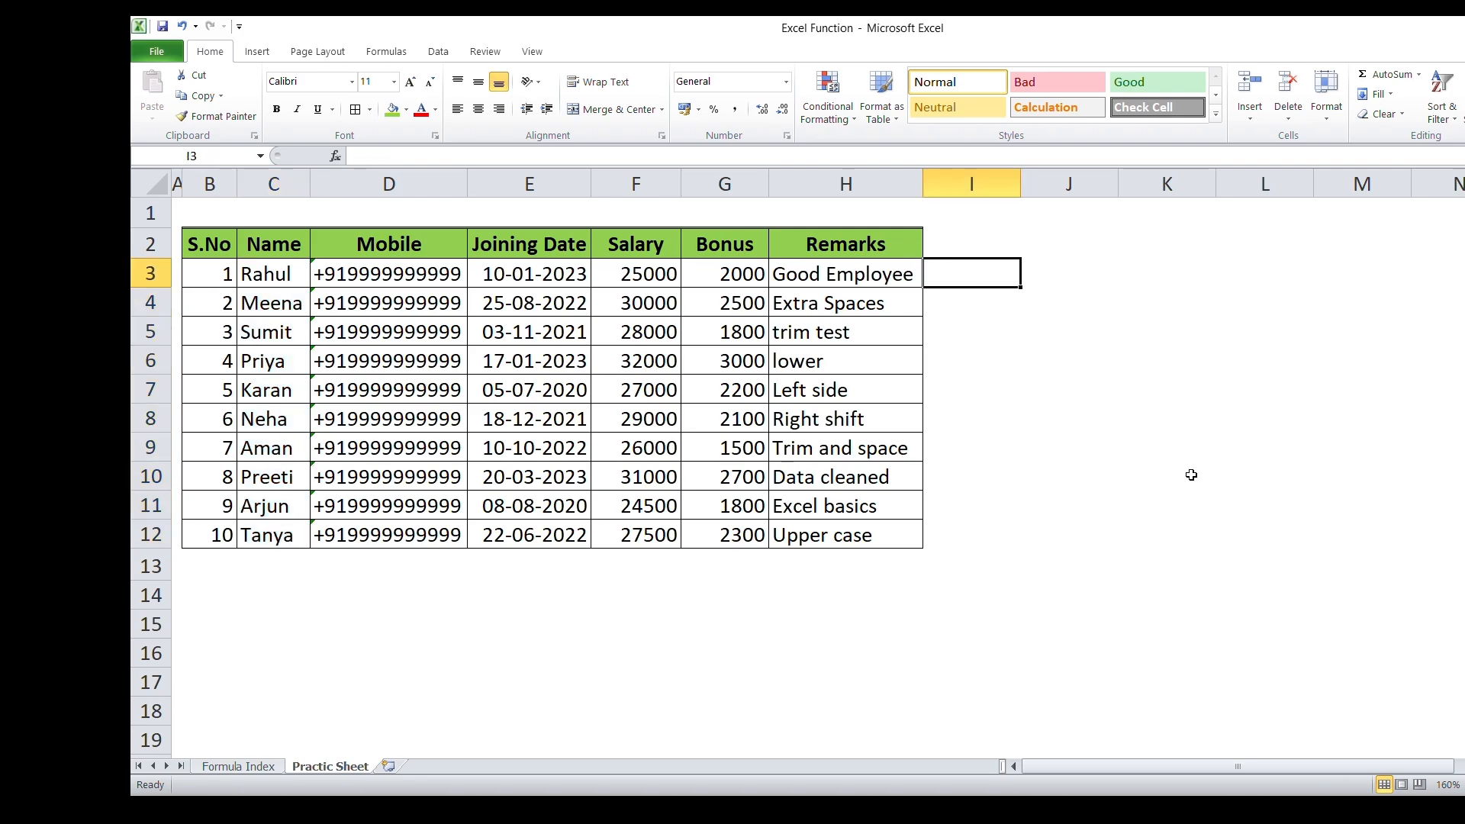
pyautogui.press('Up')
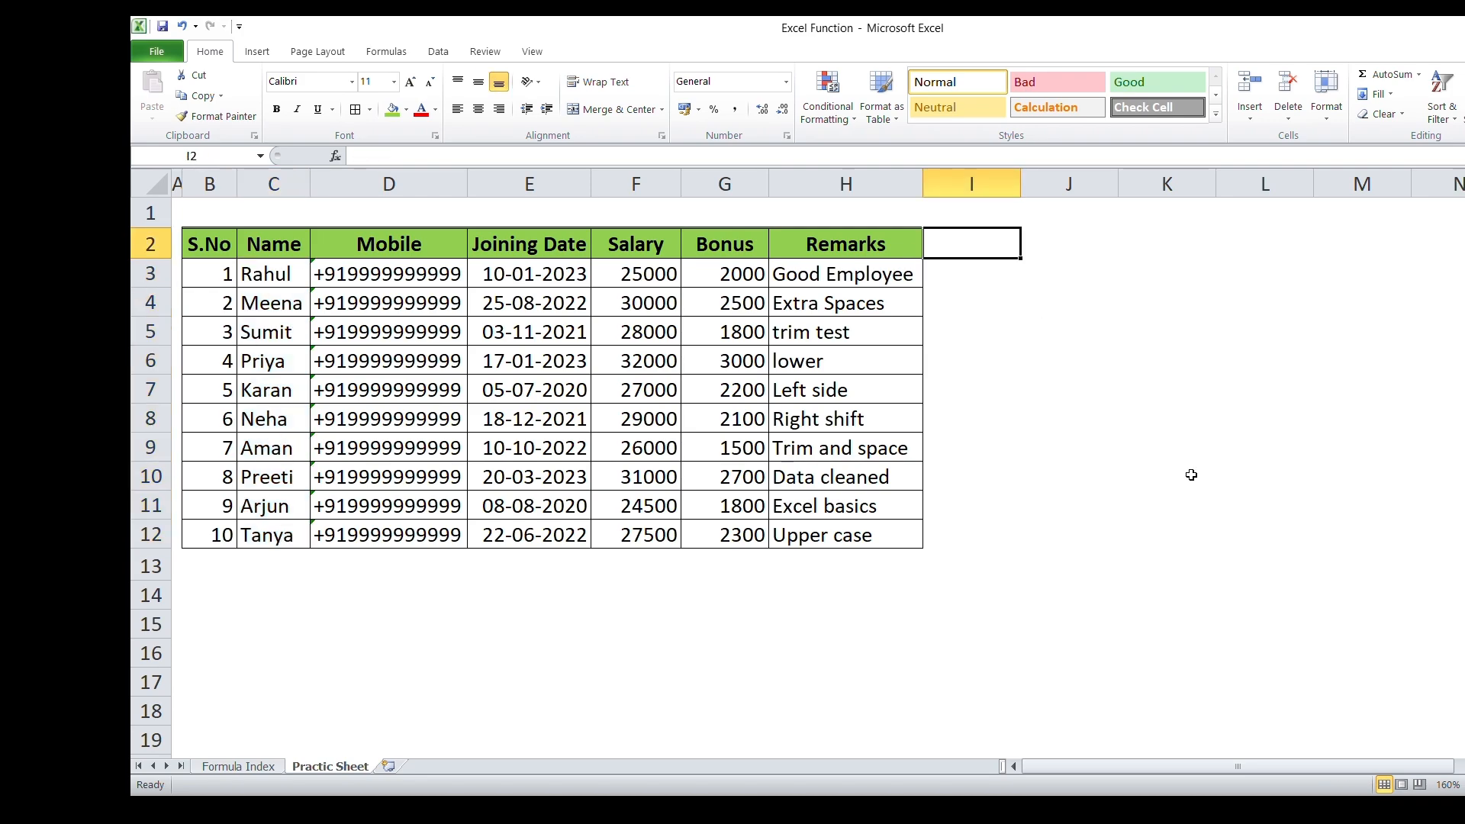
pyautogui.write('Upper')
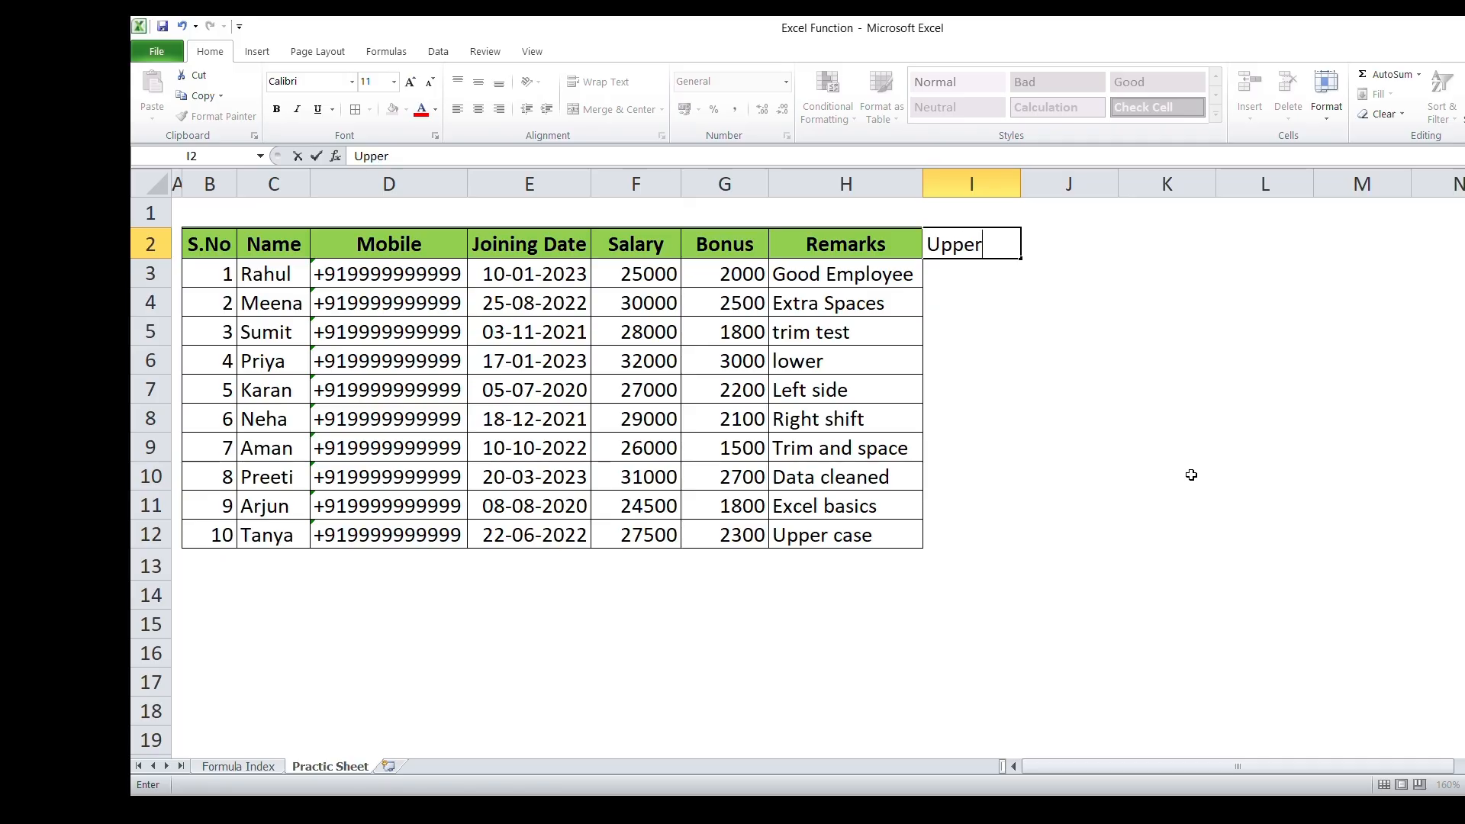
pyautogui.write('(caps)')
pyautogui.press('Return')
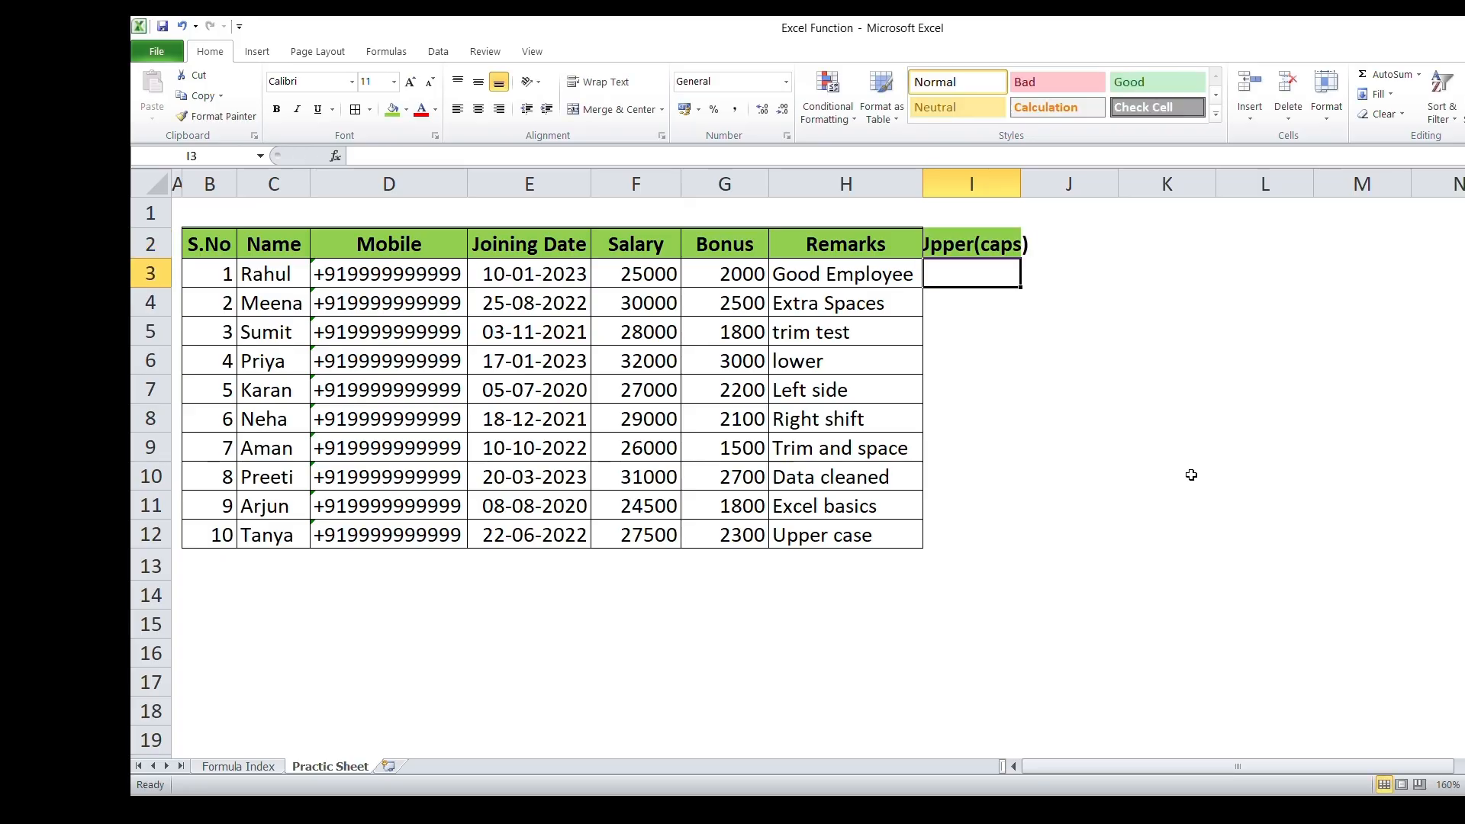
pyautogui.doubleClick(1021, 184)
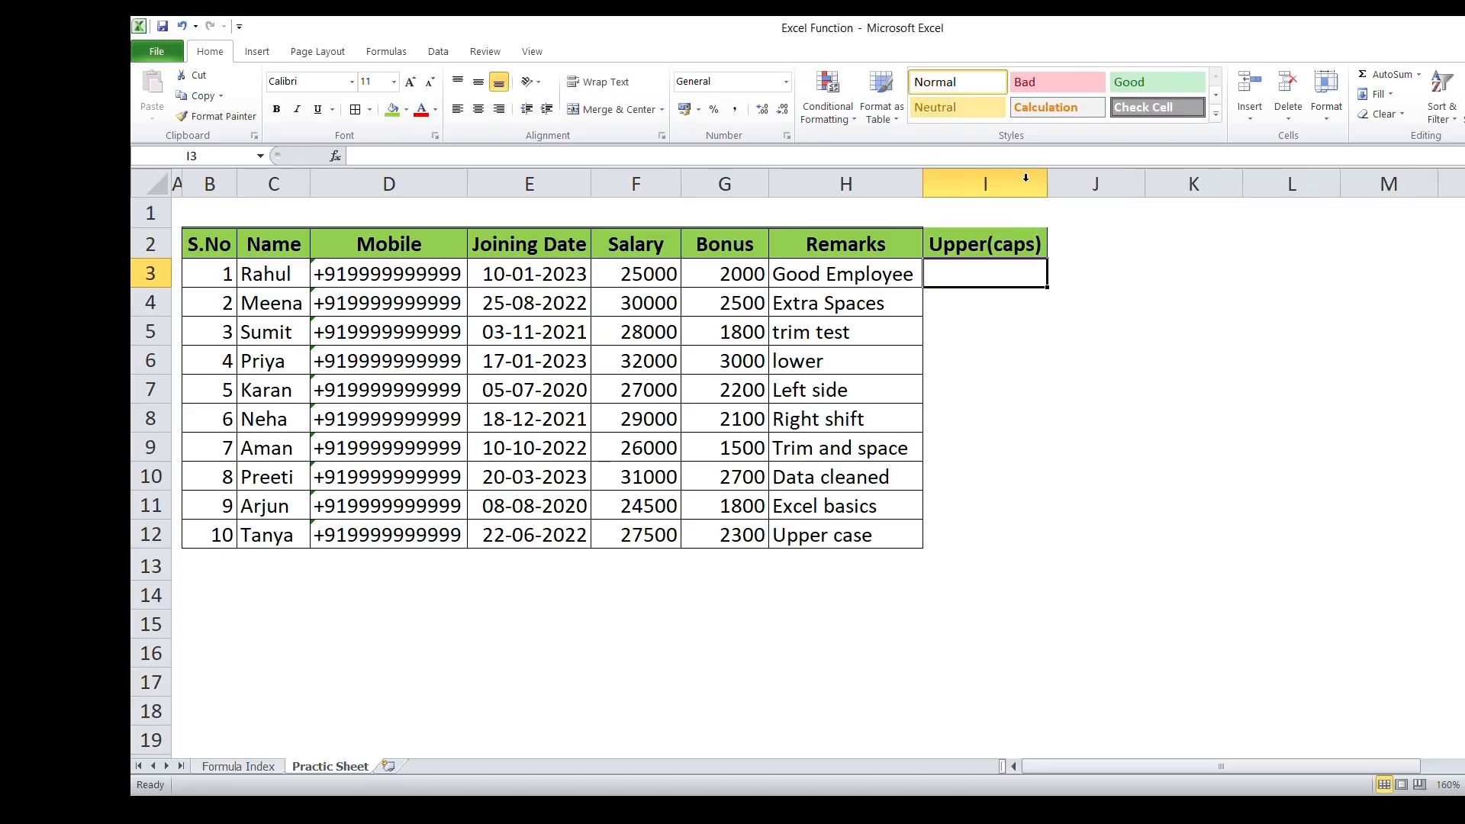
# - Enter =UPPER(C3) in I3 to convert the first name to capital letters
pyautogui.write('=upp')
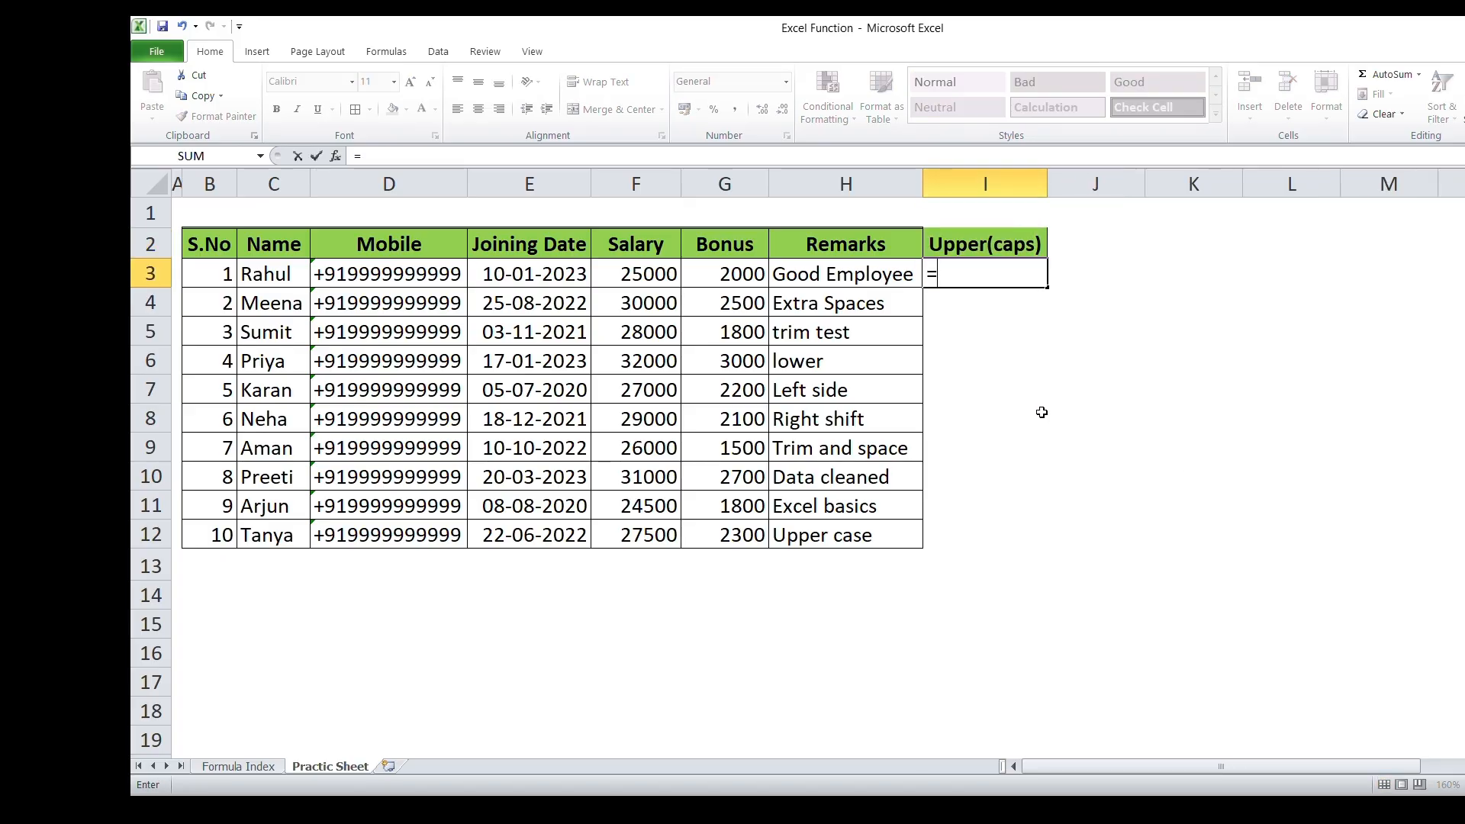
pyautogui.press('Tab')
pyautogui.press('Left')
pyautogui.press('Left')
pyautogui.press('Left')
pyautogui.press('Left')
pyautogui.press('Left')
pyautogui.press('Left')
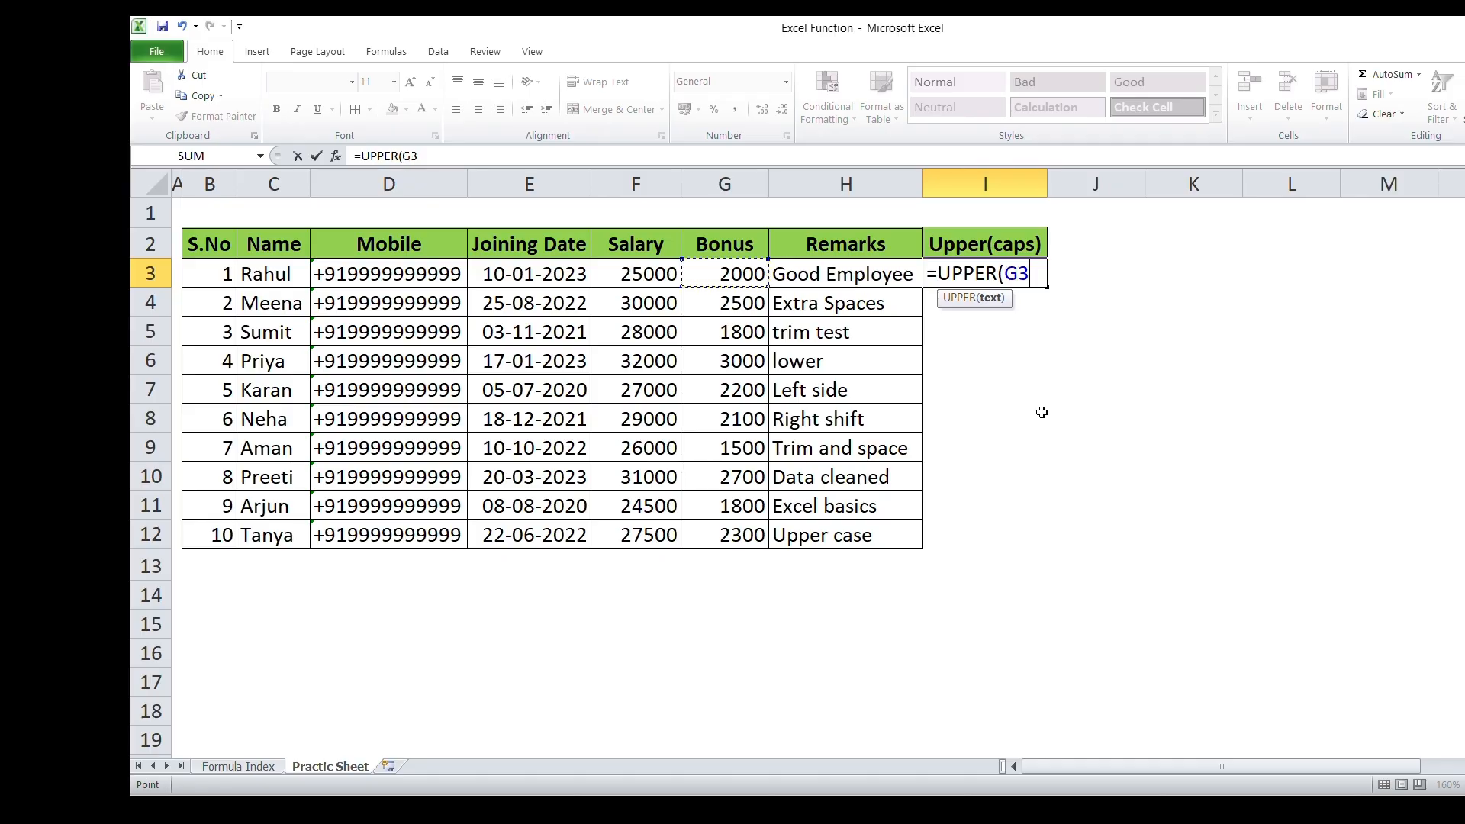
pyautogui.press('Return')
# - Fill the UPPER formula down from I3 to I12
pyautogui.press('Left')
pyautogui.hotkey('ctrl', 'Down')
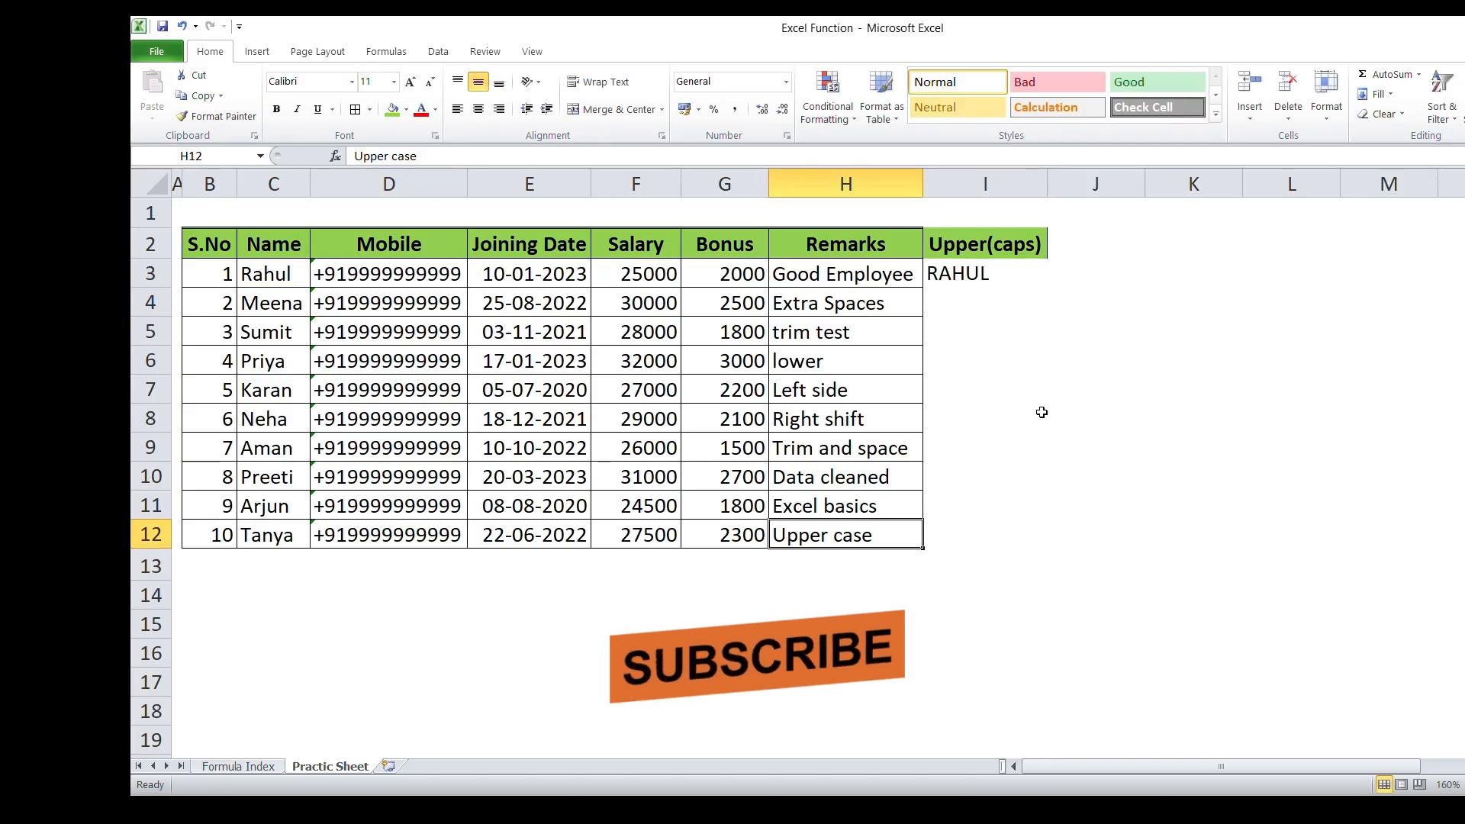
pyautogui.press('Right')
pyautogui.hotkey('ctrl', 'shift', 'Up')
pyautogui.hotkey('ctrl', 'd')
# - Compare the capitalised names in I3 to I12 with the original names in column C
pyautogui.press('Up')
pyautogui.hotkey('ctrl', 'Up')
pyautogui.press('Down')
pyautogui.press('Left')
pyautogui.press('Left')
pyautogui.press('Left')
pyautogui.press('Left')
pyautogui.press('Left')
pyautogui.press('Left')
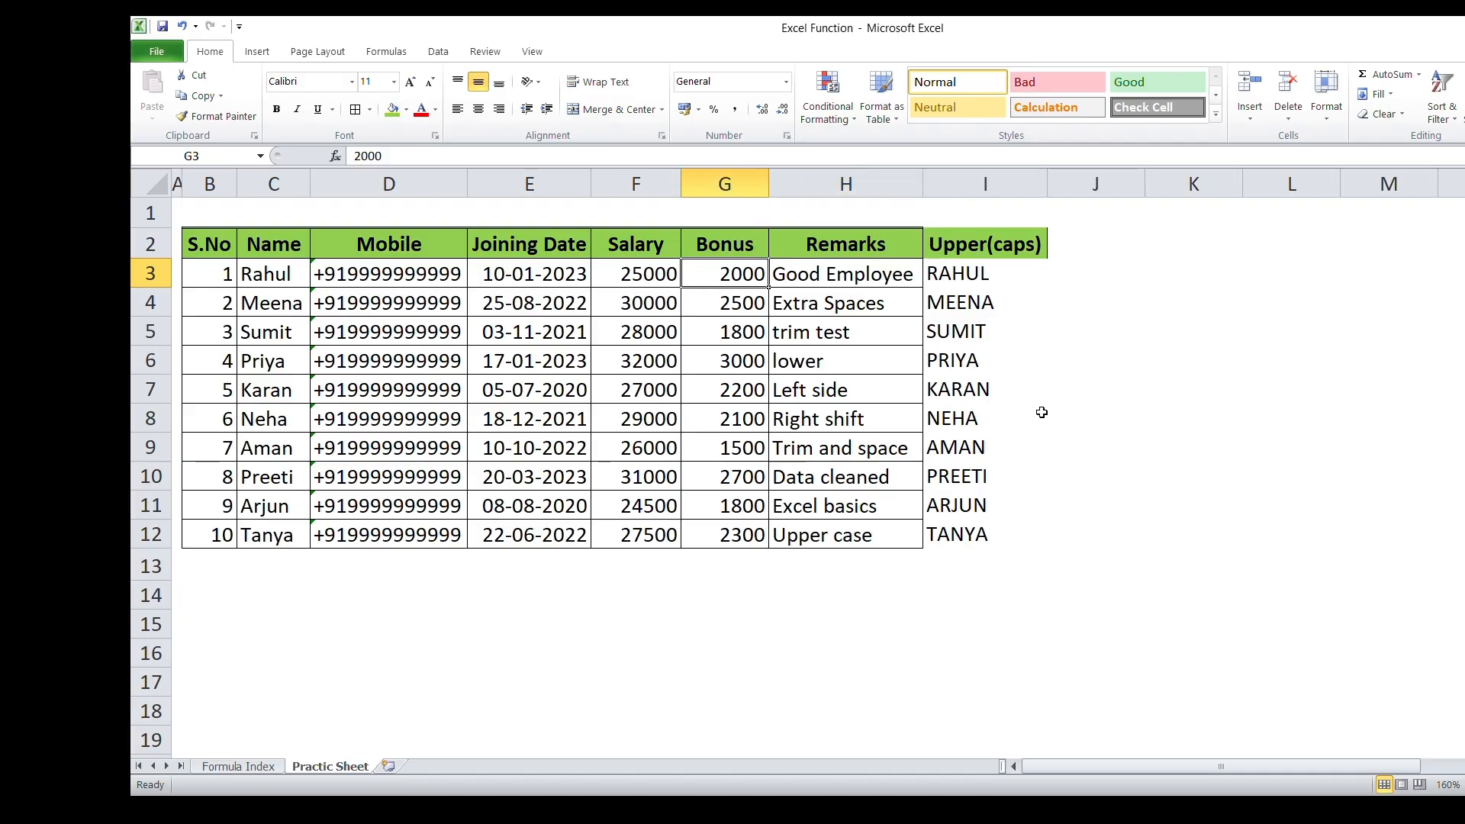
pyautogui.press('Right')
pyautogui.hotkey('ctrl', 'Right')
pyautogui.hotkey('ctrl', 'shift', 'Down')
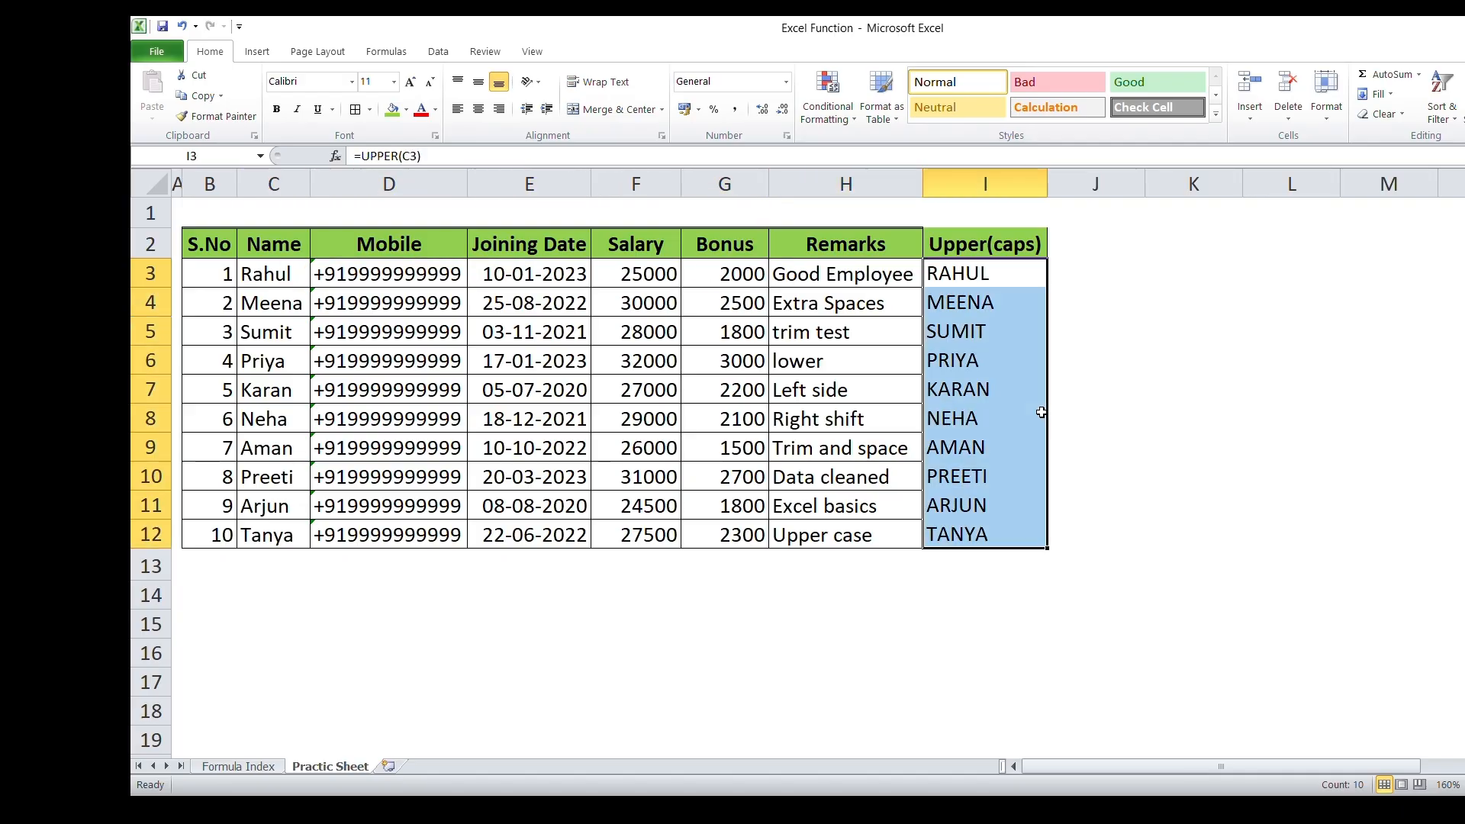
# - Change the heading in I2 to "Upper(Small)"
pyautogui.press('Up')
pyautogui.press('F2')
pyautogui.press('Left')
pyautogui.press('Left')
pyautogui.press('Left')
pyautogui.hotkey('shift', 'Right')
pyautogui.hotkey('shift', 'Right')
pyautogui.hotkey('shift', 'Right')
pyautogui.hotkey('shift', 'Right')
pyautogui.write('Small')
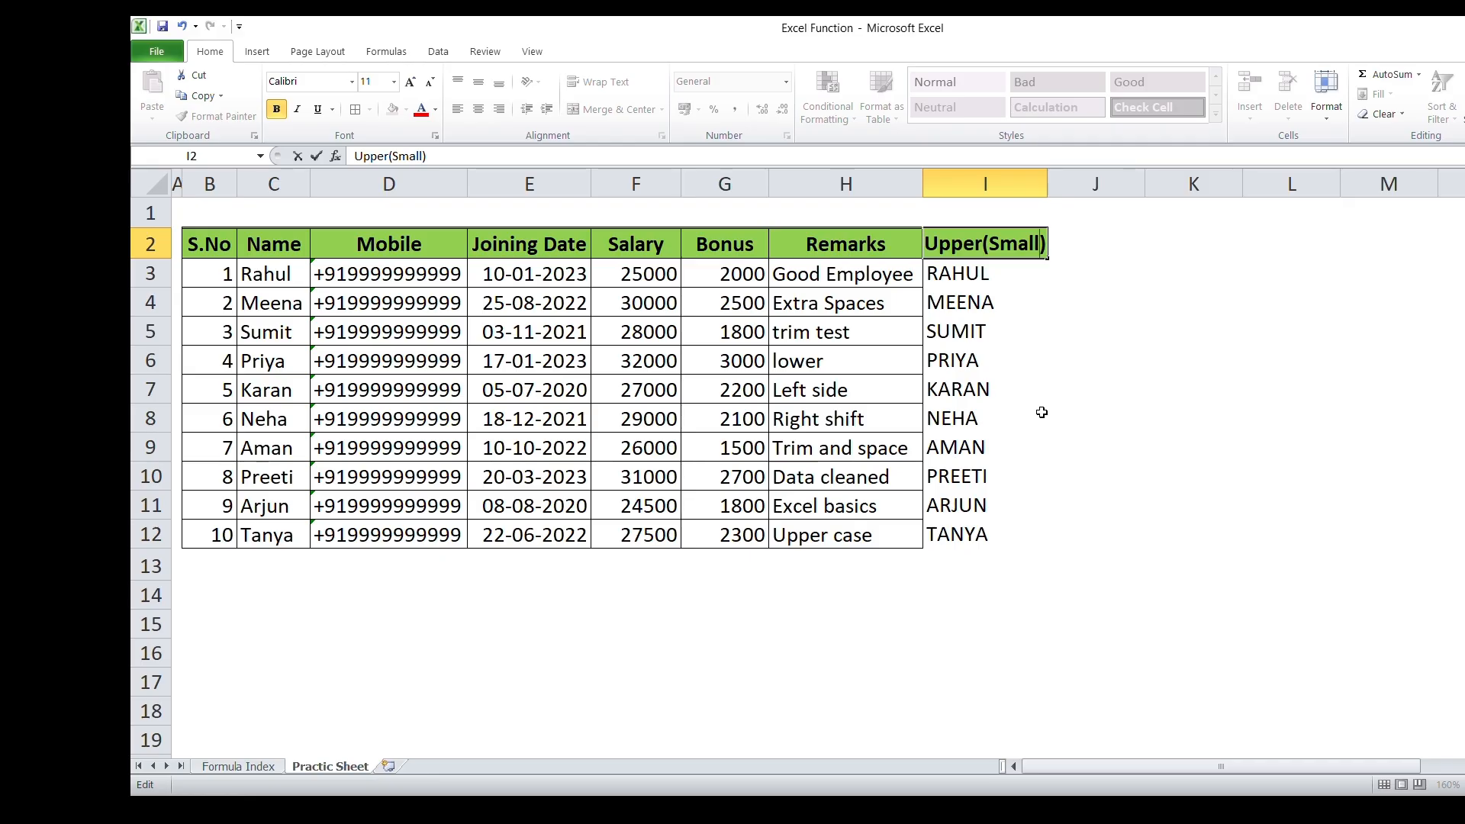
pyautogui.press('Return')
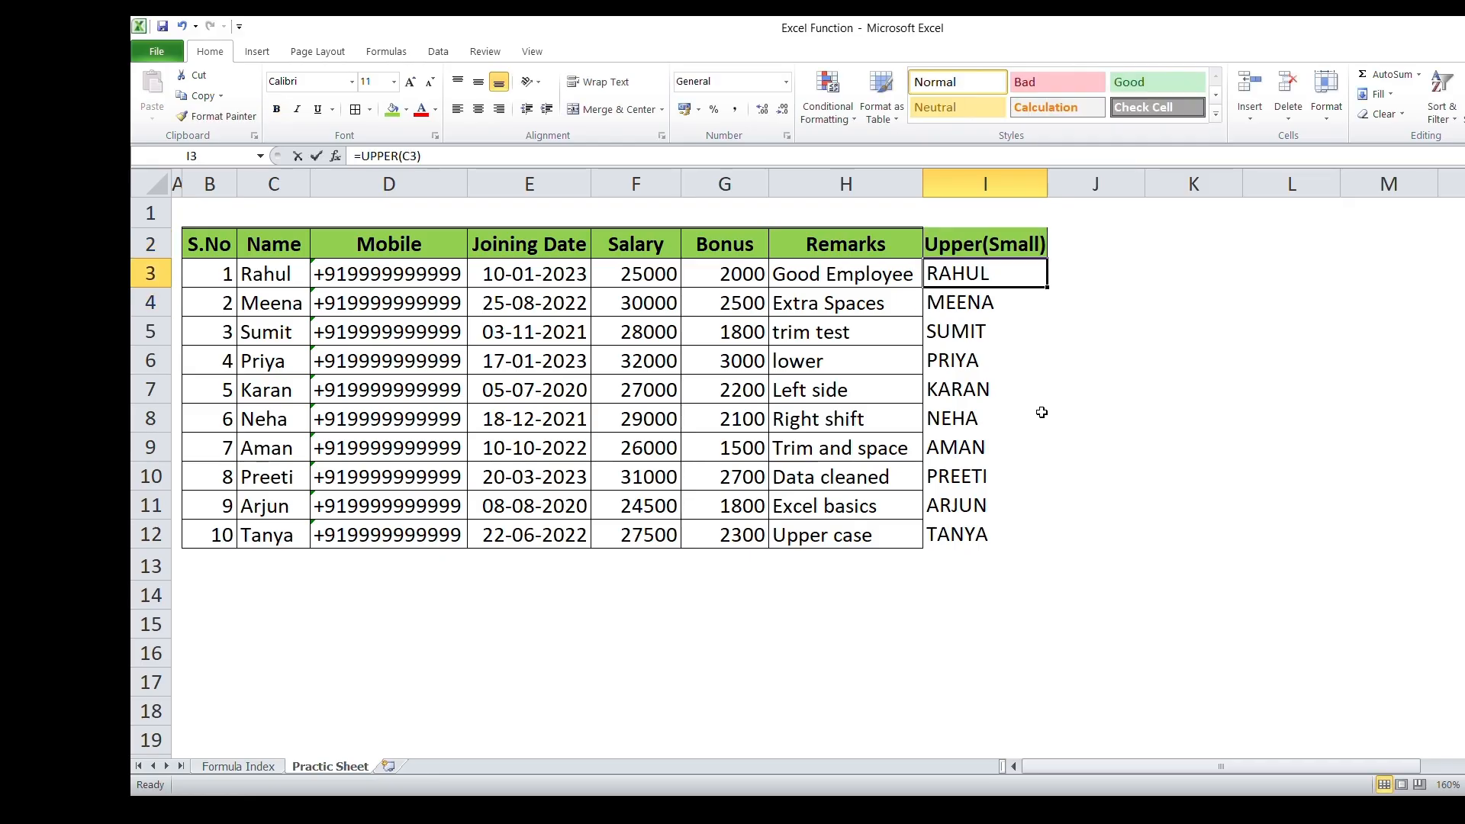
# - Replace the formula in I3 with =LOWER(C3) to convert the first name to small letters
pyautogui.write('=low')
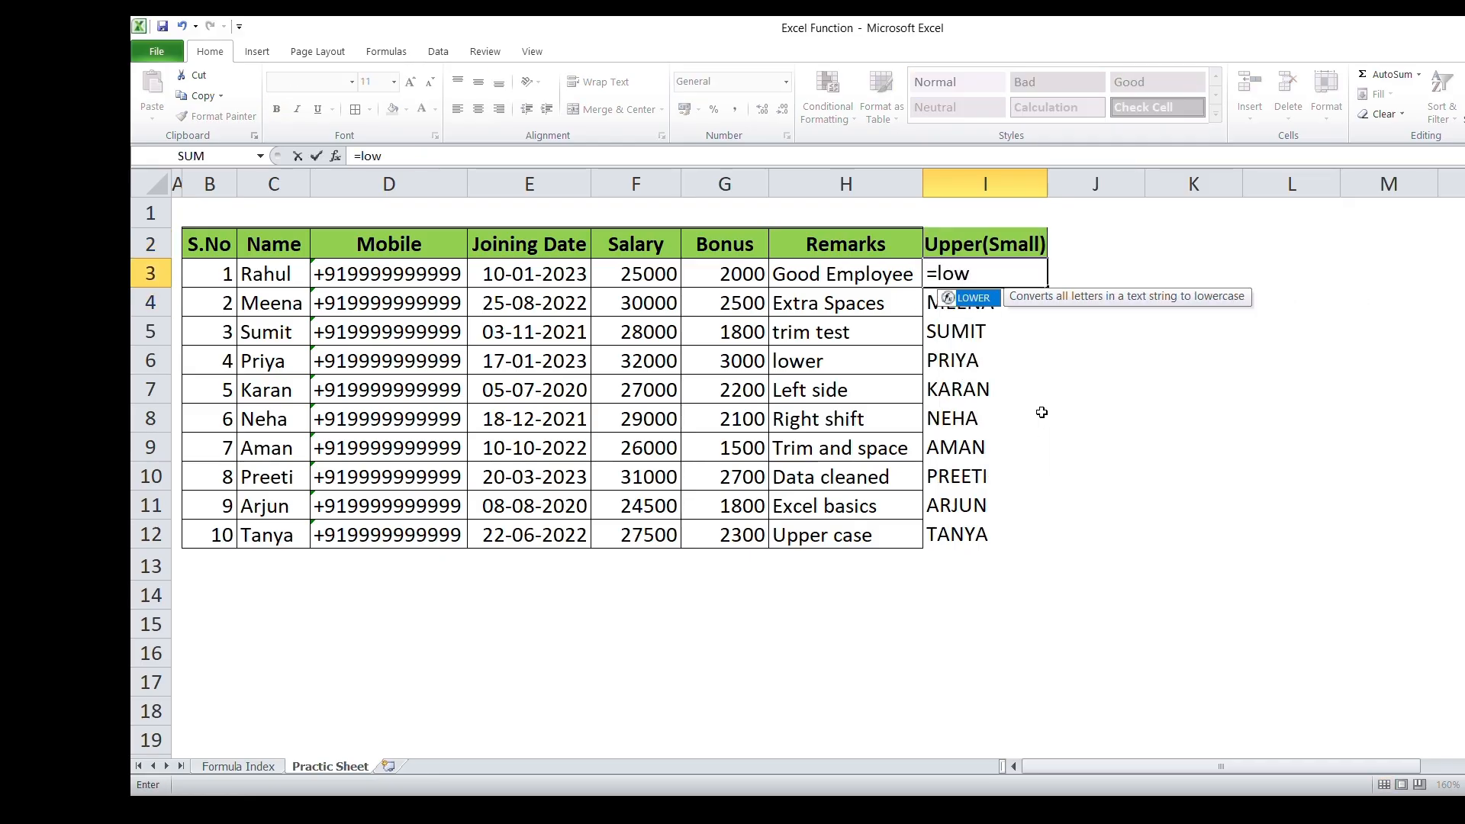
pyautogui.press('Tab')
pyautogui.press('Left')
pyautogui.press('Left')
pyautogui.press('Left')
pyautogui.press('Left')
pyautogui.press('Left')
pyautogui.press('Left')
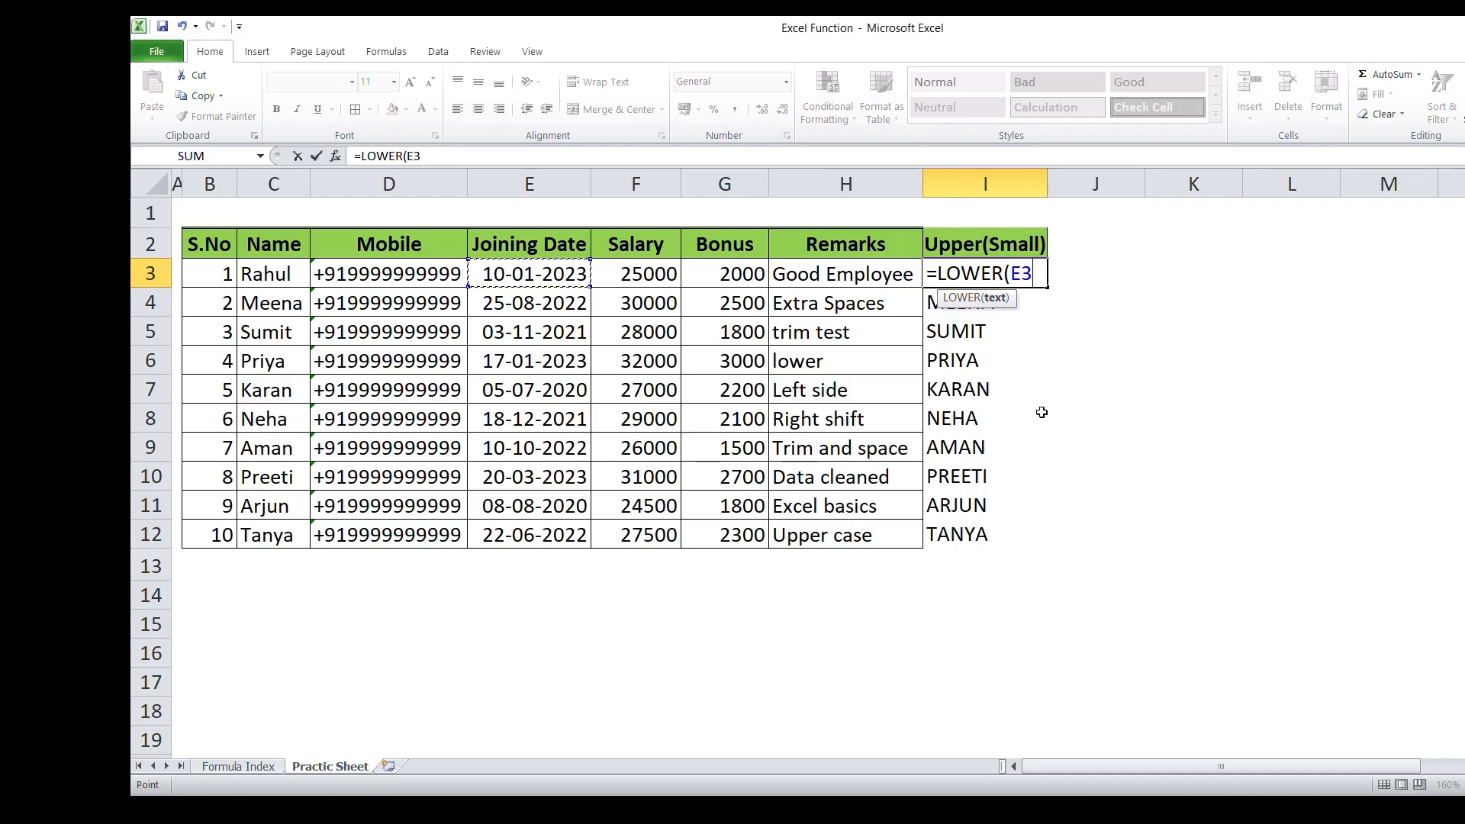
pyautogui.press('Return')
# - Fill the LOWER formula down from I3 to I12
pyautogui.press('Up')
pyautogui.hotkey('ctrl', 'shift', 'Down')
pyautogui.hotkey('ctrl', 'd')
pyautogui.press('Down')
pyautogui.press('Up')
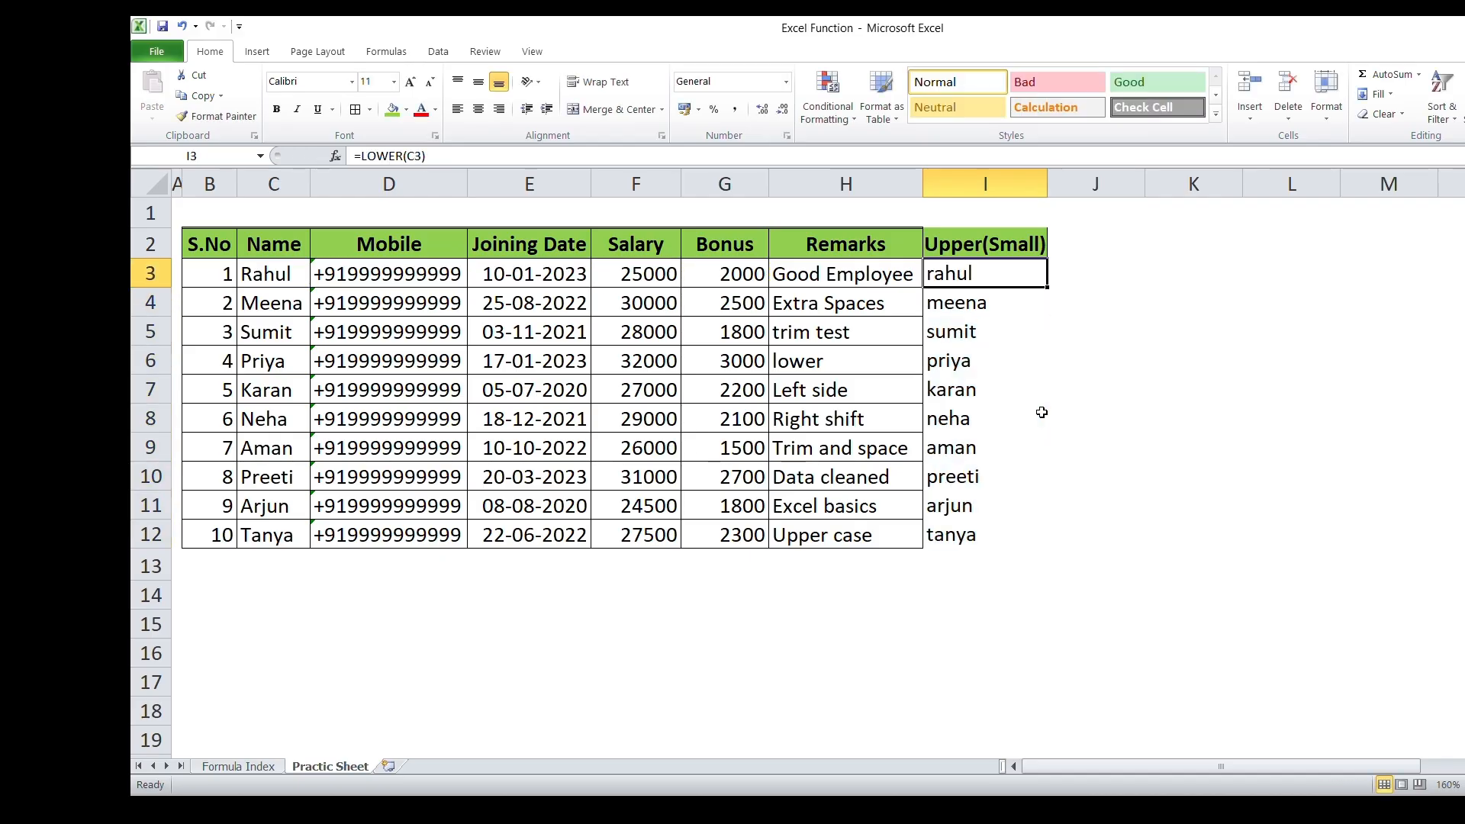
# - Clear the lowercase names from I3 to I12, keeping the heading in I2
pyautogui.hotkey('ctrl', 'shift', 'Down')
pyautogui.press('Delete')
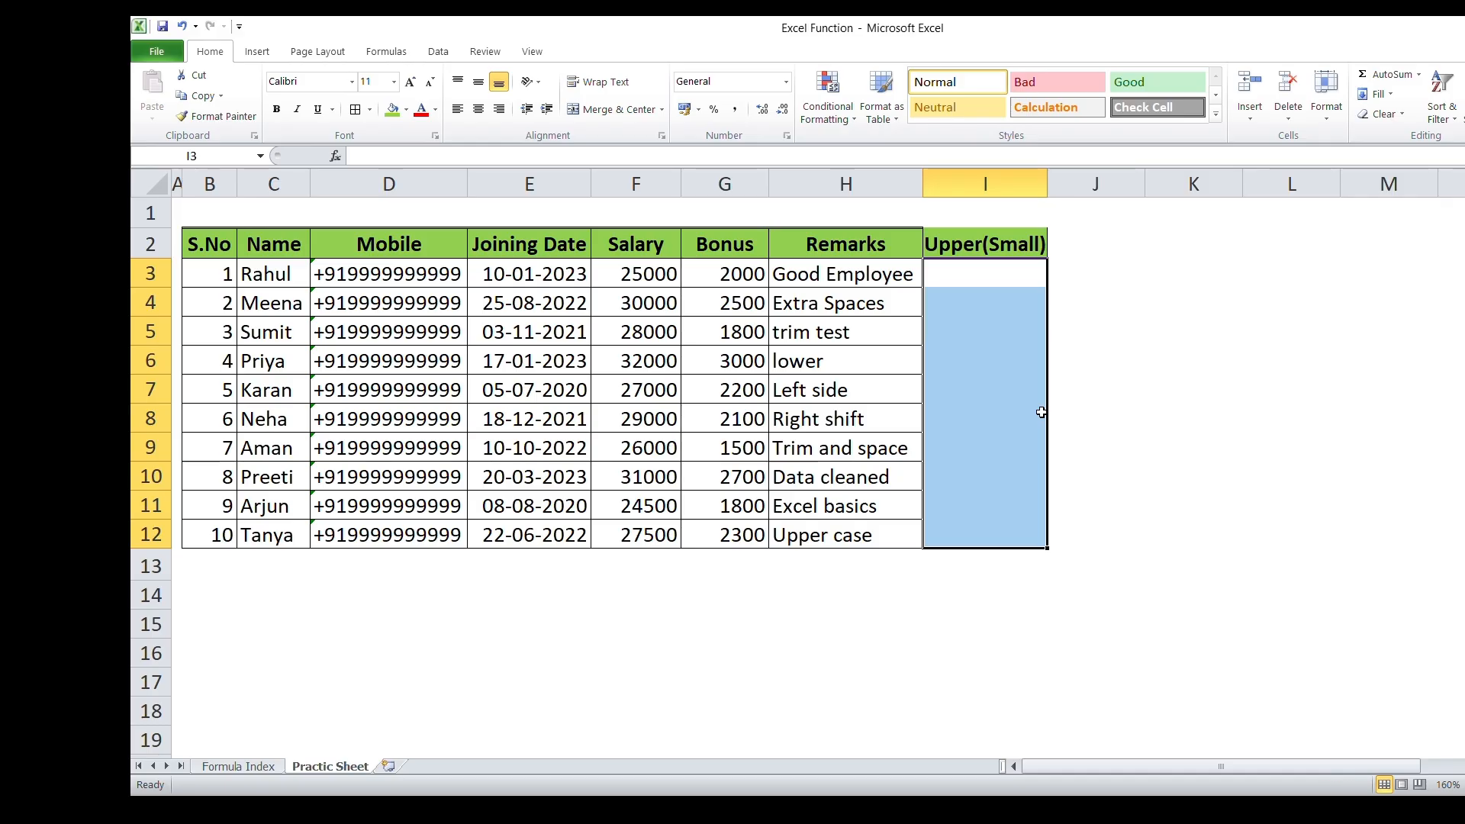
pyautogui.press('Up')
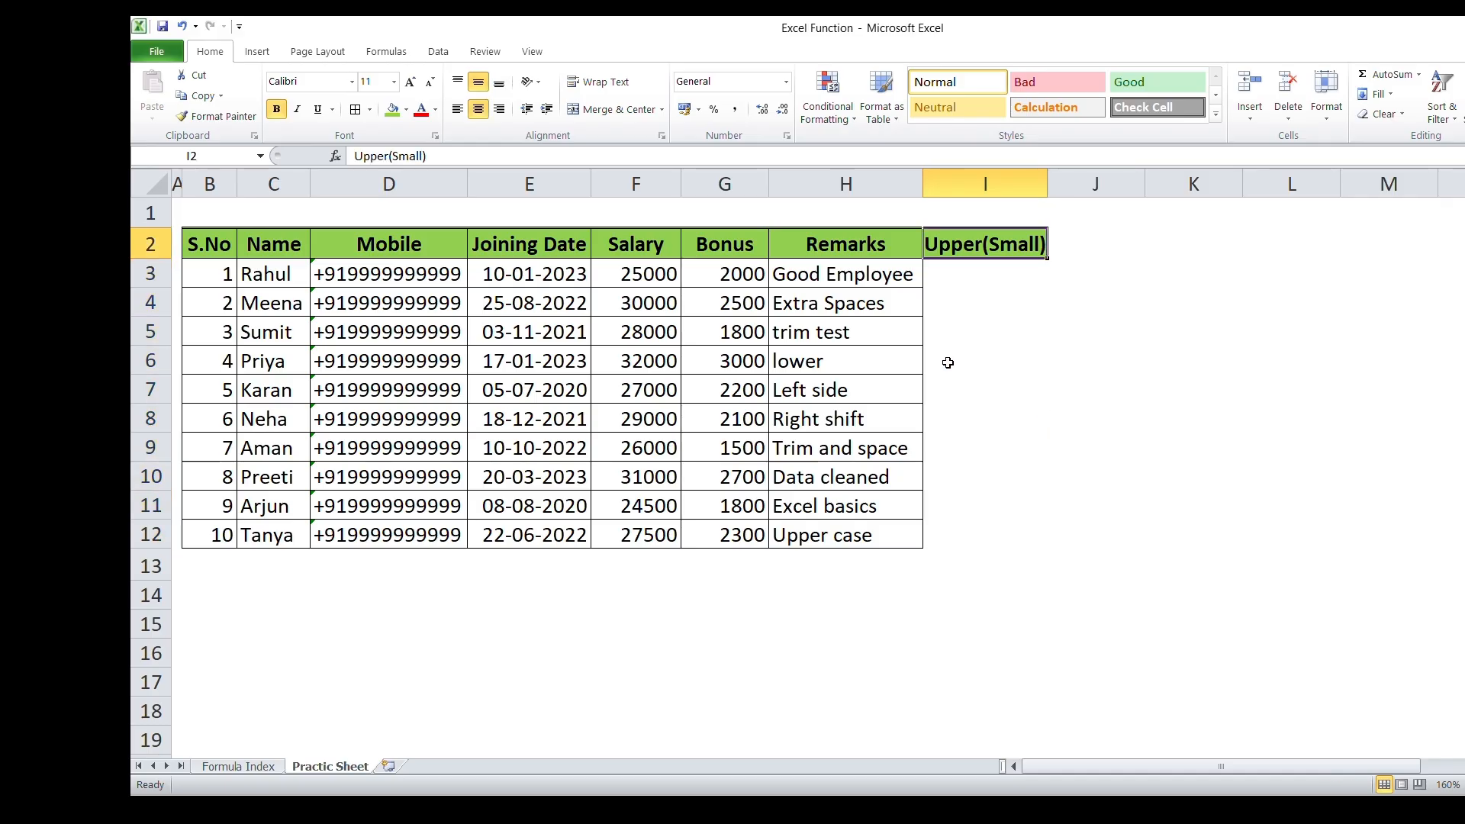
# - Check the text functions listed on the Formula Index sheet and change the practice sheet's heading in I2 to "Left"
pyautogui.click(261, 766)
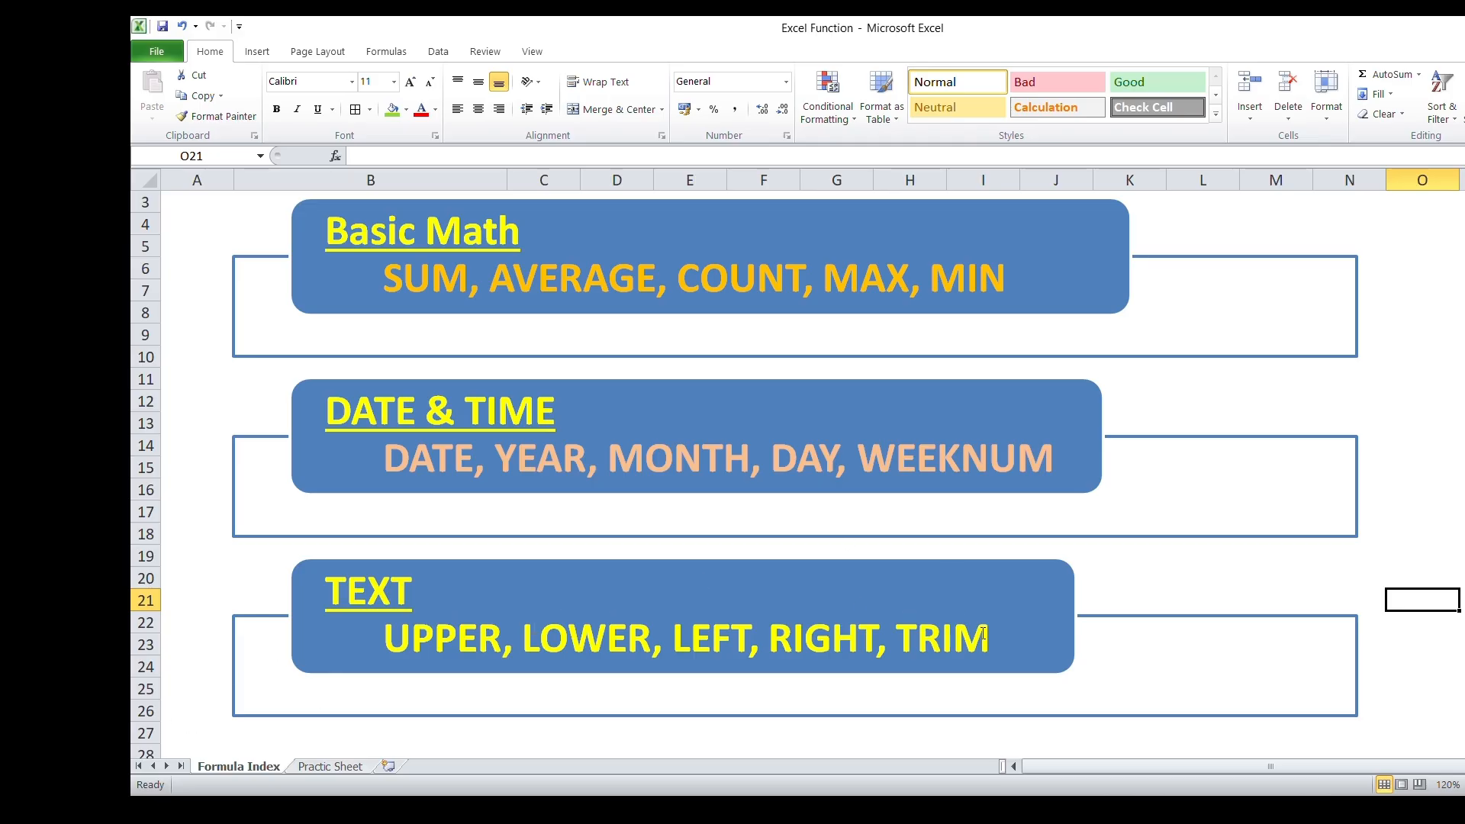
pyautogui.click(323, 768)
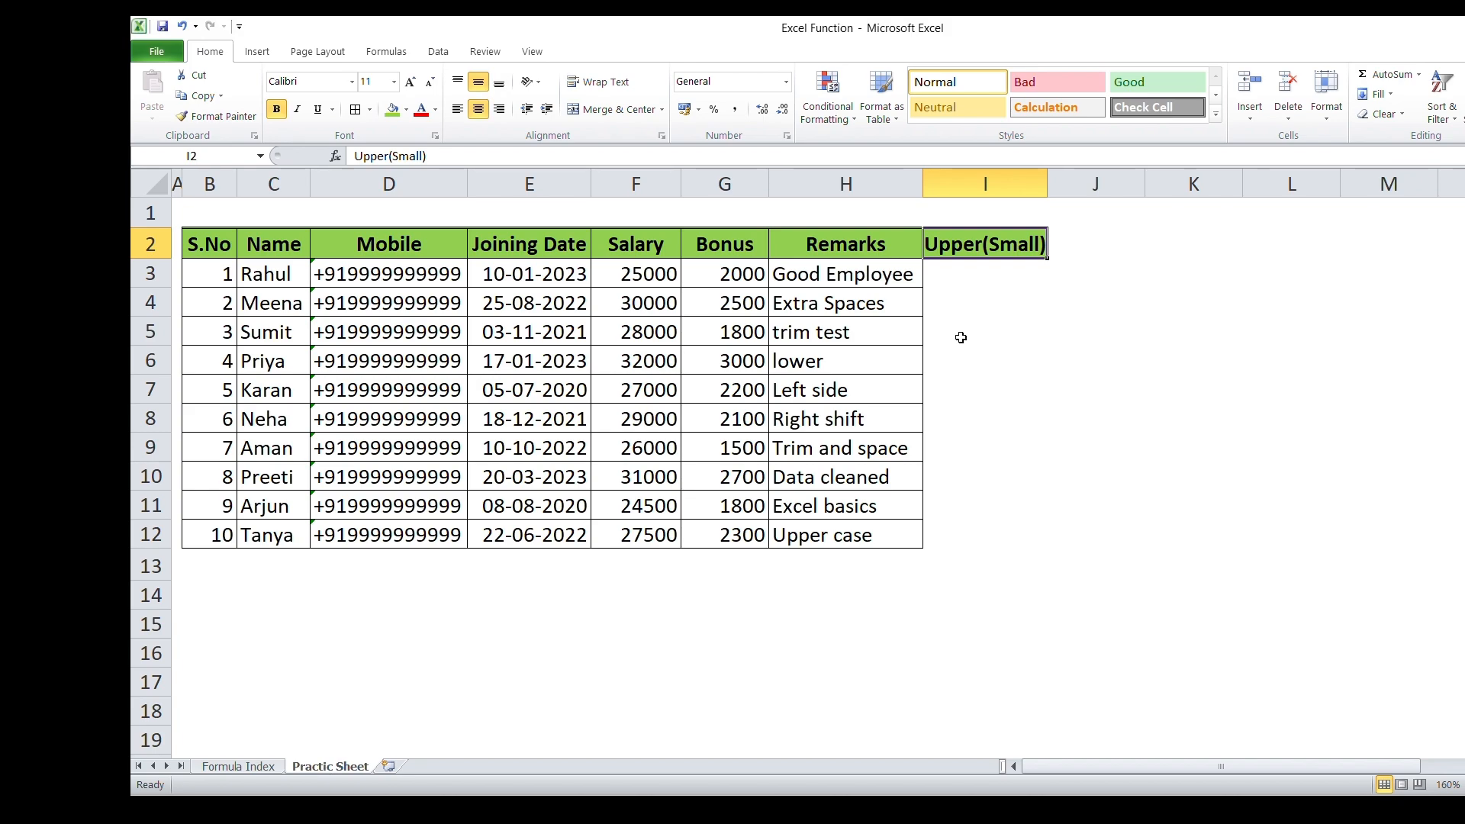
pyautogui.write('Left')
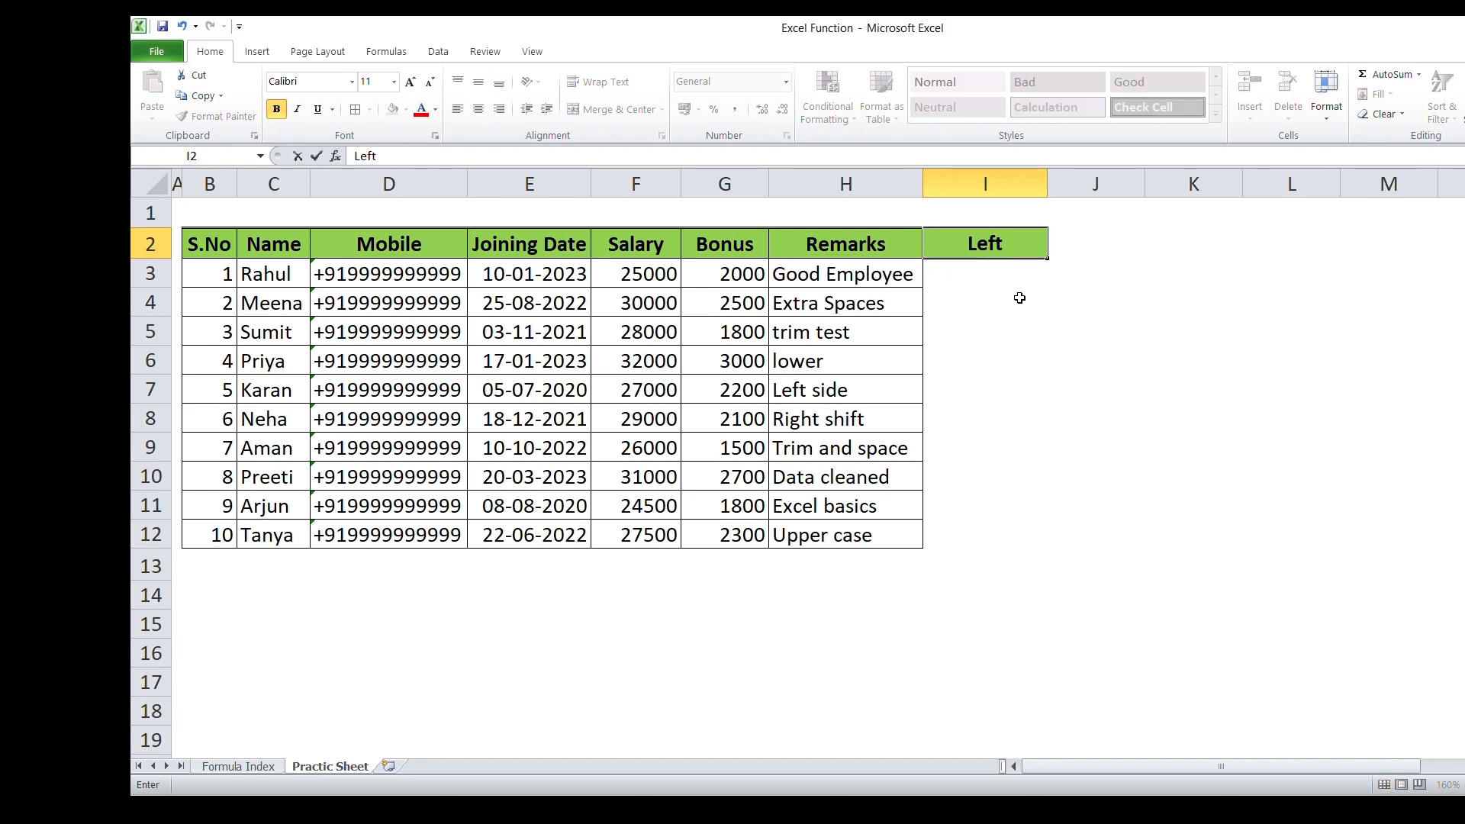
pyautogui.press('Return')
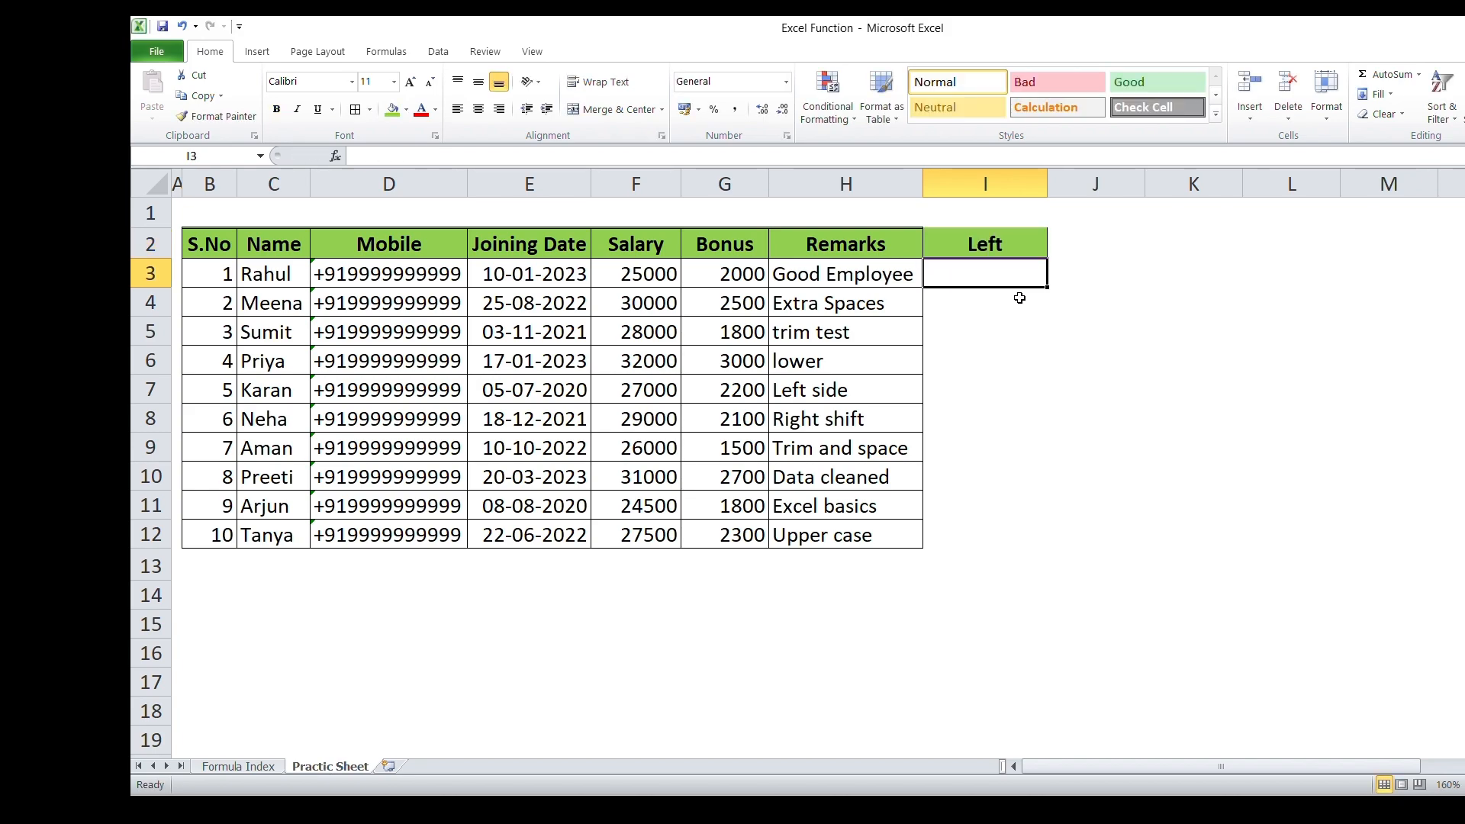
# - Enter =LEFT(H3,4) in I3 to extract the first four characters of the first remark
pyautogui.moveTo(835, 277); pyautogui.dragTo(820, 530)
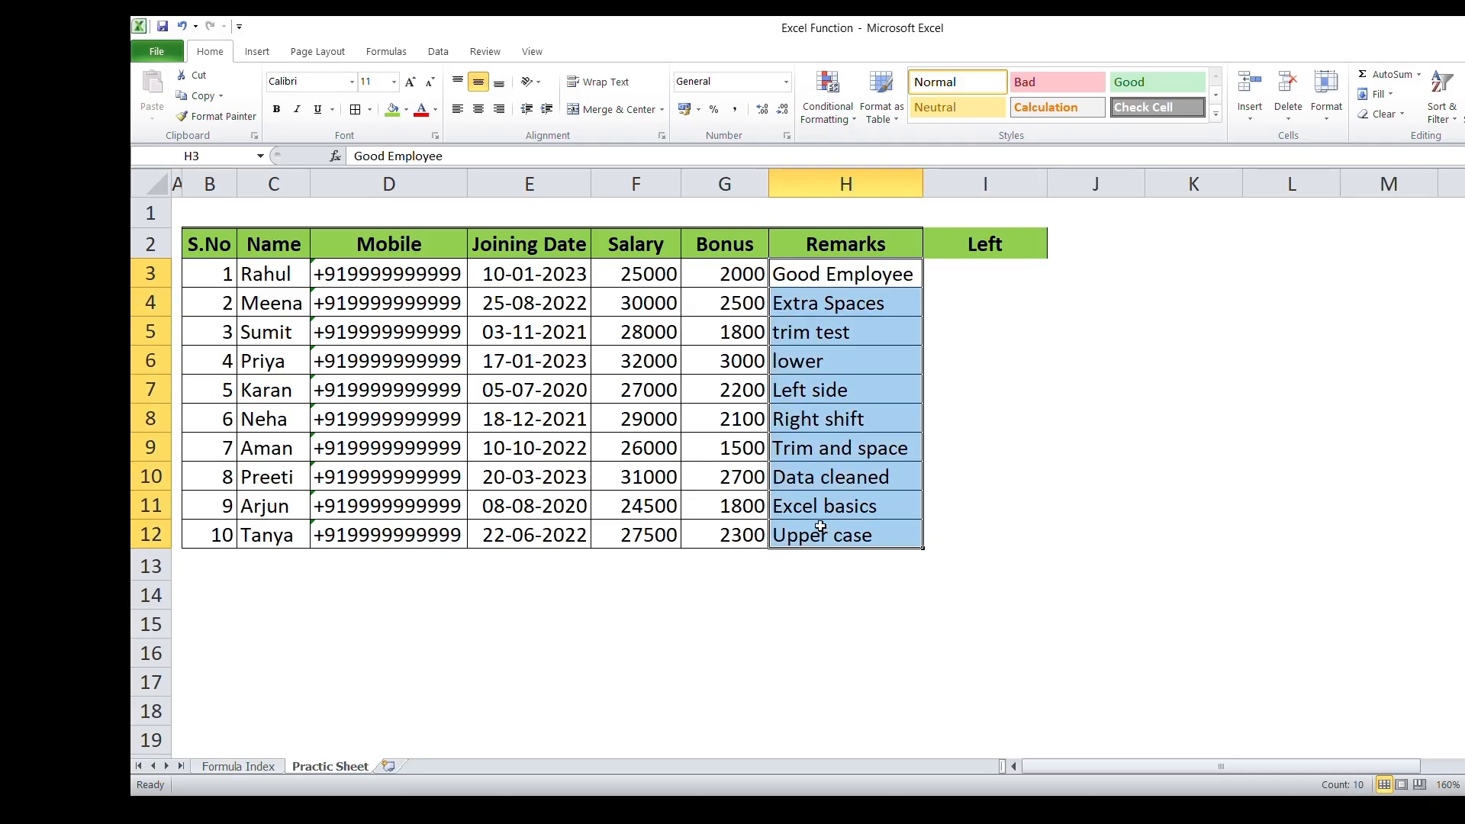
pyautogui.click(830, 281)
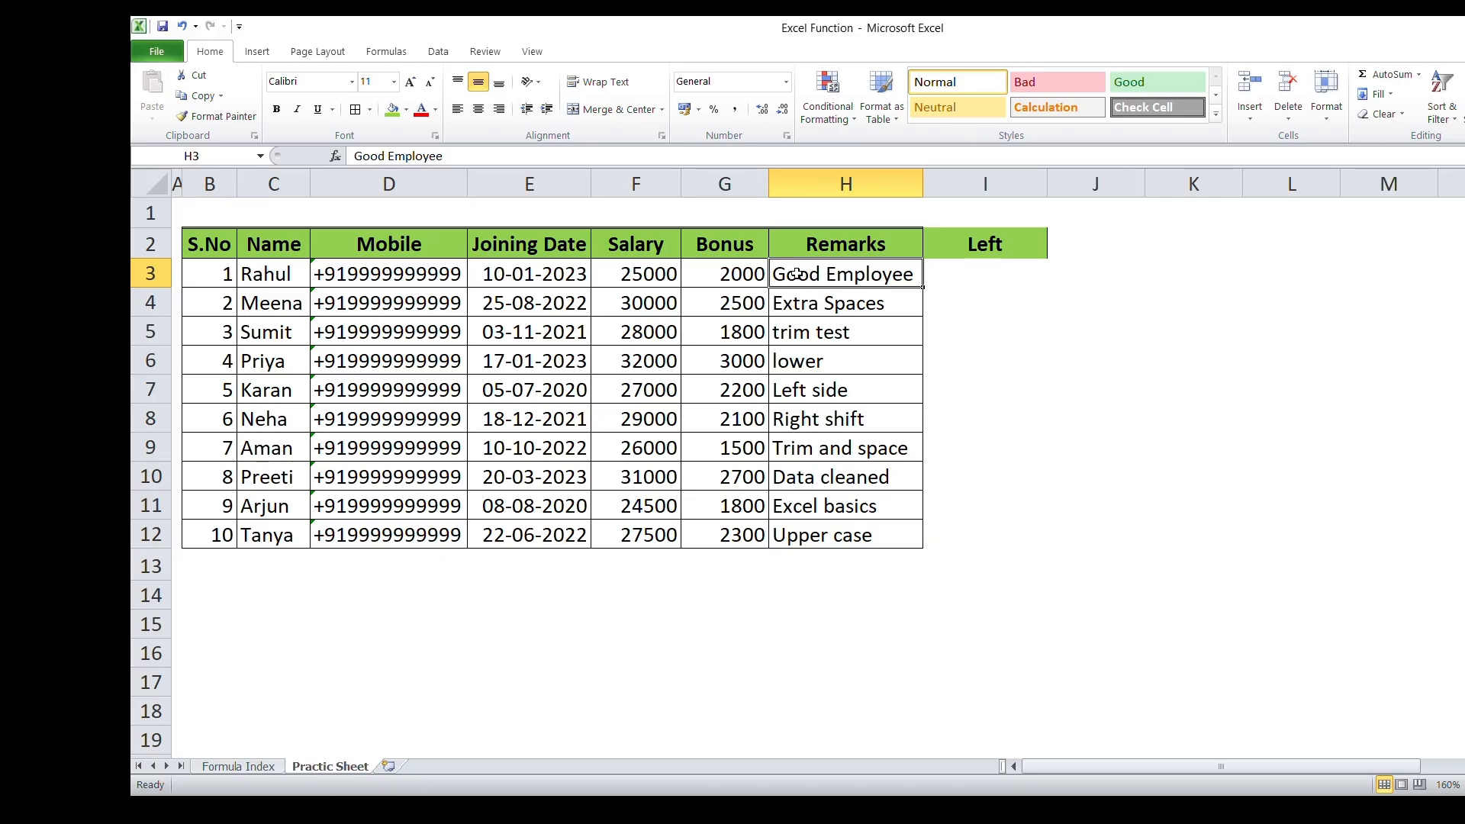
pyautogui.click(975, 276)
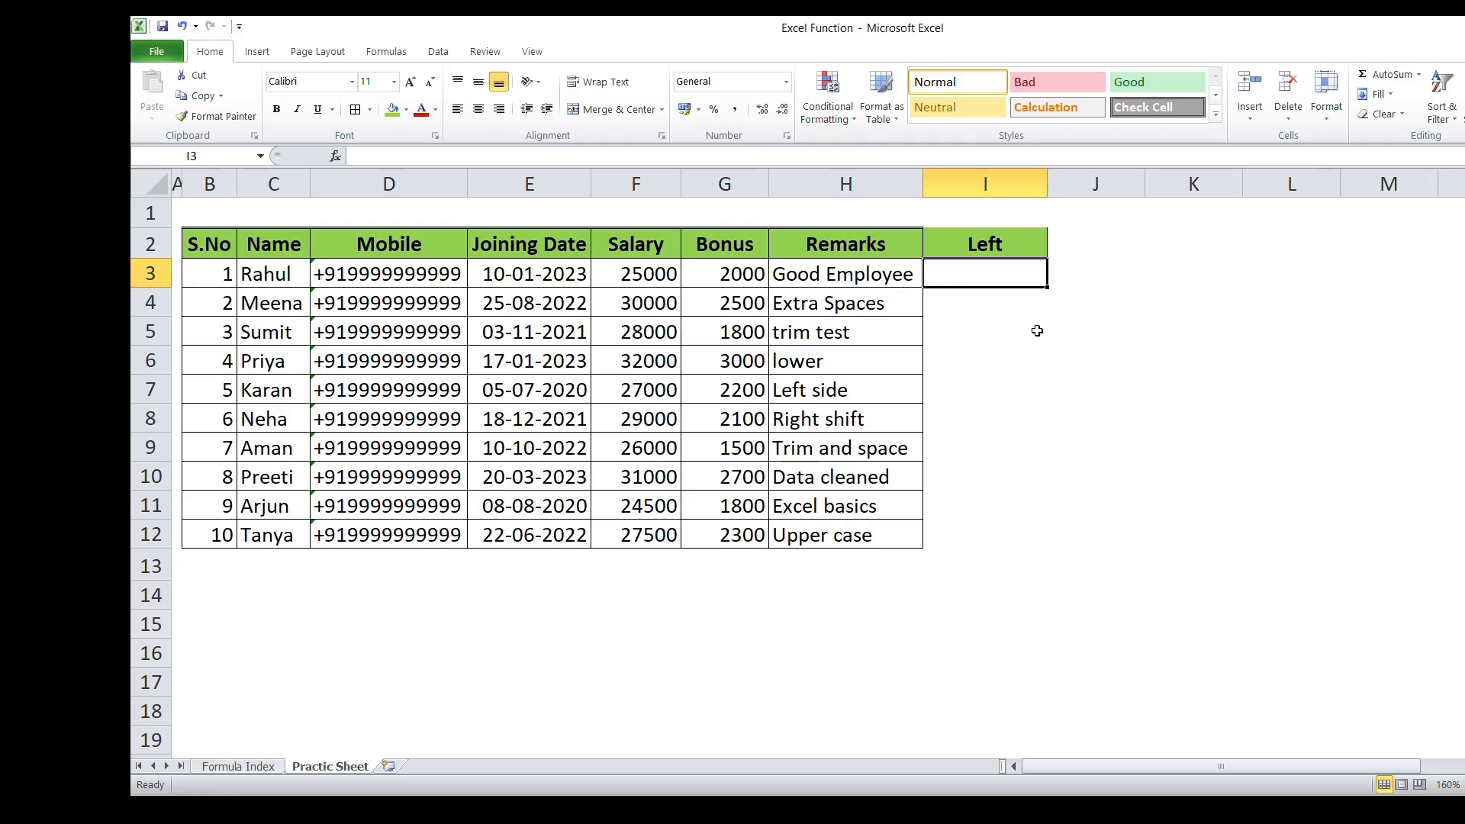
pyautogui.write('=l')
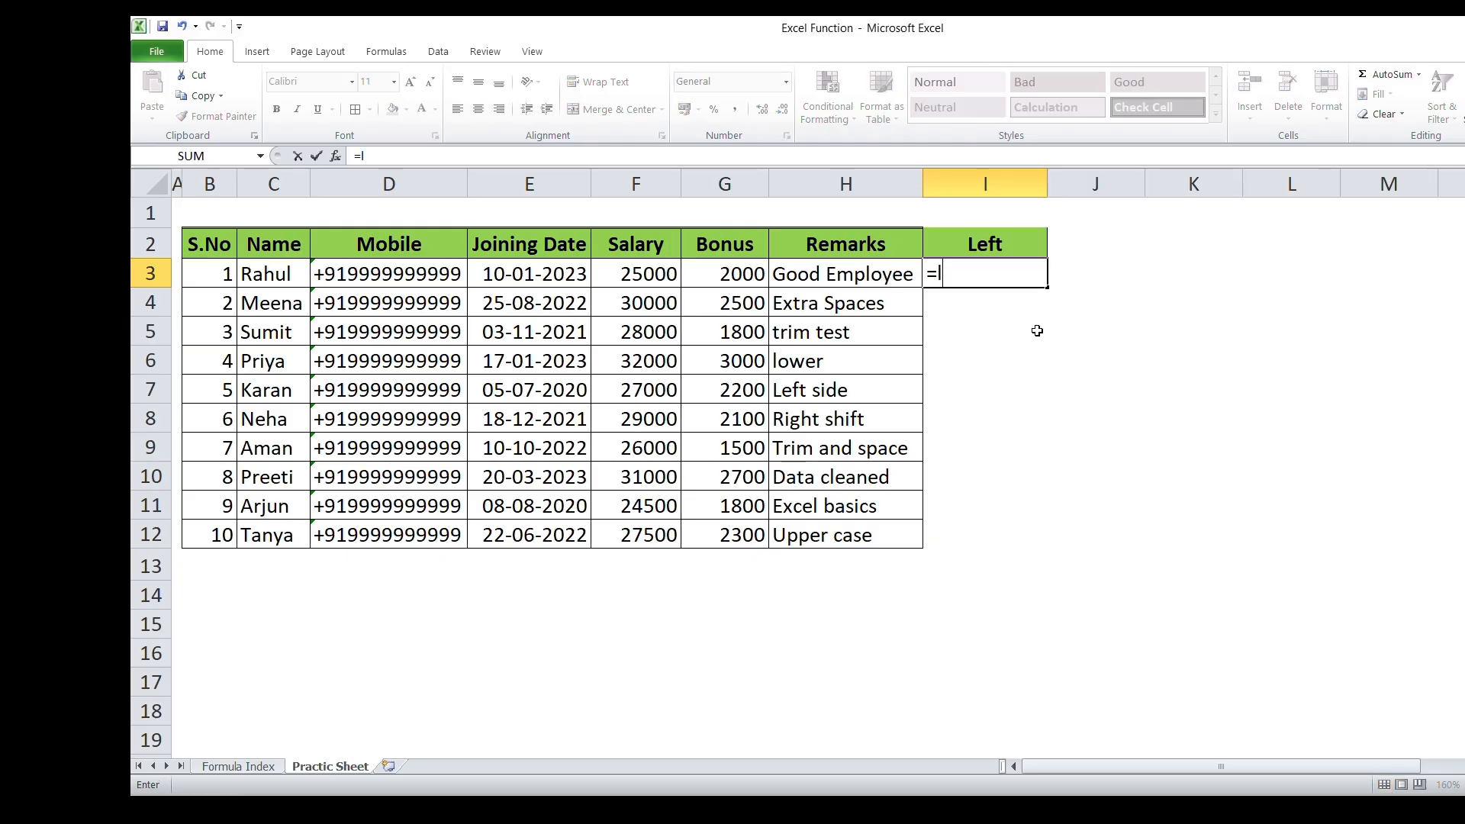
pyautogui.write('eft')
pyautogui.press('Tab')
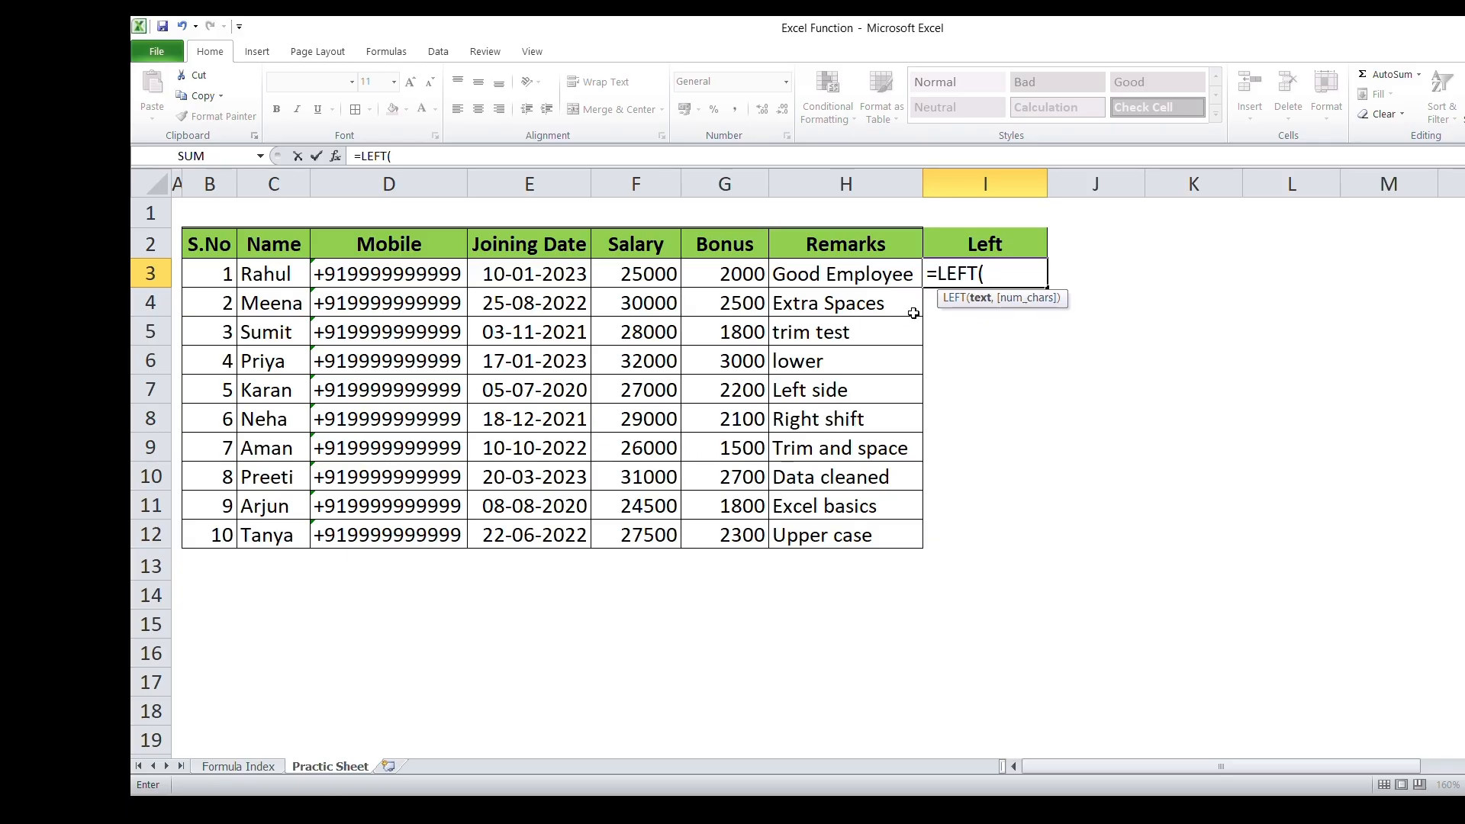
pyautogui.click(848, 278)
pyautogui.write(',4')
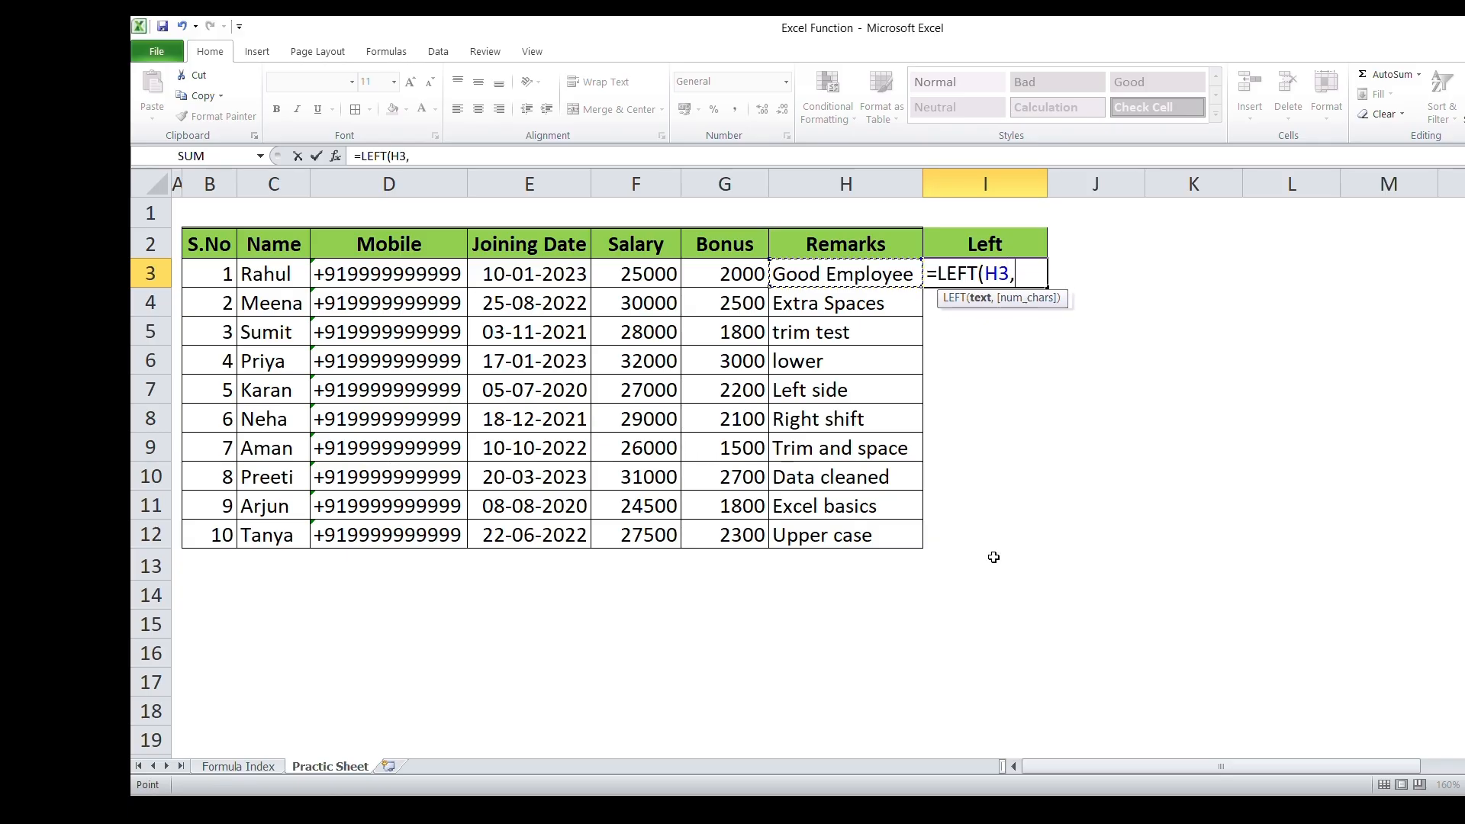
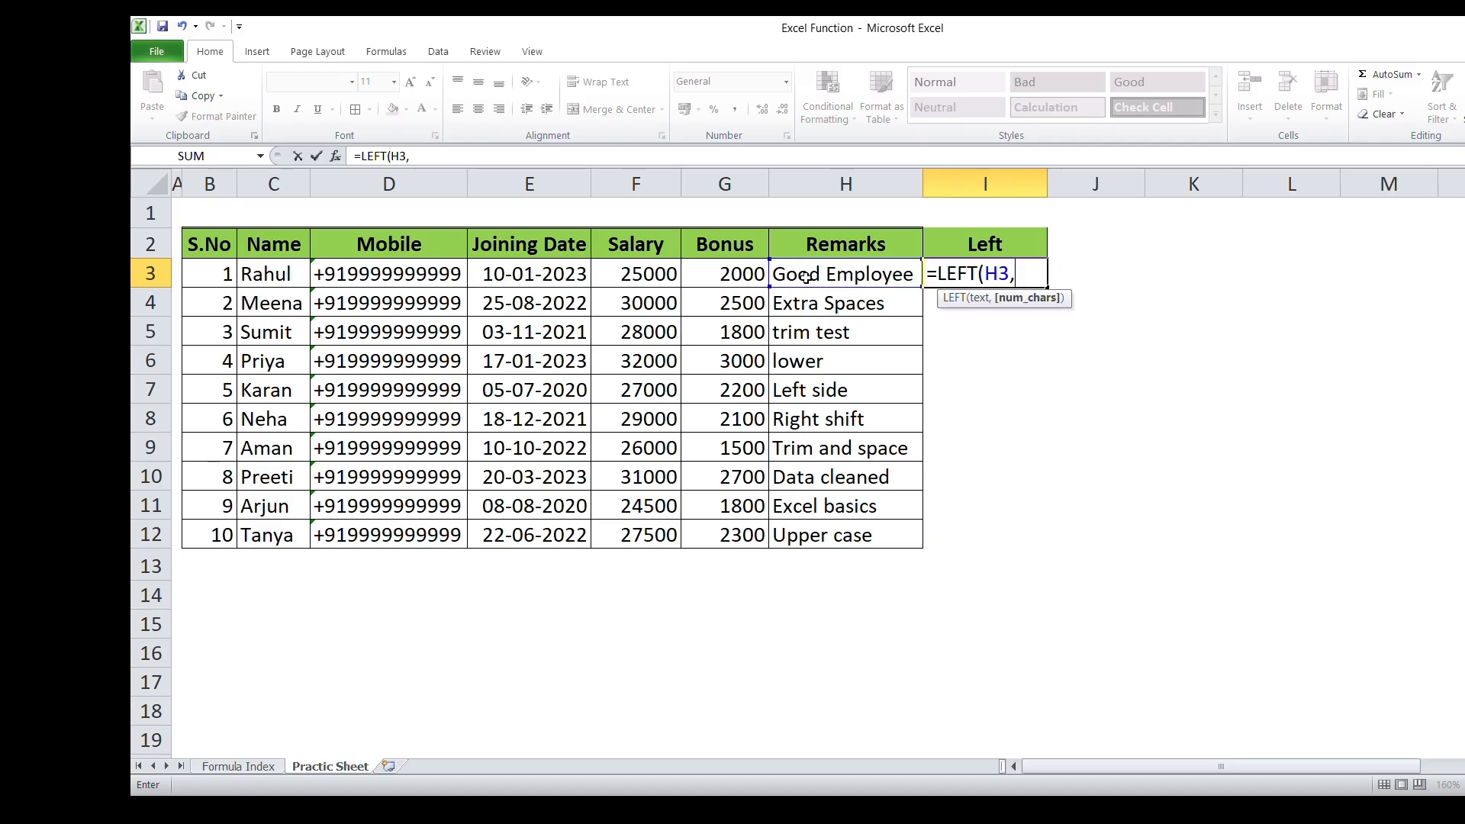
pyautogui.write('4')
pyautogui.press('Return')
pyautogui.press('Up')
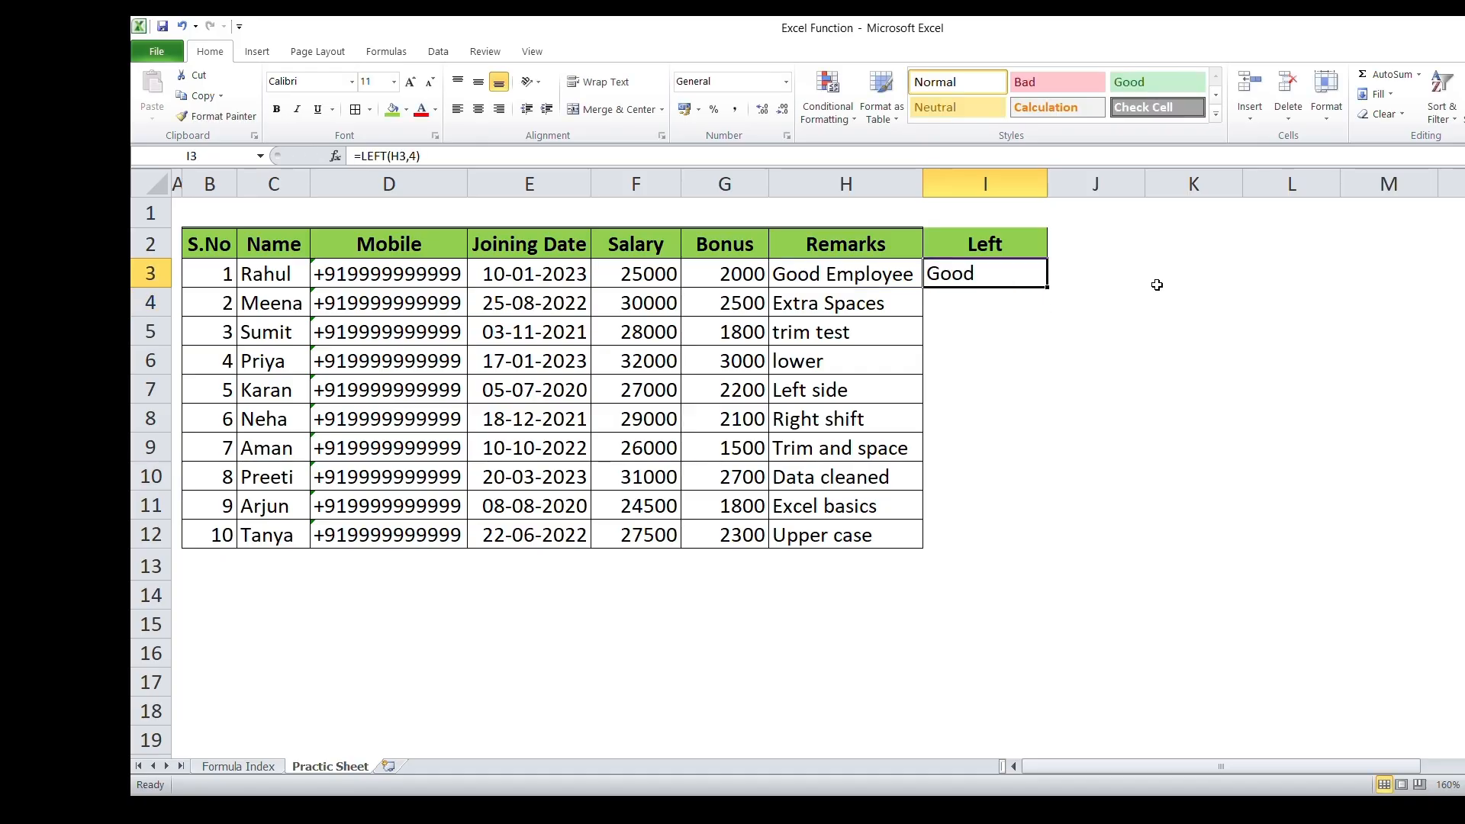
# - Fill the LEFT formula down from I3 to I12
pyautogui.press('Left')
pyautogui.hotkey('ctrl', 'Down')
pyautogui.press('Right')
pyautogui.hotkey('ctrl', 'shift', 'Up')
pyautogui.hotkey('ctrl', 'd')
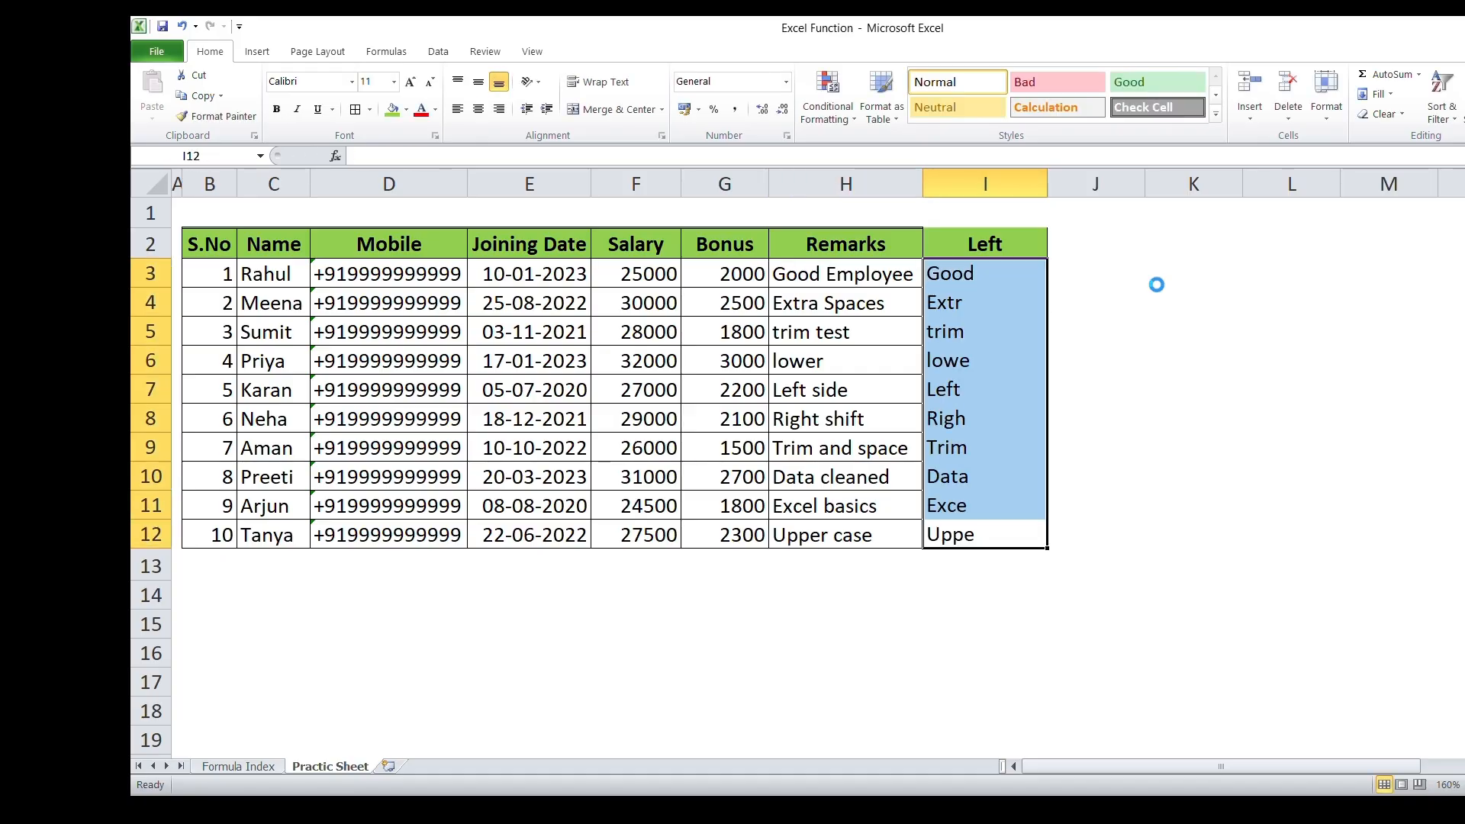
# - Compare the remarks in H3 to H12 with the extracted text in I3 to I12
pyautogui.moveTo(791, 284); pyautogui.dragTo(809, 526)
pyautogui.click(829, 338)
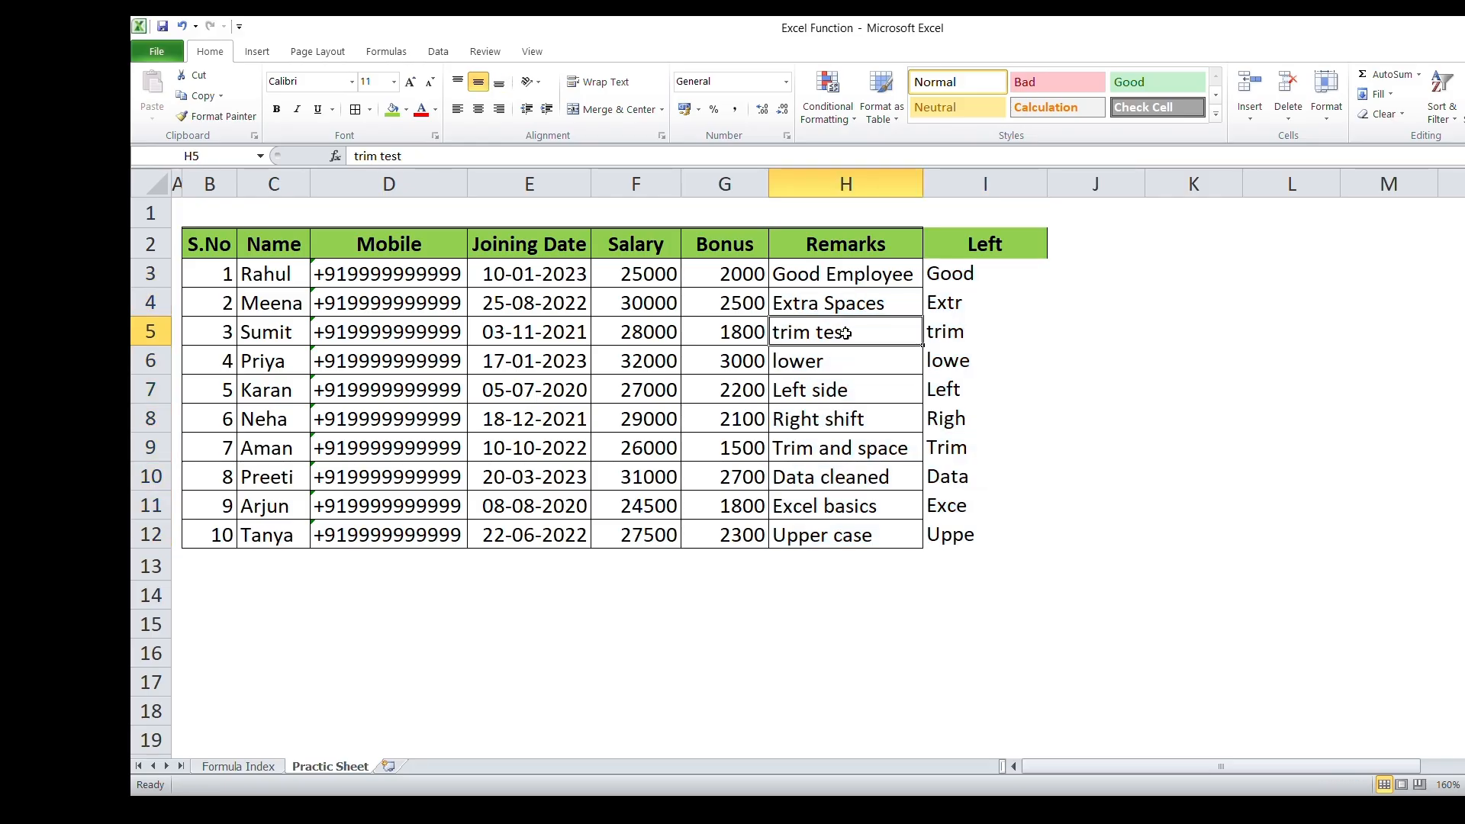
pyautogui.click(839, 278)
pyautogui.moveTo(839, 278); pyautogui.dragTo(845, 527)
pyautogui.moveTo(957, 273); pyautogui.dragTo(954, 534)
pyautogui.moveTo(829, 276); pyautogui.dragTo(847, 536)
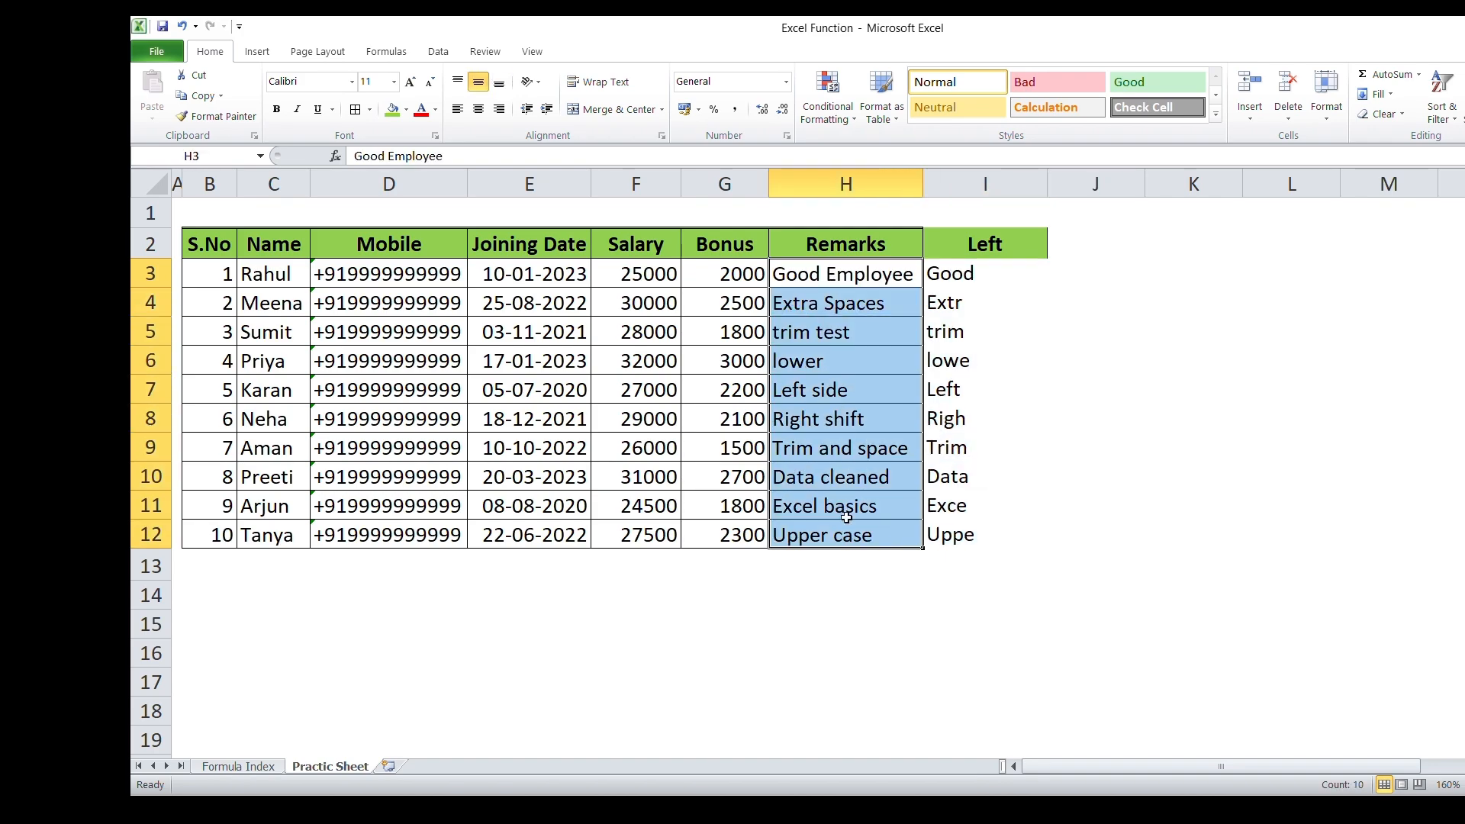
pyautogui.click(848, 282)
pyautogui.click(748, 276)
pyautogui.click(828, 276)
pyautogui.moveTo(828, 276); pyautogui.dragTo(840, 548)
pyautogui.click(704, 286)
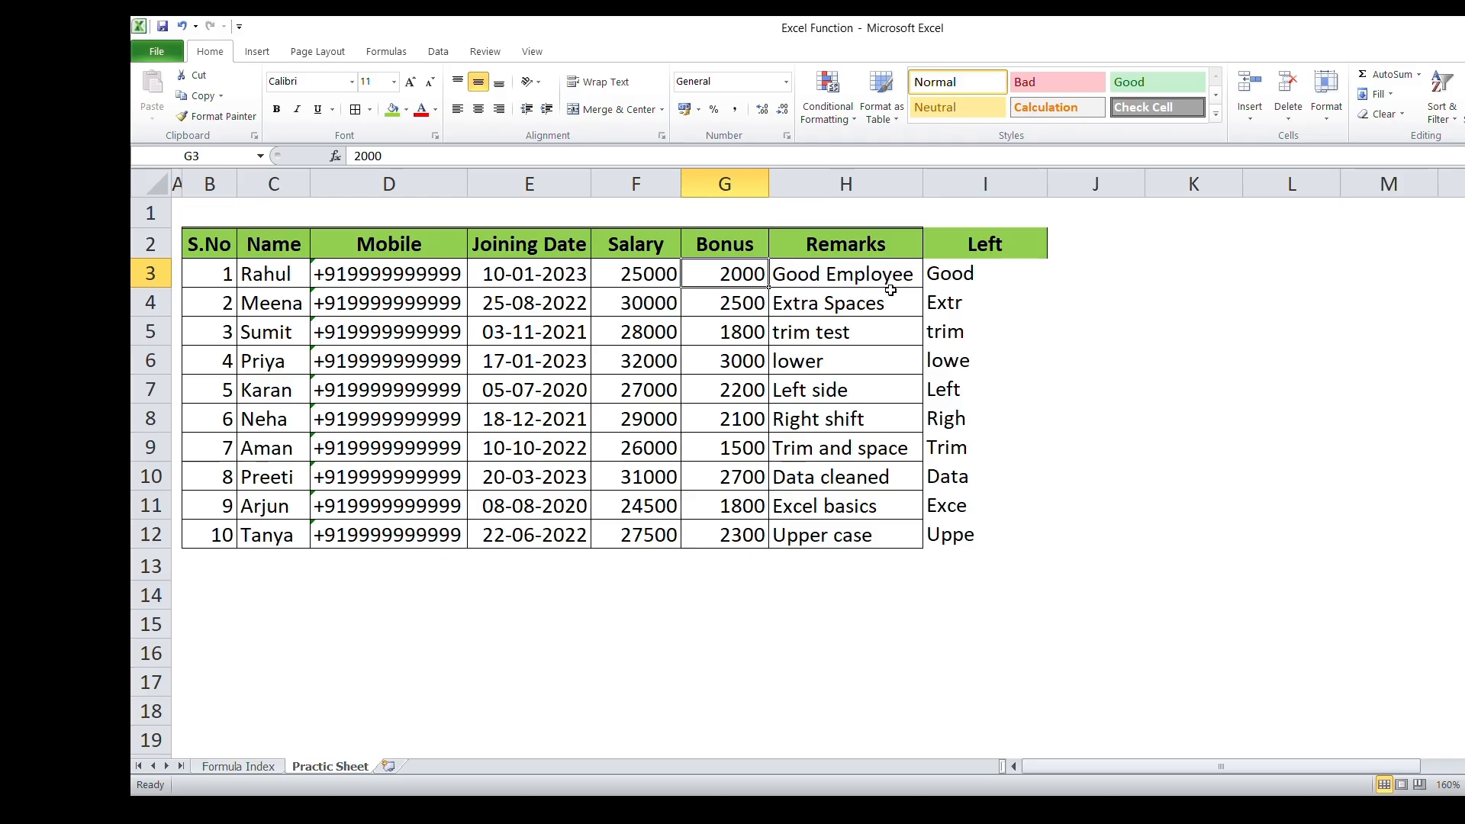
# - Clear the LEFT results from column I and change the heading in I2 to "Right"
pyautogui.moveTo(932, 282); pyautogui.dragTo(949, 552)
pyautogui.press('Delete')
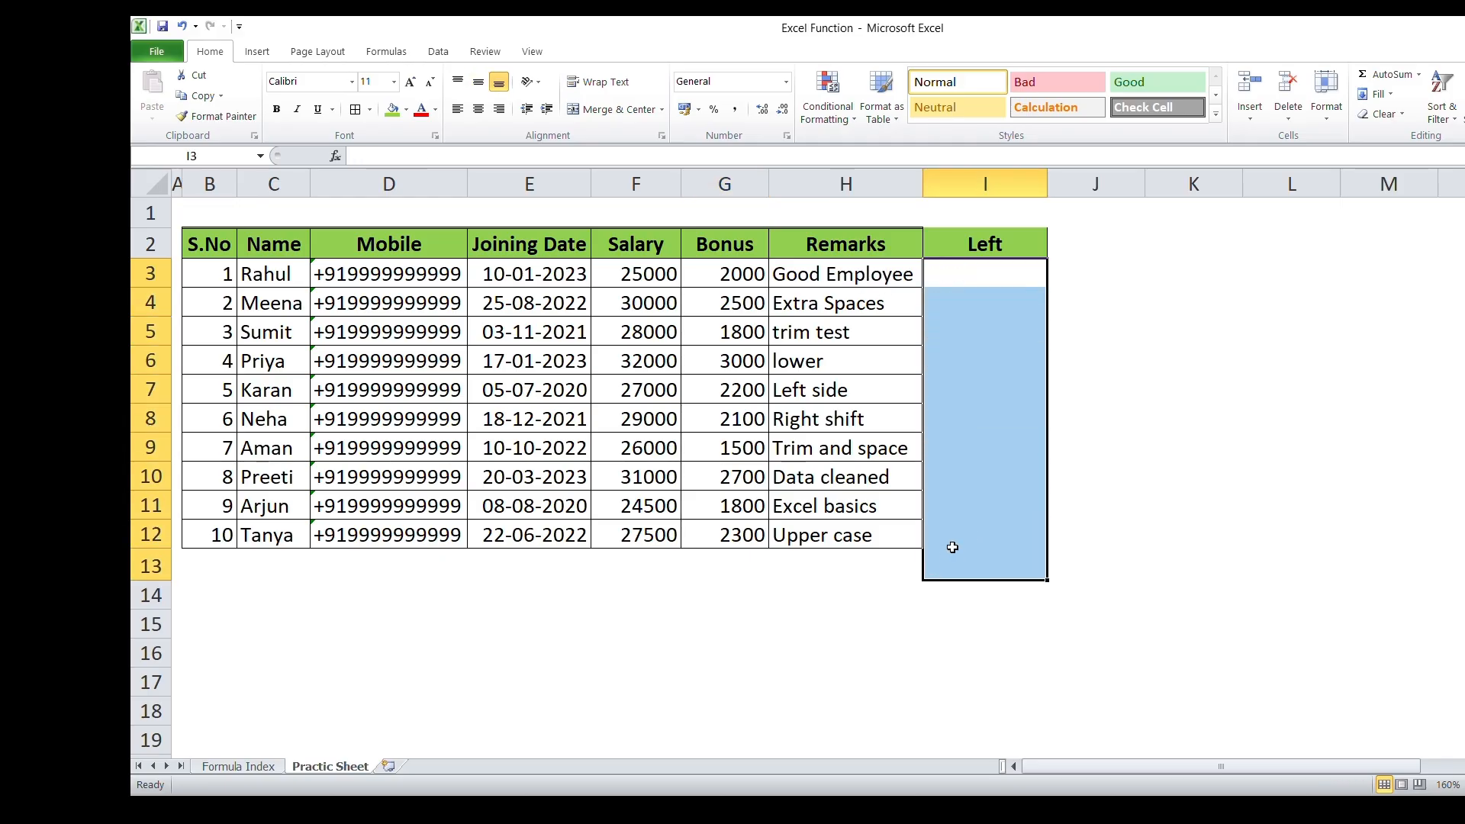
pyautogui.click(992, 244)
pyautogui.write('Right')
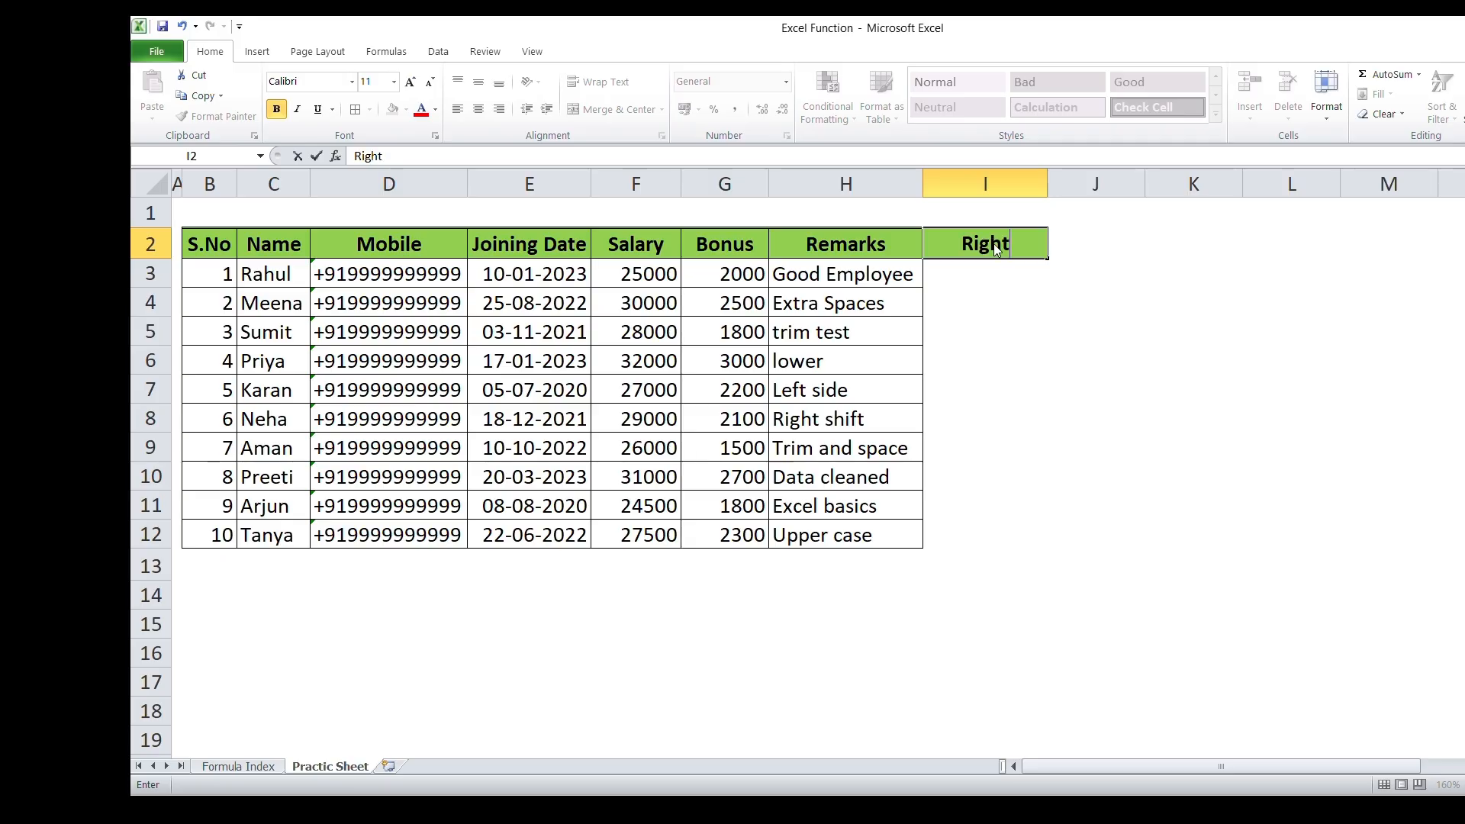
pyautogui.press('Return')
pyautogui.click(968, 348)
pyautogui.click(867, 273)
pyautogui.click(956, 251)
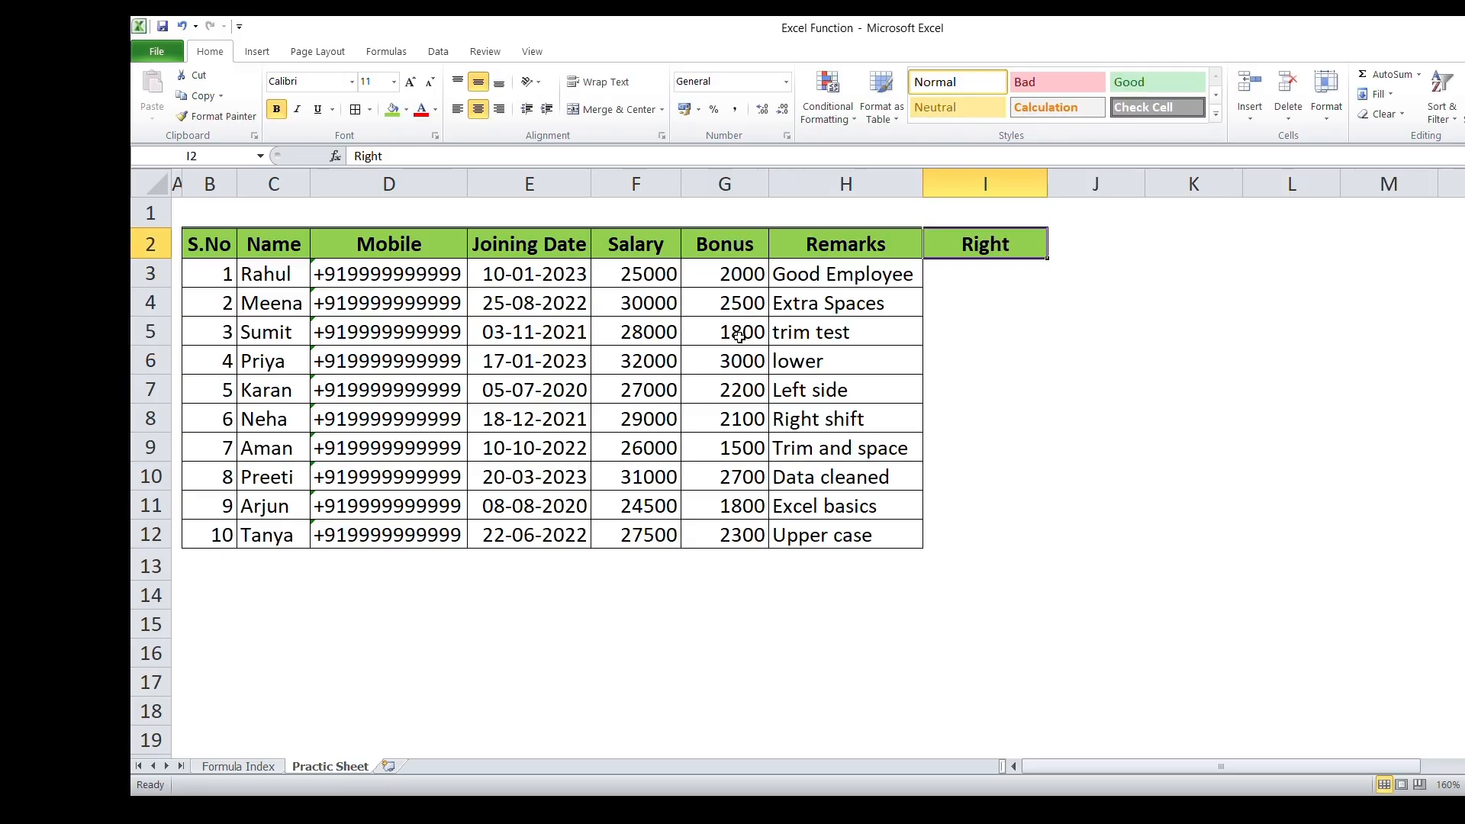
# - Examine the mobile numbers in D3 to D12, distinguishing the country code from the remaining digits in D3
pyautogui.moveTo(377, 284); pyautogui.dragTo(381, 551)
pyautogui.click(382, 394)
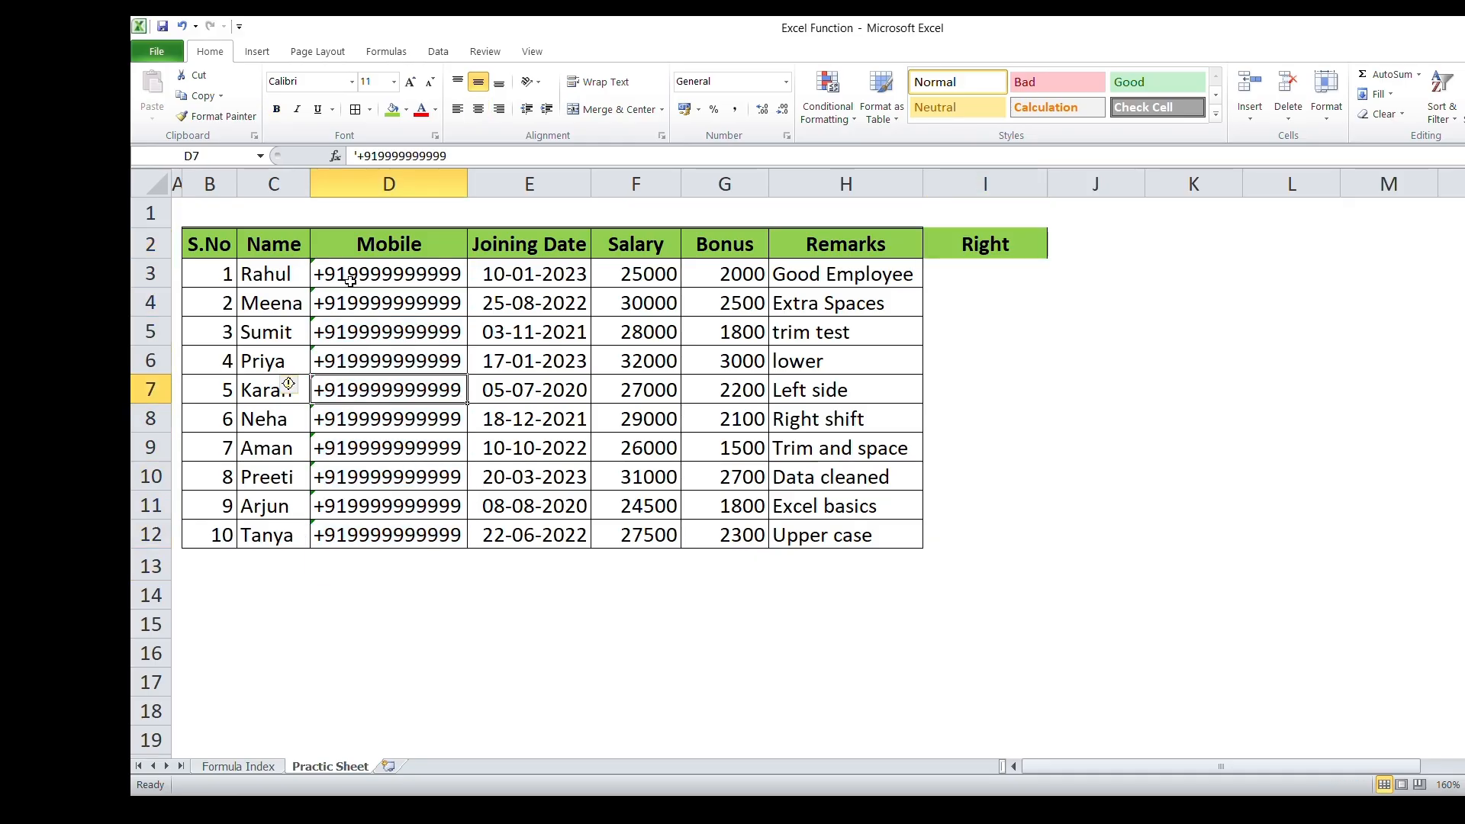
pyautogui.moveTo(351, 277); pyautogui.dragTo(396, 529)
pyautogui.click(394, 501)
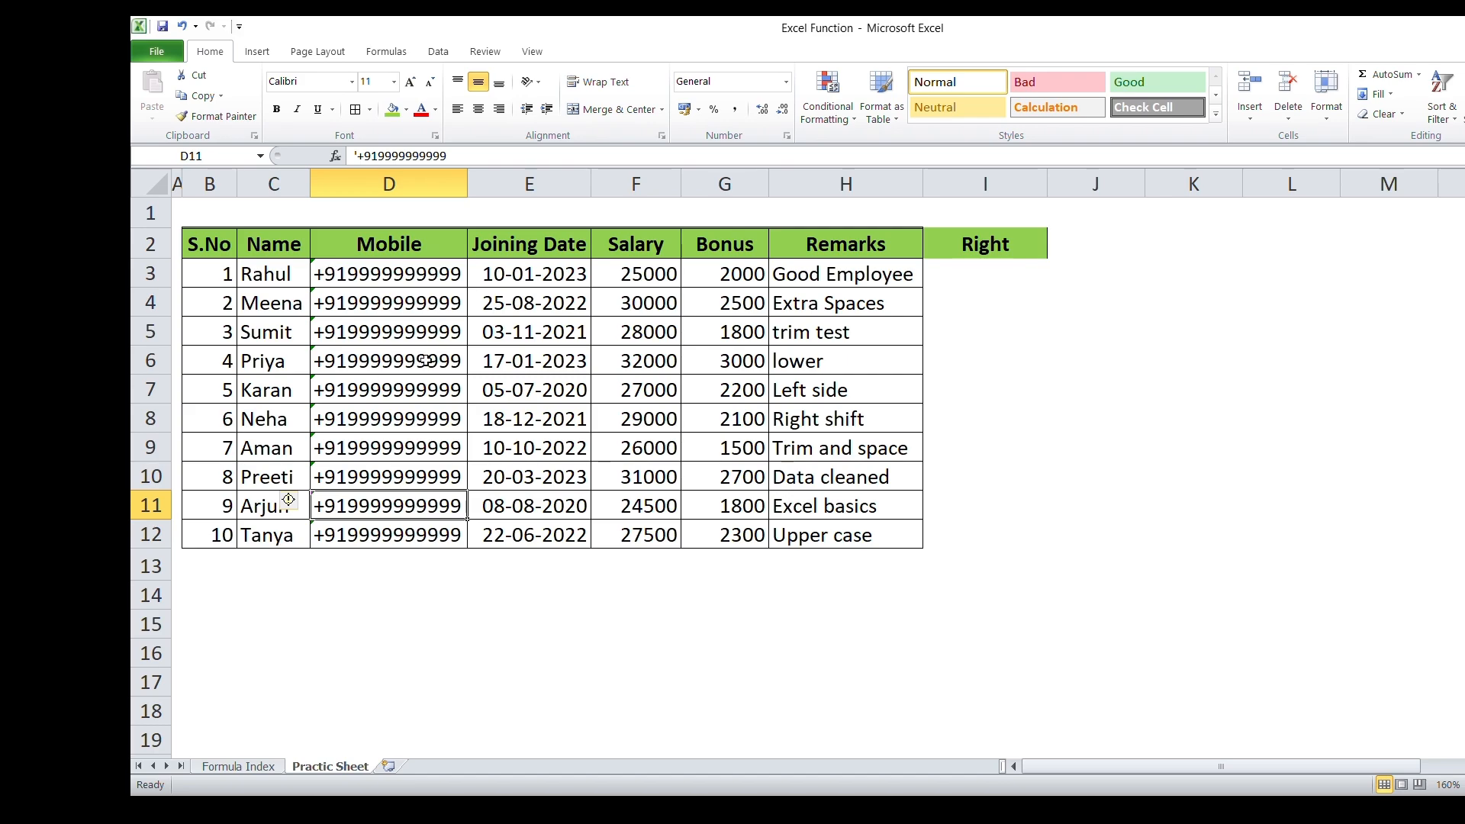
pyautogui.moveTo(392, 280); pyautogui.dragTo(385, 526)
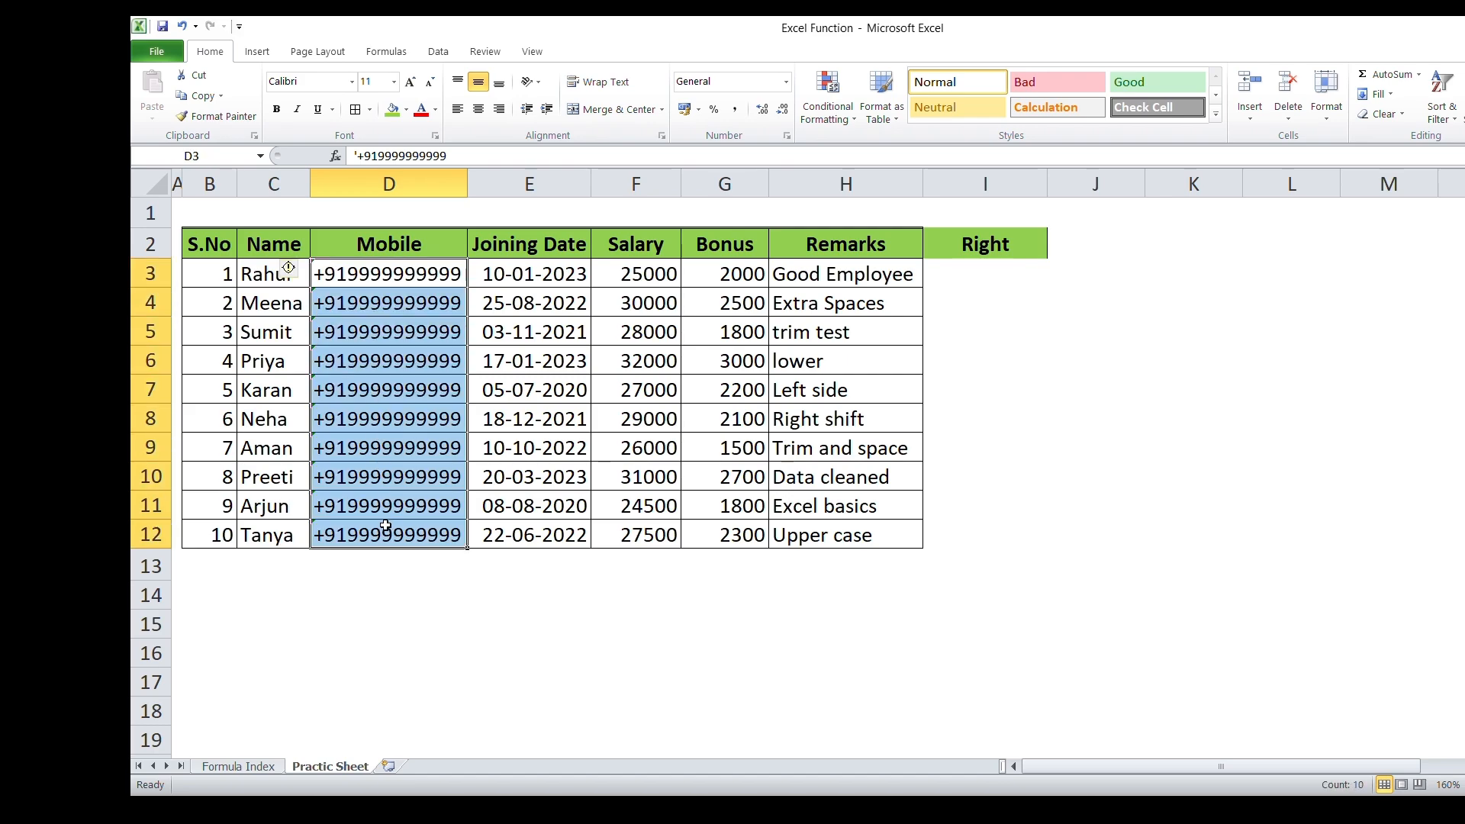
pyautogui.click(372, 414)
pyautogui.click(362, 276)
pyautogui.doubleClick(359, 275)
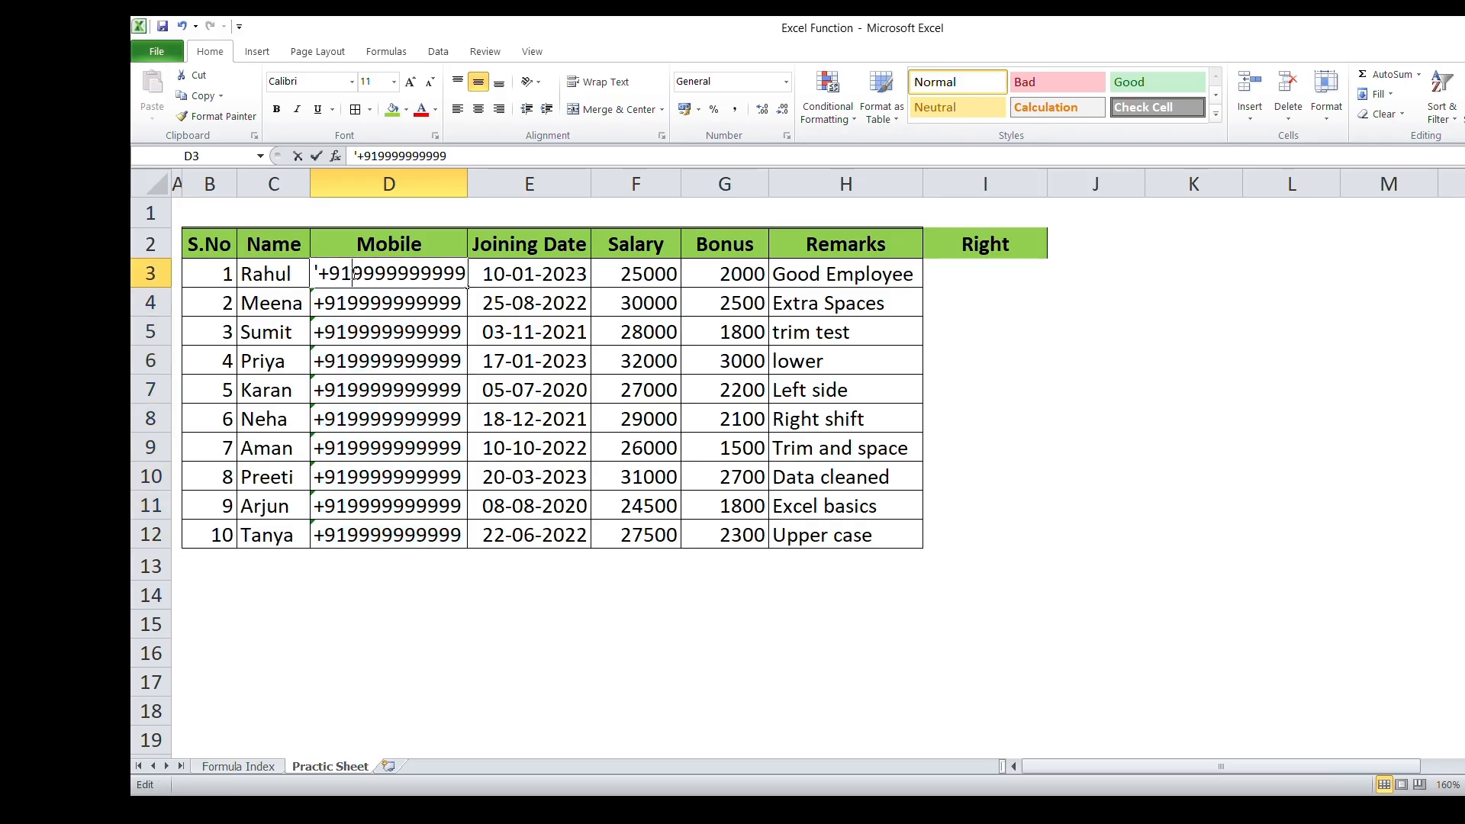
pyautogui.moveTo(358, 273); pyautogui.dragTo(467, 278)
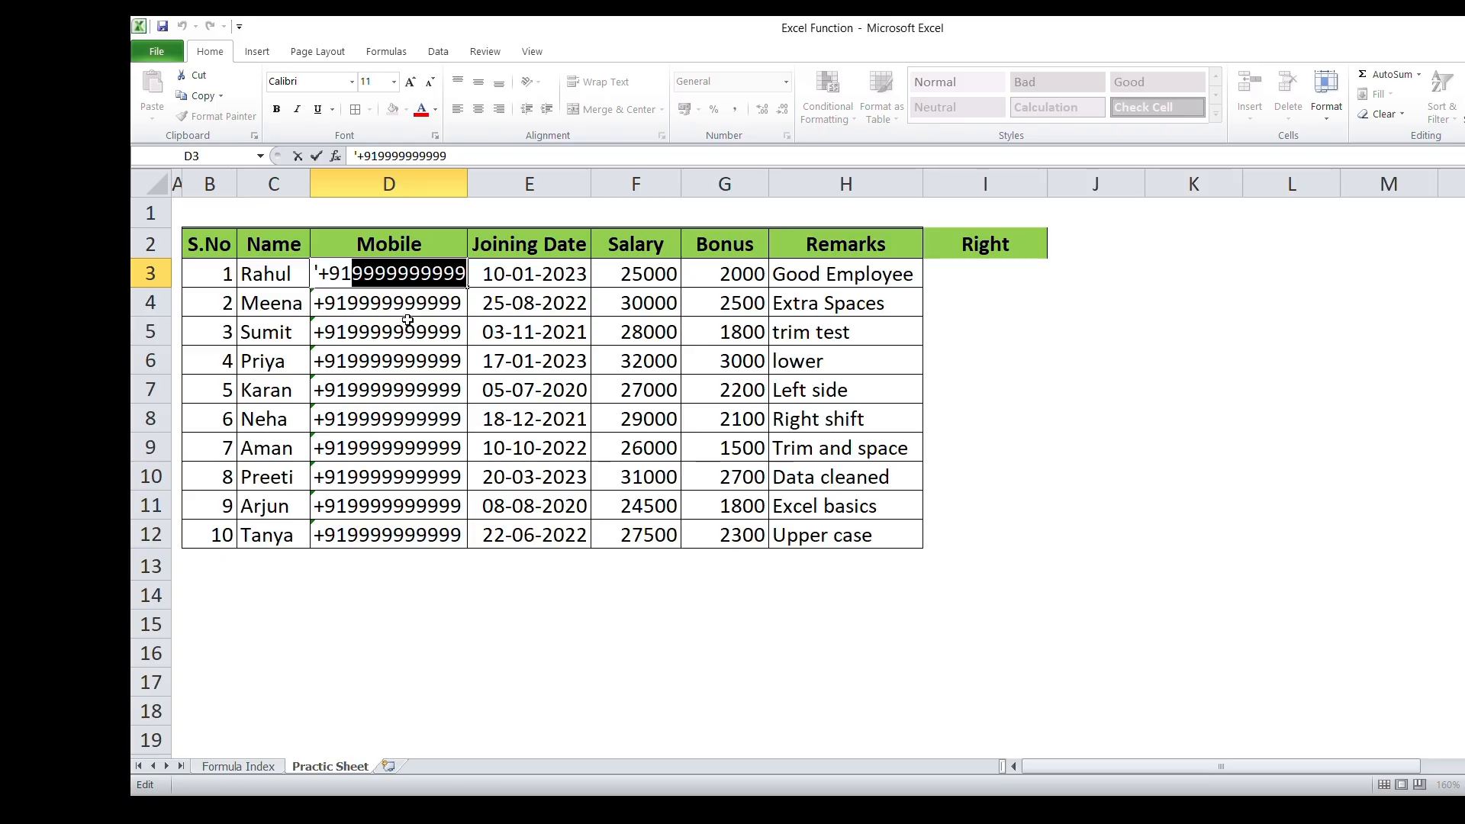
# - Enter =RIGHT(D3,10) in I3 to extract the last ten characters of the first mobile number
pyautogui.click(950, 281)
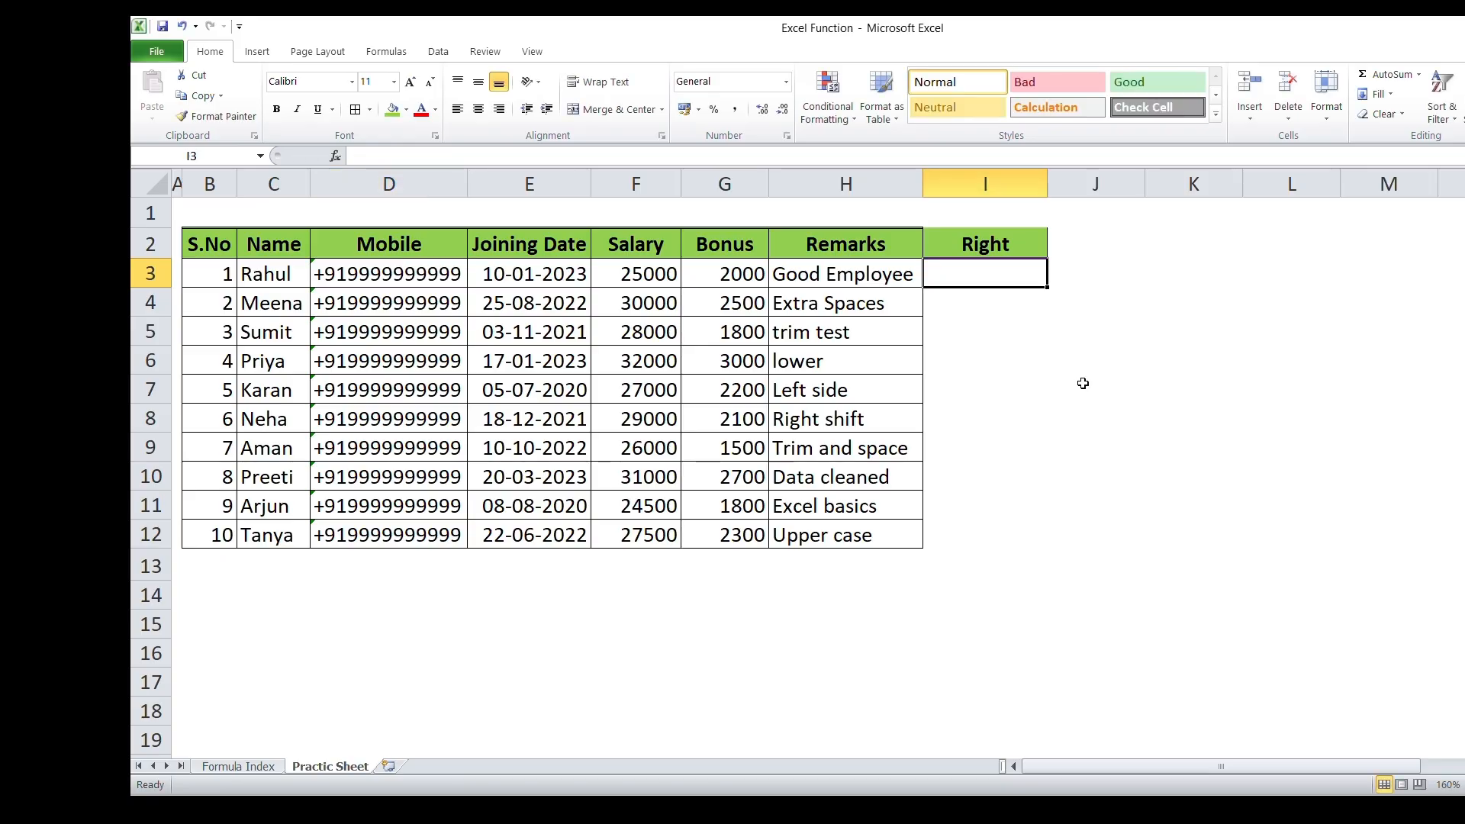
pyautogui.write('=rig')
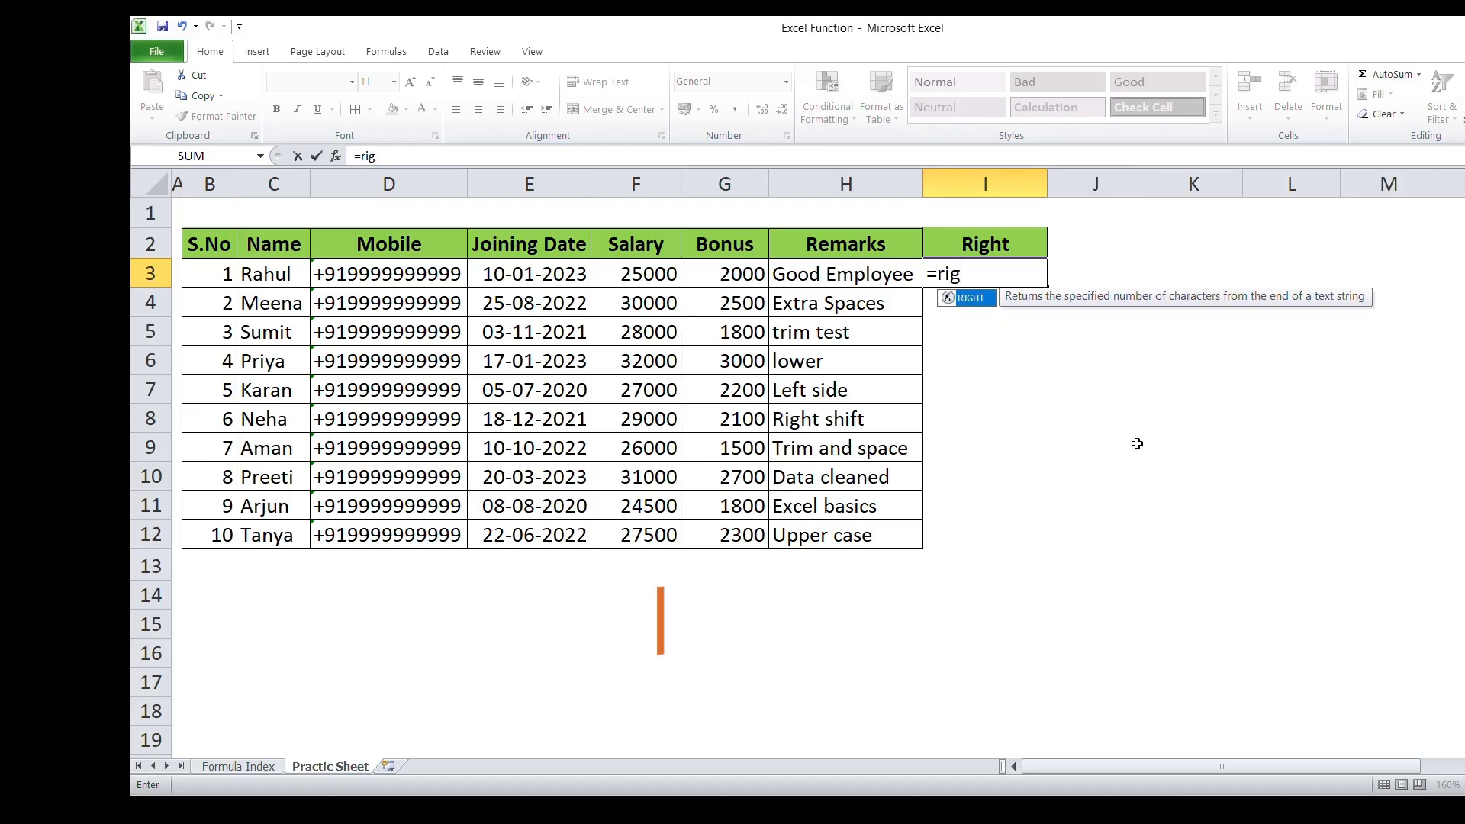
pyautogui.press('Tab')
pyautogui.press('Left')
pyautogui.press('Left')
pyautogui.press('Left')
pyautogui.press('Left')
pyautogui.press('Left')
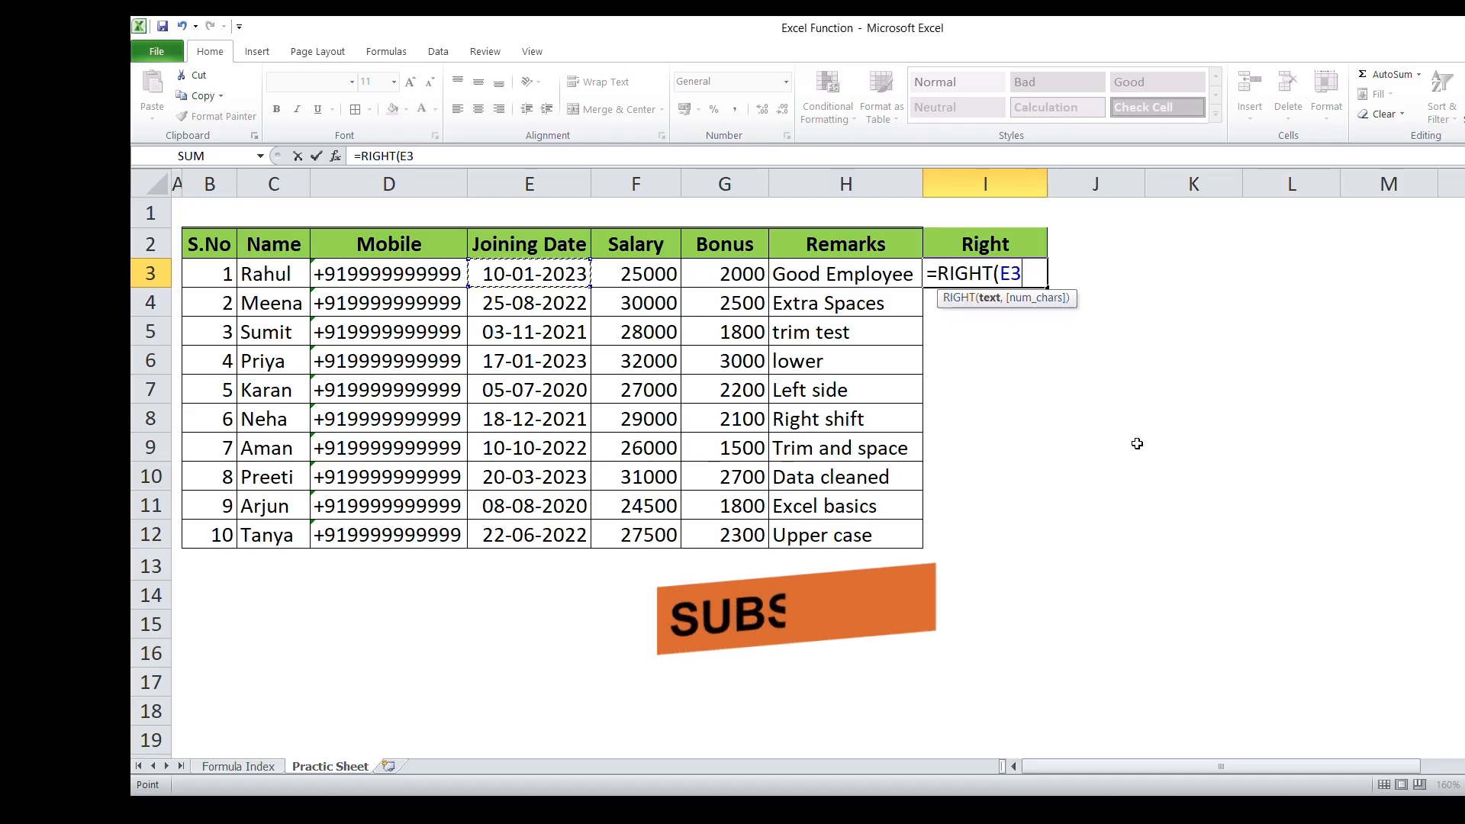
pyautogui.write(',')
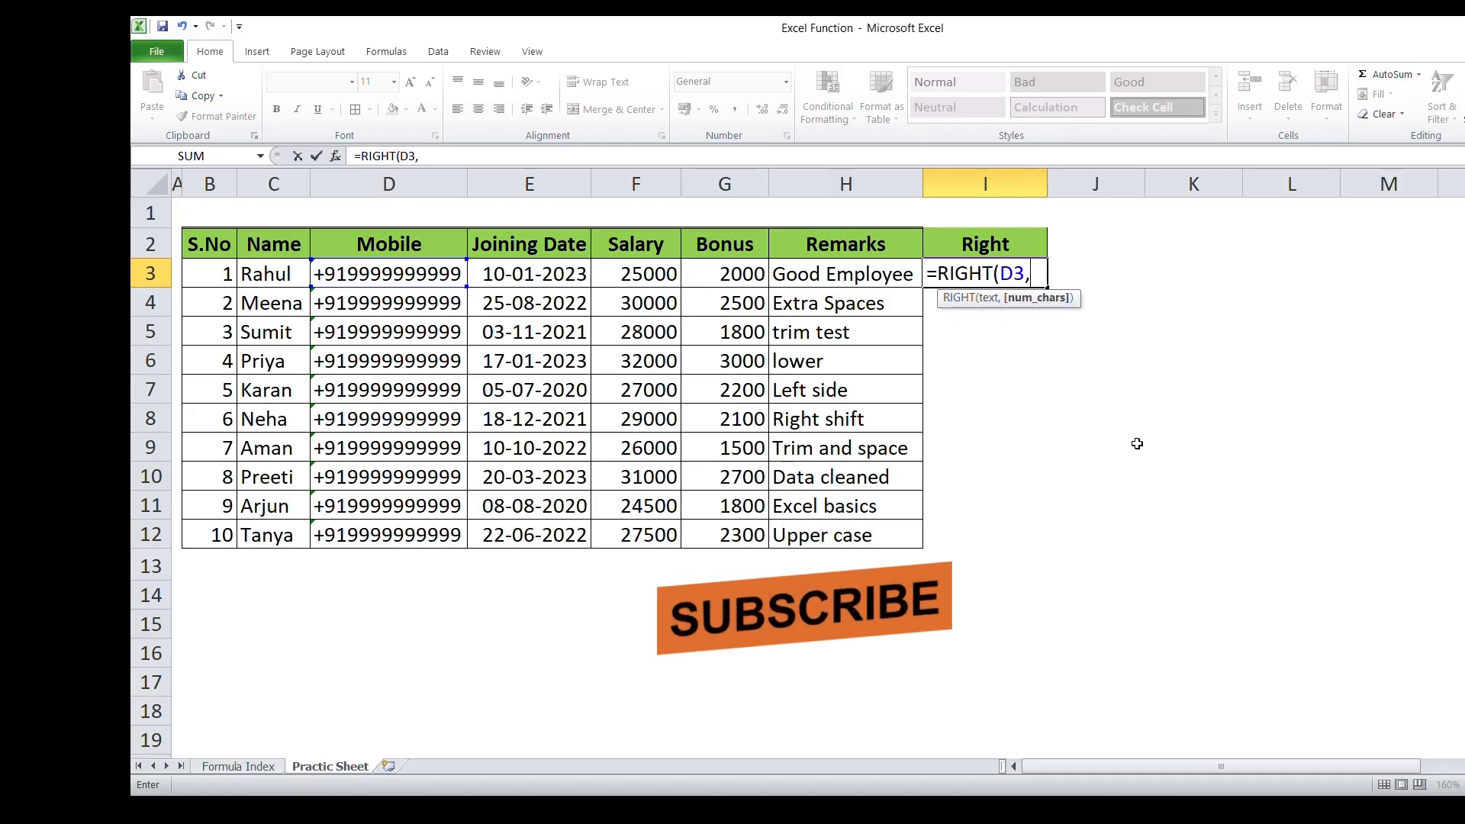
pyautogui.write('10')
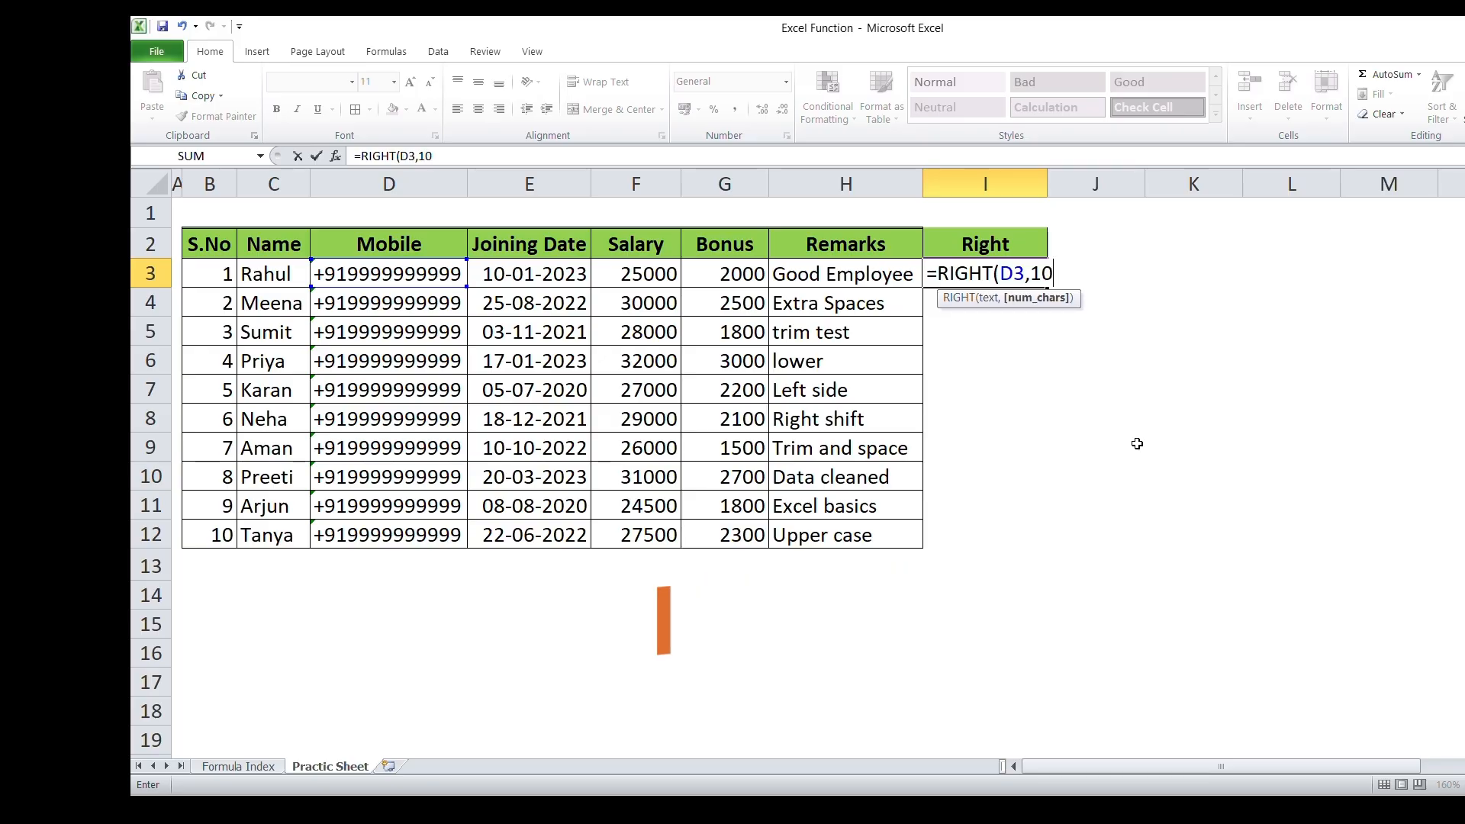
pyautogui.press('Return')
pyautogui.press('Up')
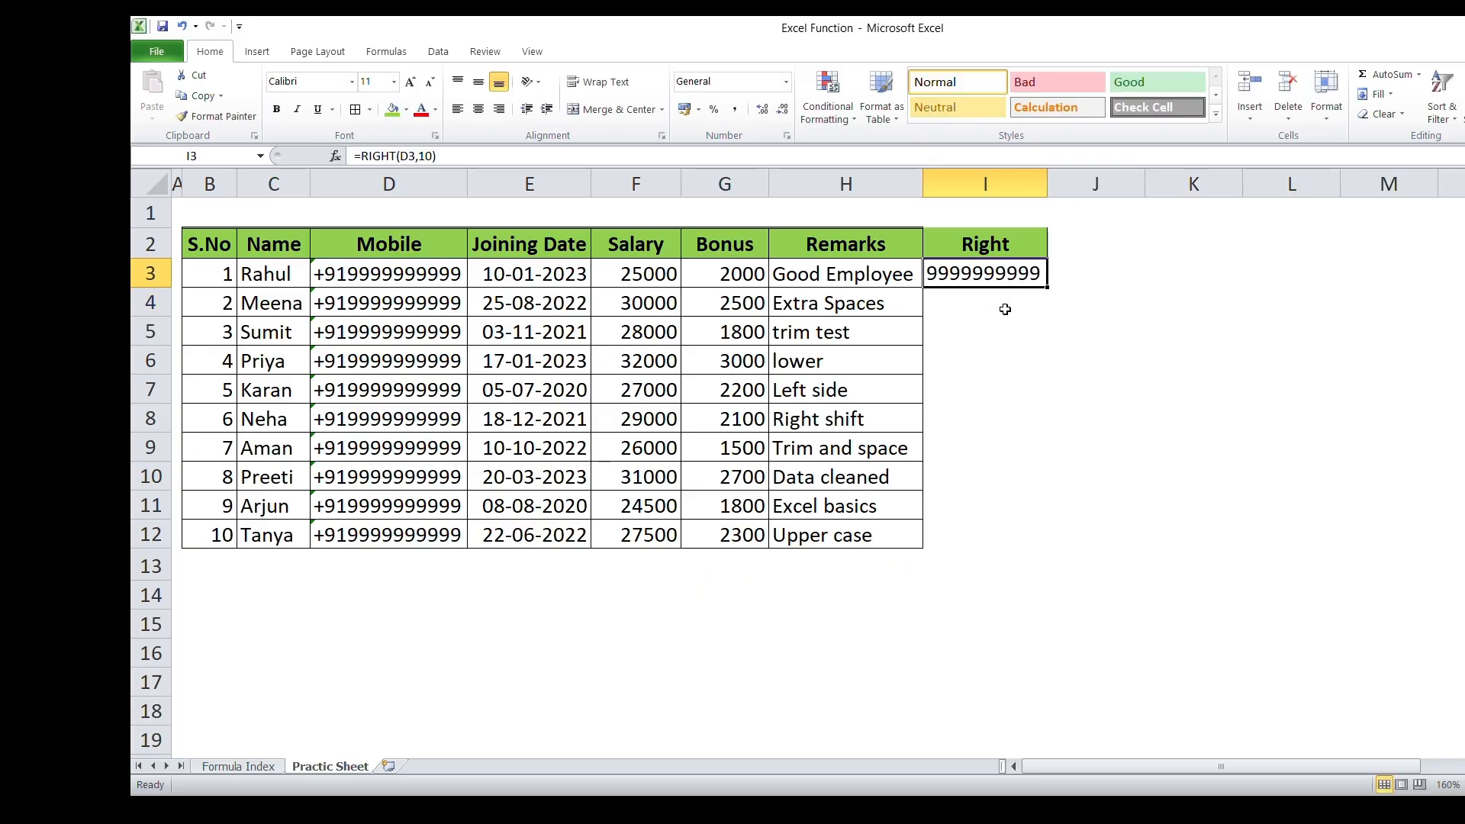
# - Fill the RIGHT formula down from I3 to I12
pyautogui.hotkey('shift', 'Down')
pyautogui.hotkey('shift', 'Down')
pyautogui.hotkey('shift', 'Down')
pyautogui.hotkey('shift', 'Down')
pyautogui.hotkey('shift', 'Down')
pyautogui.hotkey('shift', 'Down')
pyautogui.hotkey('shift', 'Down')
pyautogui.hotkey('shift', 'Down')
pyautogui.hotkey('shift', 'Down')
pyautogui.hotkey('ctrl', 'd')
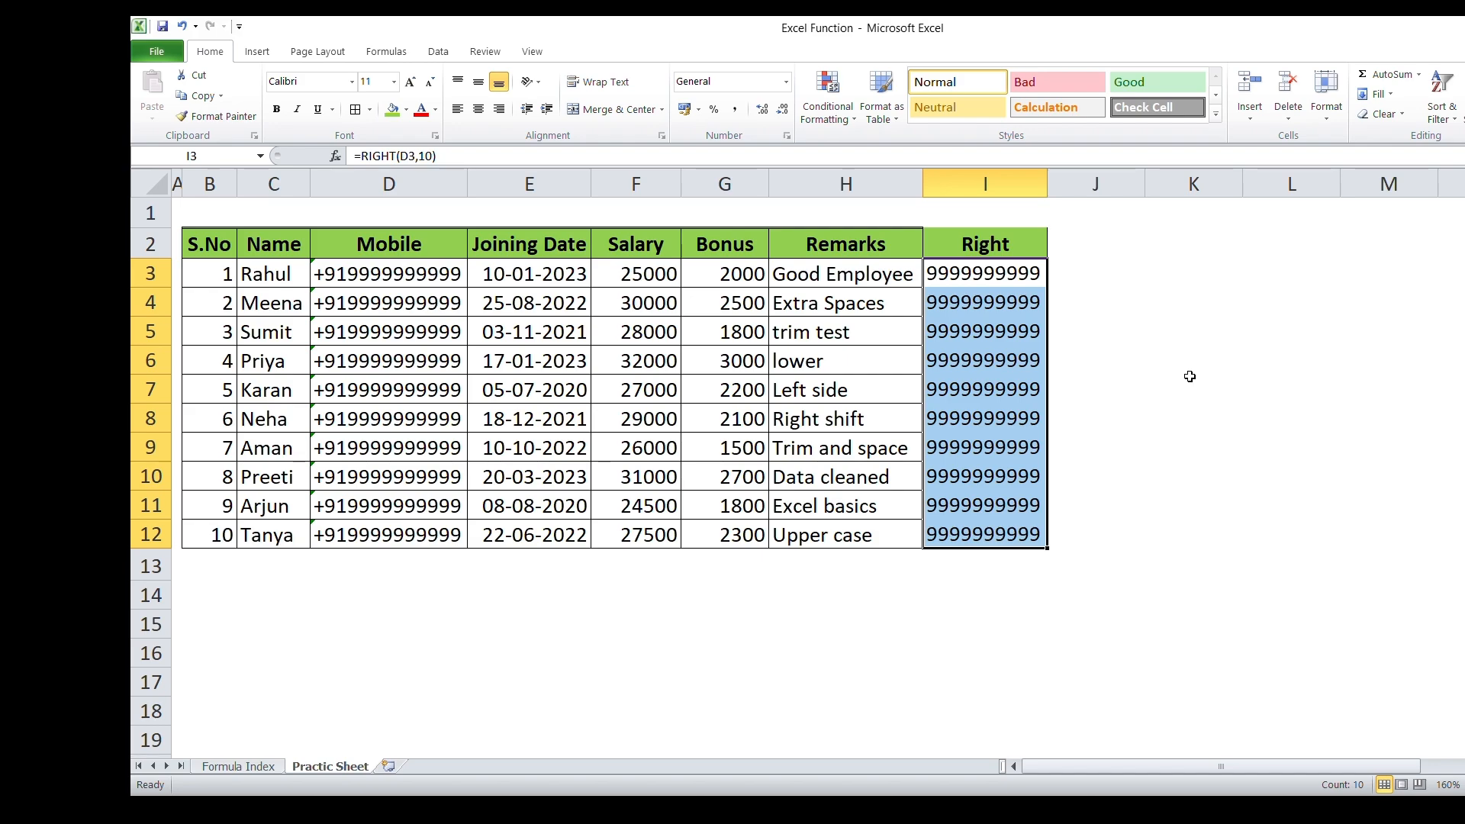
# - Clear the RIGHT results from I3 to I12, keeping the heading in I2
pyautogui.hotkey('shift', 'BackSpace')
pyautogui.press('Left')
pyautogui.press('Left')
pyautogui.press('Left')
pyautogui.press('Left')
pyautogui.press('Left')
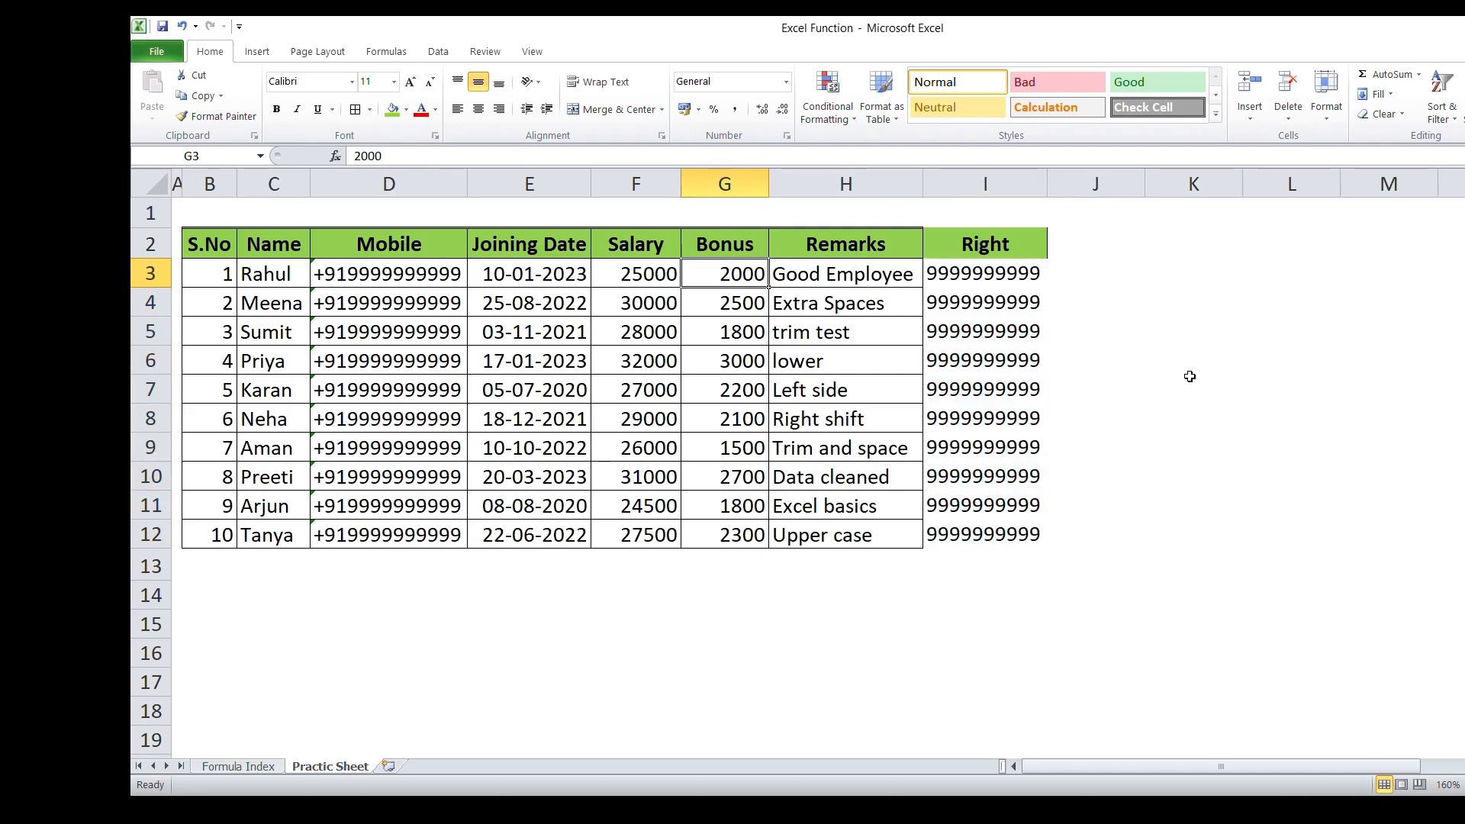
pyautogui.press('Right')
pyautogui.press('Right')
pyautogui.press('Right')
pyautogui.press('Right')
pyautogui.press('Right')
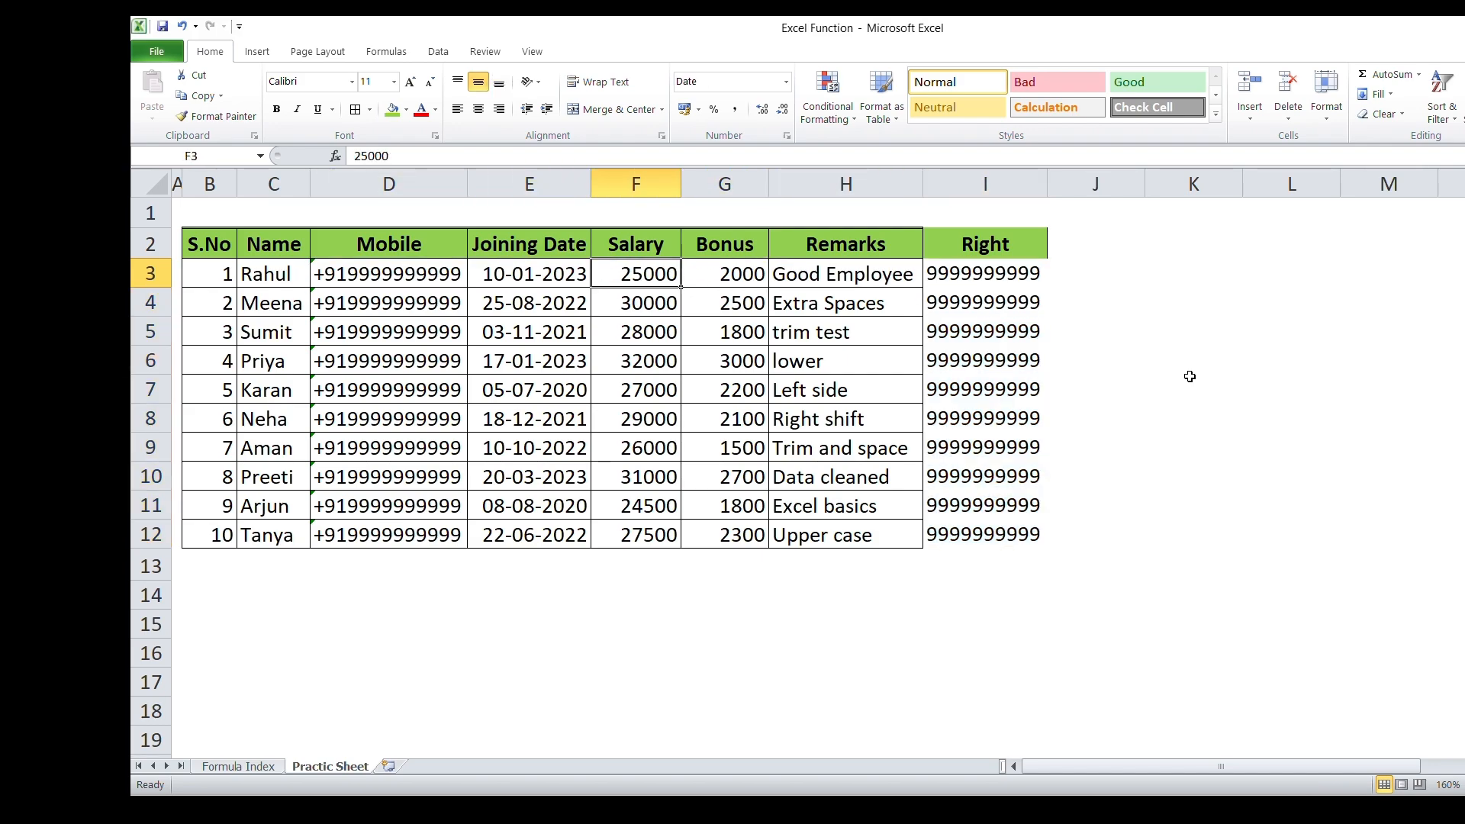
pyautogui.hotkey('ctrl', 'shift', 'Down')
pyautogui.press('Delete')
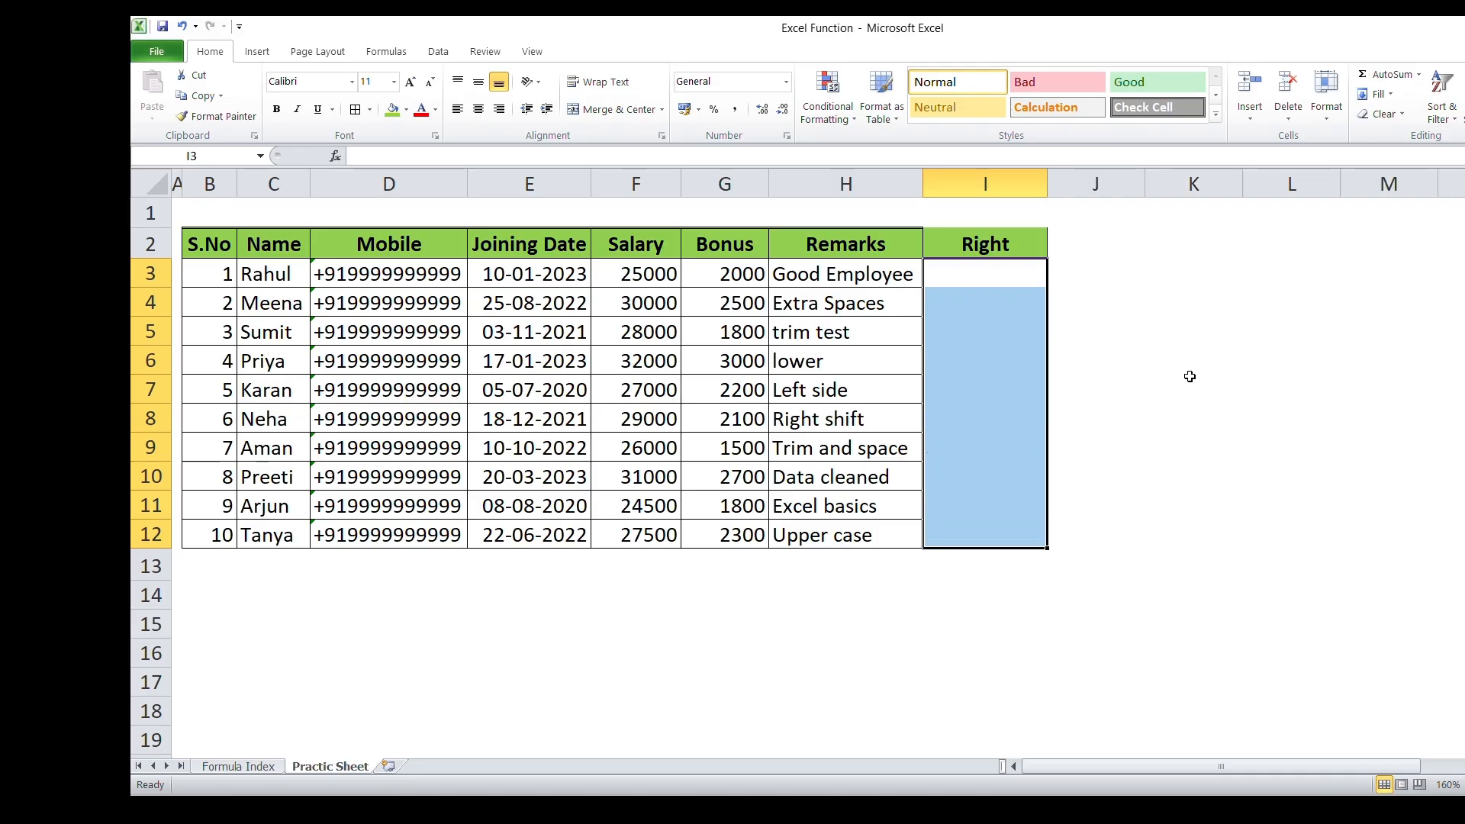
# - Enter =LEFT(D3,3) in I3 to extract the first three characters of the first mobile number
pyautogui.hotkey('shift', 'Up')
pyautogui.hotkey('shift', 'Up')
pyautogui.hotkey('shift', 'Up')
pyautogui.hotkey('shift', 'Up')
pyautogui.hotkey('shift', 'Up')
pyautogui.hotkey('shift', 'Up')
pyautogui.hotkey('shift', 'Up')
pyautogui.hotkey('shift', 'Up')
pyautogui.hotkey('shift', 'Up')
pyautogui.write('=')
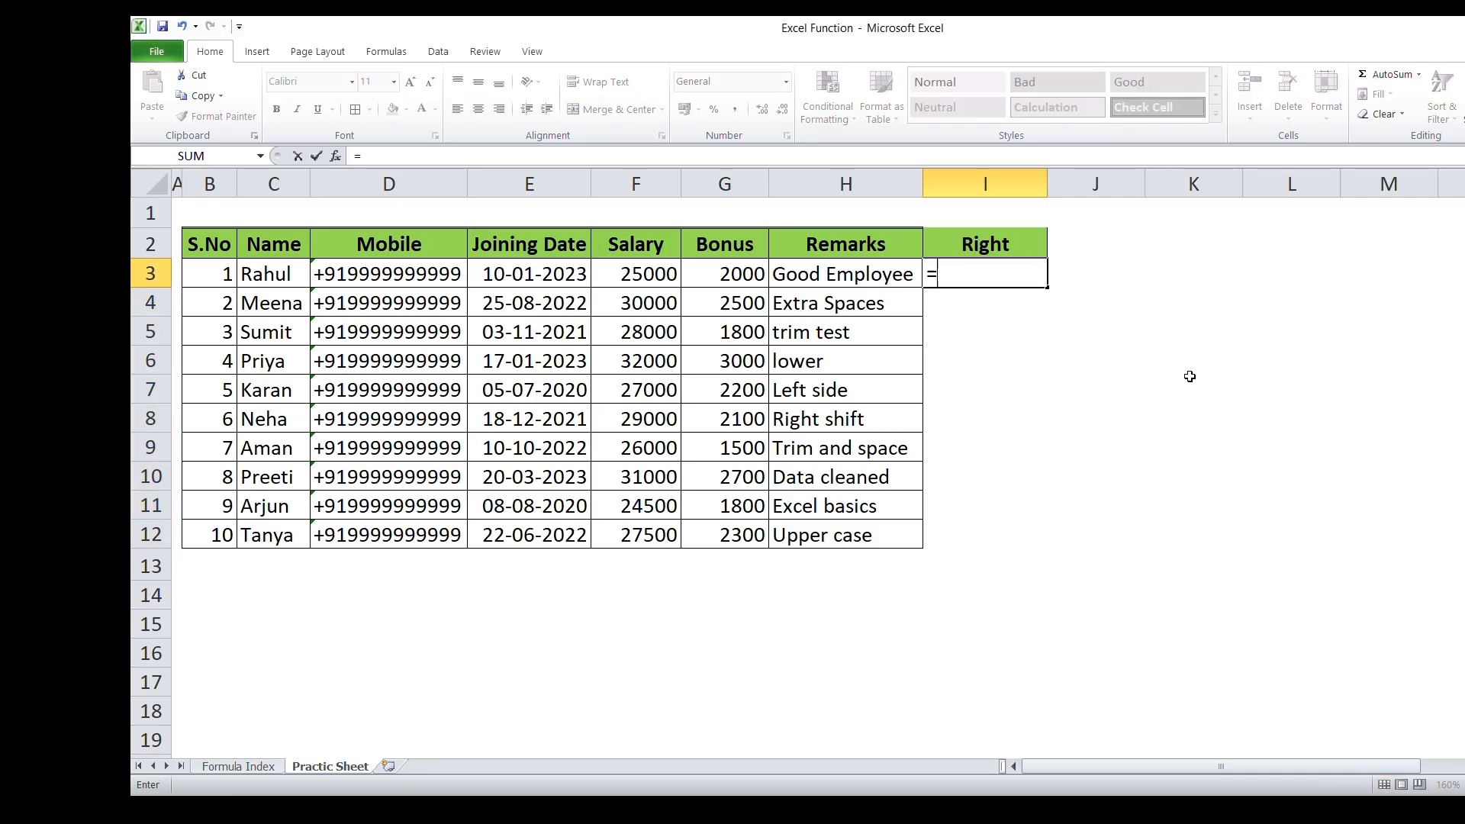
pyautogui.write('lef')
pyautogui.press('Tab')
pyautogui.press('Left')
pyautogui.press('Left')
pyautogui.press('Left')
pyautogui.press('Left')
pyautogui.press('Left')
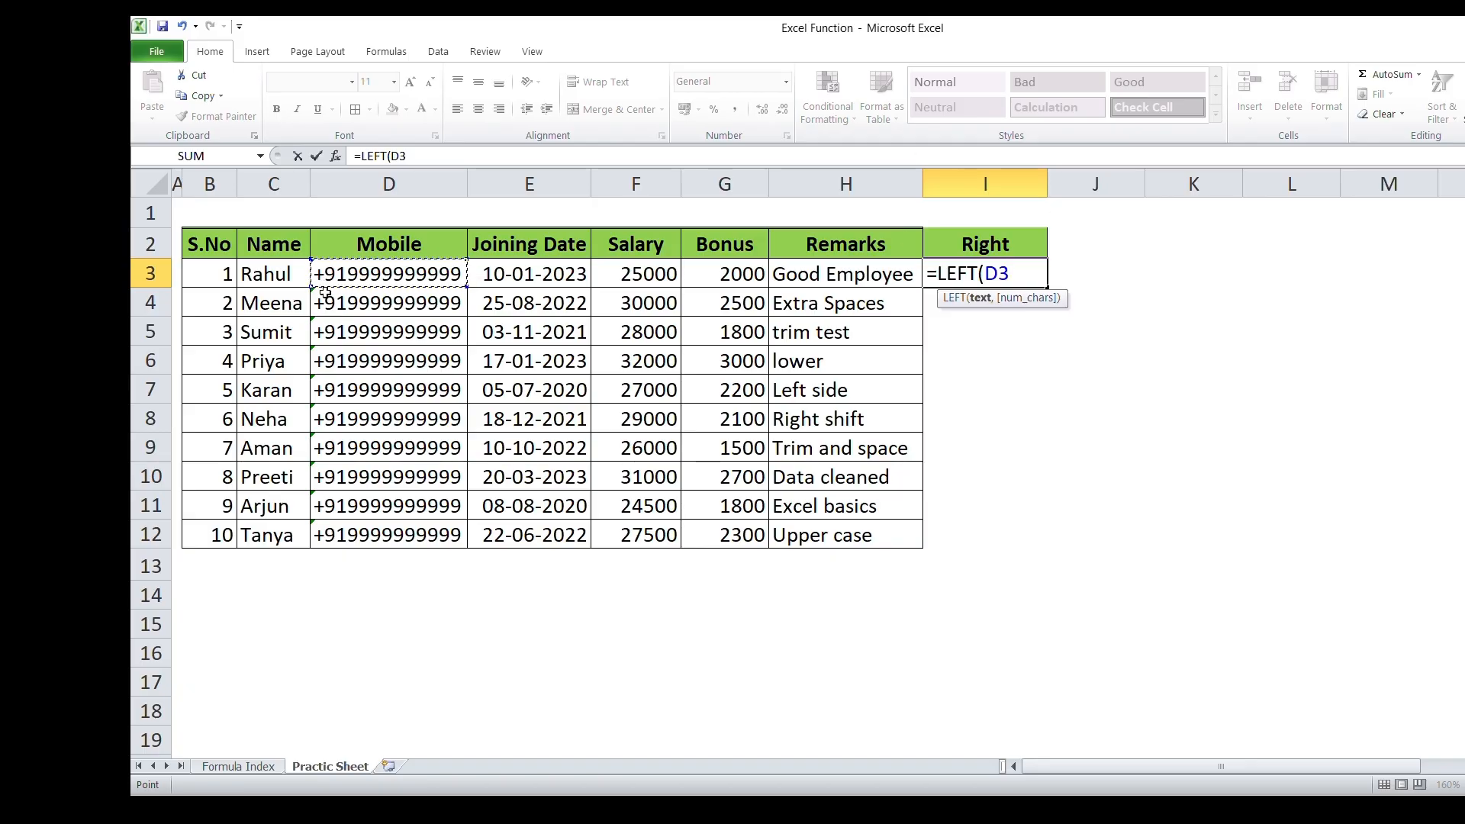
pyautogui.write(',3')
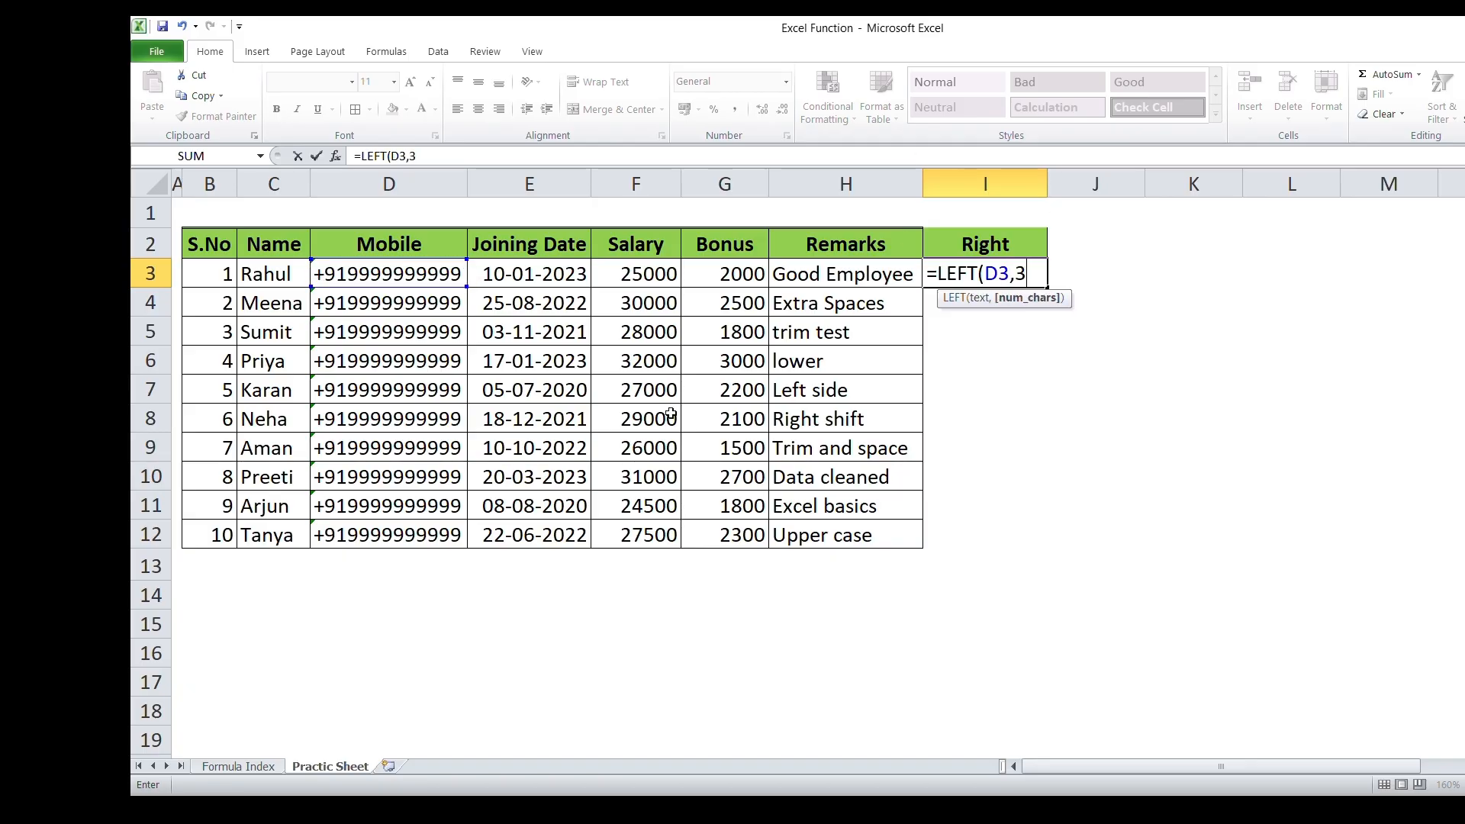
pyautogui.press('Return')
# - Fill the LEFT formula down from I3 to I12 and compare the results with the mobile numbers in D3 to D12
pyautogui.press('Left')
pyautogui.hotkey('ctrl', 'Down')
pyautogui.press('Right')
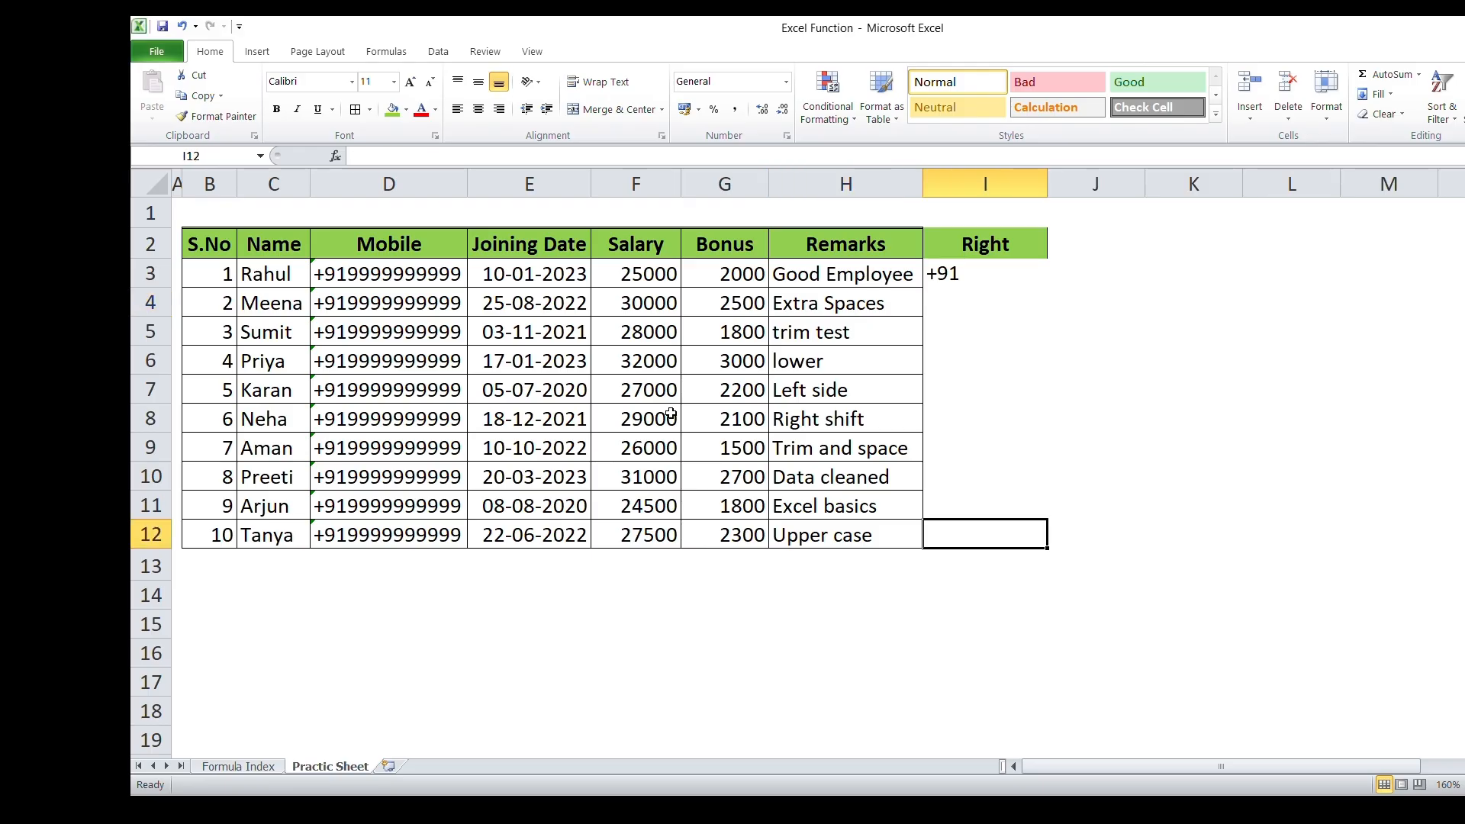
pyautogui.hotkey('ctrl', 'shift', 'Up')
pyautogui.hotkey('ctrl', 'd')
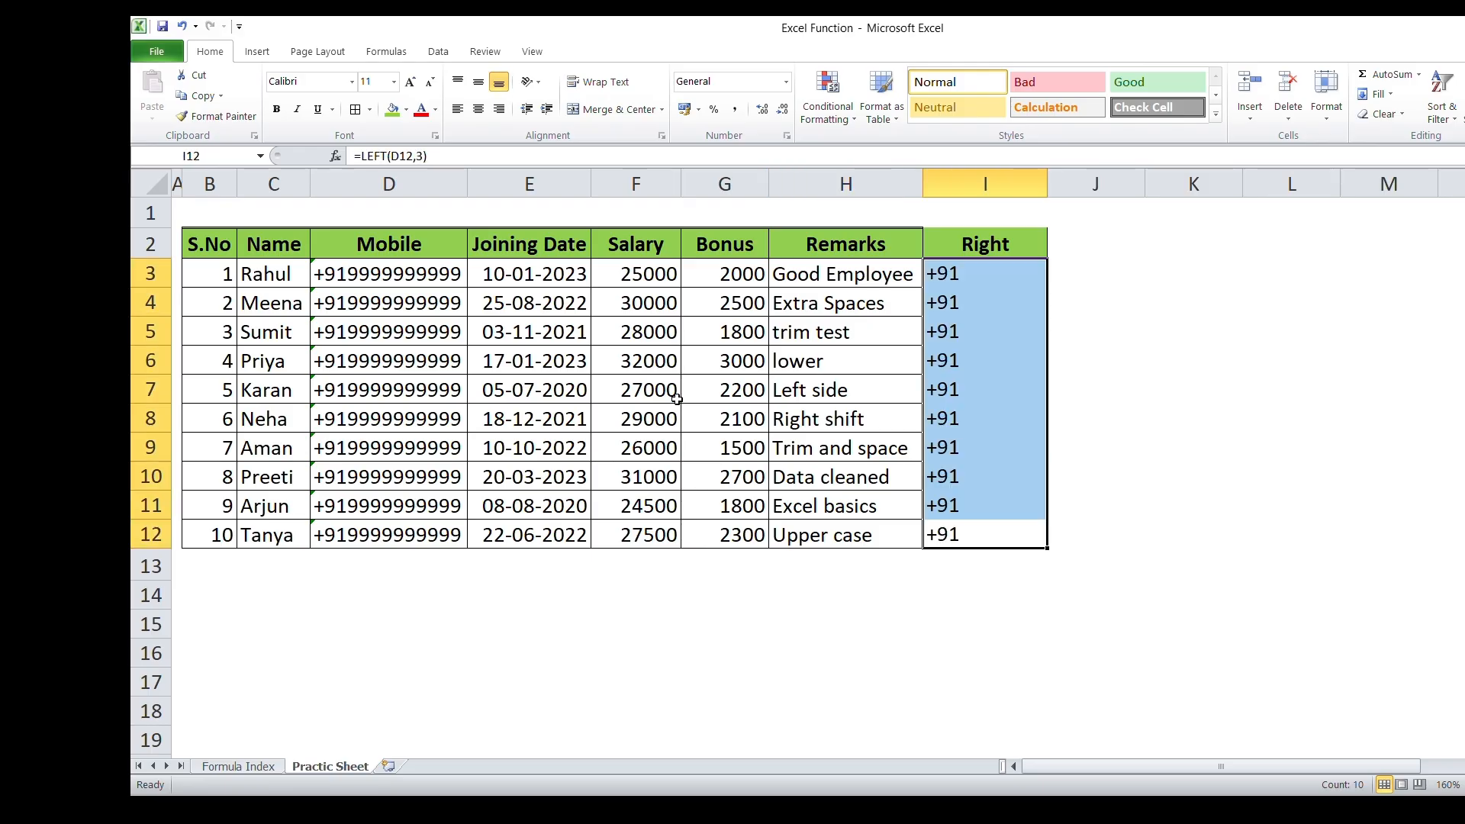
pyautogui.moveTo(397, 274); pyautogui.dragTo(399, 534)
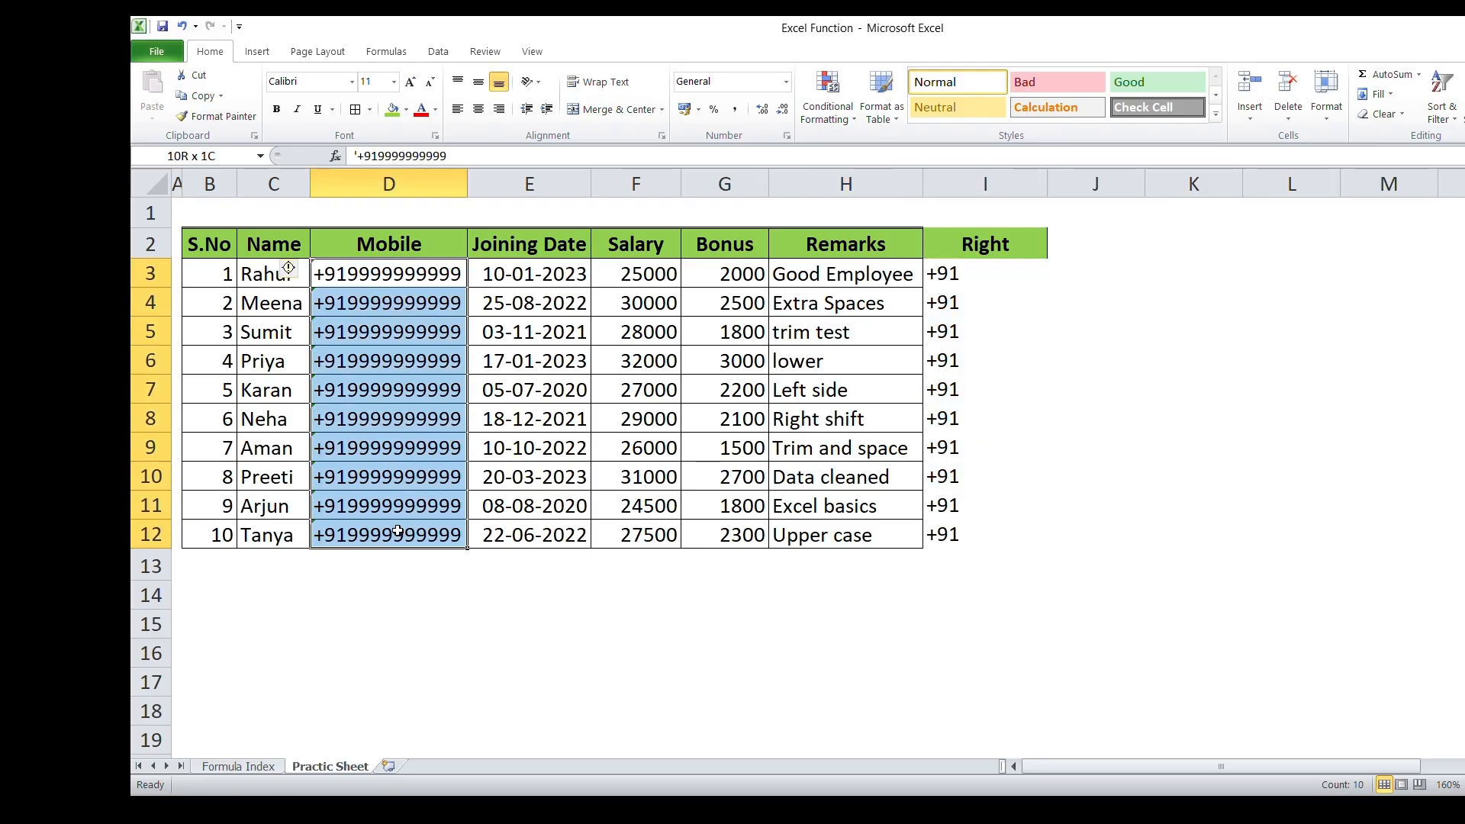
pyautogui.moveTo(935, 271); pyautogui.dragTo(944, 532)
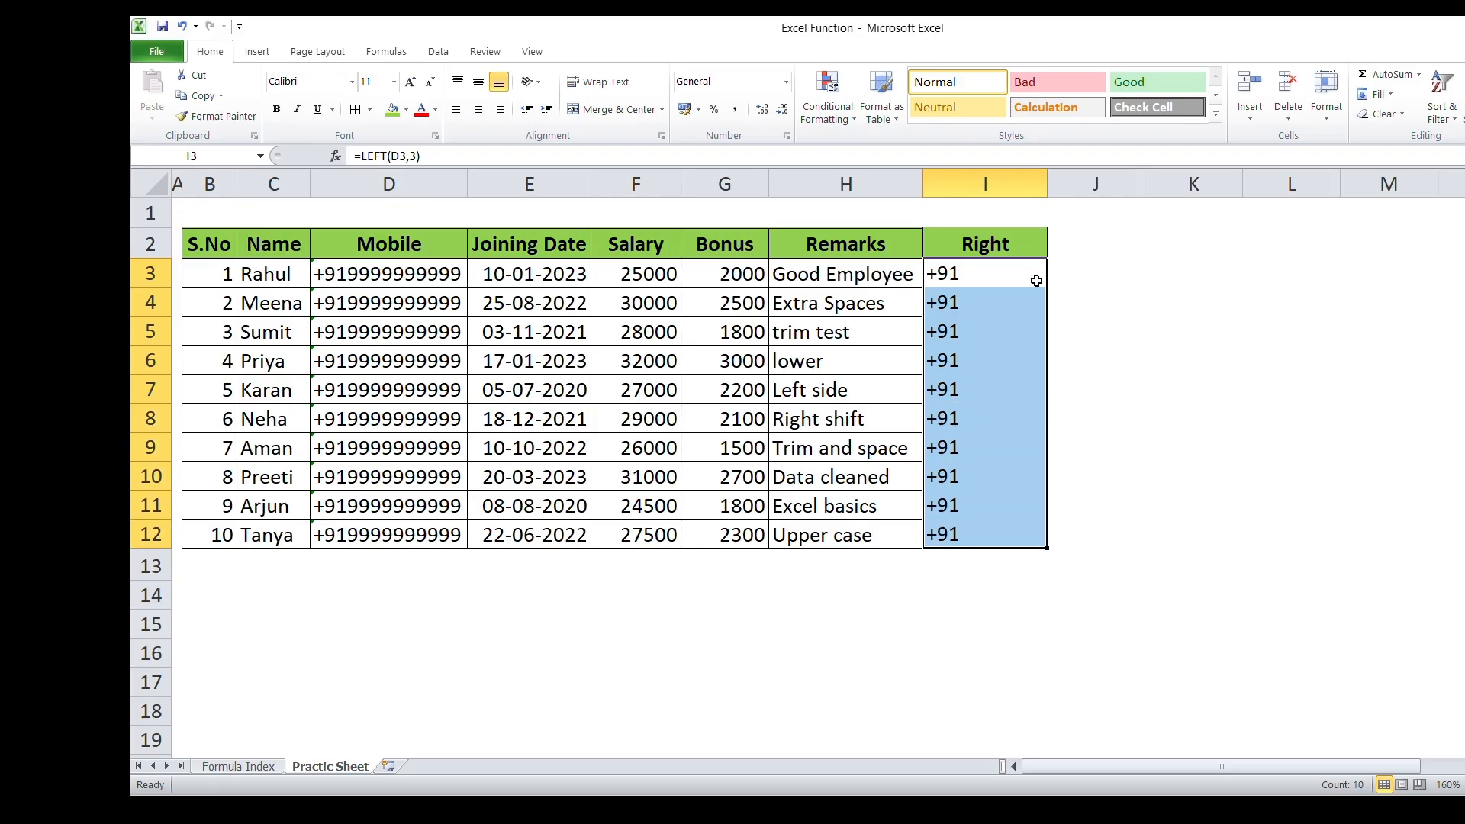
# - Enter =RIGHT(D3,10) in J3 to extract the last ten characters of the first mobile number
pyautogui.click(1062, 270)
pyautogui.write('=')
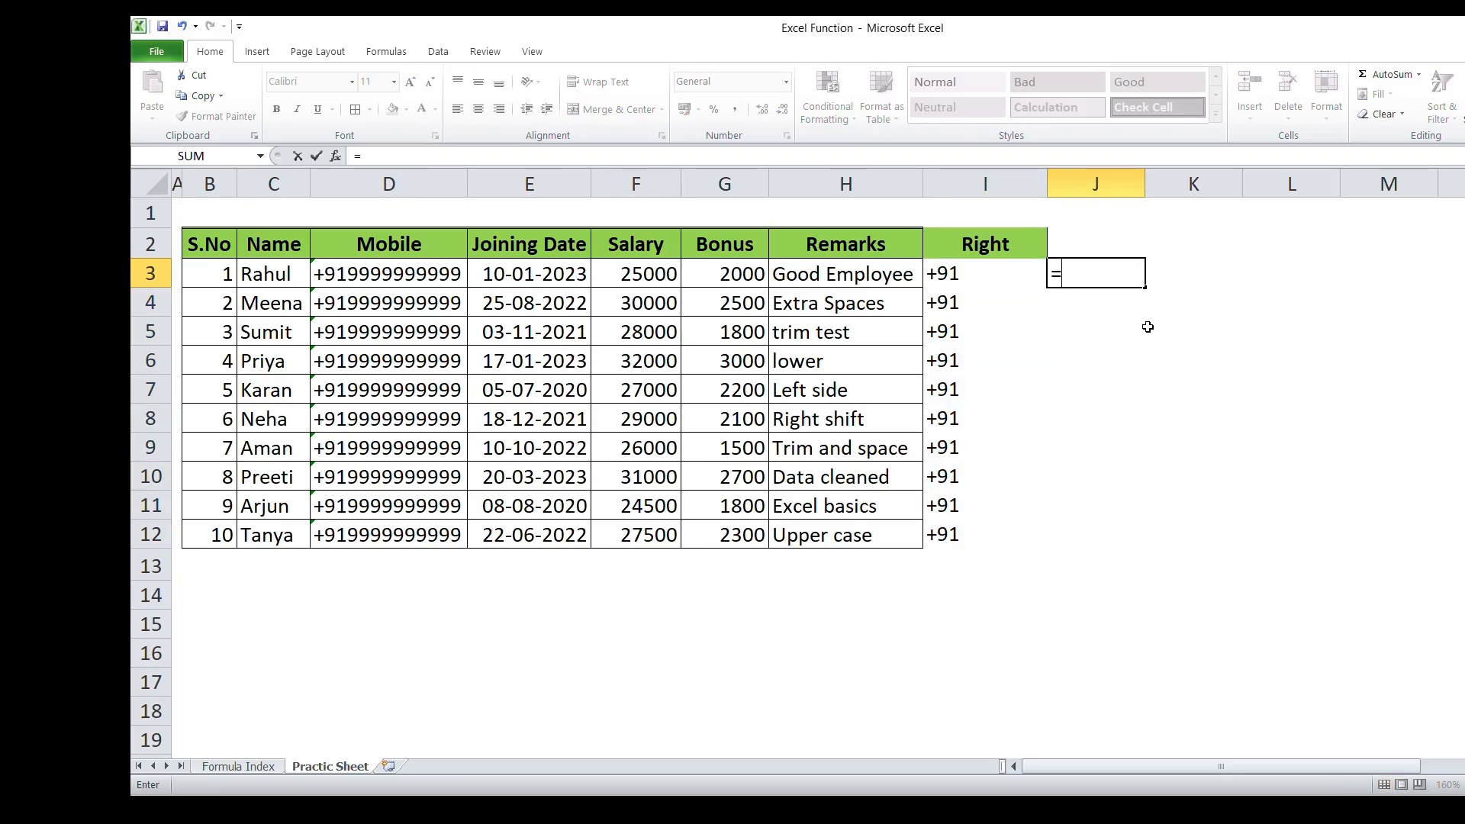
pyautogui.write('rig')
pyautogui.press('Tab')
pyautogui.press('Left')
pyautogui.press('Left')
pyautogui.press('Left')
pyautogui.press('Left')
pyautogui.press('Left')
pyautogui.press('Left')
pyautogui.write(',')
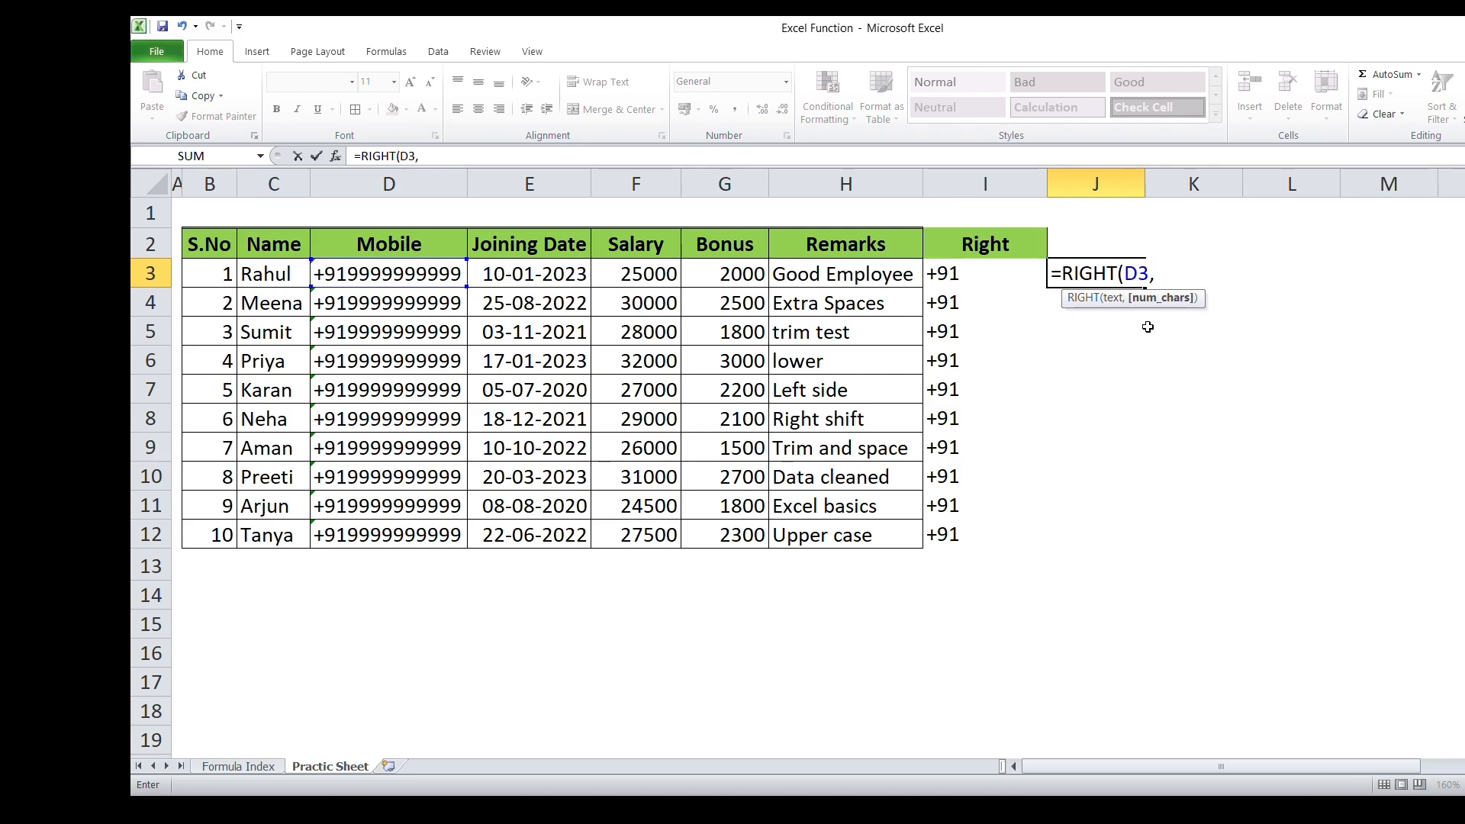
pyautogui.write('10')
pyautogui.press('Return')
# - Fill the RIGHT formula down from J3 to J12
pyautogui.press('Left')
pyautogui.hotkey('ctrl', 'Down')
pyautogui.press('Right')
pyautogui.hotkey('ctrl', 'shift', 'Up')
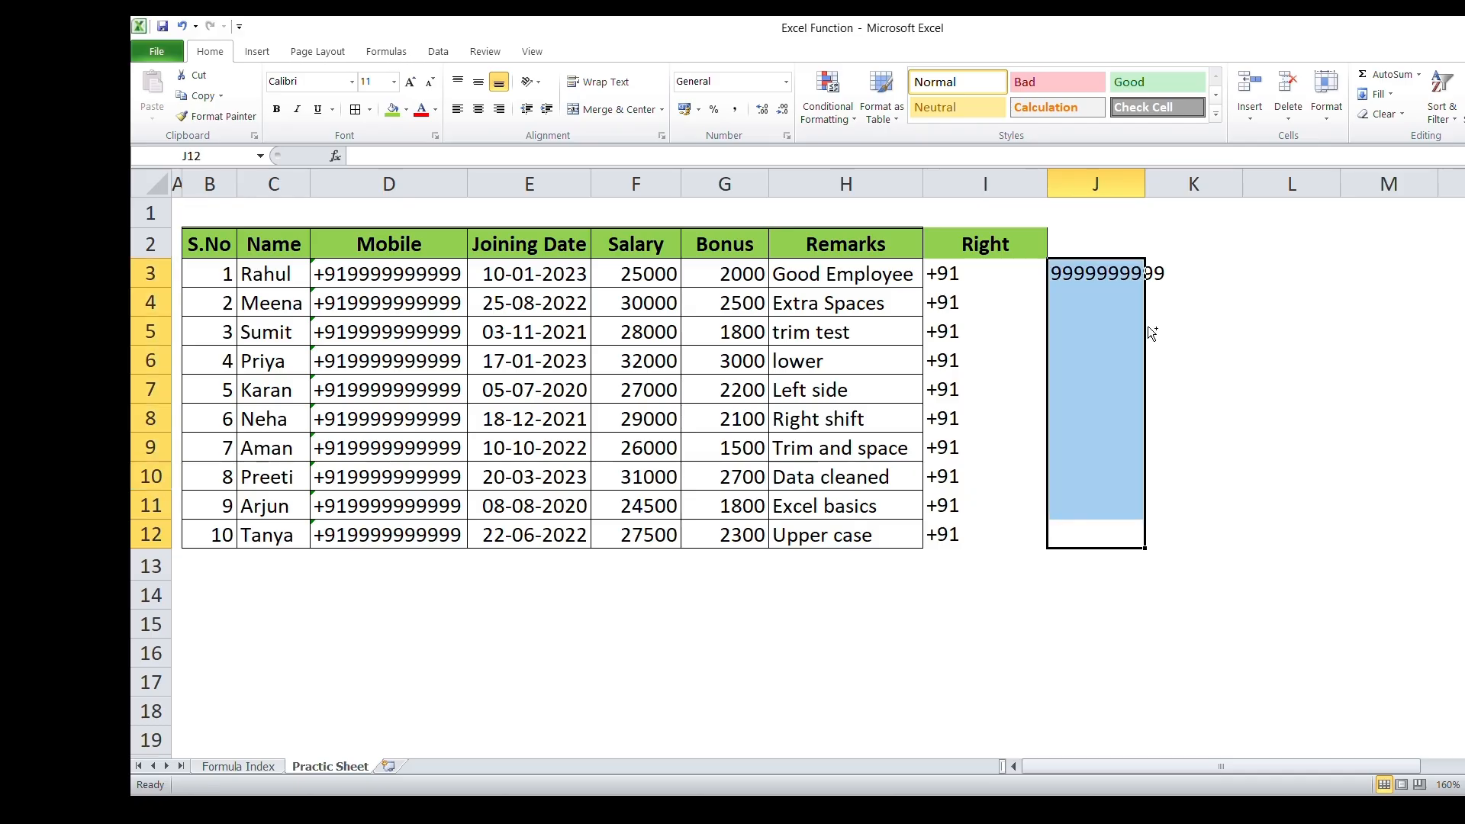
pyautogui.hotkey('ctrl', 'd')
# - Change the heading in I2 to Code
pyautogui.press('Left')
pyautogui.press('Up')
pyautogui.press('Up')
pyautogui.press('Up')
pyautogui.hotkey('ctrl', 'Up')
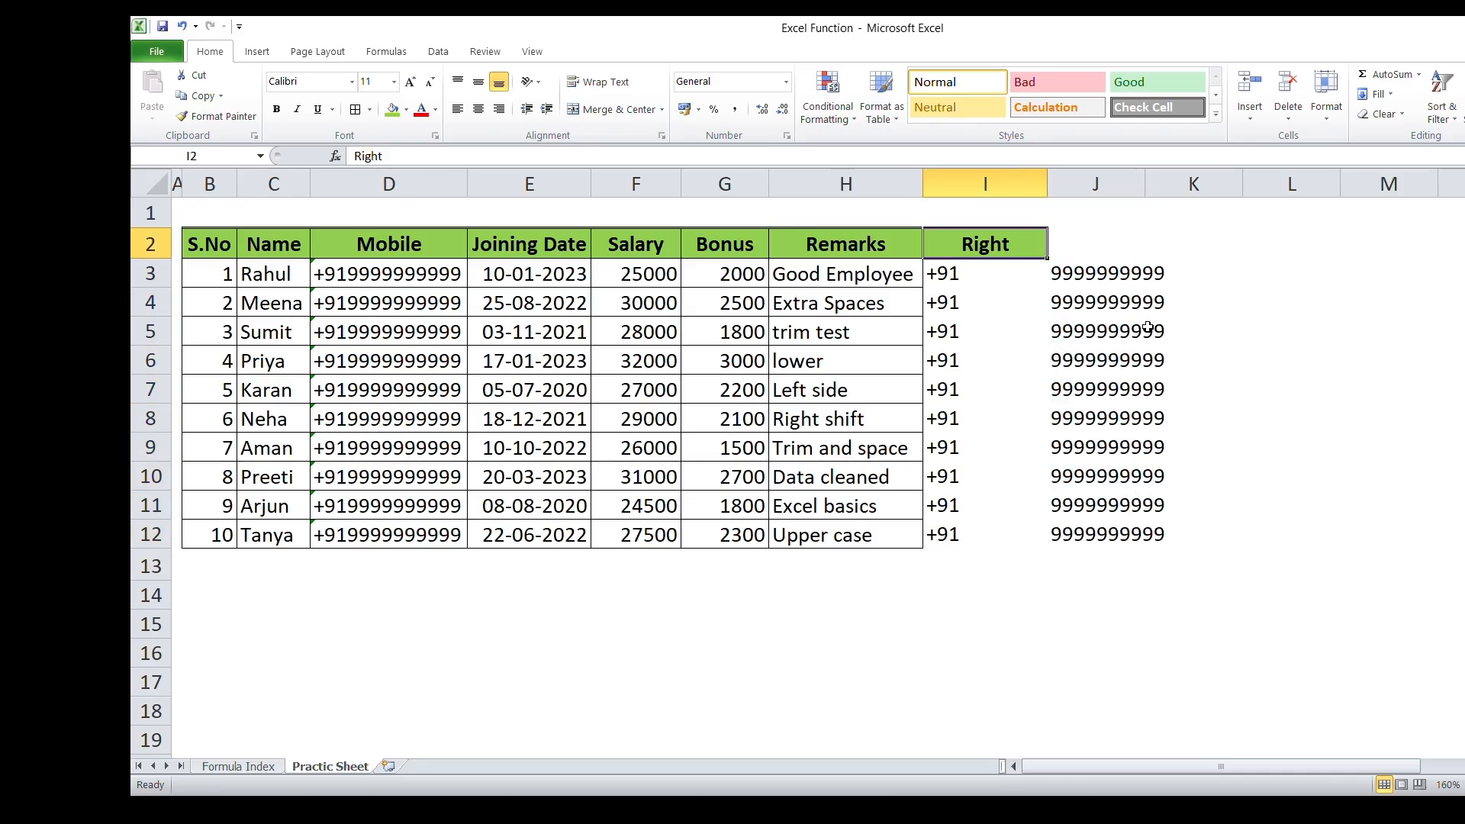
pyautogui.write('Code')
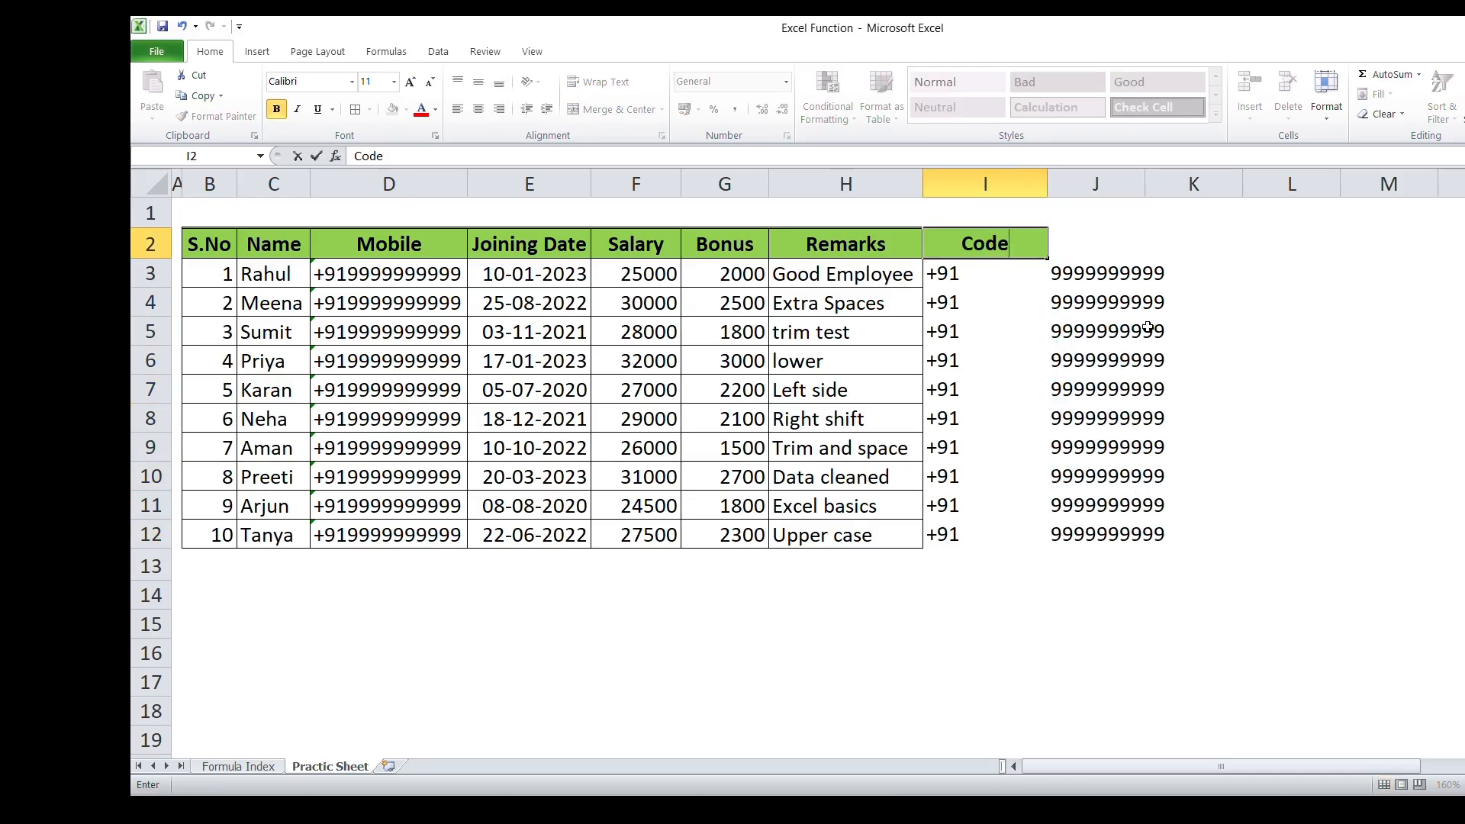
pyautogui.press('Return')
# - Enter the heading Mobile No in J2 and fit column J's width to its contents
pyautogui.press('Up')
pyautogui.press('Right')
pyautogui.write('Mo')
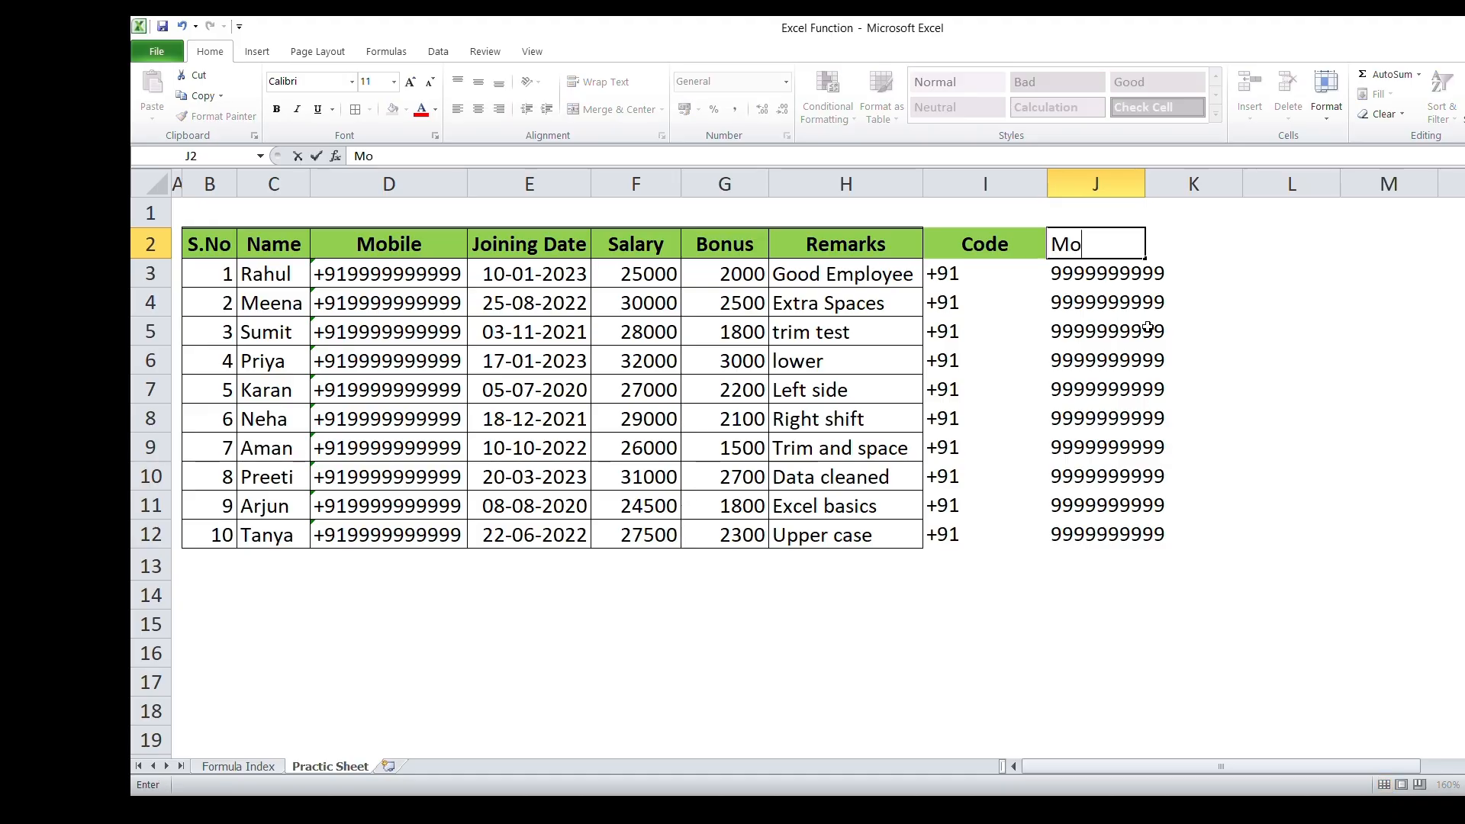
pyautogui.write('biole')
pyautogui.press('BackSpace')
pyautogui.press('BackSpace')
pyautogui.press('BackSpace')
pyautogui.press('BackSpace')
pyautogui.press('BackSpace')
pyautogui.press('BackSpace')
pyautogui.press('BackSpace')
pyautogui.write('Moboi')
pyautogui.press('BackSpace')
pyautogui.press('BackSpace')
pyautogui.press('BackSpace')
pyautogui.press('BackSpace')
pyautogui.write('Mobile No')
pyautogui.press('Return')
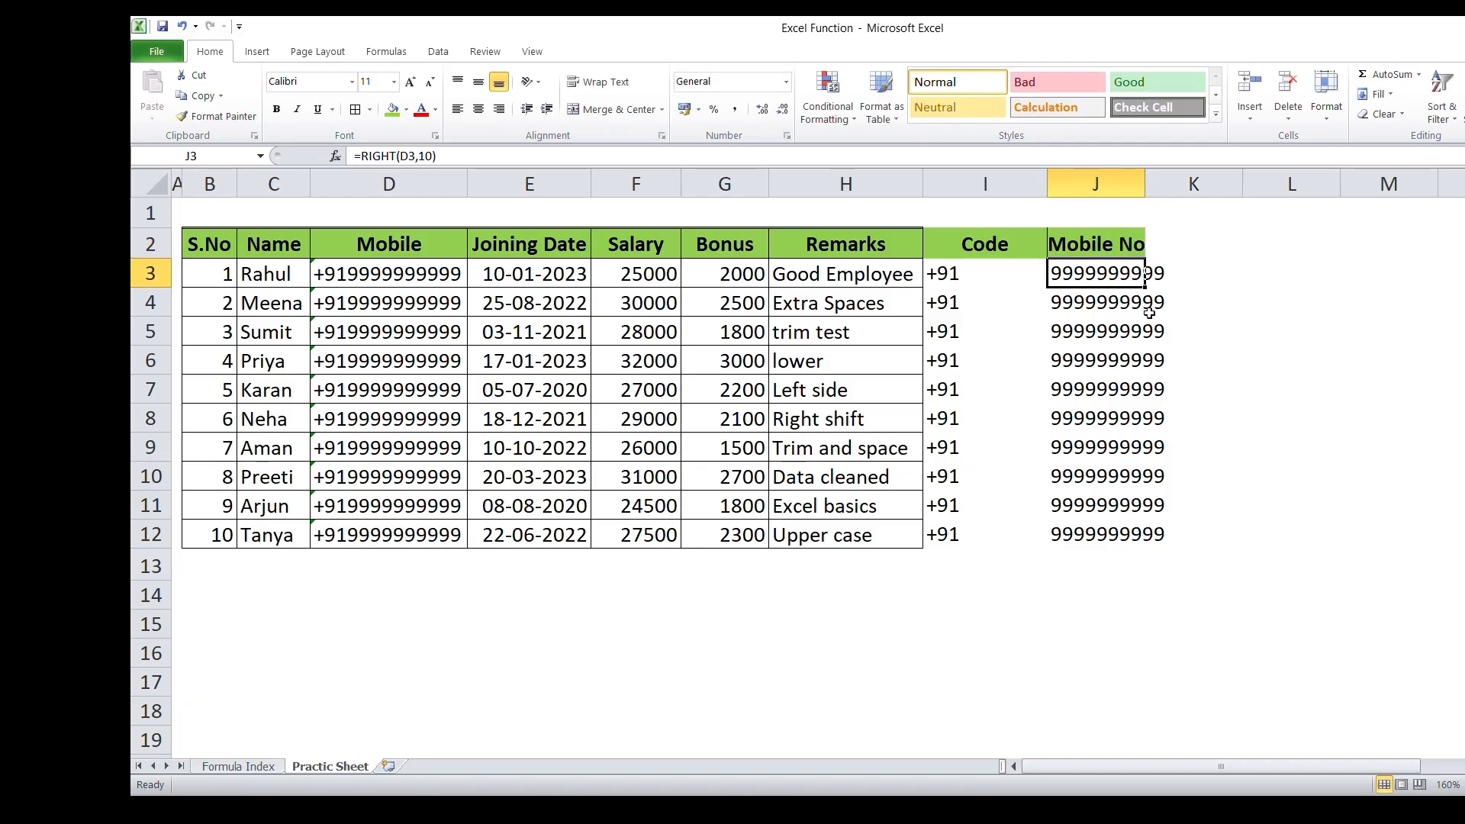
pyautogui.doubleClick(1144, 184)
pyautogui.click(1220, 331)
# - Examine the Code and Mobile No columns alongside the original table in B2 to H12
pyautogui.moveTo(965, 256); pyautogui.dragTo(1085, 521)
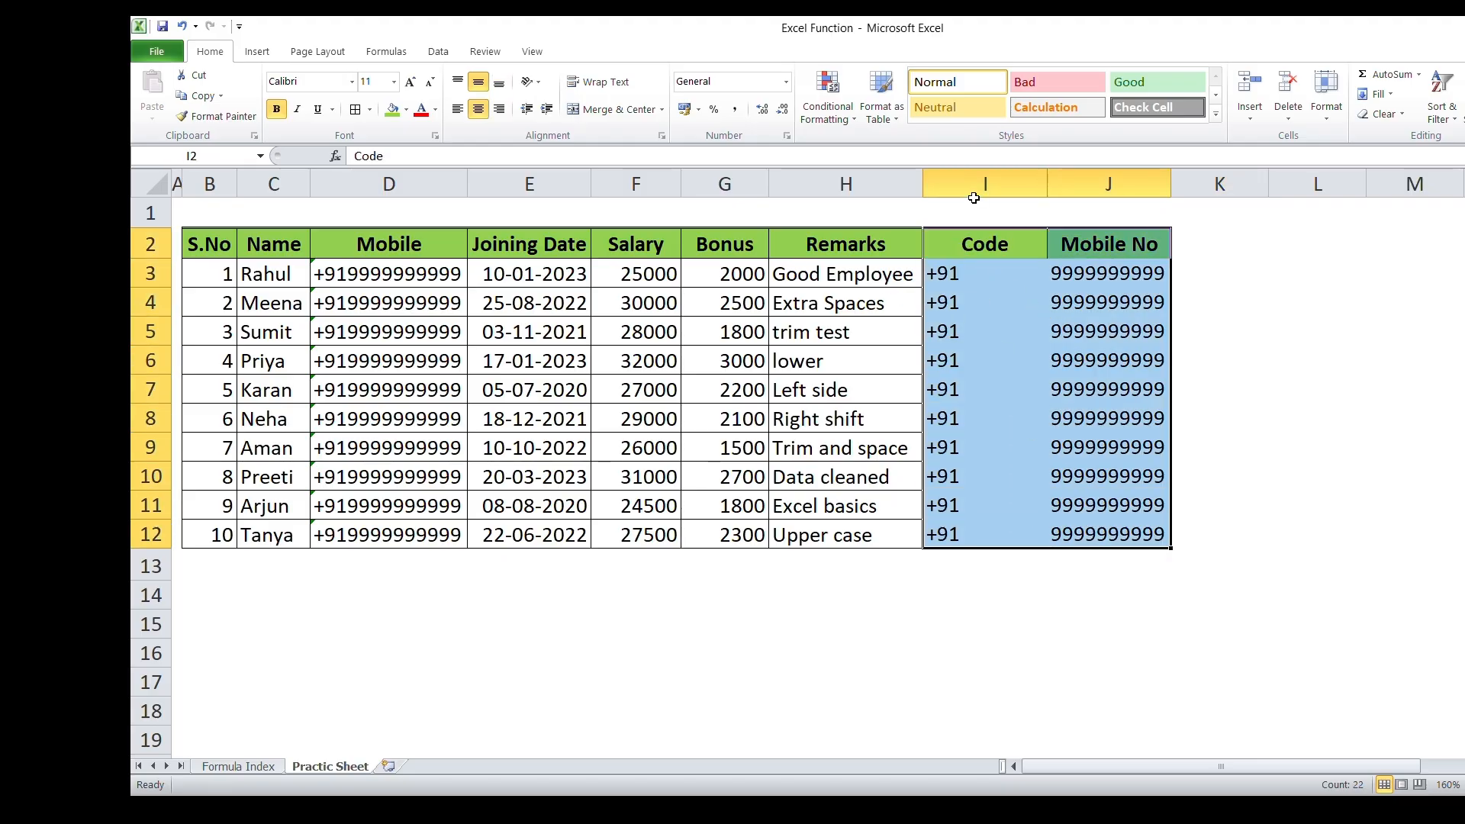
pyautogui.click(774, 354)
pyautogui.click(847, 242)
pyautogui.click(977, 243)
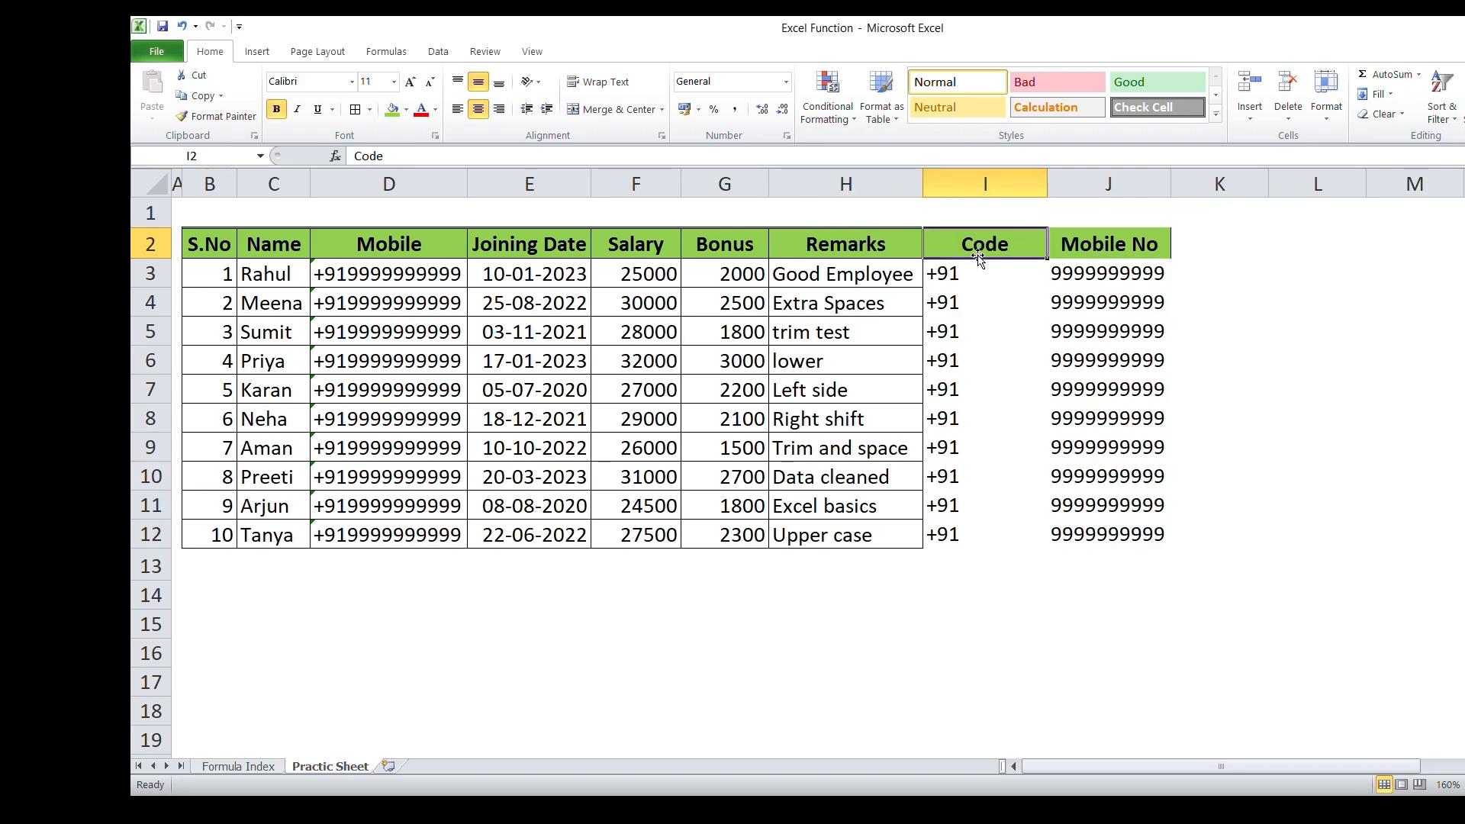
pyautogui.moveTo(980, 262); pyautogui.dragTo(1089, 534)
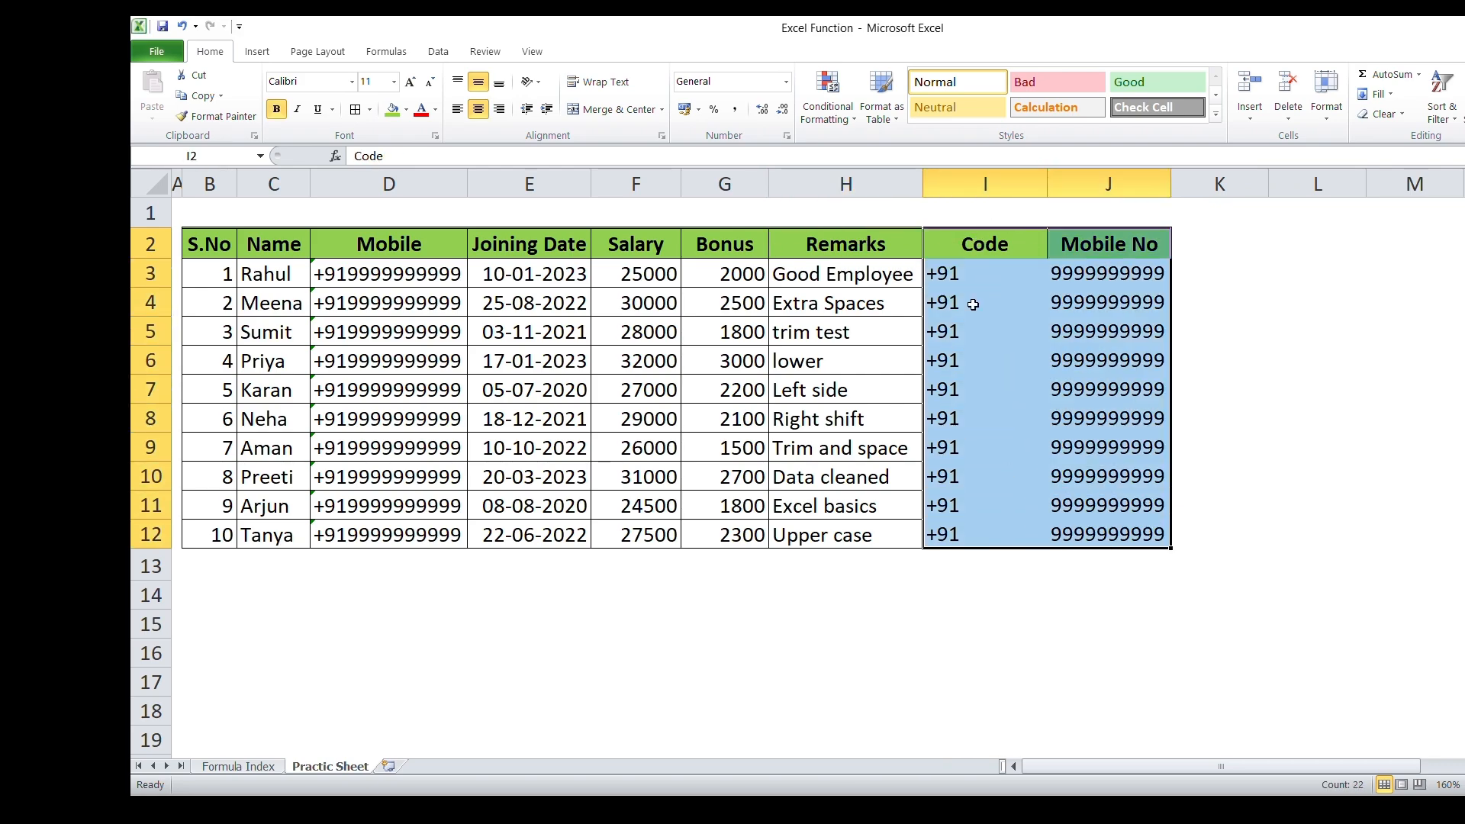
pyautogui.moveTo(206, 253); pyautogui.dragTo(847, 538)
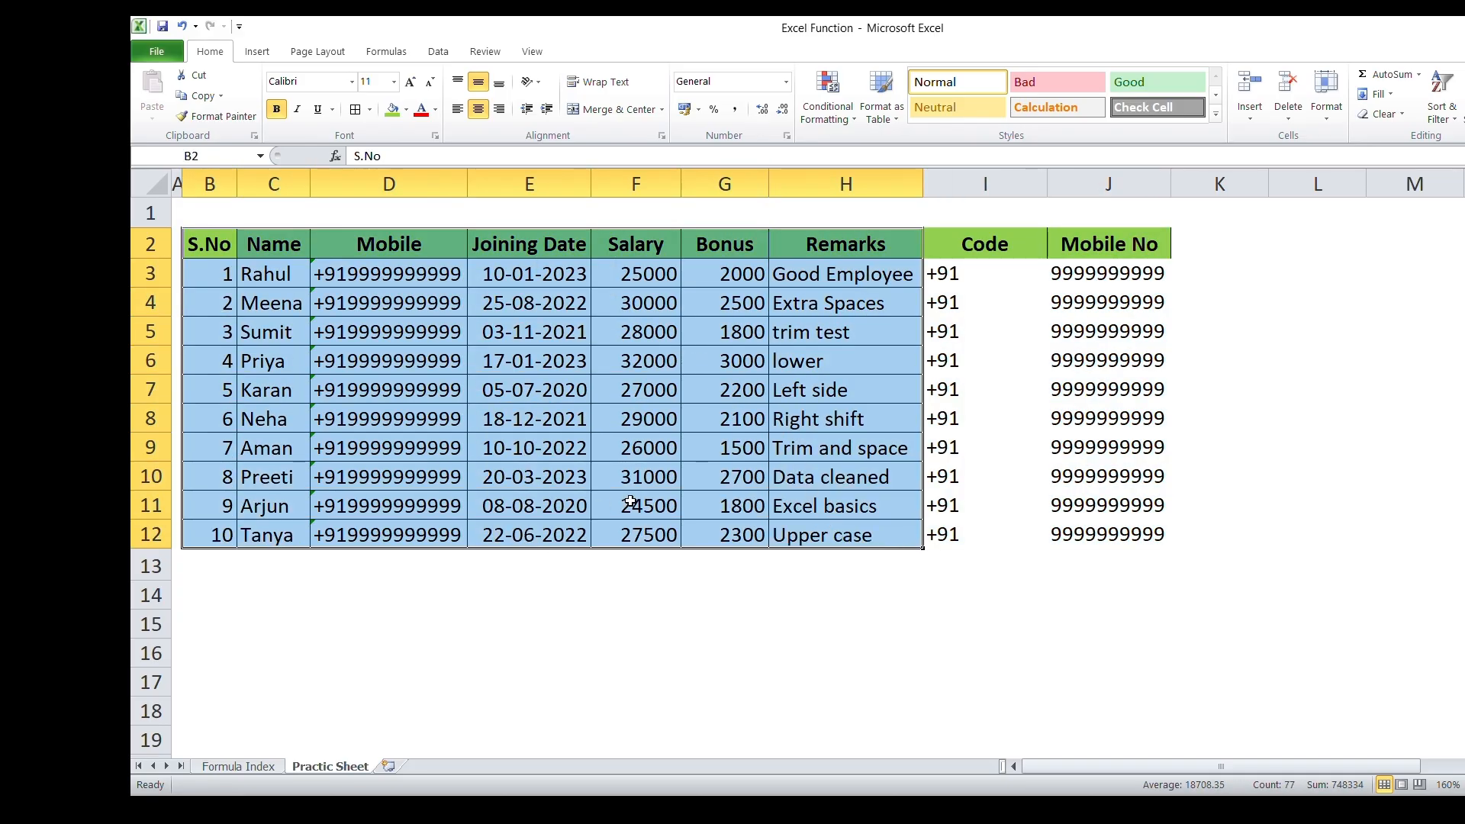
pyautogui.click(520, 307)
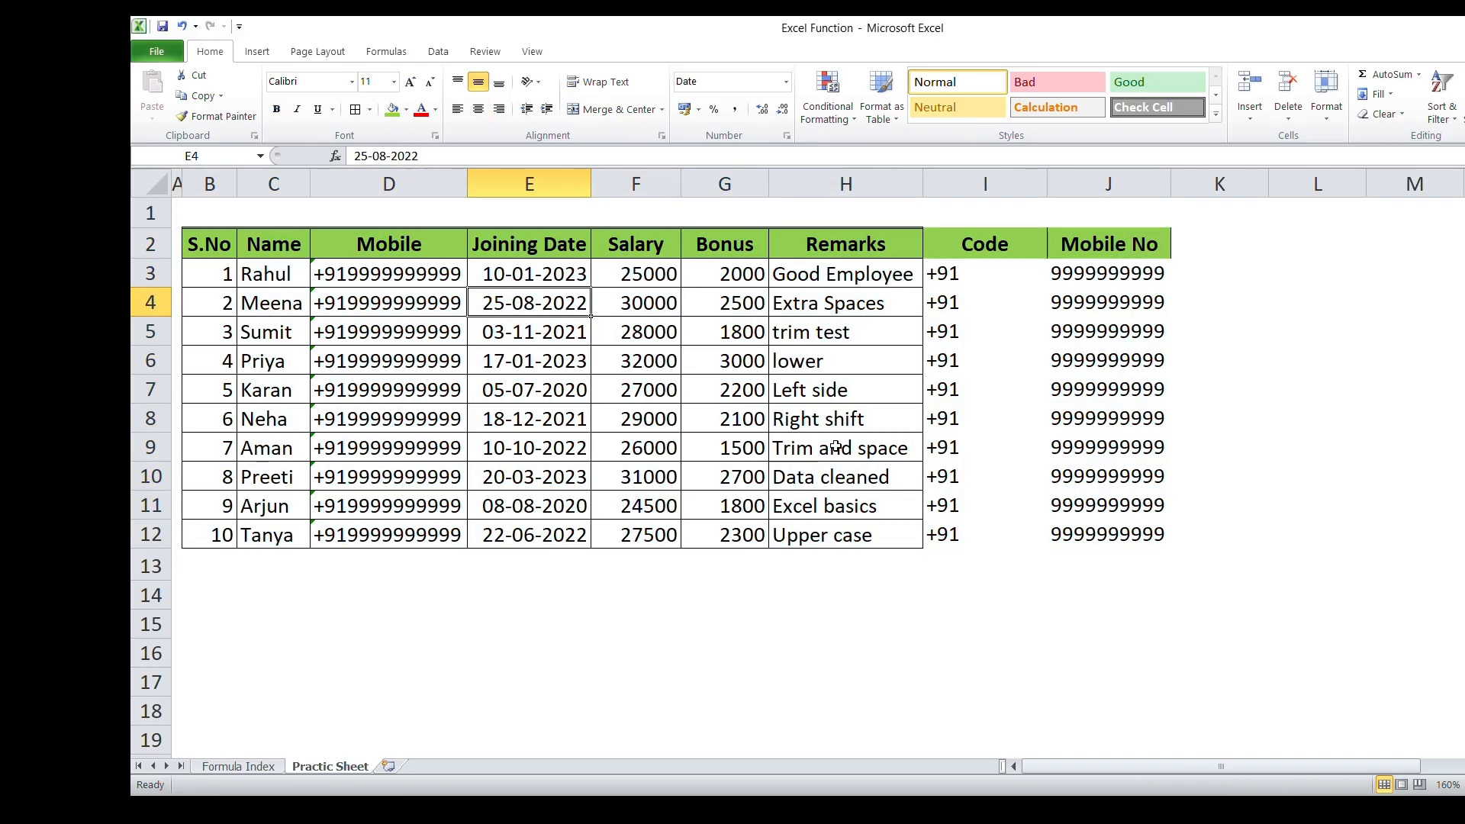
# - Remove the Code and Mobile No columns, I and J, from the practice sheet
pyautogui.click(990, 238)
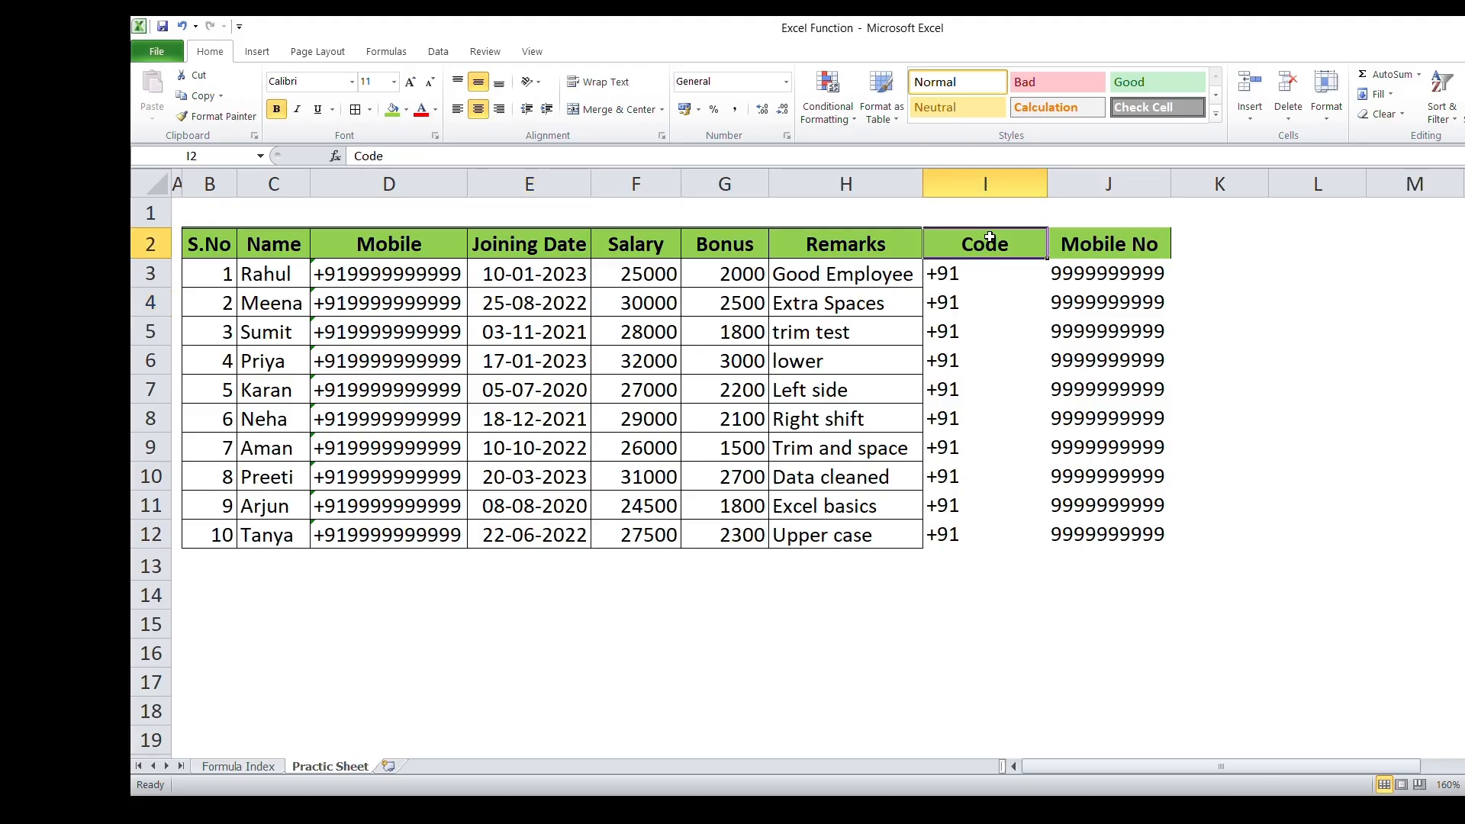
pyautogui.moveTo(985, 184); pyautogui.dragTo(1167, 184)
pyautogui.moveTo(990, 238); pyautogui.dragTo(990, 237)
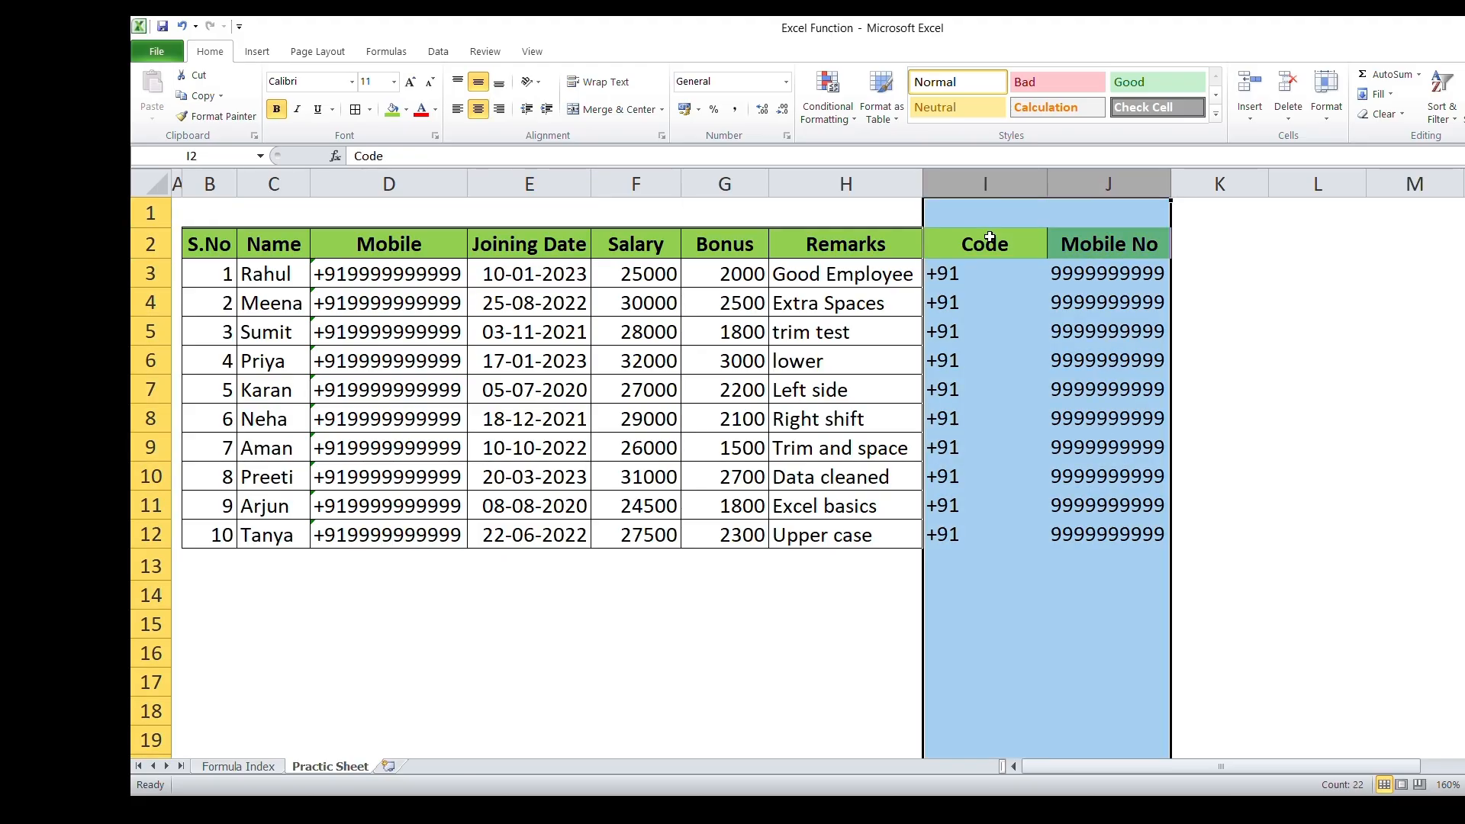
pyautogui.hotkey('ctrl', 'z')
pyautogui.hotkey('ctrl', 'z')
pyautogui.hotkey('ctrl', 'z')
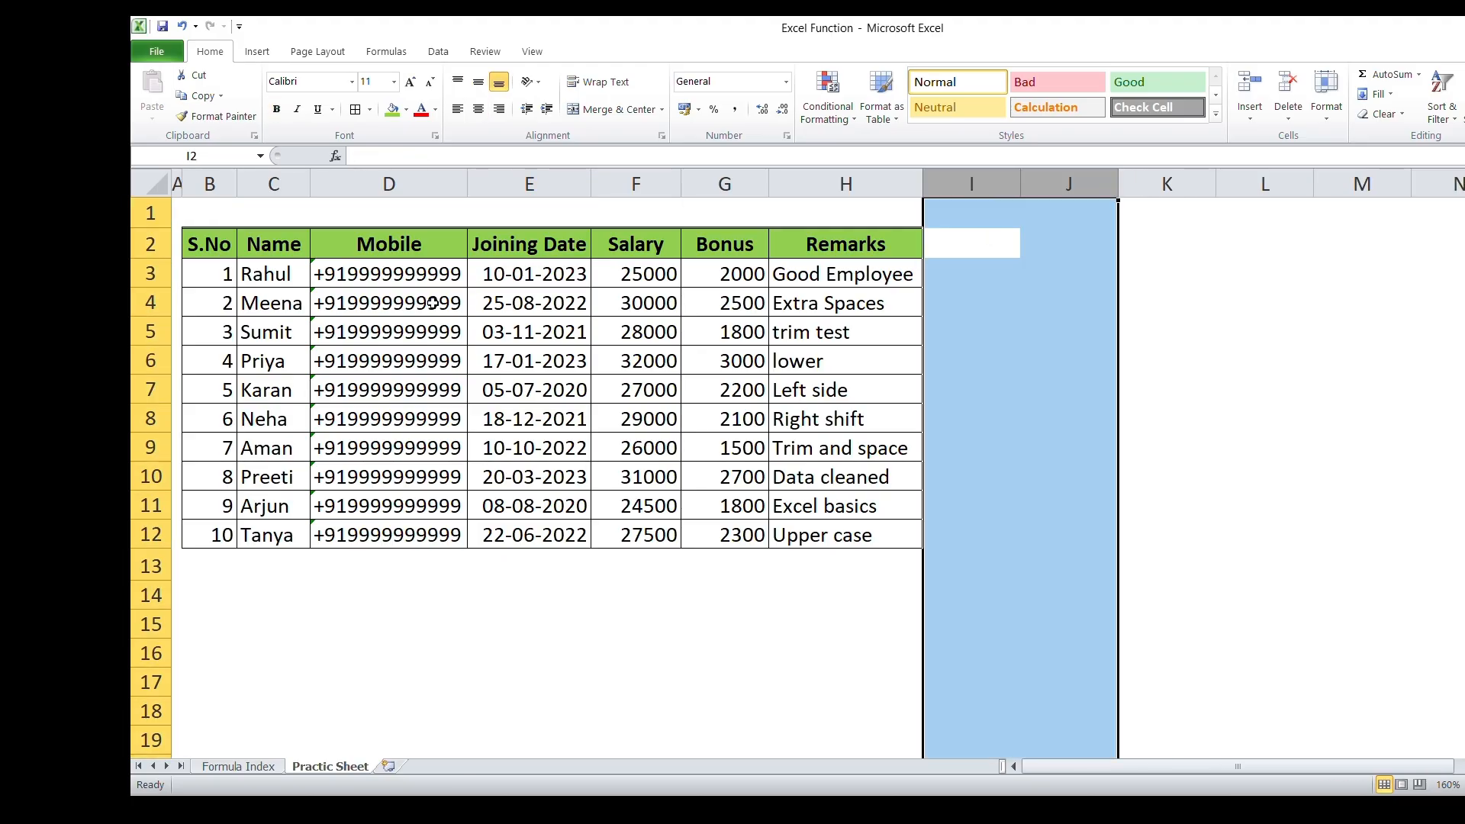
# - Check the TEXT functions listed on the Formula Index sheet and return to the Practic Sheet
pyautogui.click(222, 241)
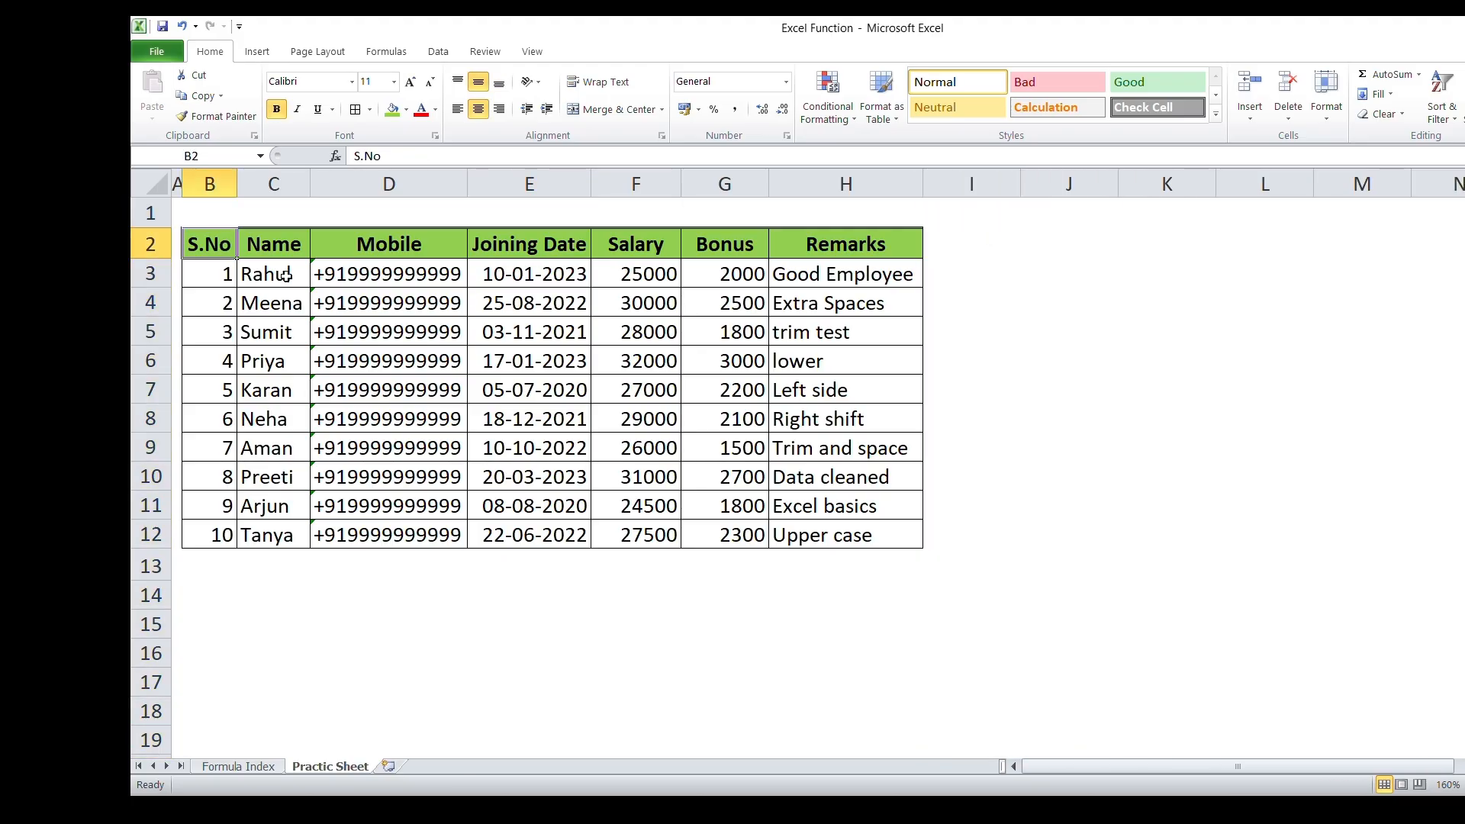
pyautogui.click(236, 767)
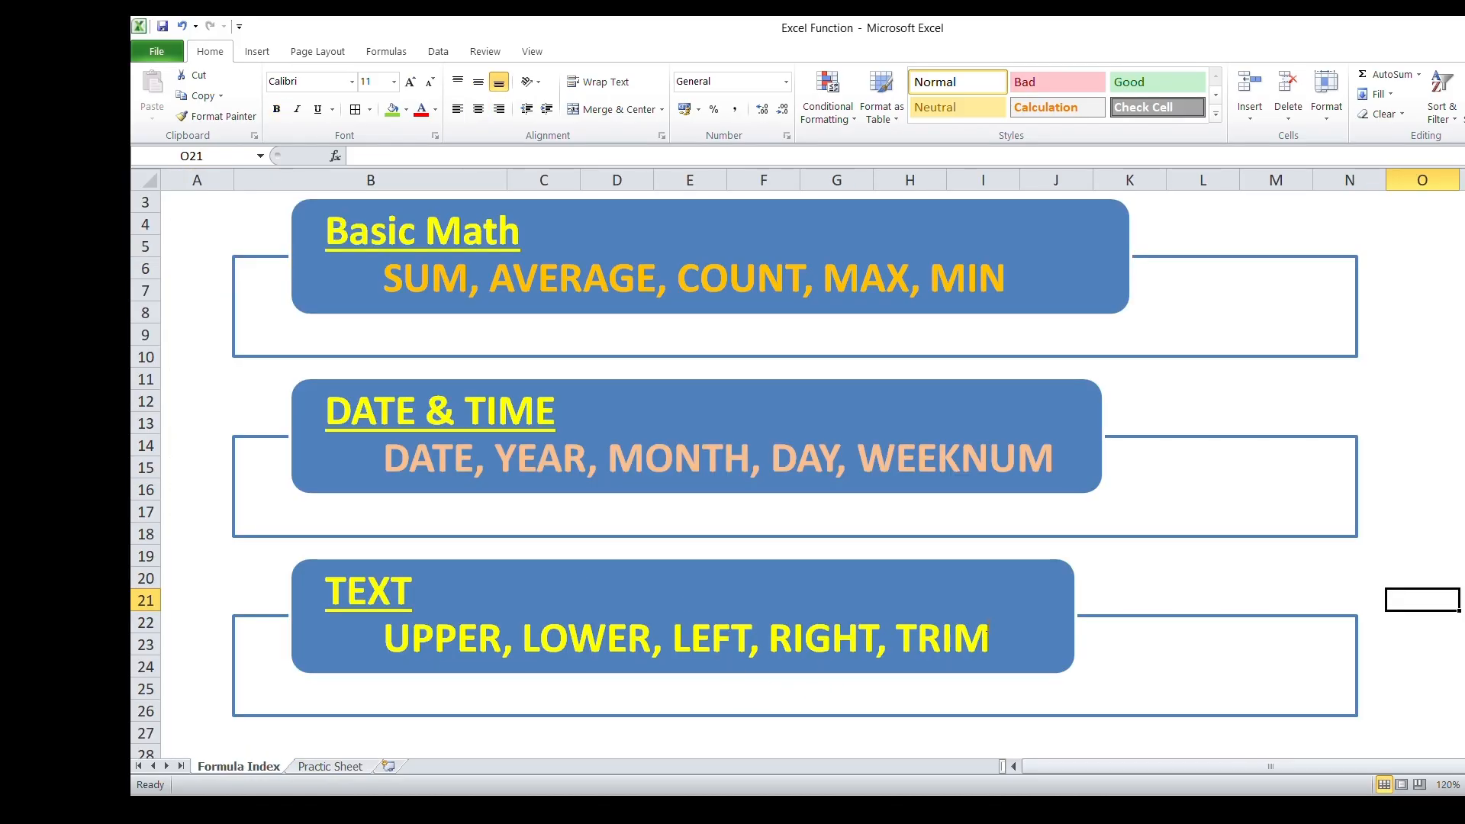
pyautogui.click(351, 766)
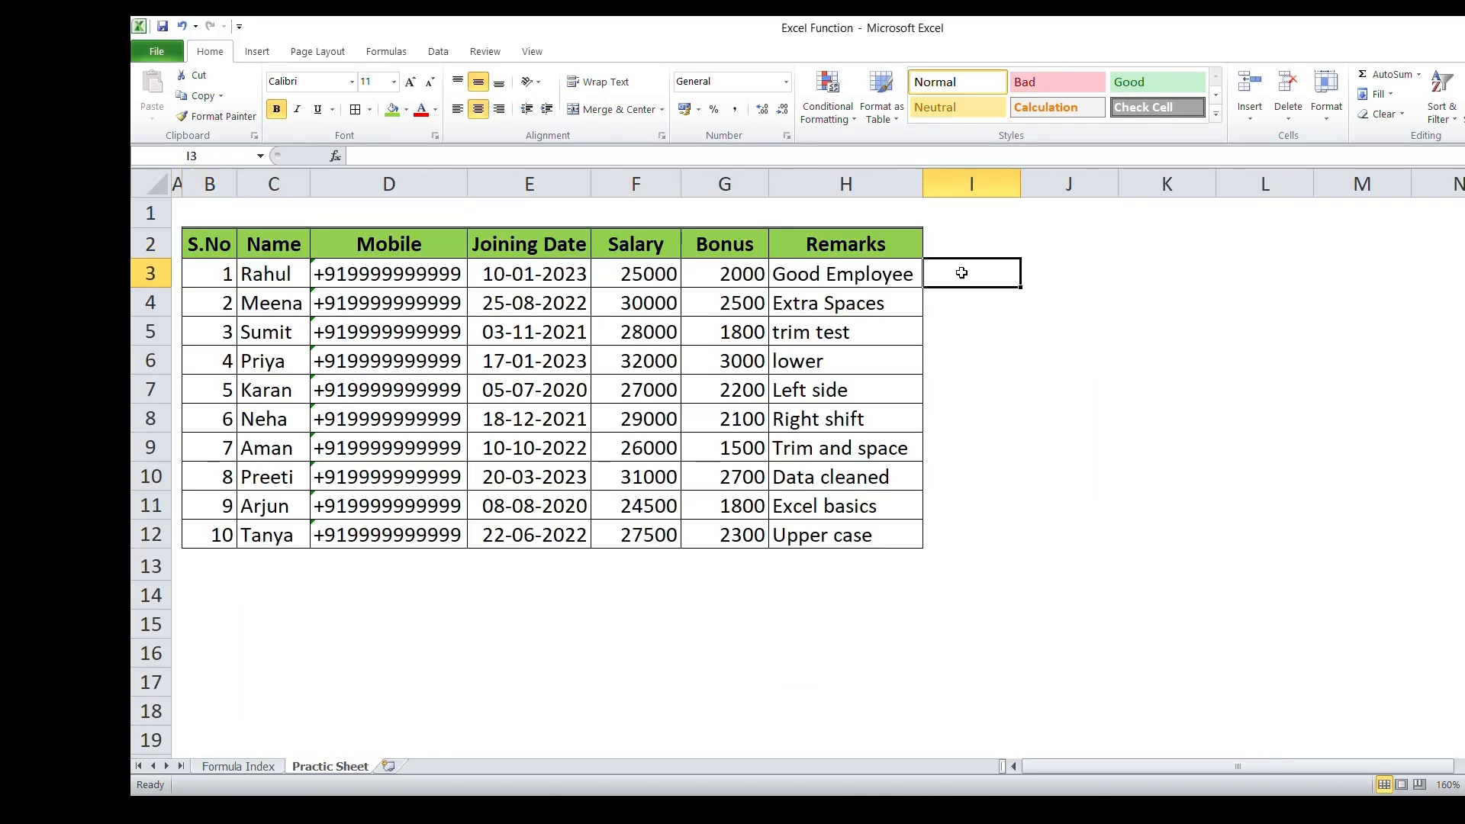
# - Enter =TRIM(H3) in I3 to remove extra spaces from the first remark
pyautogui.click(961, 273)
pyautogui.write('=')
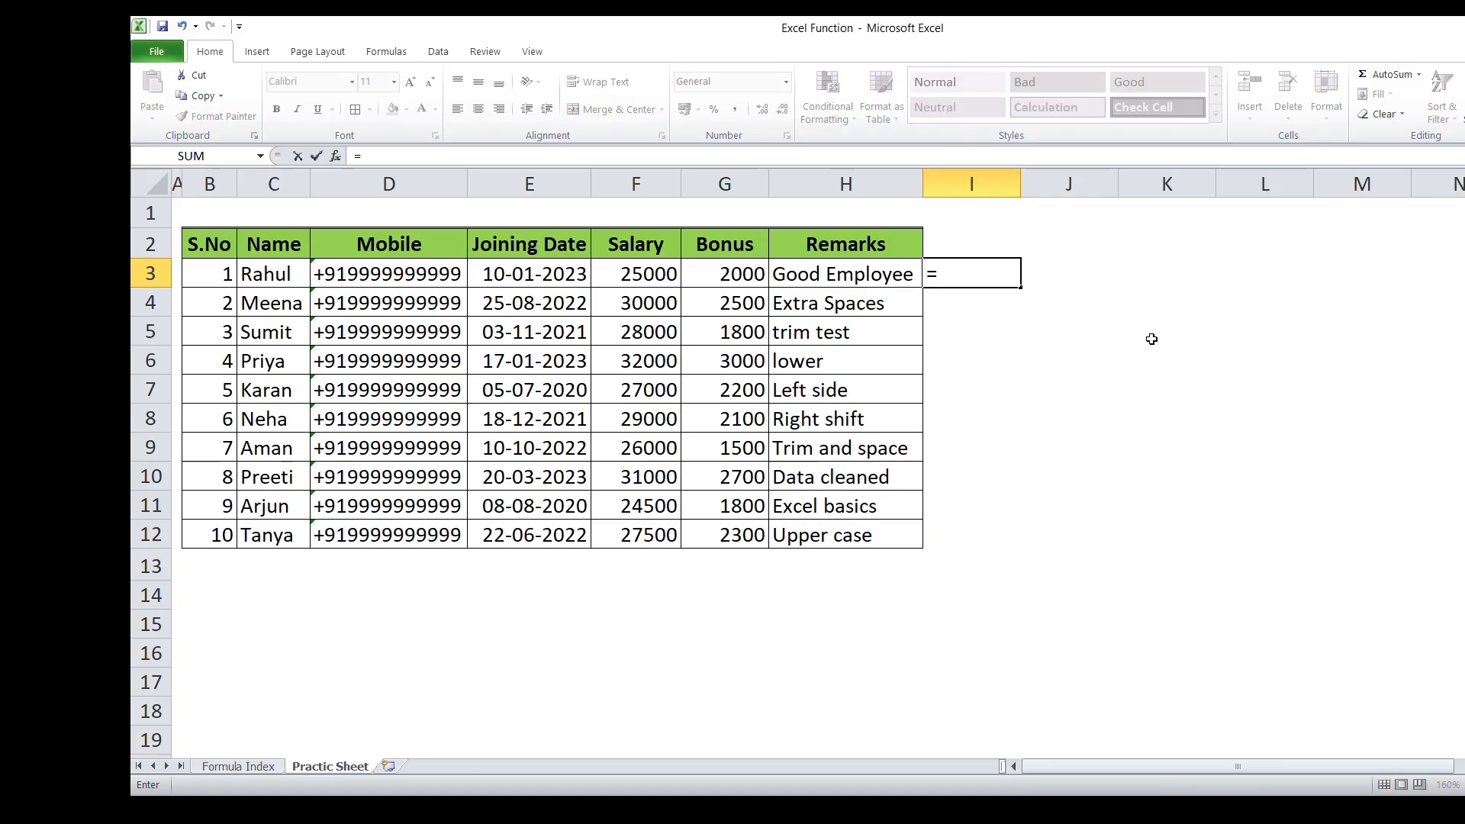
pyautogui.write('tri')
pyautogui.press('Tab')
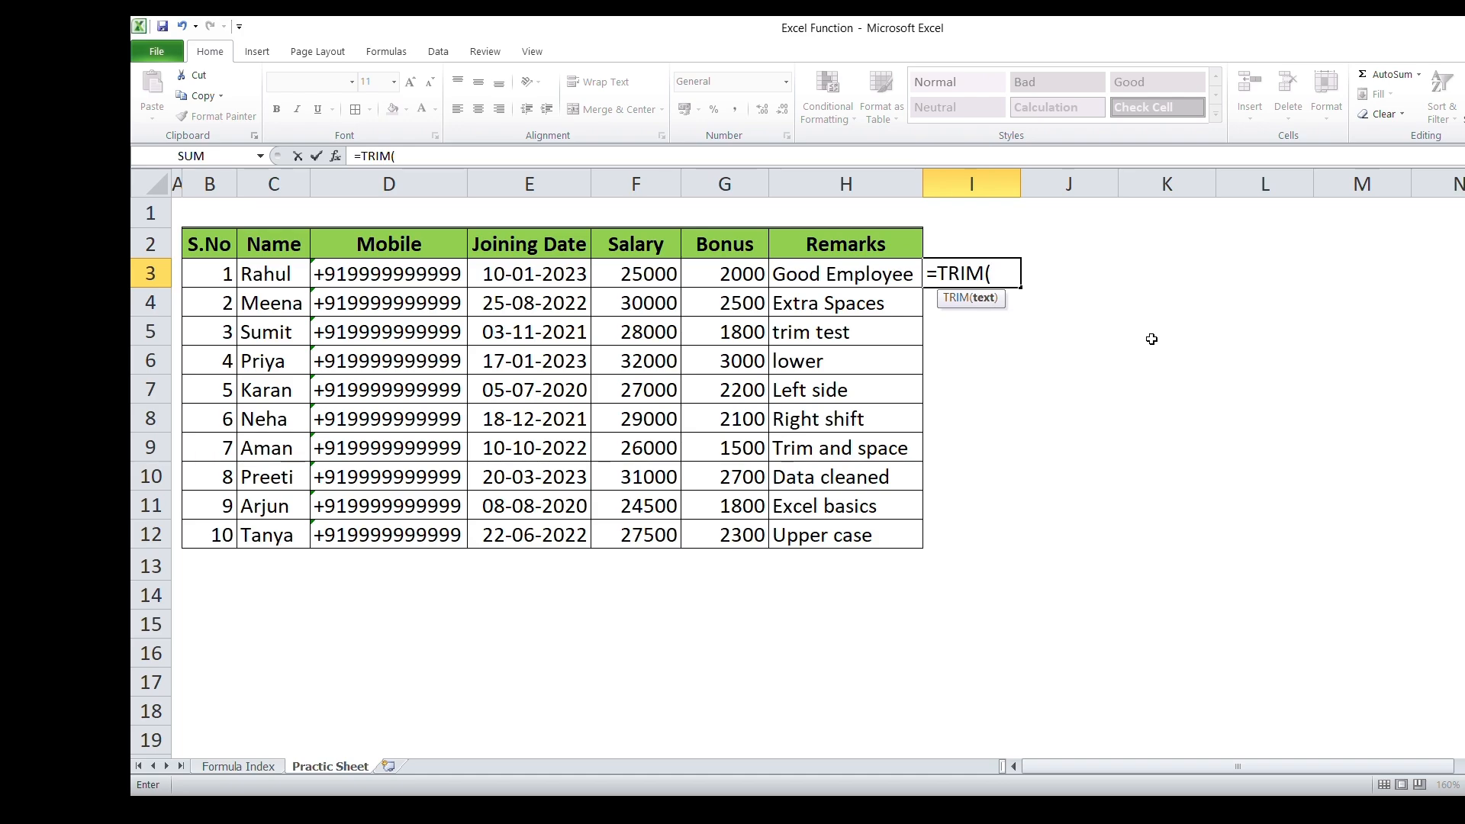
pyautogui.press('Left')
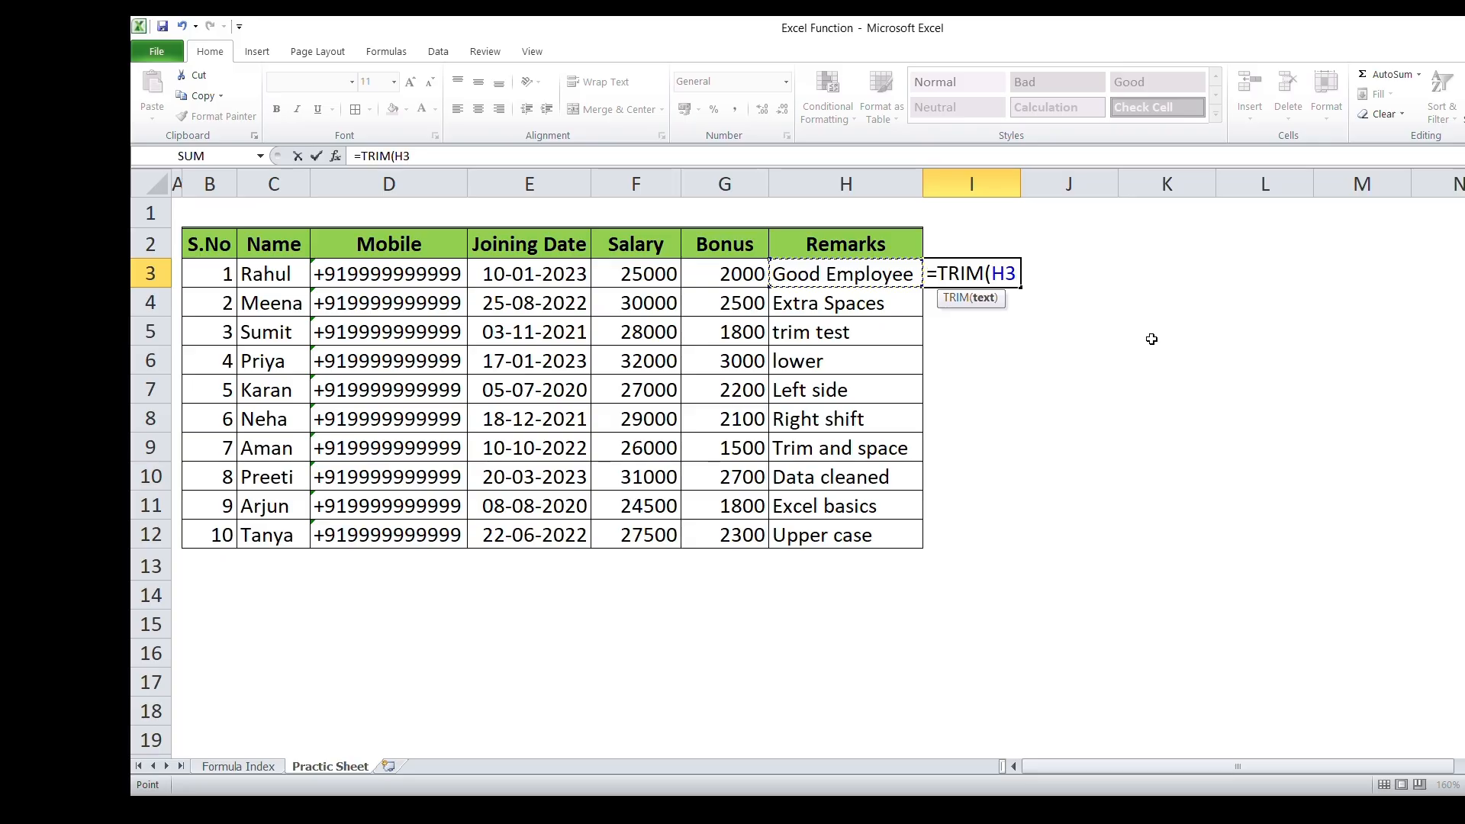
pyautogui.press('Return')
# - Fill the TRIM formula down from I3 to I12
pyautogui.press('Up')
pyautogui.press('Left')
pyautogui.hotkey('ctrl', 'Down')
pyautogui.press('Right')
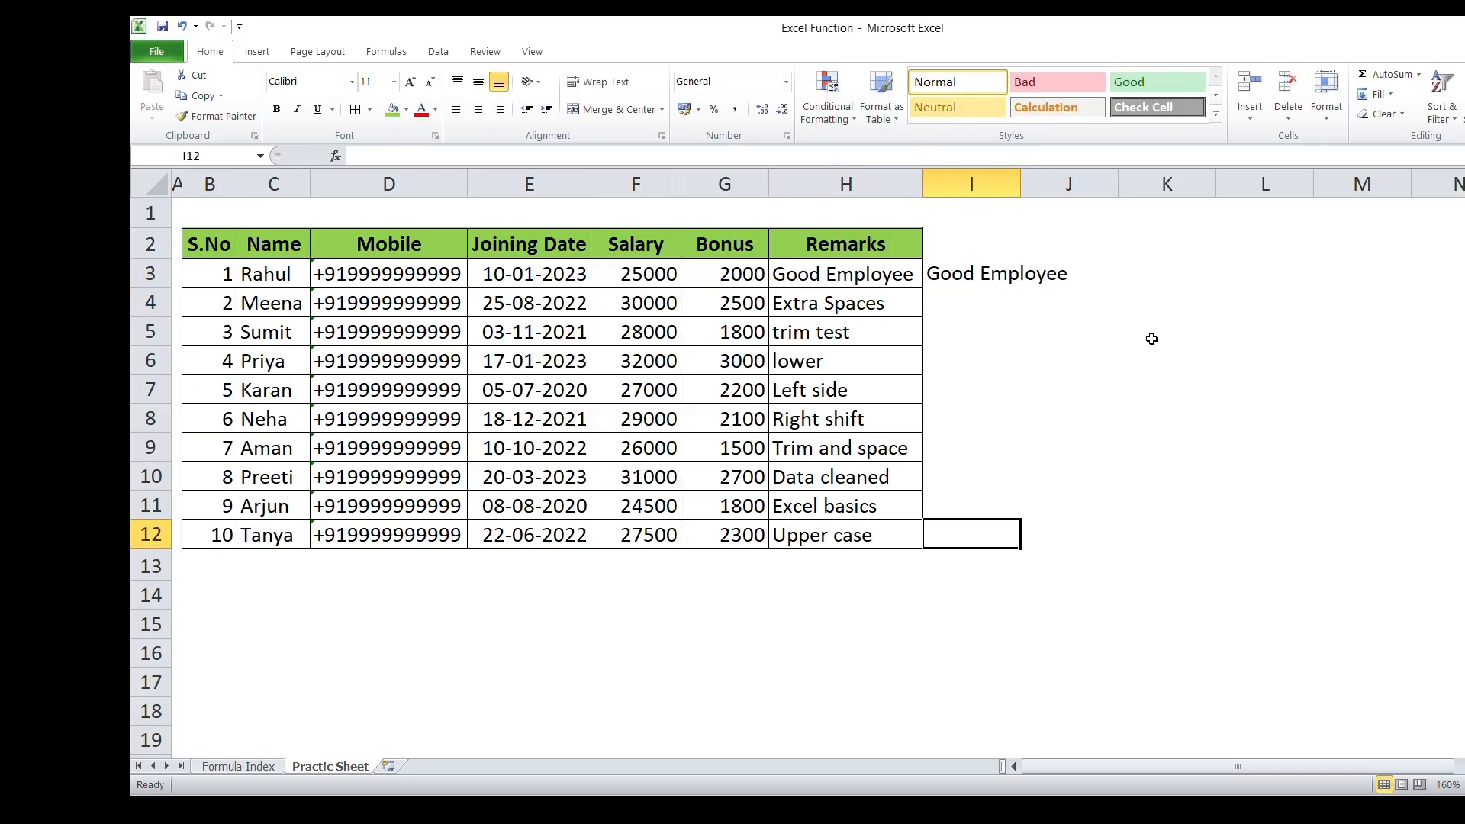
pyautogui.hotkey('ctrl', 'shift', 'Up')
pyautogui.hotkey('ctrl', 'd')
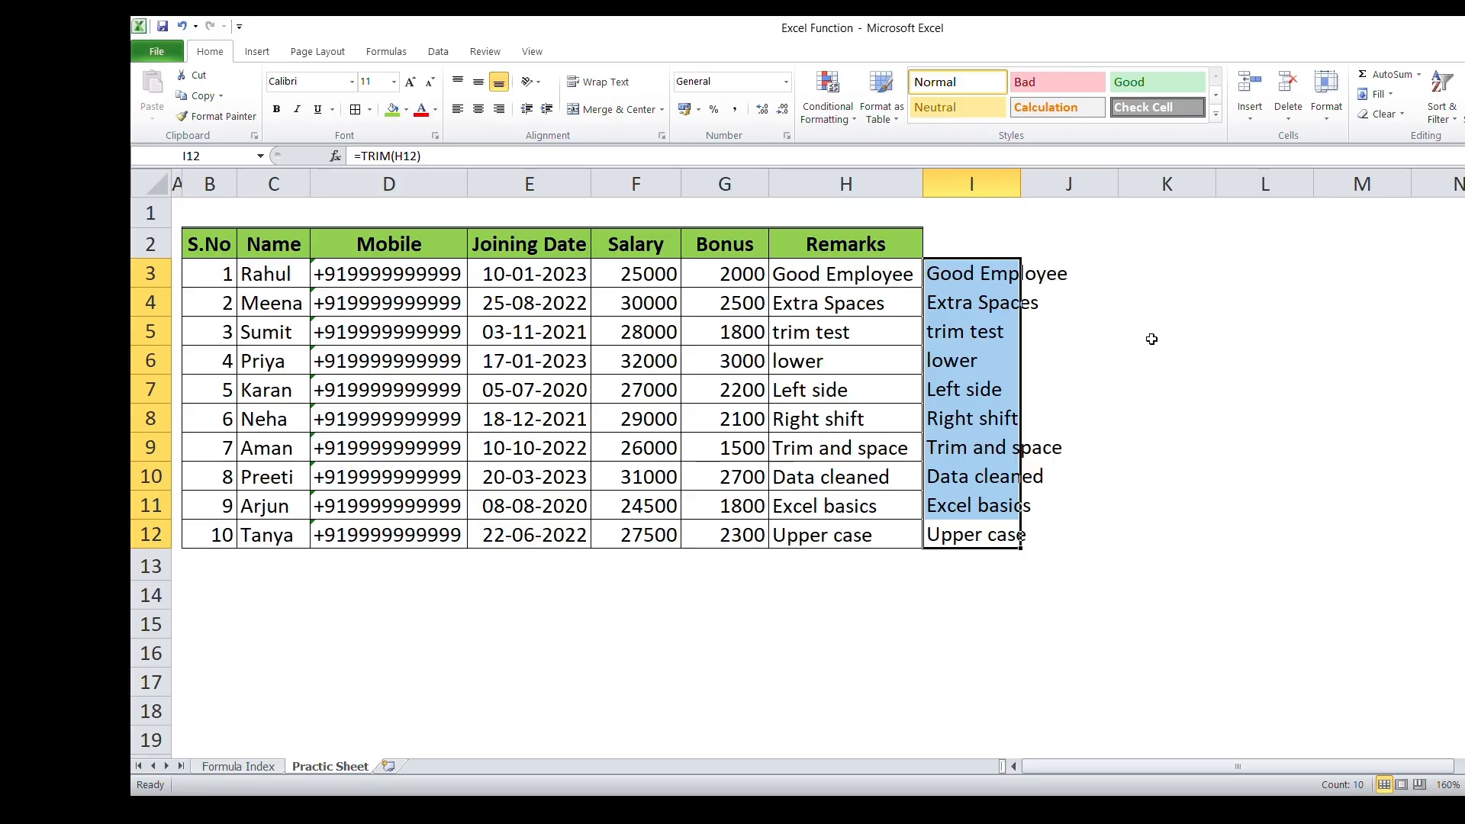
# - Compare the remark in H3 with its trimmed version in I3, checking the end of H3's text for extra spaces
pyautogui.click(850, 275)
pyautogui.click(975, 270)
pyautogui.click(856, 272)
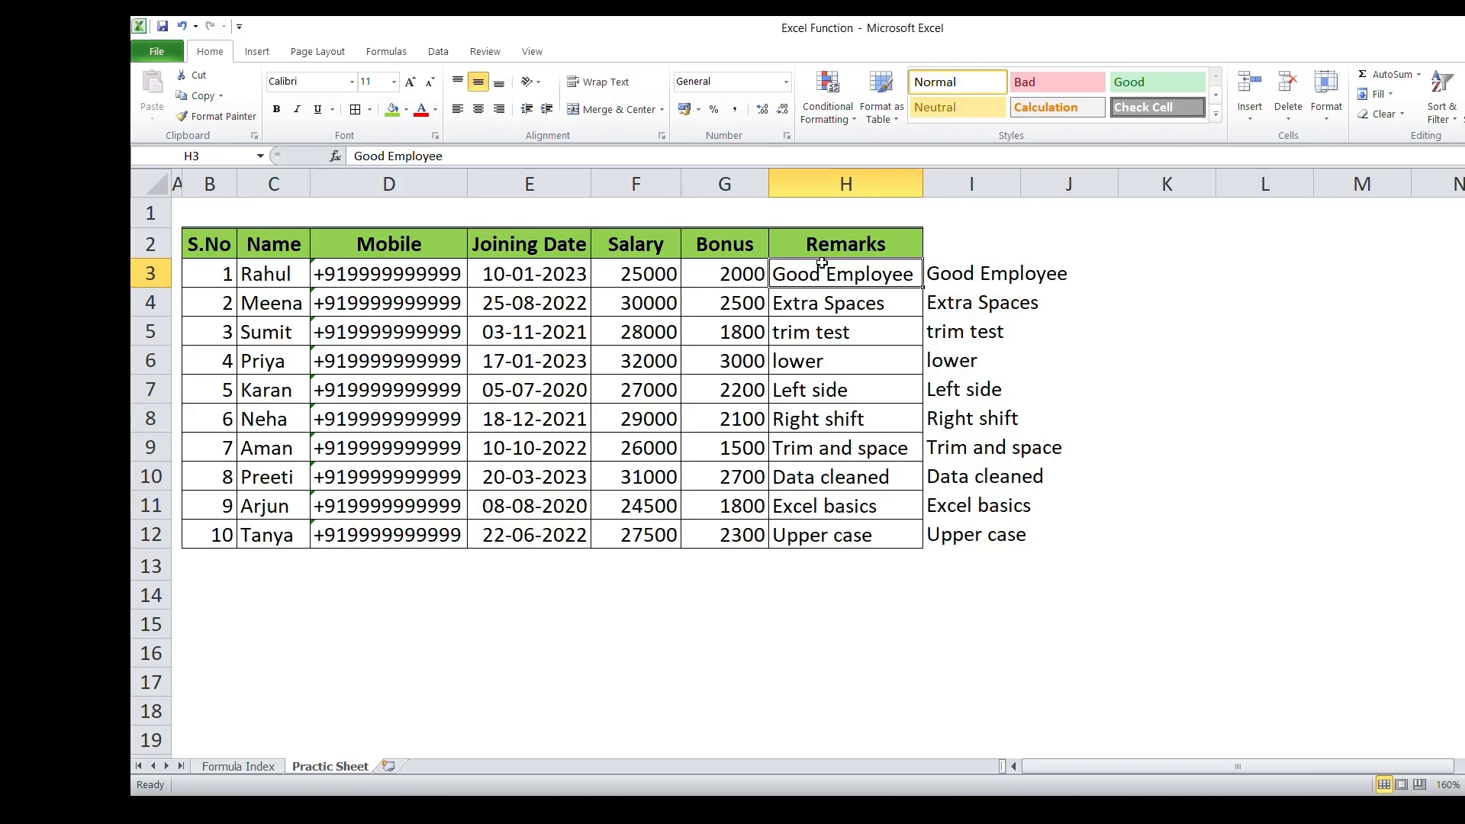
pyautogui.click(458, 158)
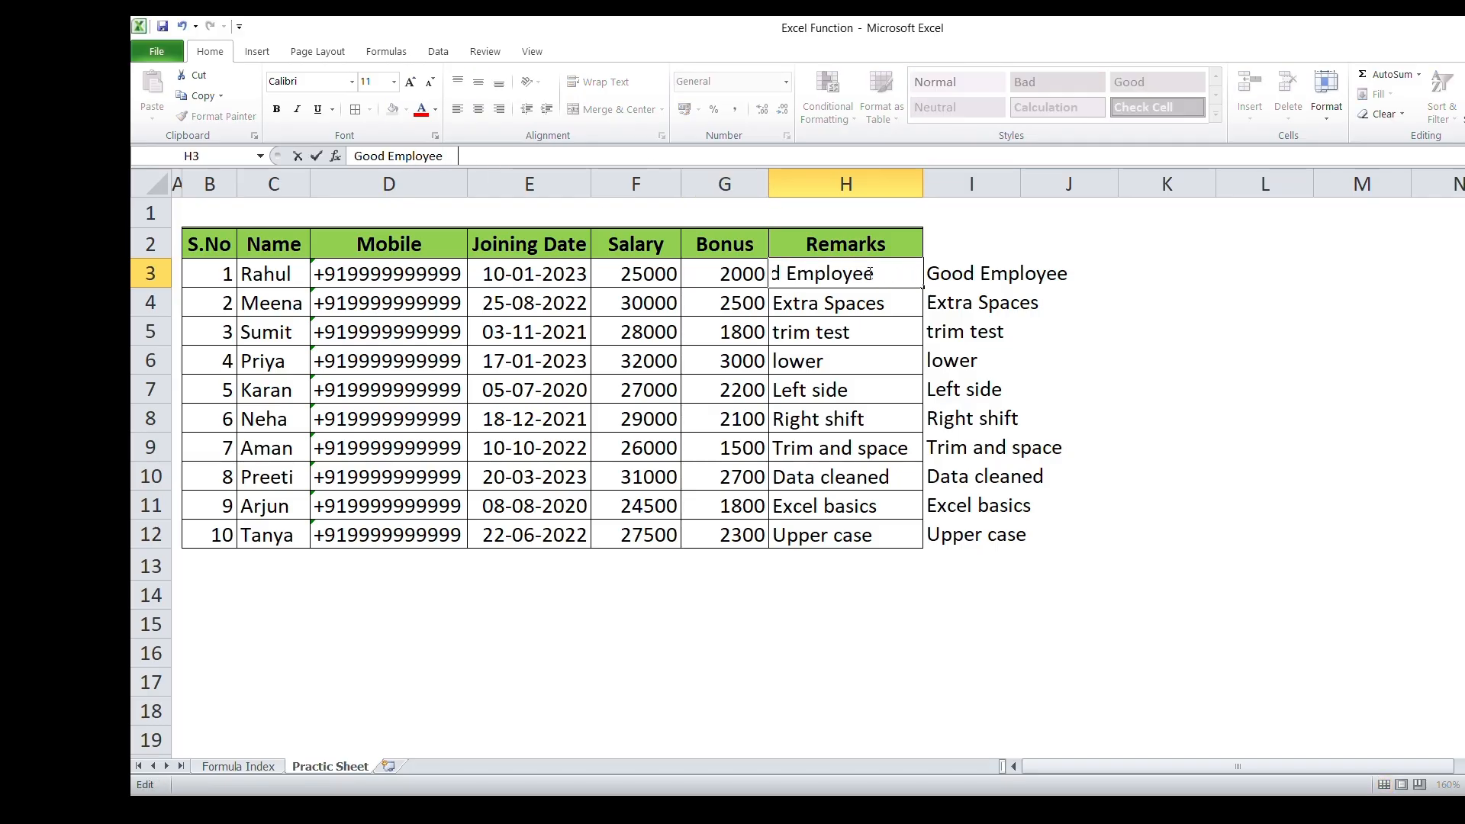
pyautogui.click(1060, 329)
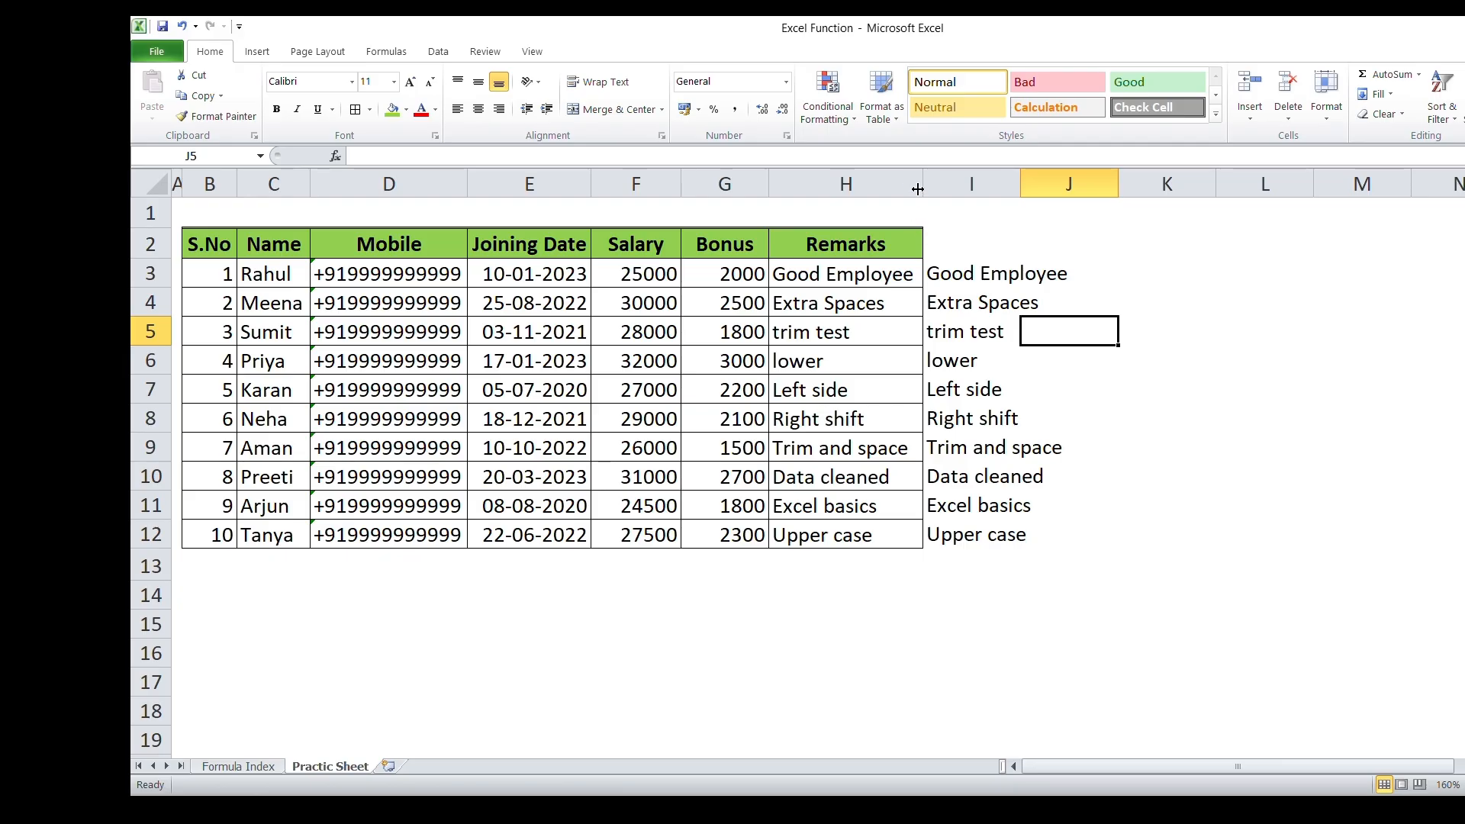
# - Widen the Remarks column H slightly and compare H3 with the TRIM result in I3
pyautogui.moveTo(922, 191); pyautogui.dragTo(948, 191)
pyautogui.click(882, 271)
pyautogui.click(1020, 279)
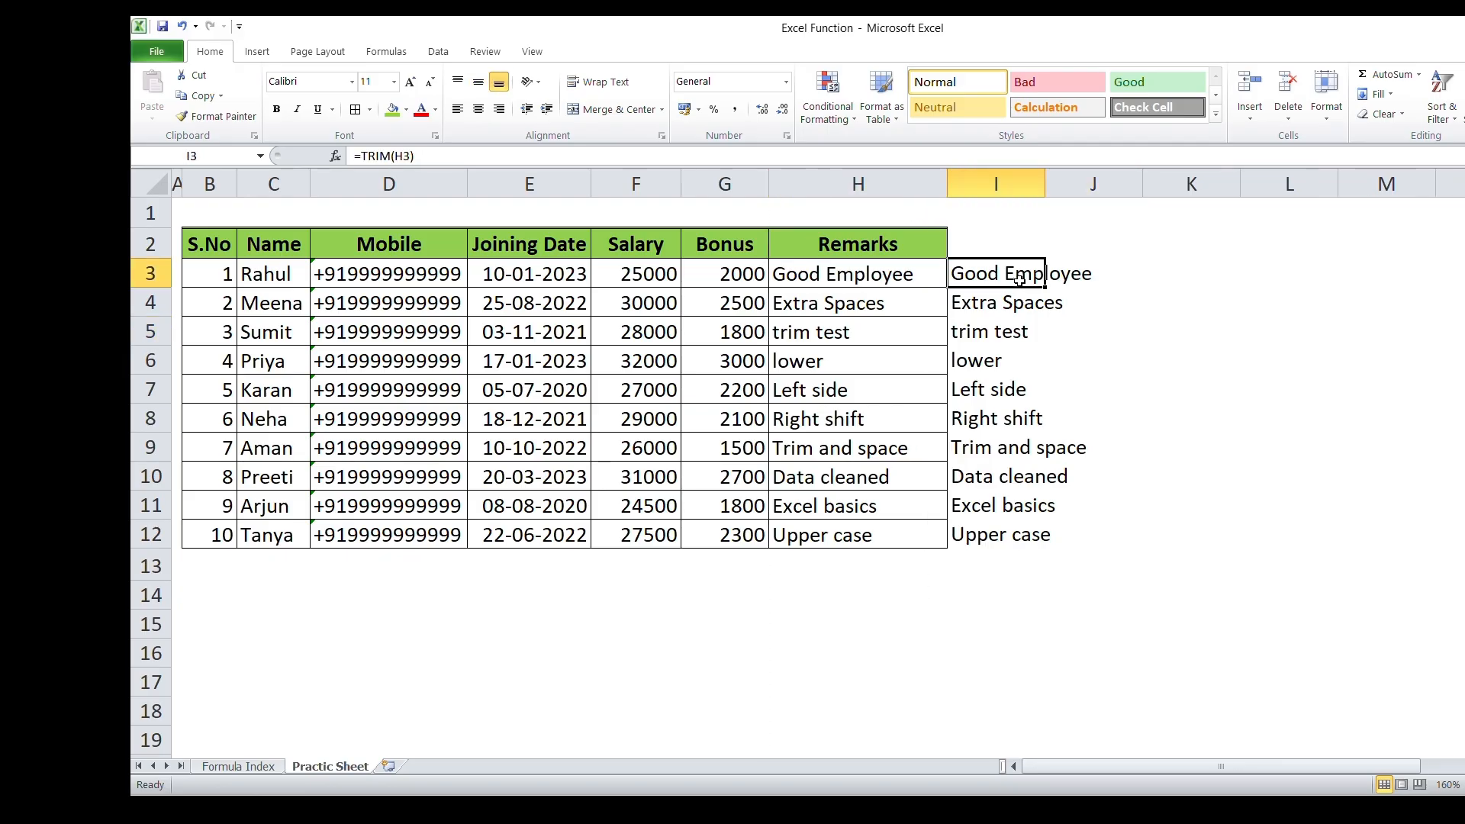
pyautogui.click(882, 281)
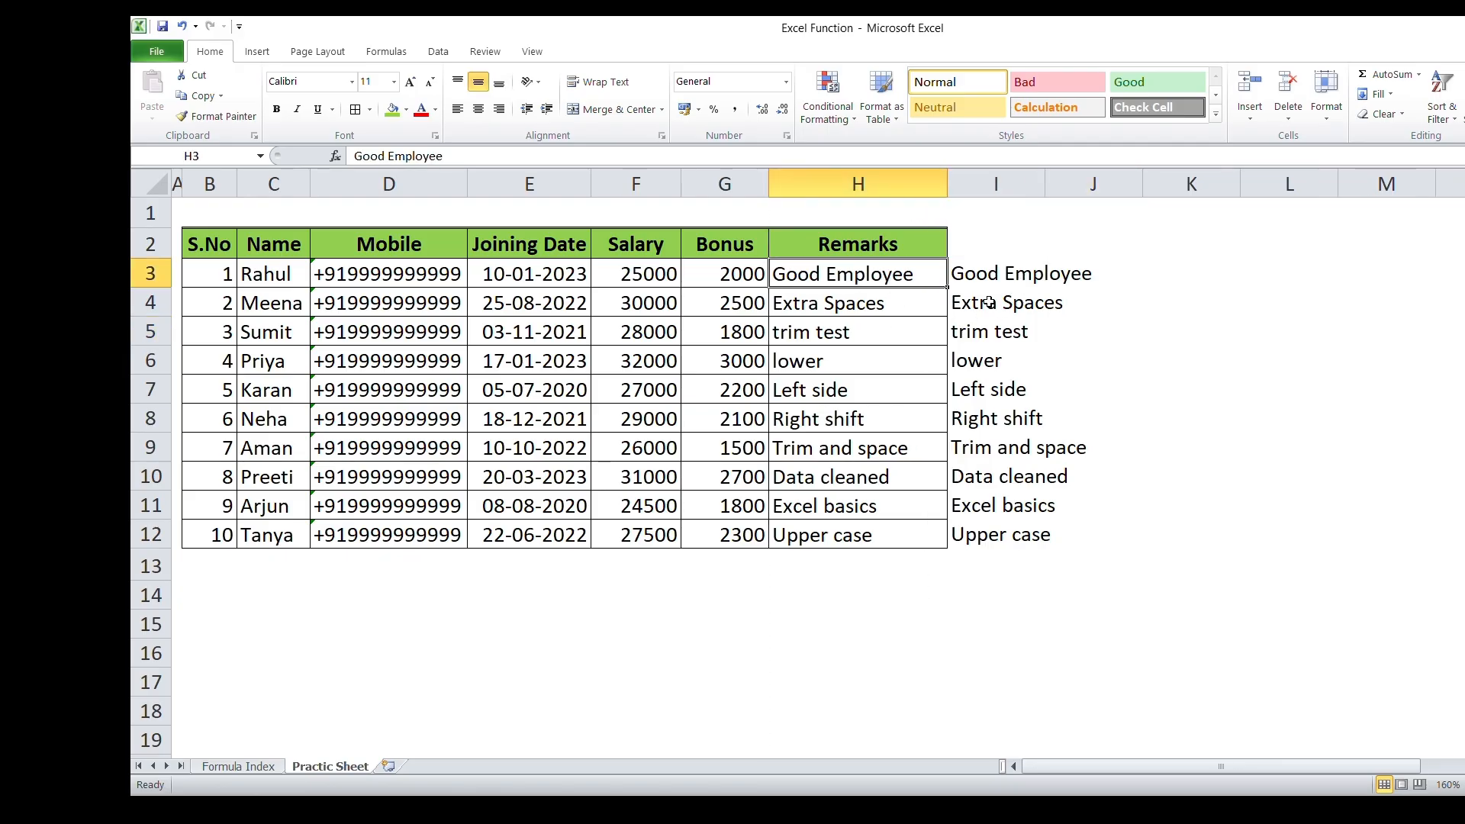
# - Copy the remark from H3 into I3 and examine the pasted text for extra spaces
pyautogui.hotkey('ctrl', 'c')
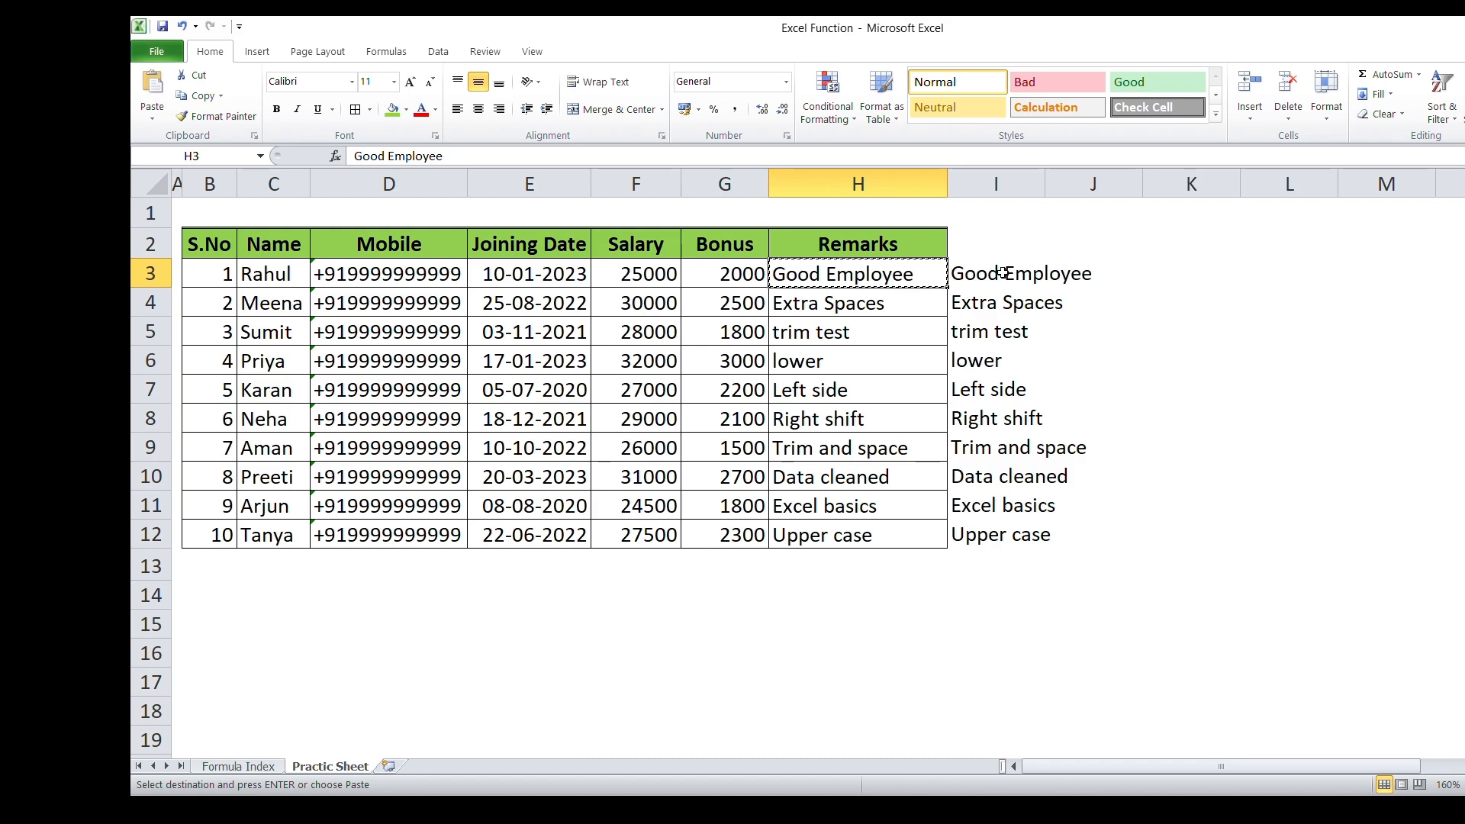
pyautogui.press('Right')
pyautogui.hotkey('ctrl', 'v')
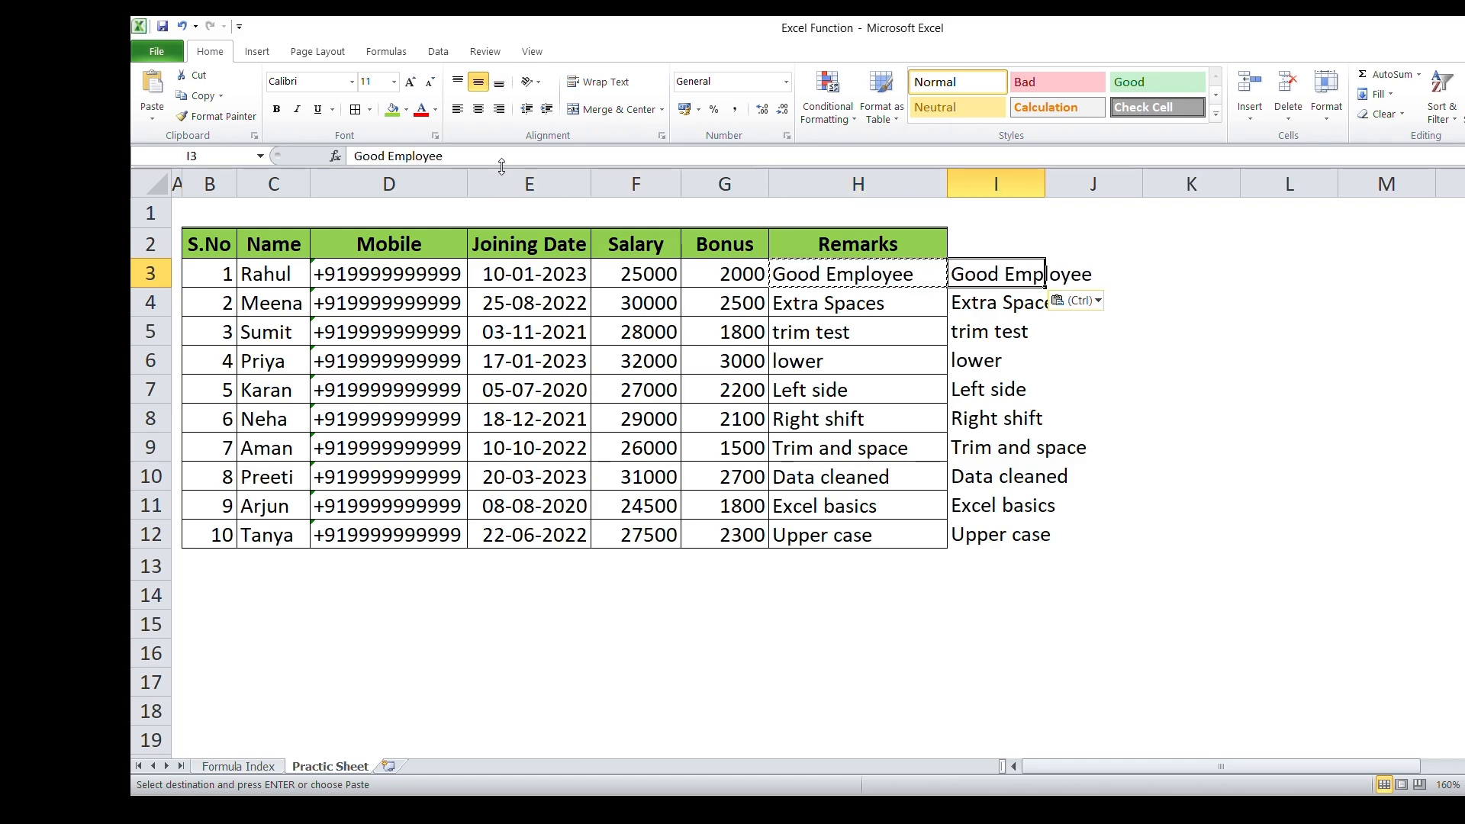
pyautogui.press('F2')
pyautogui.moveTo(460, 156); pyautogui.dragTo(340, 162)
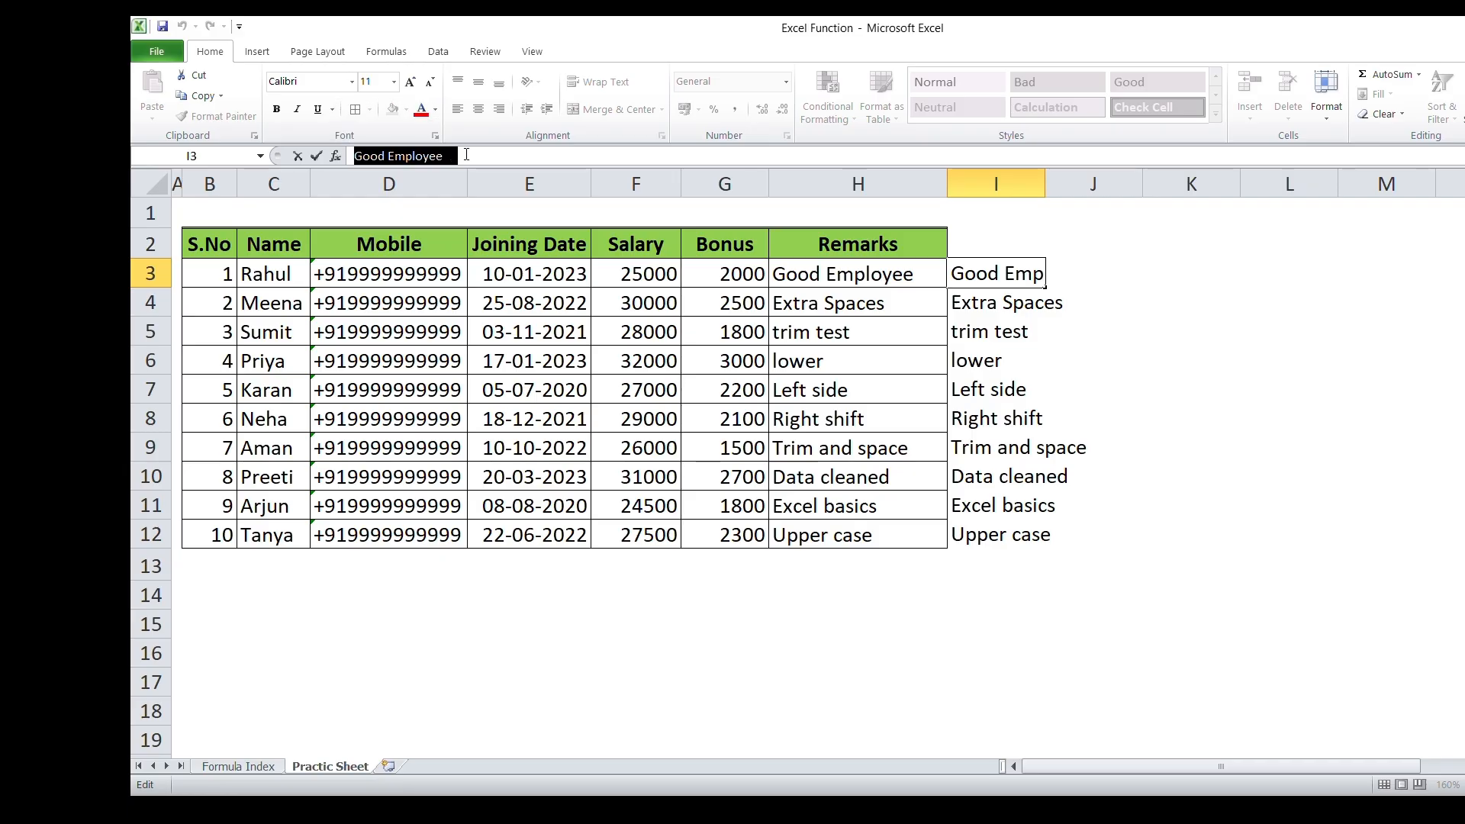
pyautogui.click(421, 156)
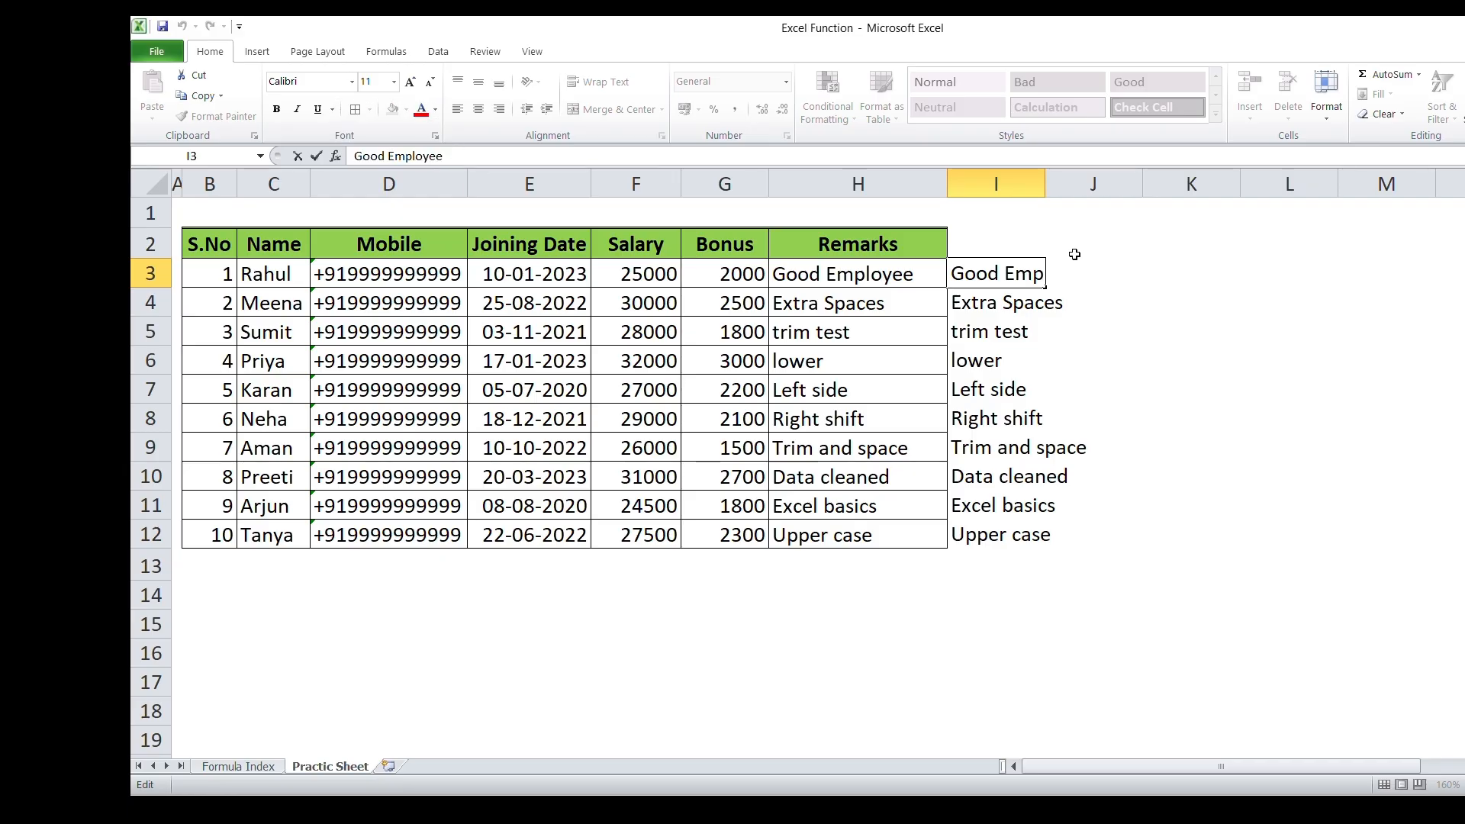
# - Clear column I and insert several extra spaces between "Good" and "Employee" in H3
pyautogui.click(994, 184)
pyautogui.press('Delete')
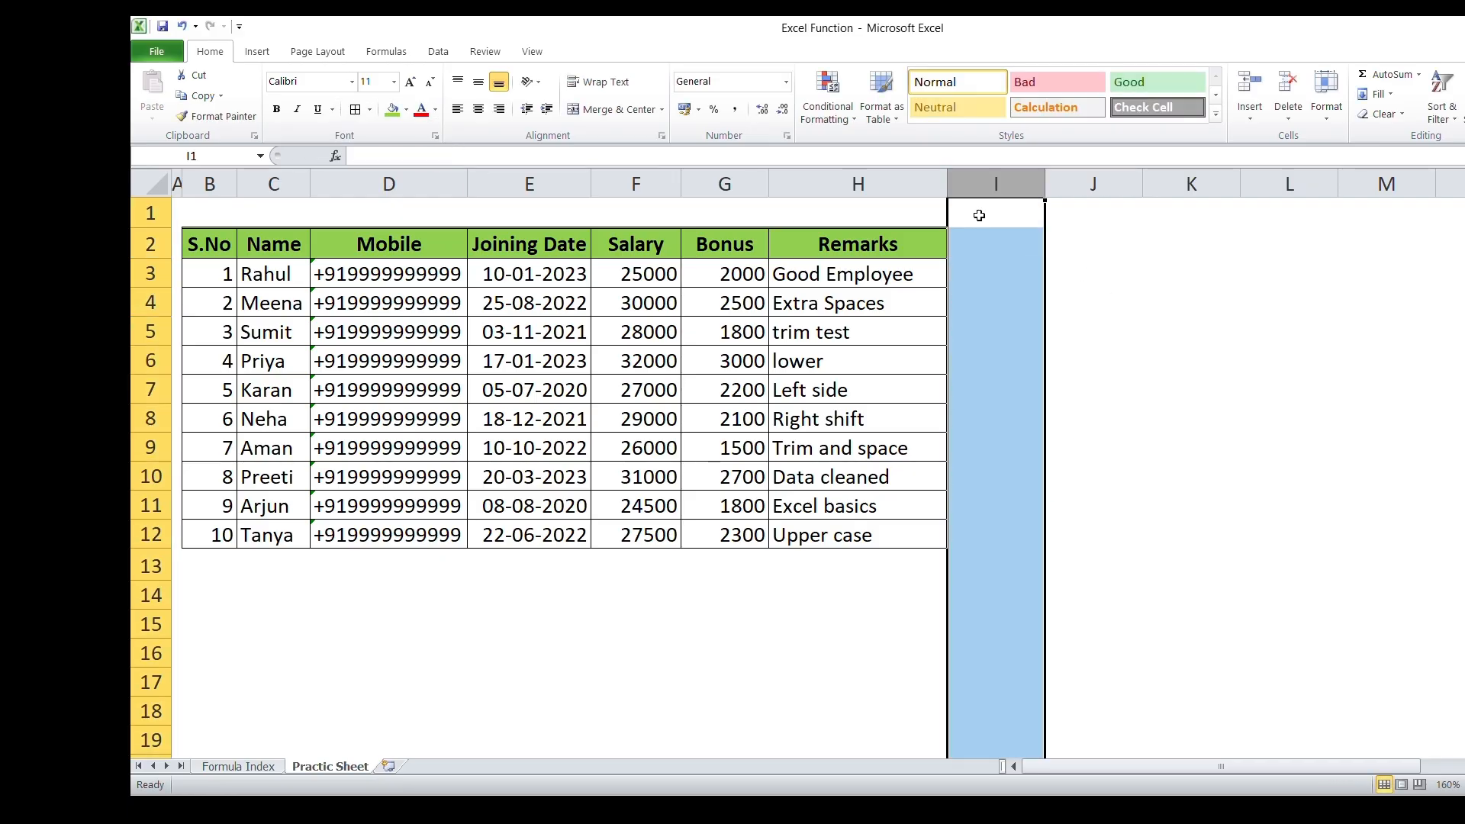
pyautogui.click(834, 273)
pyautogui.press('F2')
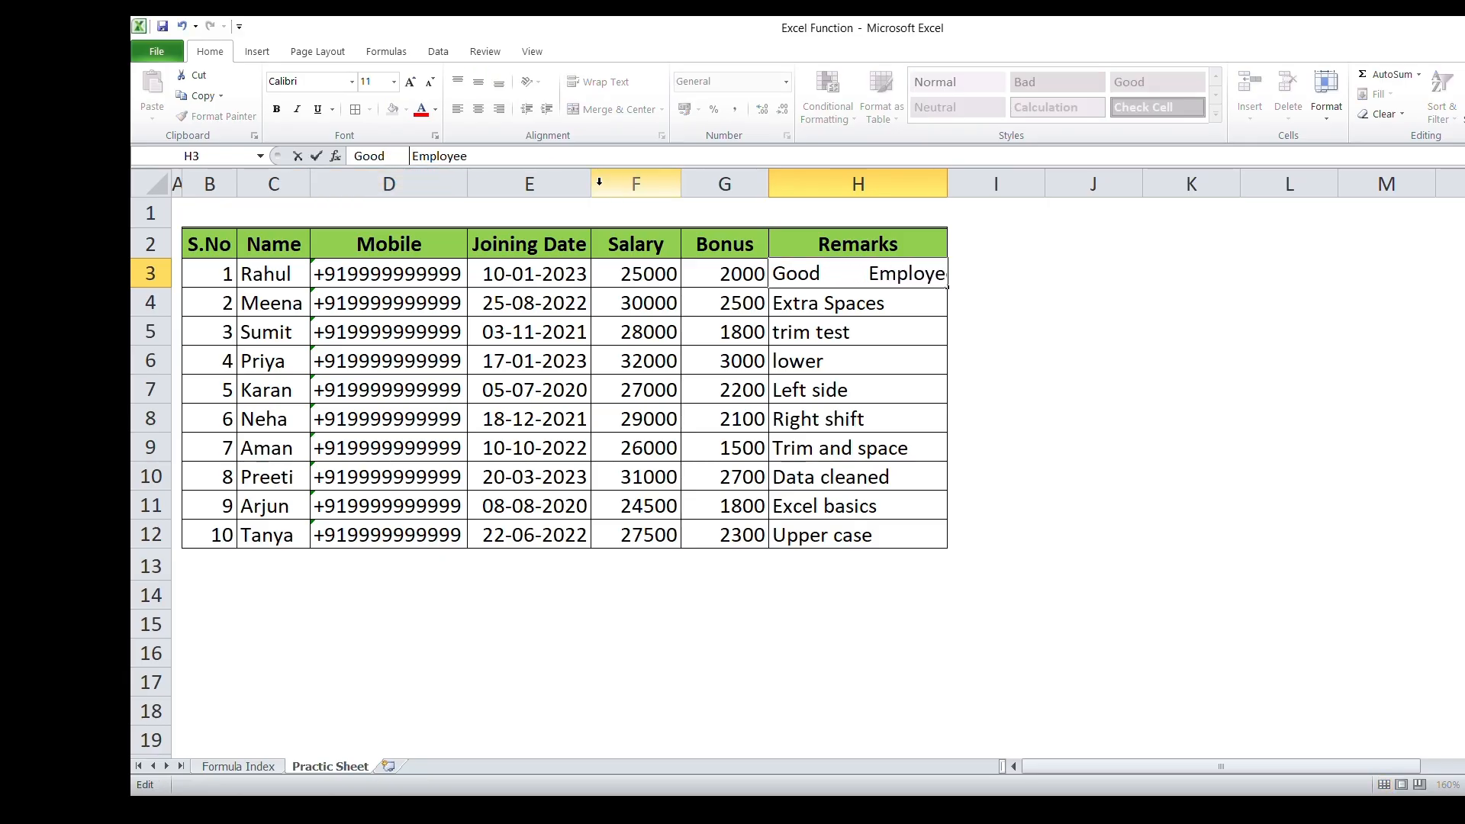
pyautogui.click(969, 307)
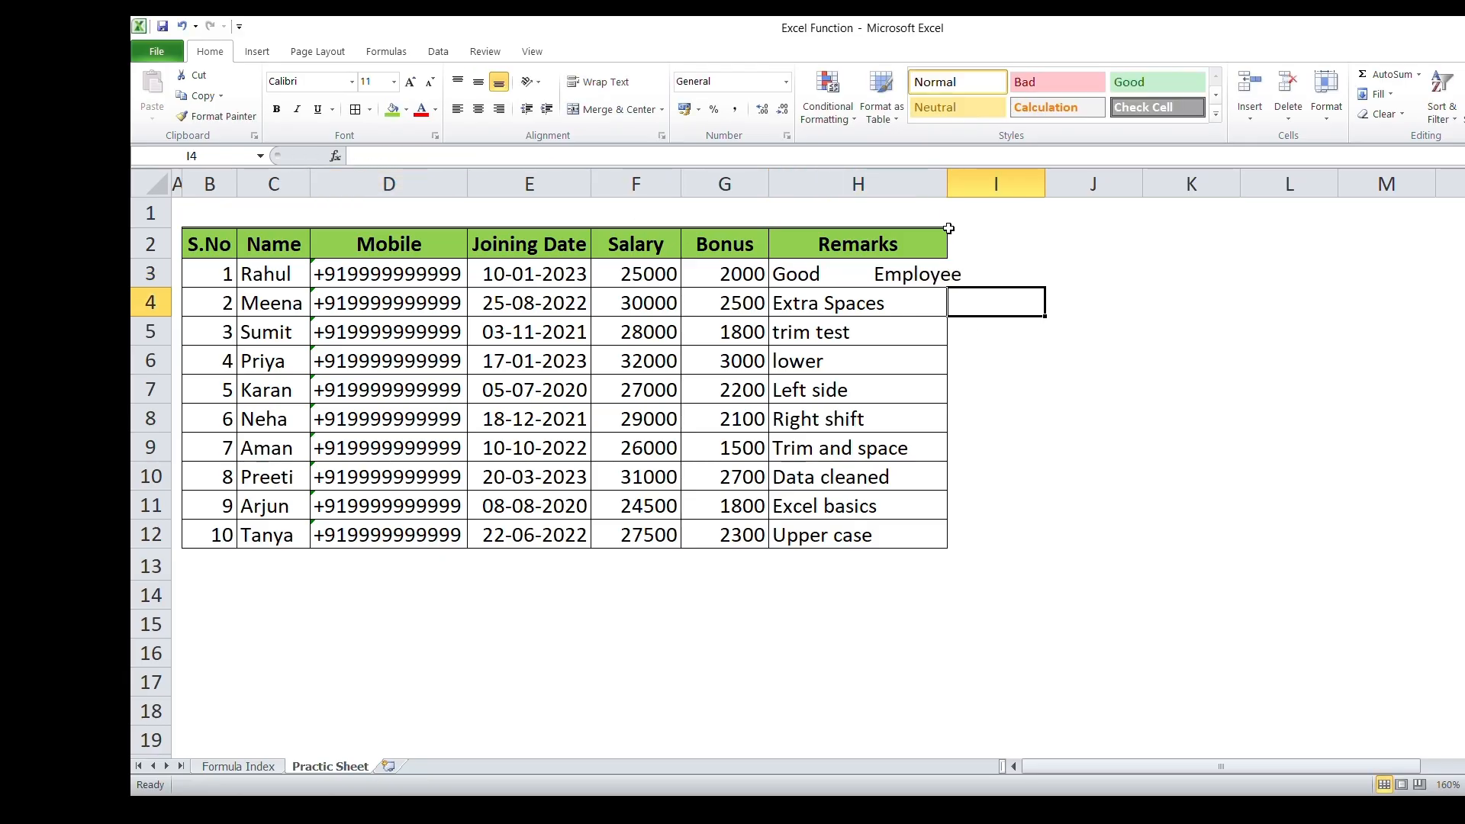
# - Widen the Remarks column H to fit the spaced text and enter =TRIM(H3) in I3
pyautogui.moveTo(950, 177); pyautogui.dragTo(994, 177)
pyautogui.click(1103, 412)
pyautogui.click(1045, 286)
pyautogui.write('=trim')
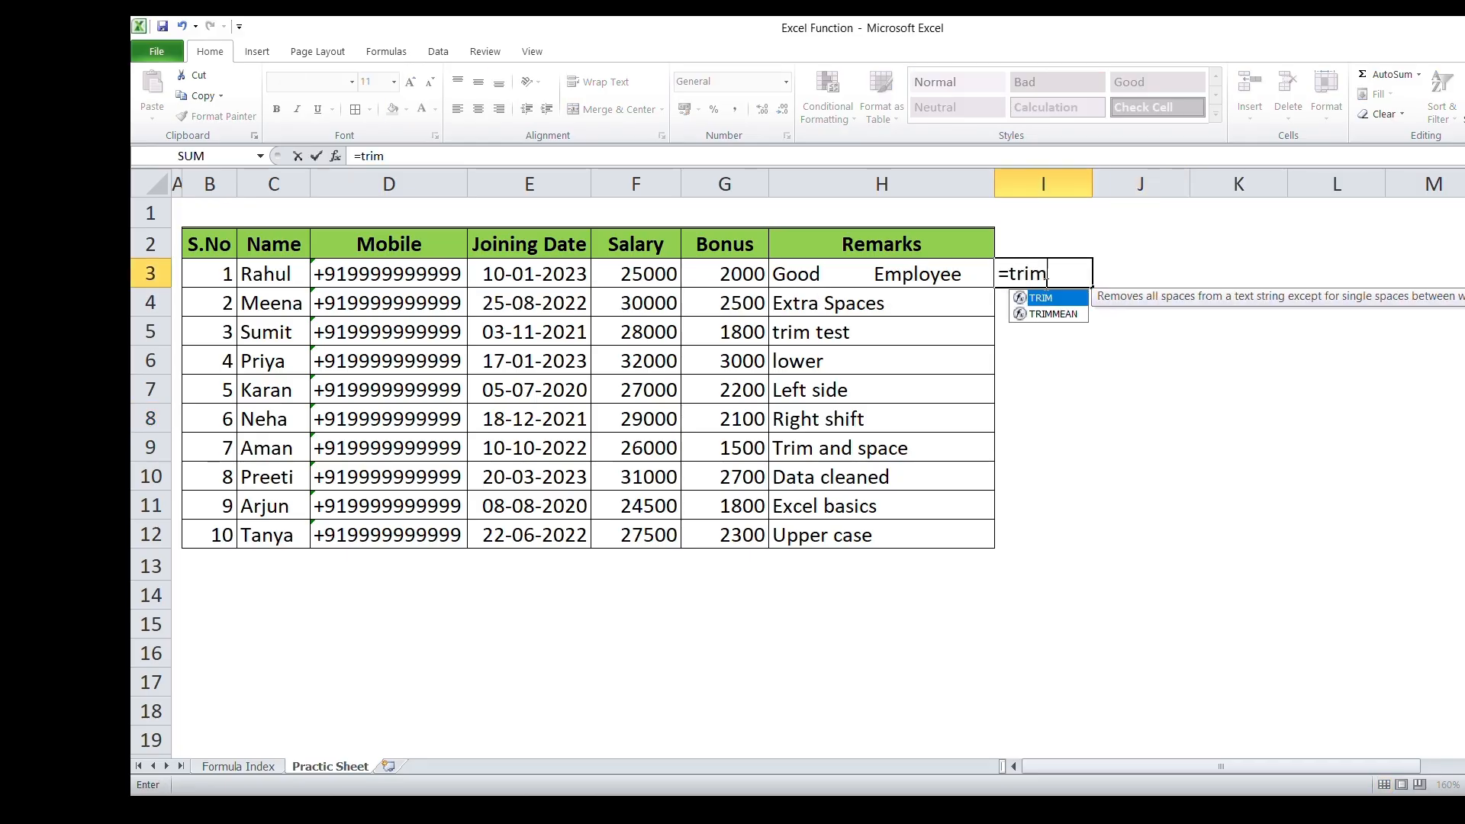
pyautogui.press('Tab')
pyautogui.press('Left')
pyautogui.press('Return')
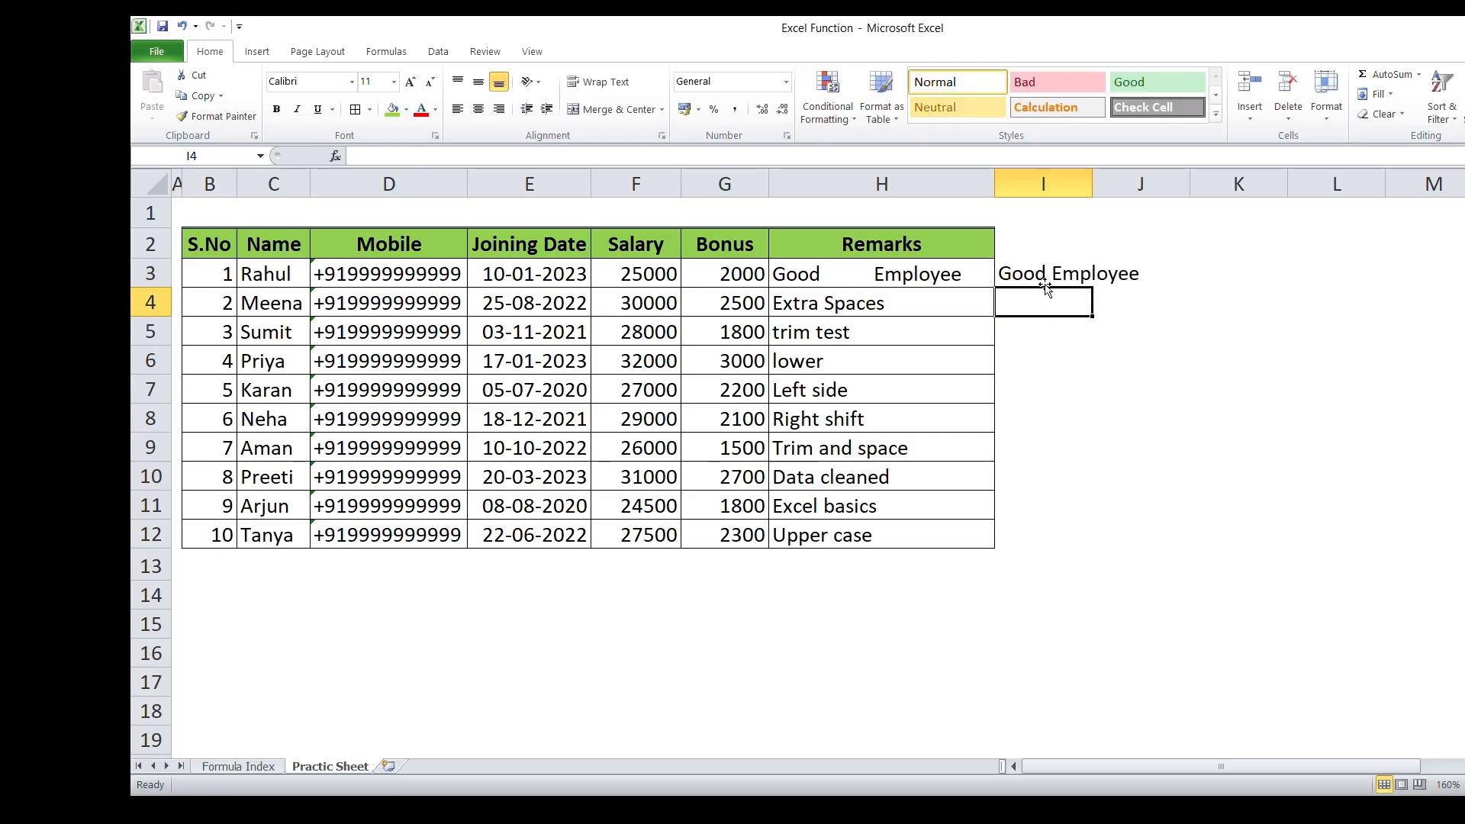
# - Compare the spaced remark in H3 with the TRIM result in I3 and check the other remarks for extra spaces
pyautogui.click(852, 269)
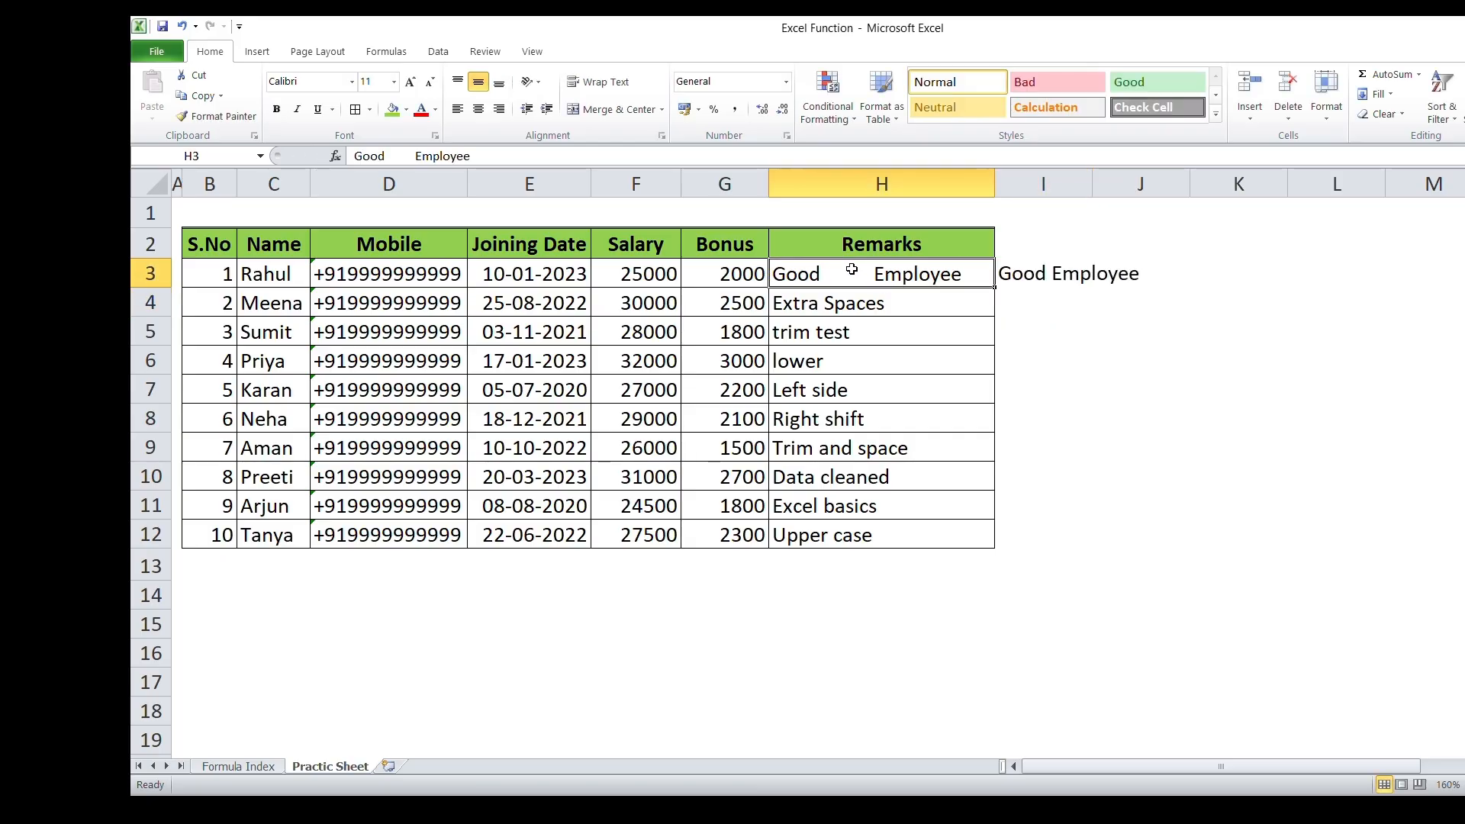
pyautogui.click(1051, 279)
pyautogui.moveTo(809, 280); pyautogui.dragTo(885, 534)
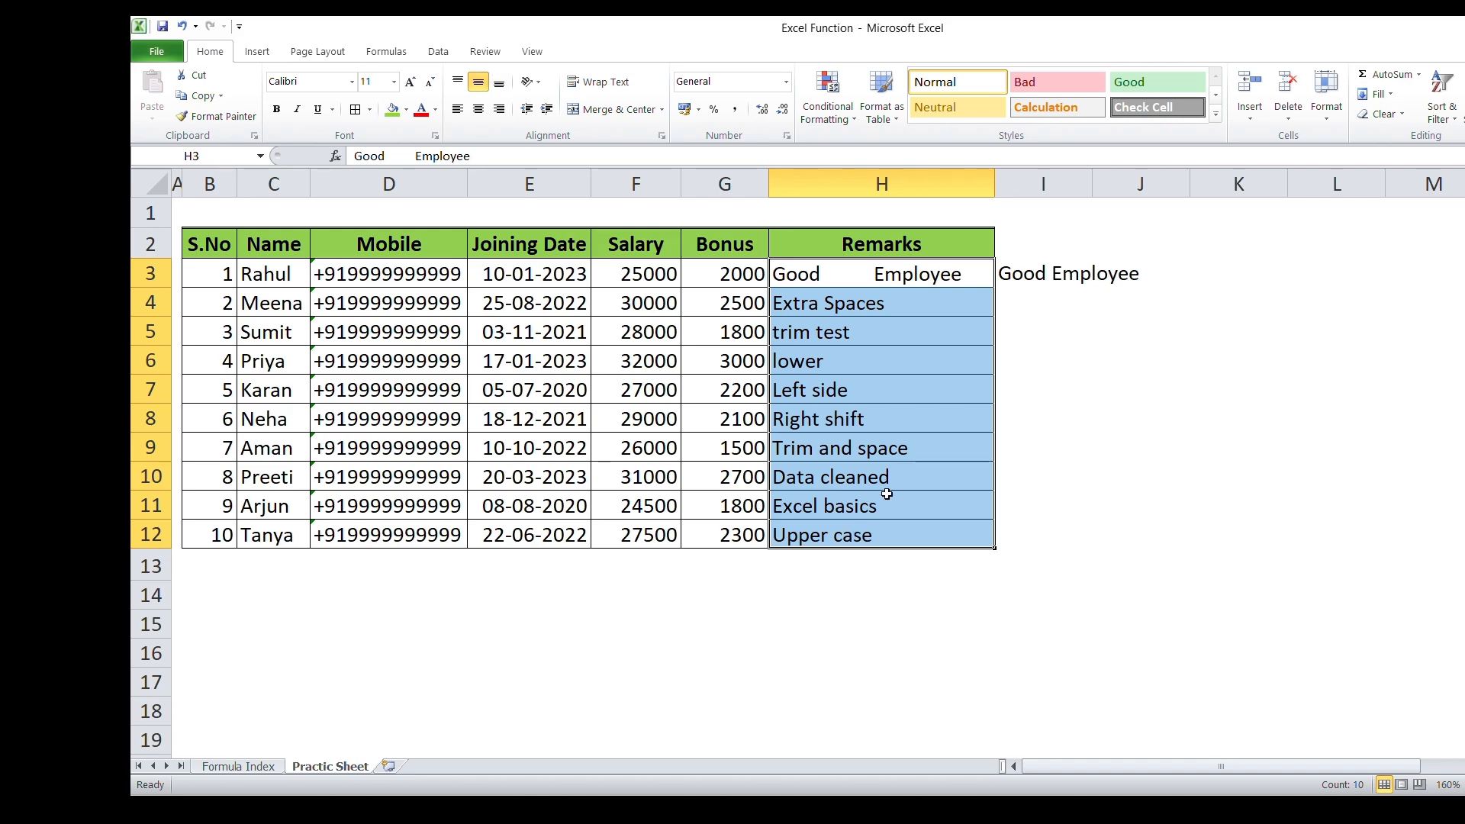
pyautogui.click(883, 338)
pyautogui.click(1009, 280)
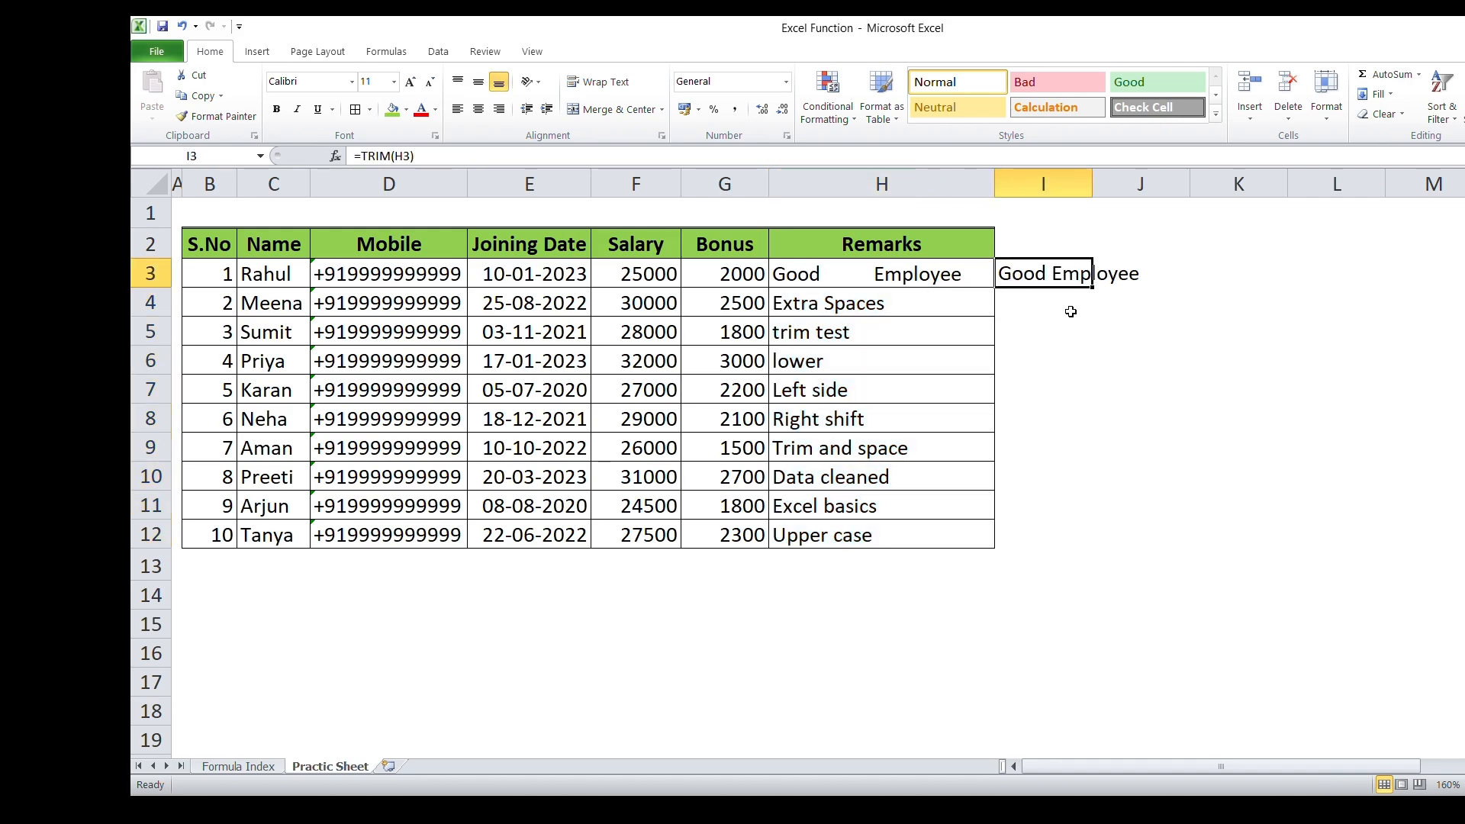
pyautogui.click(879, 273)
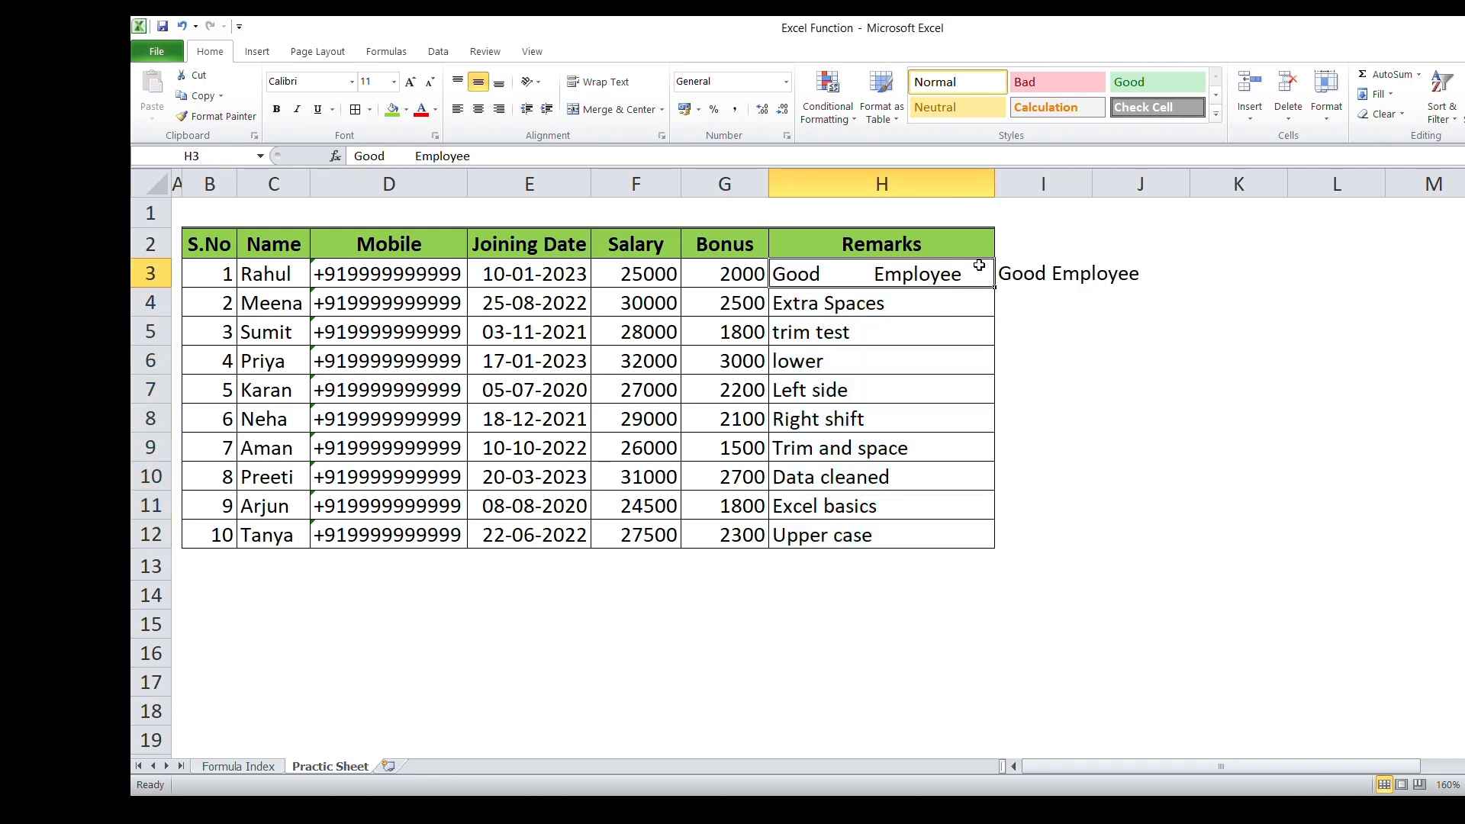
pyautogui.doubleClick(828, 315)
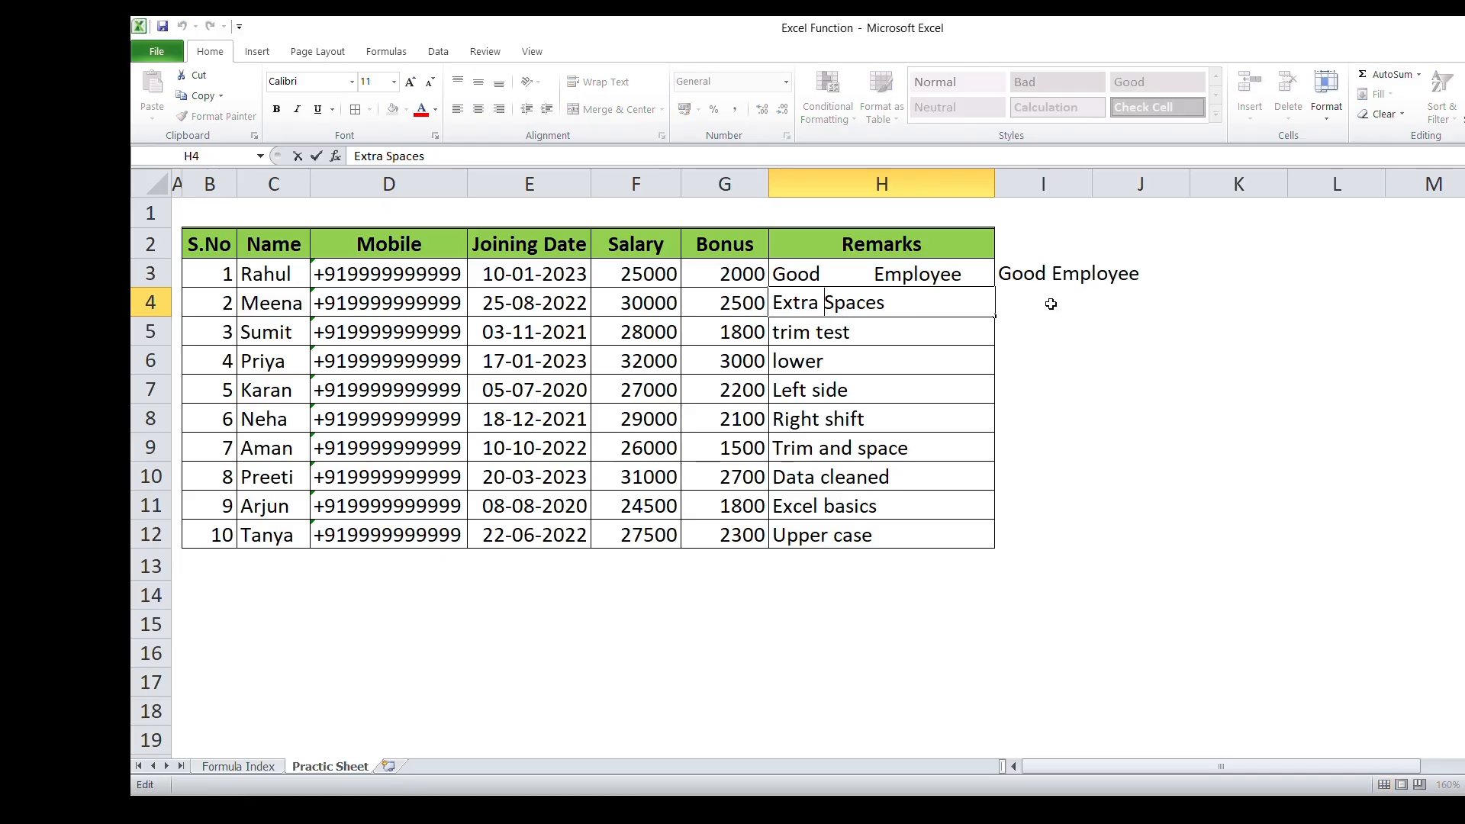
pyautogui.click(1027, 331)
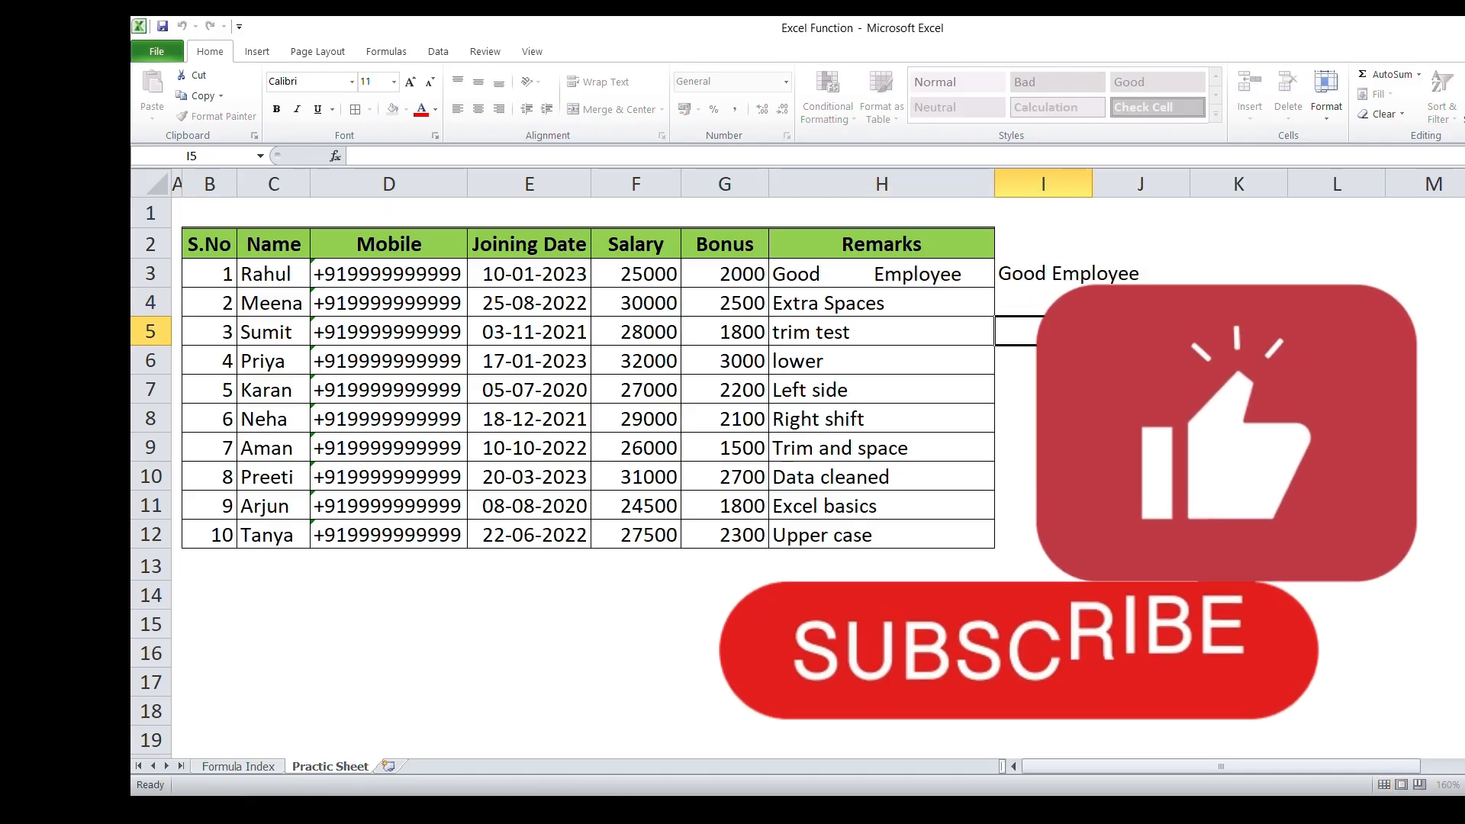
# - Clear the TRIM result from column I and select the Remarks header cell
pyautogui.click(1024, 184)
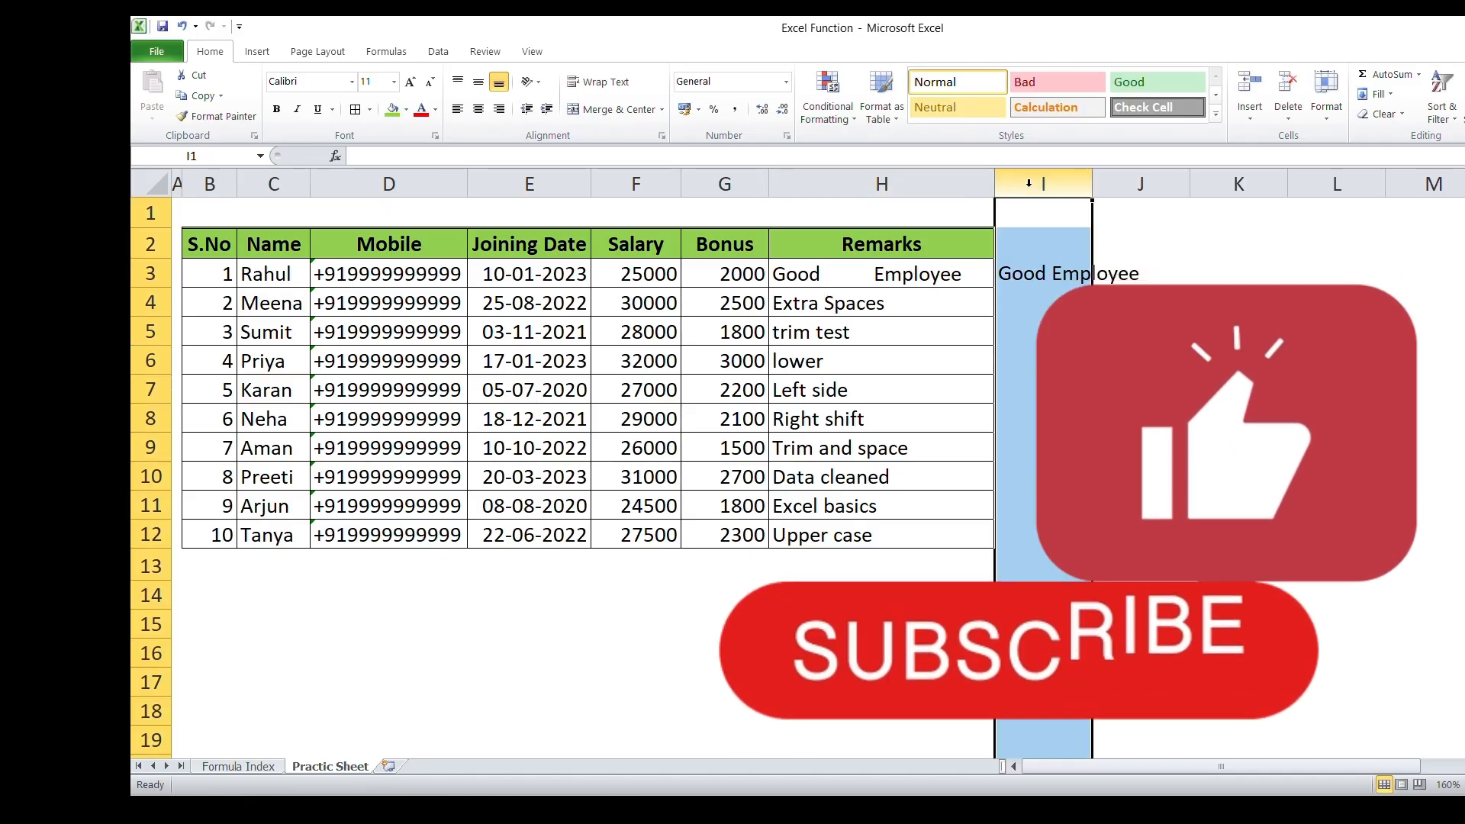
pyautogui.press('Delete')
pyautogui.click(836, 241)
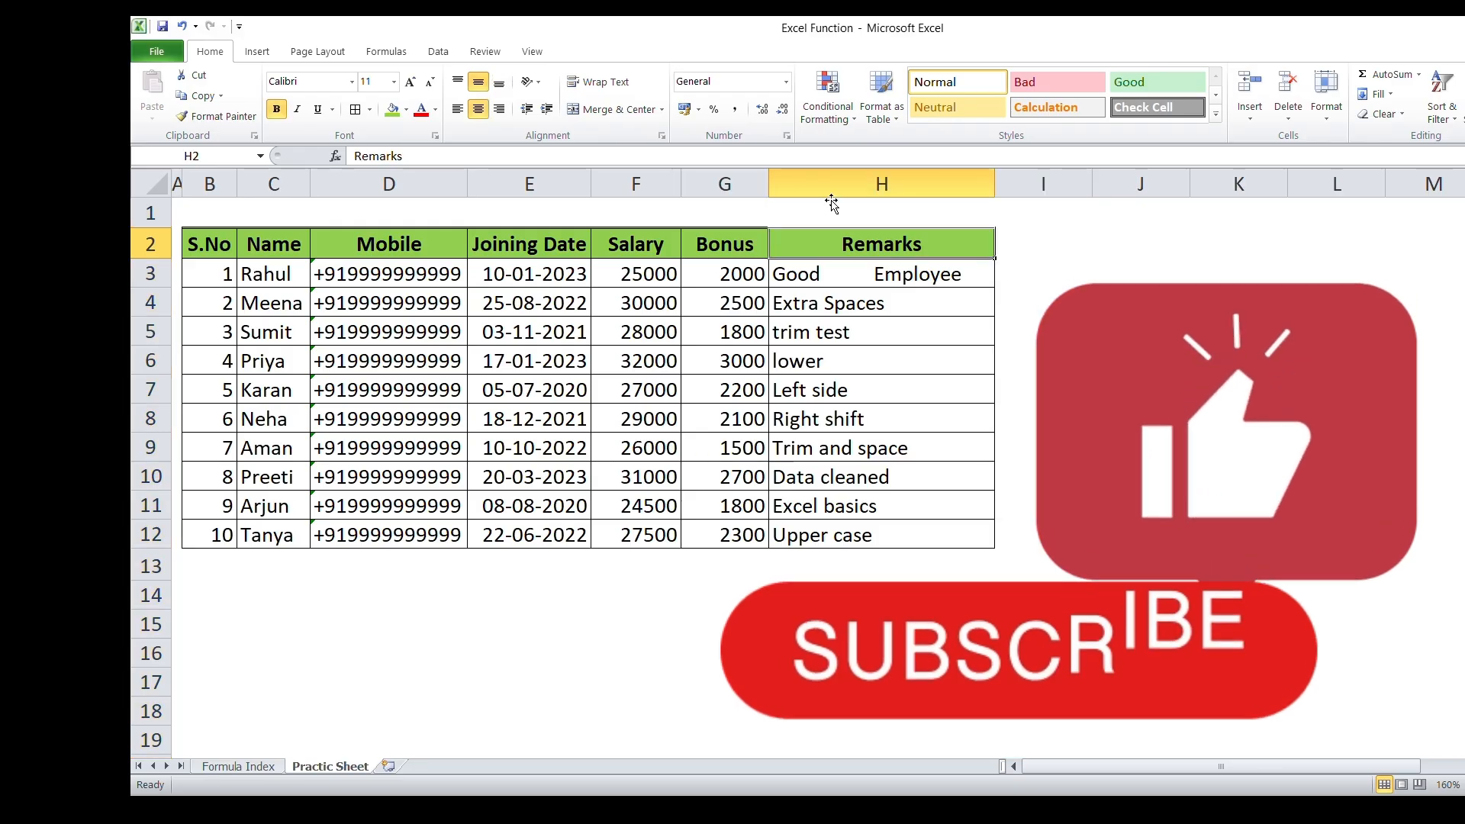